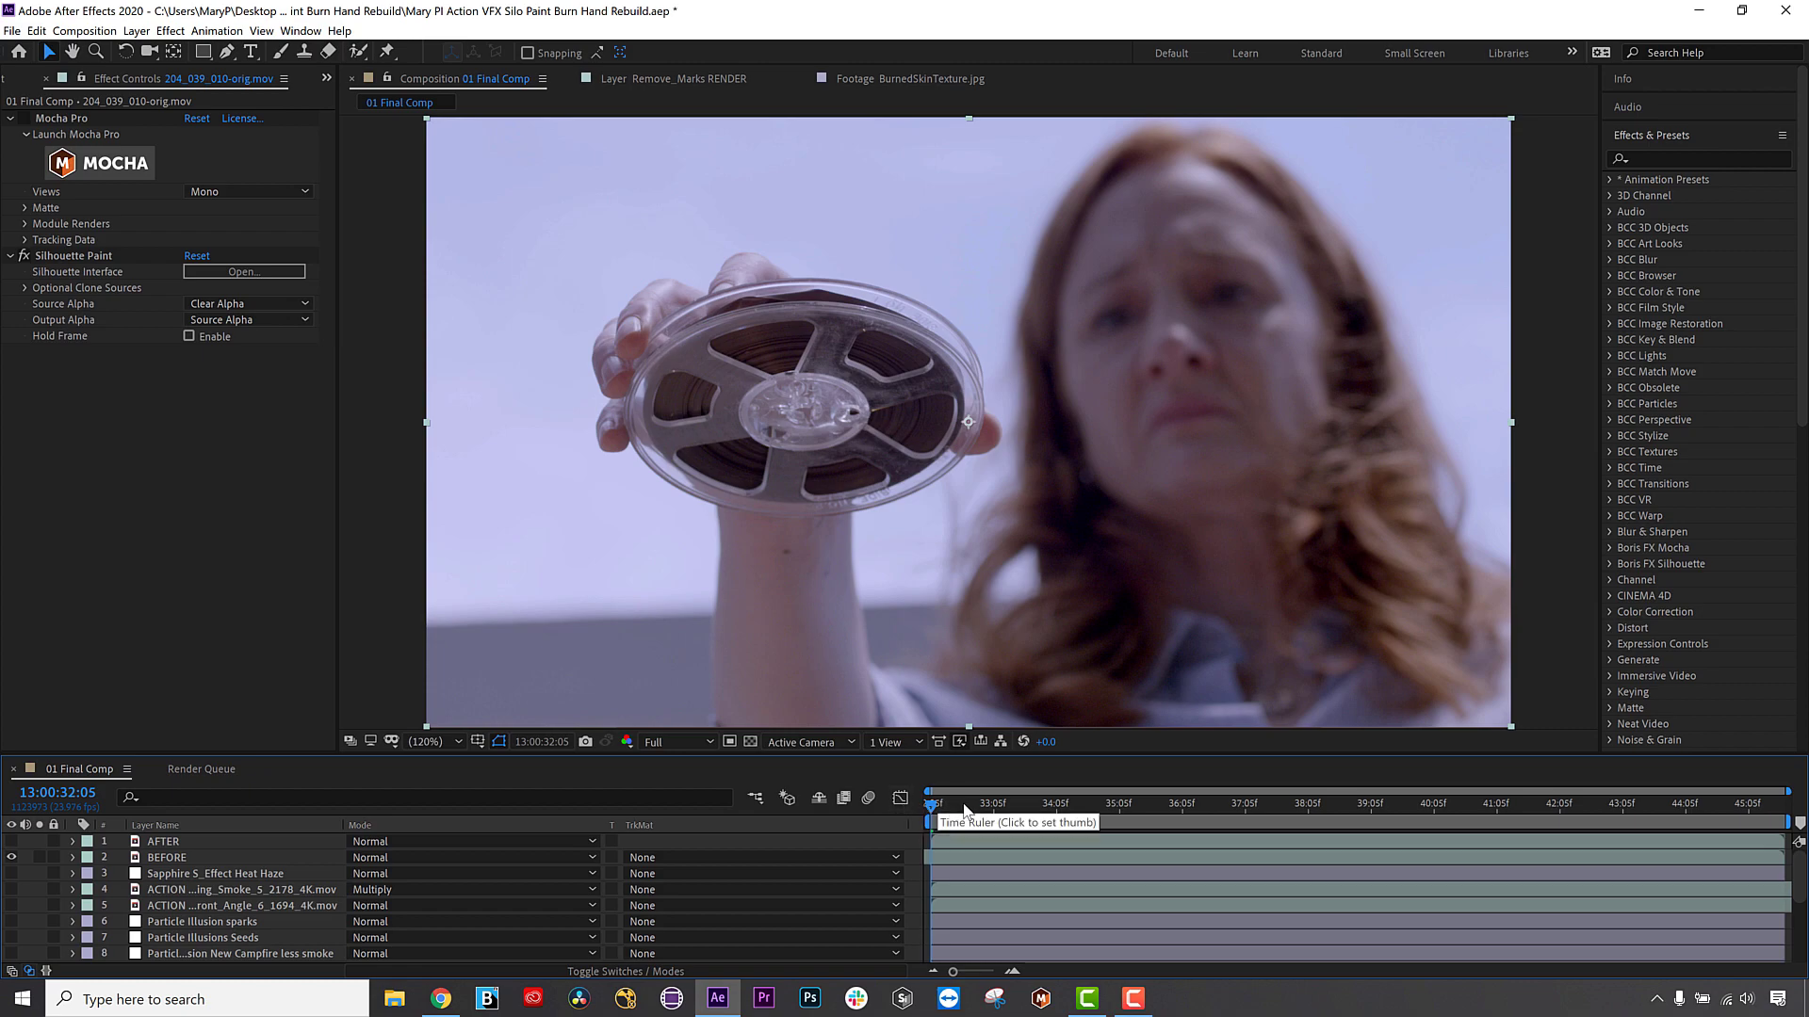
Play the composition to compare the BEFORE and AFTER layers.
key("space")
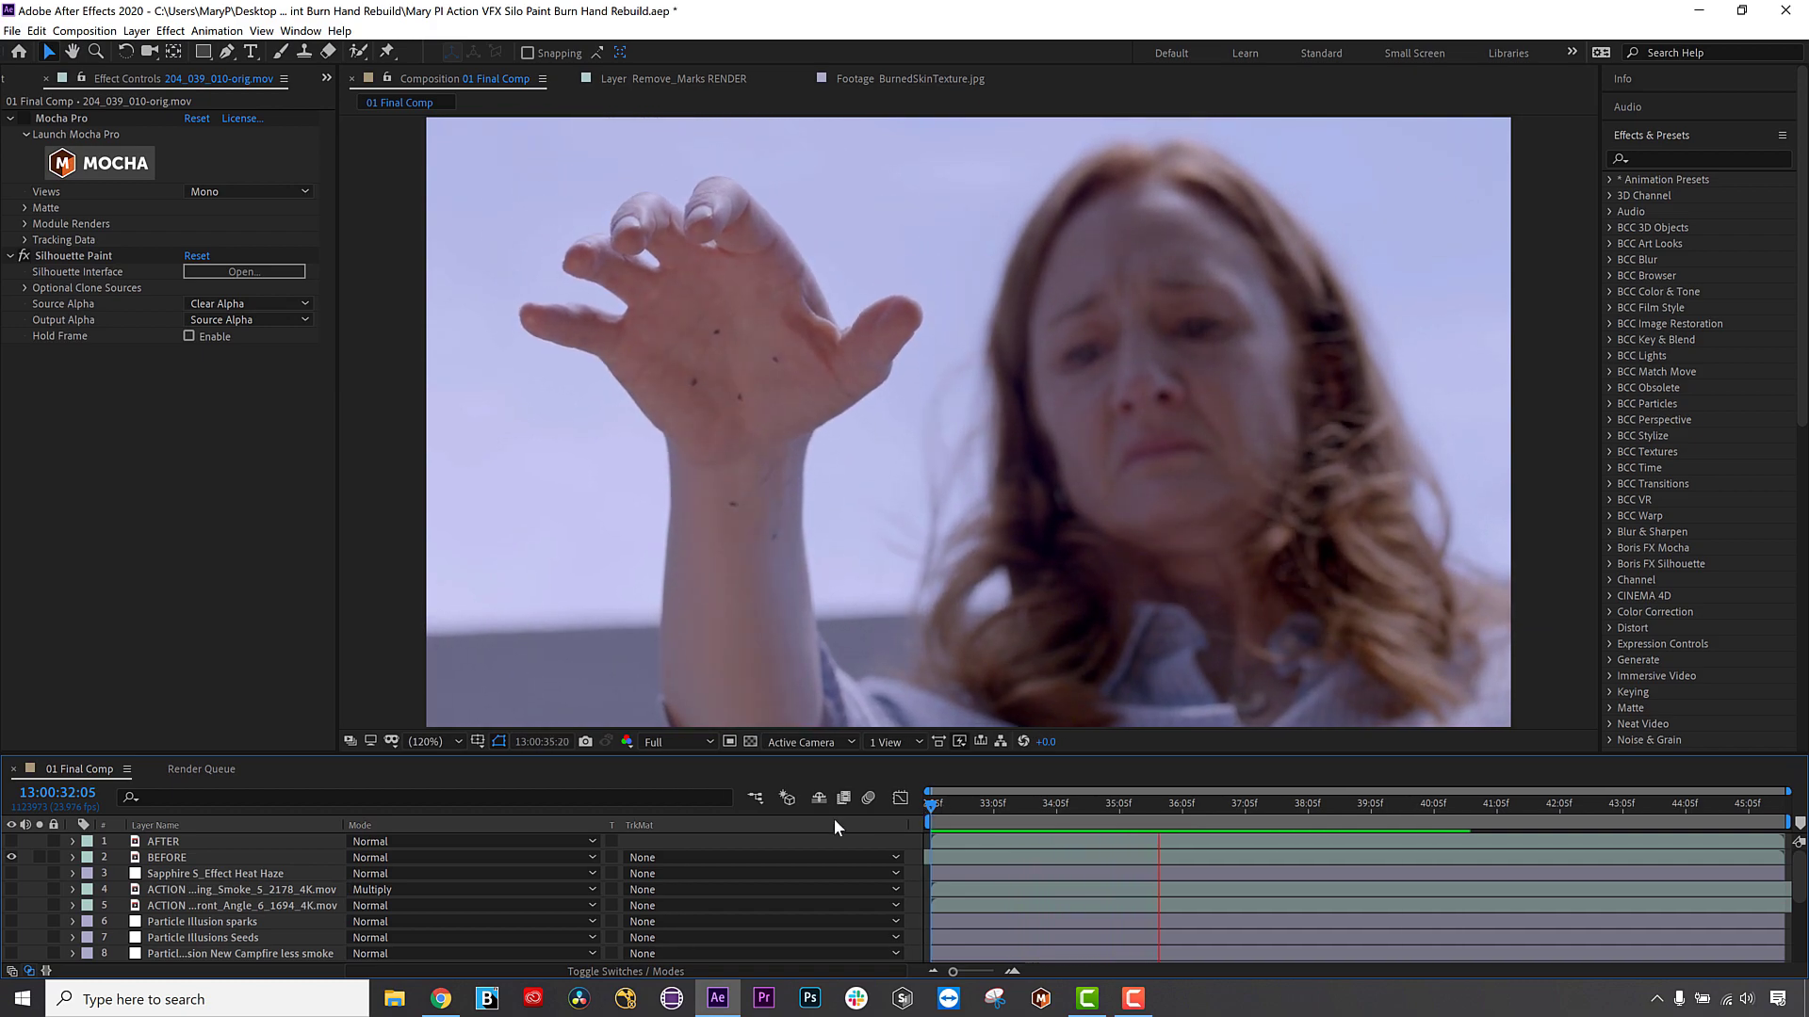
left_click(12, 842)
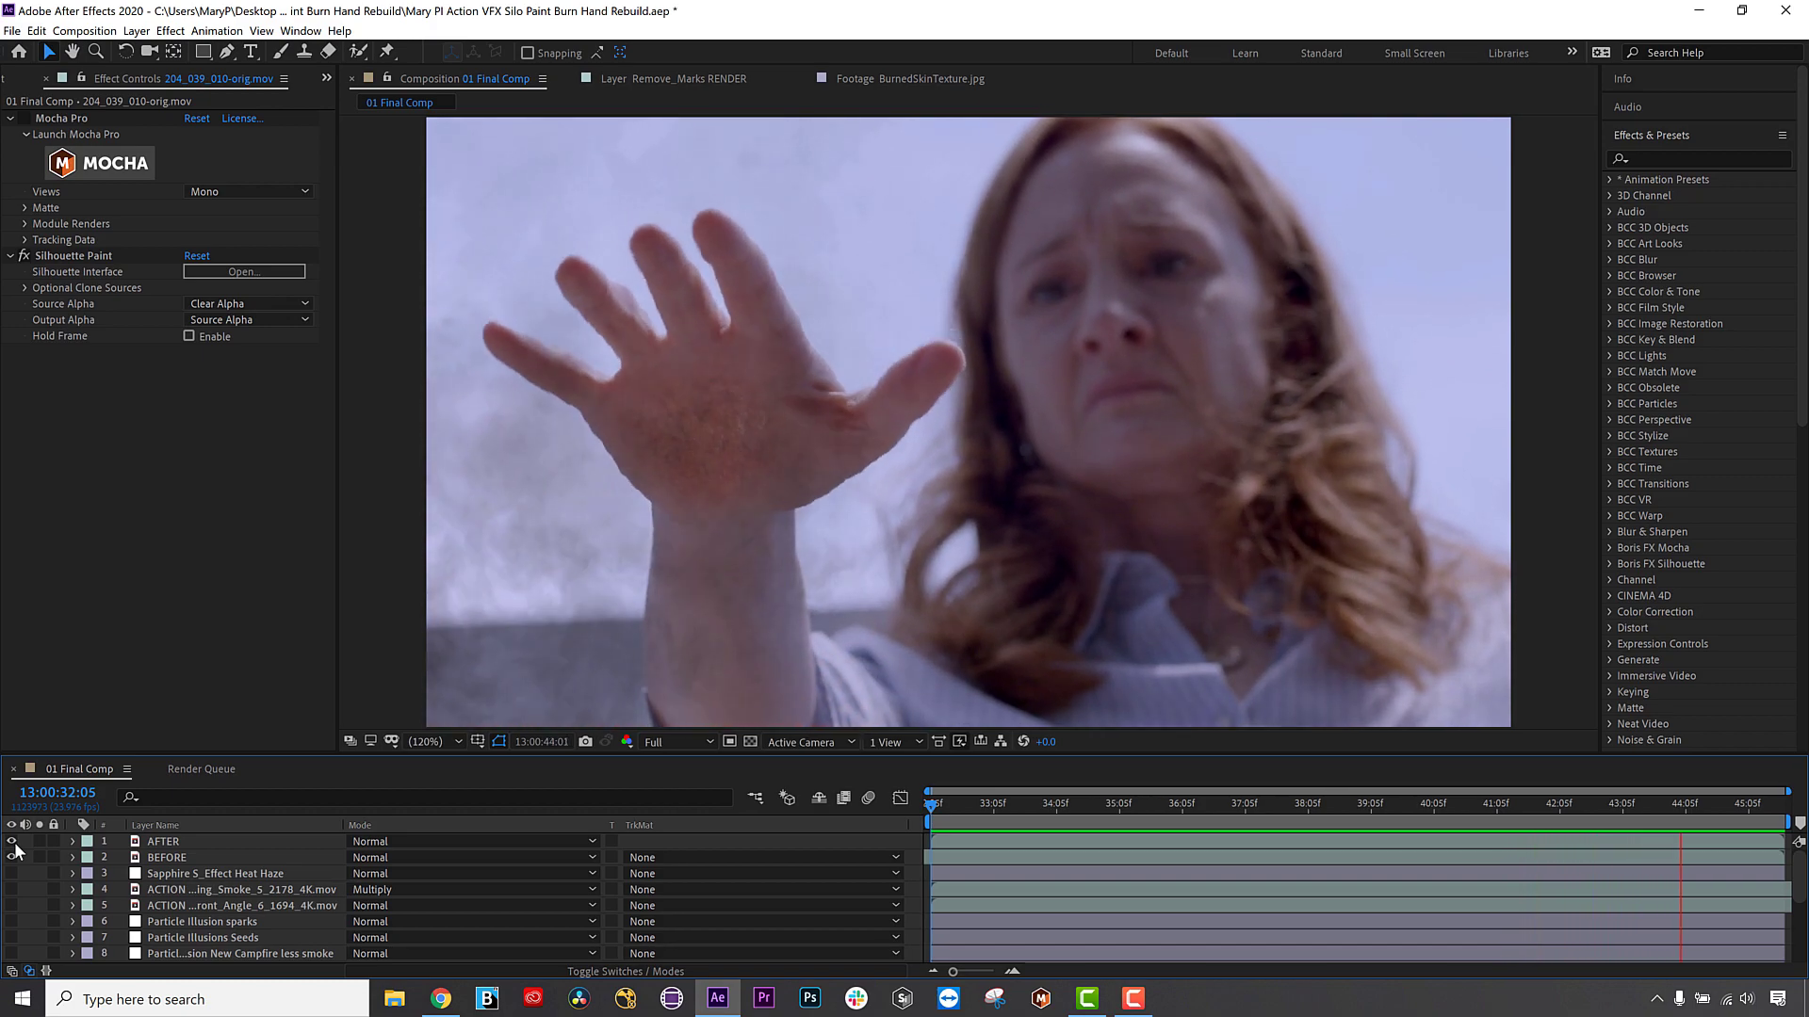
key("space")
left_click(11, 842)
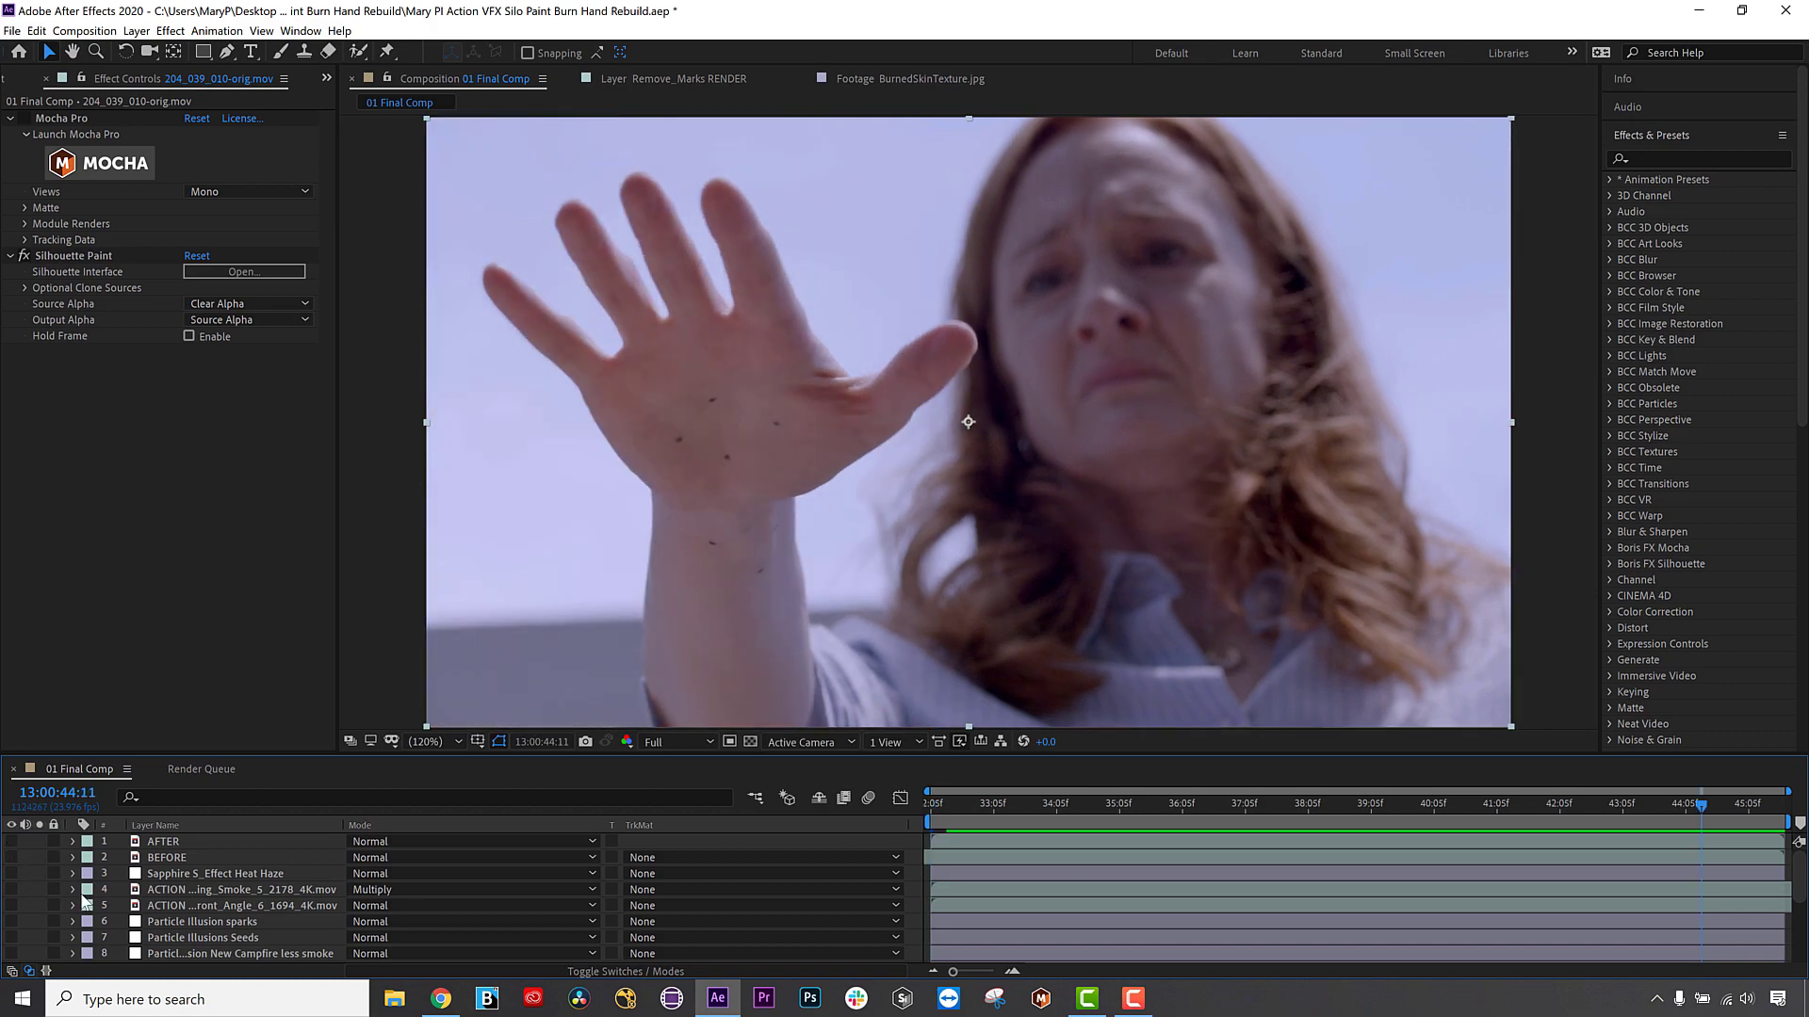
Review the existing HAND TRACK of 204_039_010-orig.mov in Mocha Pro with its planar surface displayed, then close without saving.
scroll(106, 890, "down", 3)
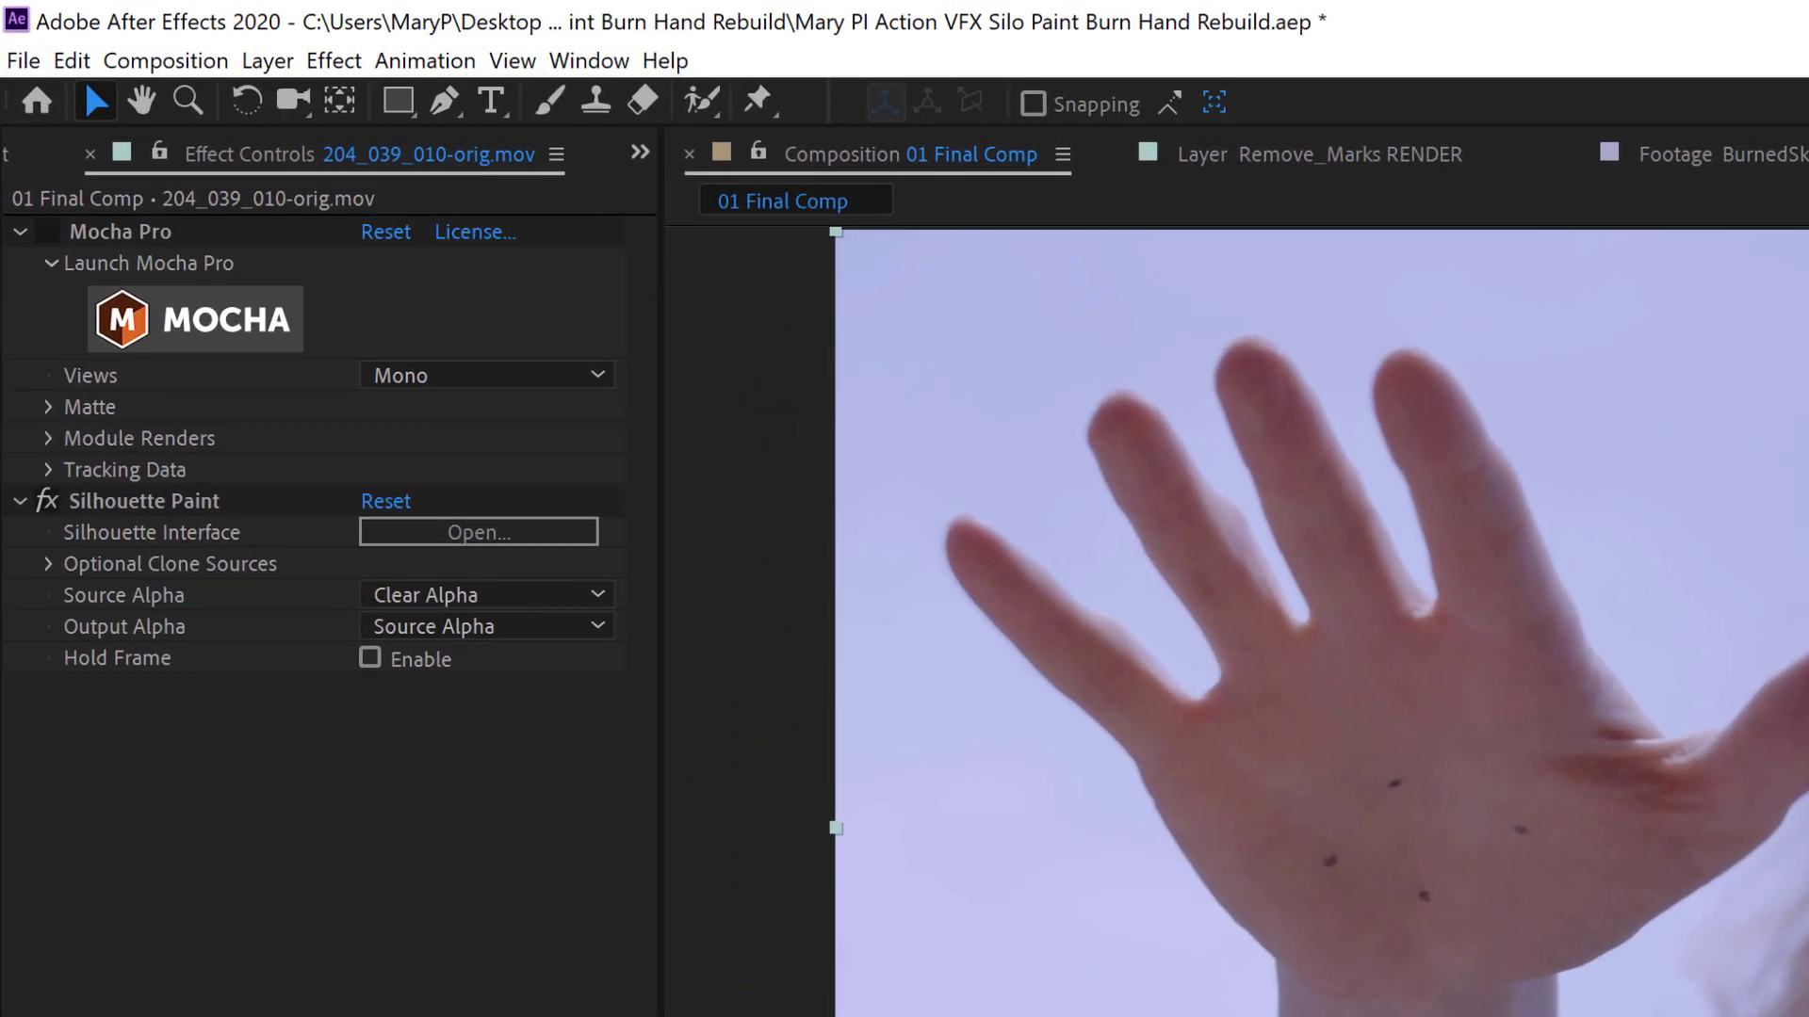
left_click(226, 340)
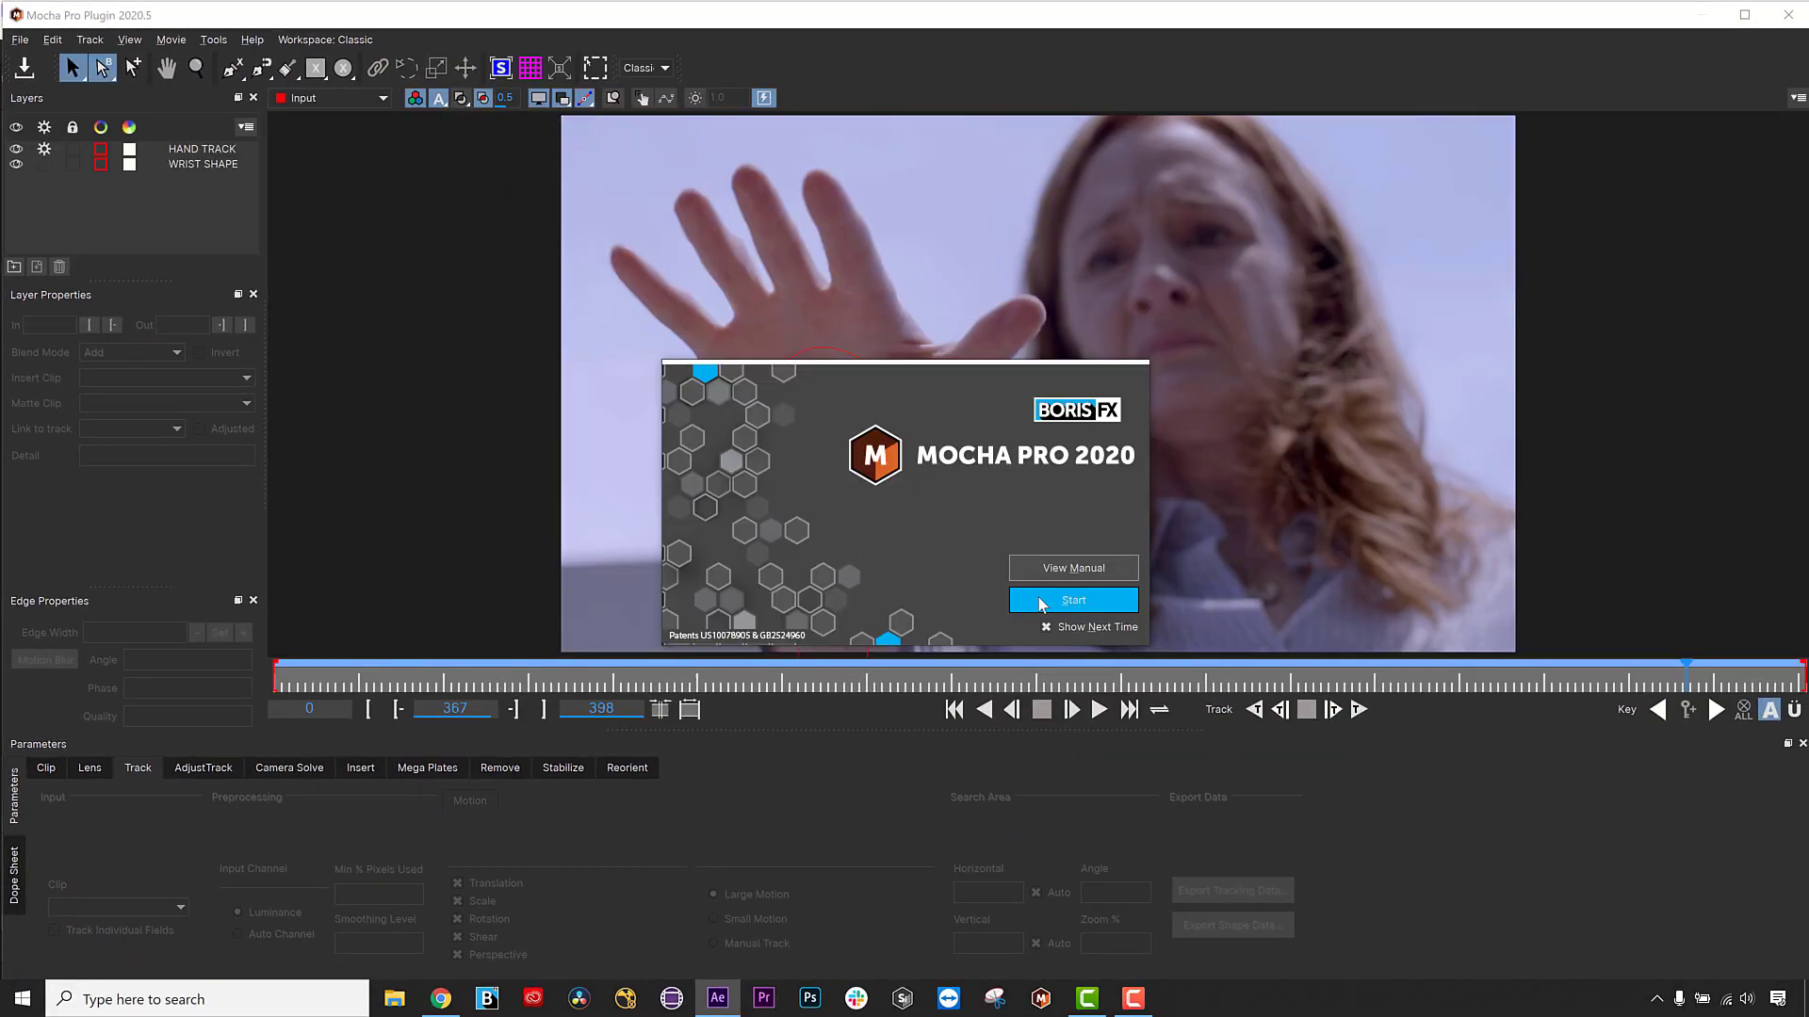
left_click(1034, 599)
left_click(859, 378)
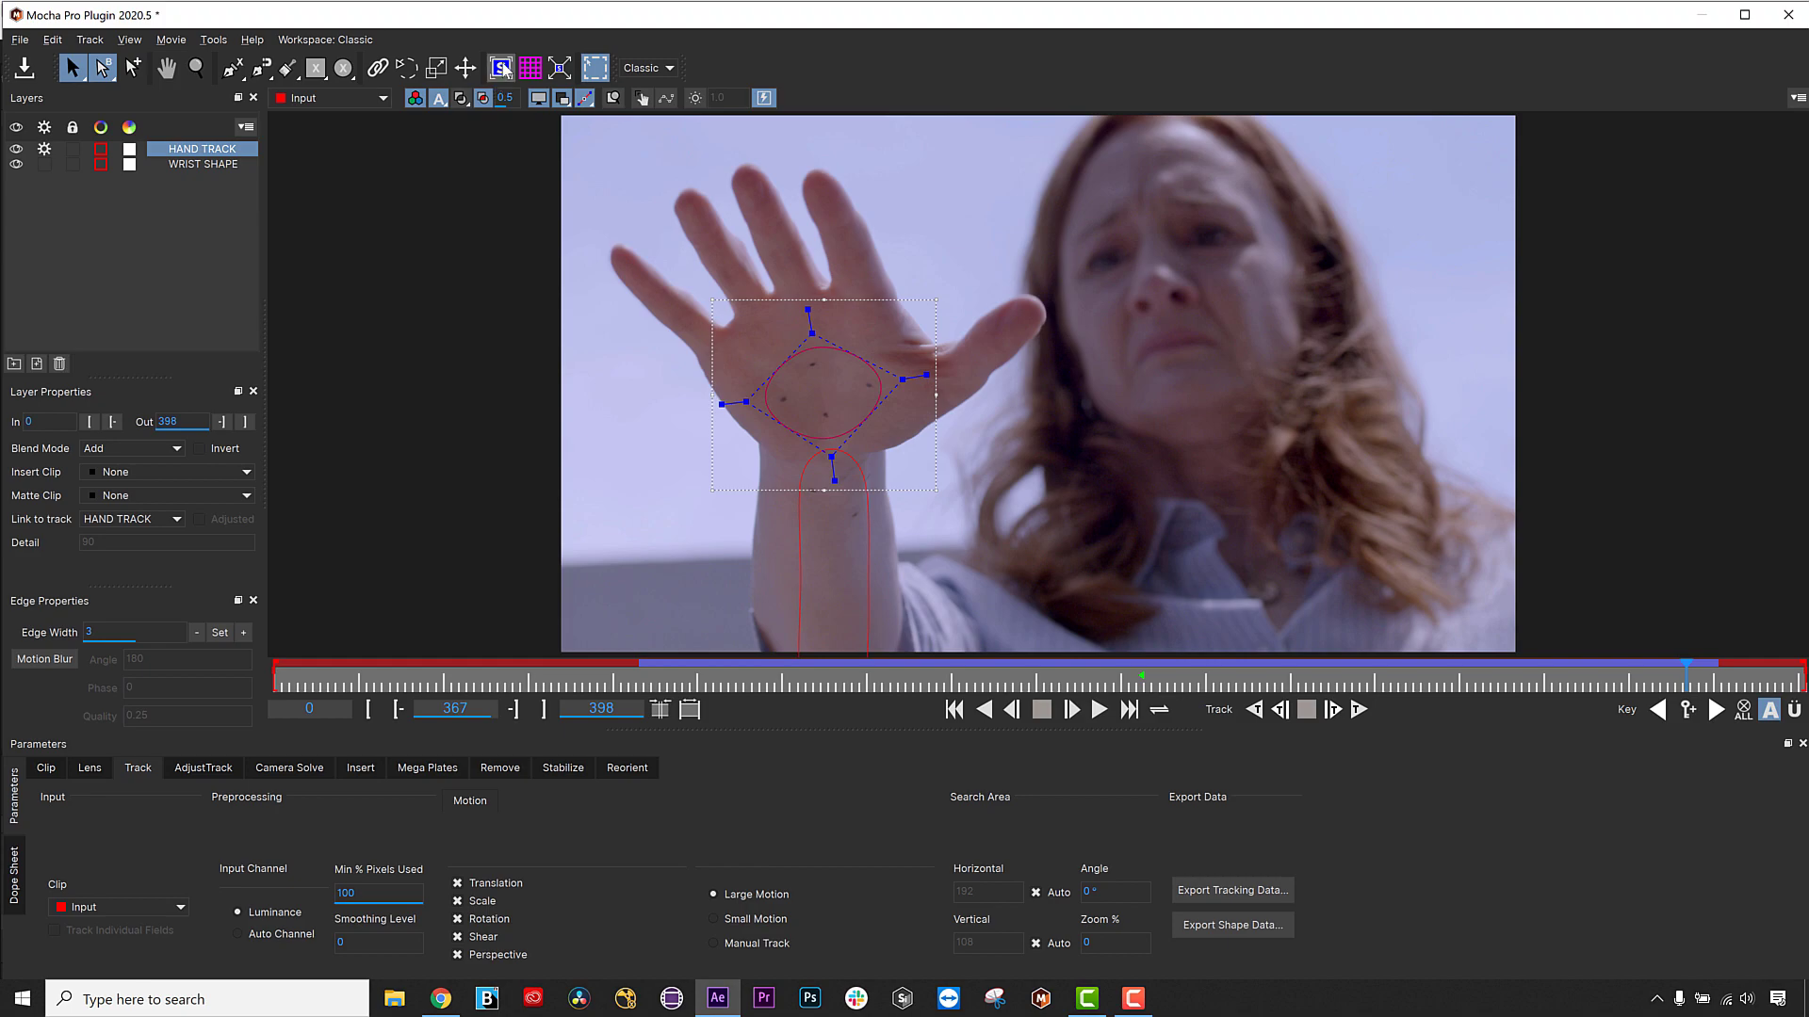
left_click_drag(1687, 679, 1071, 615)
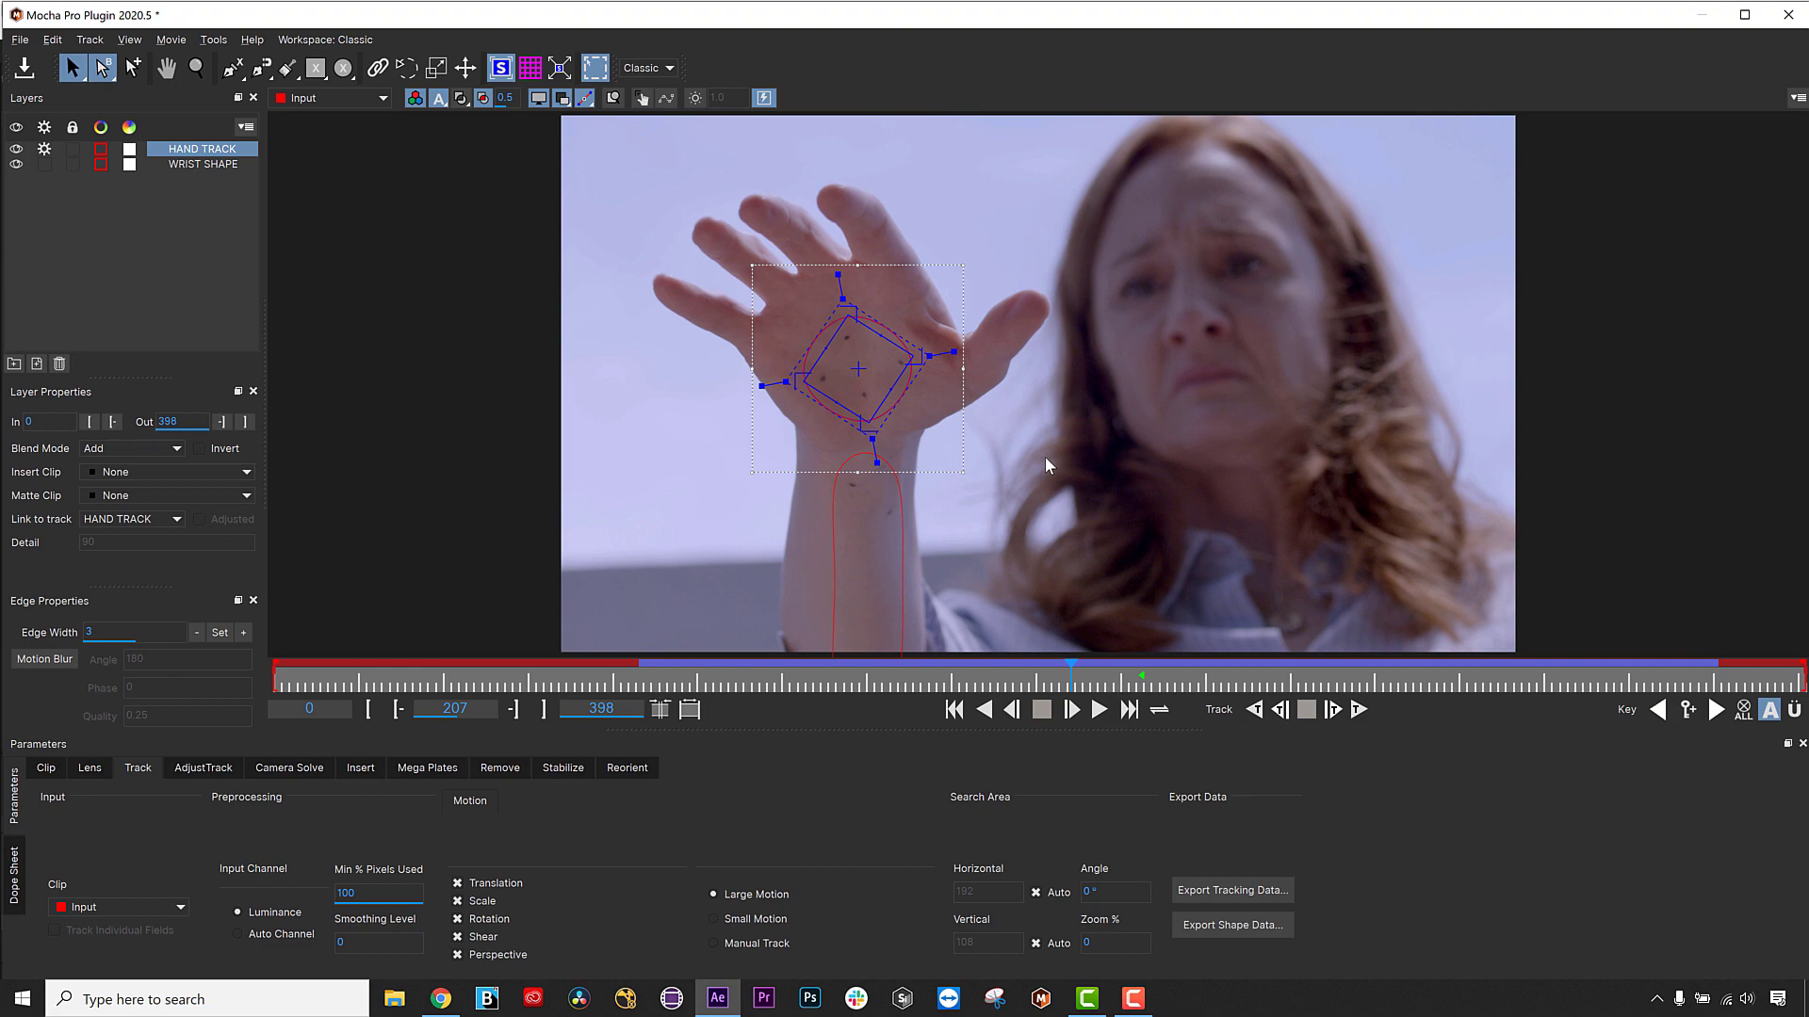
left_click(1789, 15)
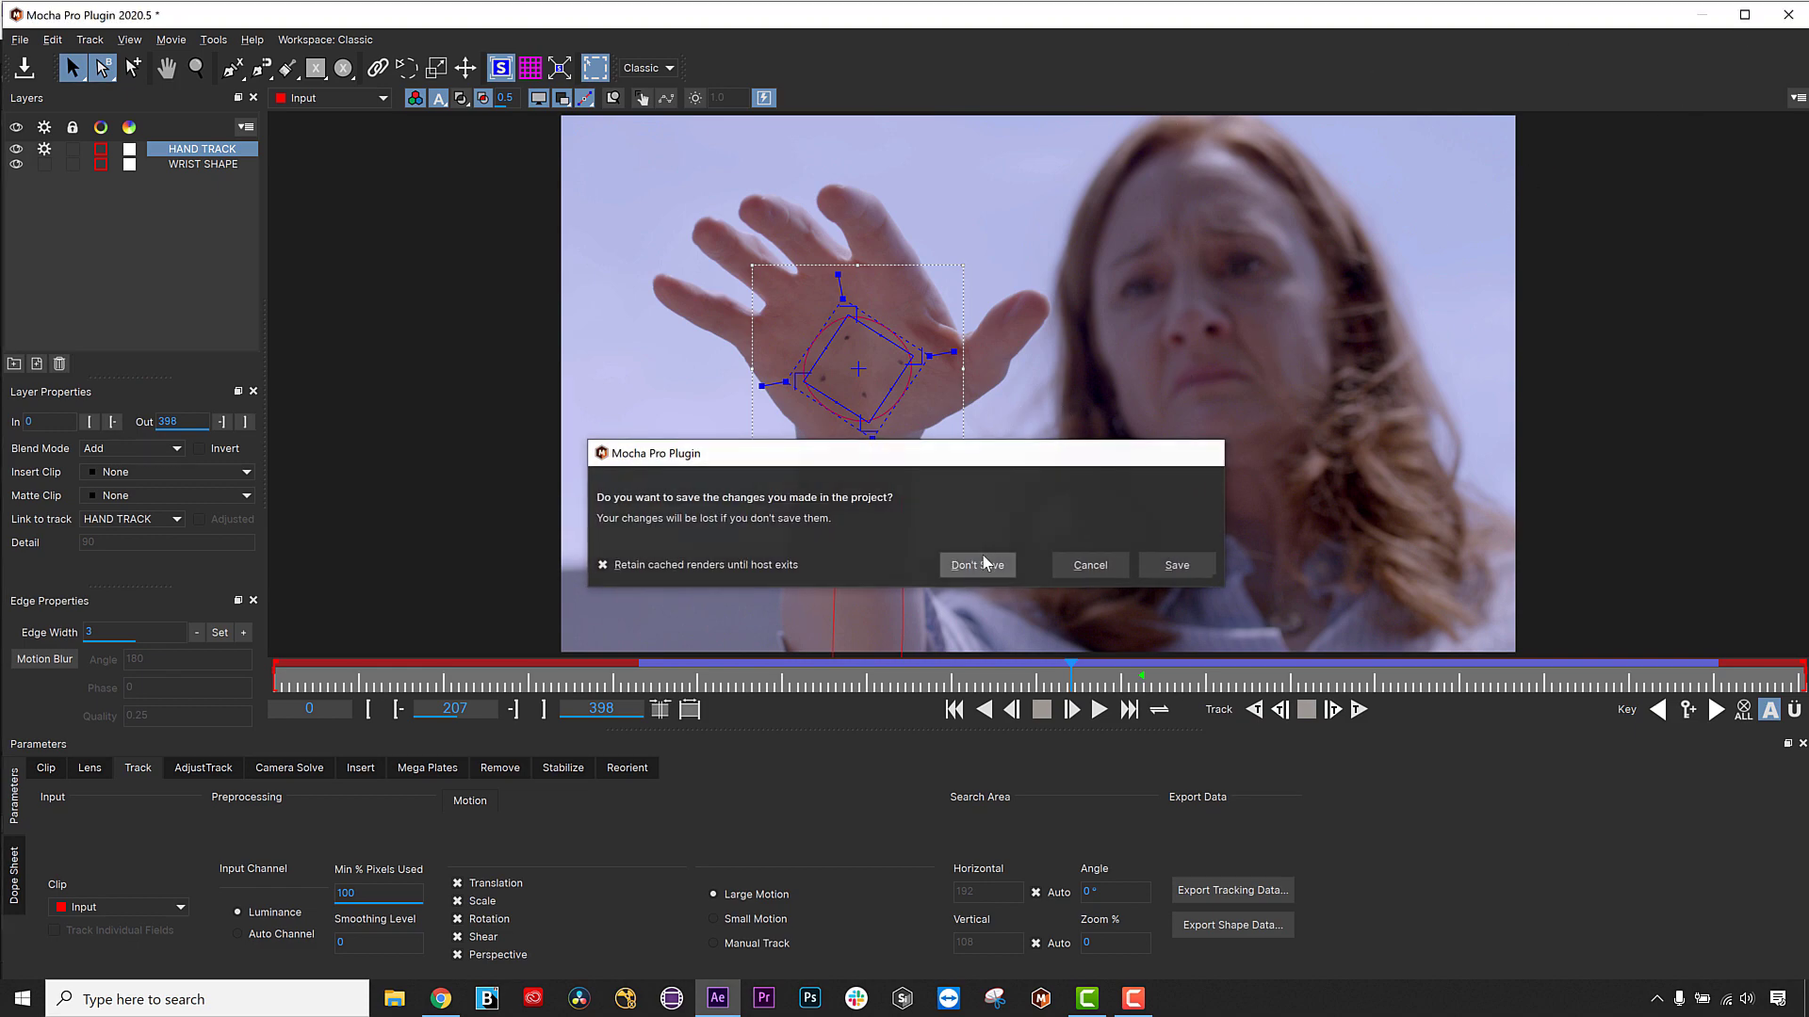
left_click(981, 557)
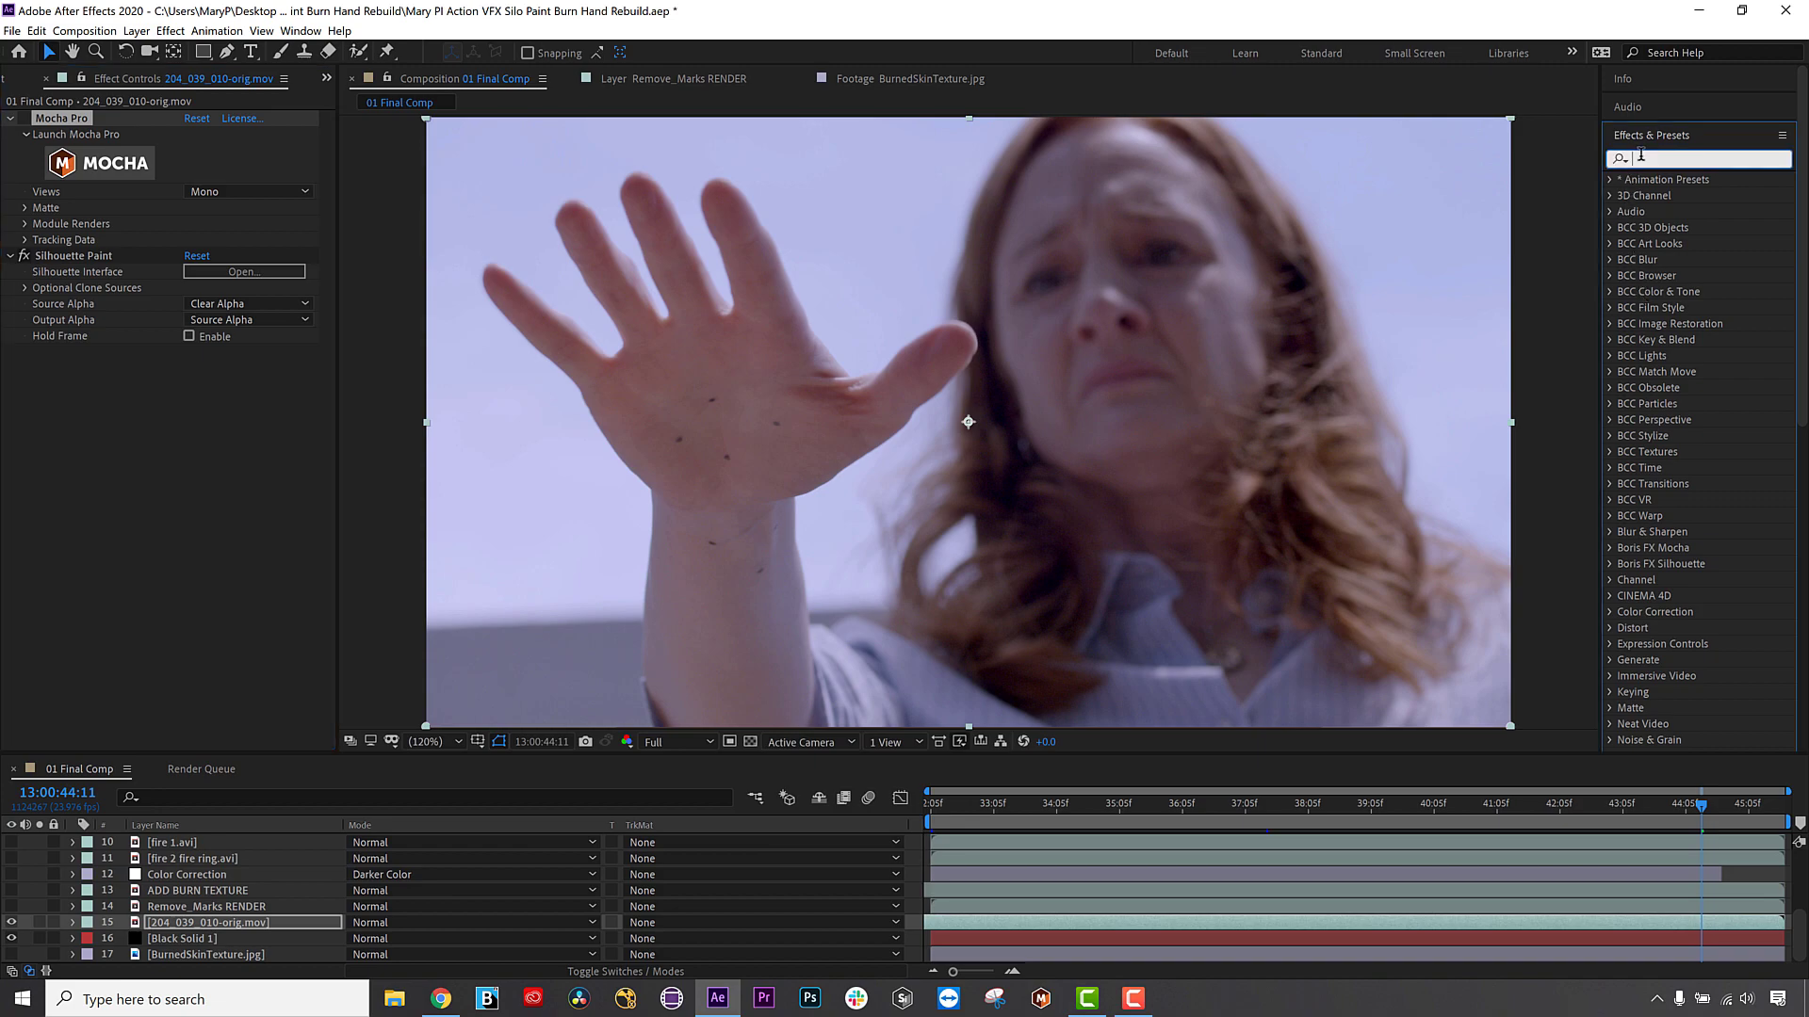
Search the effects for "mocha pro" and apply a second Mocha Pro effect to the 204_039_010-orig.mov layer.
type("moh")
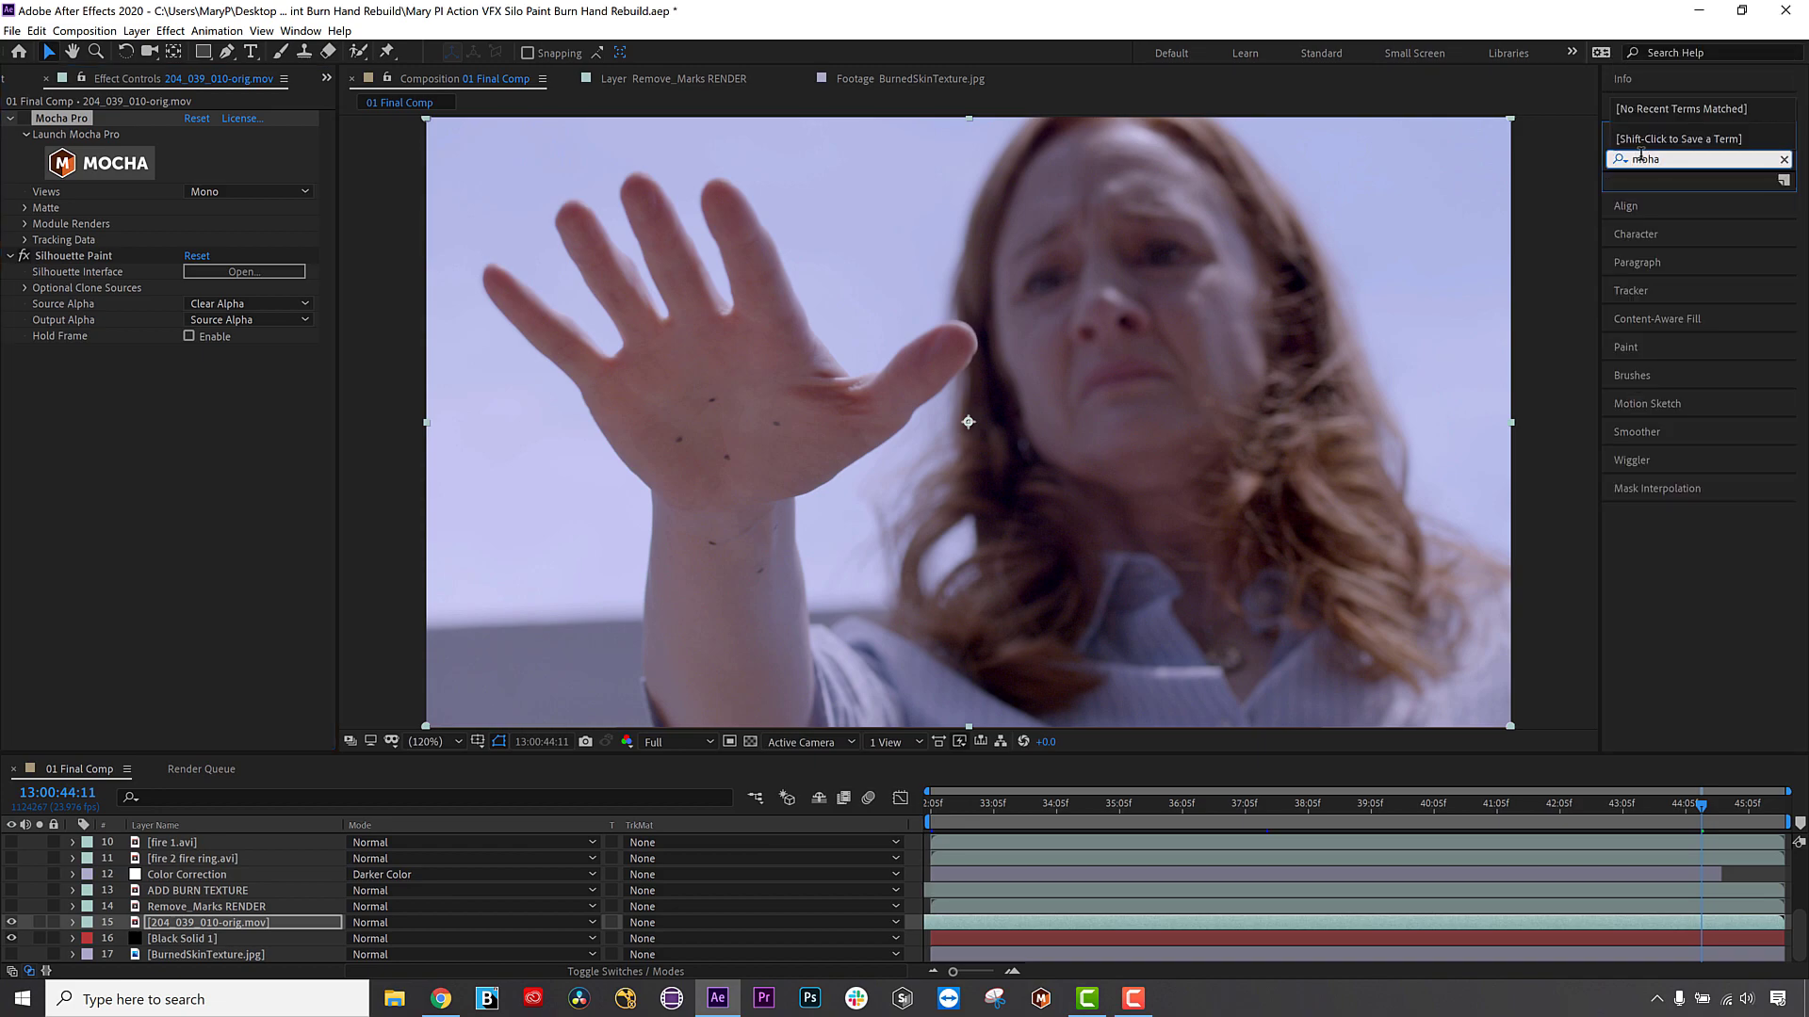
type("a")
key("BackSpace")
key("BackSpace")
type("xh")
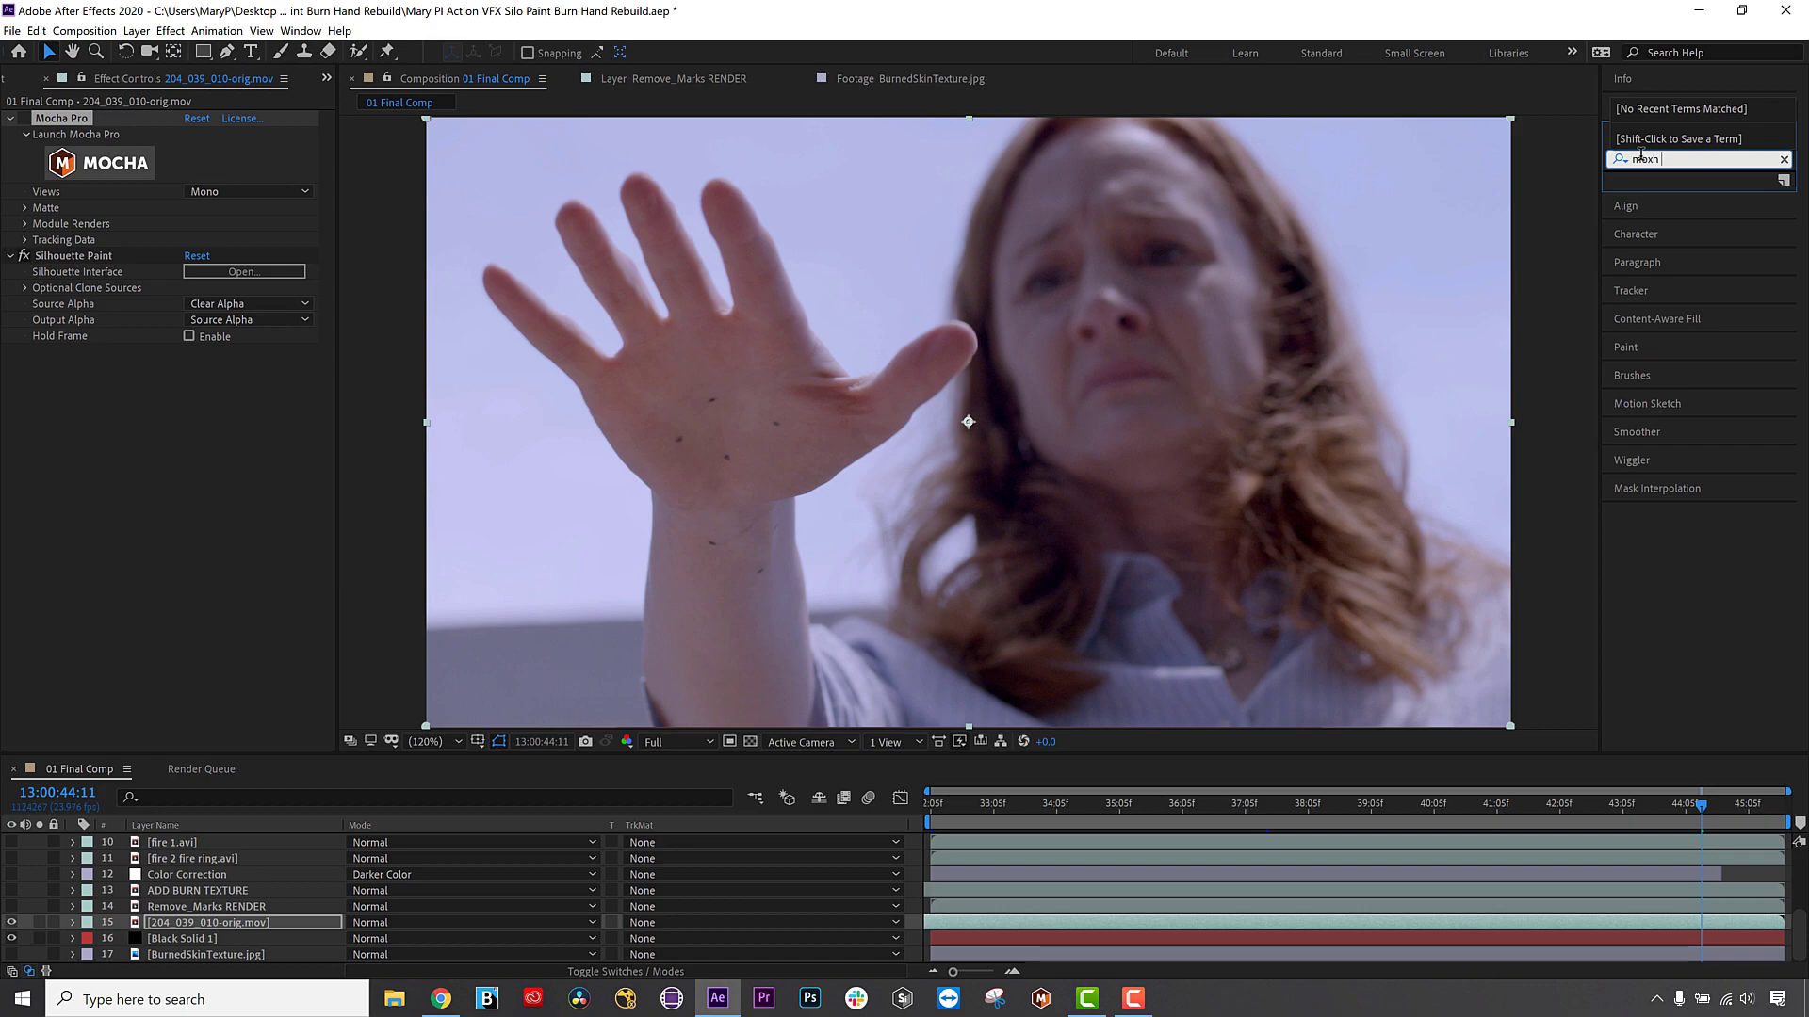
key("BackSpace")
key("BackSpace")
type("cha pro")
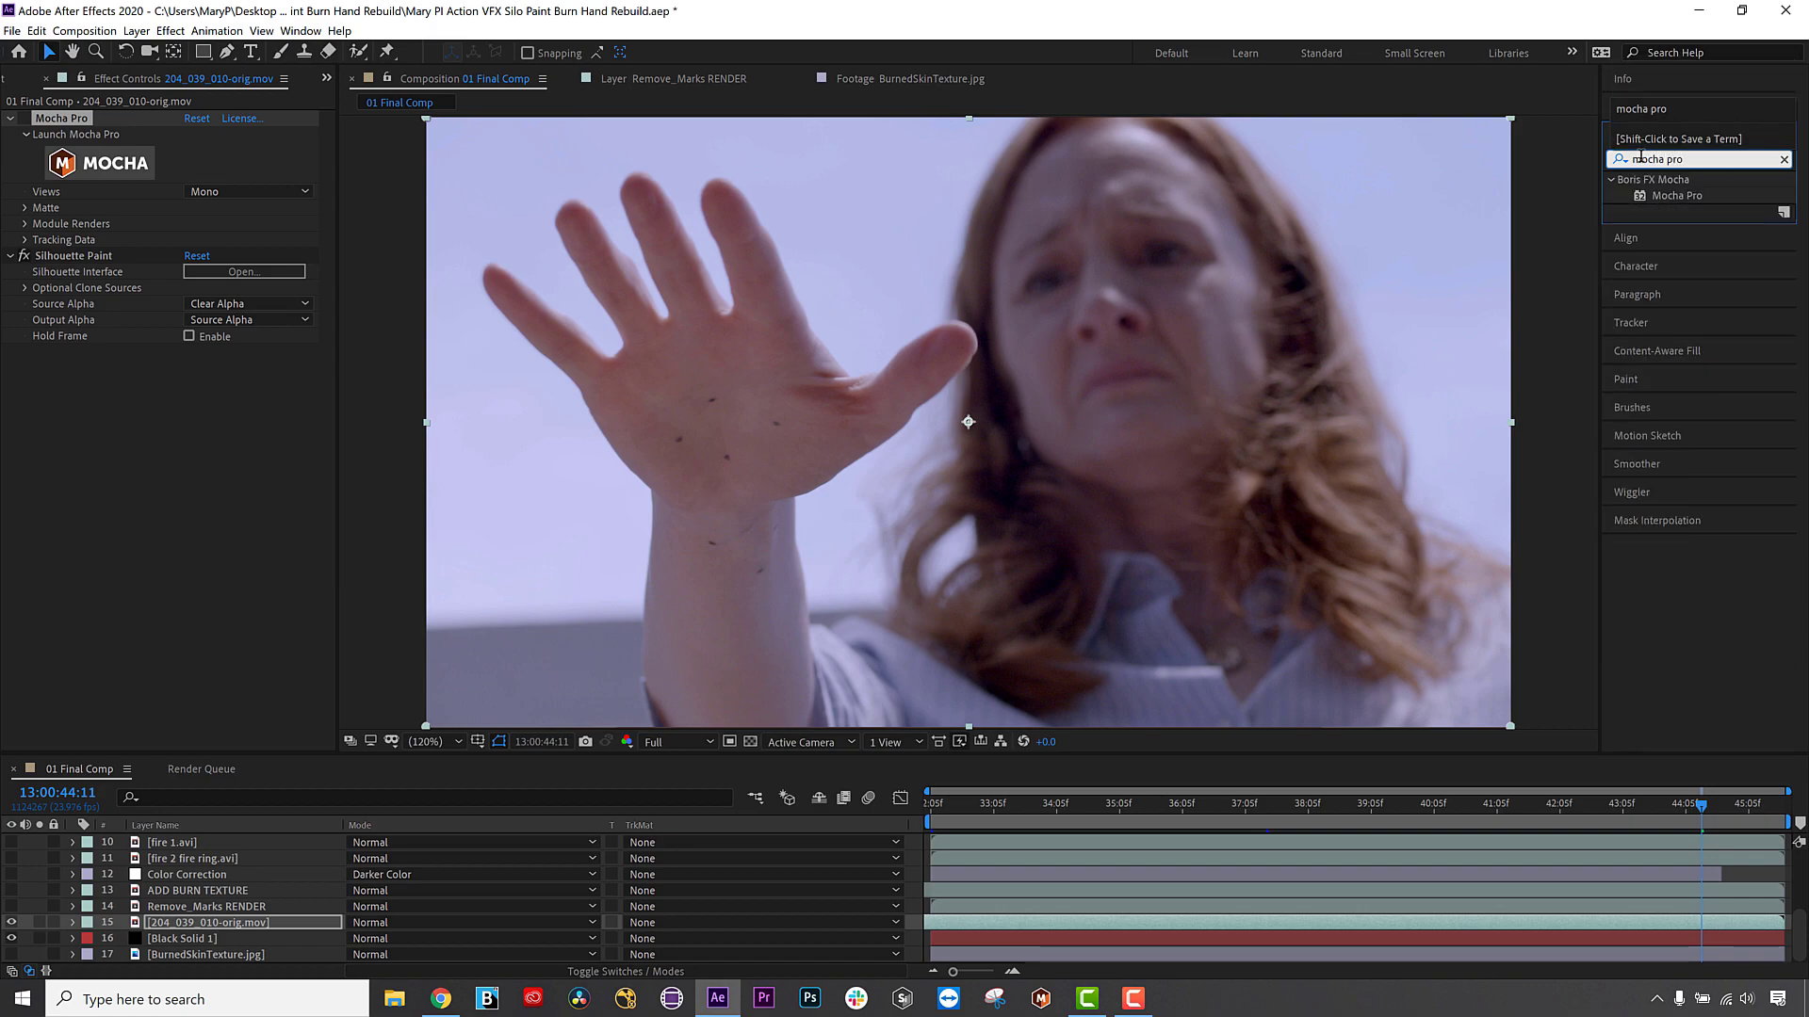
mouse_move(1654, 193)
left_mouse_down()
mouse_move(1145, 207)
mouse_move(219, 467)
left_mouse_up()
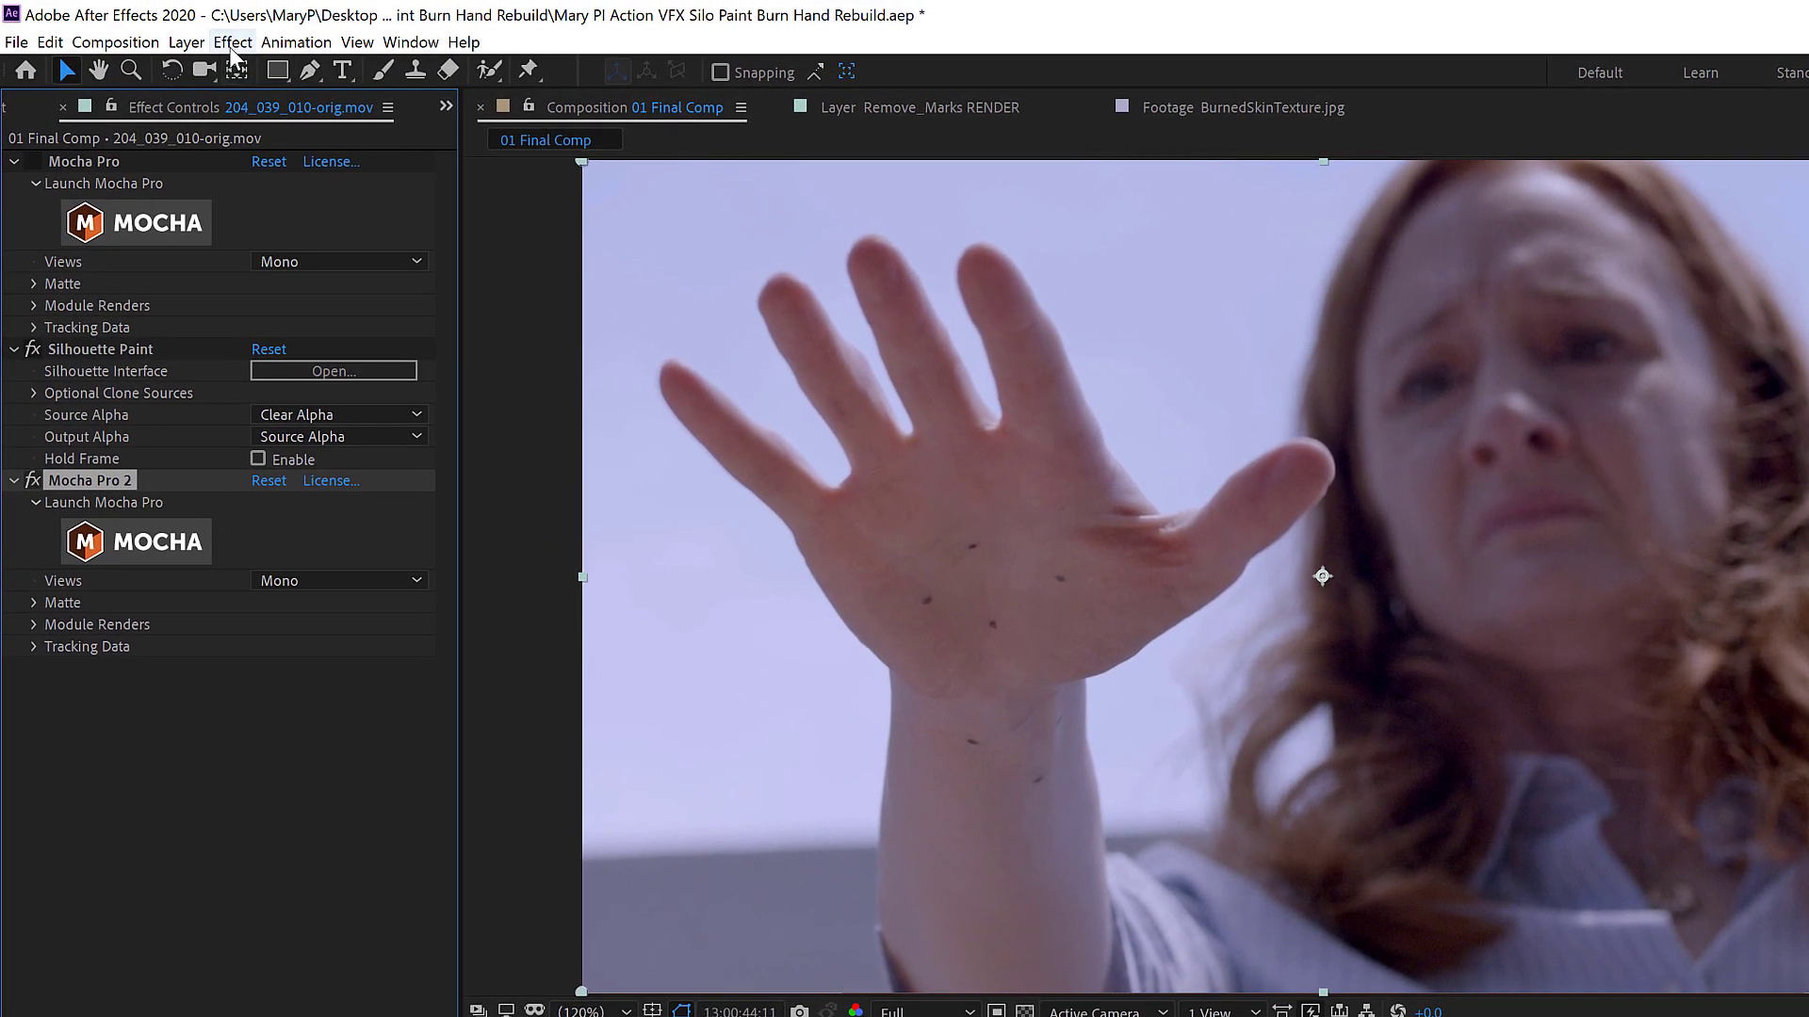
left_click(232, 44)
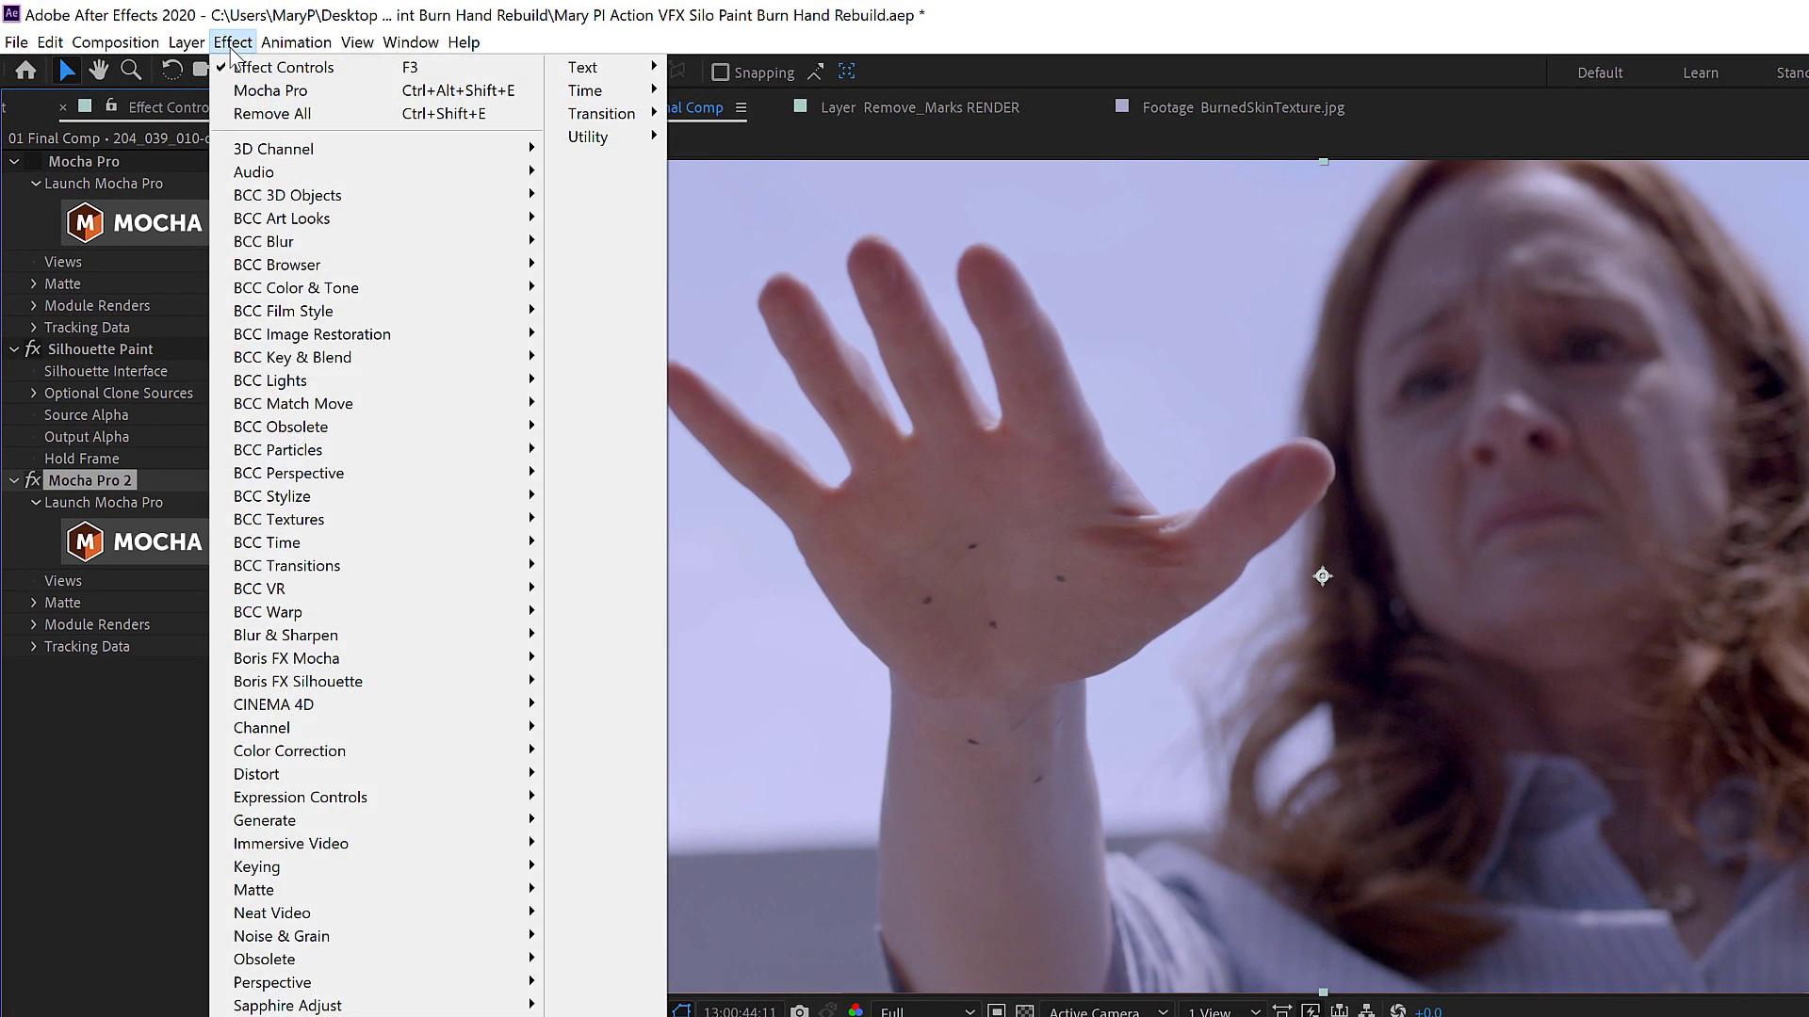
mouse_move(300, 664)
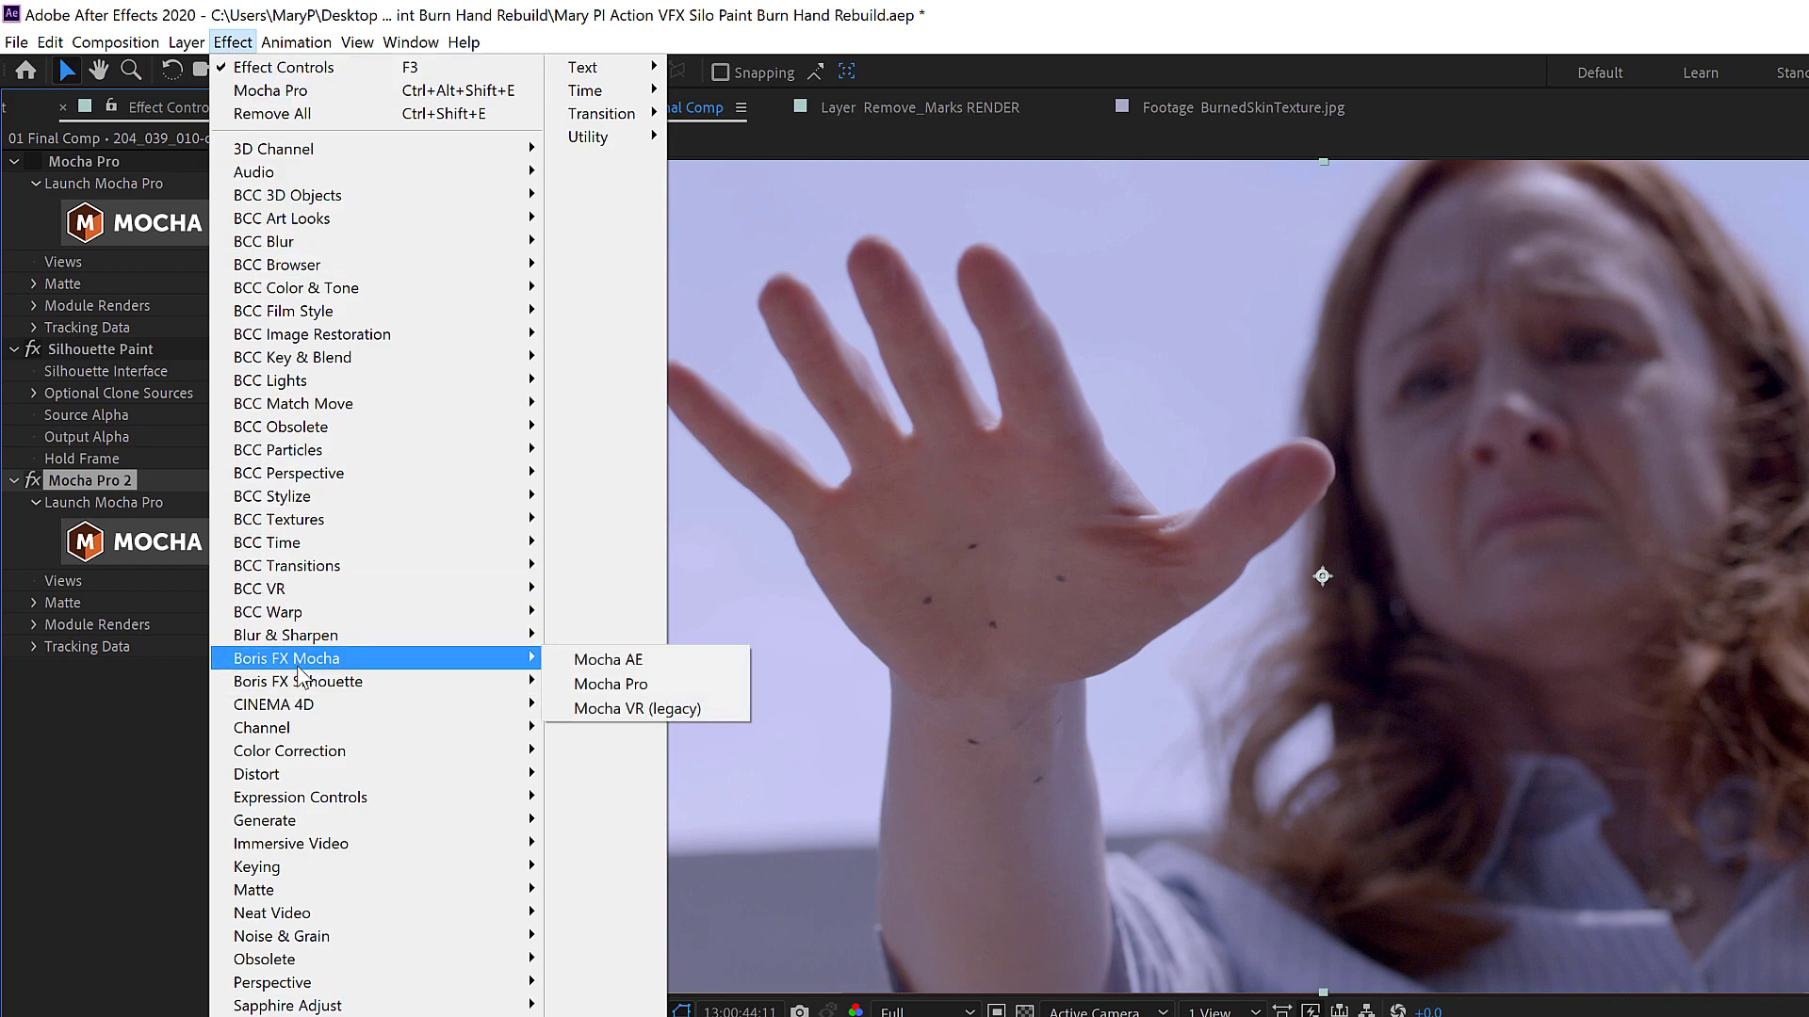
left_click(177, 698)
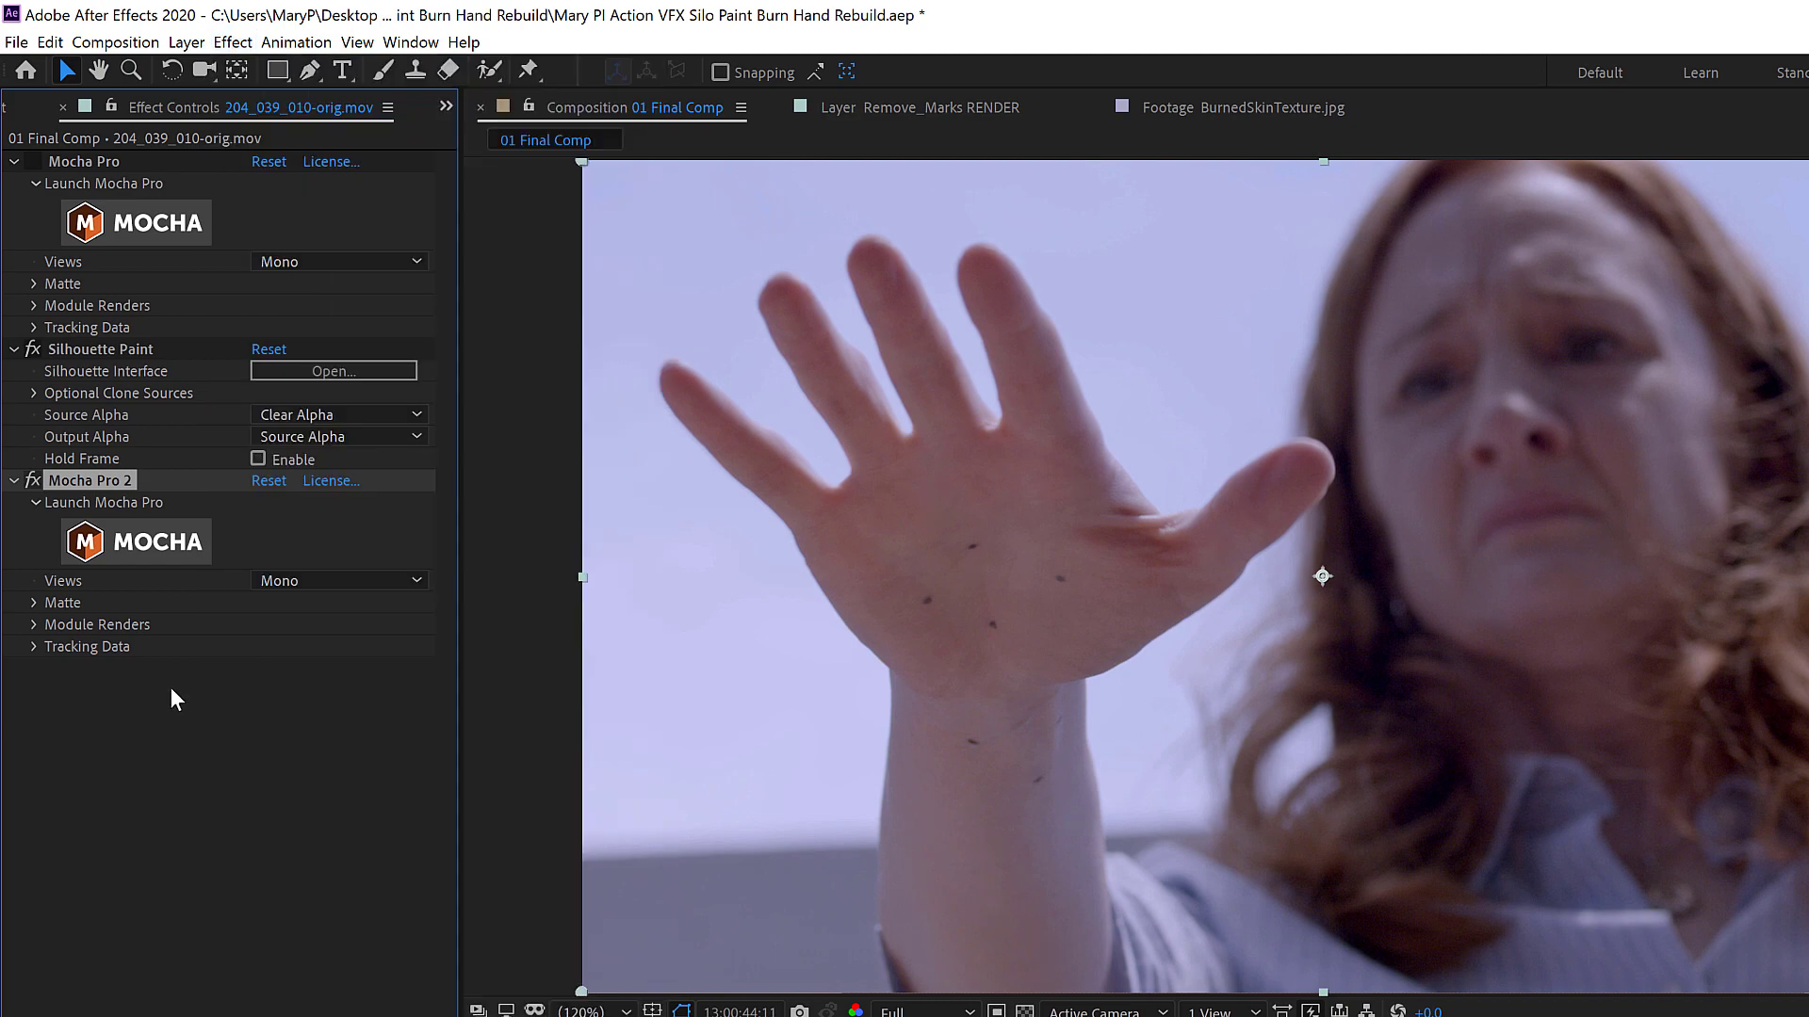
left_click(296, 42)
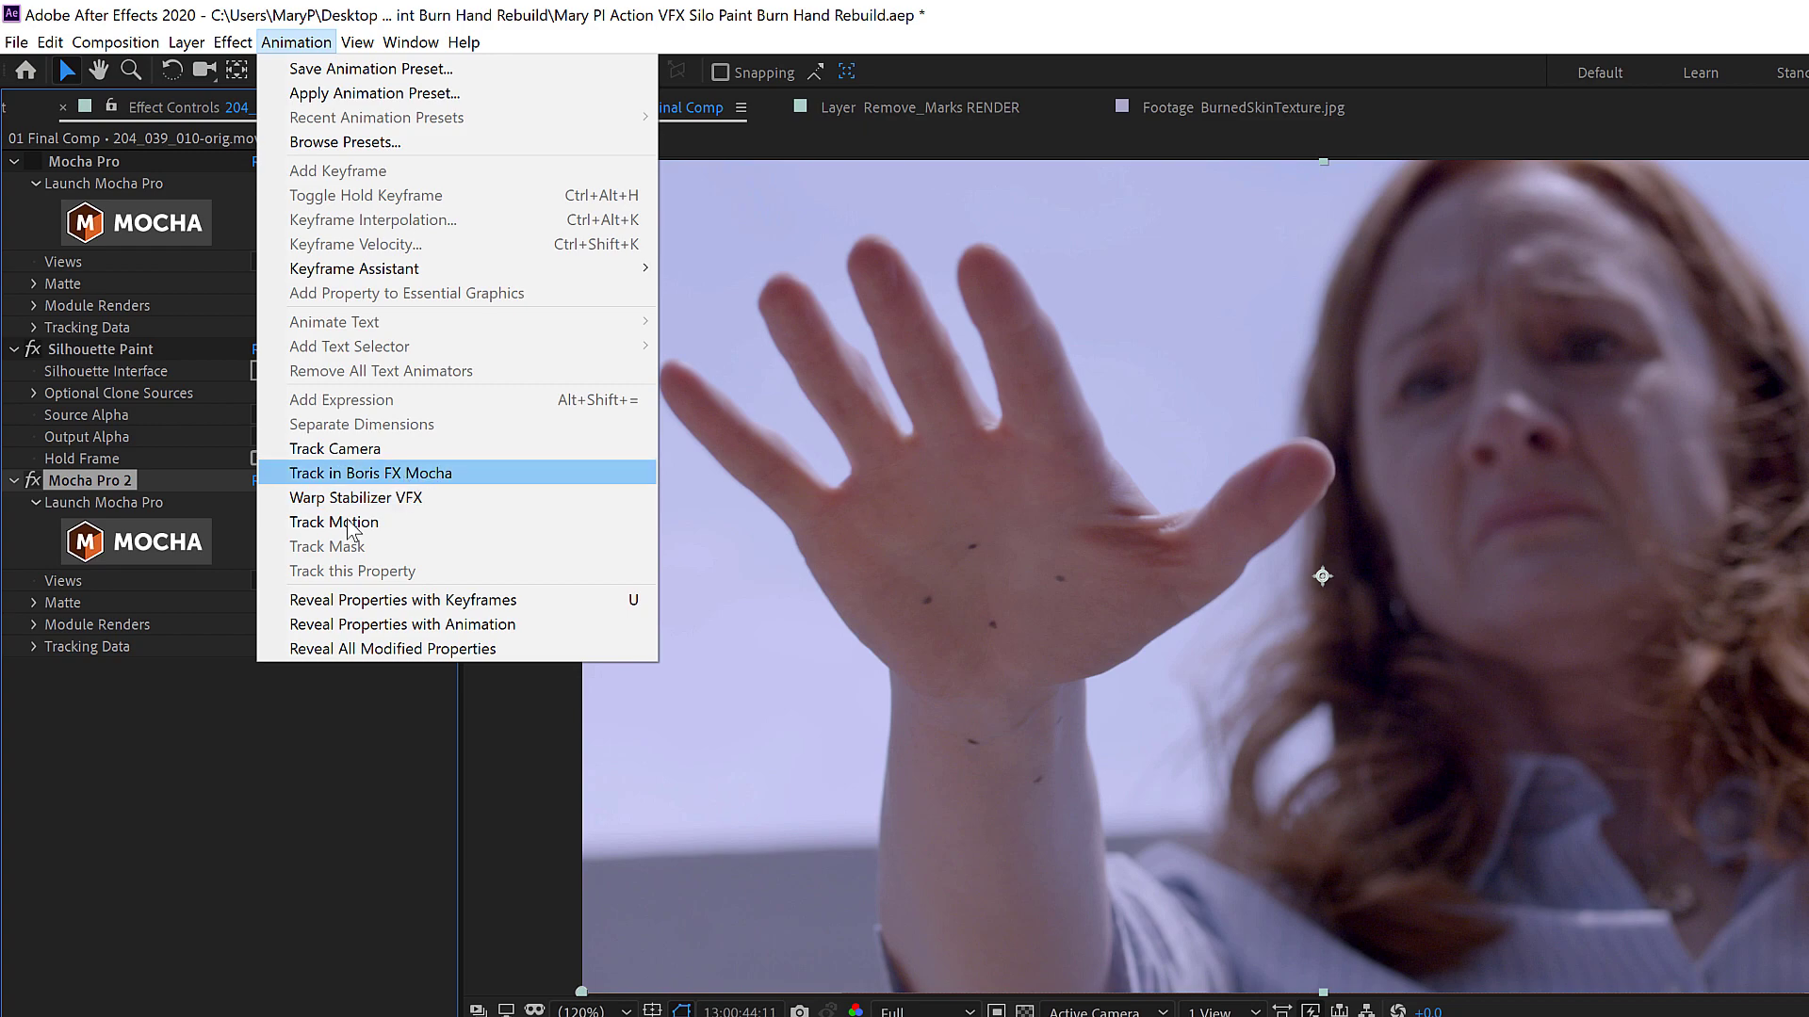
left_click(158, 789)
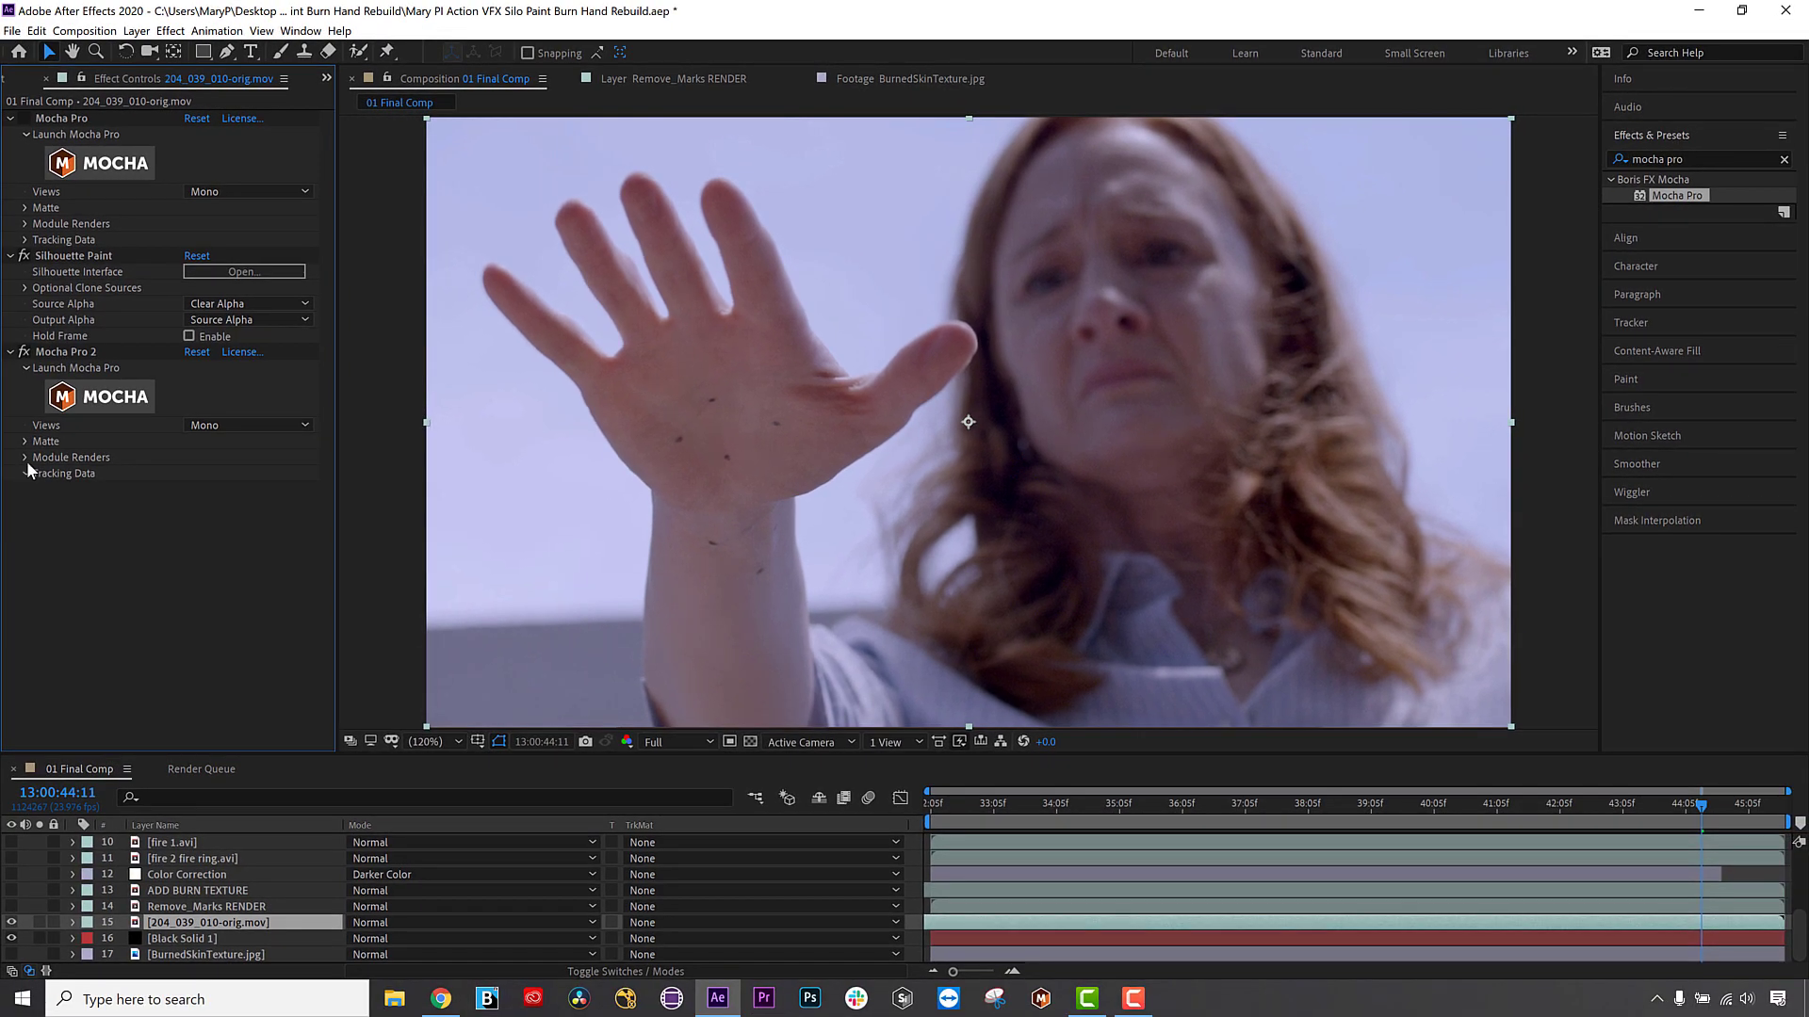
Expand the Matte and Tracking Data settings of the Mocha Pro 2 effect and launch its Mocha interface.
left_click(25, 469)
left_click(26, 442)
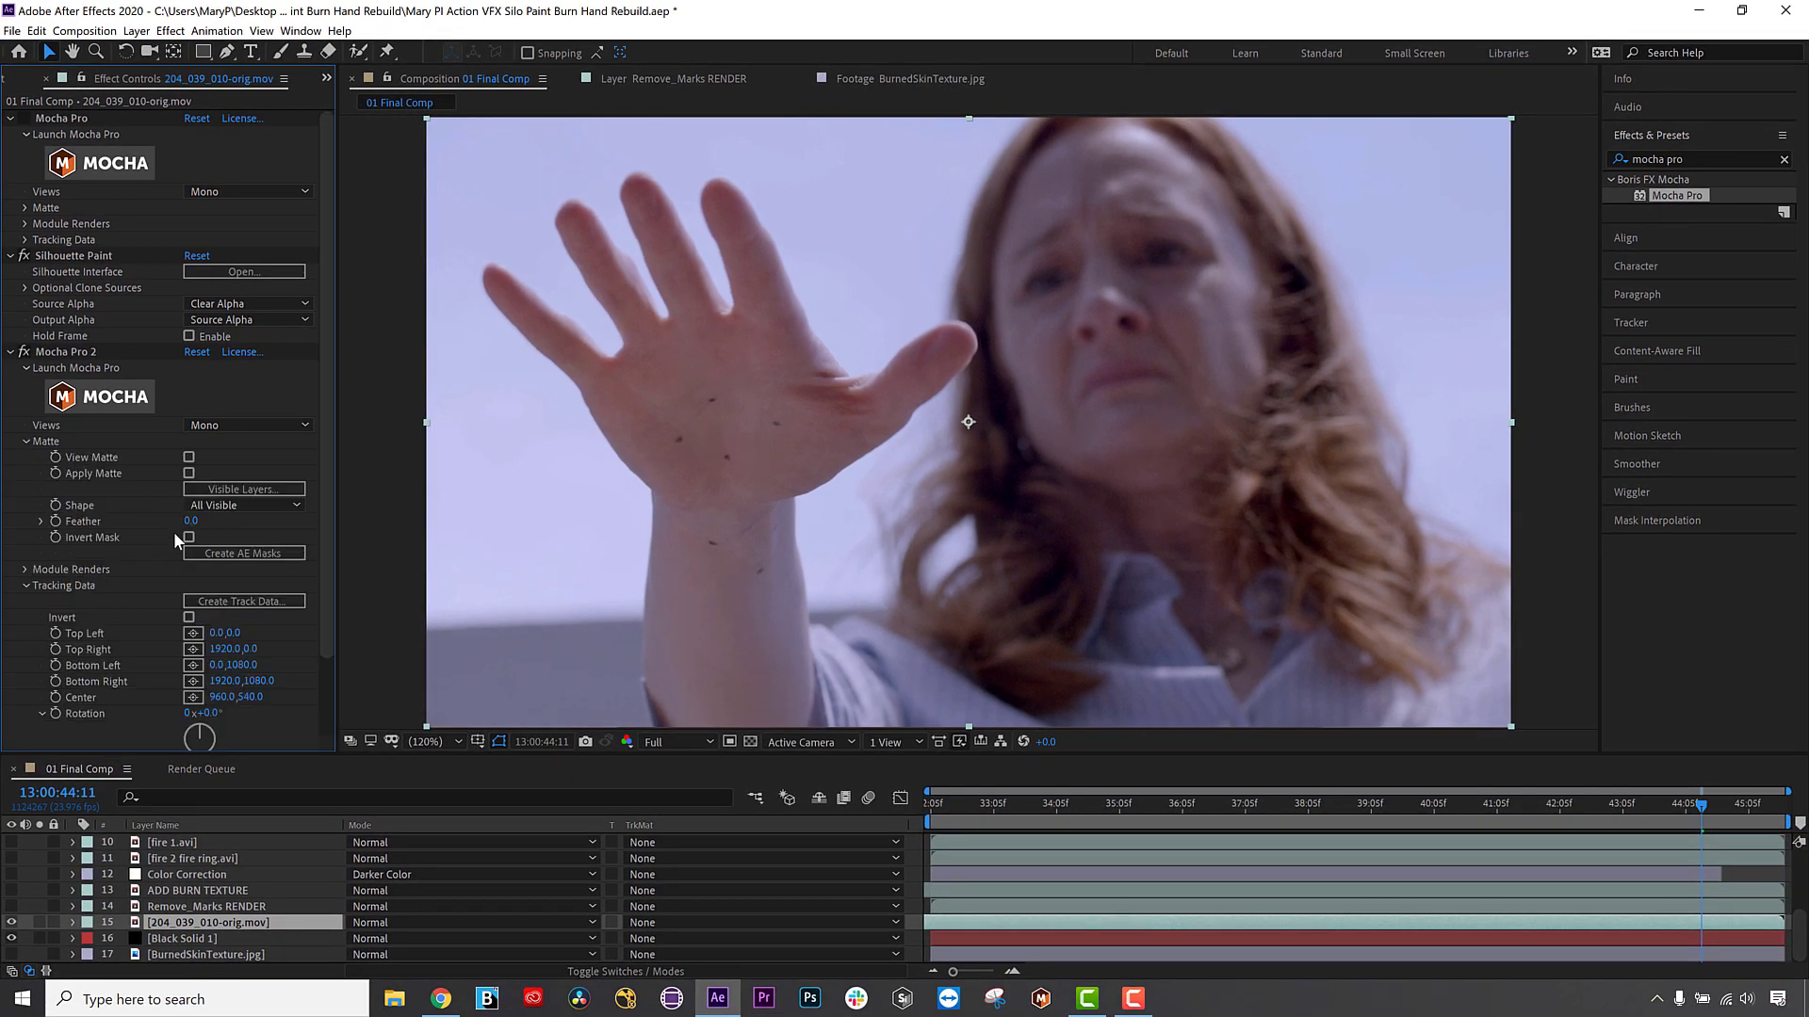
scroll(256, 614, "down", 2)
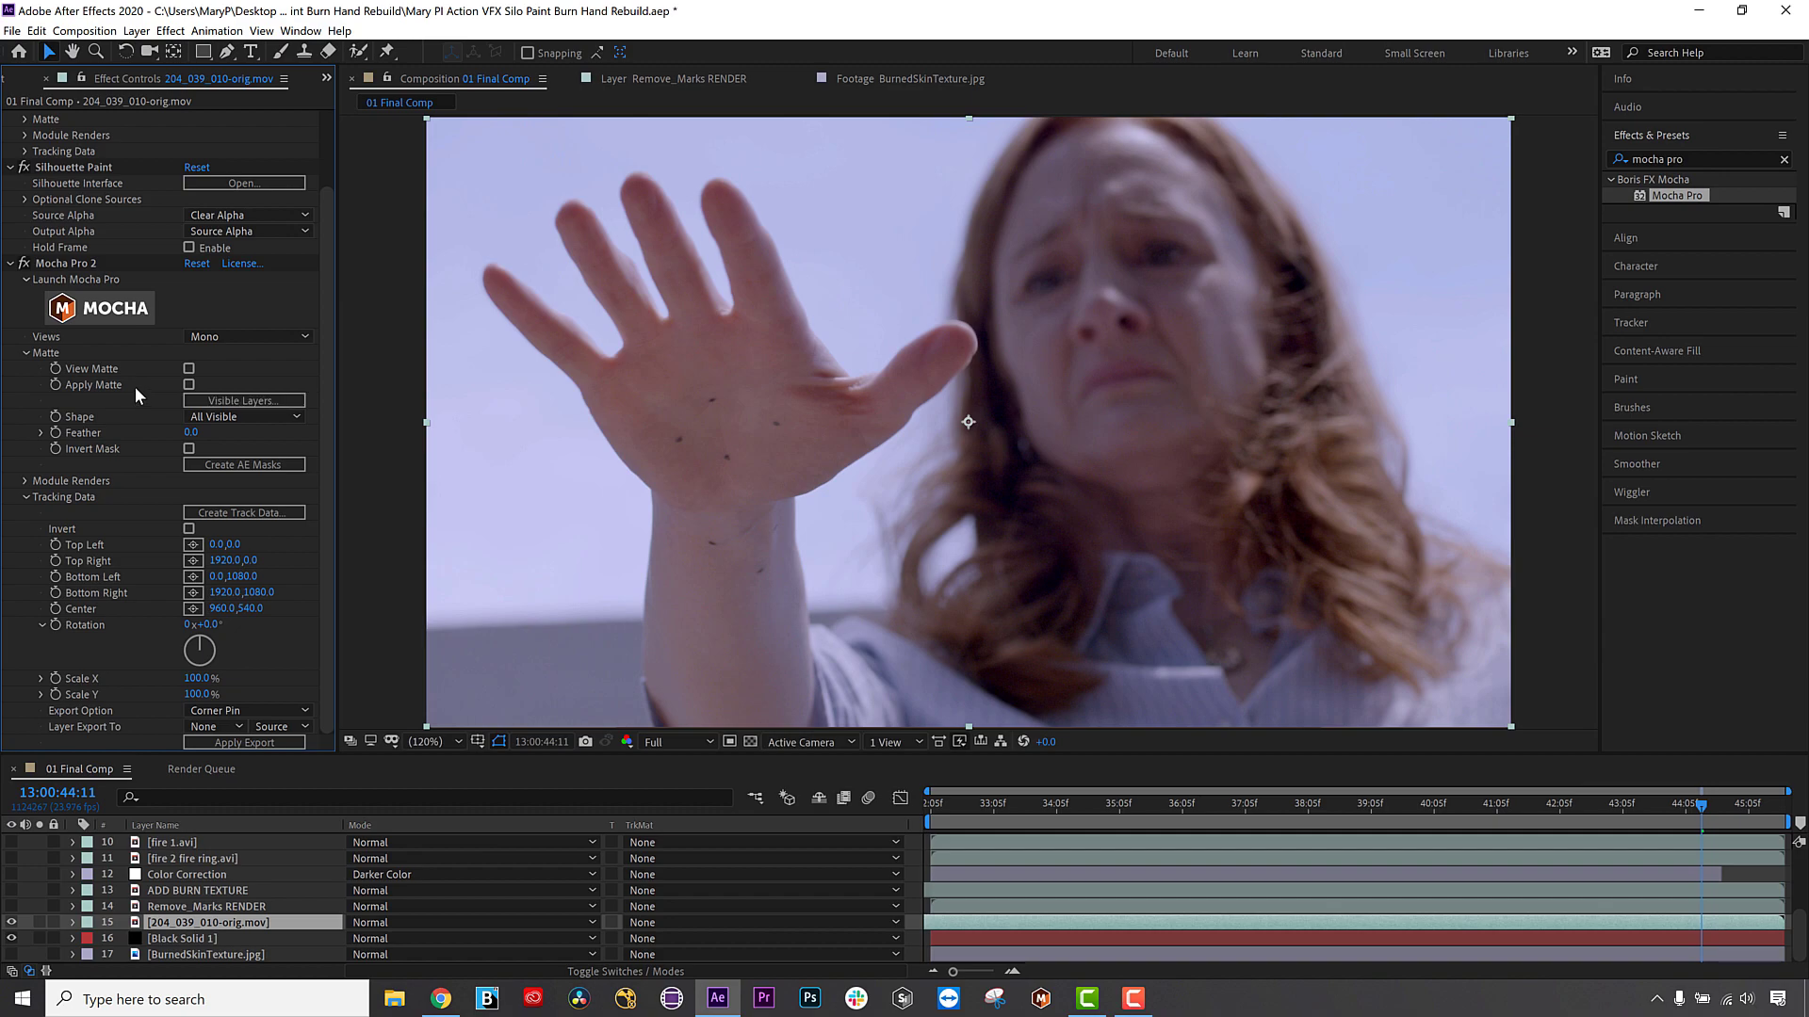
scroll(137, 391, "up", 2)
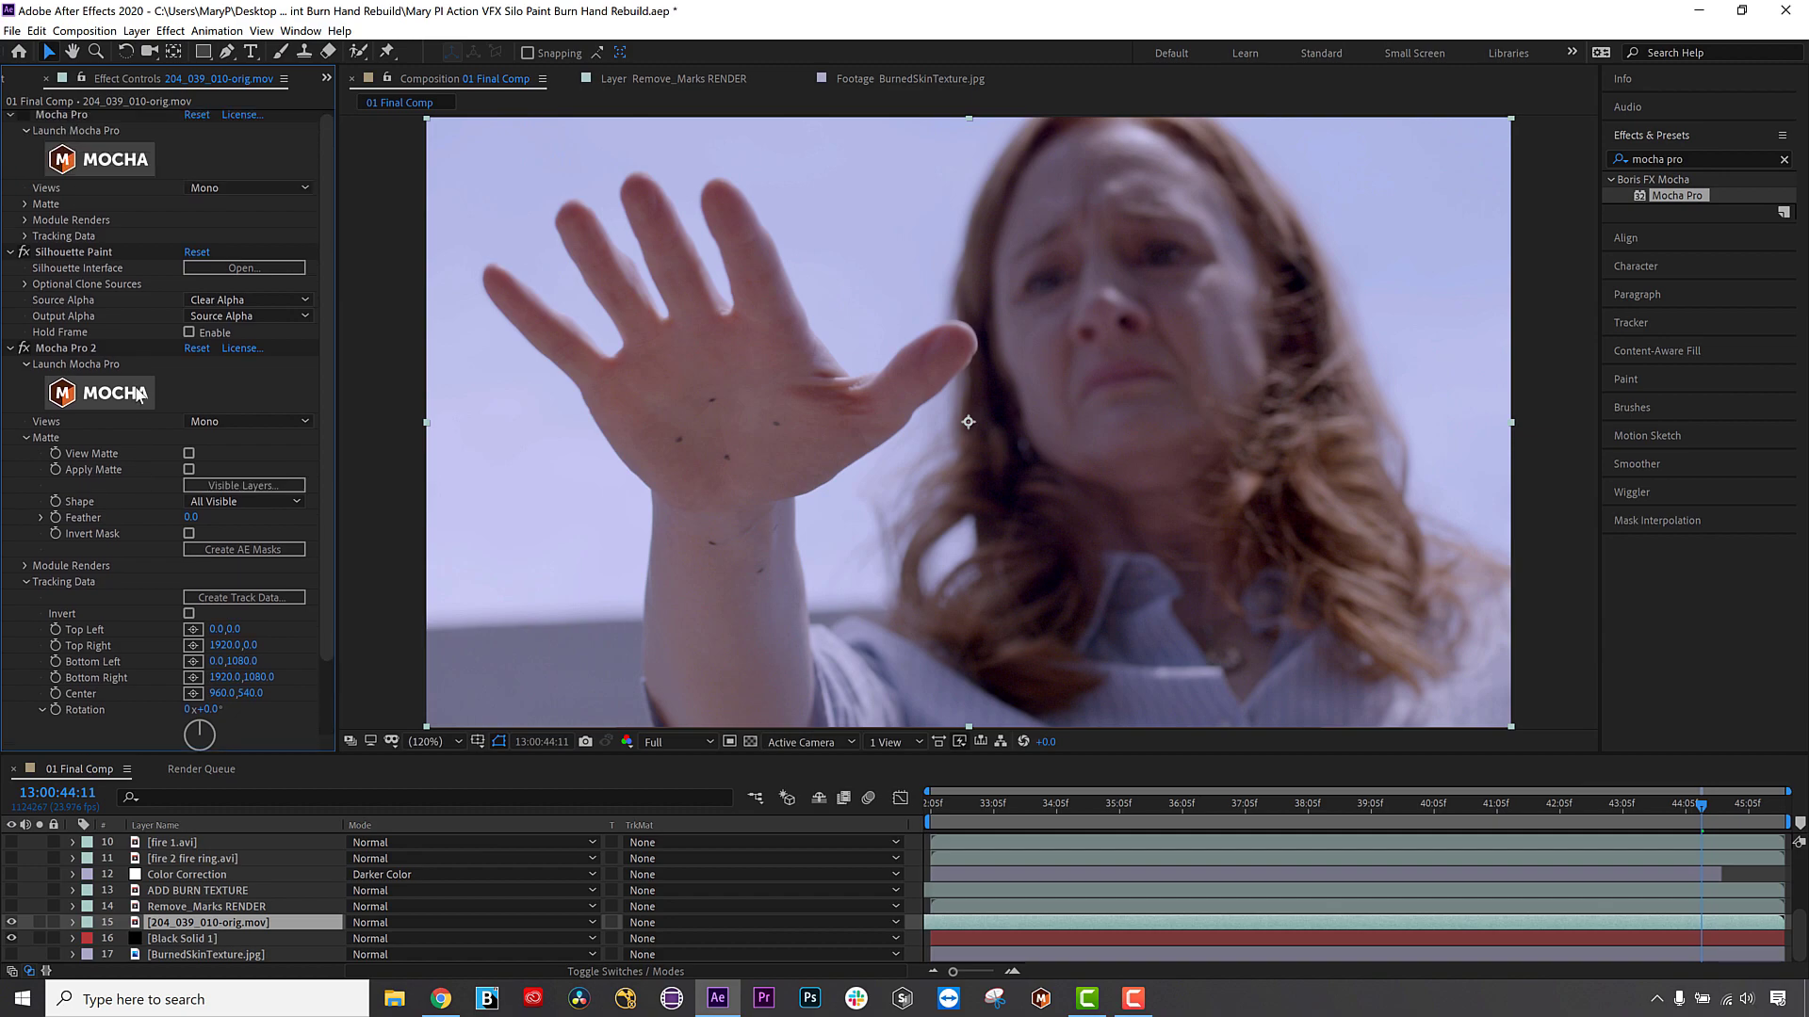
scroll(138, 393, "up", 1)
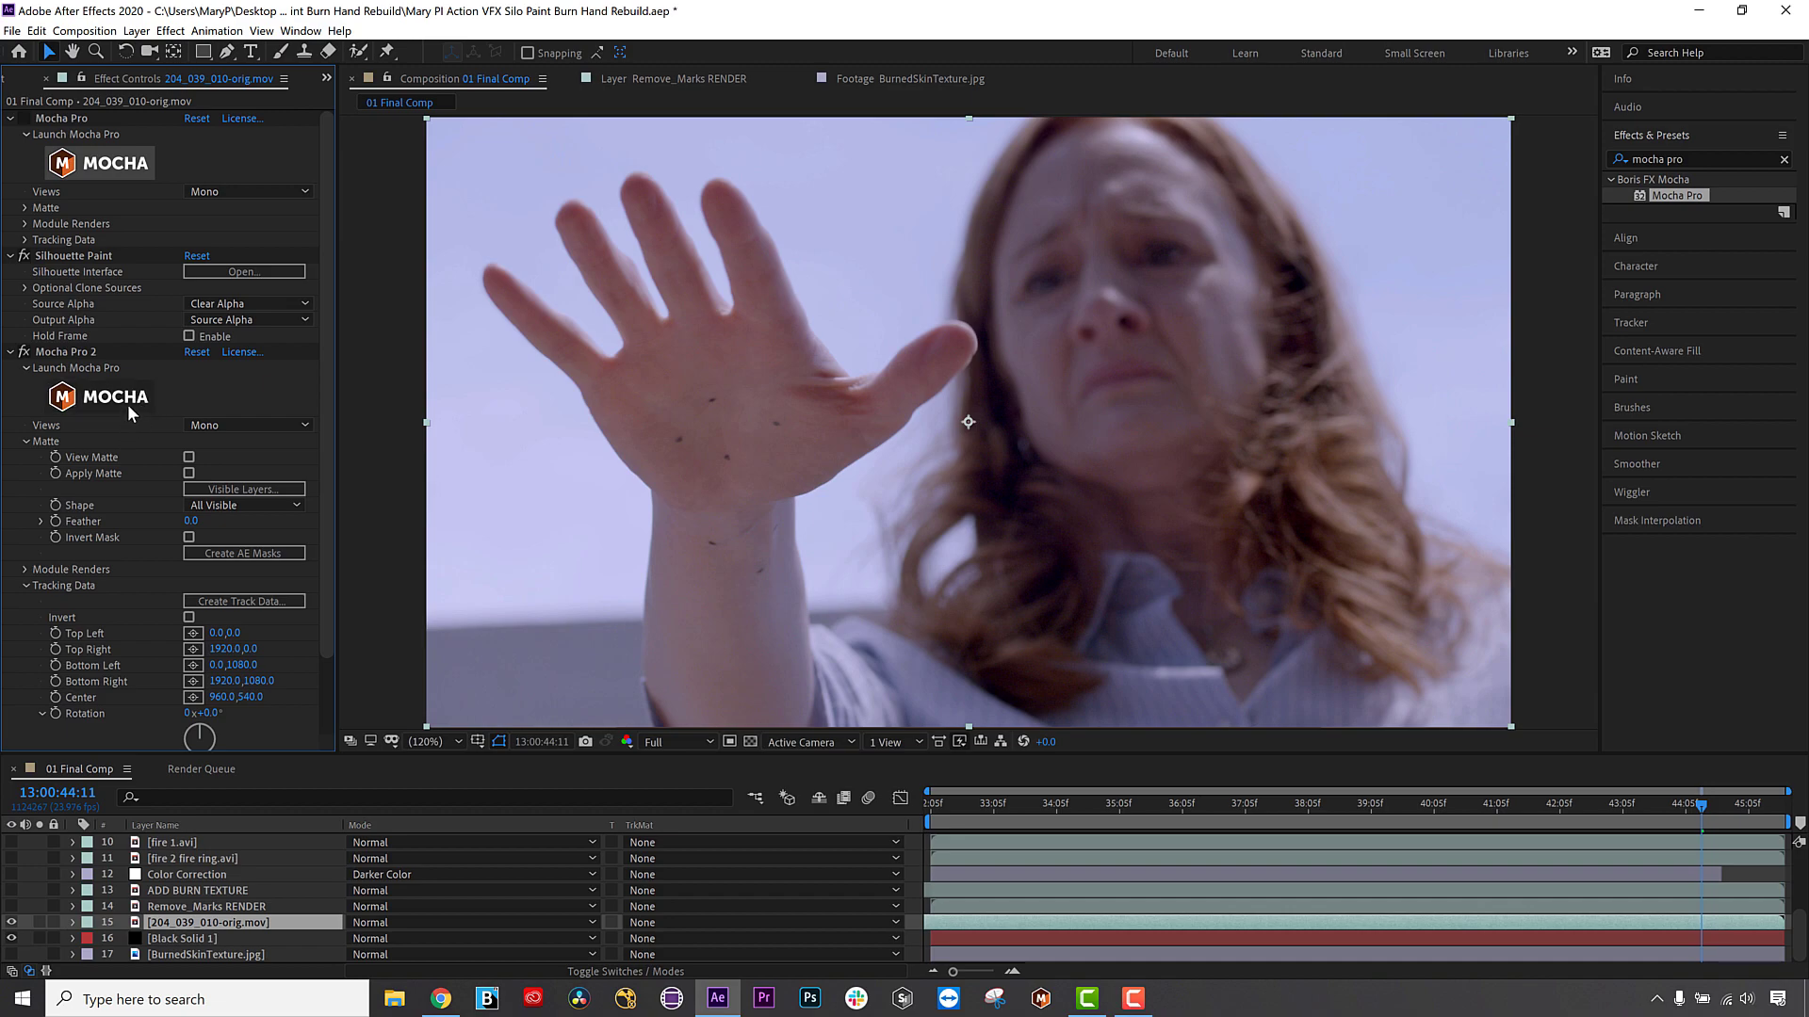
left_click(128, 403)
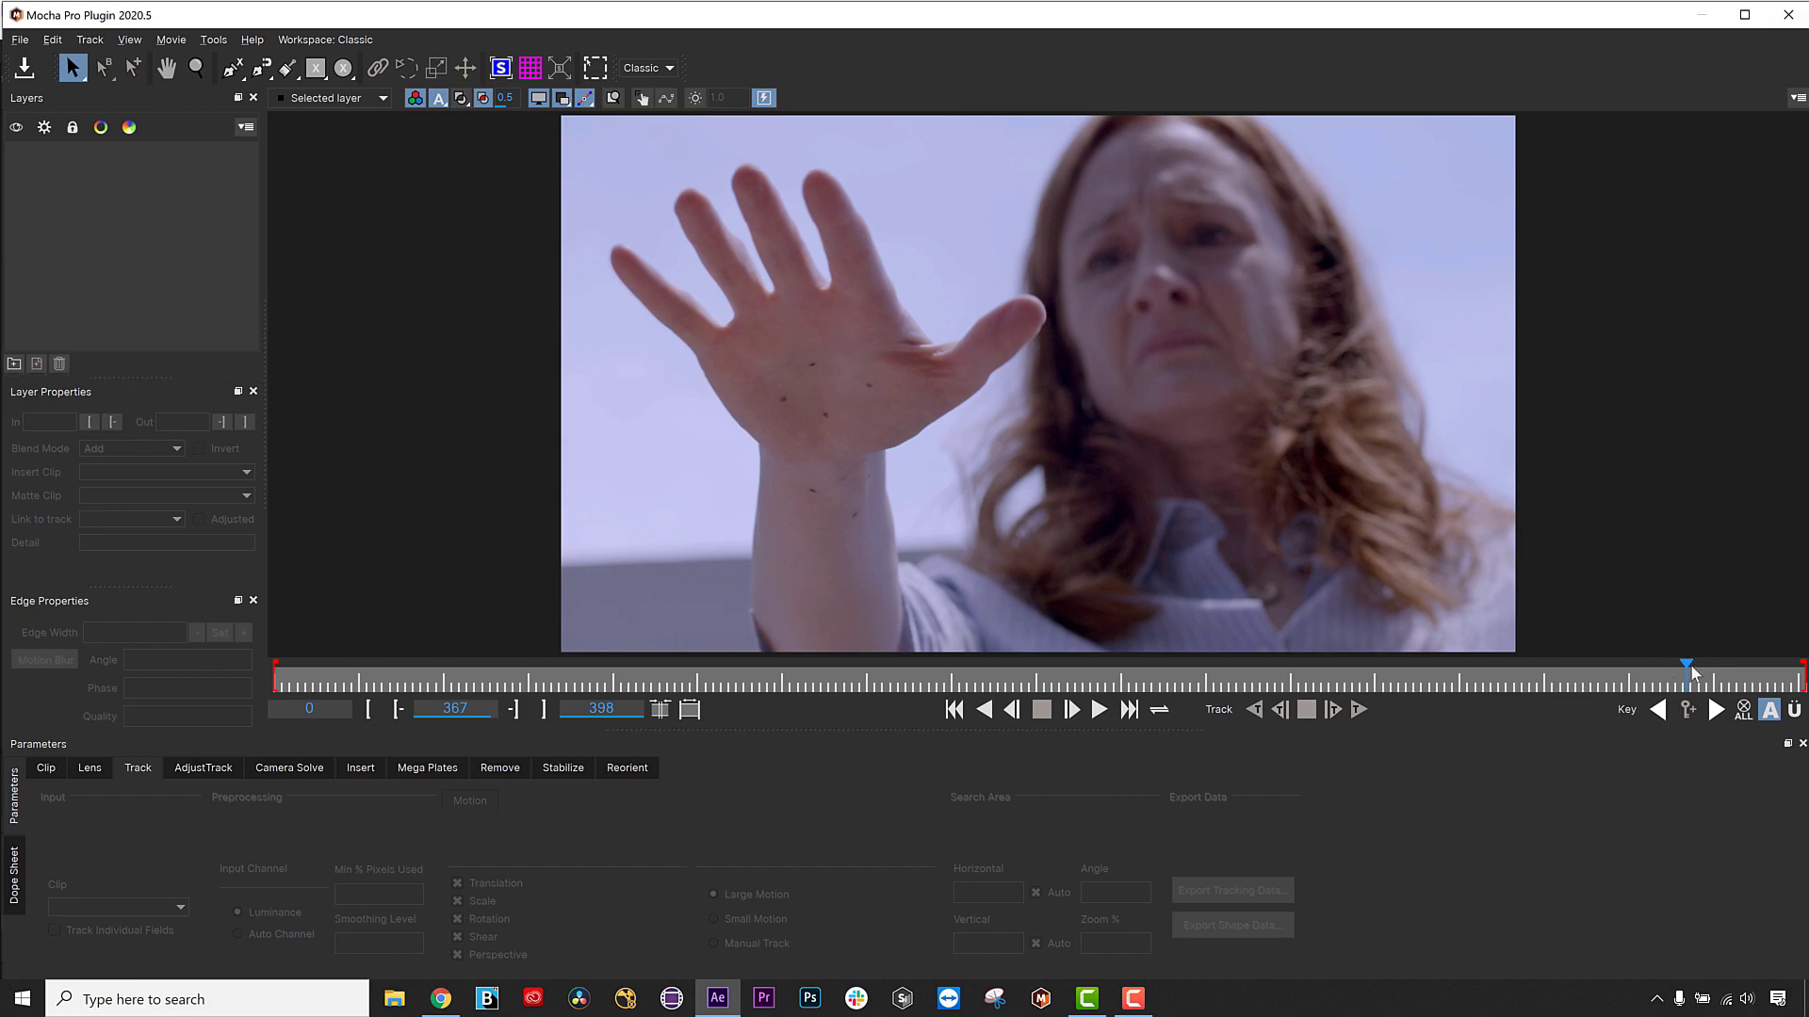
At frame 125, draw an elliptical spline around the palm's tracking dots and shift its displayed planar surface slightly toward the fingers.
left_click_drag(1549, 679, 756, 663)
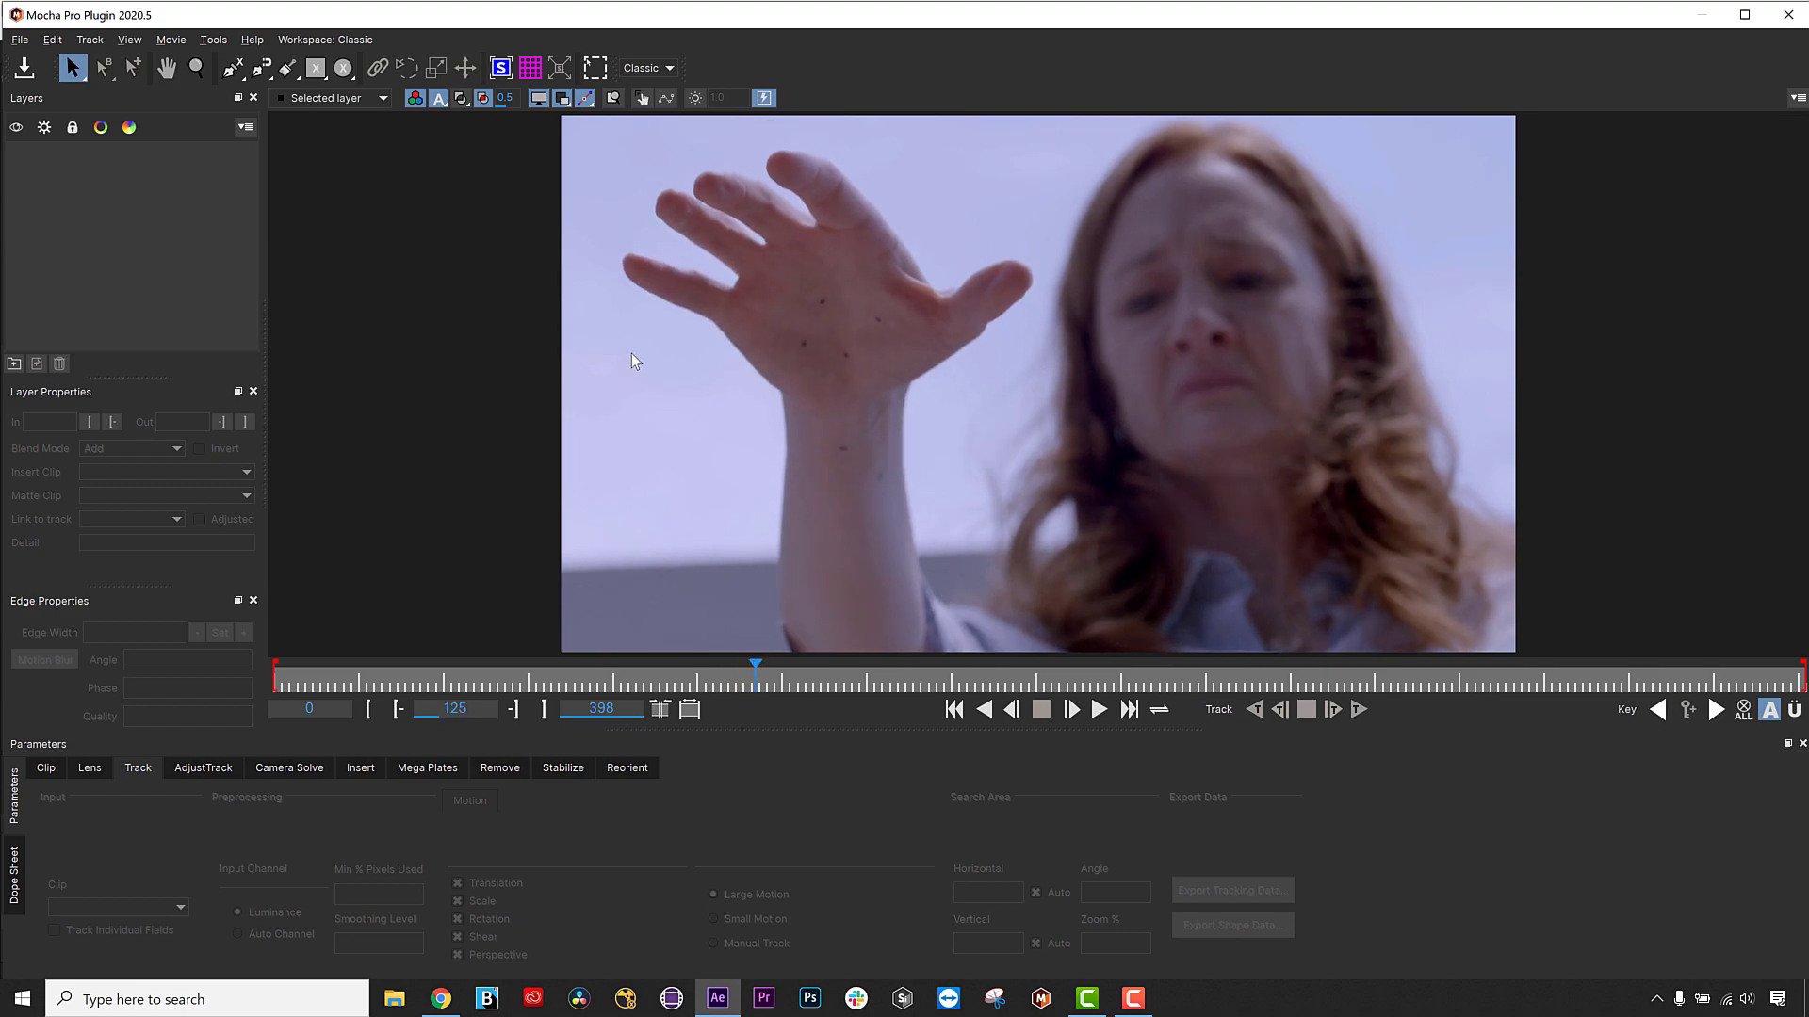
left_click(343, 70)
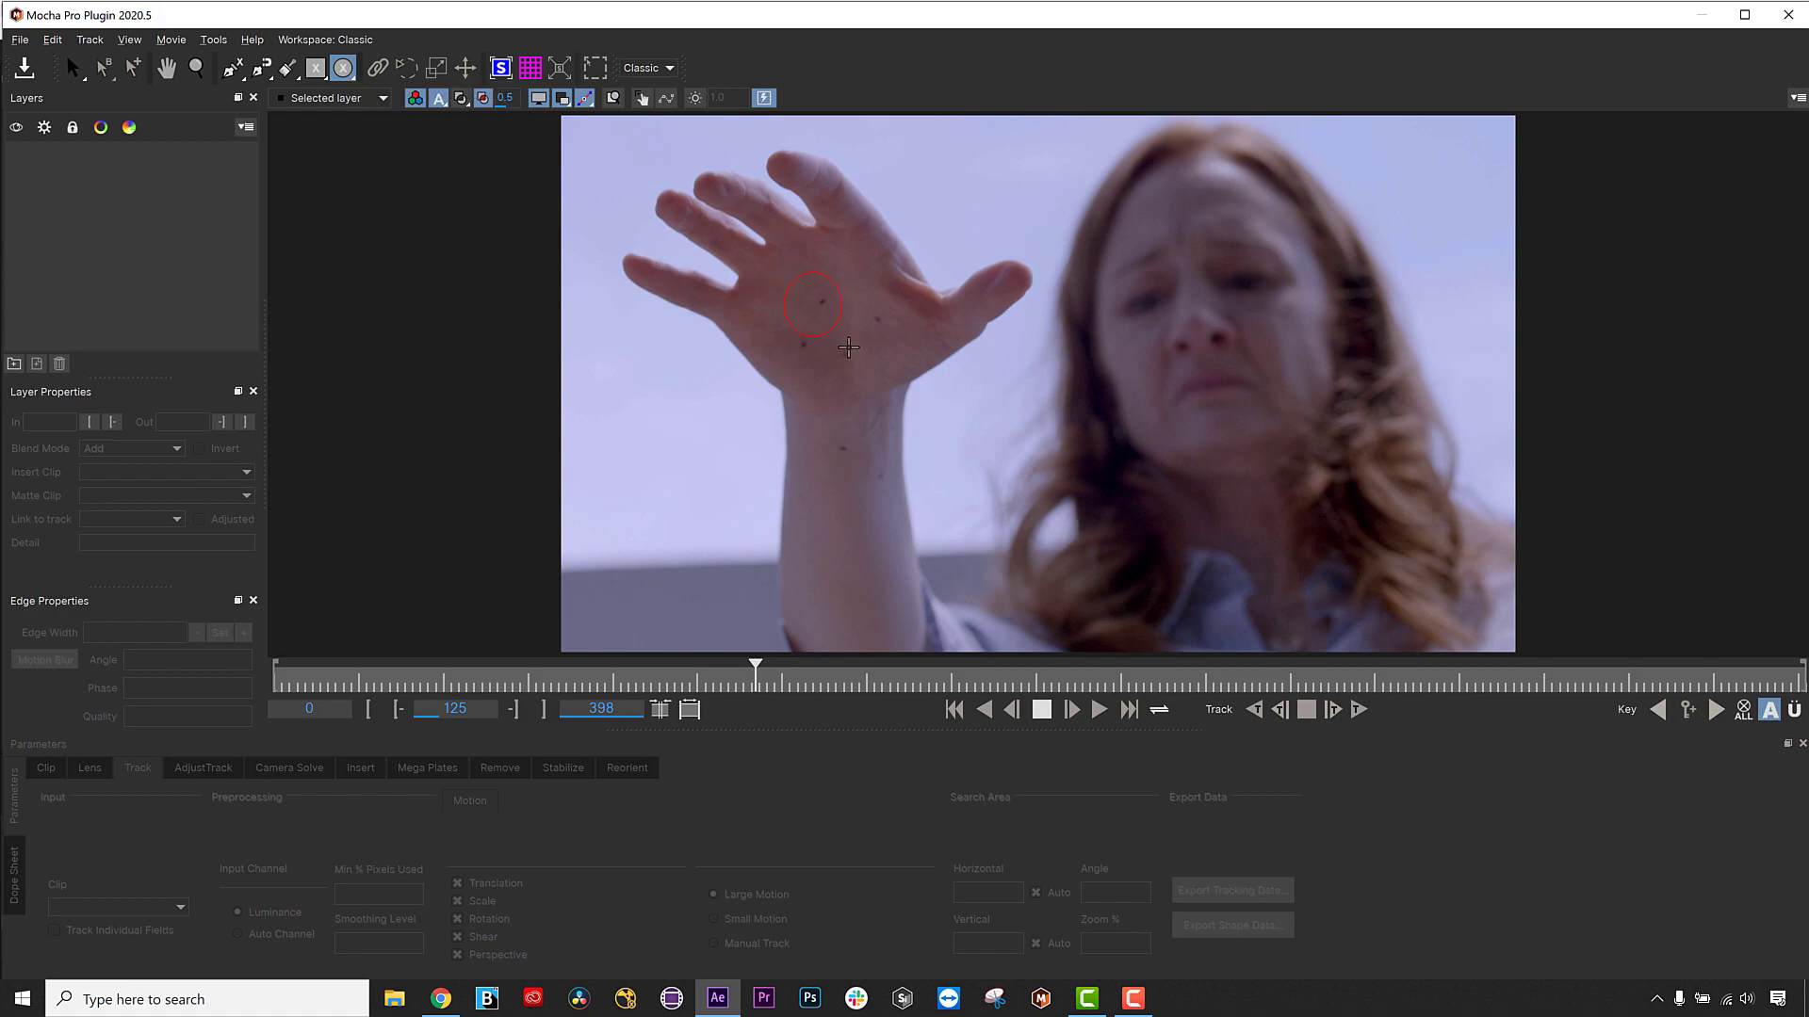
left_click_drag(893, 382, 909, 393)
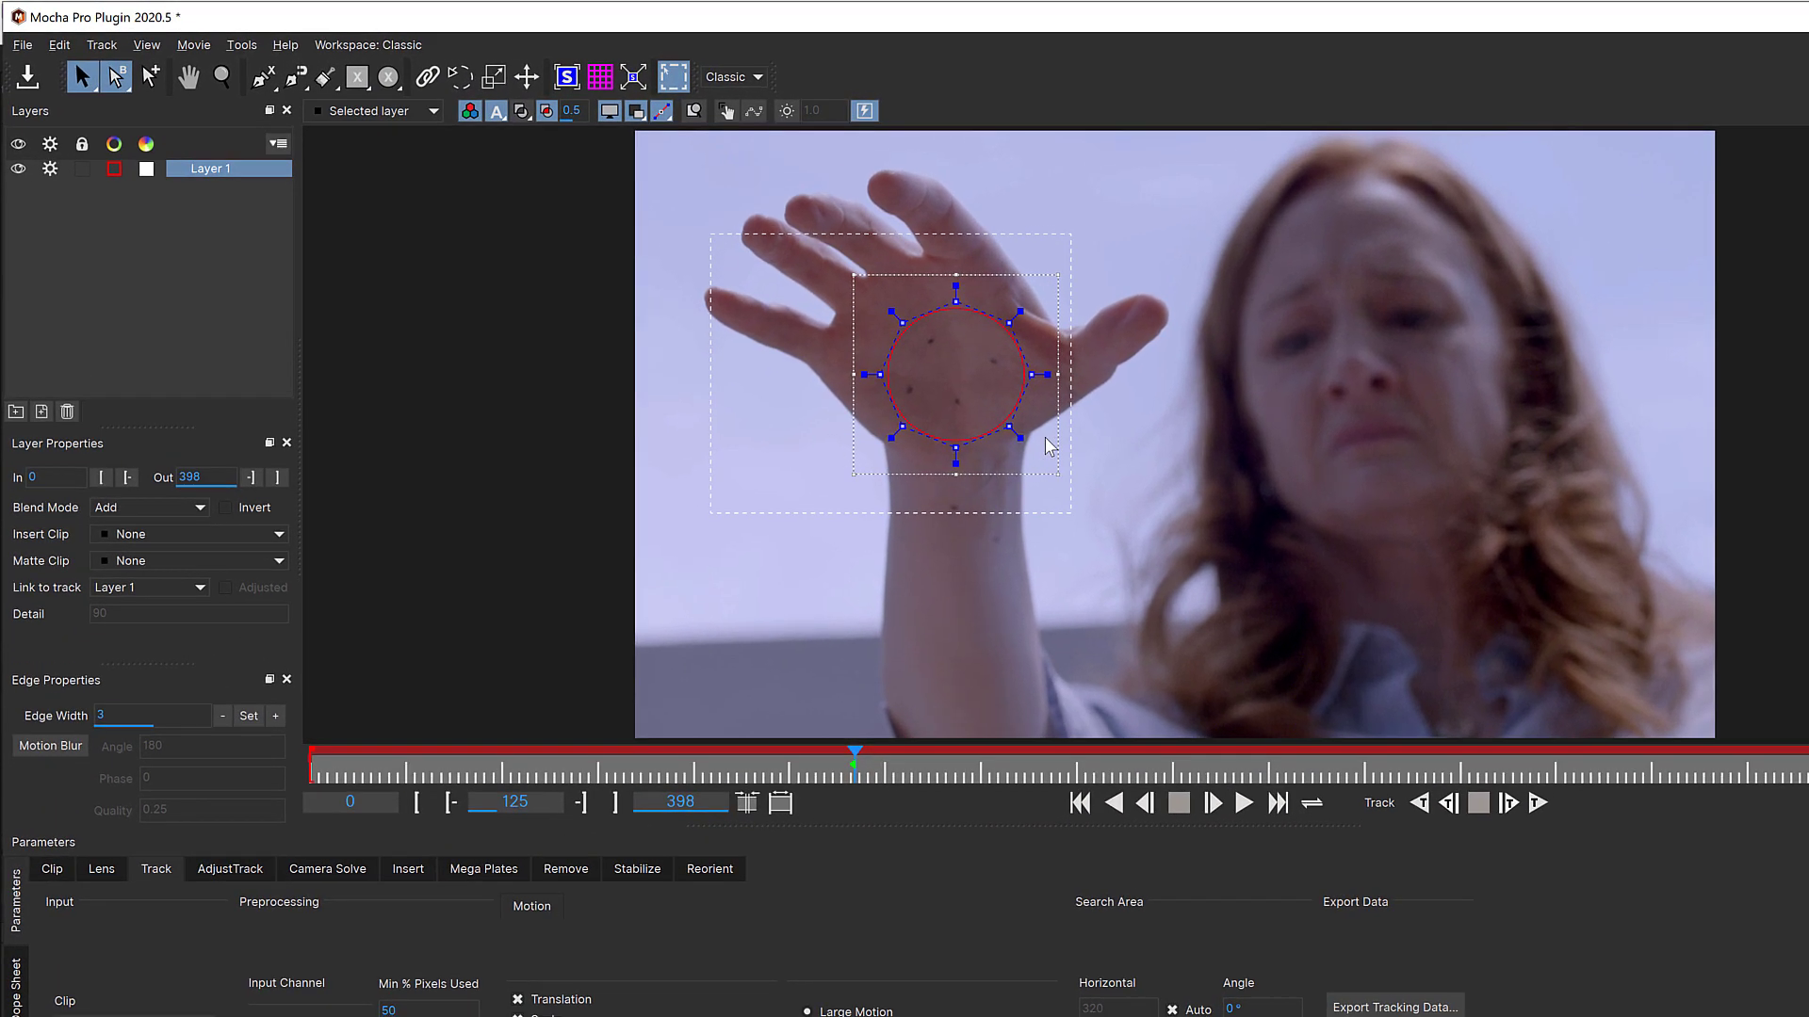
left_click_drag(1019, 378, 1010, 376)
left_click(676, 91)
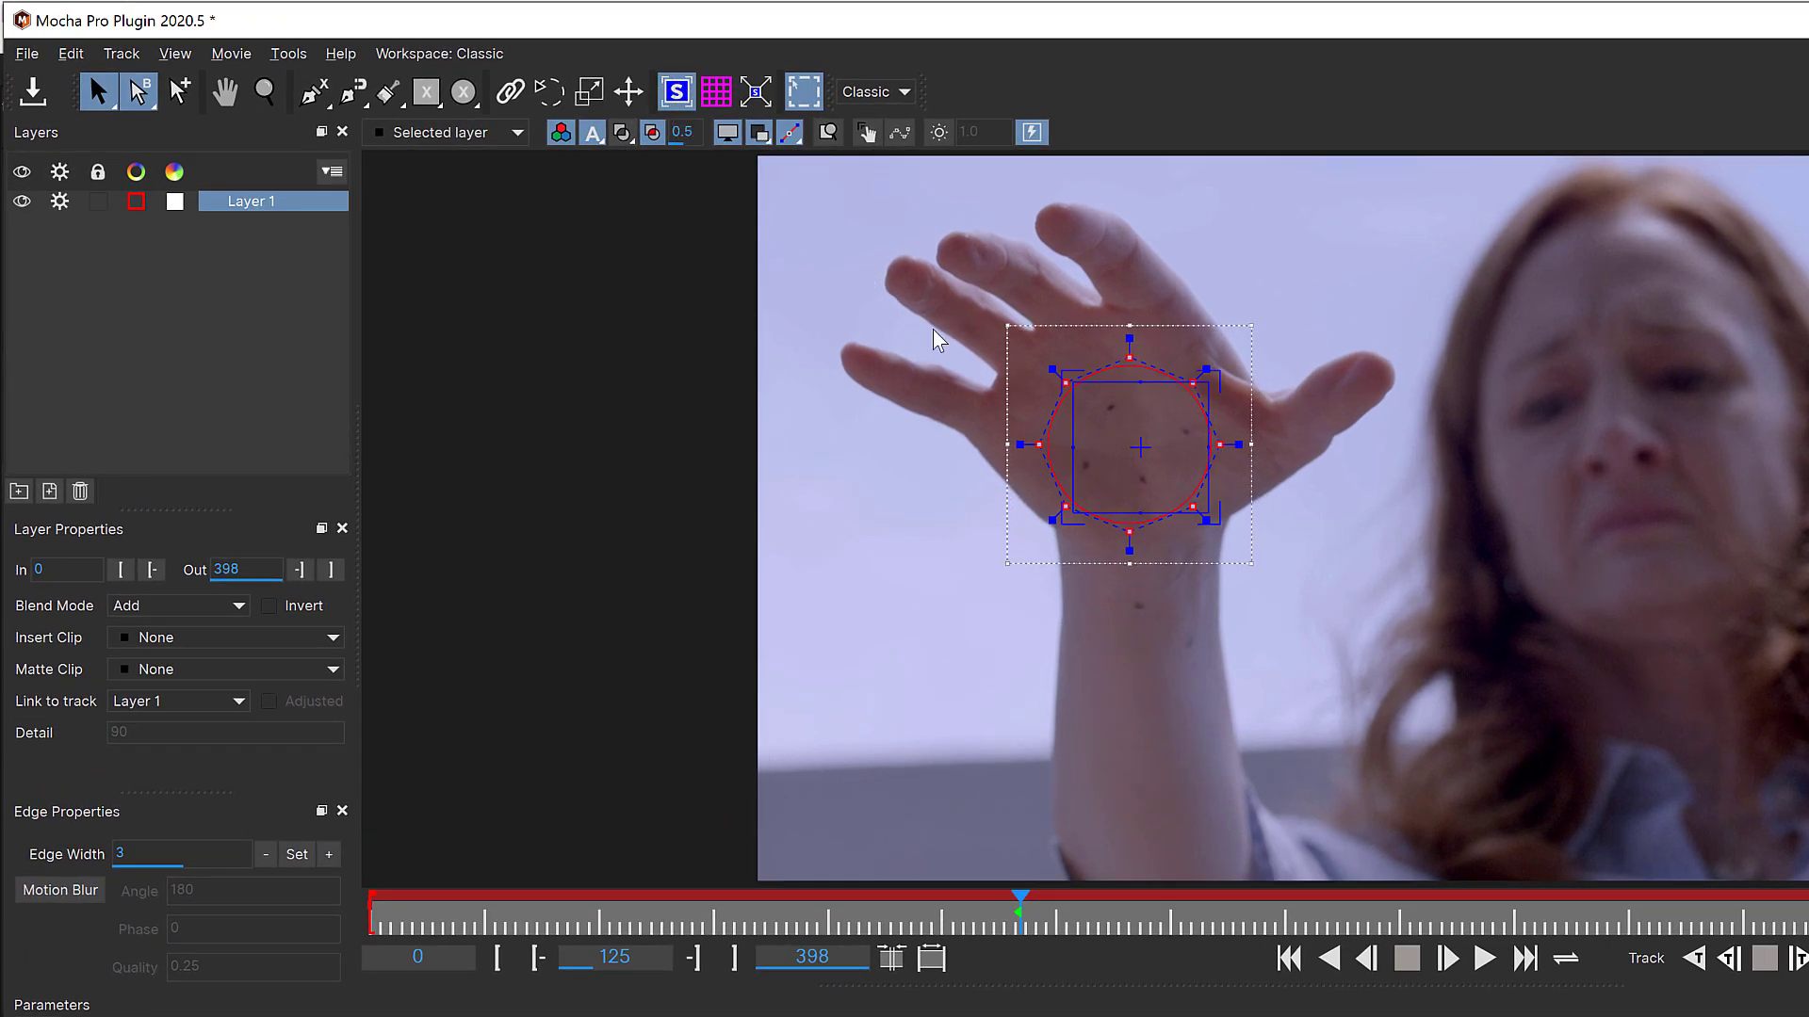
left_click_drag(1136, 445, 1108, 413)
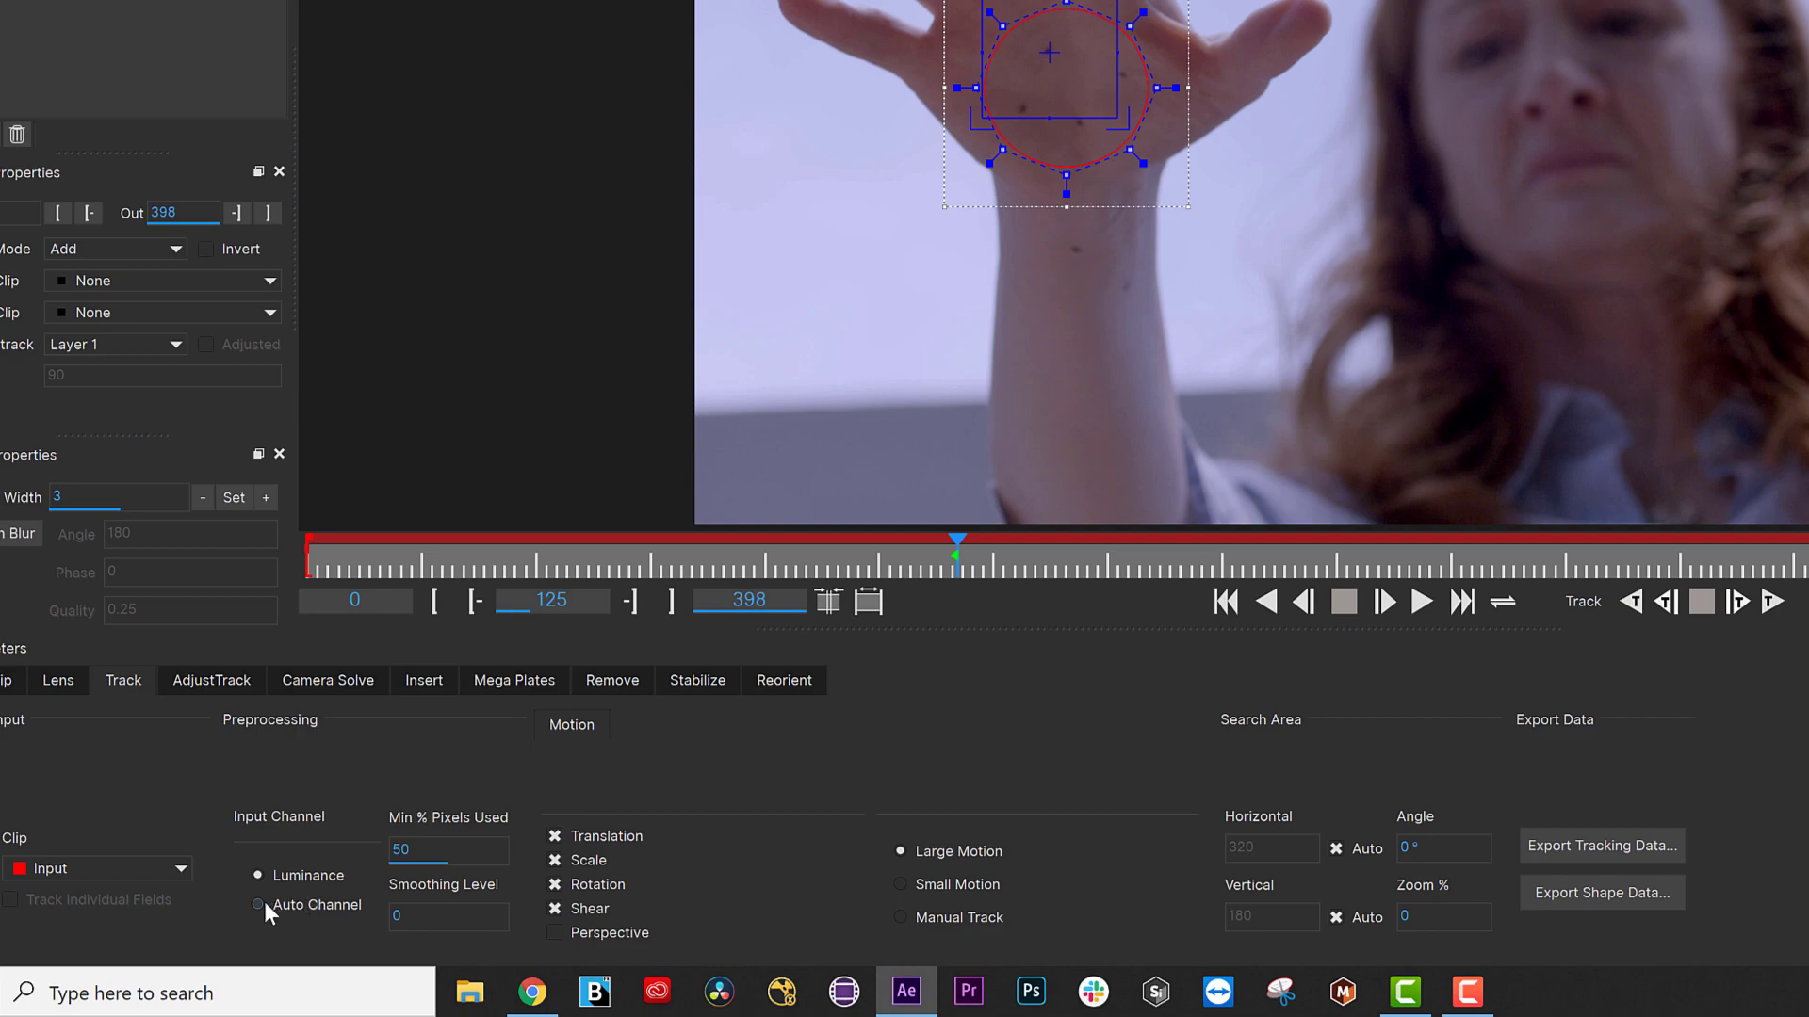
Set the track's Min % Pixels Used to 100 and enable Perspective motion.
left_click(460, 848)
type("90.76")
mouse_move(40, 929)
left_mouse_down()
mouse_move(1120, 947)
mouse_move(1062, 991)
left_mouse_up()
left_click(555, 938)
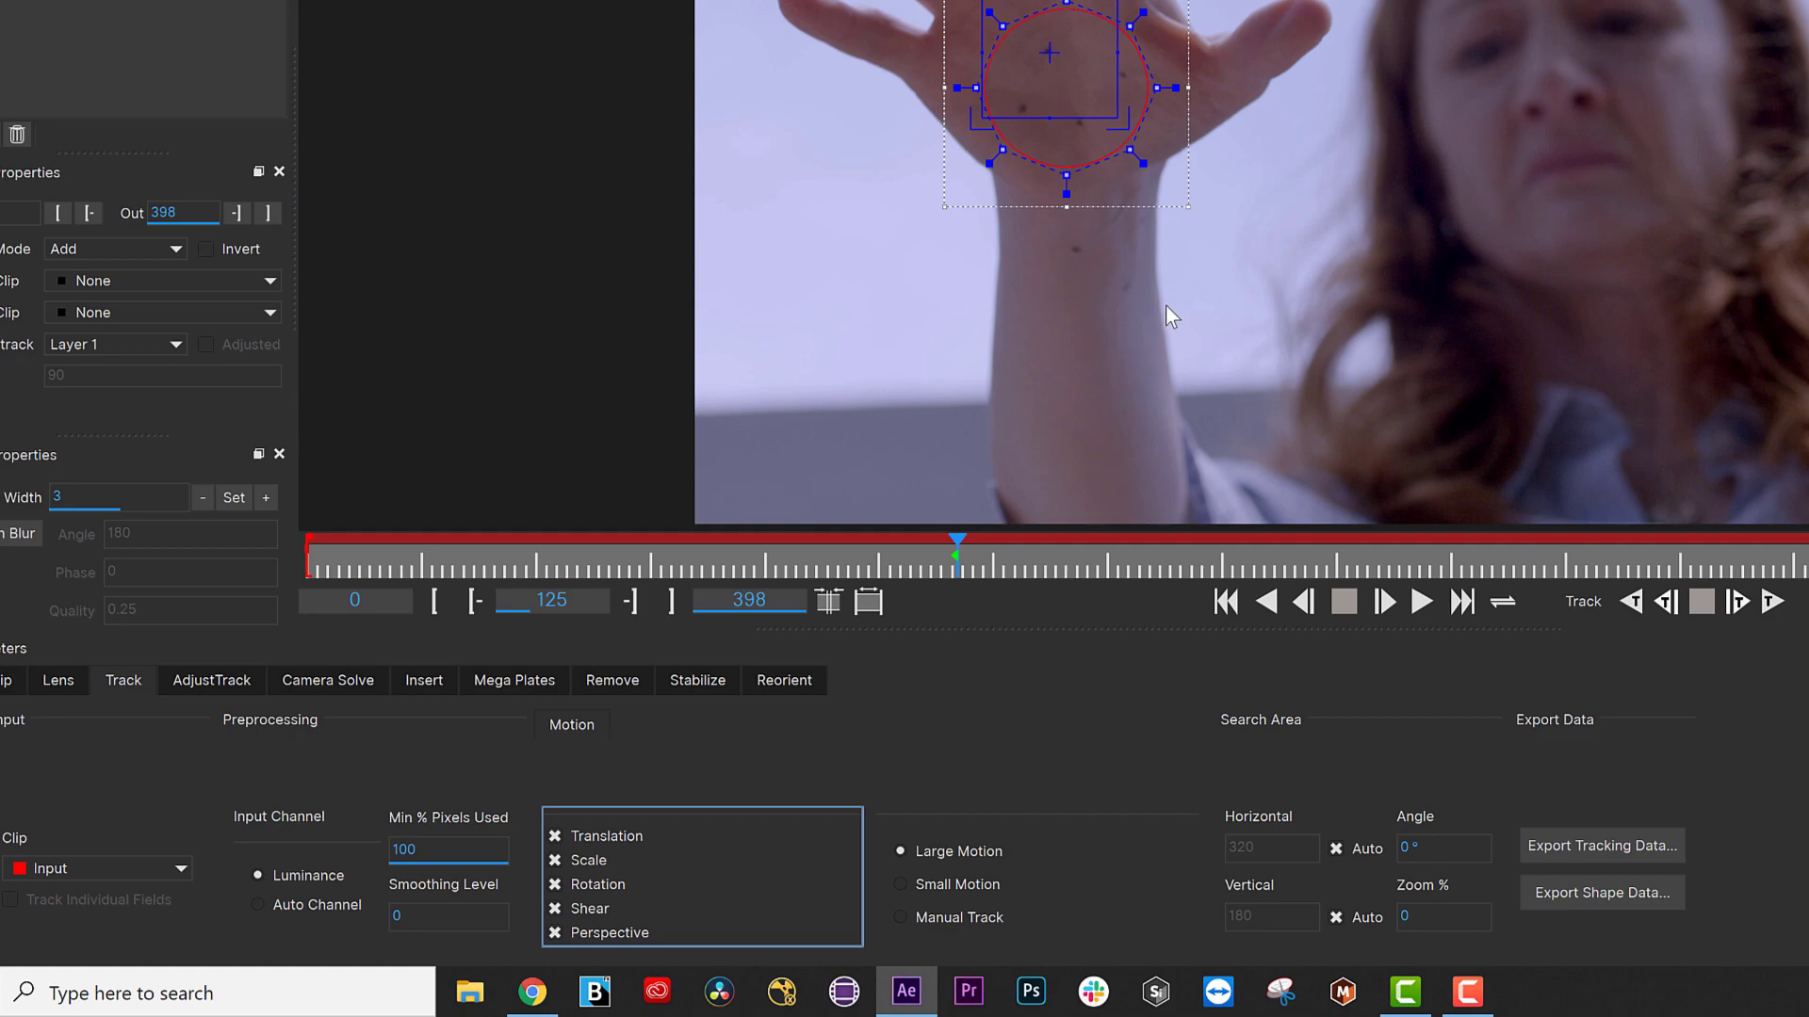
left_click_drag(1189, 81, 1198, 62)
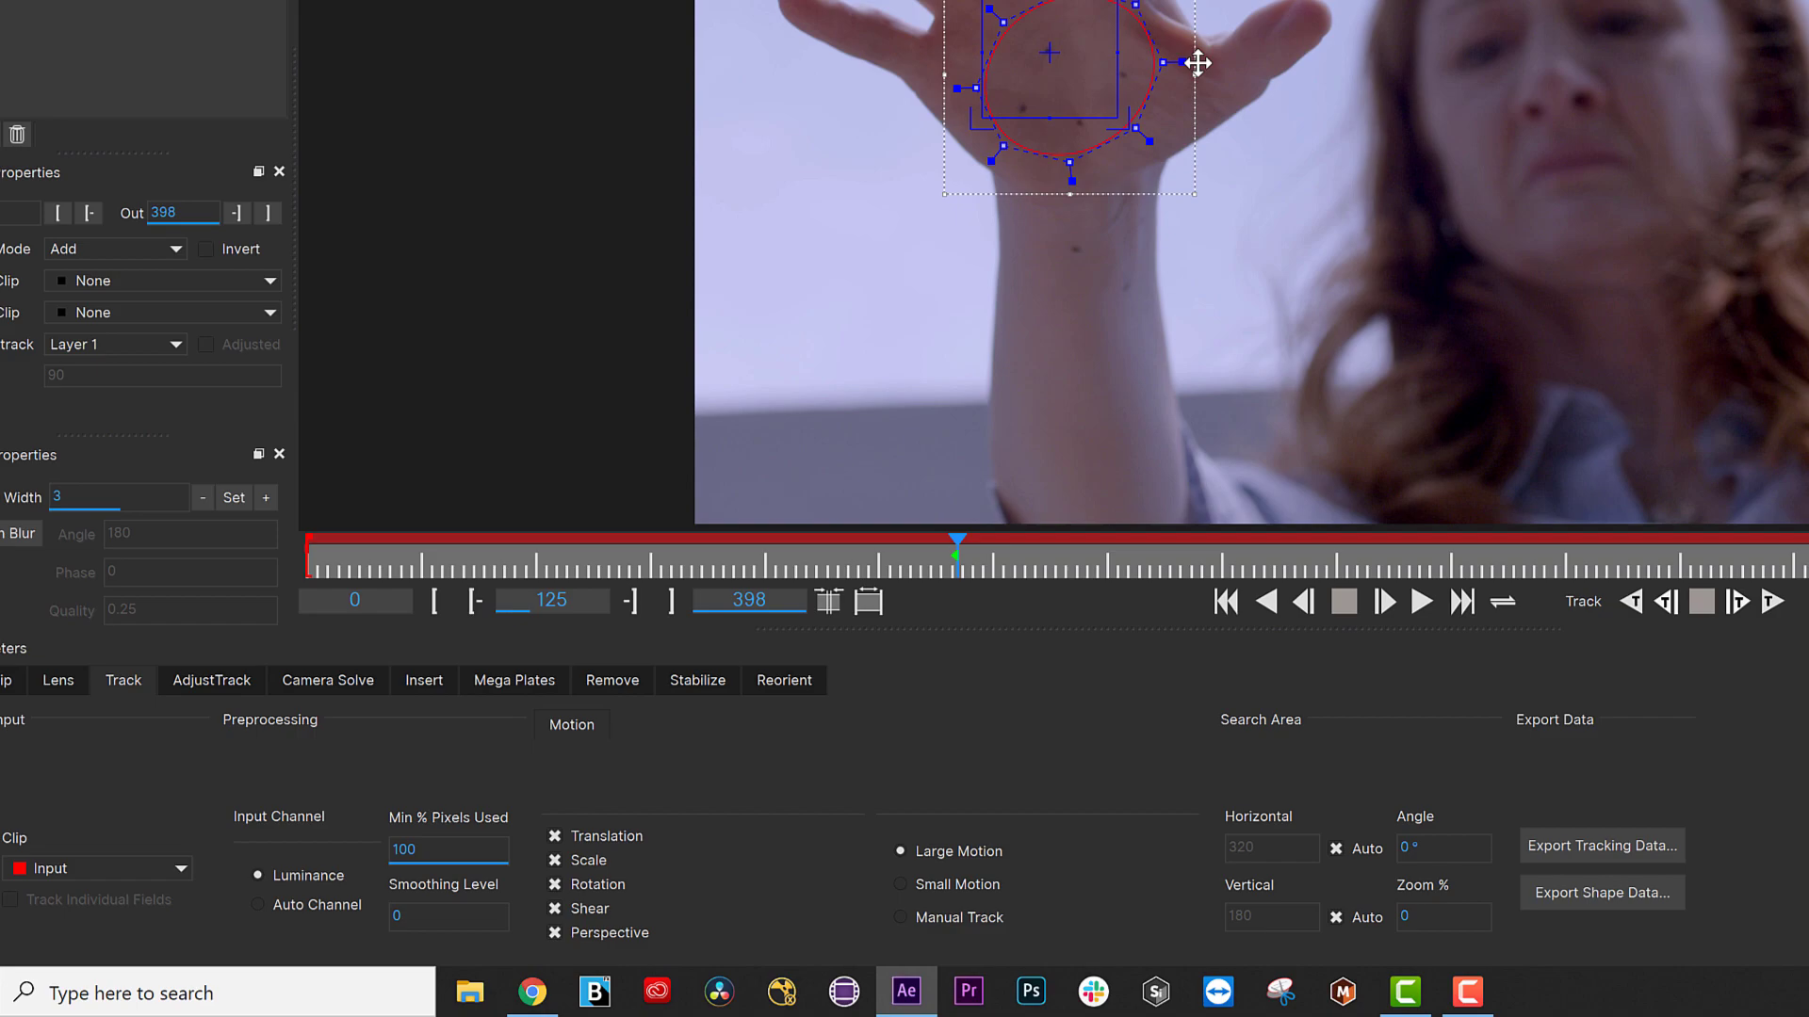
key("ctrl+z")
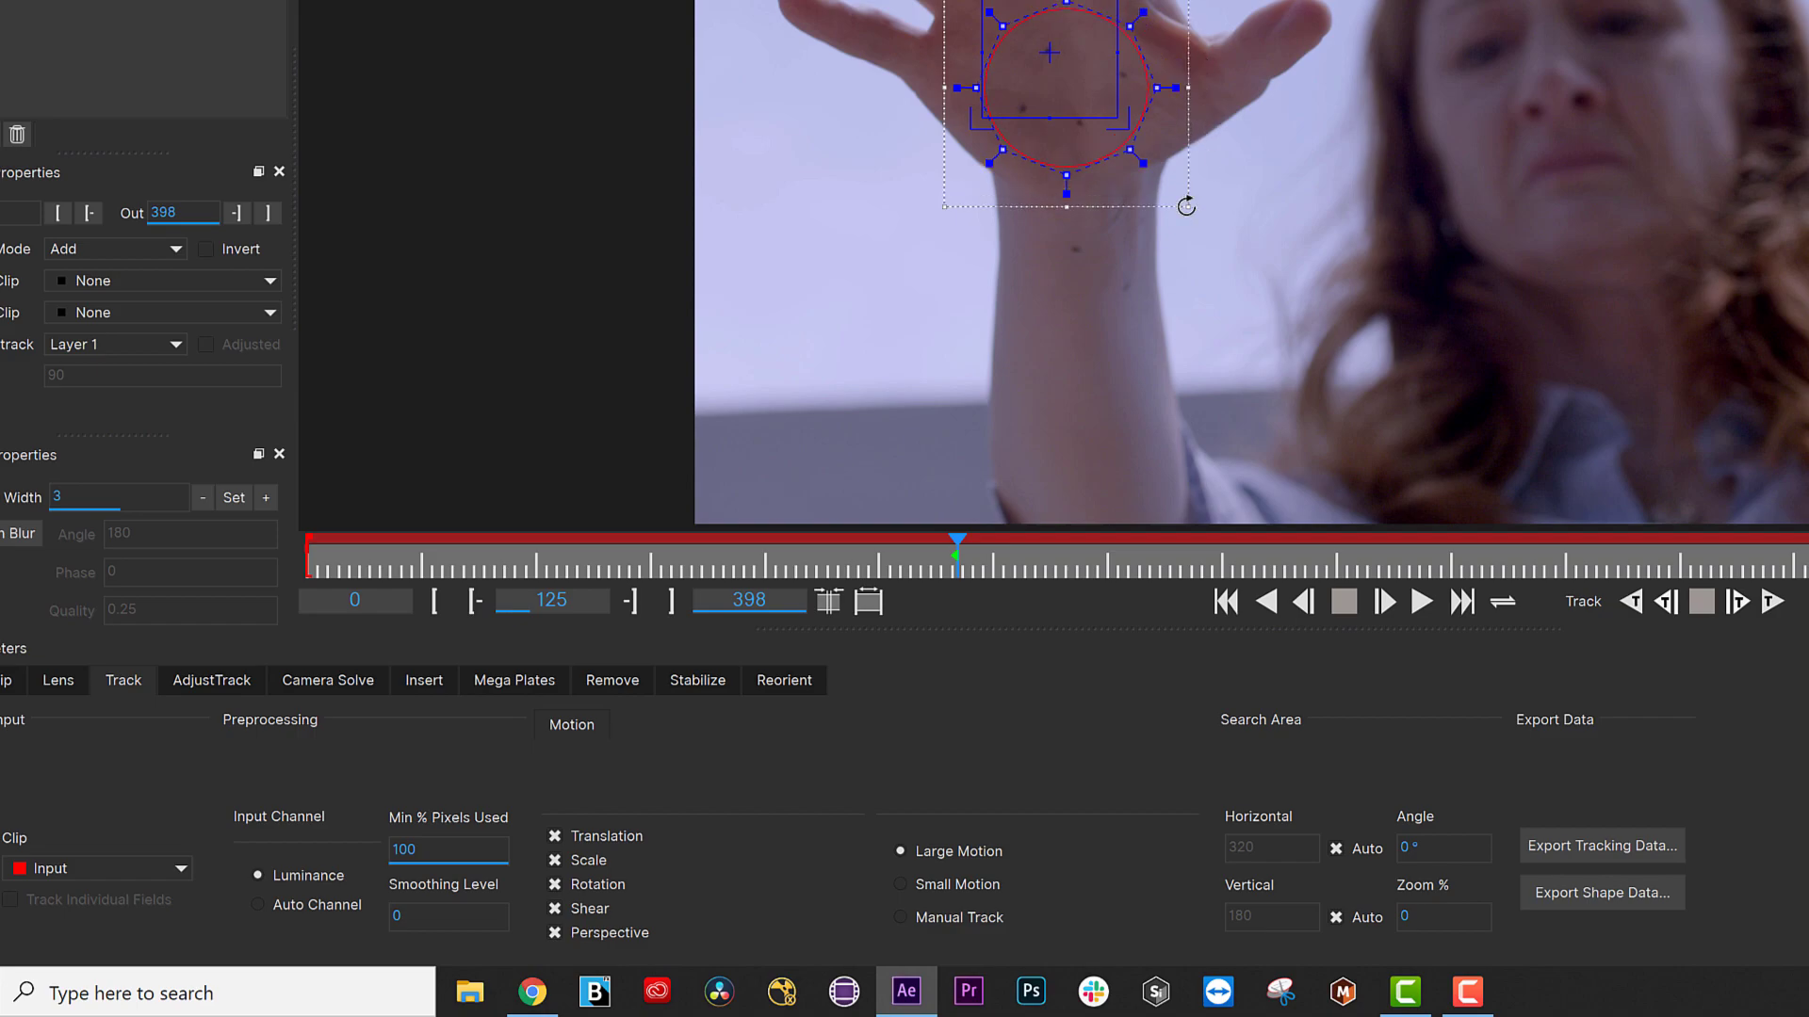
mouse_move(1184, 203)
left_mouse_down()
mouse_move(1140, 137)
mouse_move(1168, 179)
left_mouse_up()
key("ctrl+z")
Track Layer 1 forward from frame 125 and dismiss the tracking warning.
left_click(1772, 601)
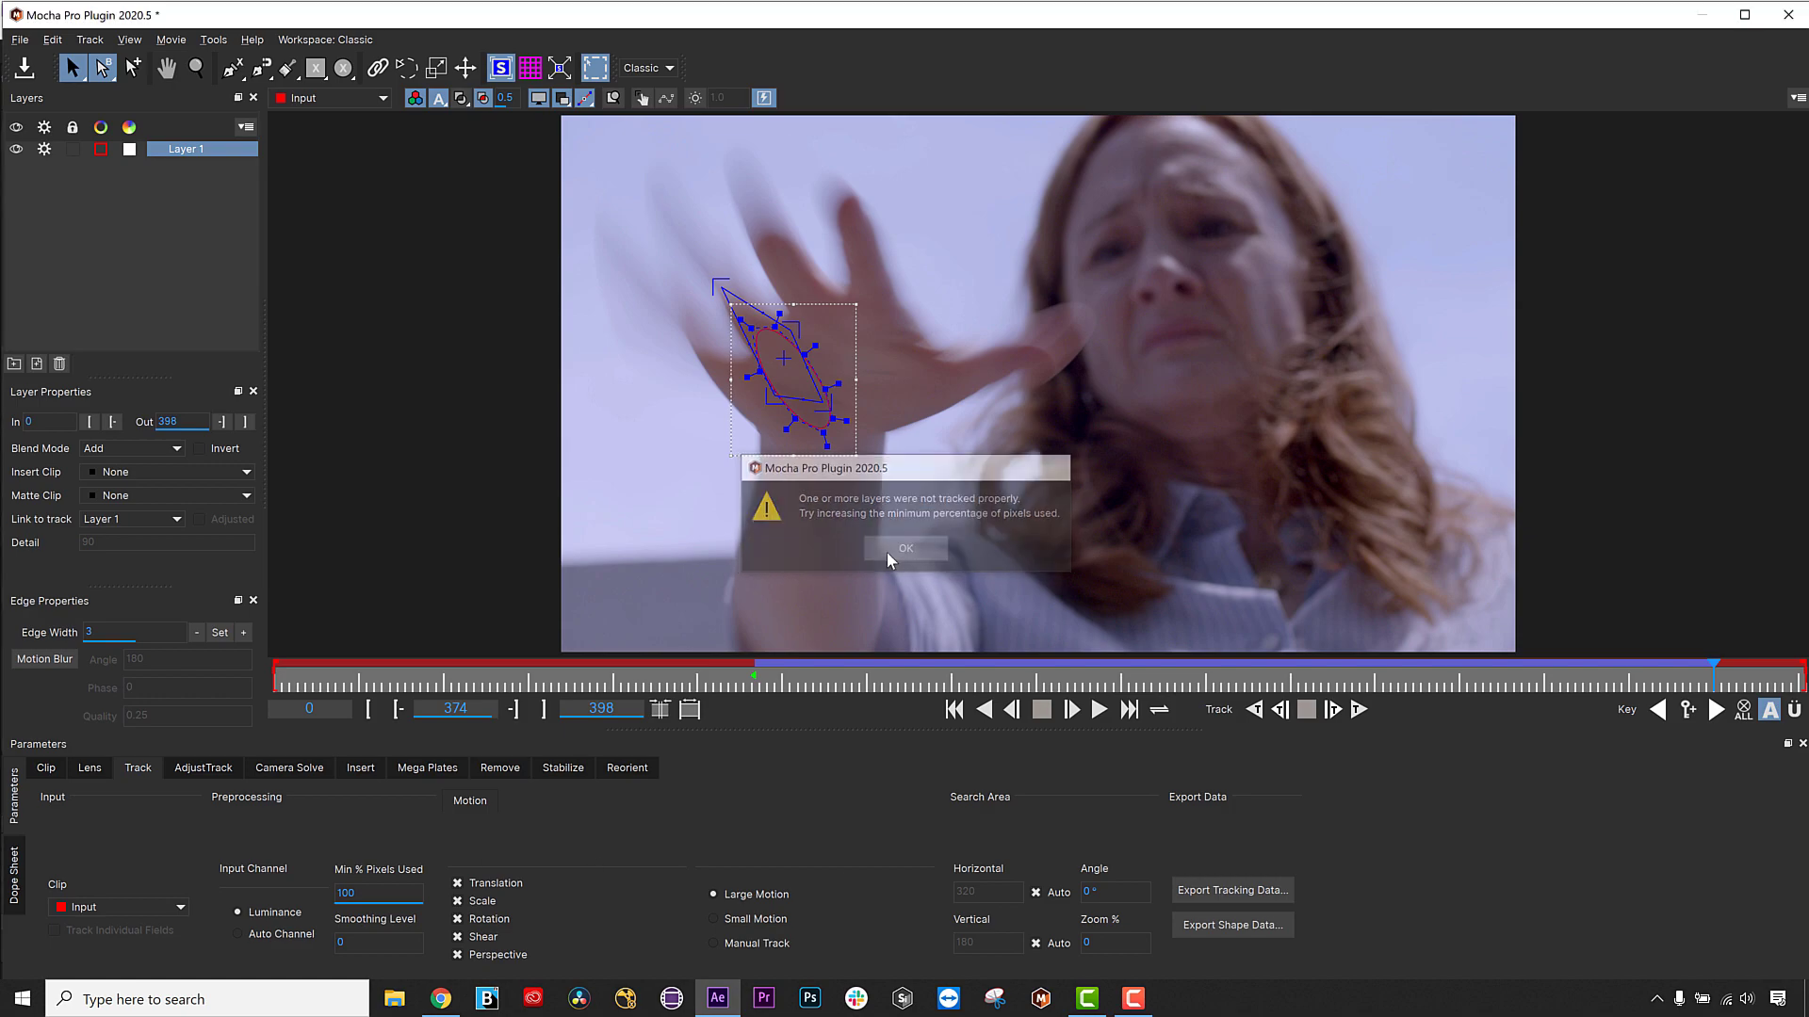
left_click(885, 551)
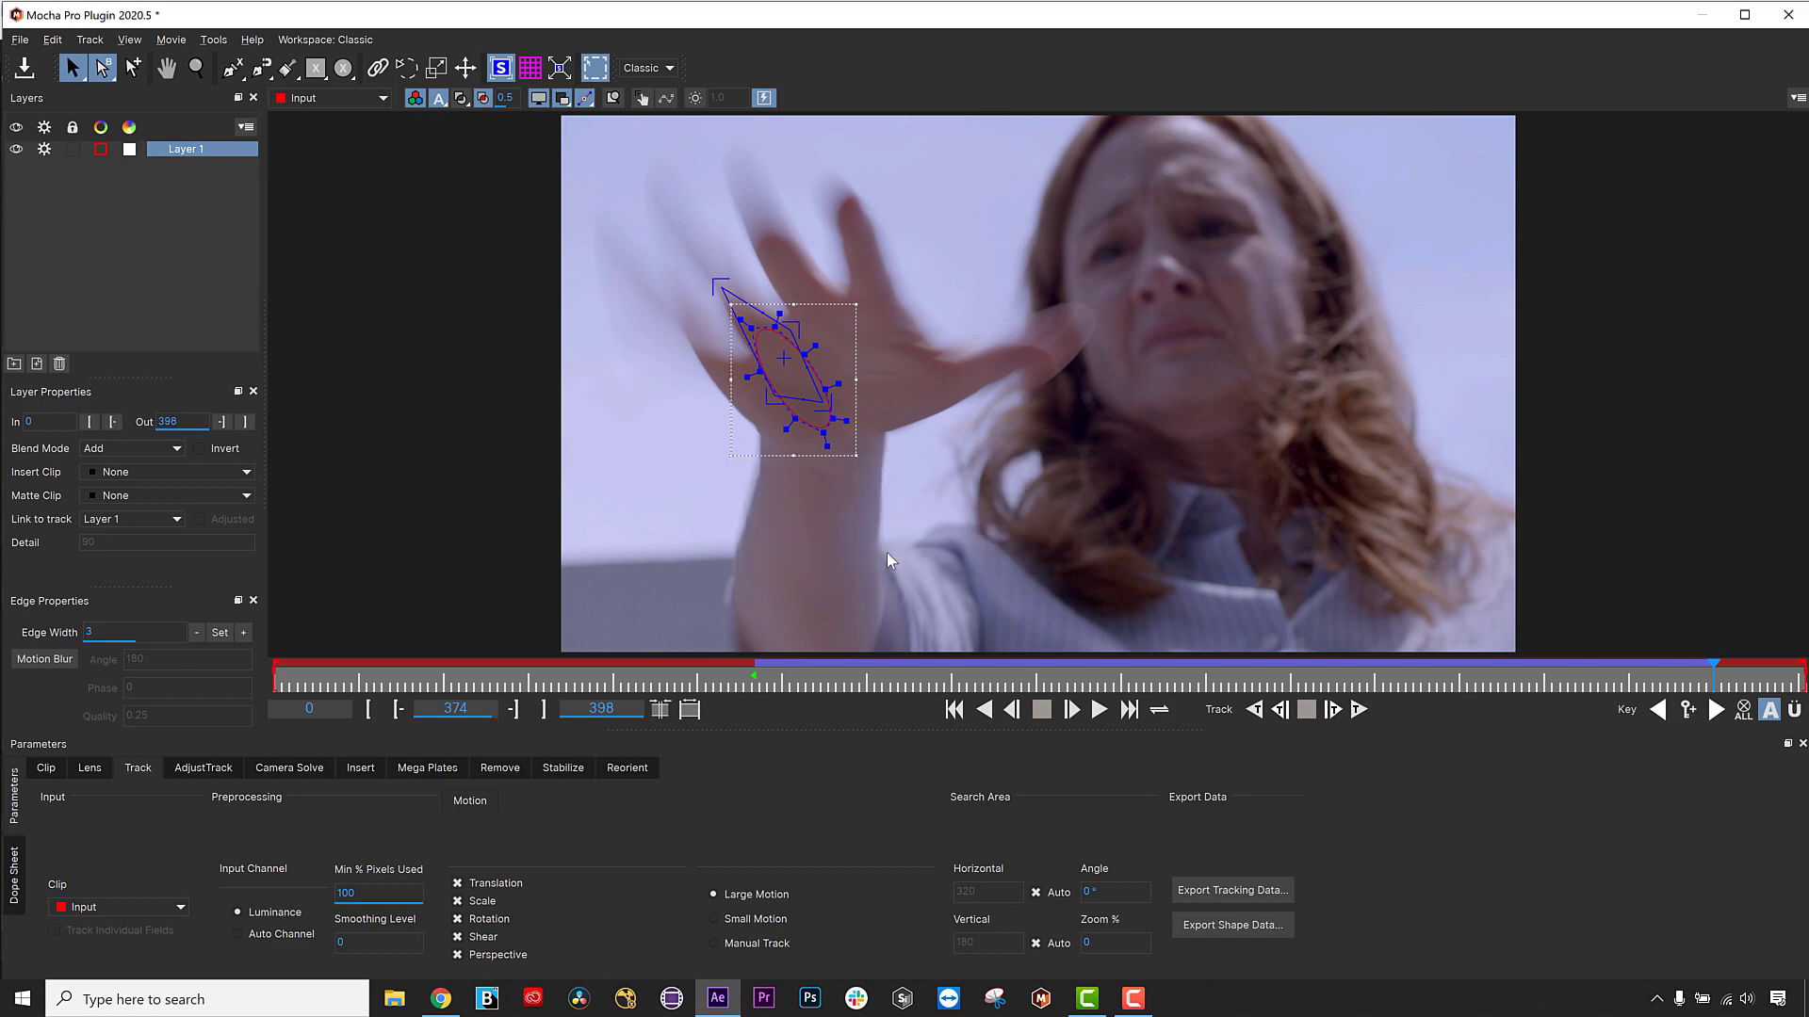
Switch to Manual Track, move the surface onto the palm at frame 374, and reshape its corners to square it to the hand.
left_click(1020, 712)
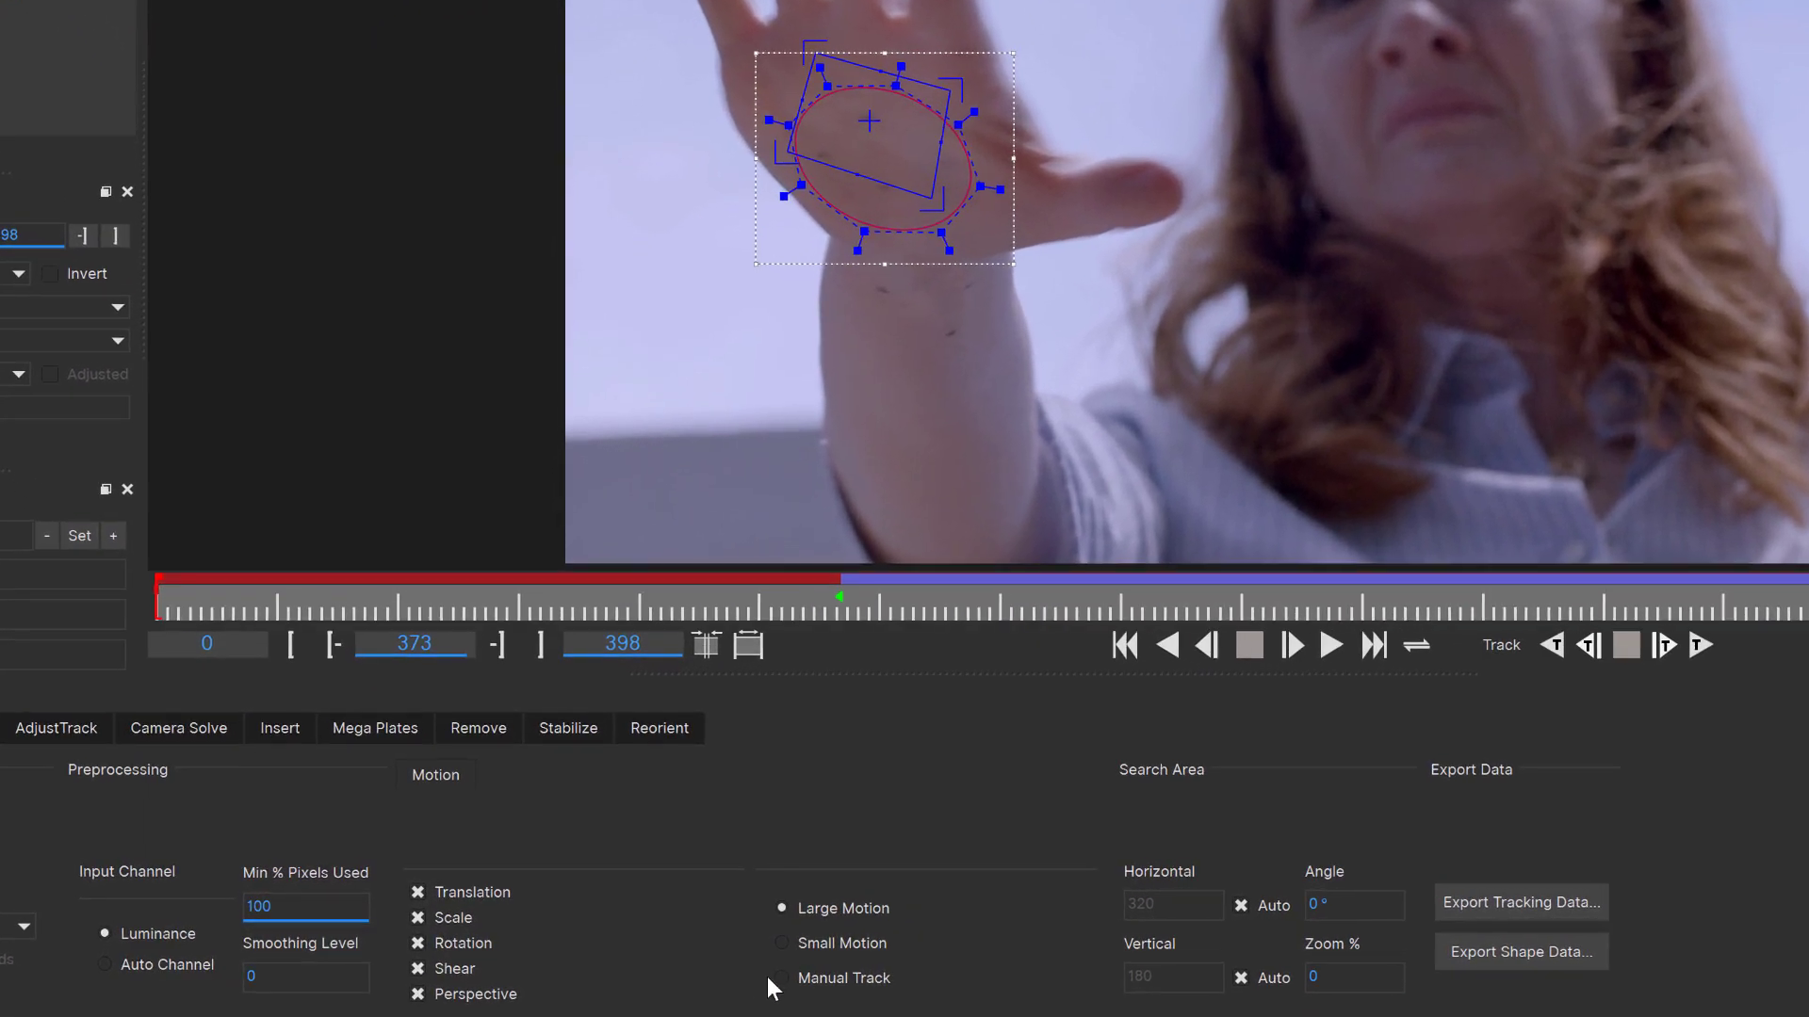
left_click(714, 943)
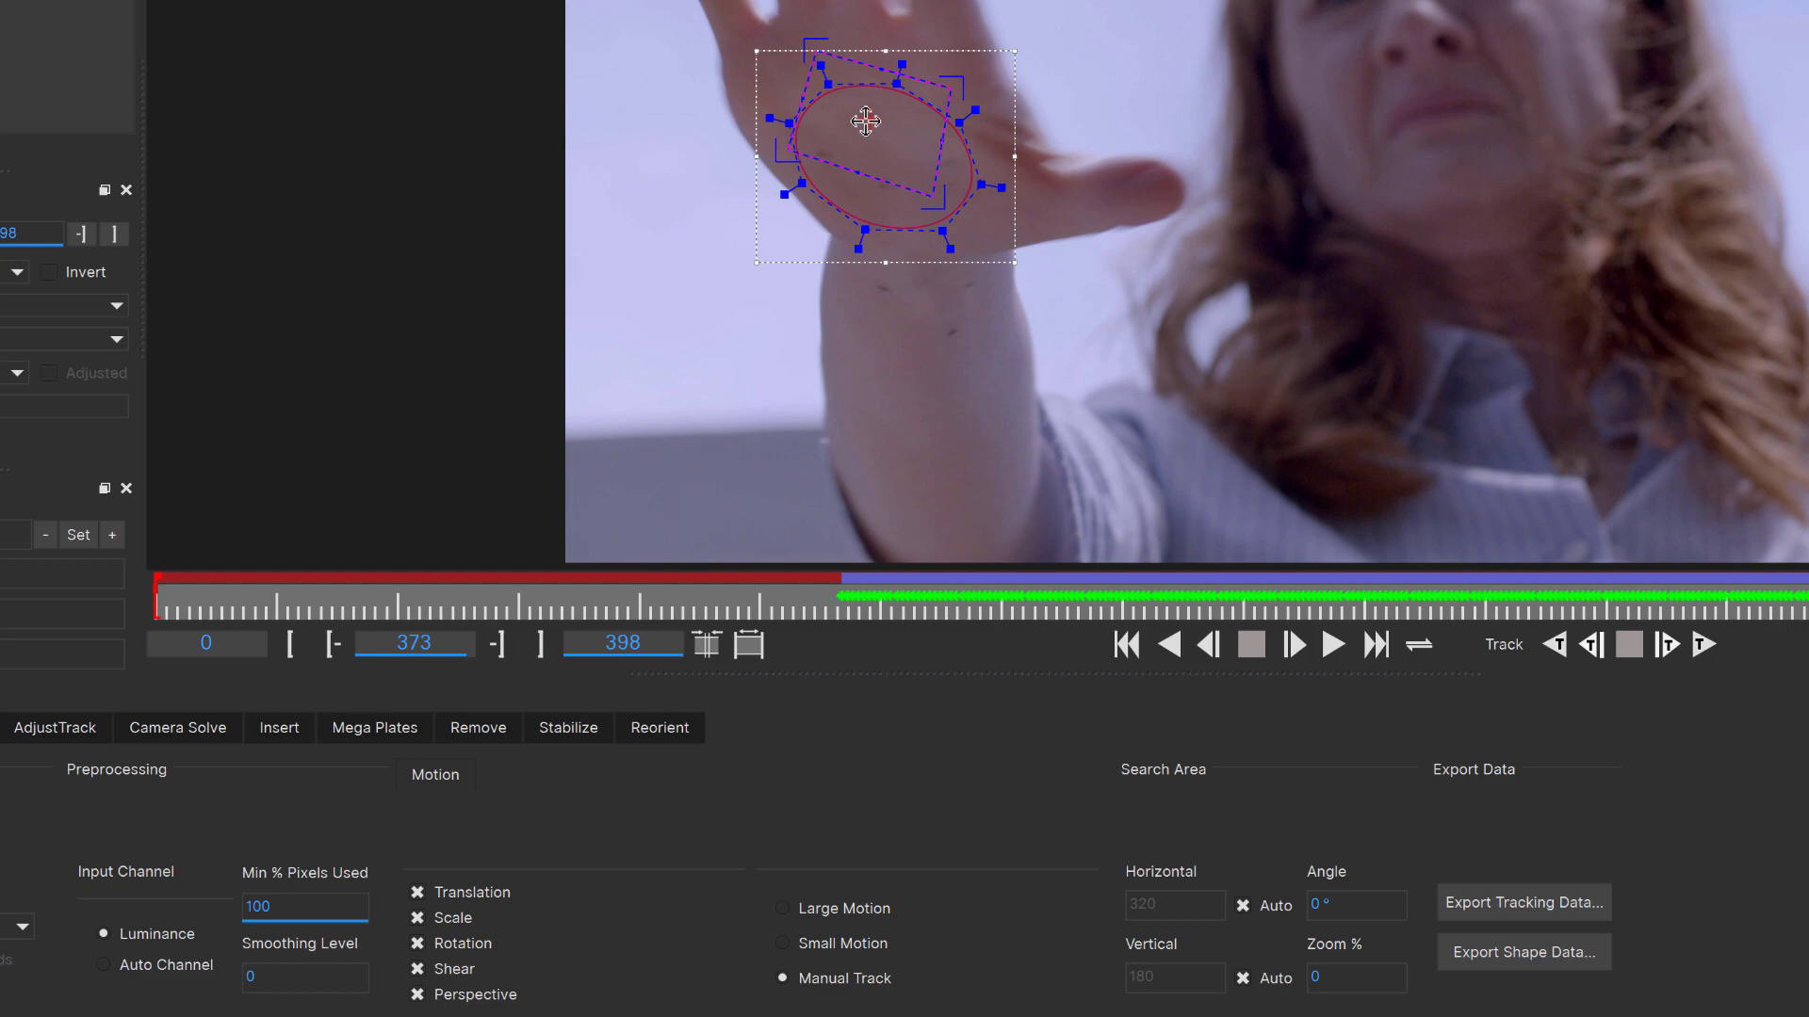
left_click(1295, 644)
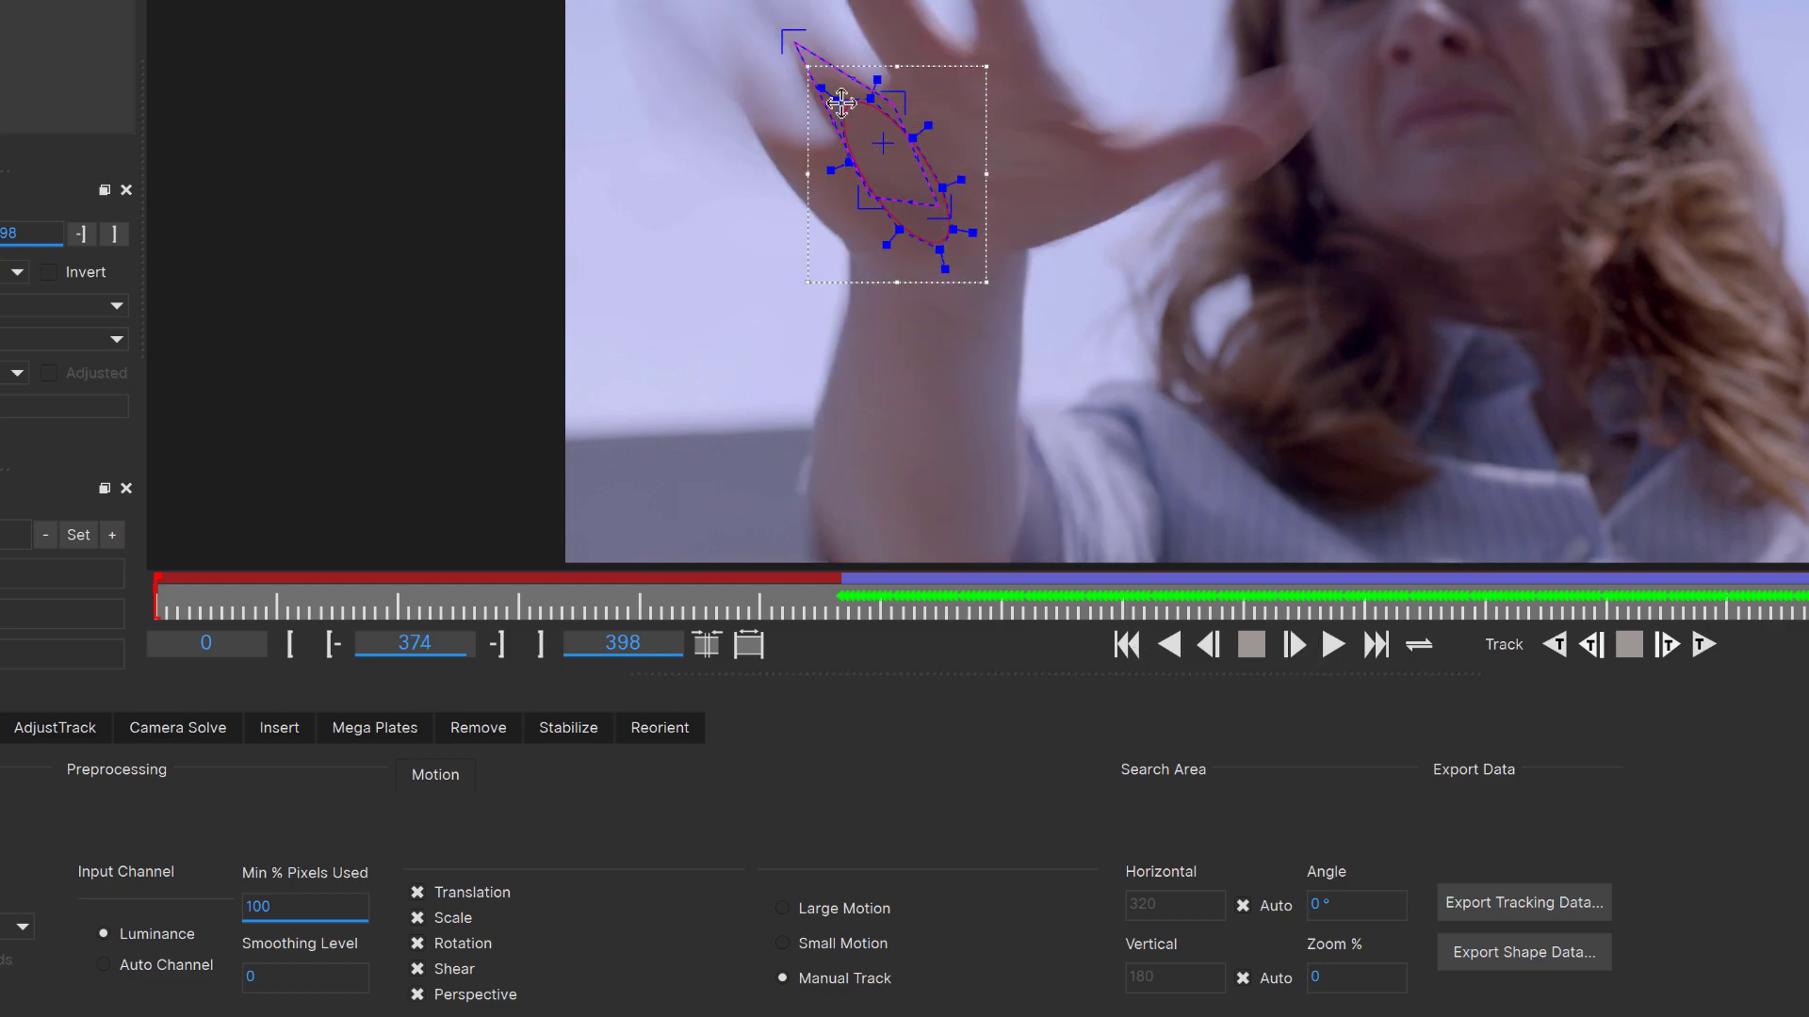
left_click_drag(880, 145, 969, 169)
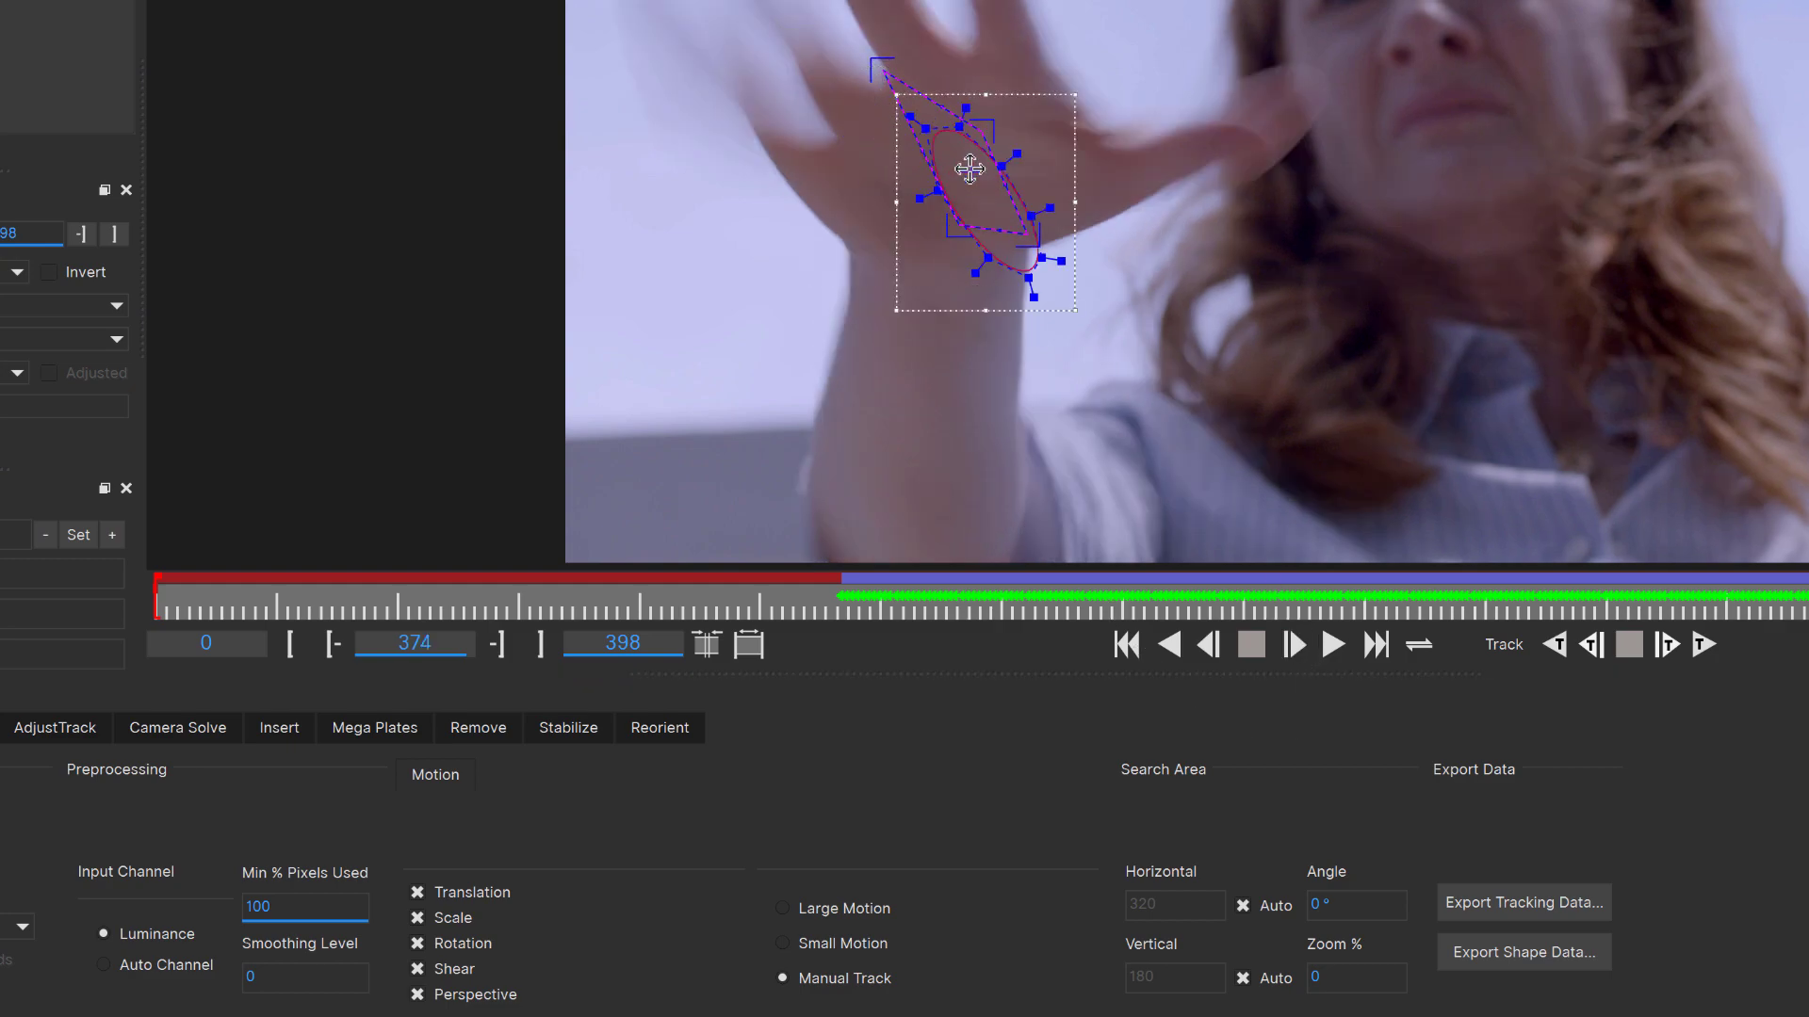
left_click_drag(860, 57, 893, 103)
left_click_drag(959, 225, 916, 236)
left_click_drag(984, 130, 1005, 121)
left_click_drag(1022, 232, 905, 215)
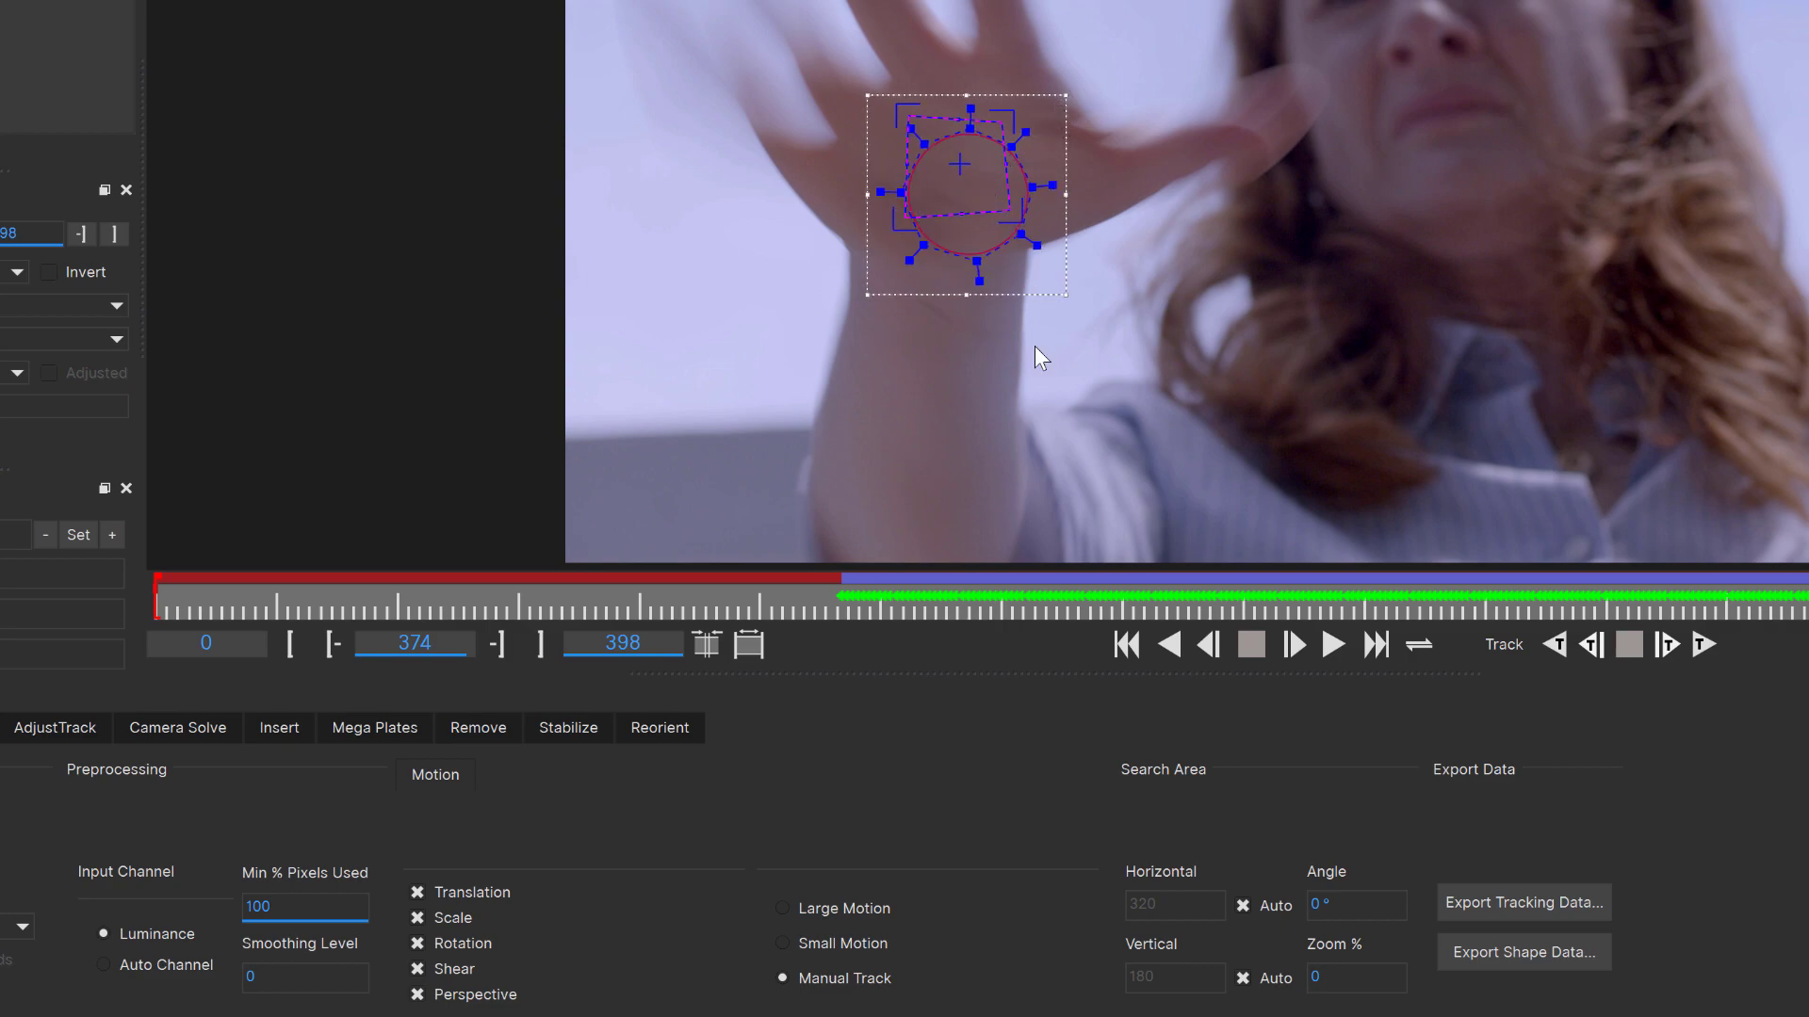
Check frame 375 and set Layer 1's Out point to frame 374.
left_click(1292, 645)
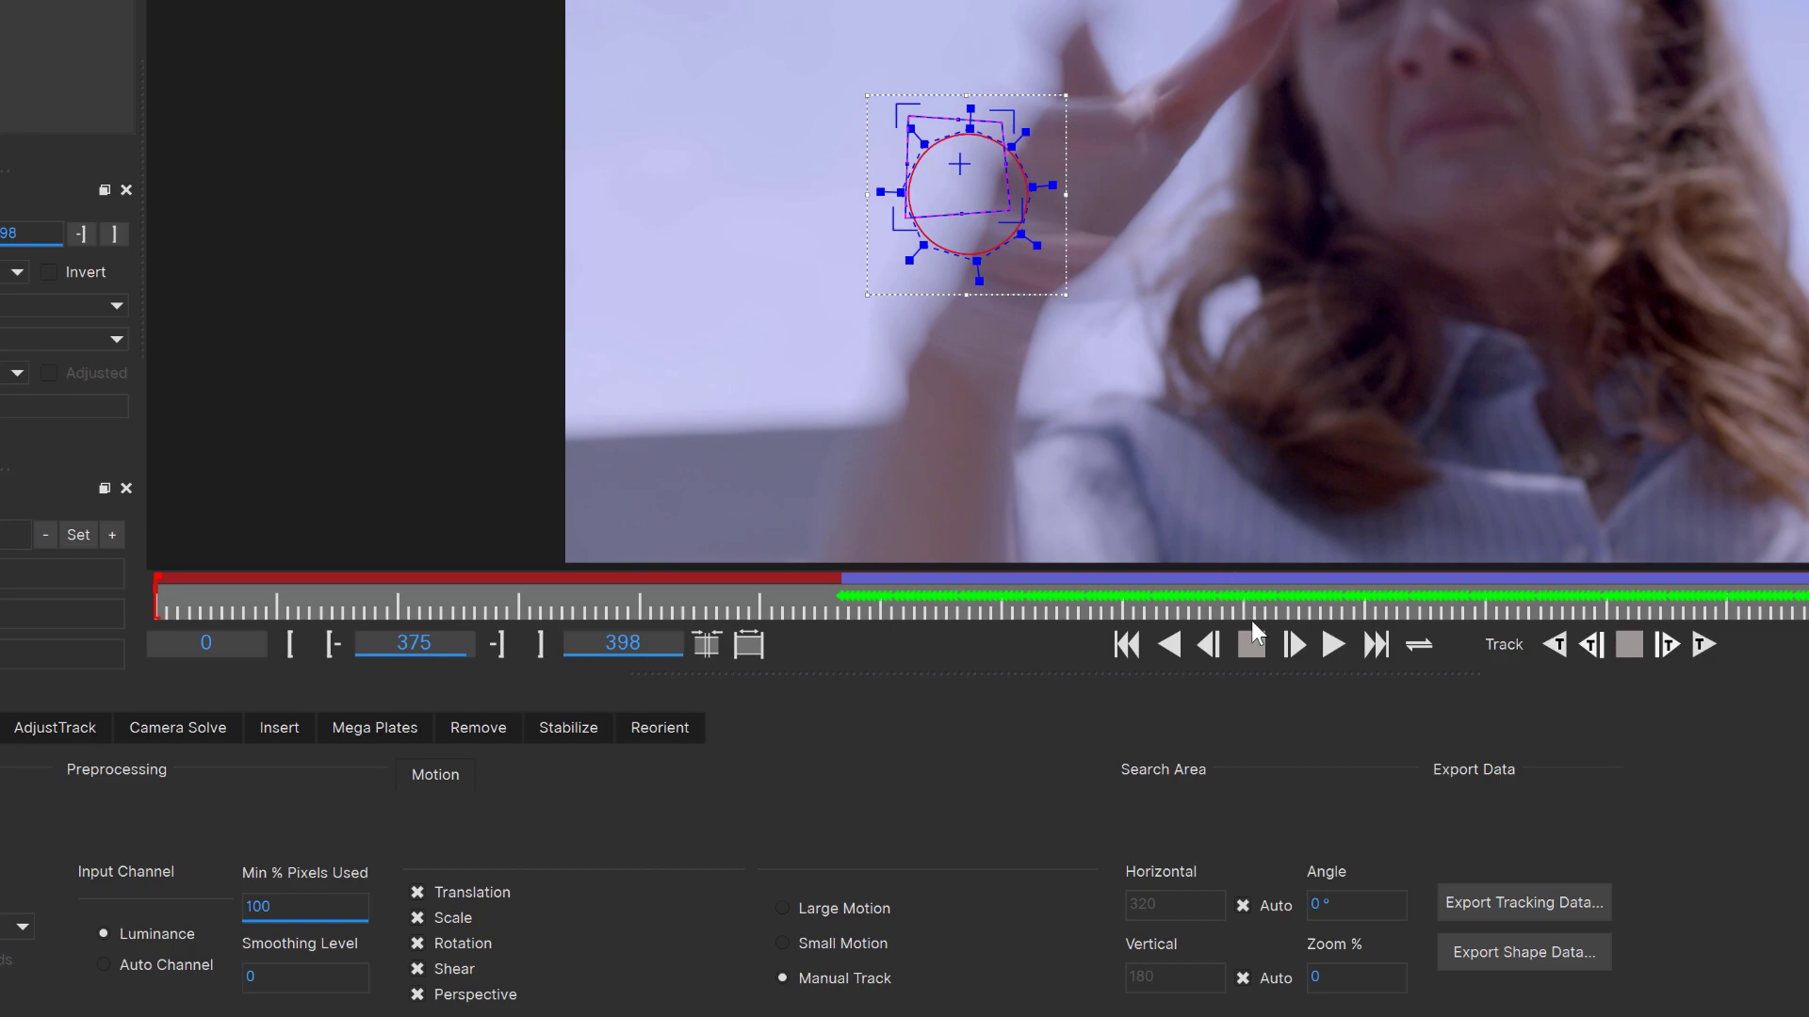
left_click(1208, 645)
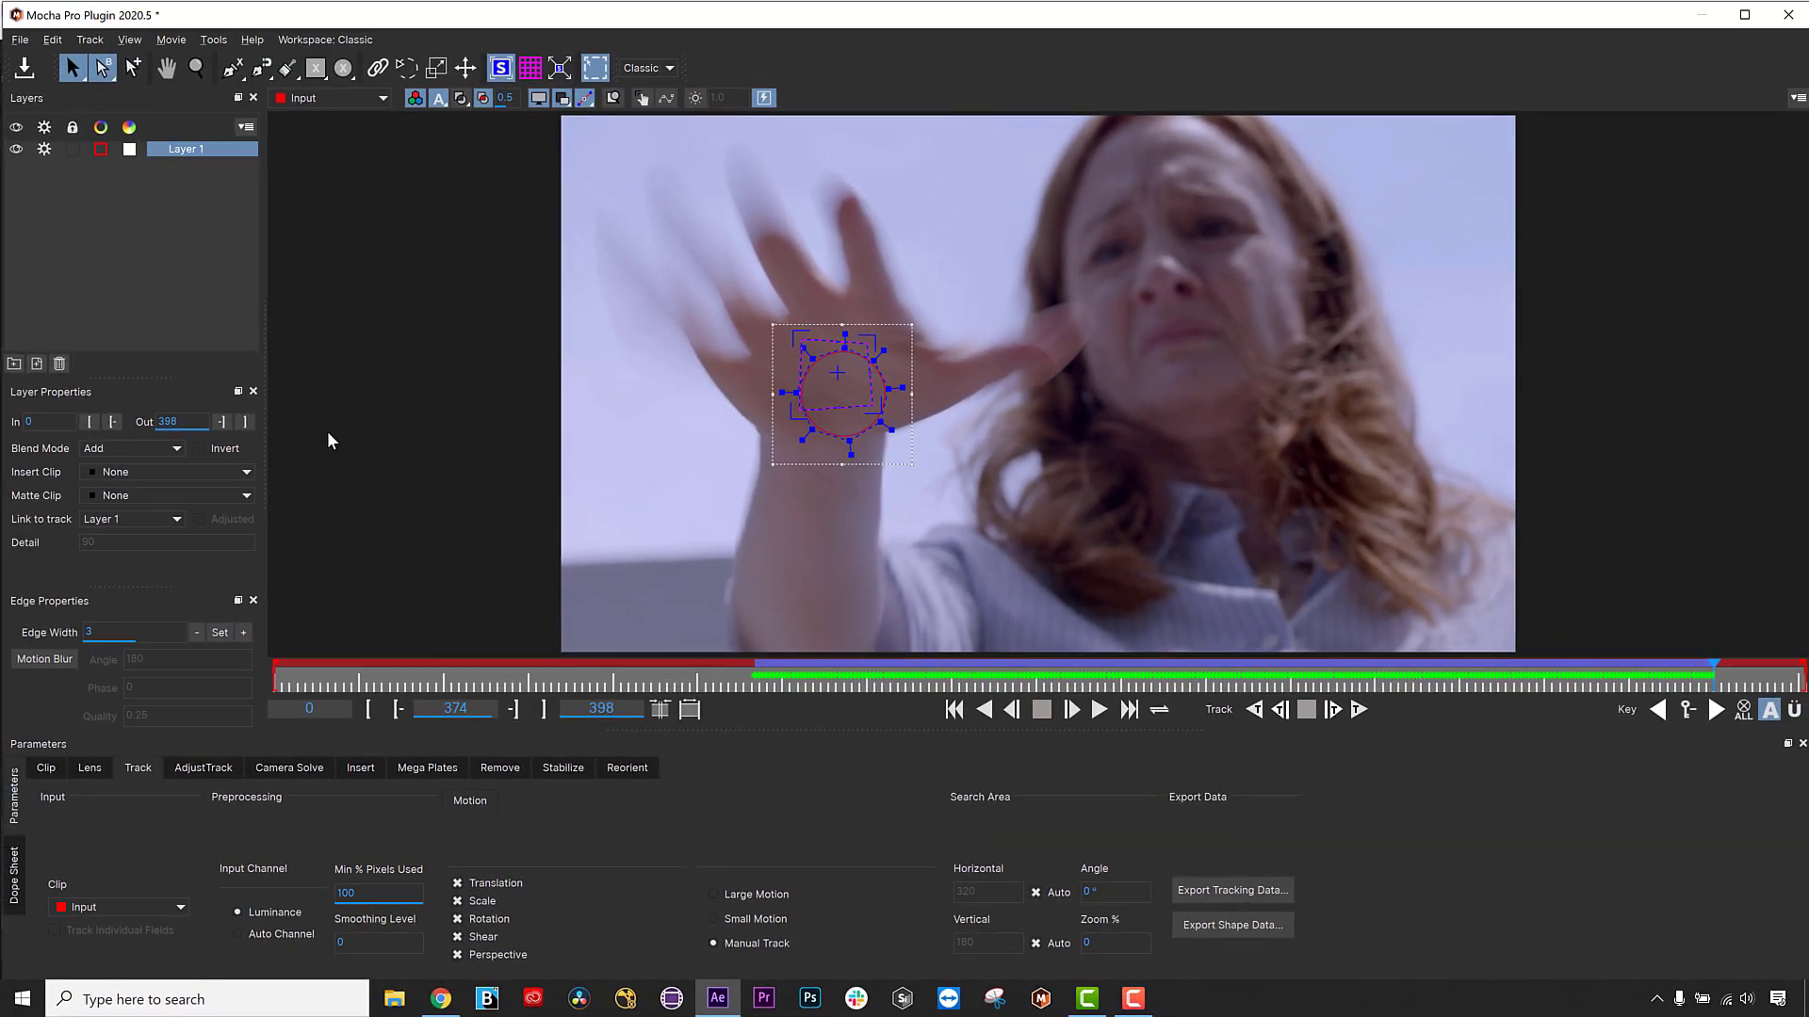
left_click(250, 429)
Track Layer 1 backward one frame at a time from frame 124 to frame 99.
left_click_drag(1714, 674, 751, 673)
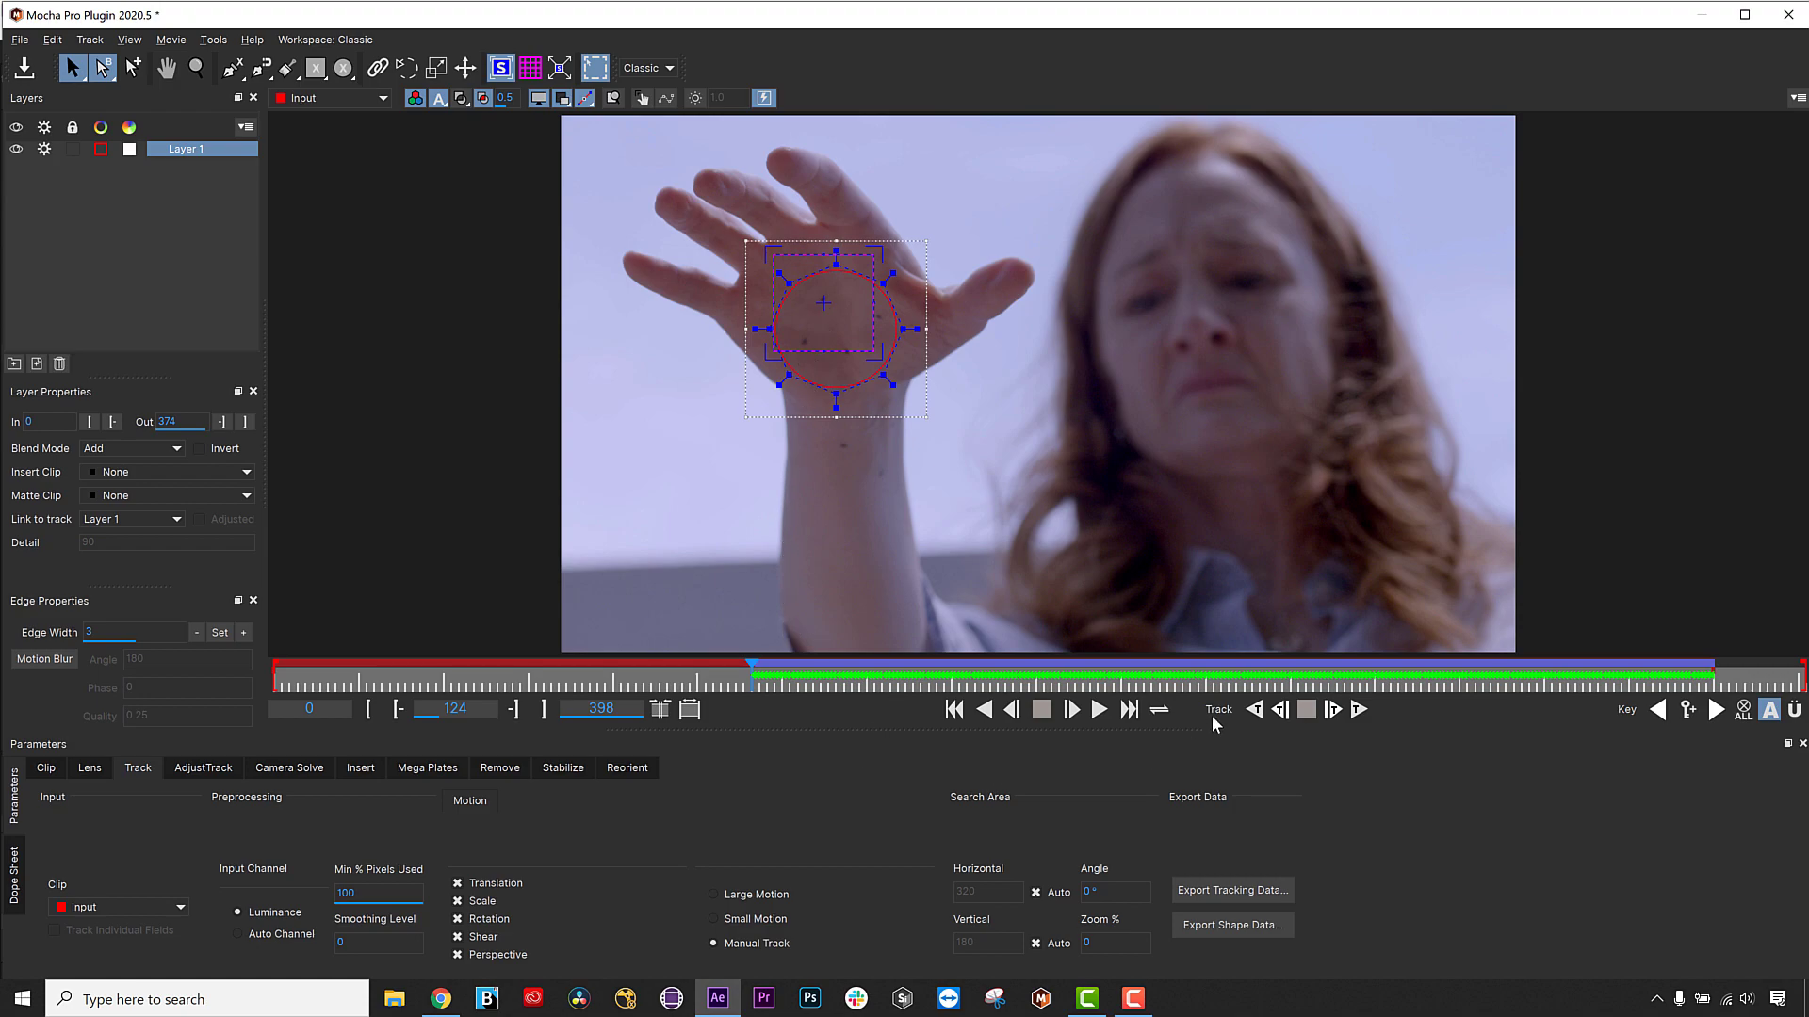
left_click(1010, 710)
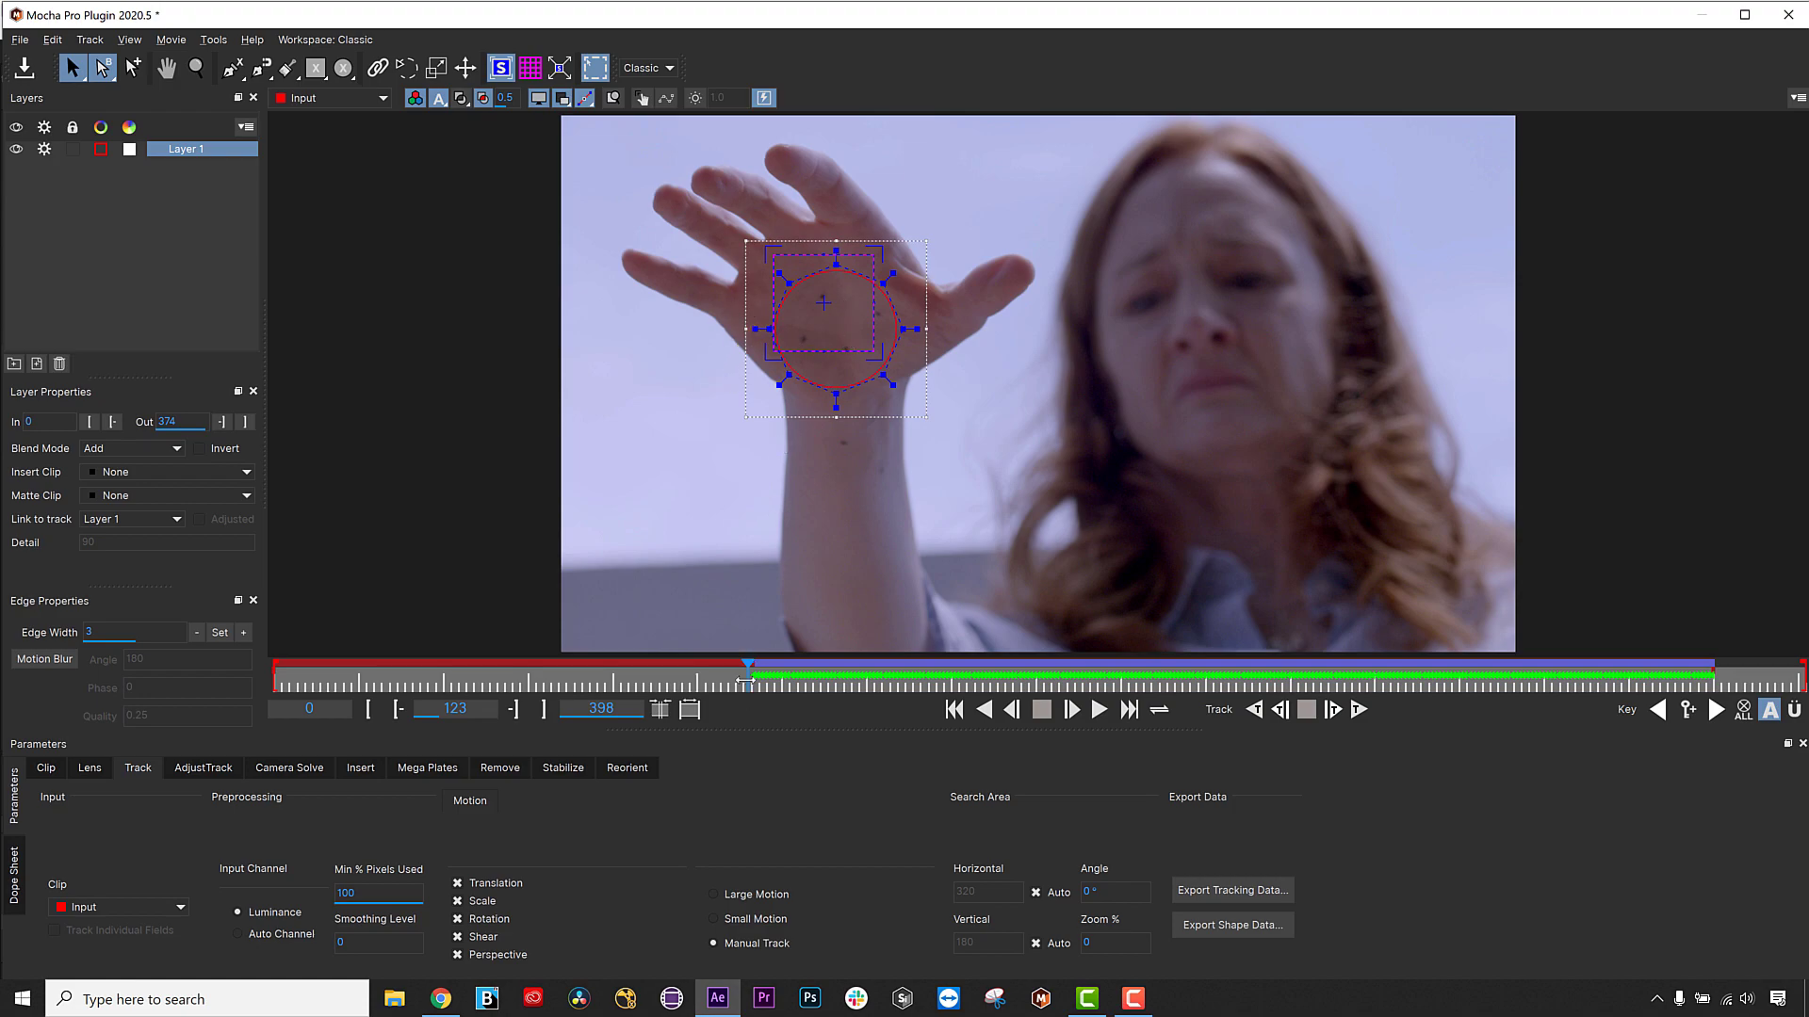
left_click_drag(747, 676, 752, 676)
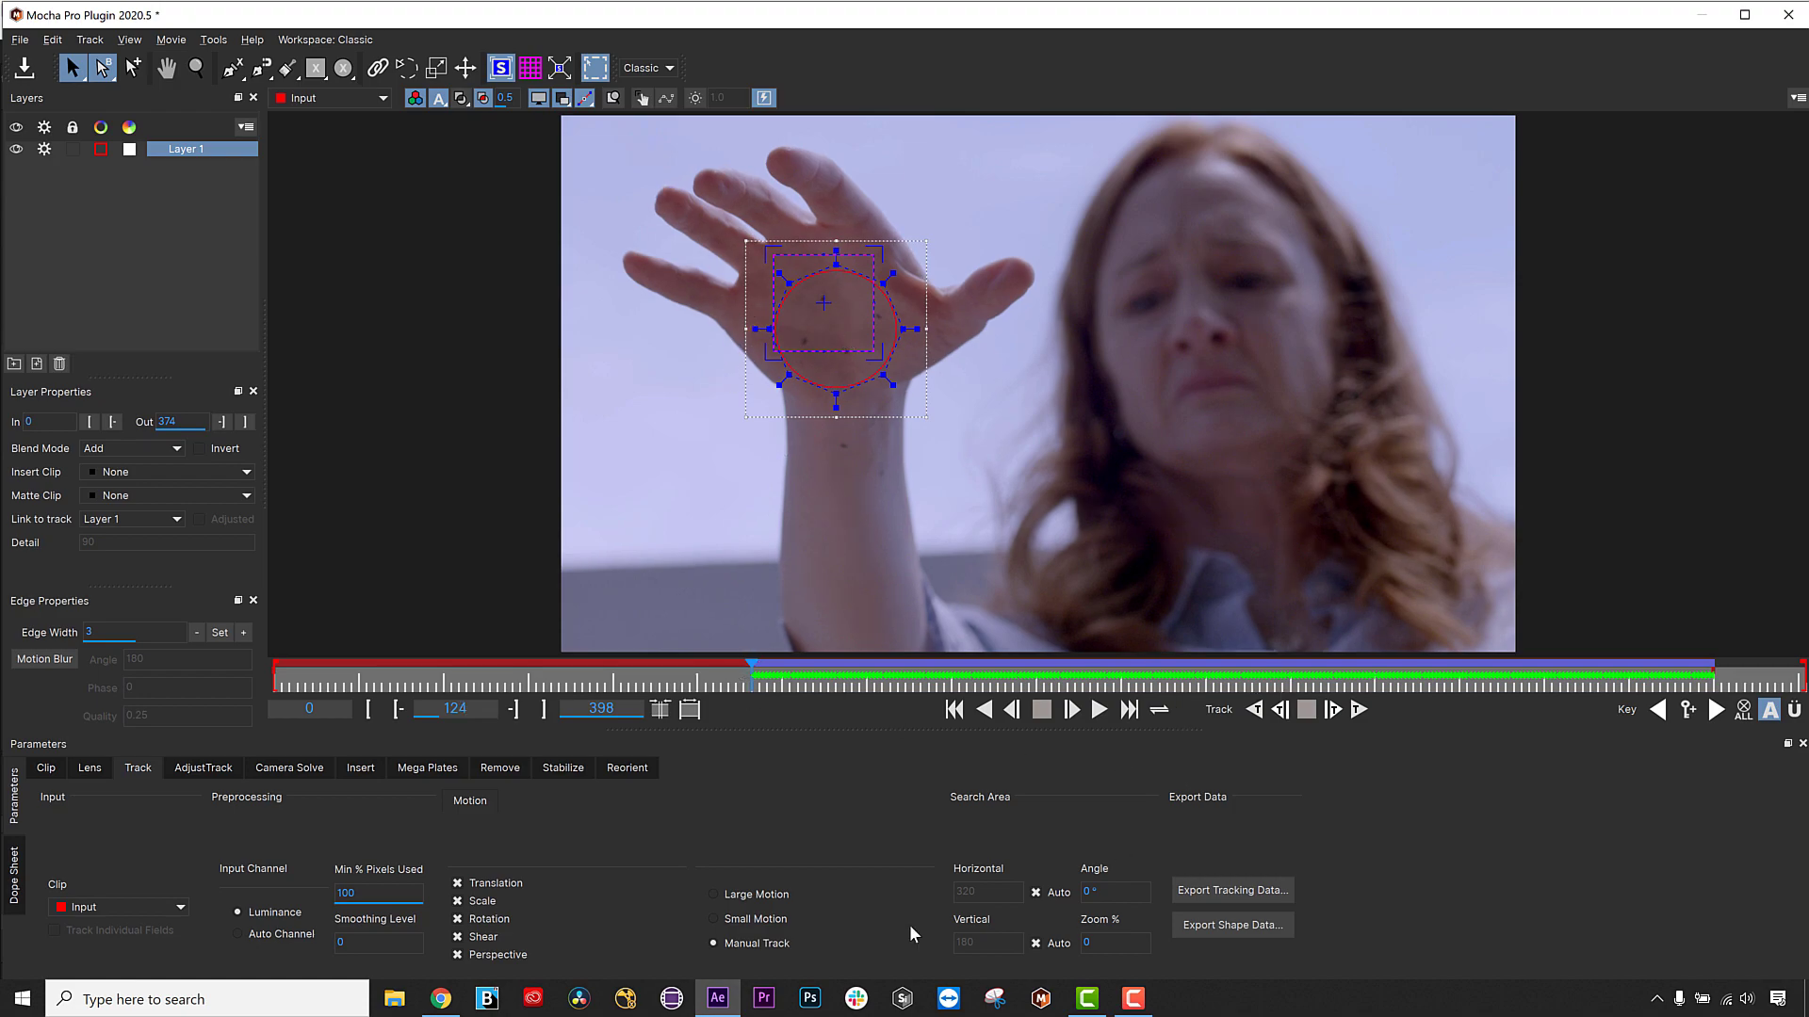
left_click(1281, 711)
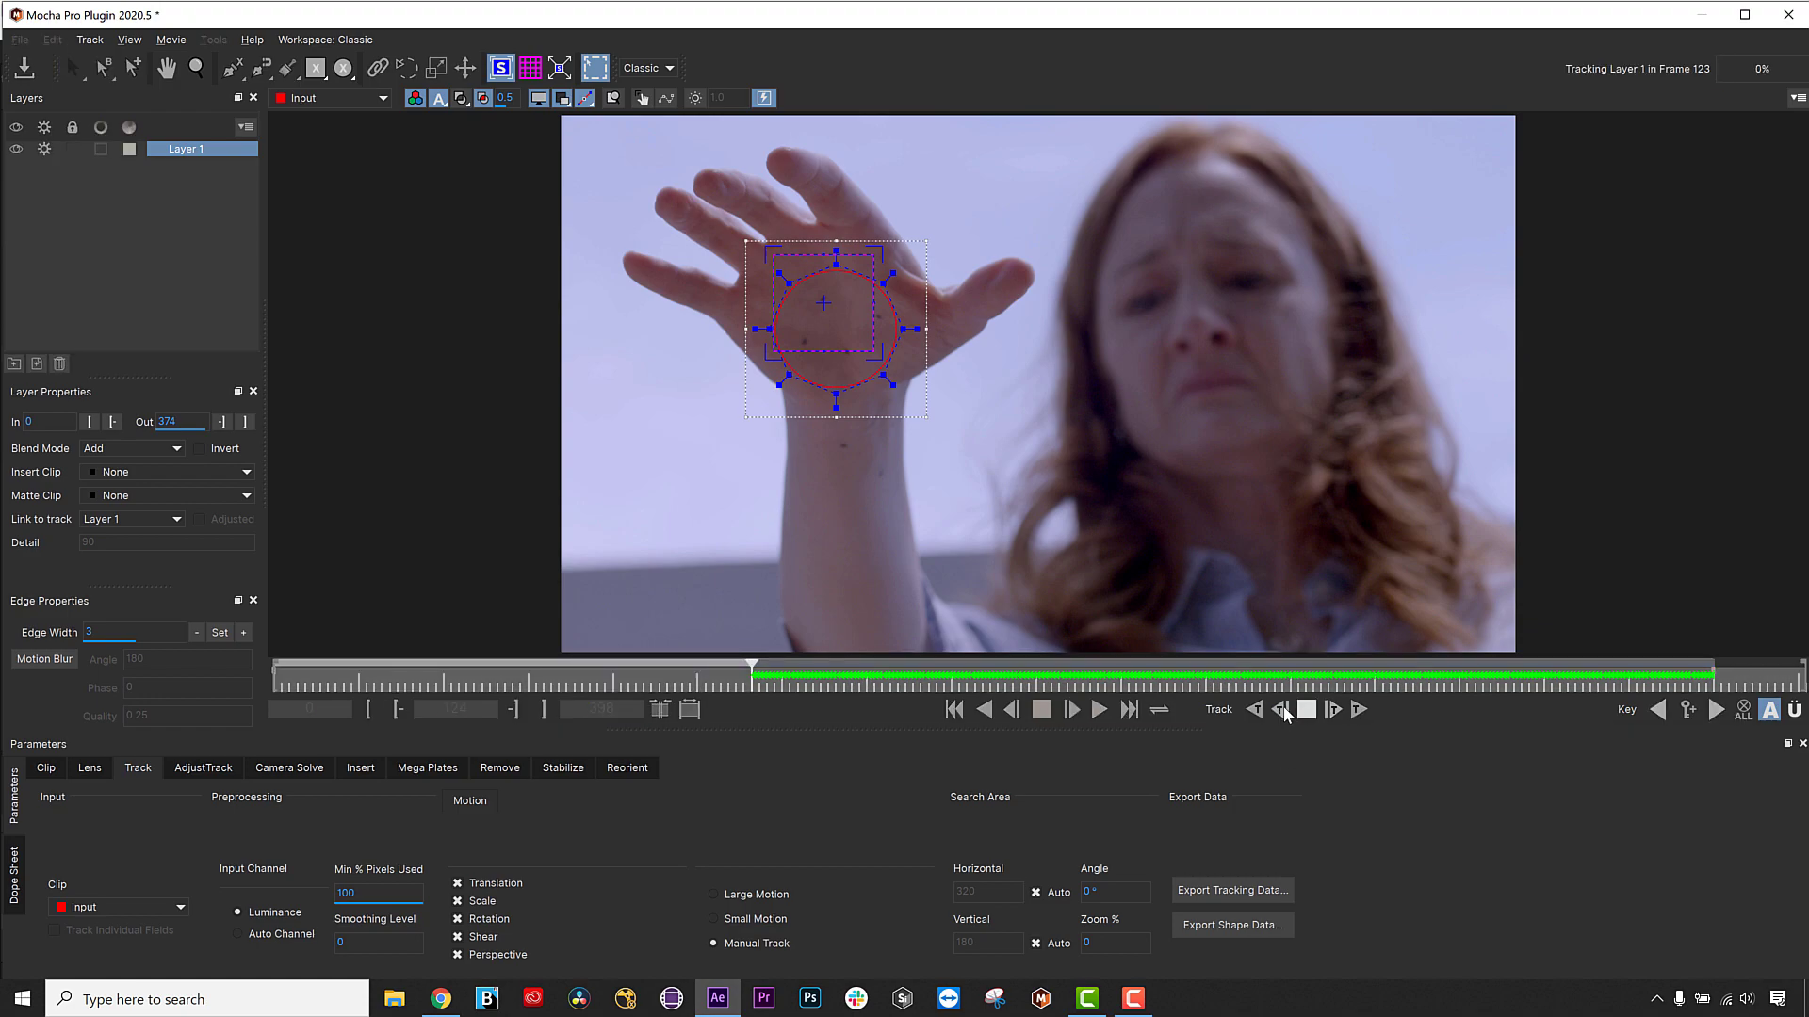
left_click(1281, 711)
left_click(1281, 712)
left_click(1281, 711)
left_click(1283, 712)
left_click(1283, 712)
left_click(1284, 711)
left_click(1283, 711)
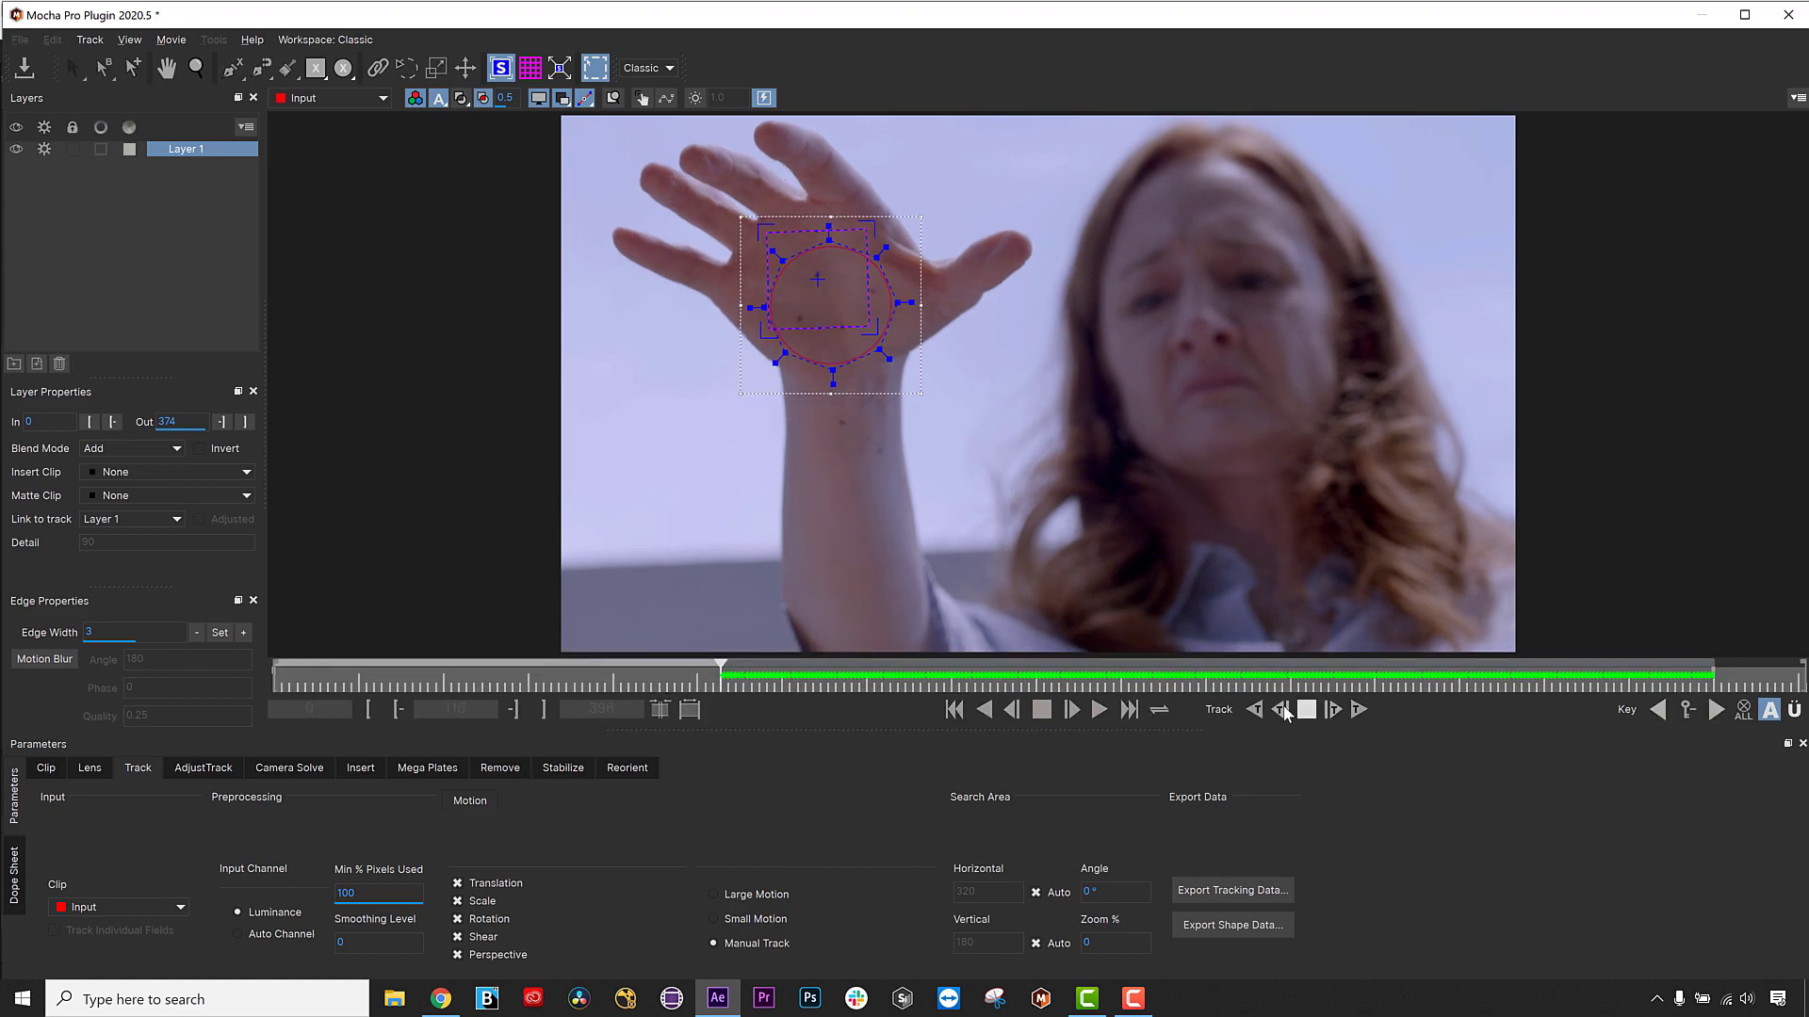
left_click(1284, 711)
left_click(1283, 711)
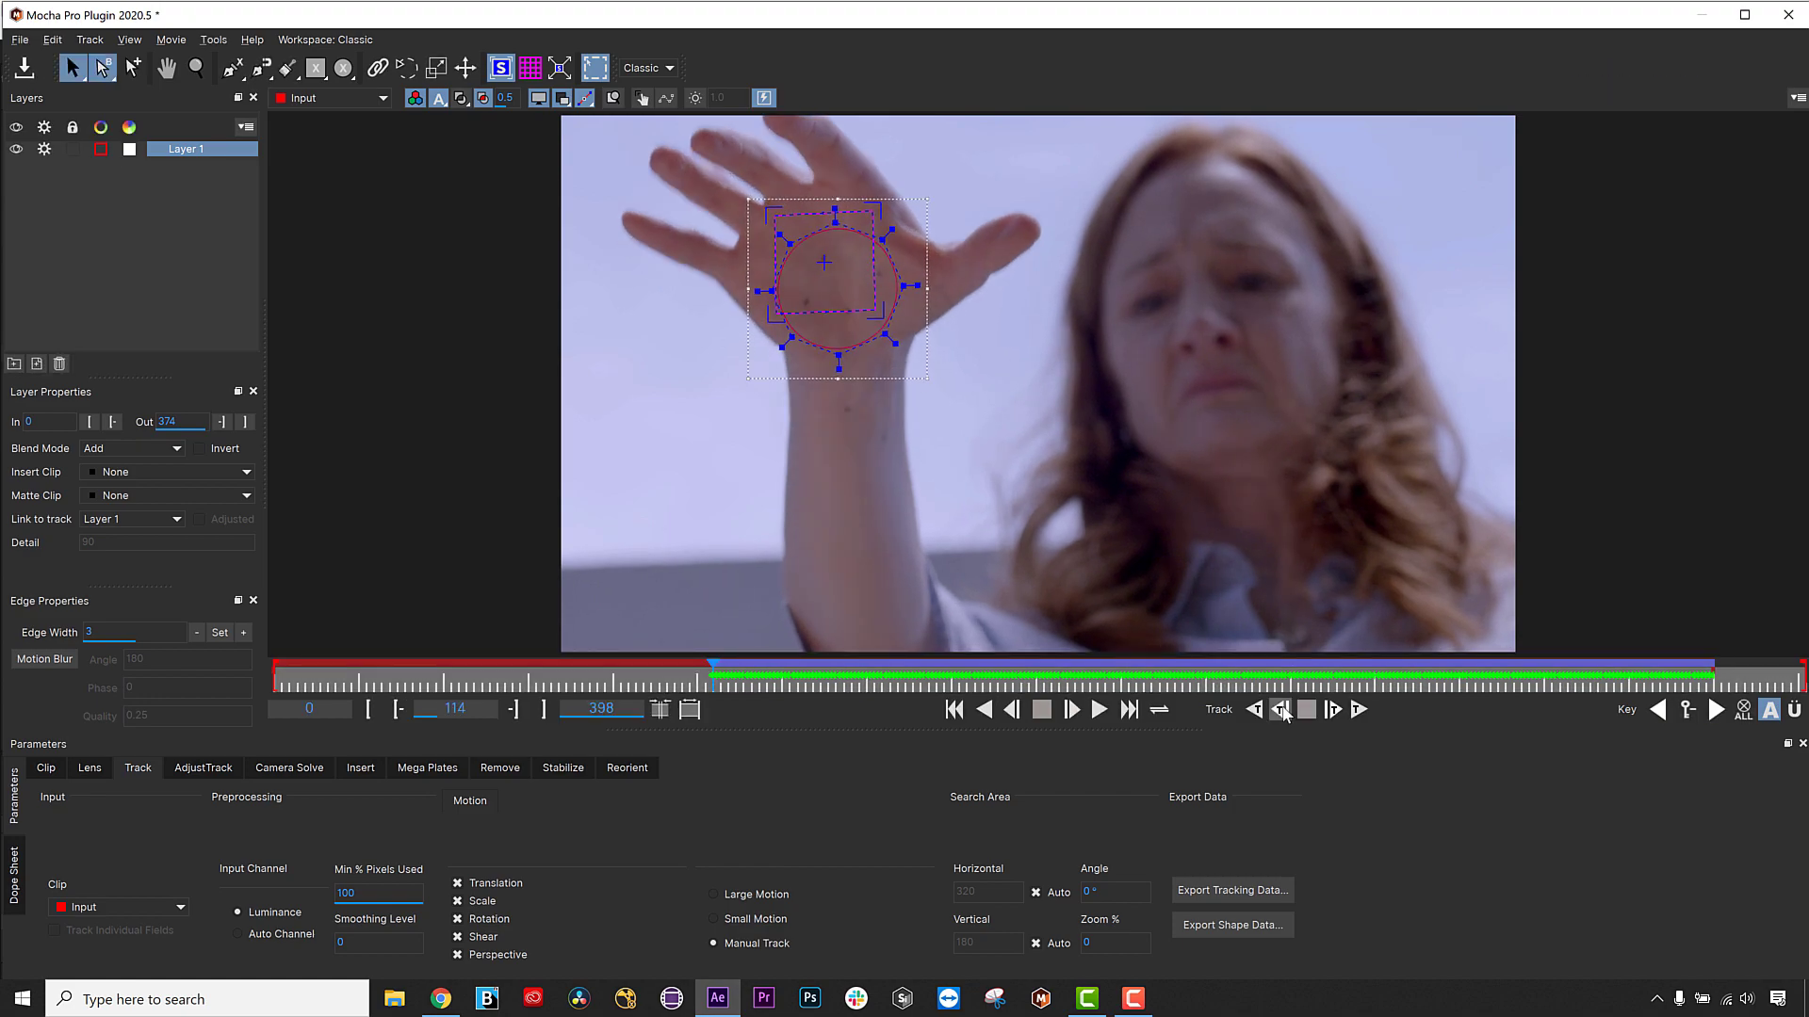
left_click(1283, 712)
left_click(1283, 712)
left_click(1283, 712)
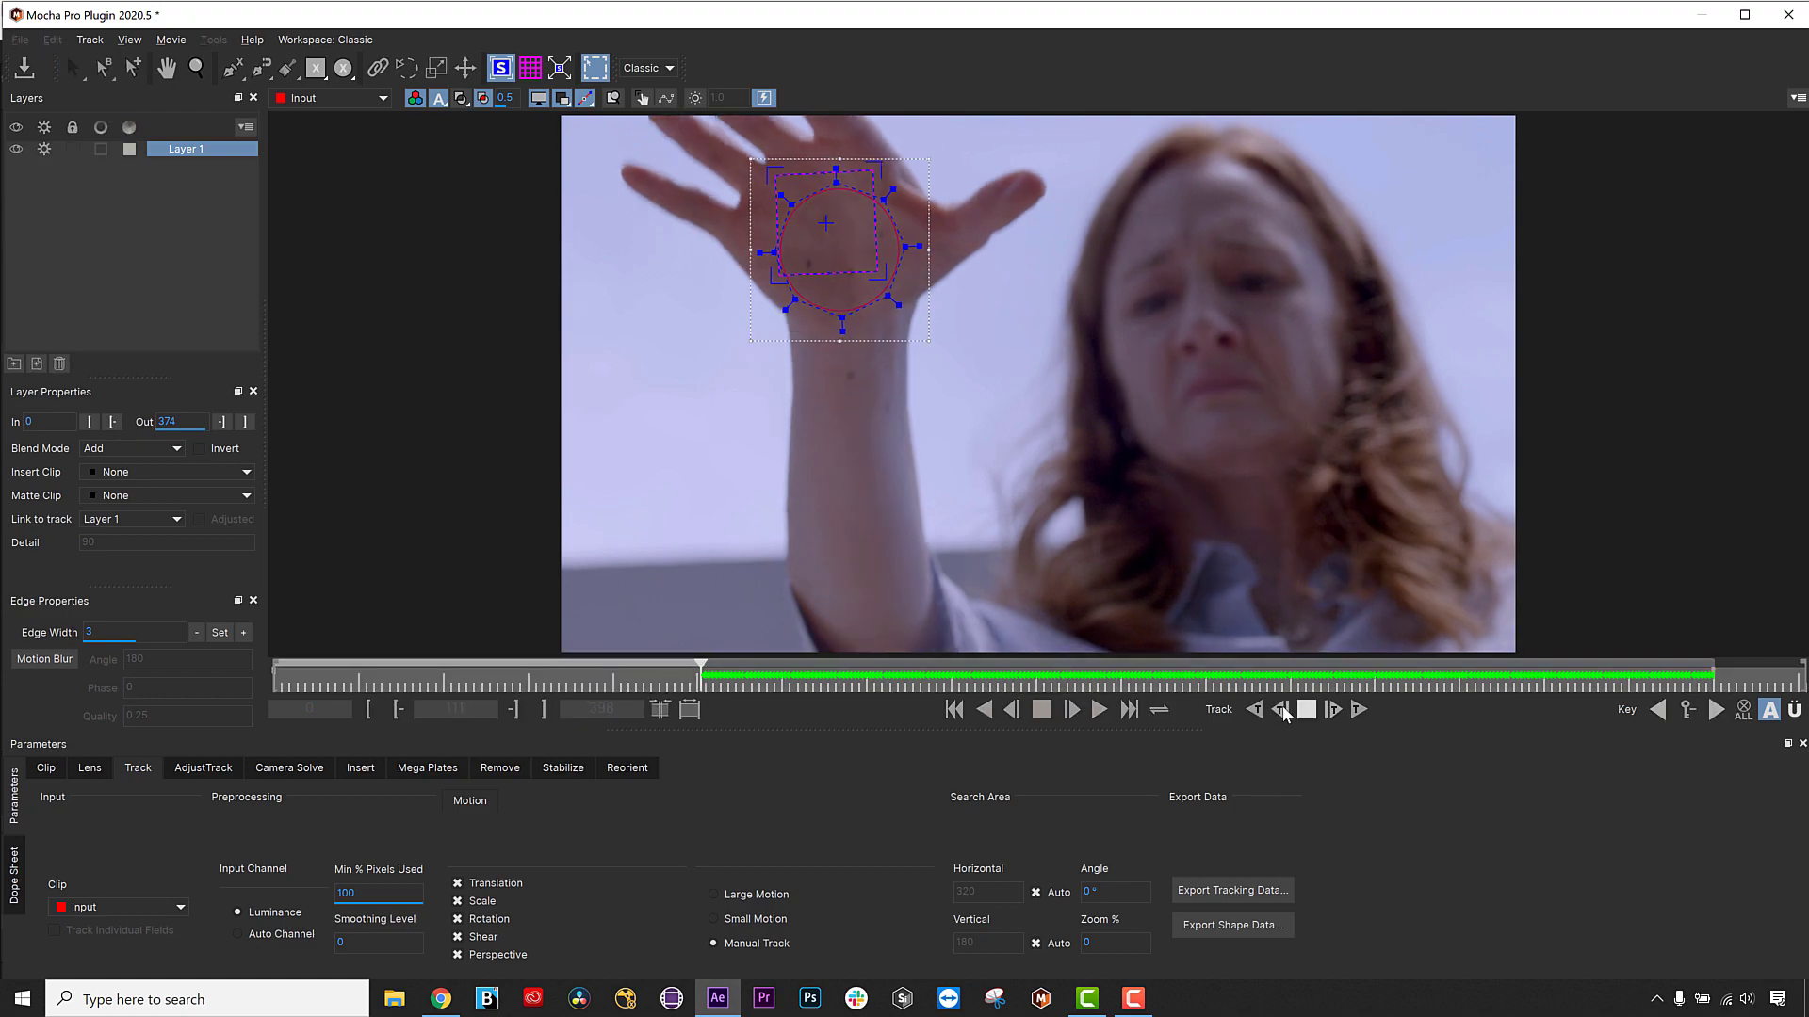
left_click(1283, 711)
left_click(1283, 712)
left_click(1283, 711)
left_click(1283, 711)
left_click(1283, 711)
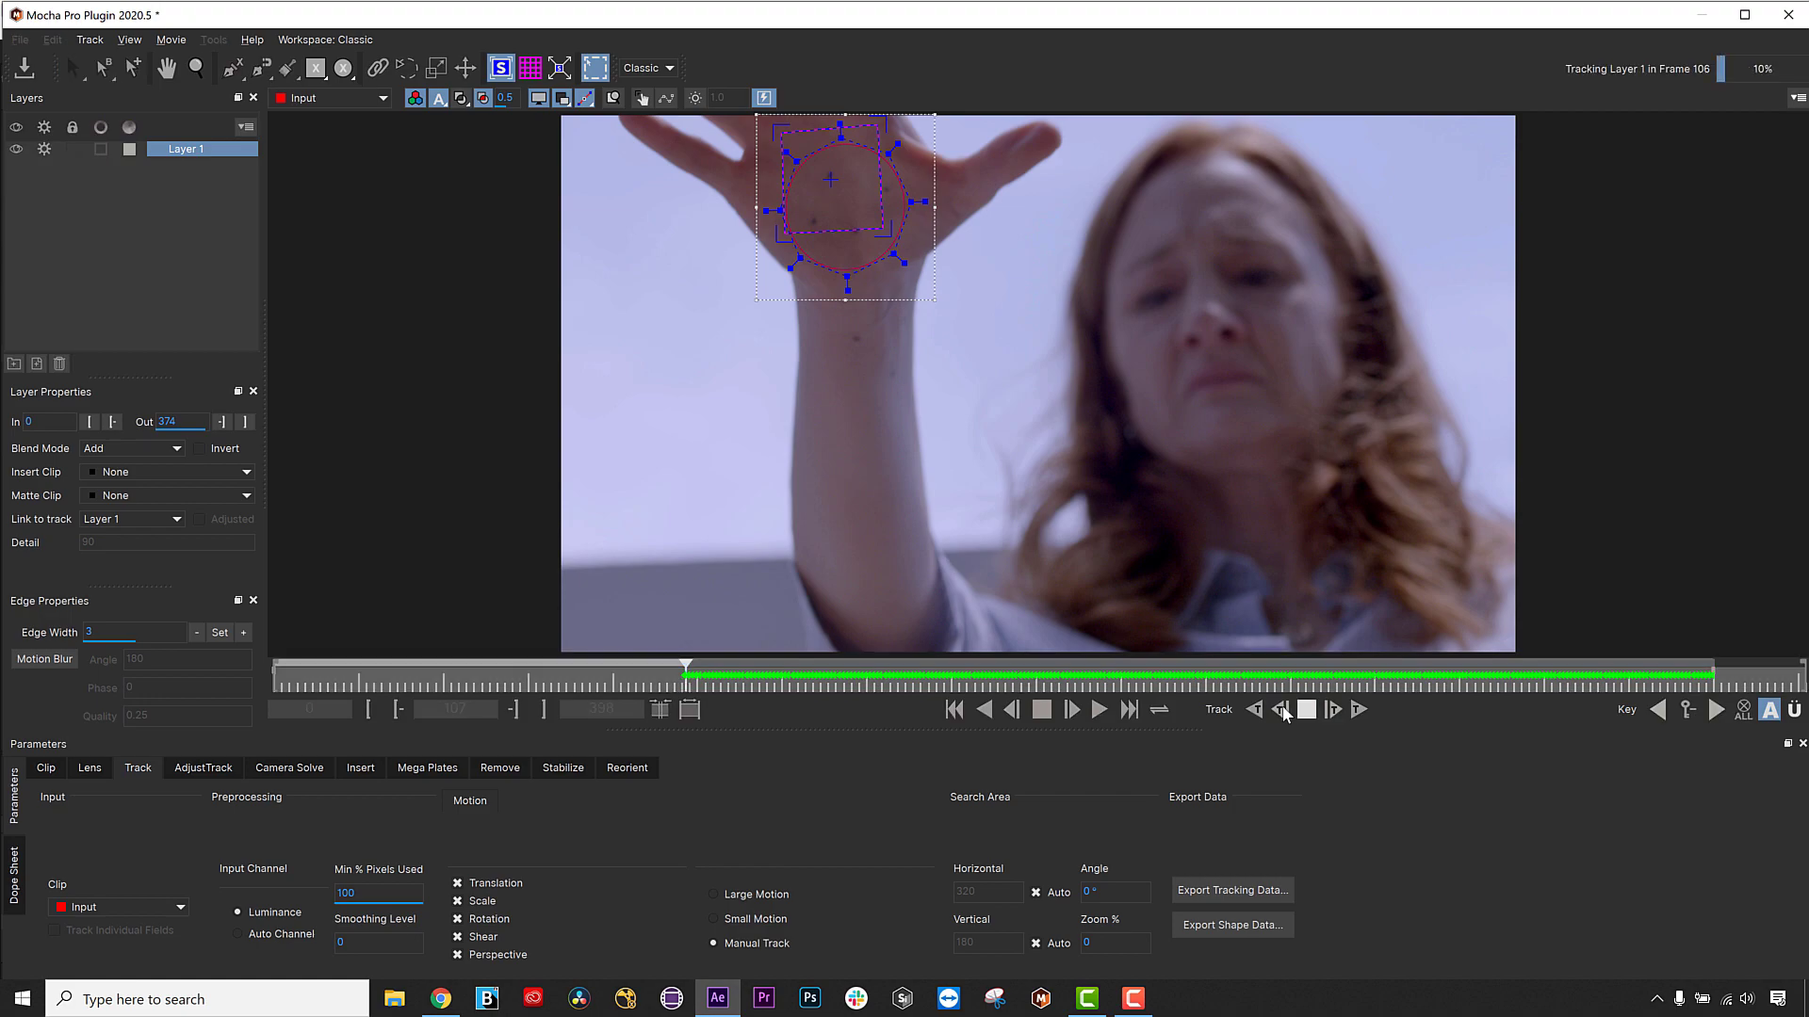
left_click(1283, 711)
left_click(1283, 711)
left_click(1283, 711)
left_click(1283, 712)
left_click(1283, 711)
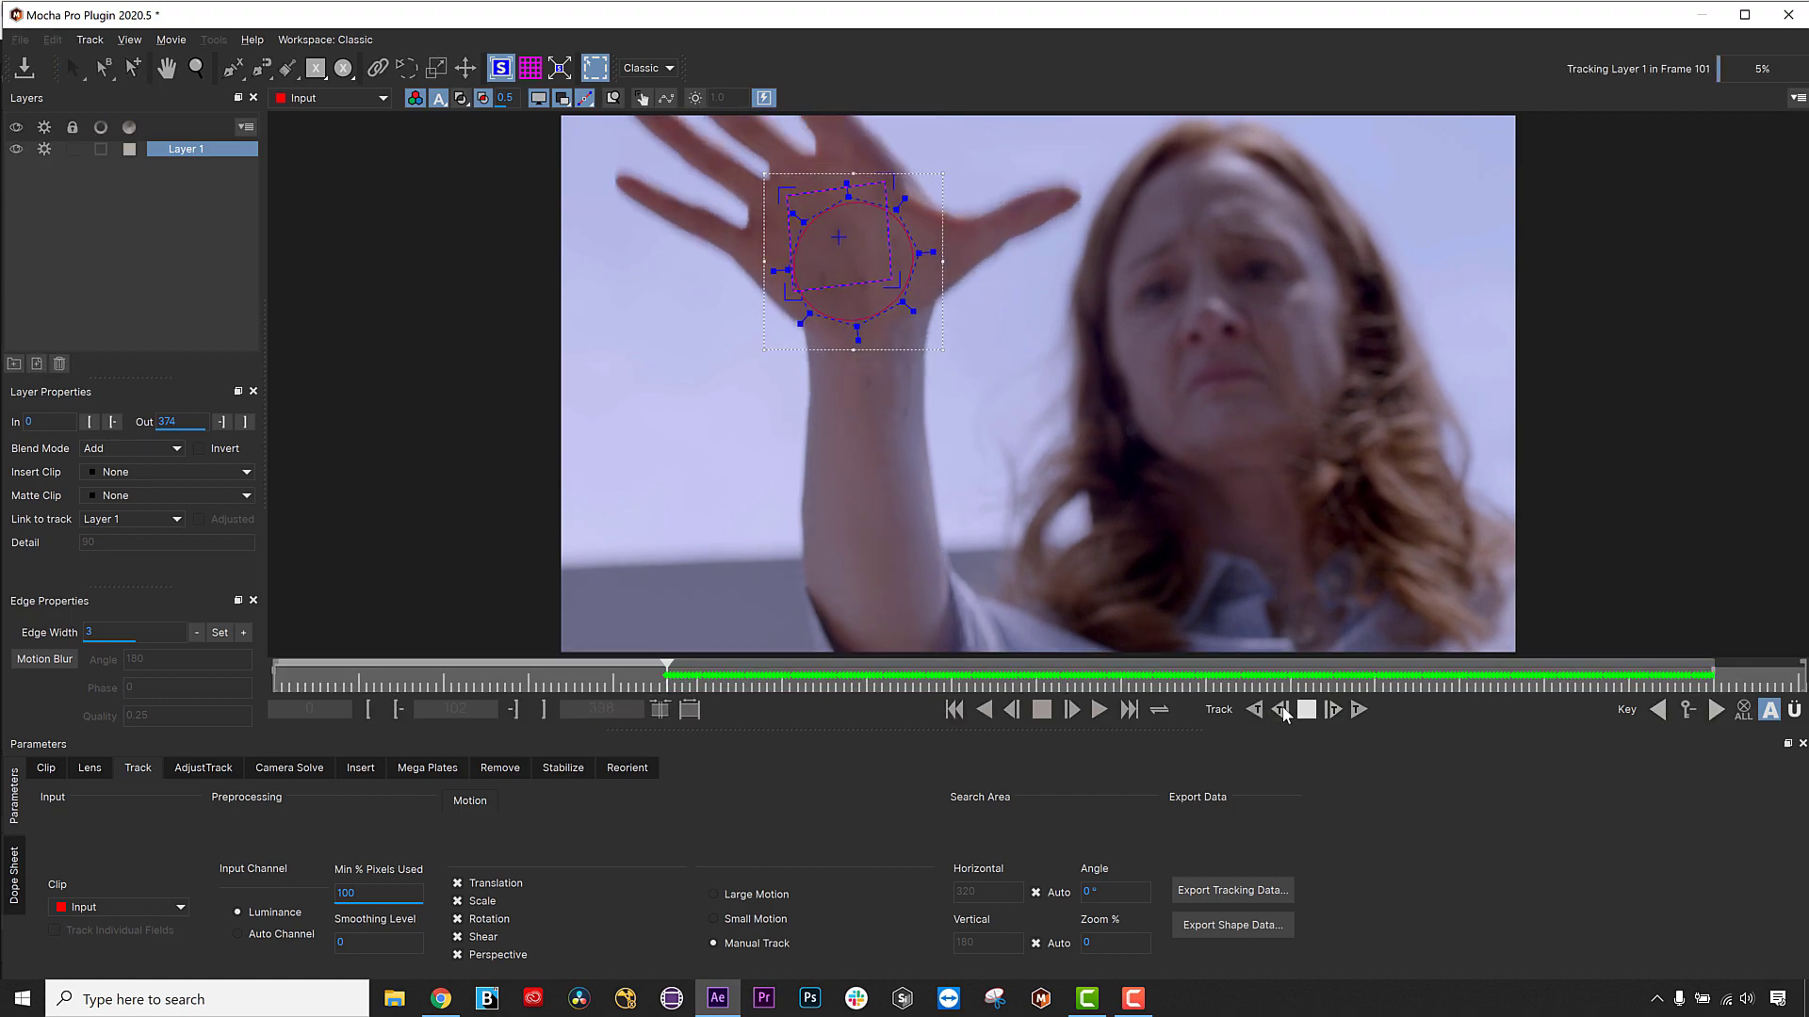
left_click(1283, 711)
left_click(1283, 712)
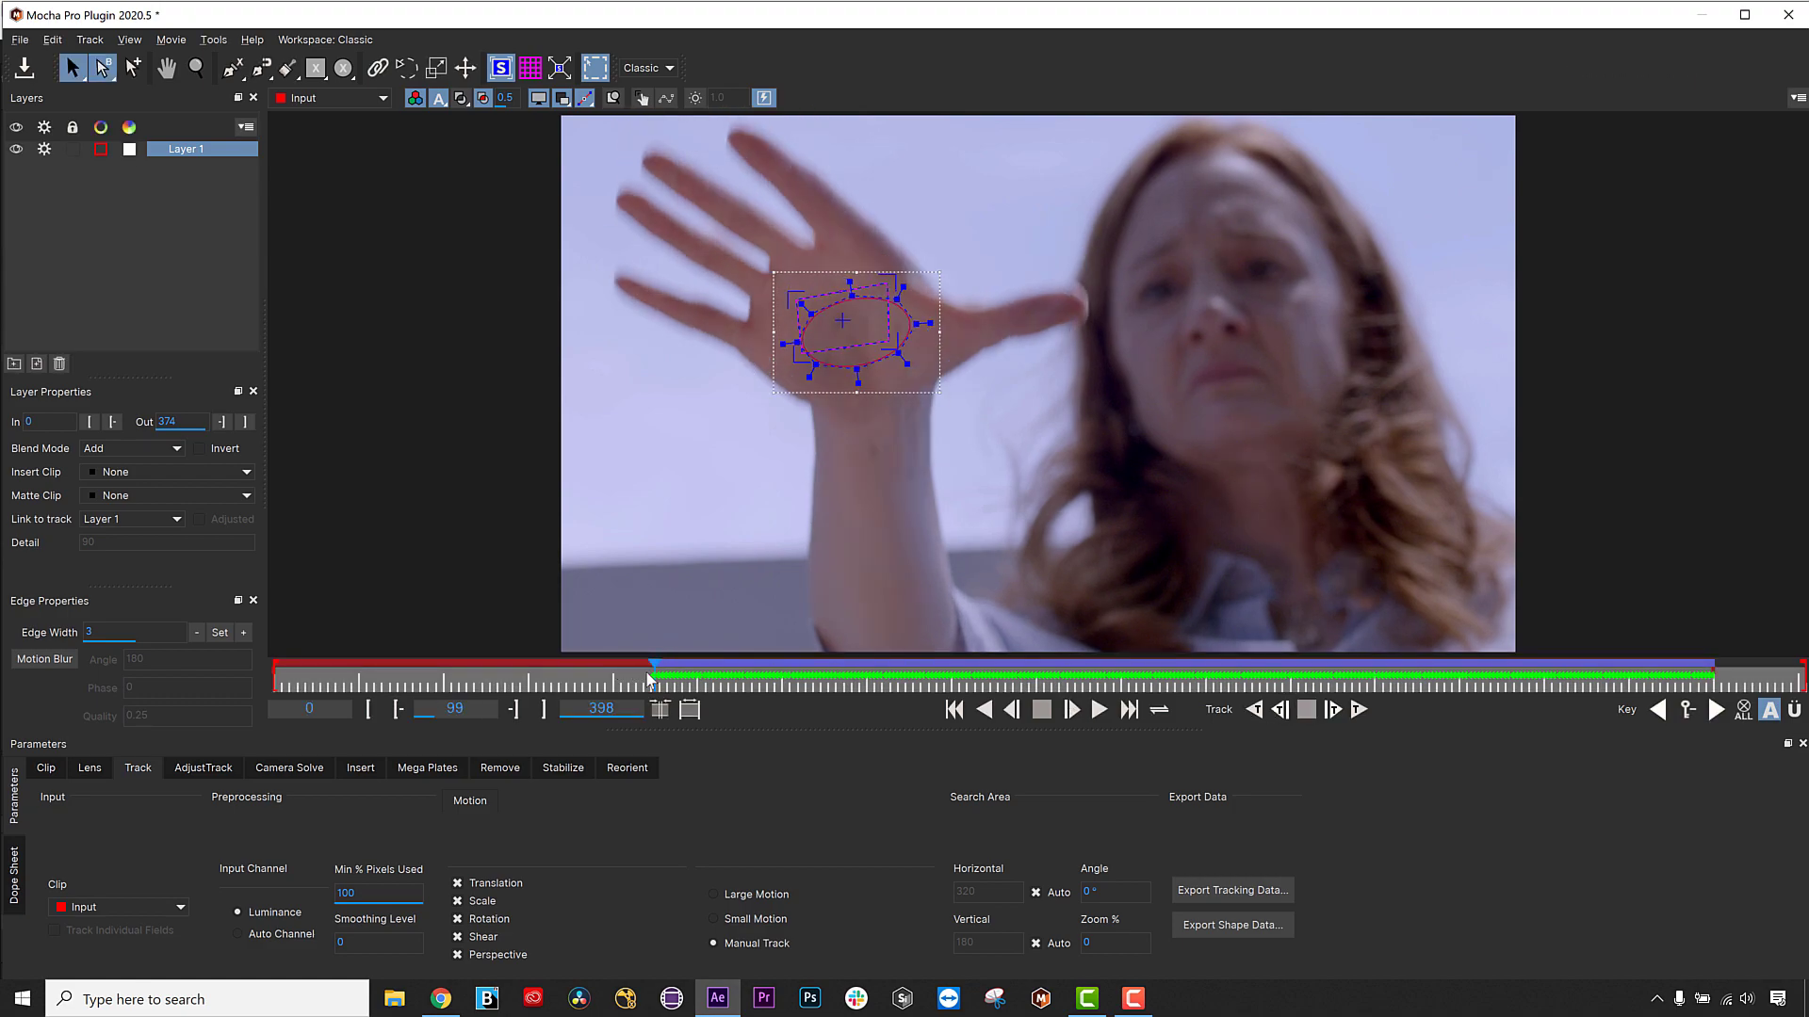
Undo the backward track at frame 99, then reselect the palm spline and delete its keyframe at frame 100.
key("ctrl+z")
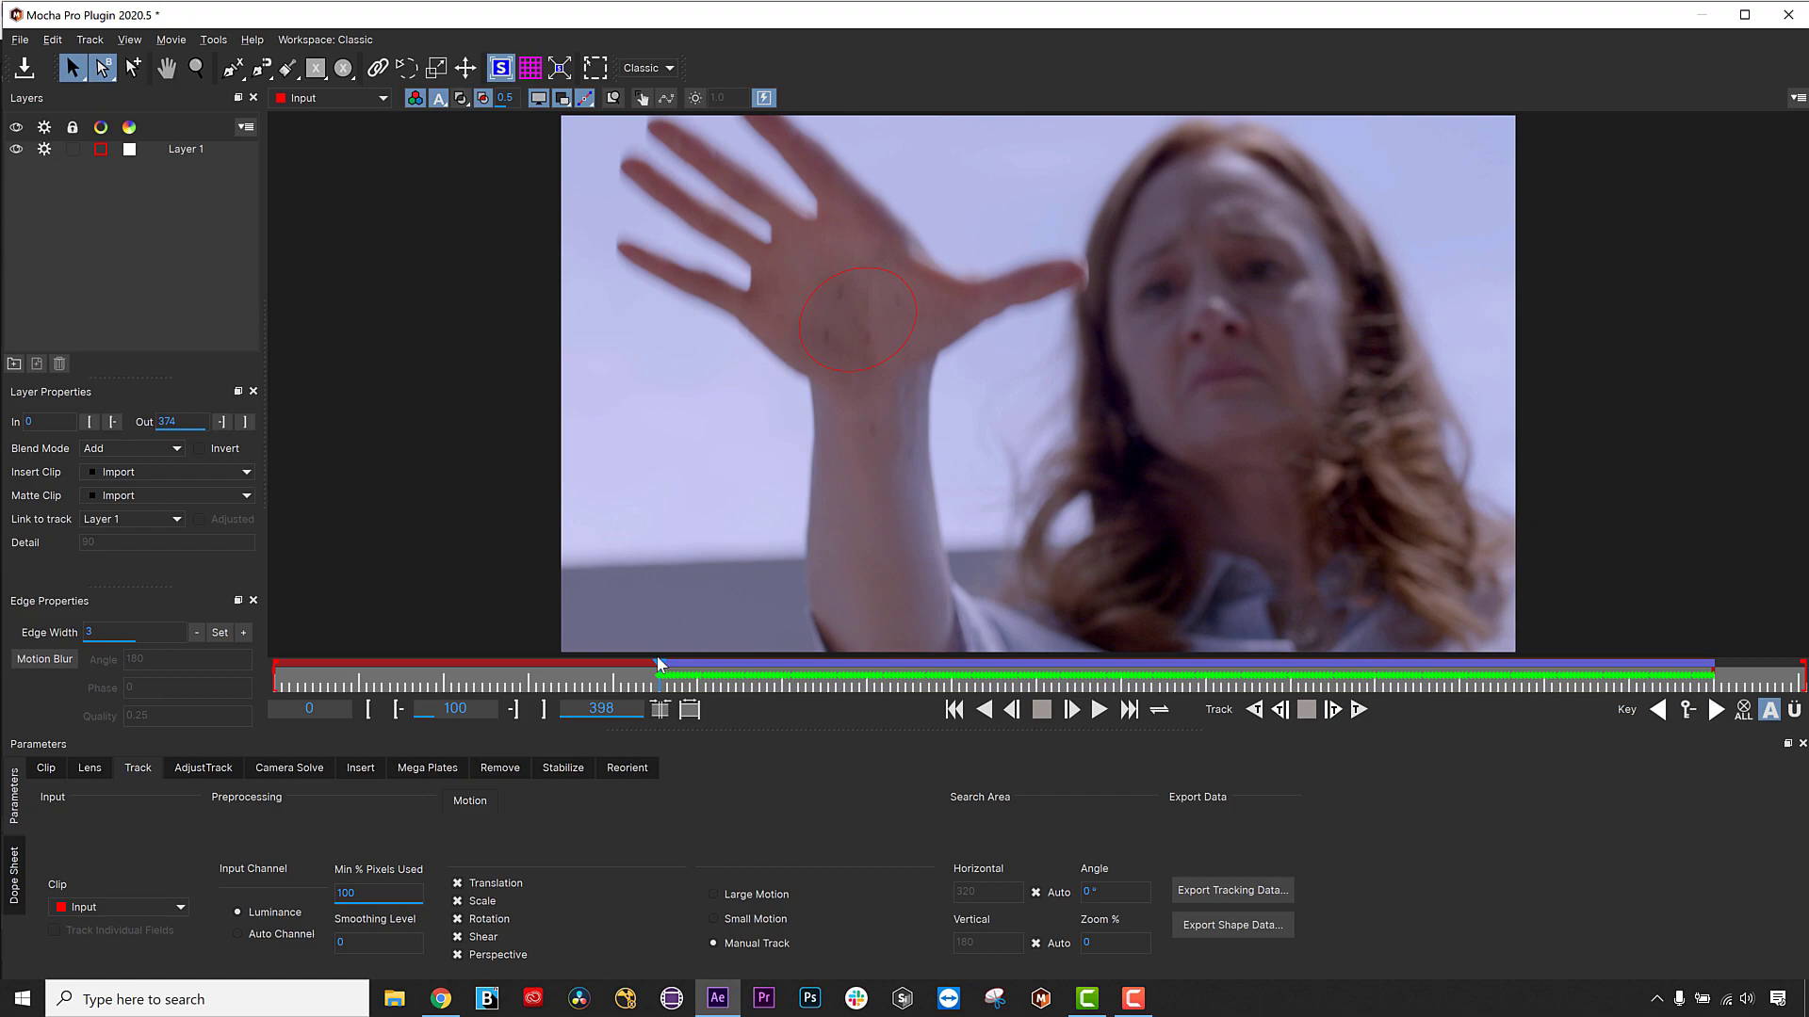
left_click(840, 284)
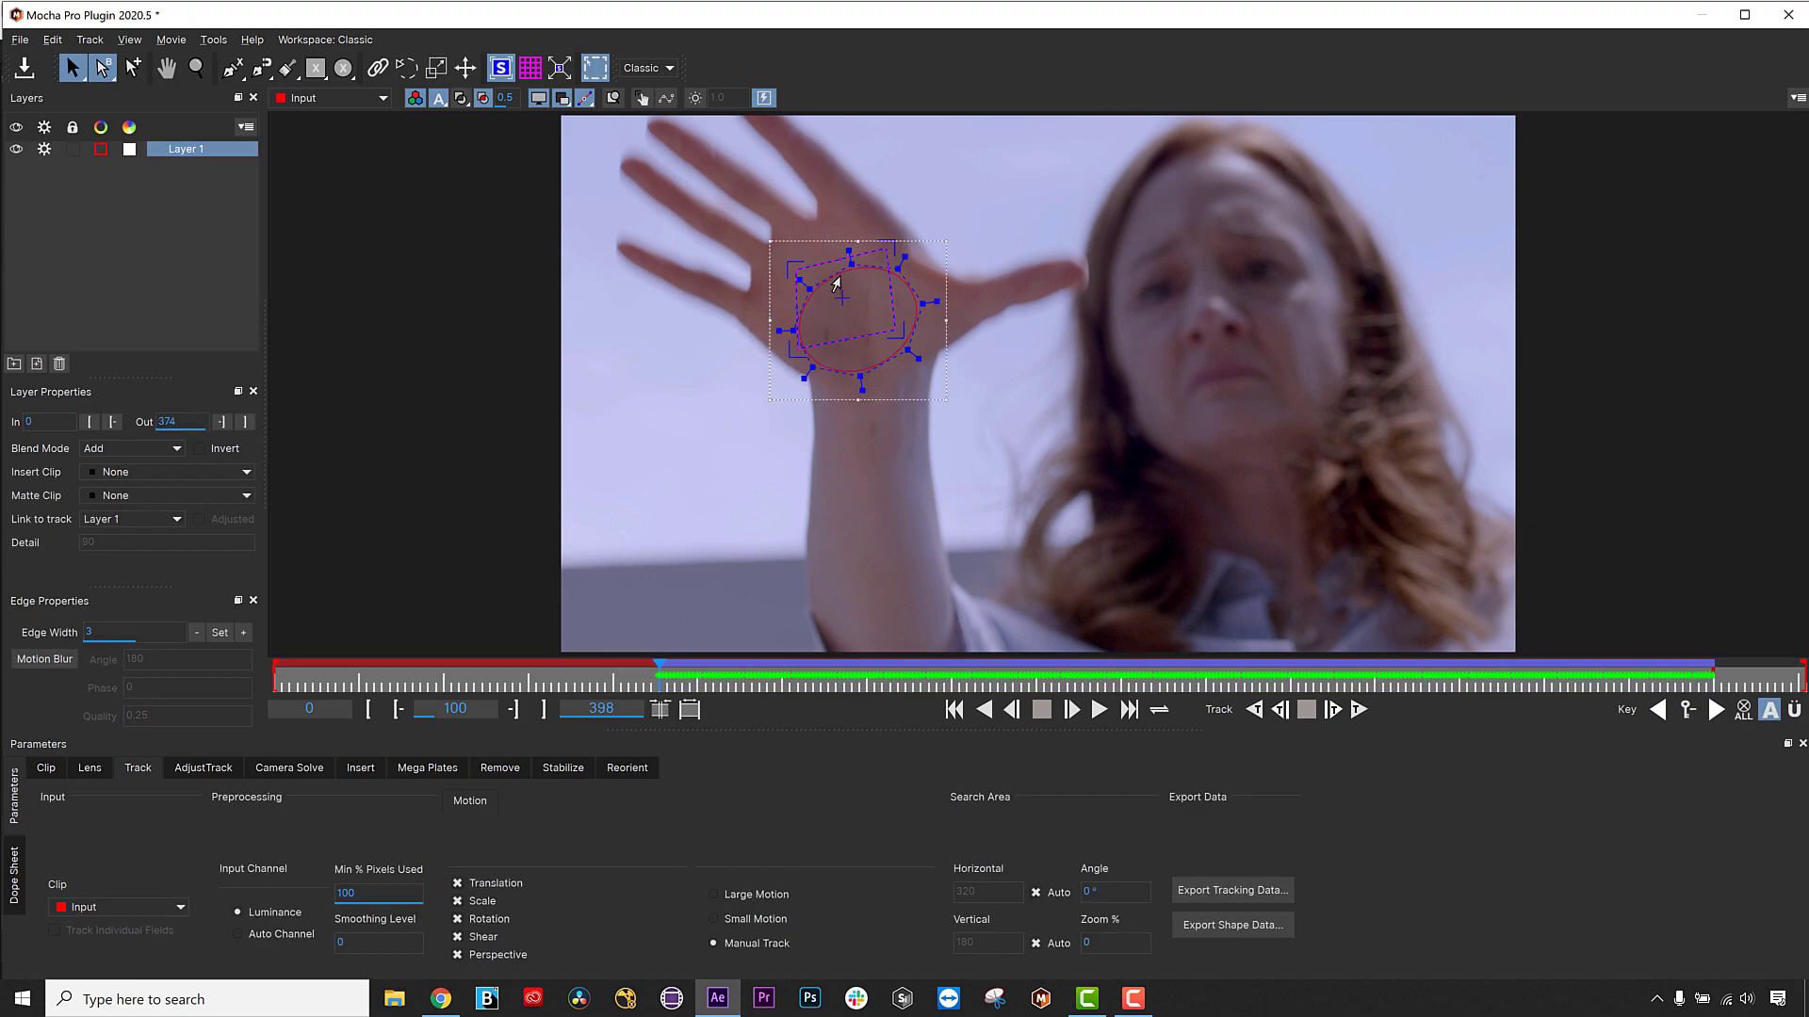
left_click_drag(660, 679, 661, 678)
key("ctrl+z")
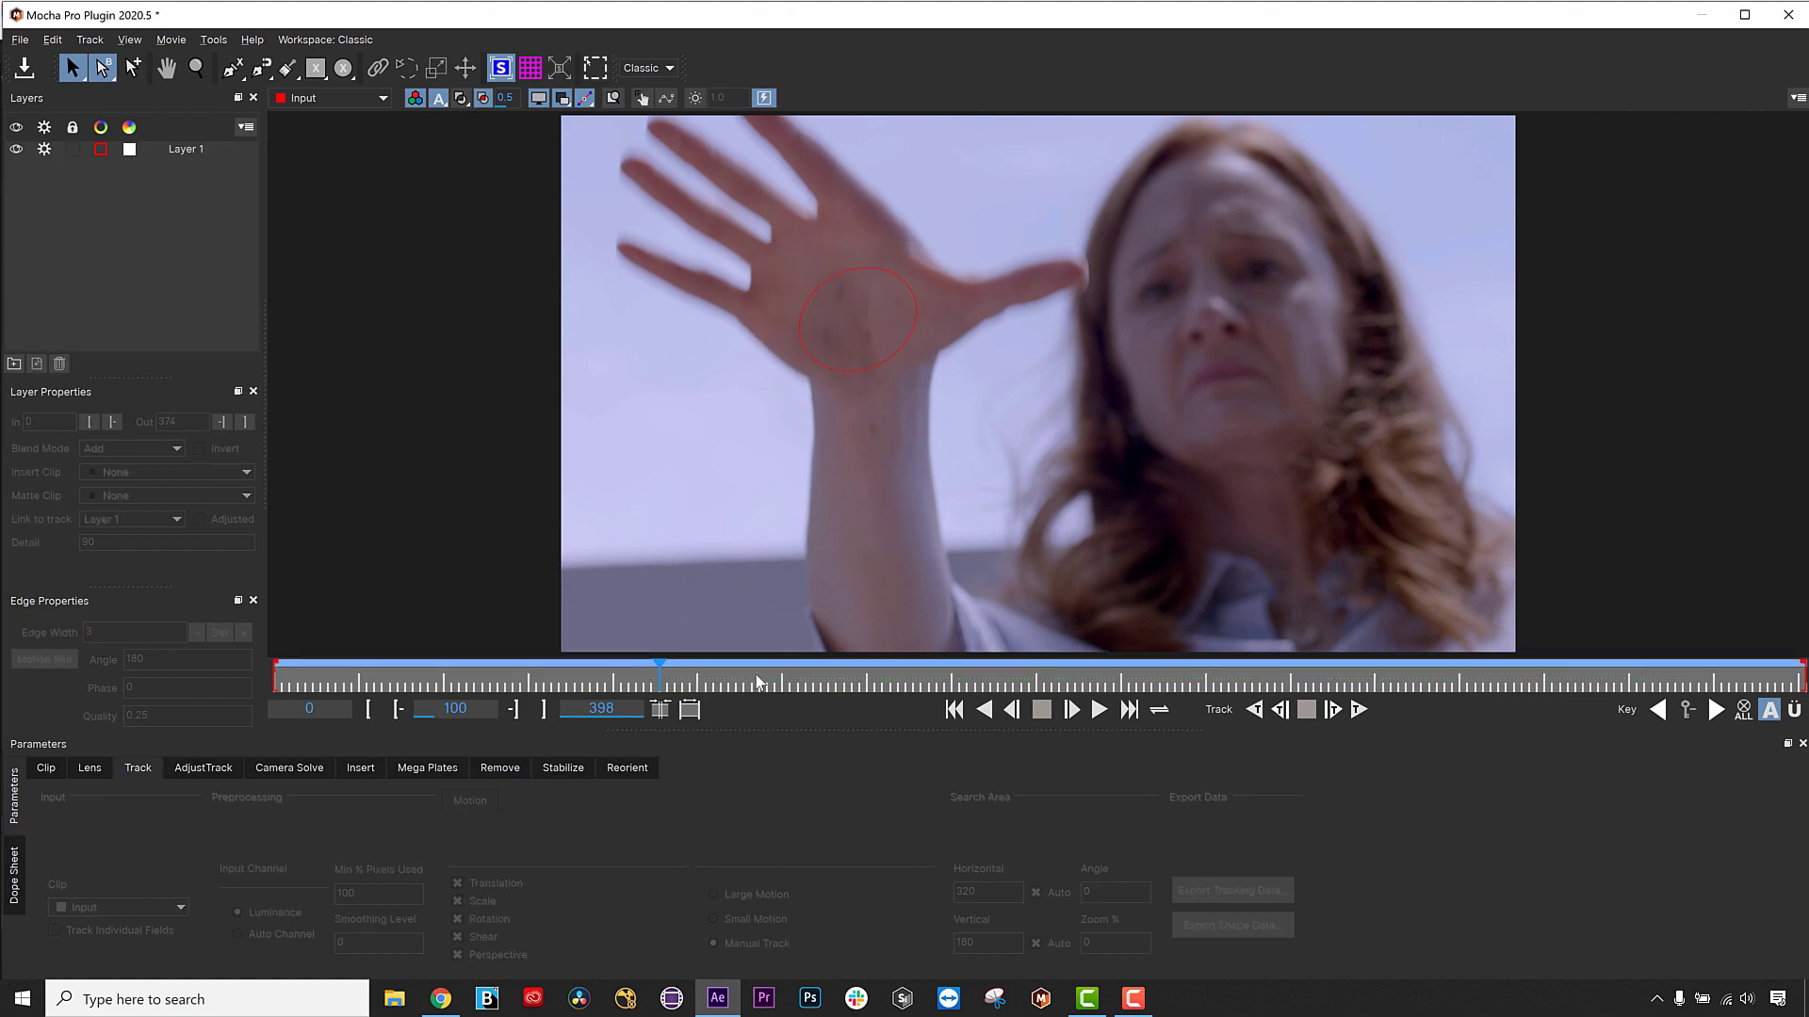
left_click(861, 372)
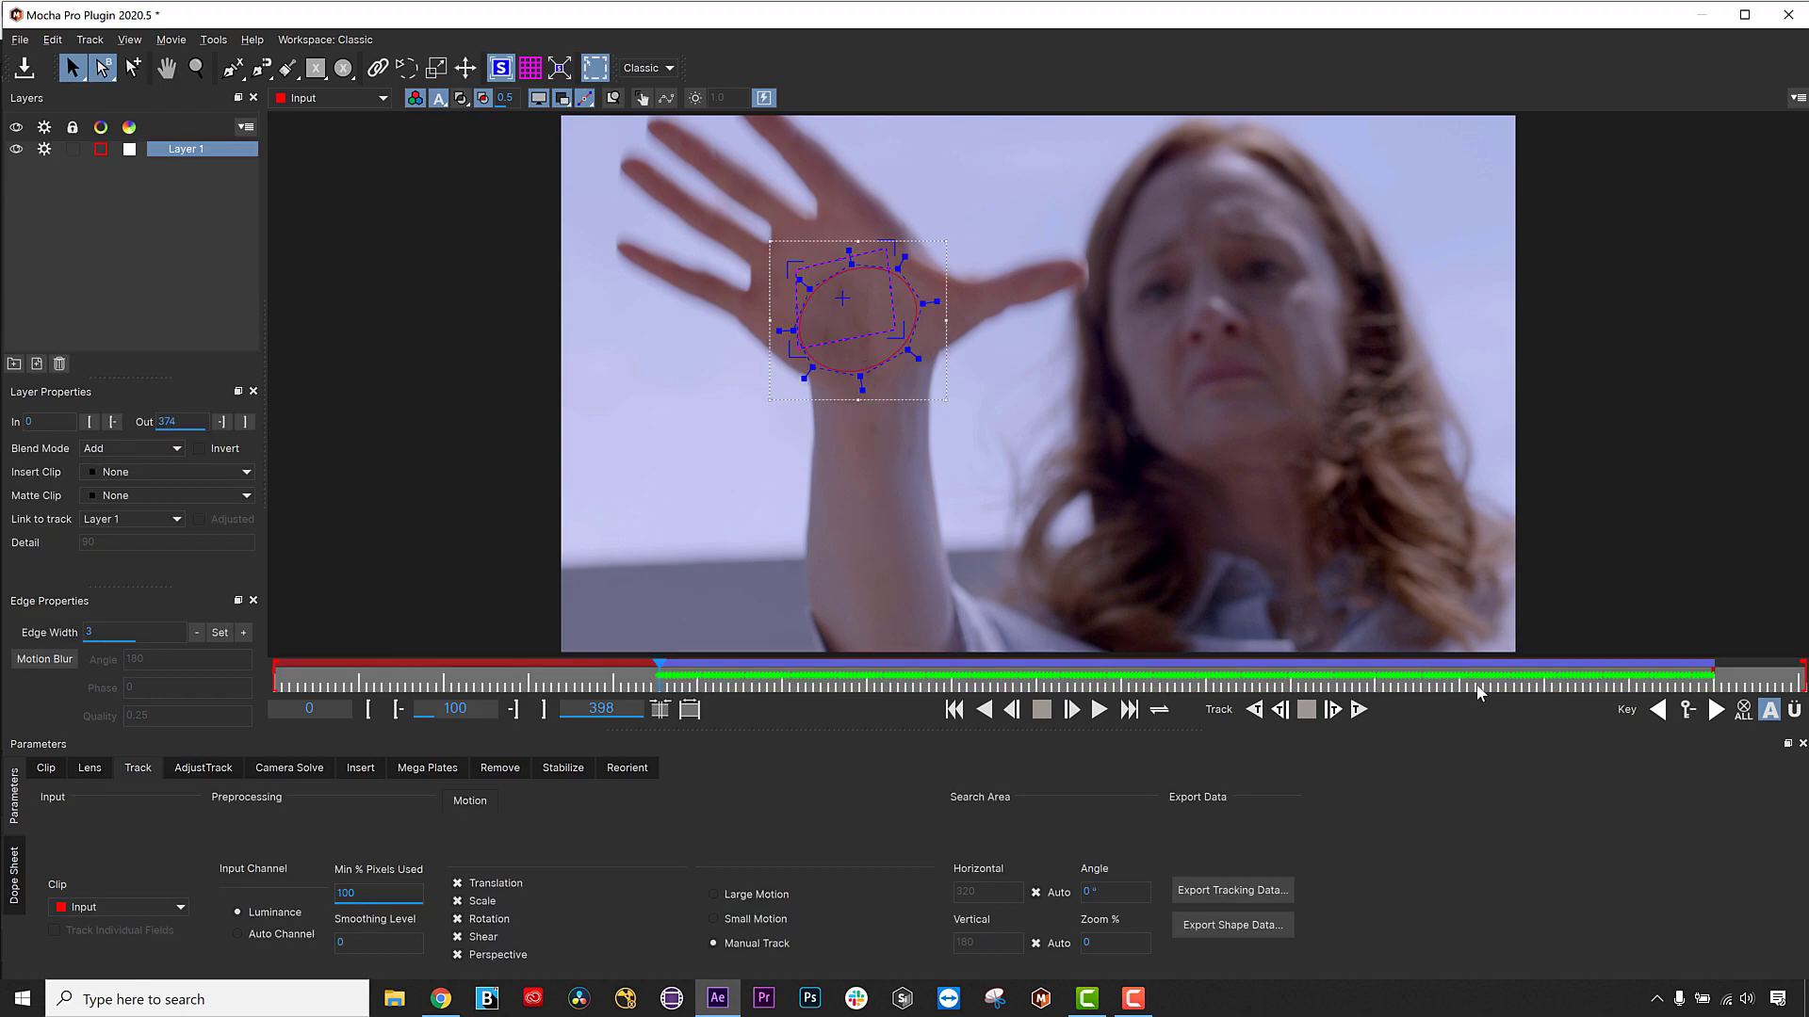
left_click(1686, 711)
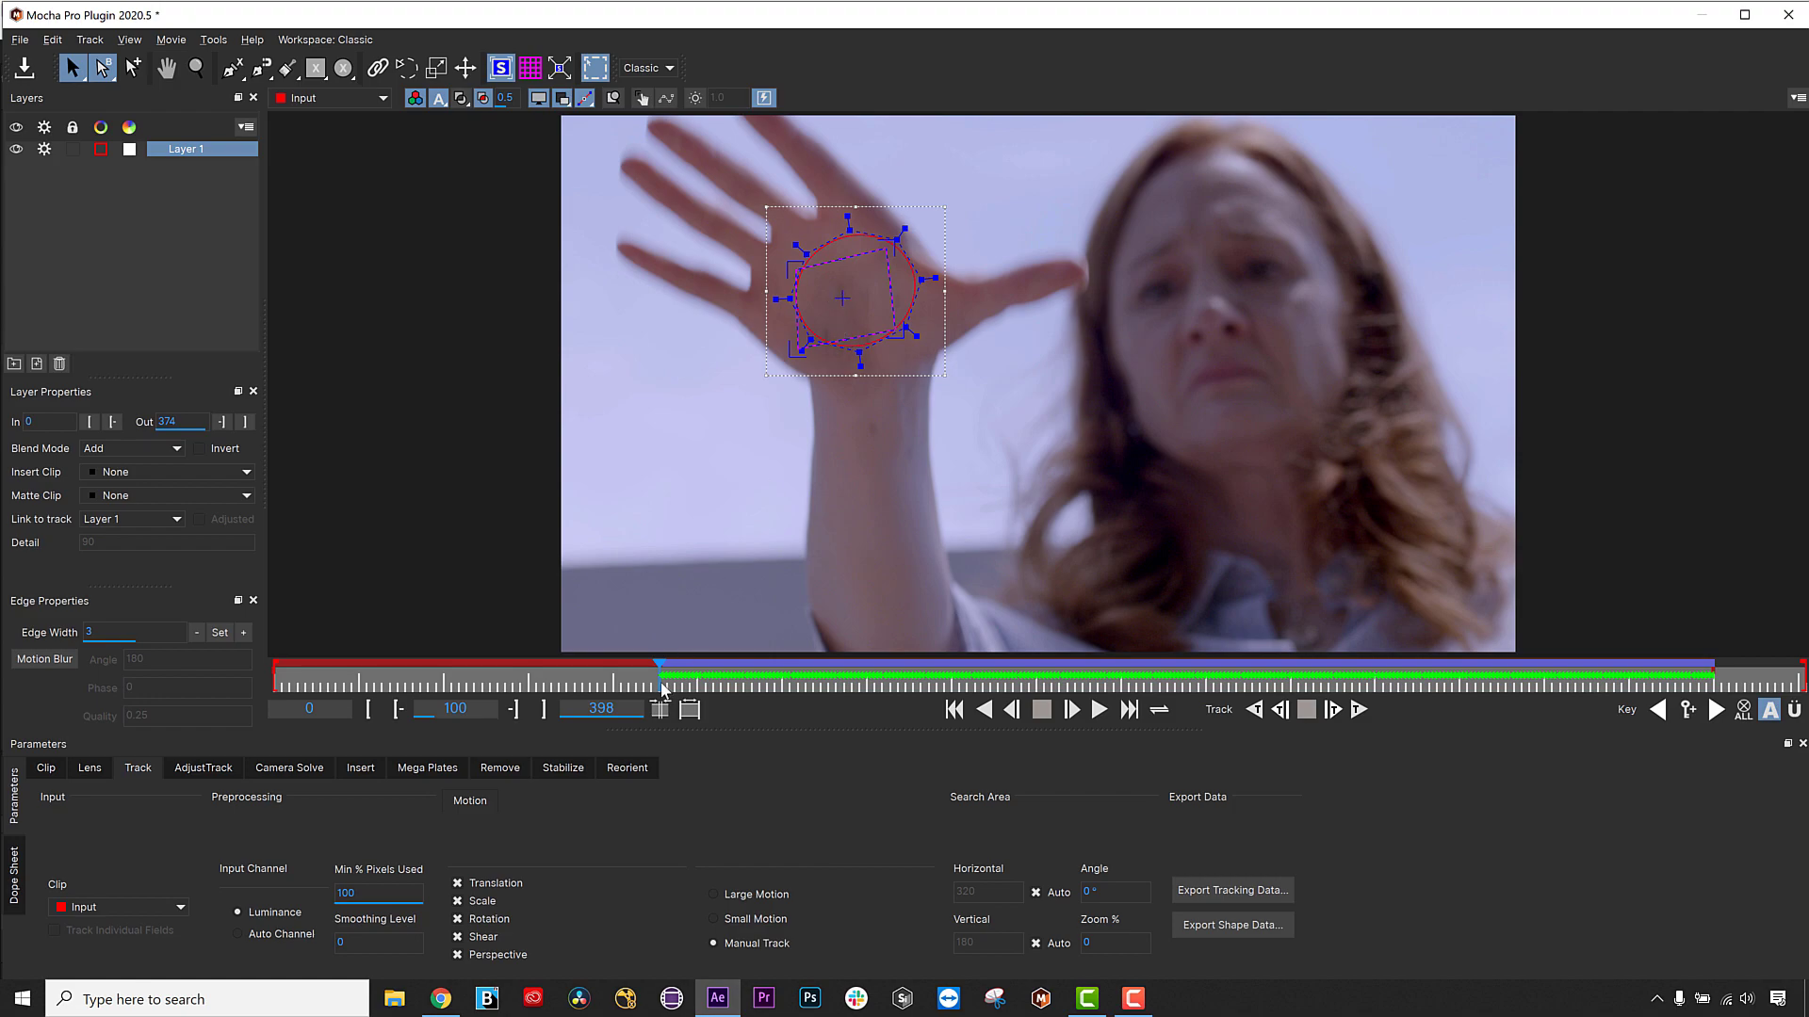
Manually move the surface to follow the palm on each frame from 99 back to 95.
left_click(1011, 709)
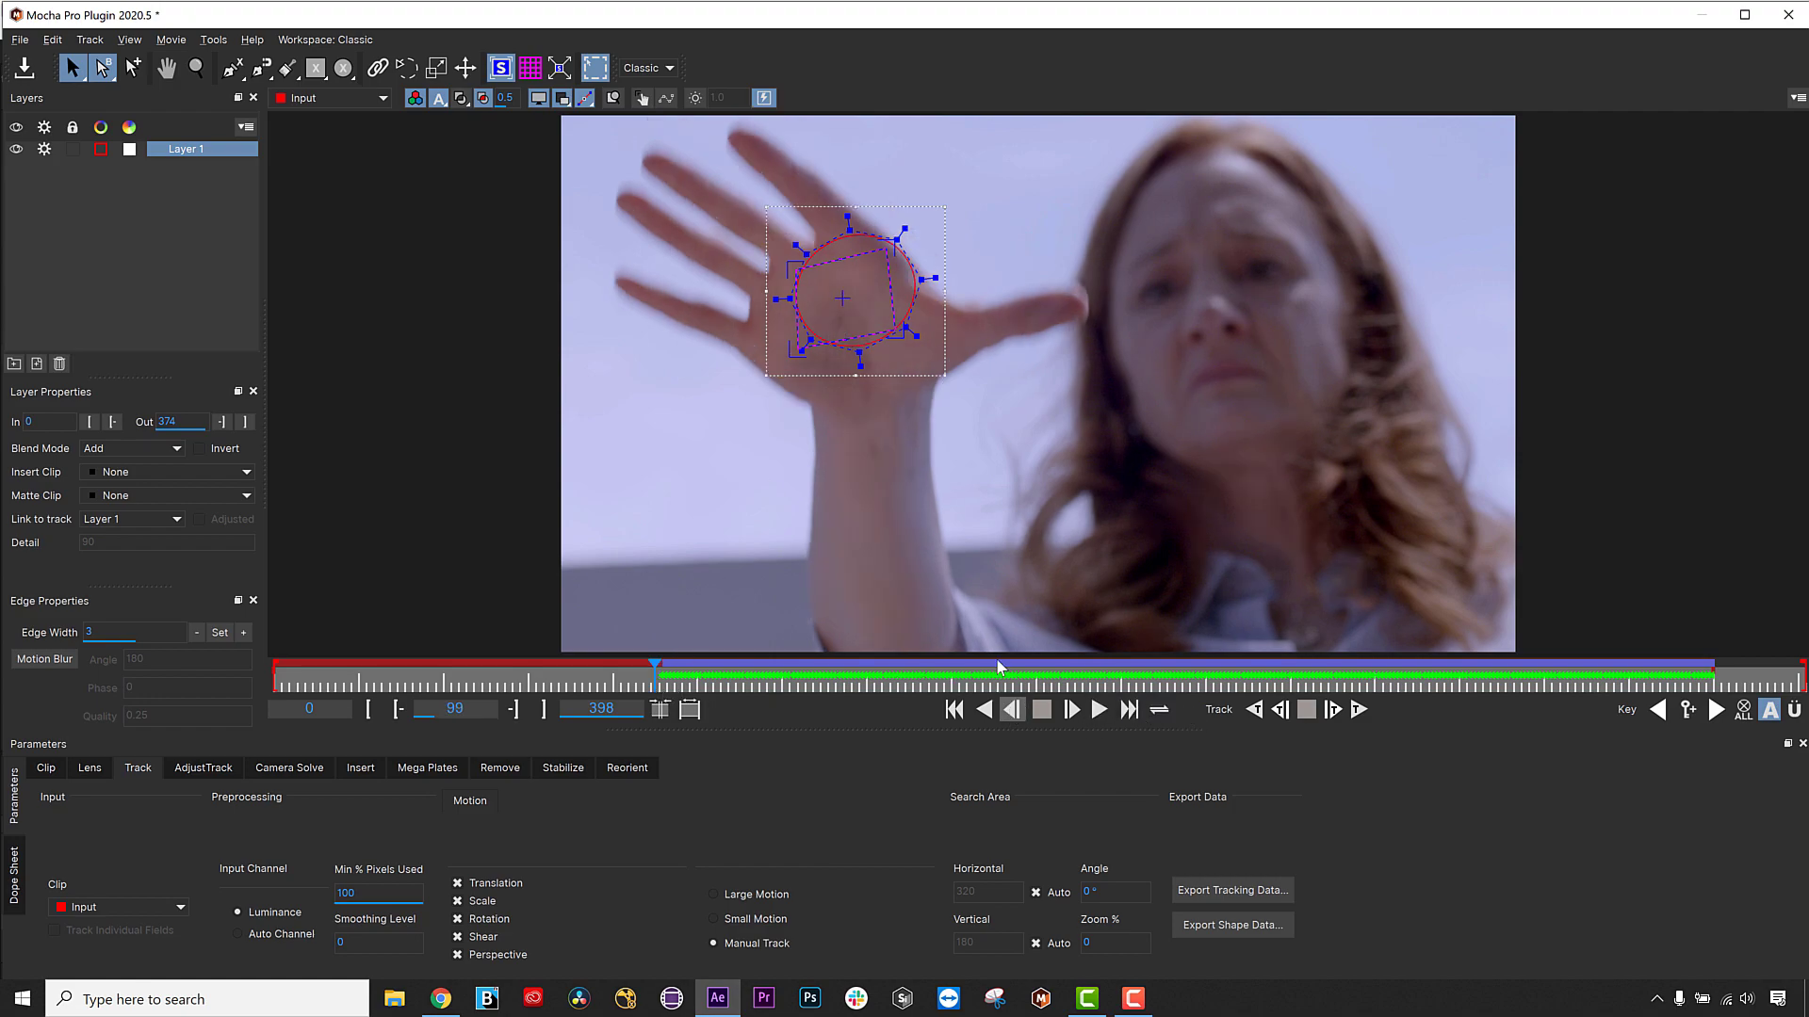
left_click_drag(829, 293, 834, 316)
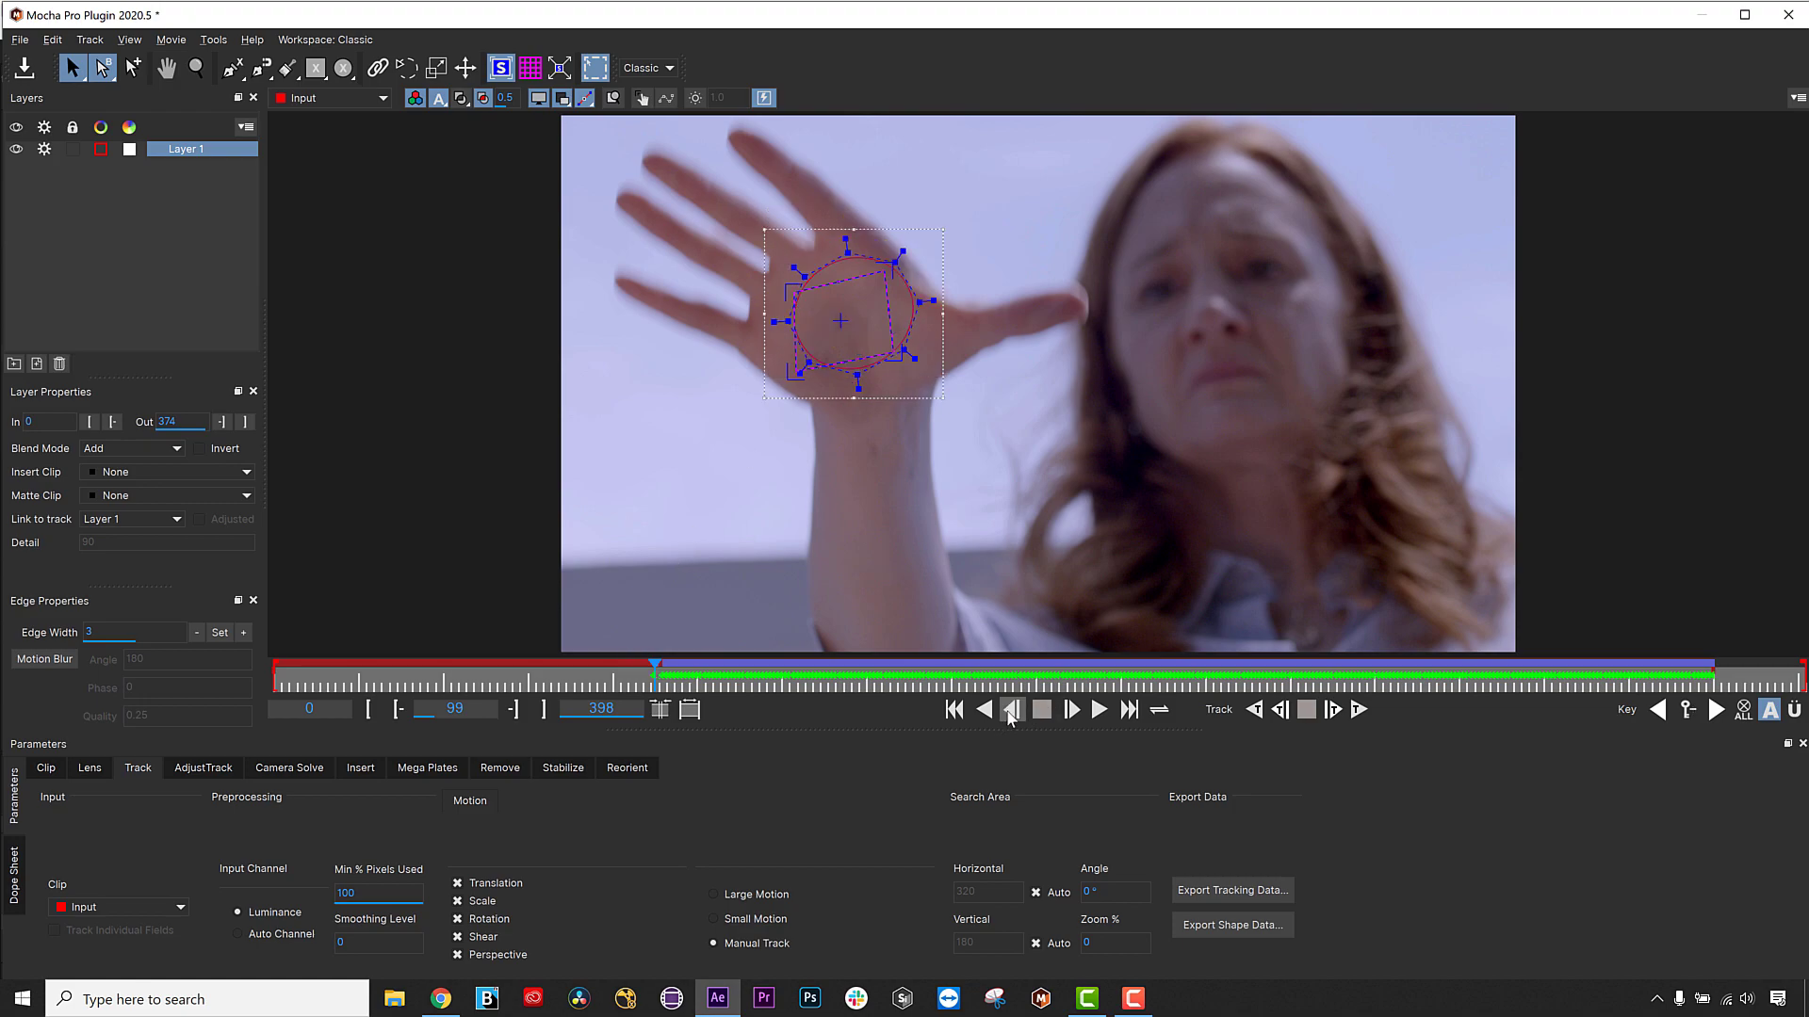
left_click(1011, 709)
left_click_drag(847, 320, 838, 345)
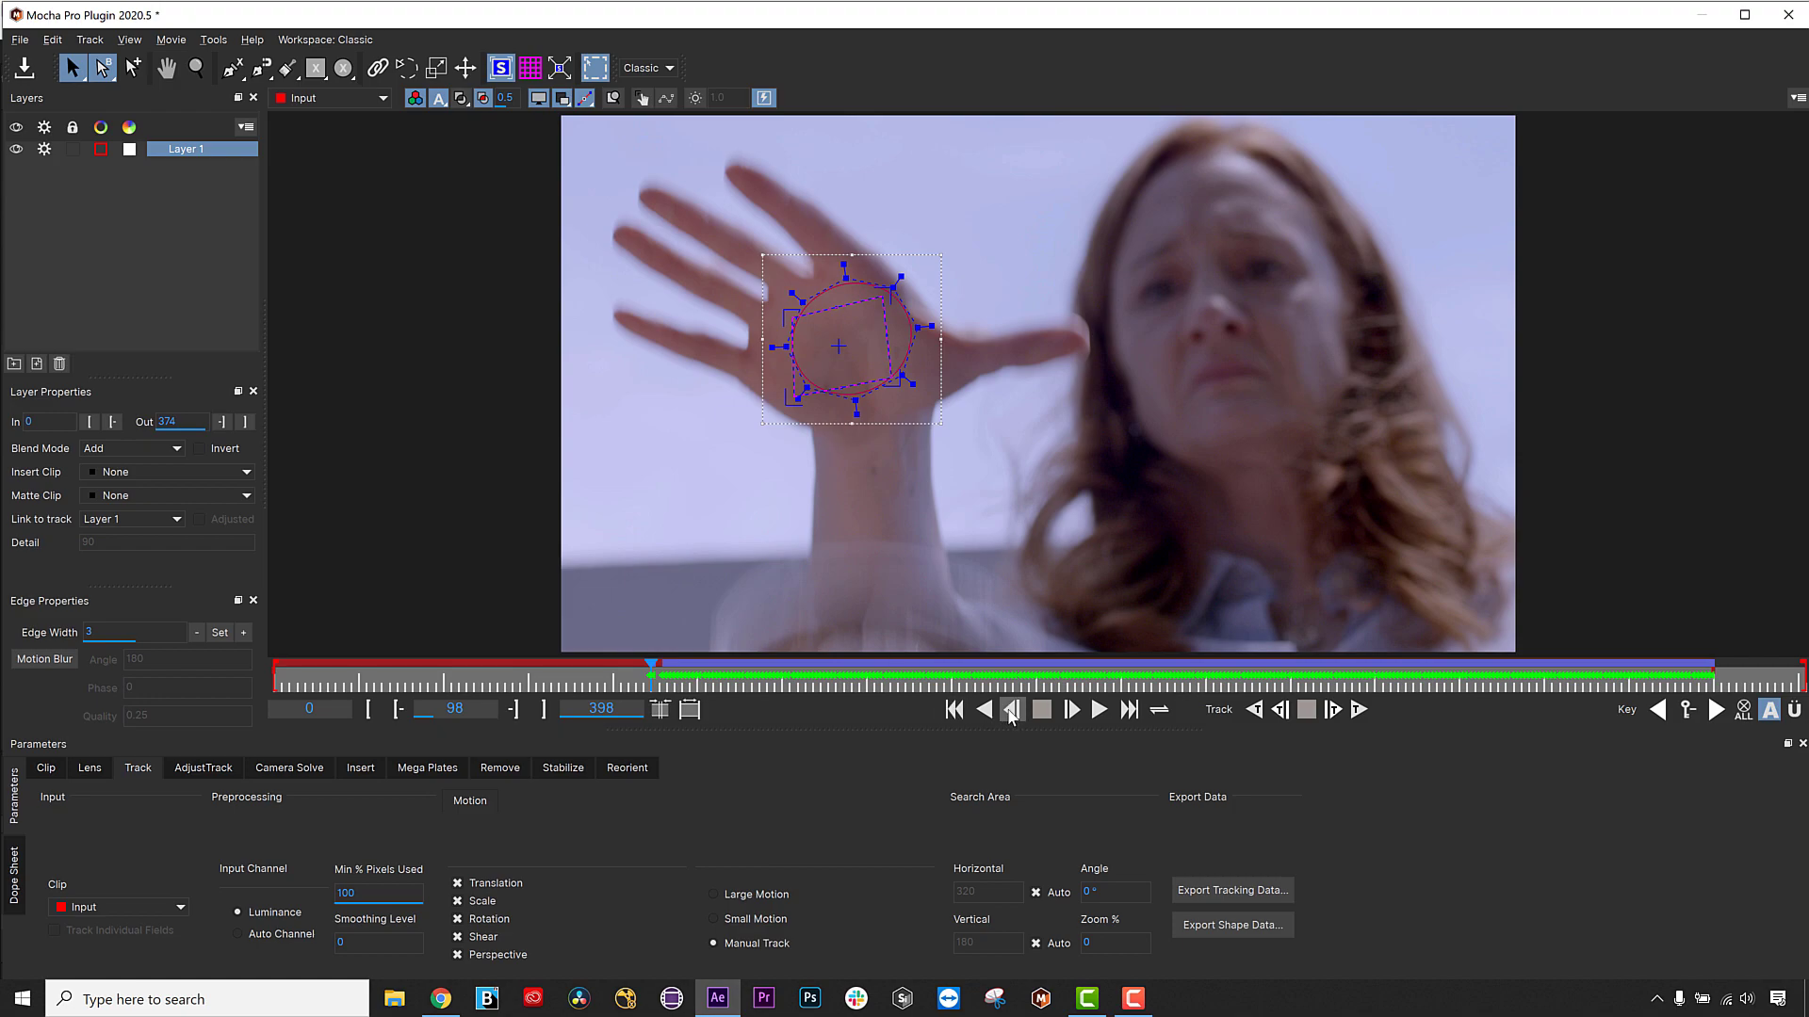
left_click(1011, 709)
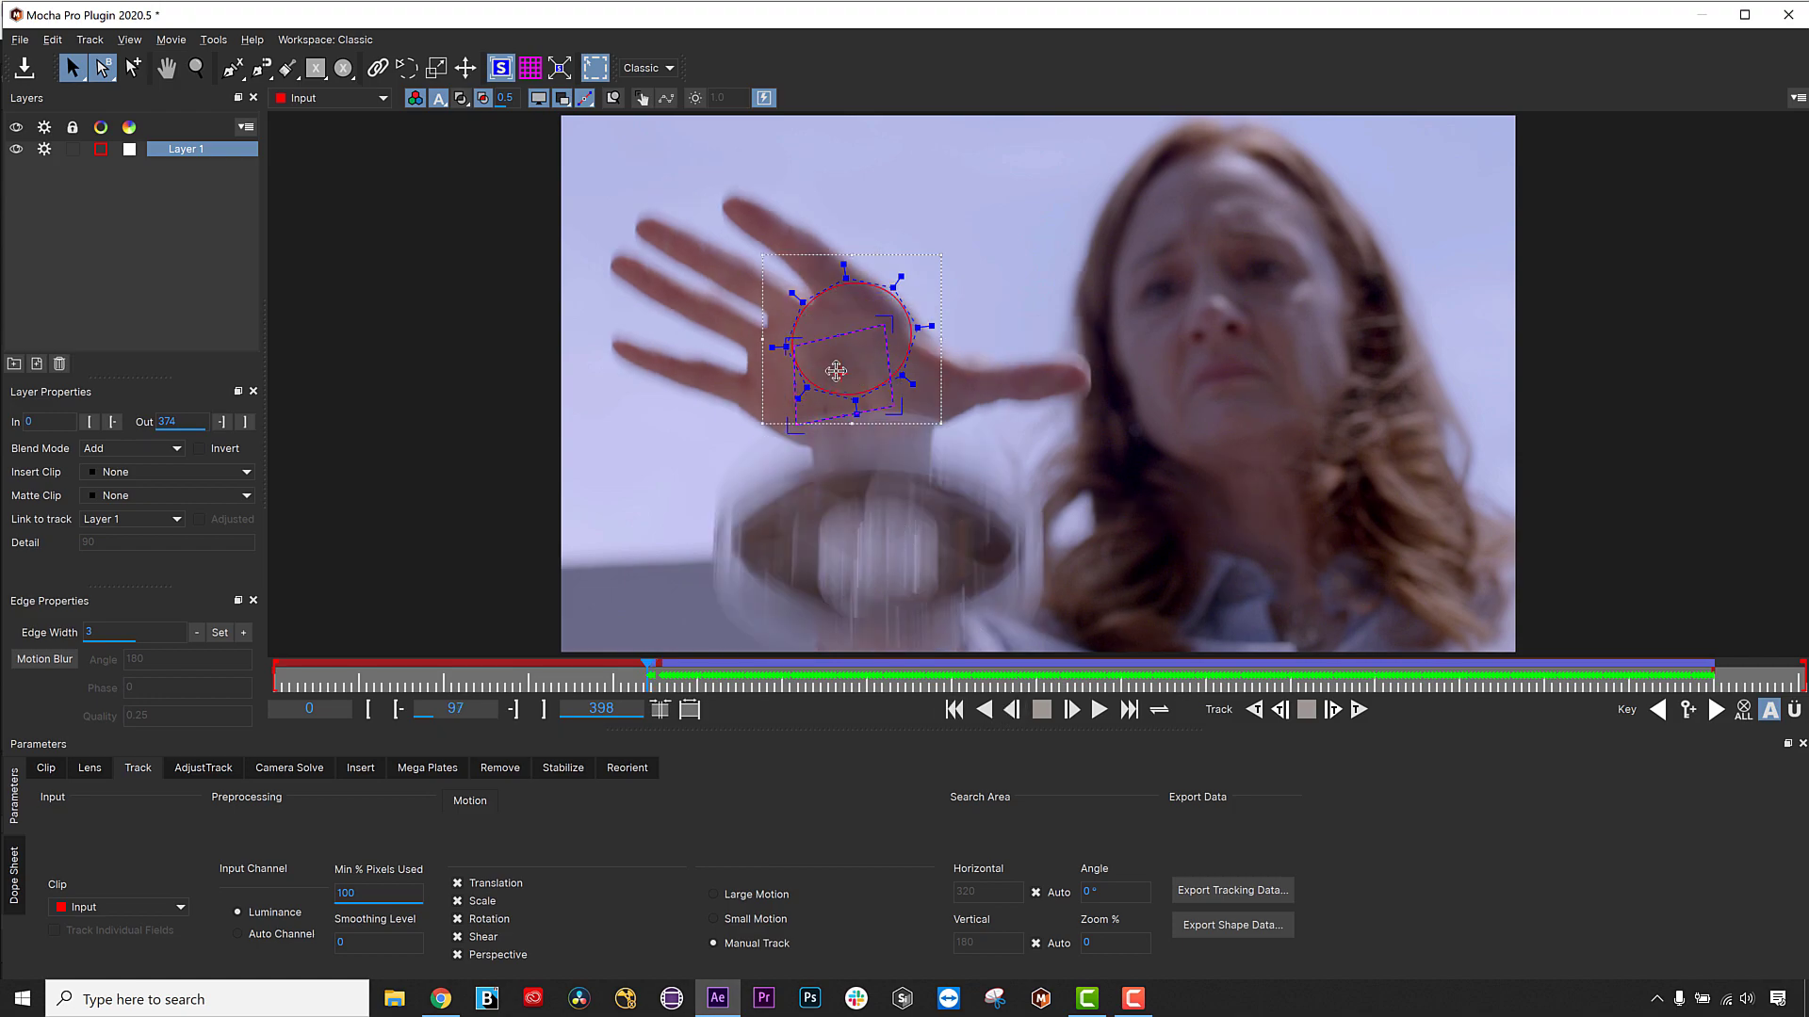
left_click_drag(835, 362, 838, 399)
left_click(1011, 709)
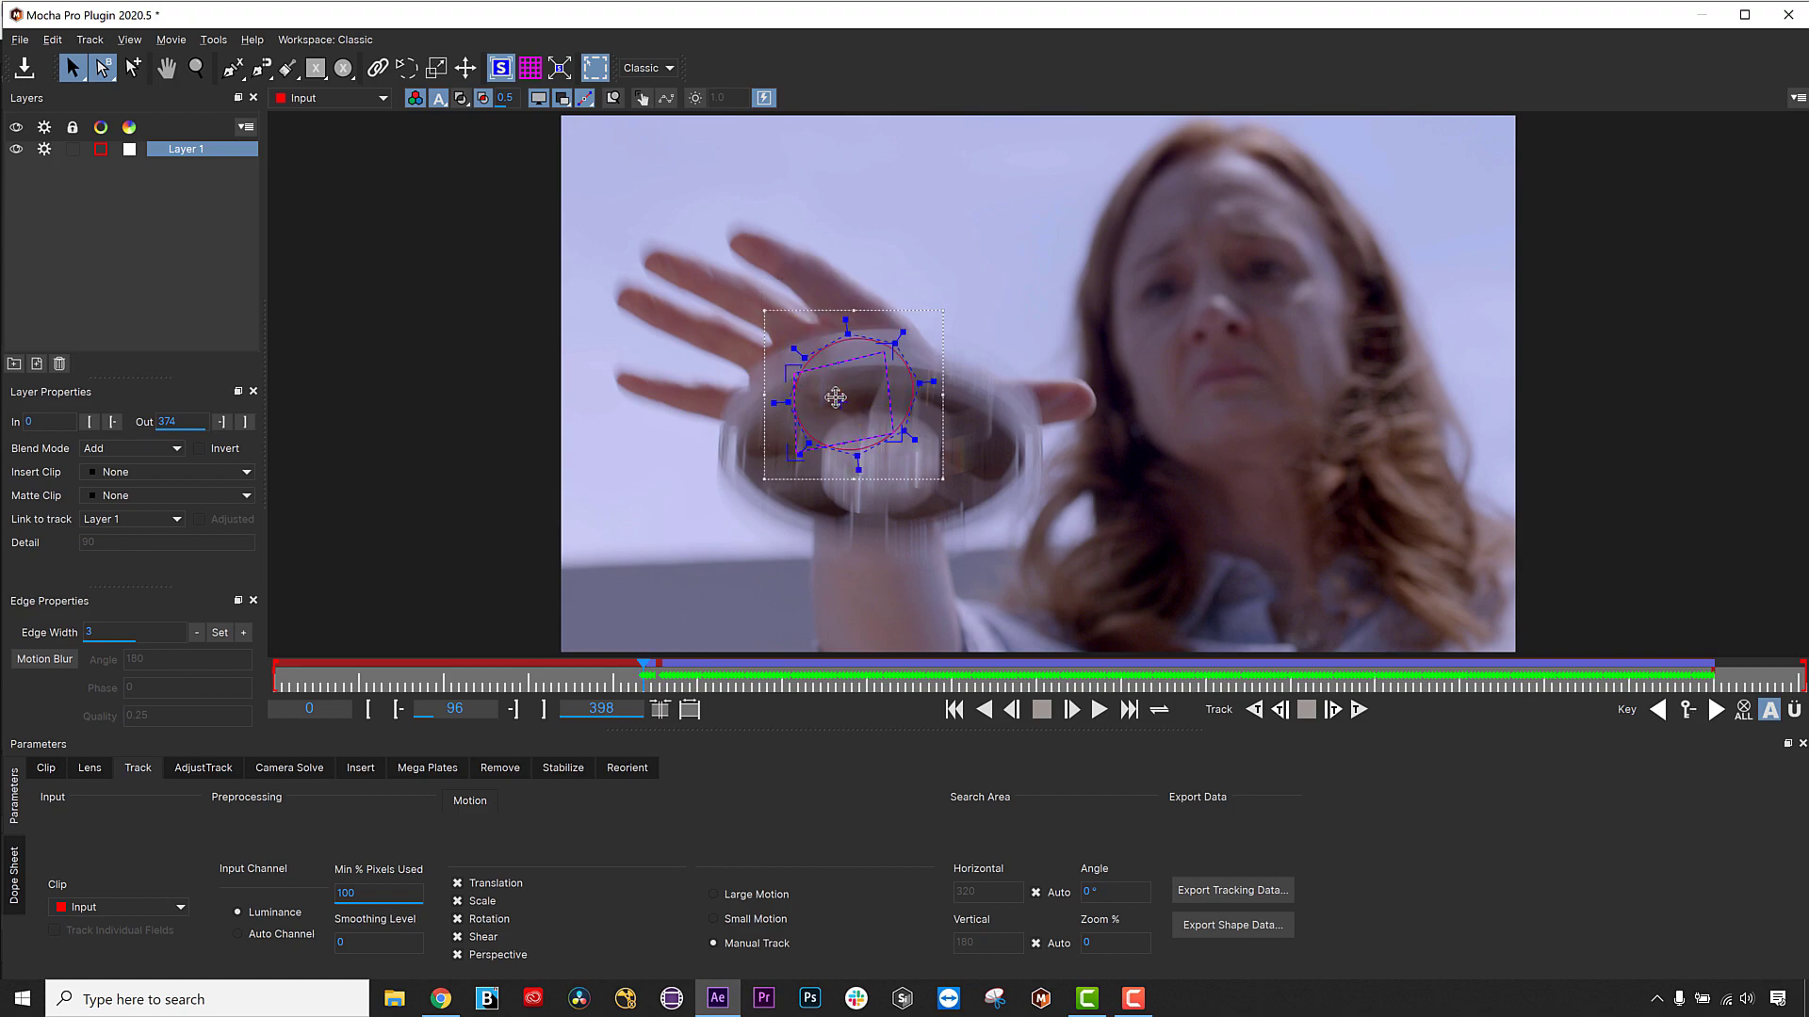
left_click(1011, 710)
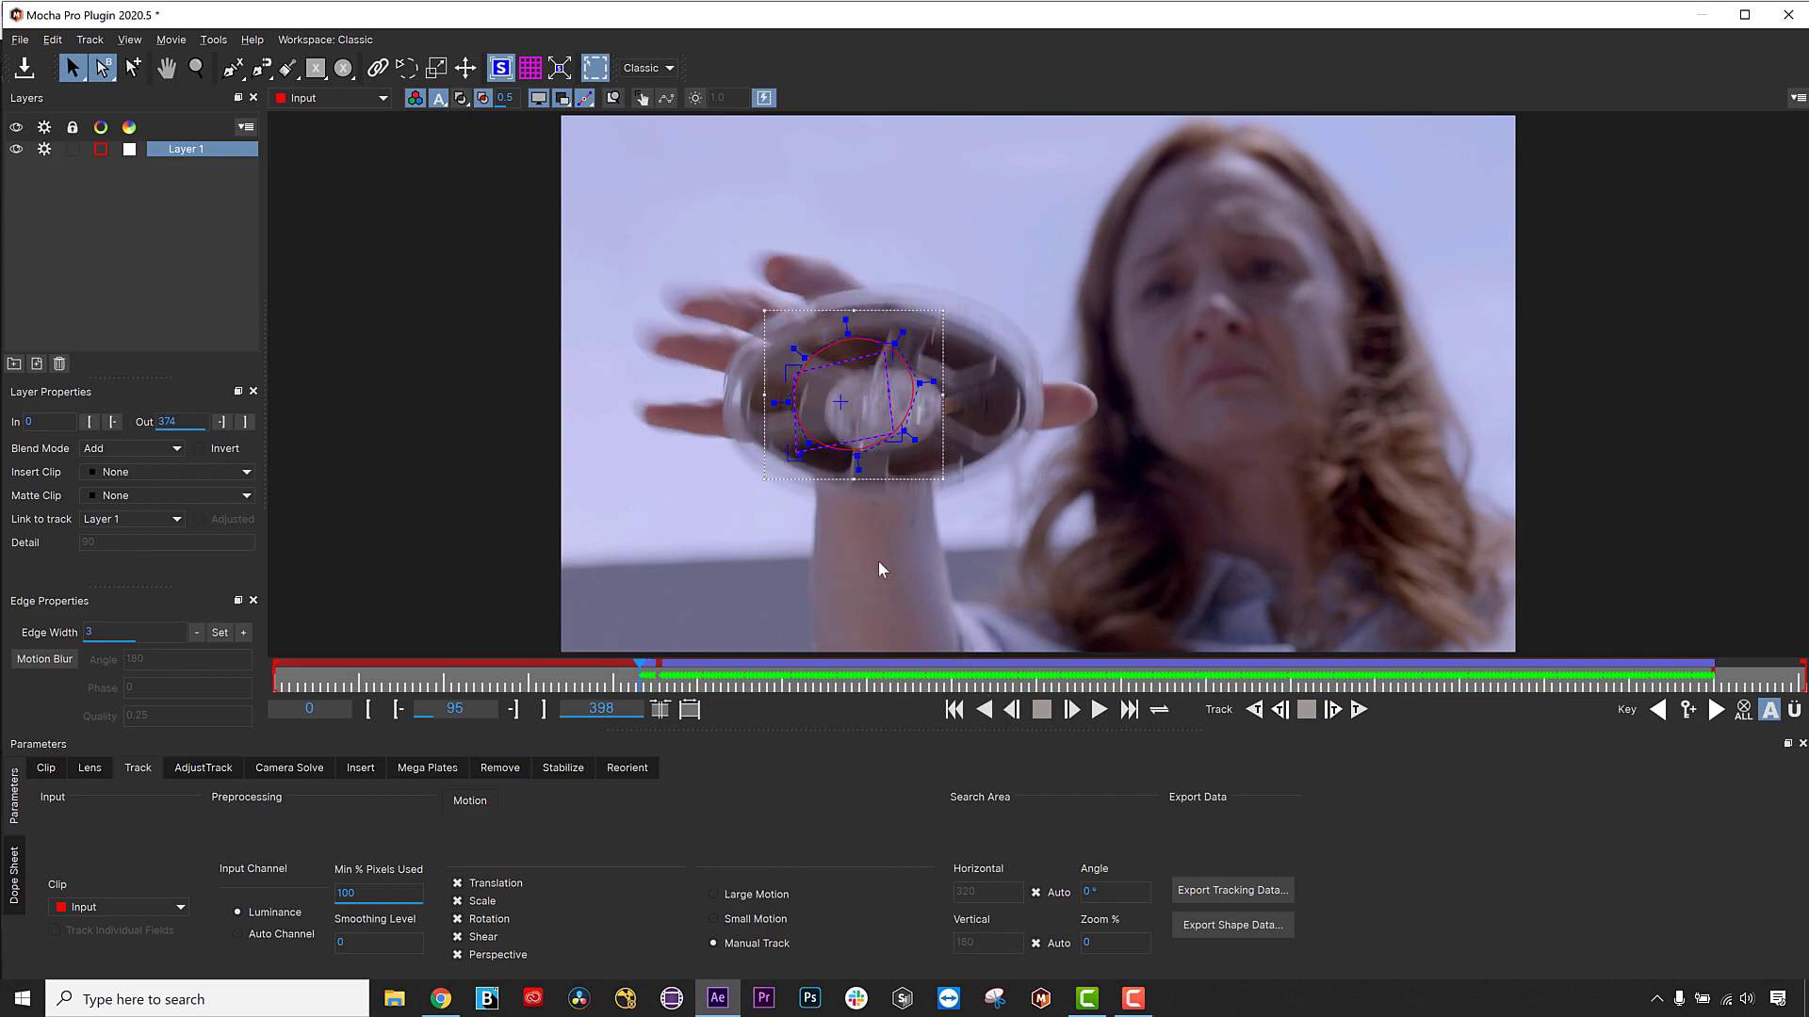
left_click_drag(843, 402, 843, 416)
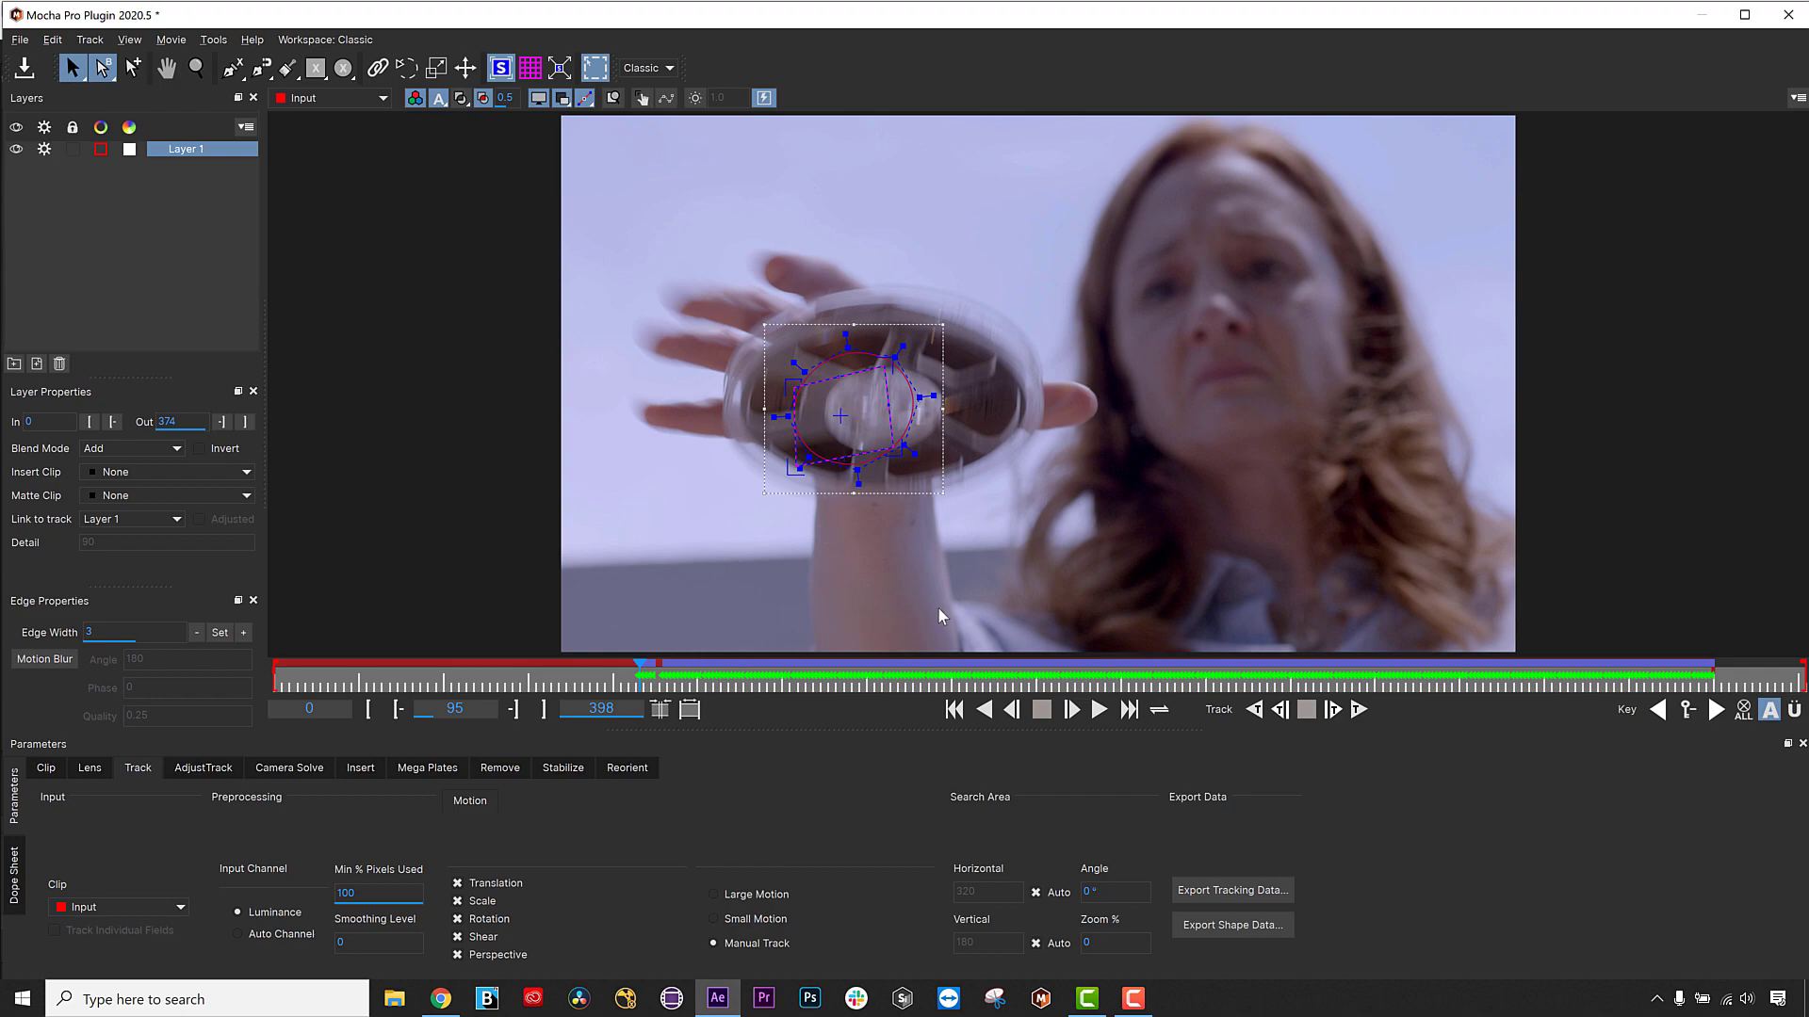
Return to frame 100 and nudge the surface slightly upward to realign it with the palm.
left_click_drag(641, 673, 661, 677)
left_click(656, 676)
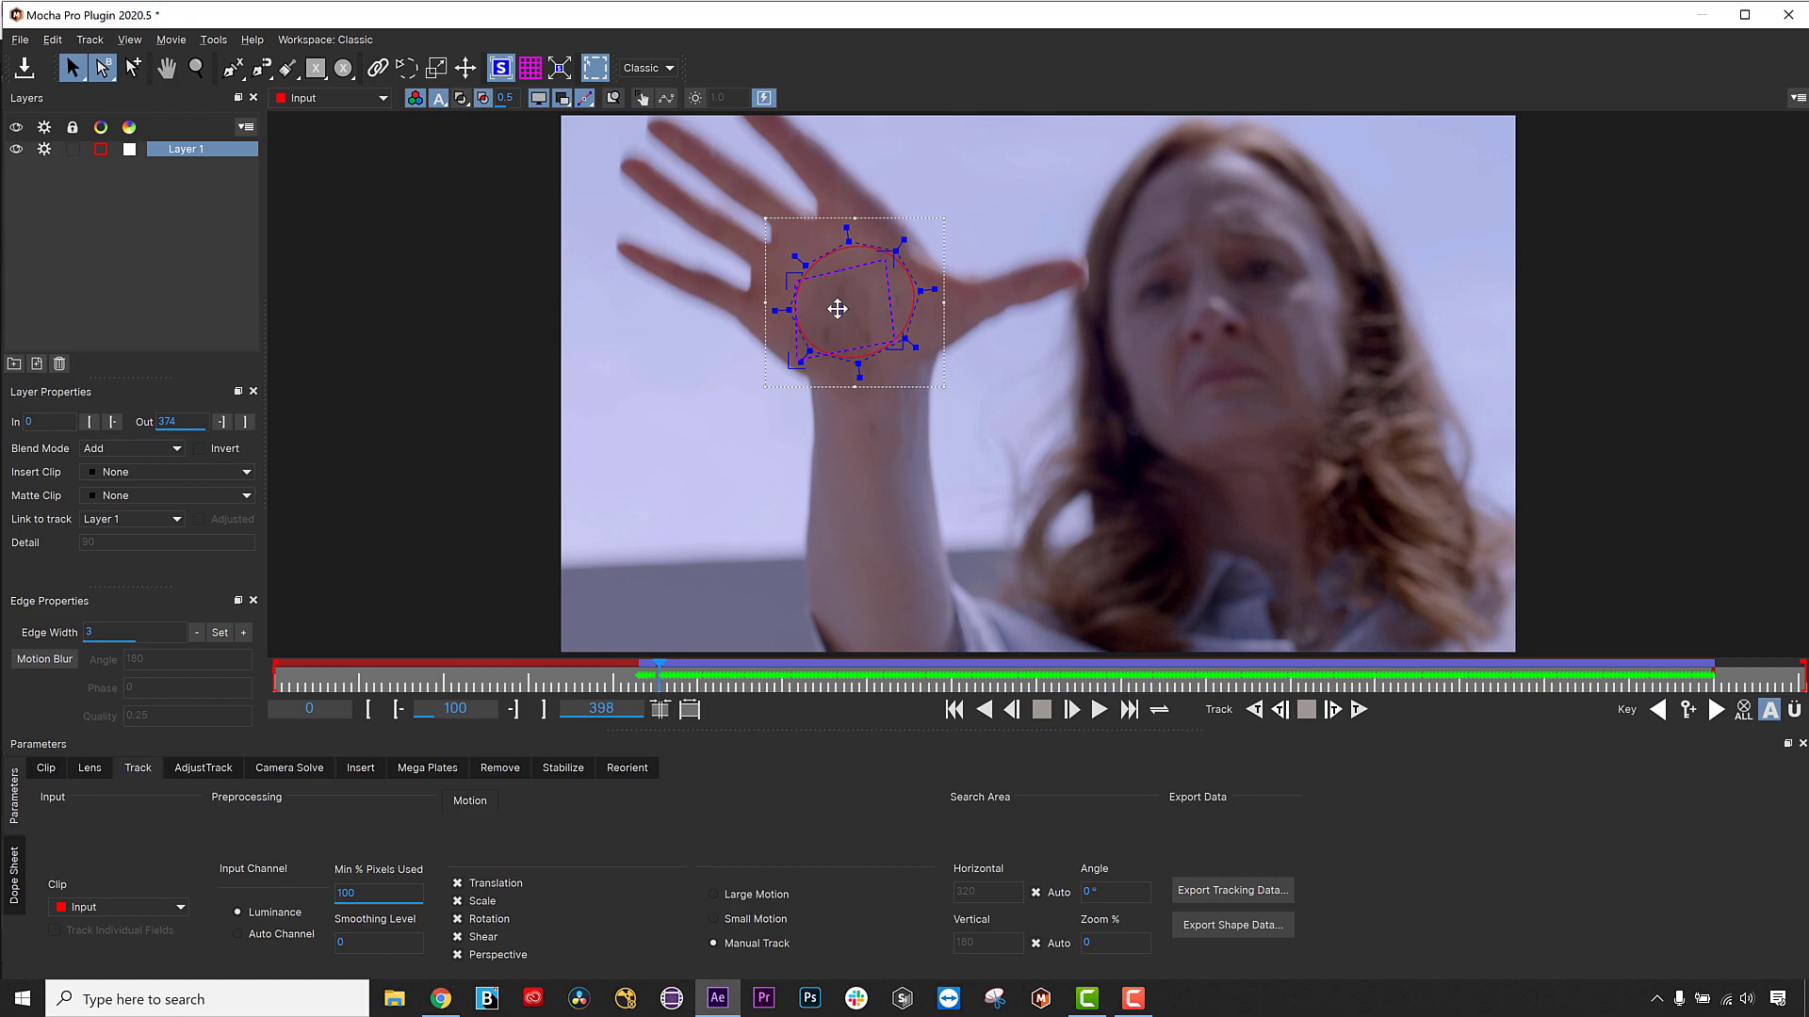
left_click_drag(837, 302, 836, 292)
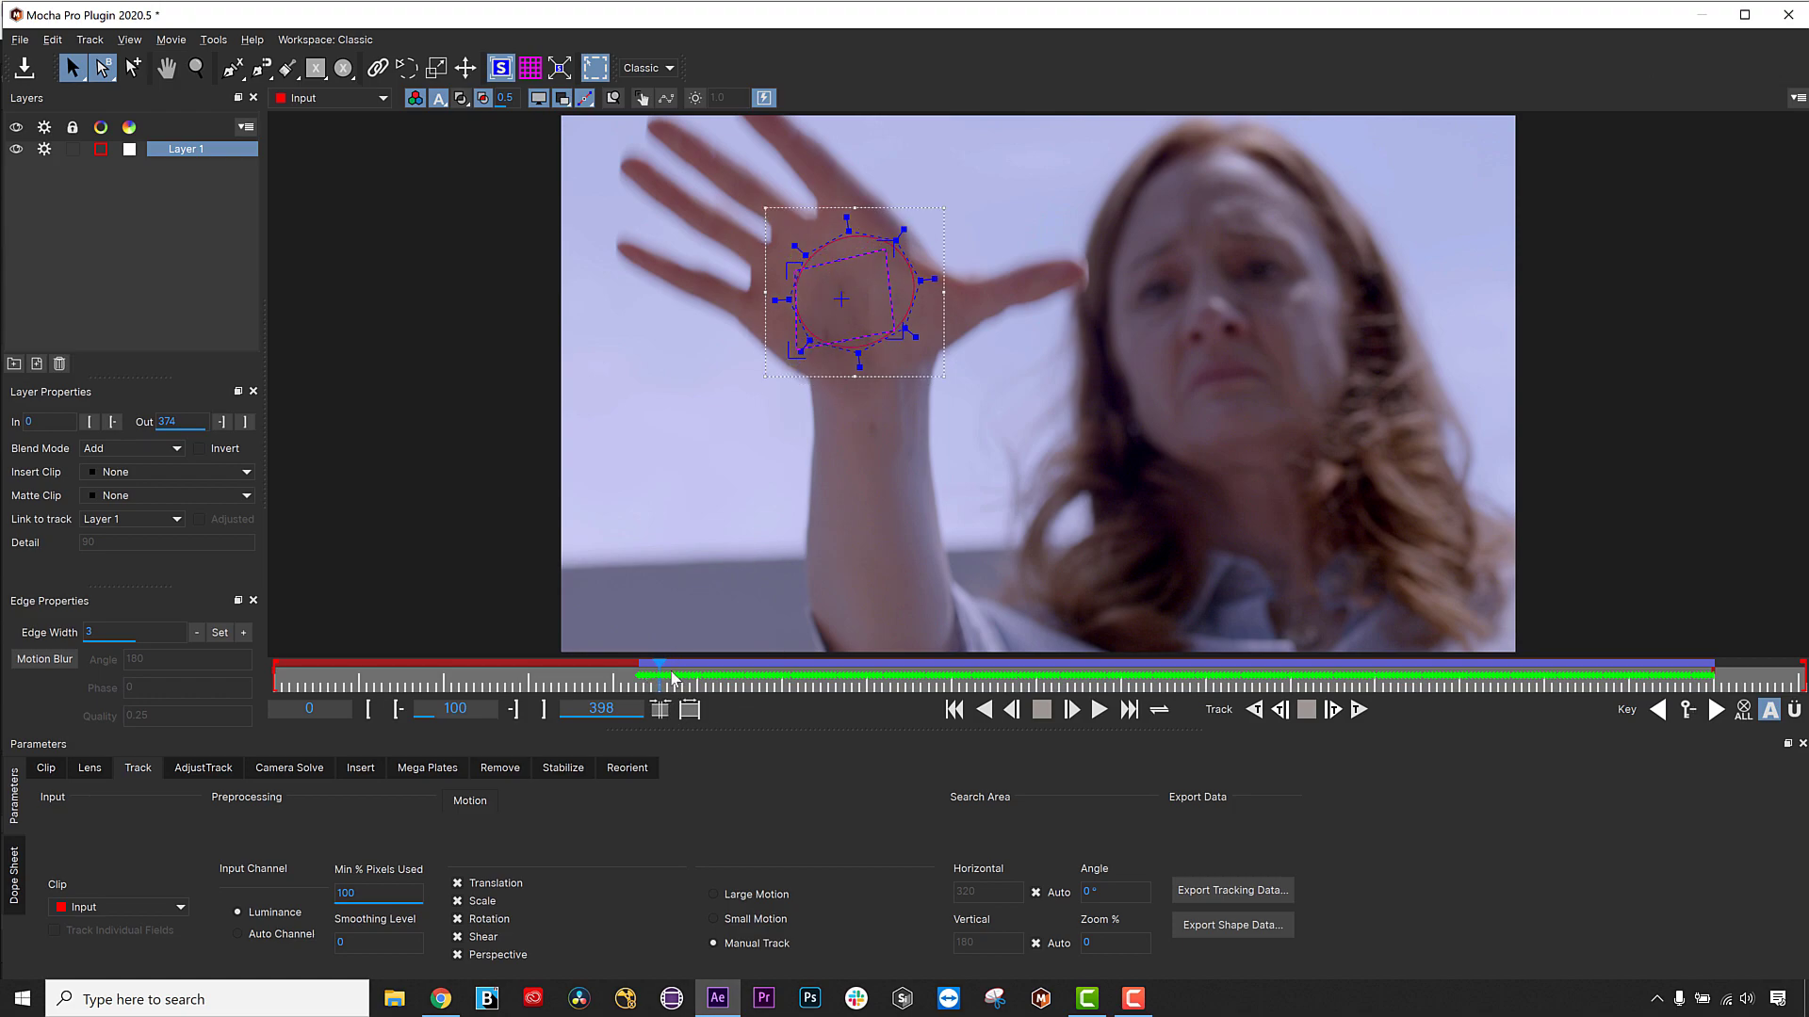
Scrub through the palm track to frame 200 and rename Layer 1 to "hand track".
left_click_drag(659, 669, 1043, 686)
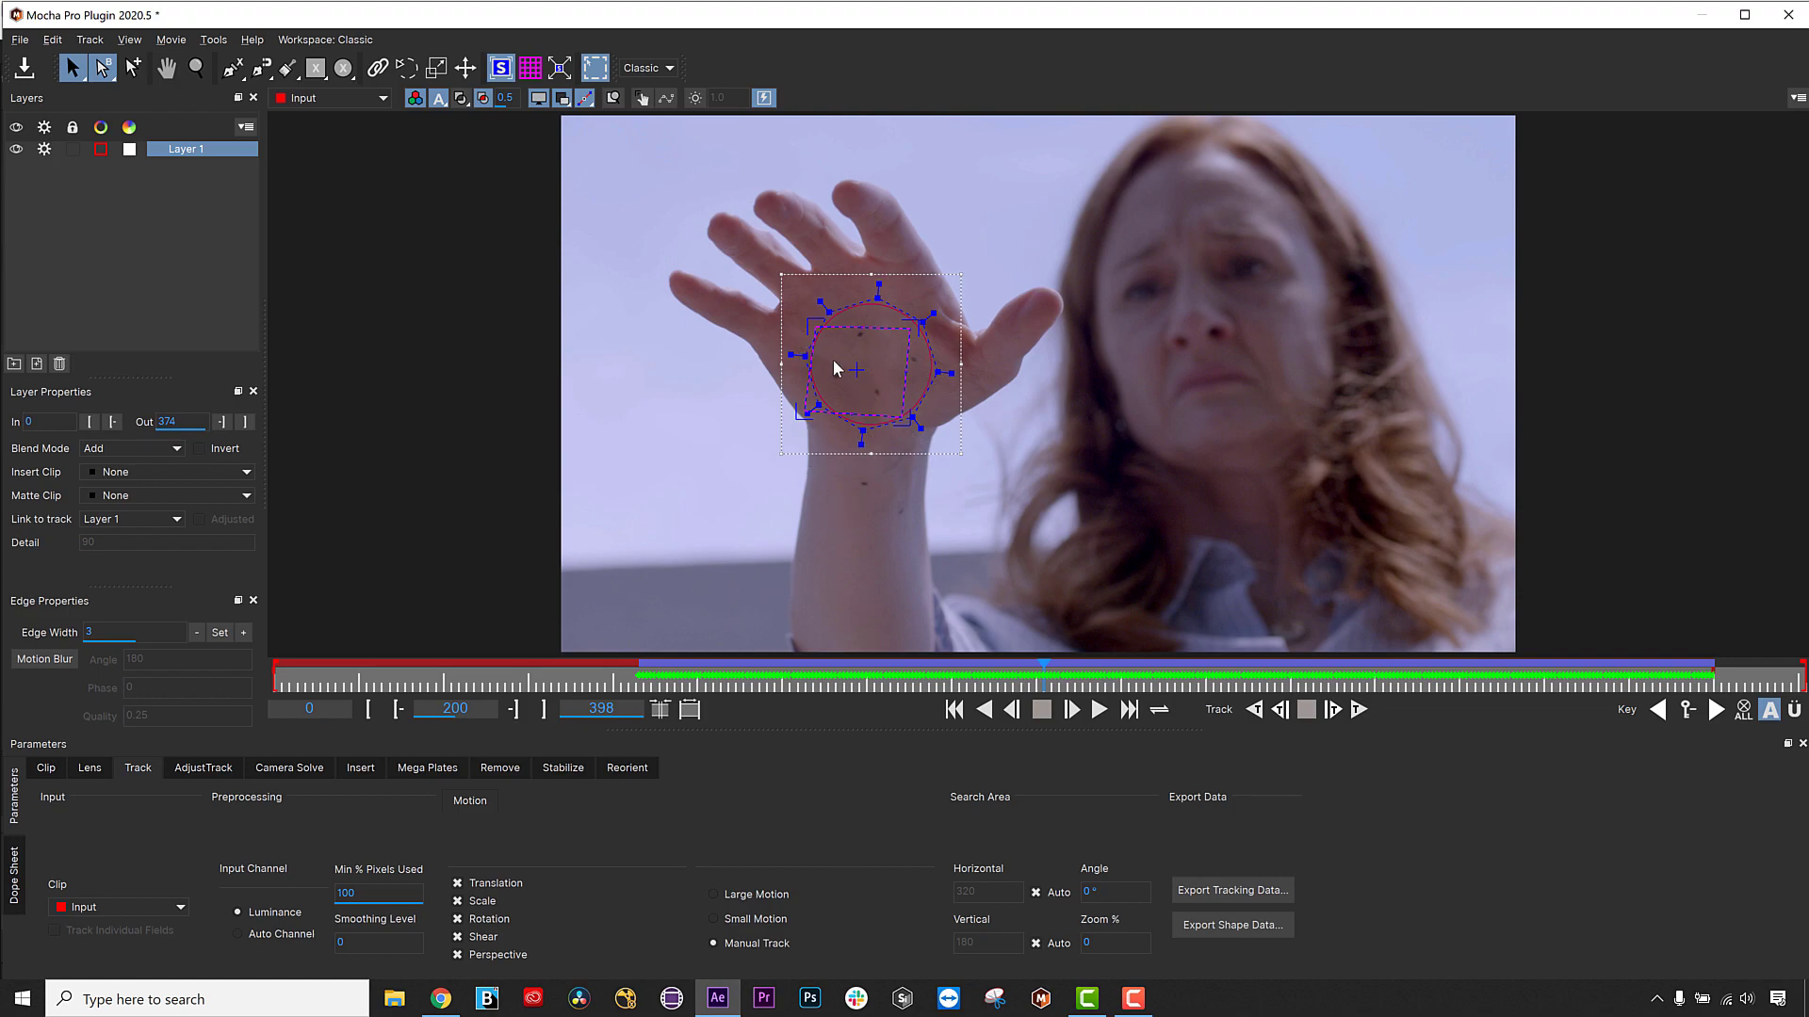
double_click(189, 149)
type("hand track")
At frame 200, draw a tall elliptical spline on the forearm below the wrist and shift it to sit over the arm.
left_click(346, 71)
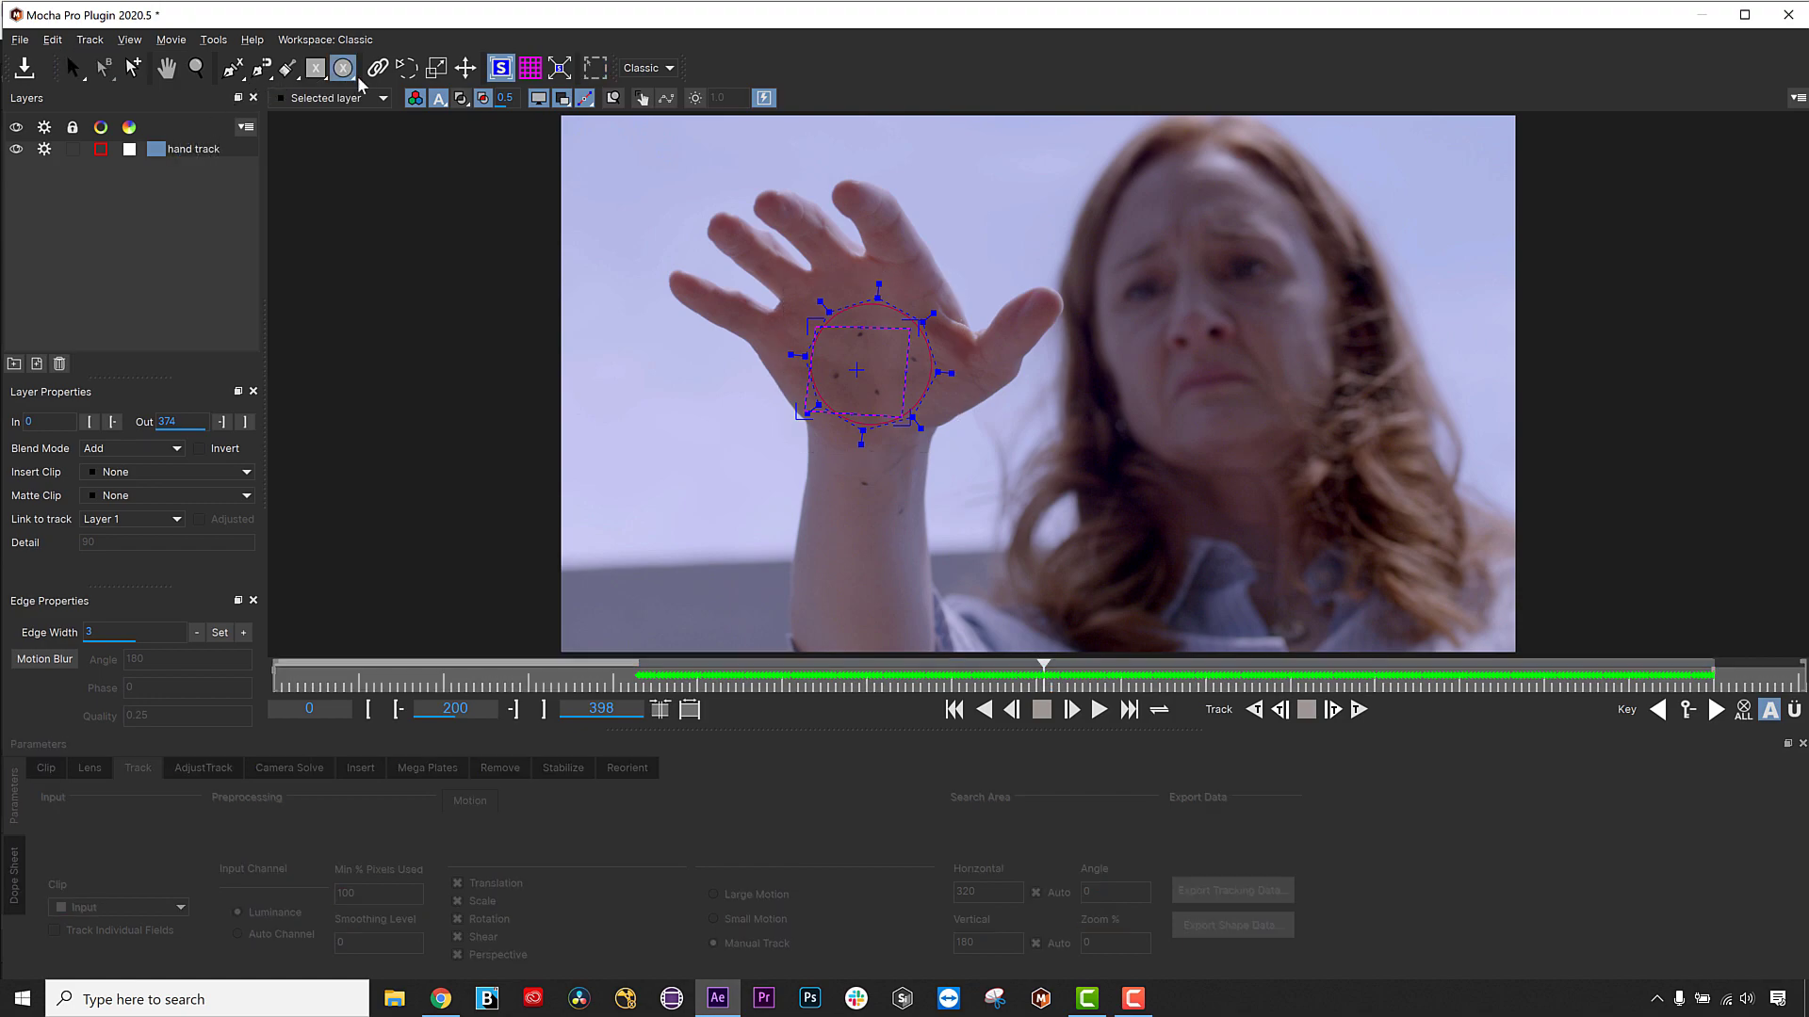
left_click_drag(858, 403, 934, 684)
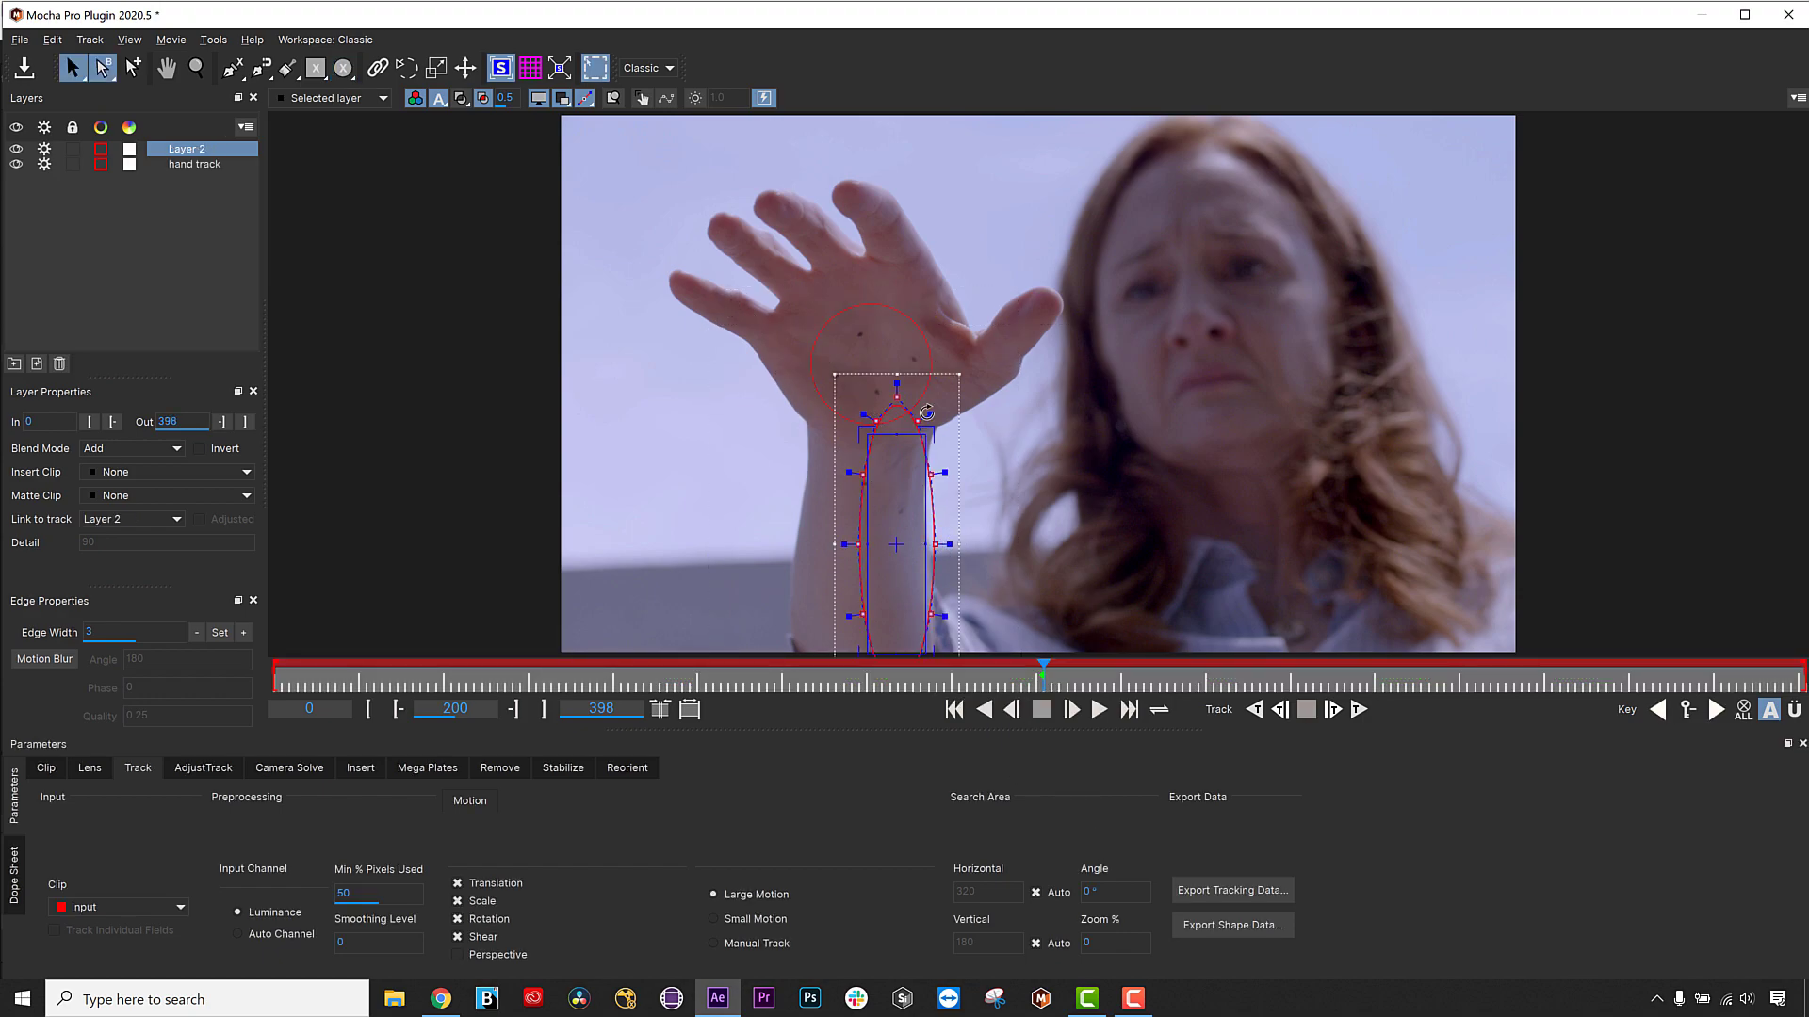
left_click_drag(907, 405, 888, 429)
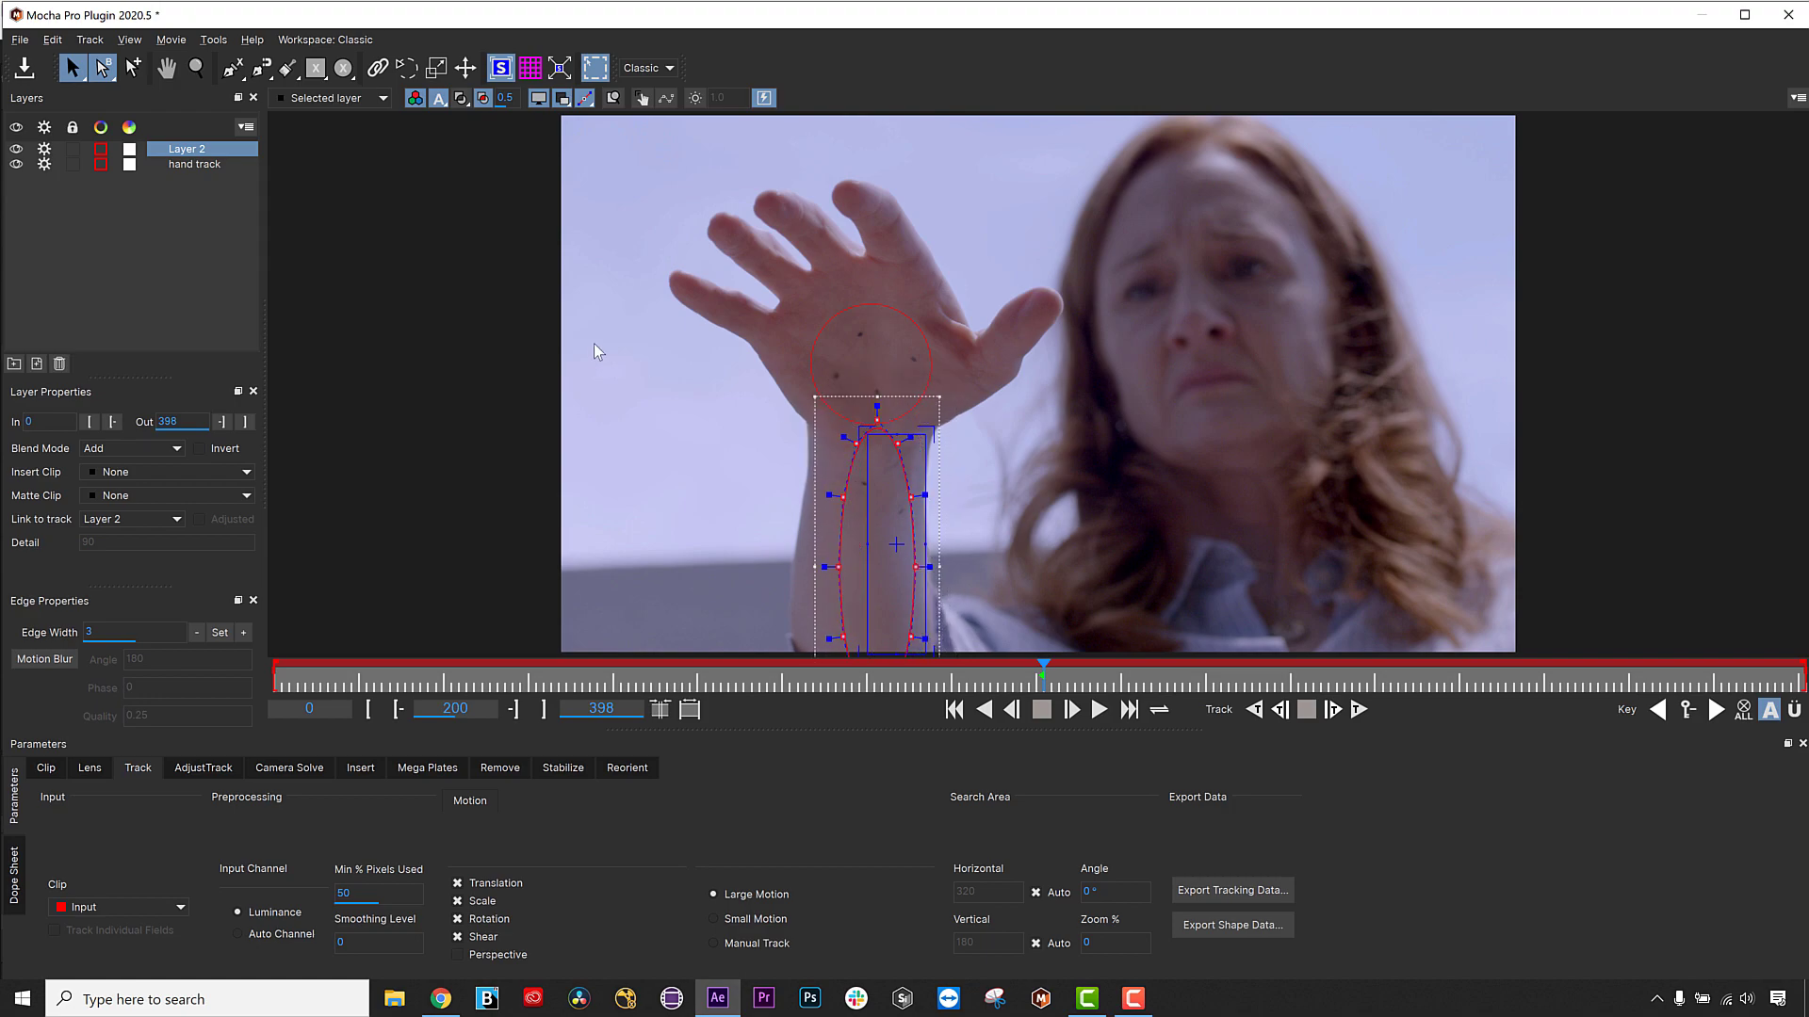
Rename Layer 2 to "arm shape", link it to the hand track, and scrub the shot to check how it follows.
double_click(193, 149)
type("arm shape")
left_click(133, 518)
left_click(113, 567)
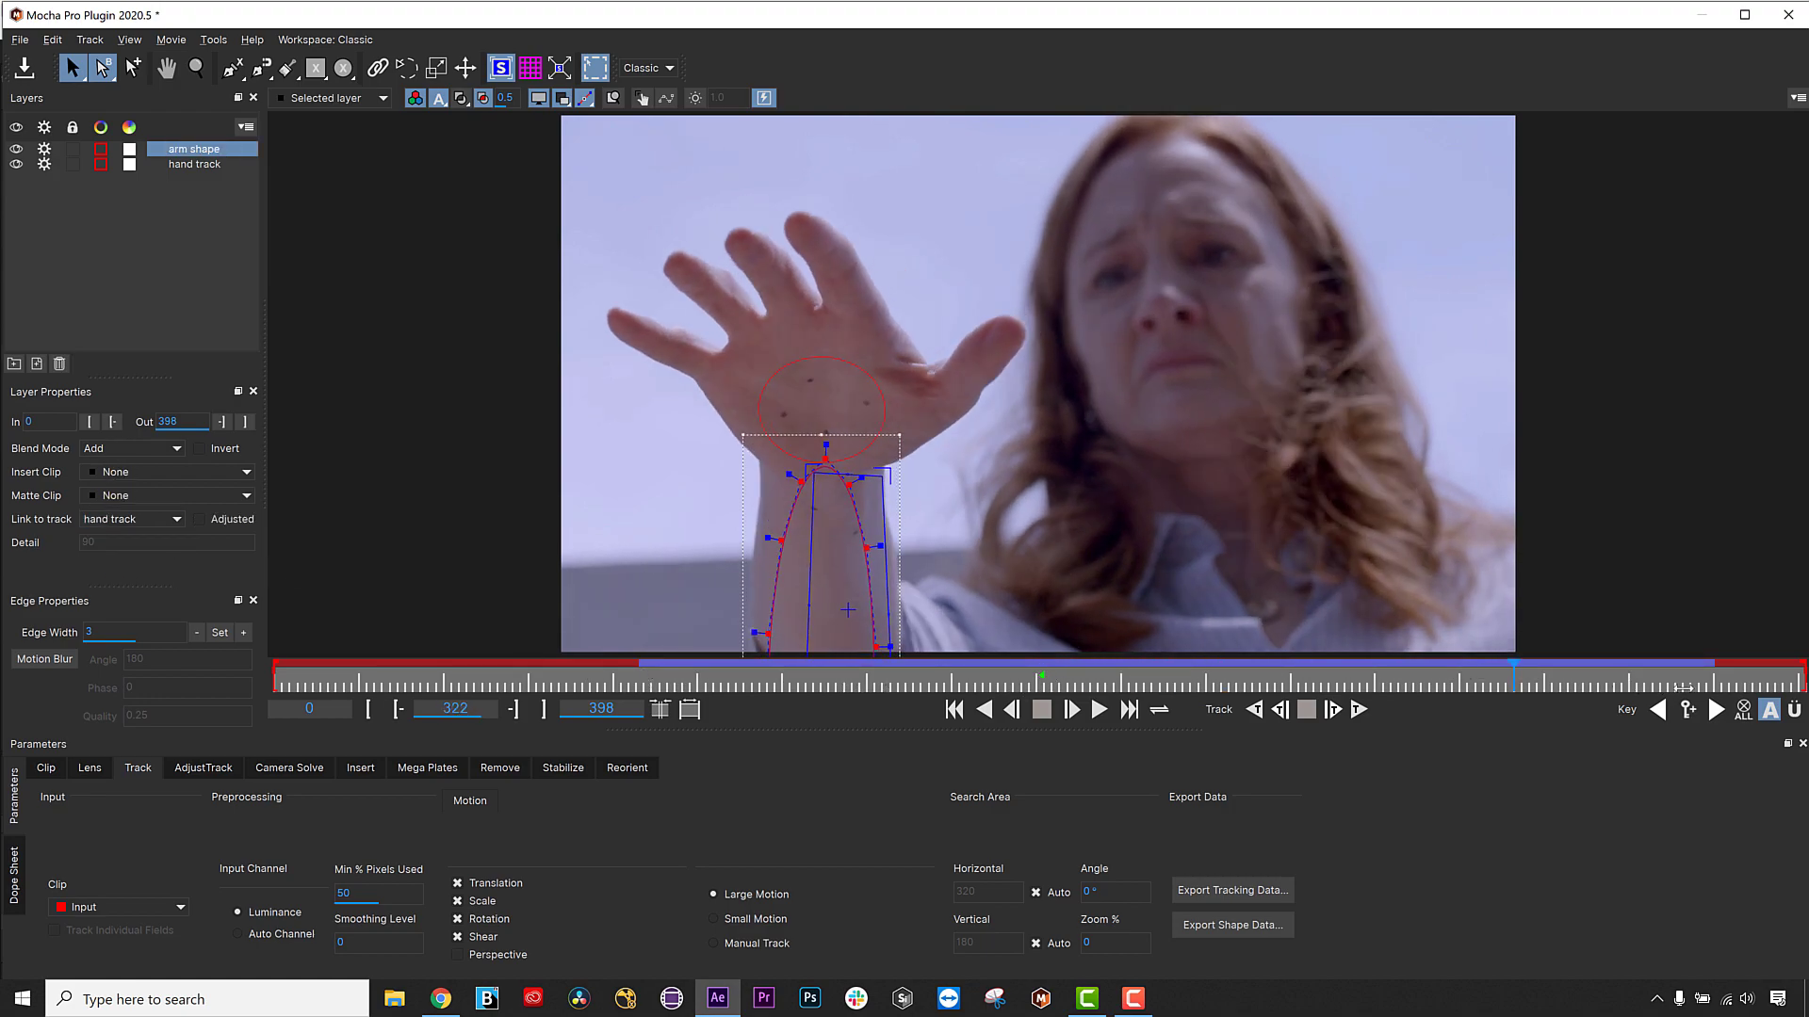
left_click_drag(984, 676, 1305, 664)
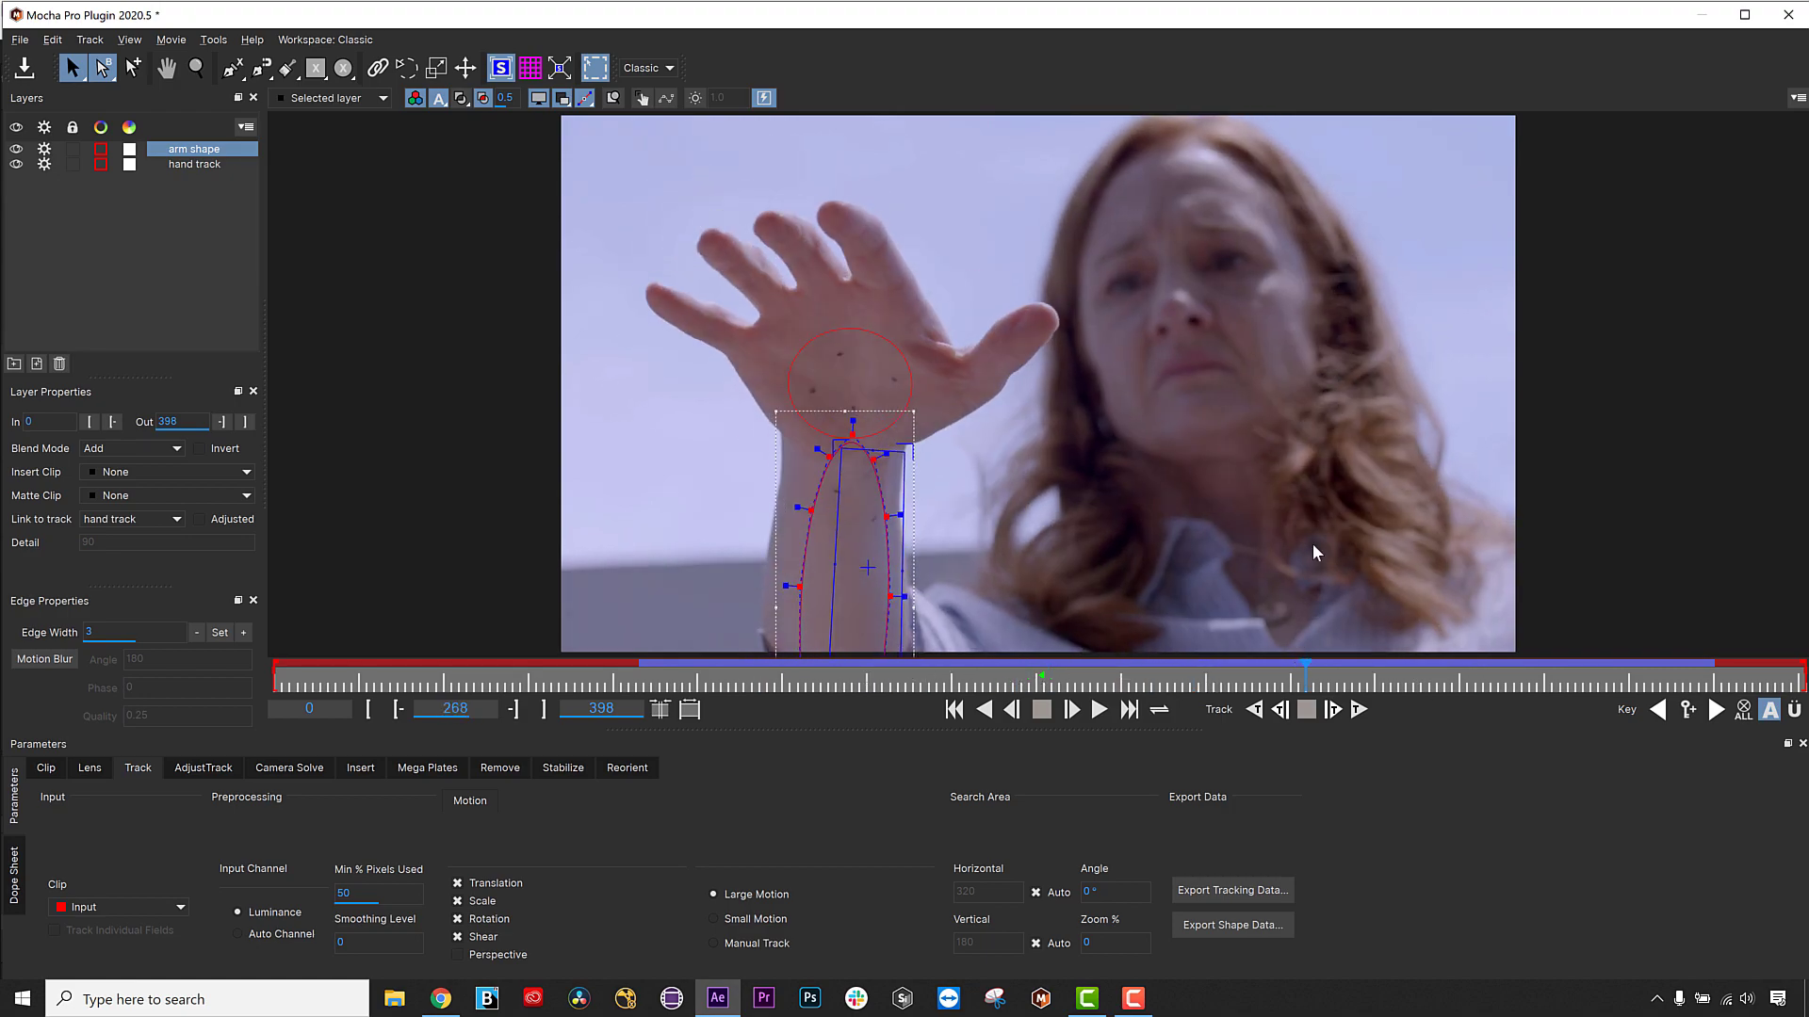
Close Mocha Pro without saving the changes and delete the Mocha Pro 2 effect from the 204_039_010-orig.mov layer.
left_click(1788, 14)
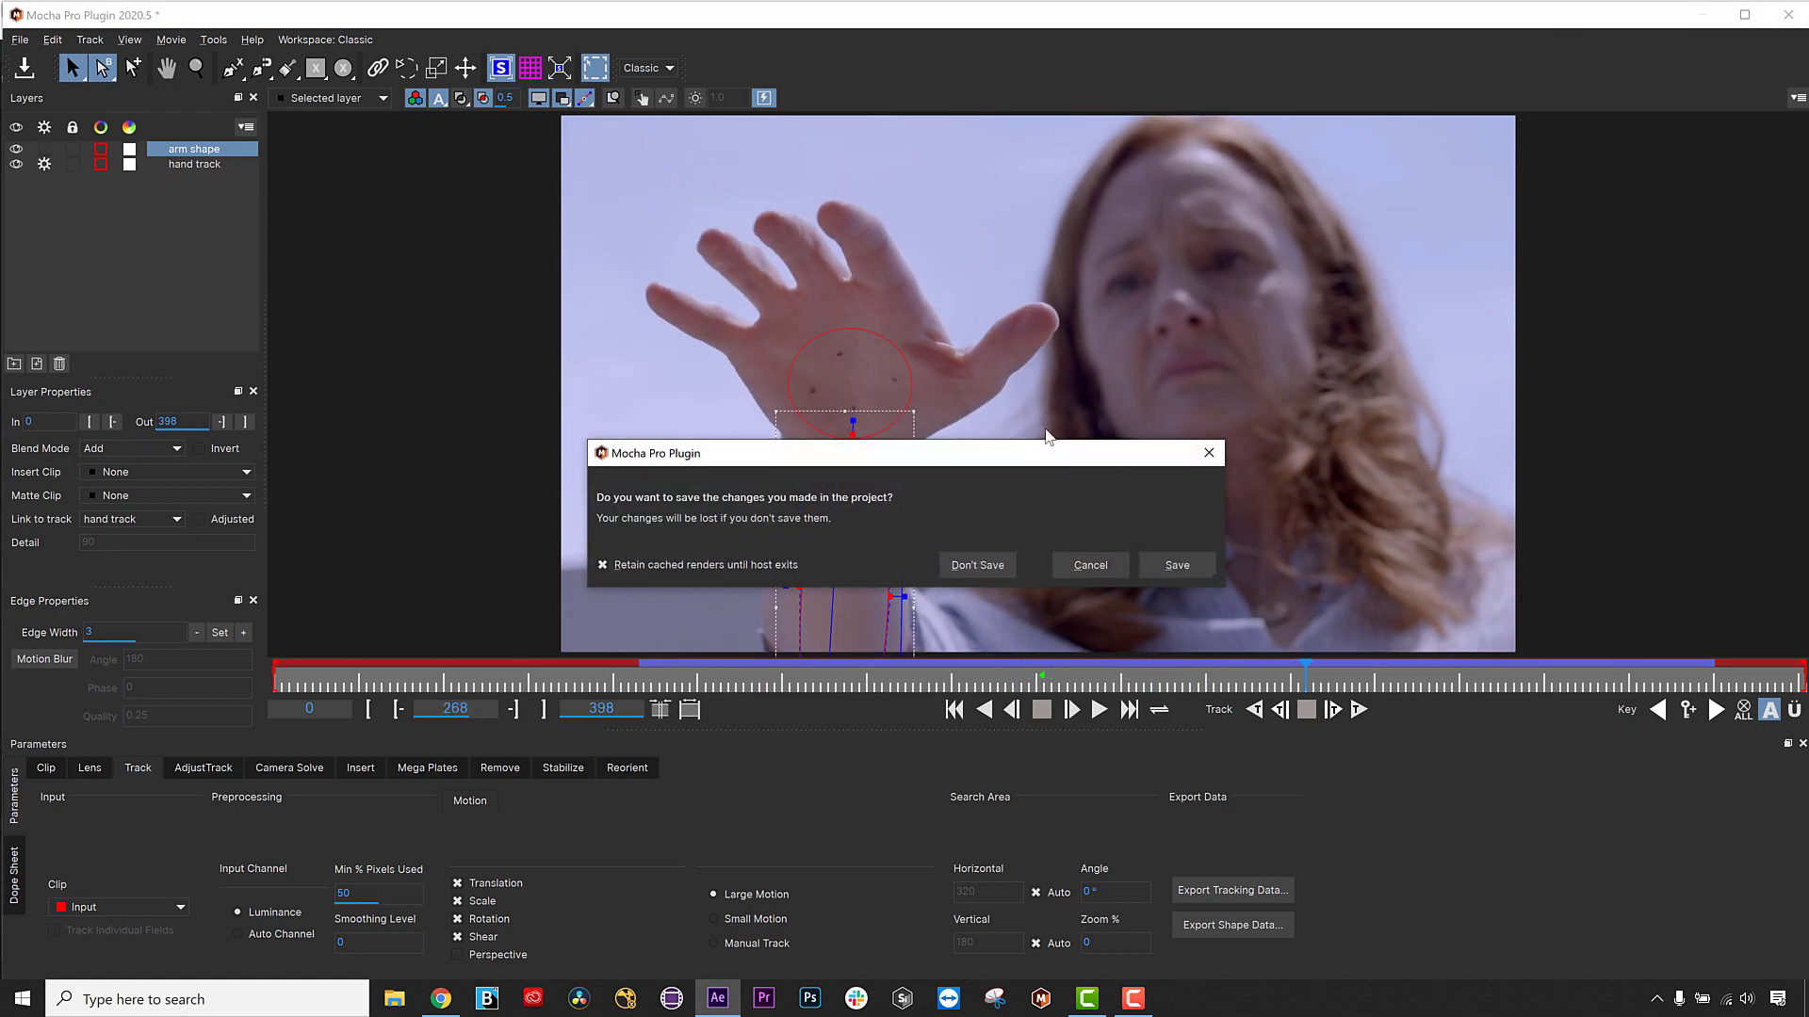
left_click(988, 565)
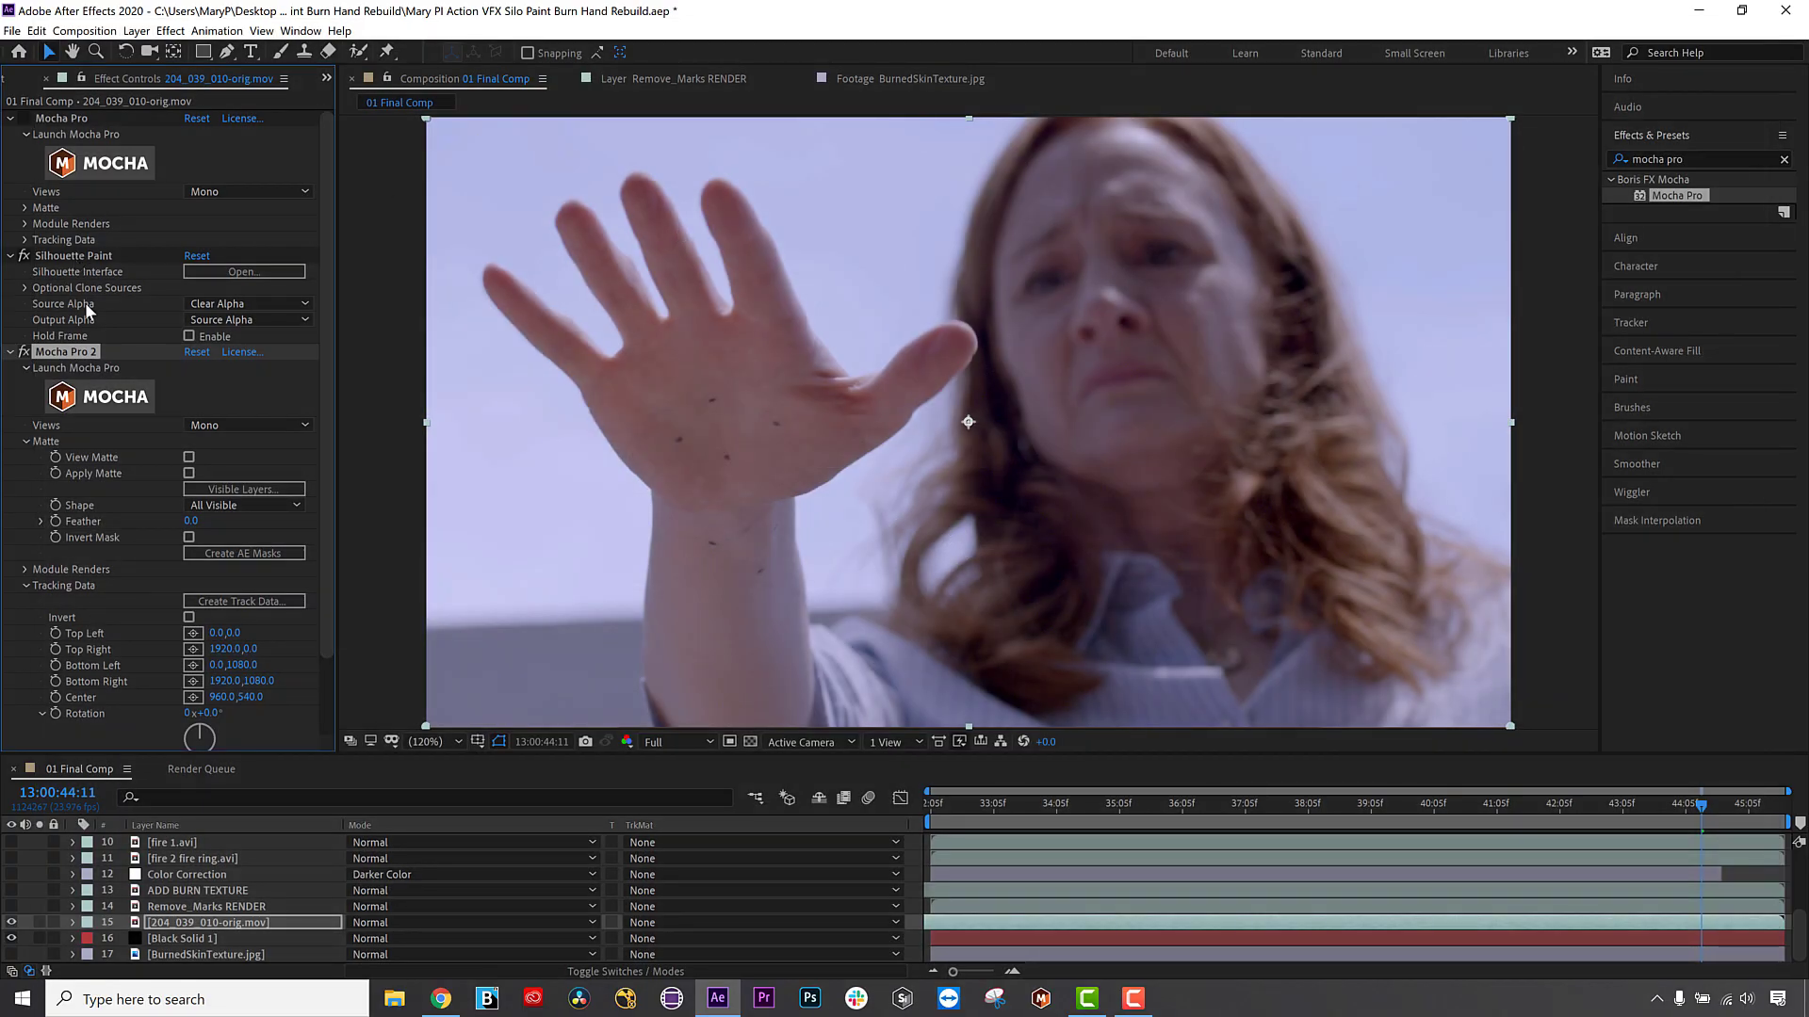
key("Delete")
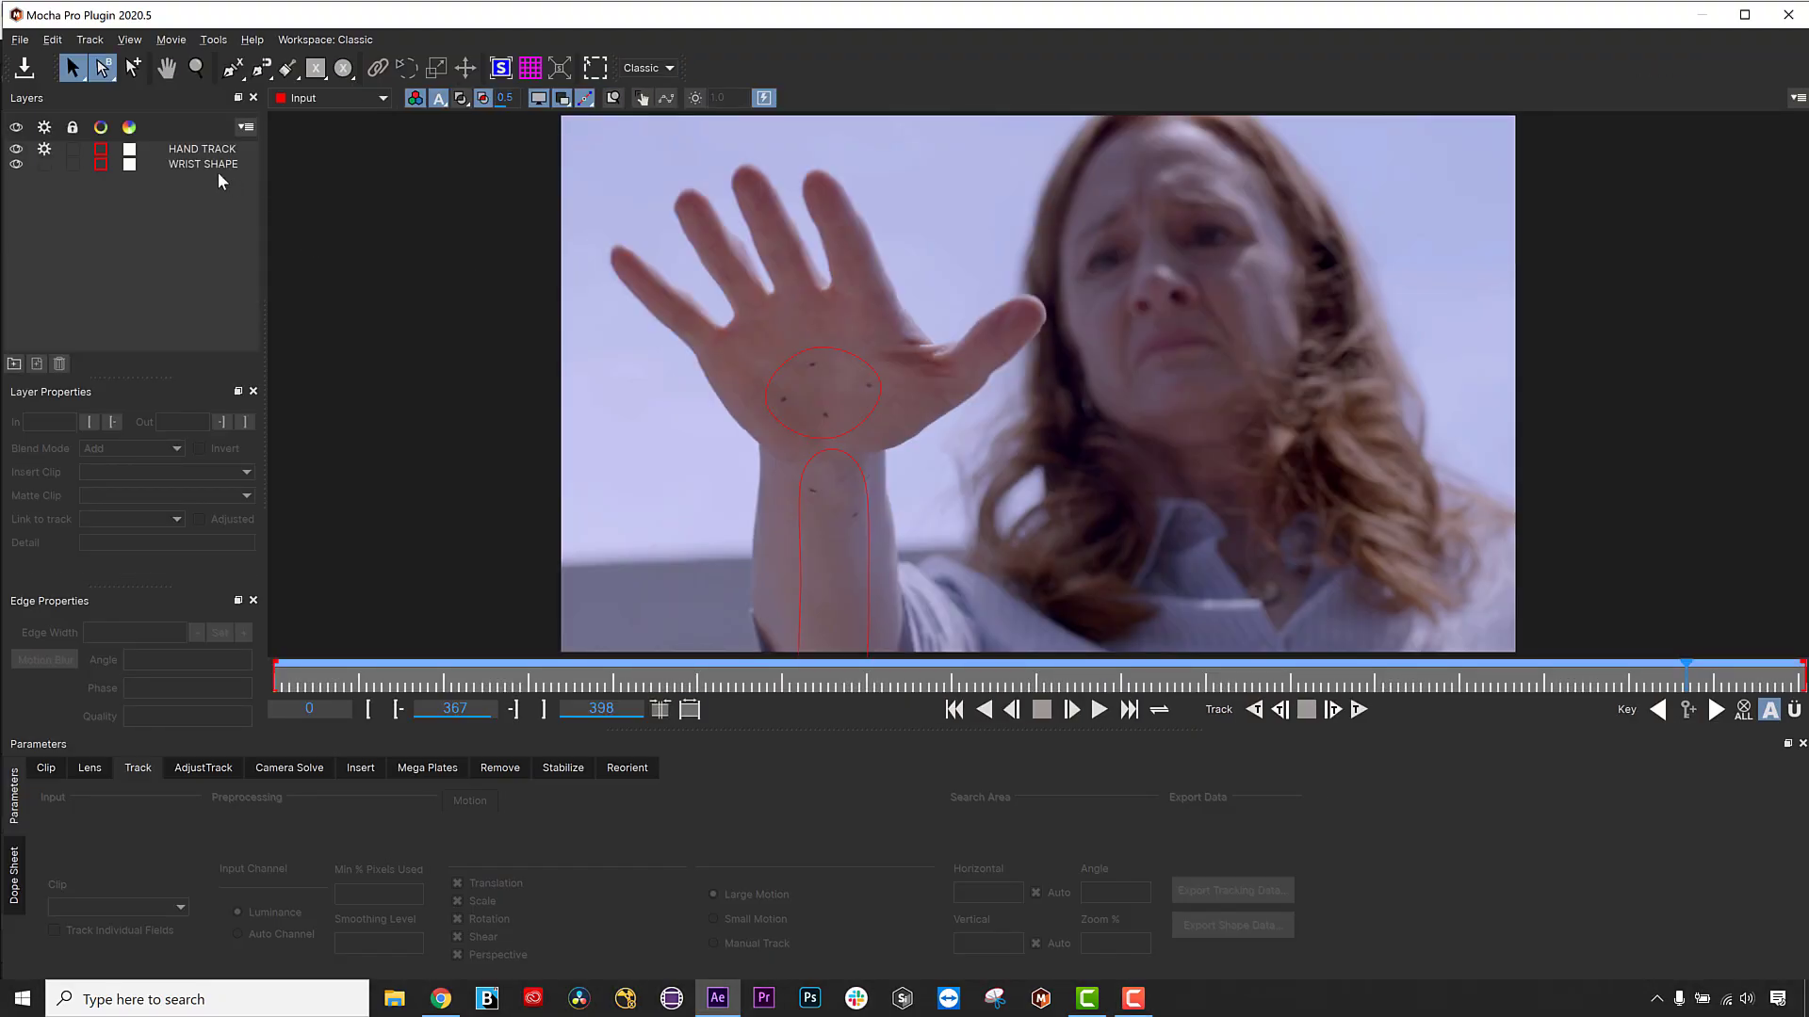
Try exporting the HAND TRACK layer's tracking data from Mocha Pro in the Silhouette corner pin (*.txt) format.
left_click(204, 149)
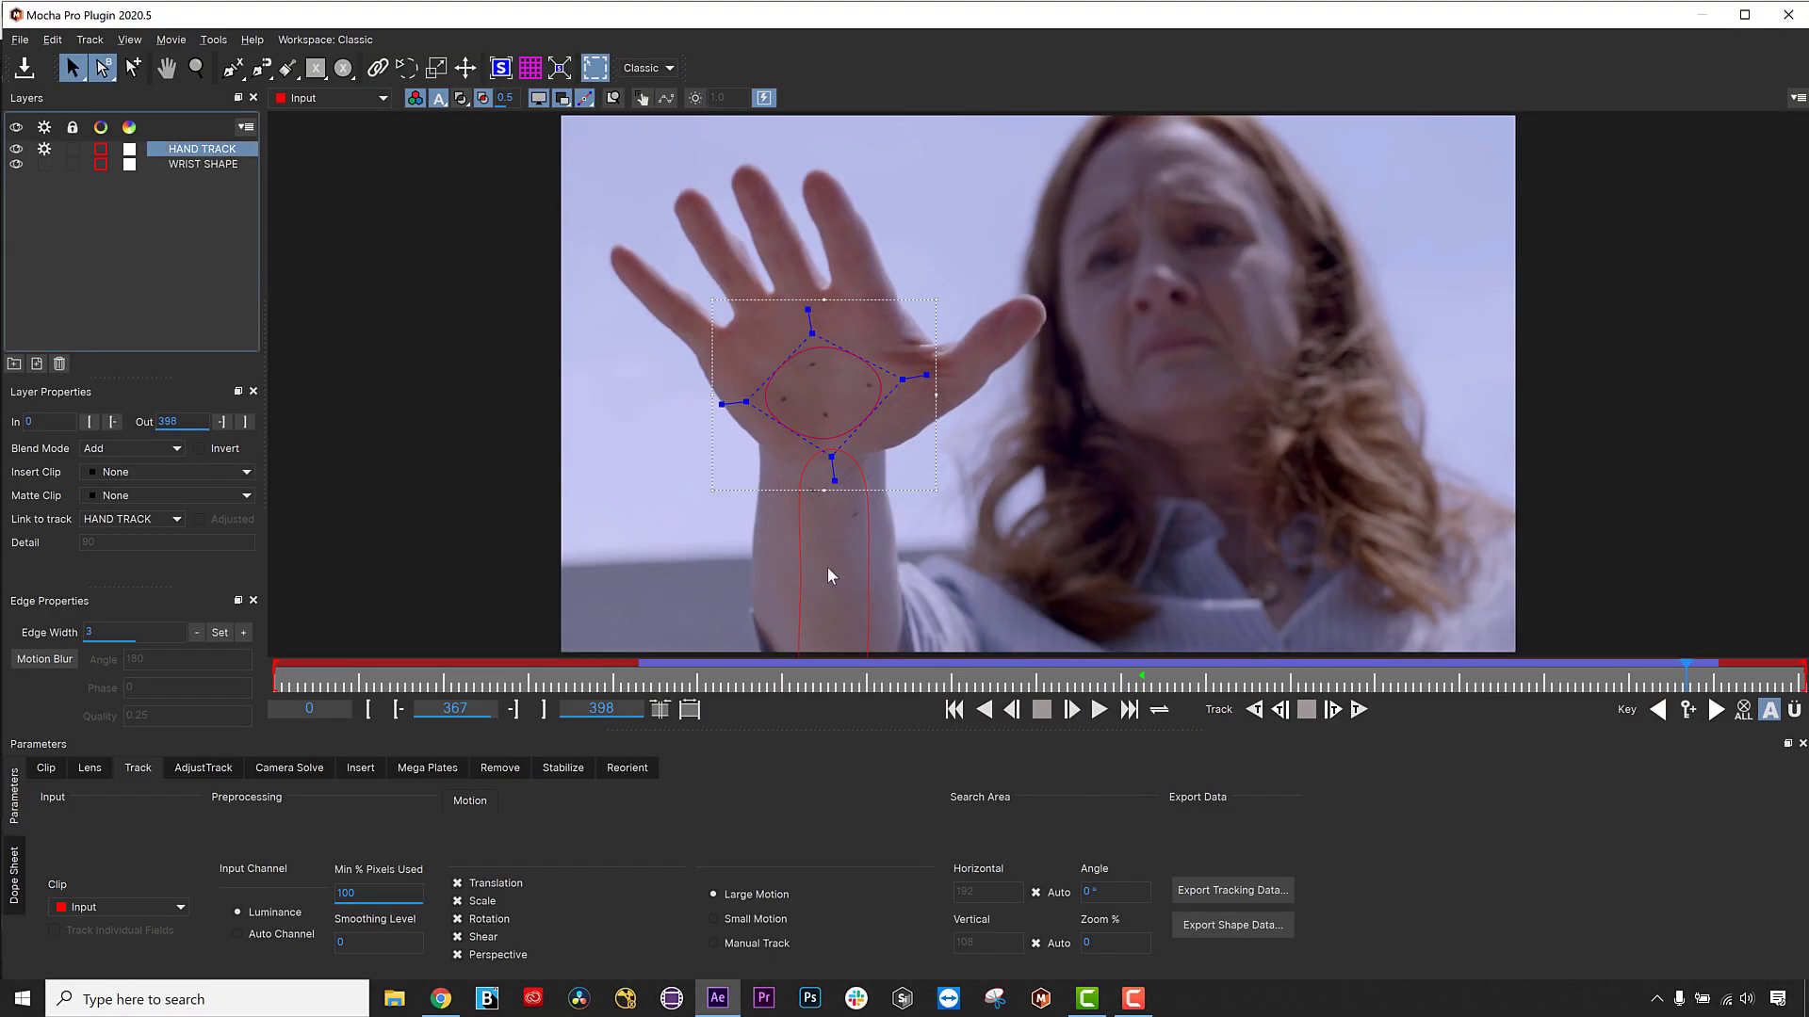
left_click(507, 70)
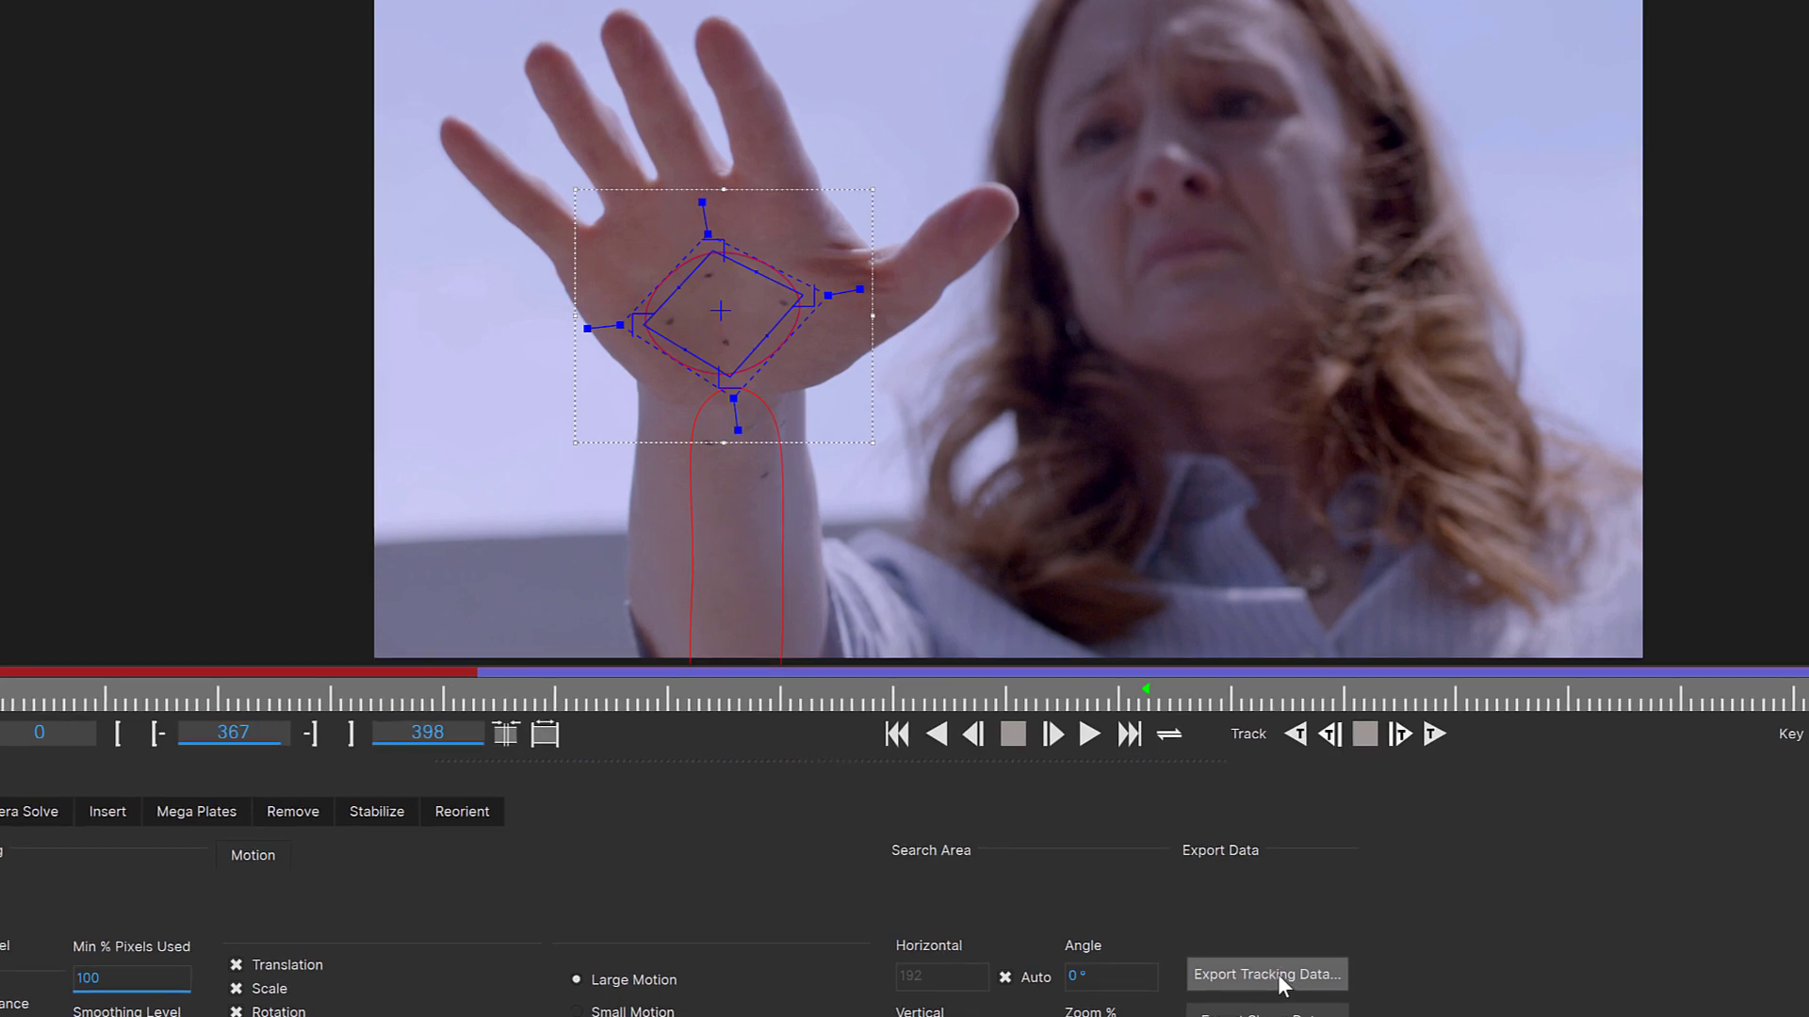
left_click(1277, 974)
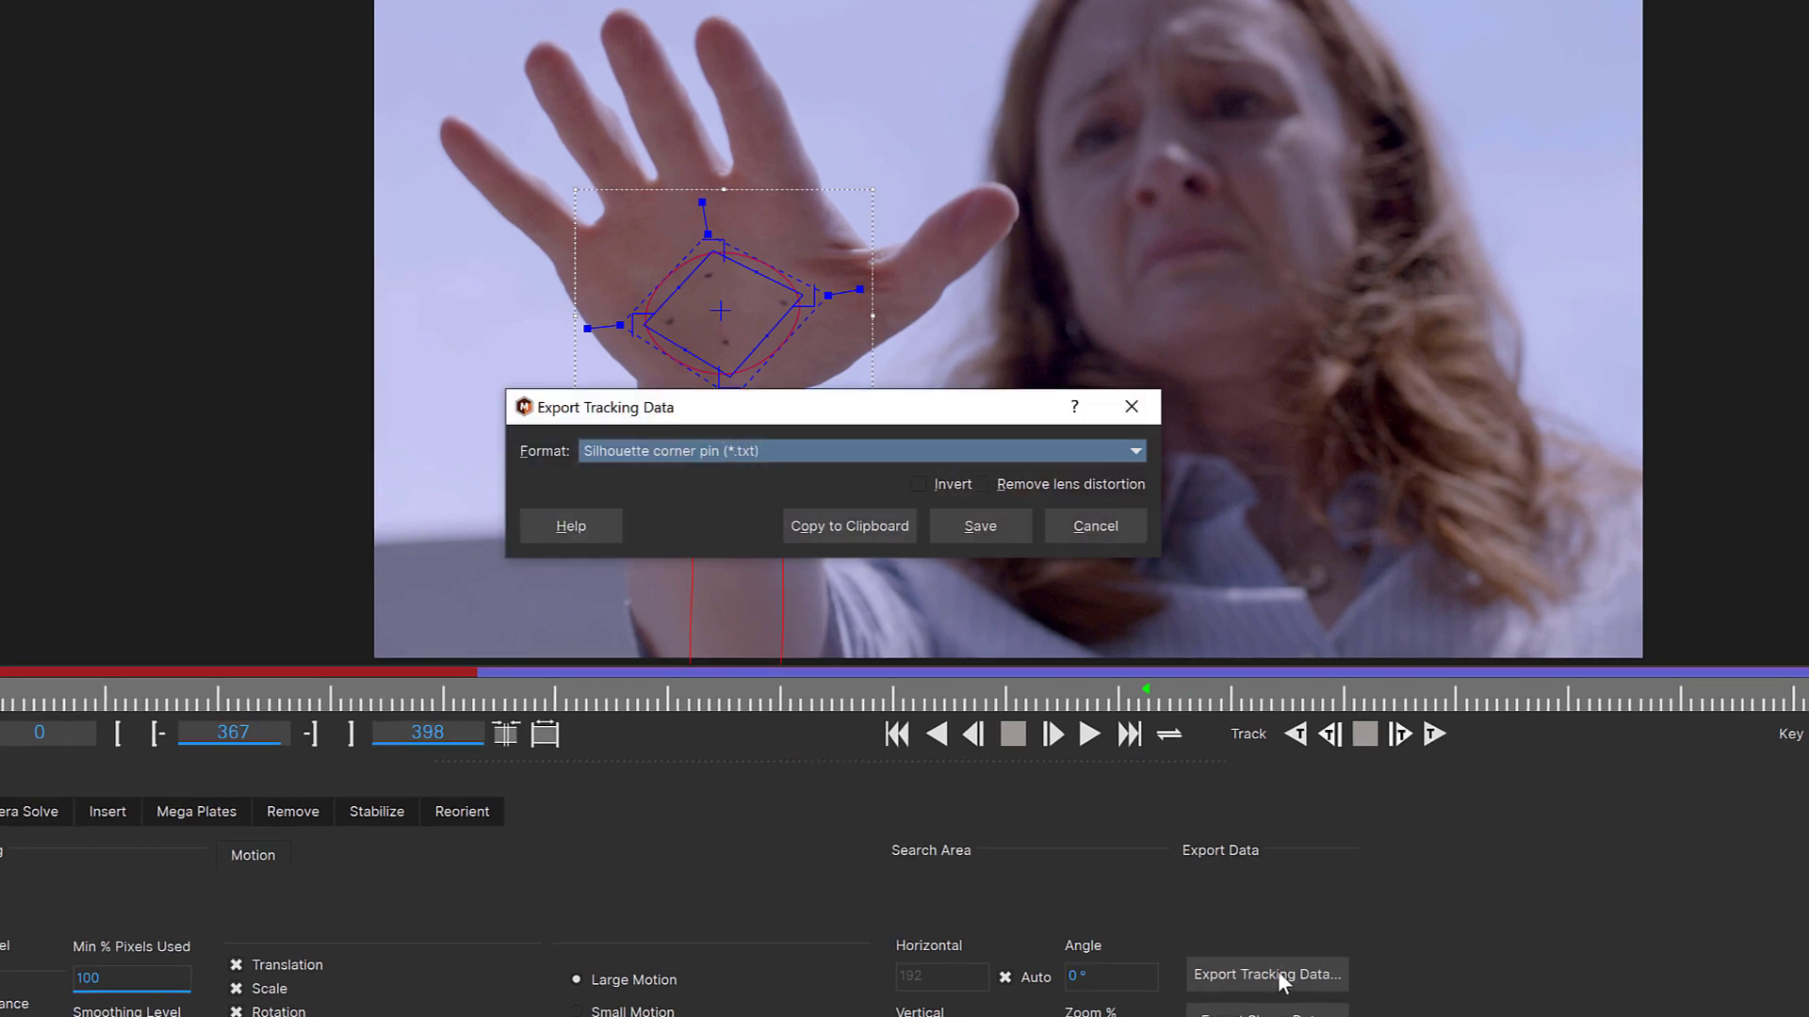
left_click(681, 450)
left_click(677, 651)
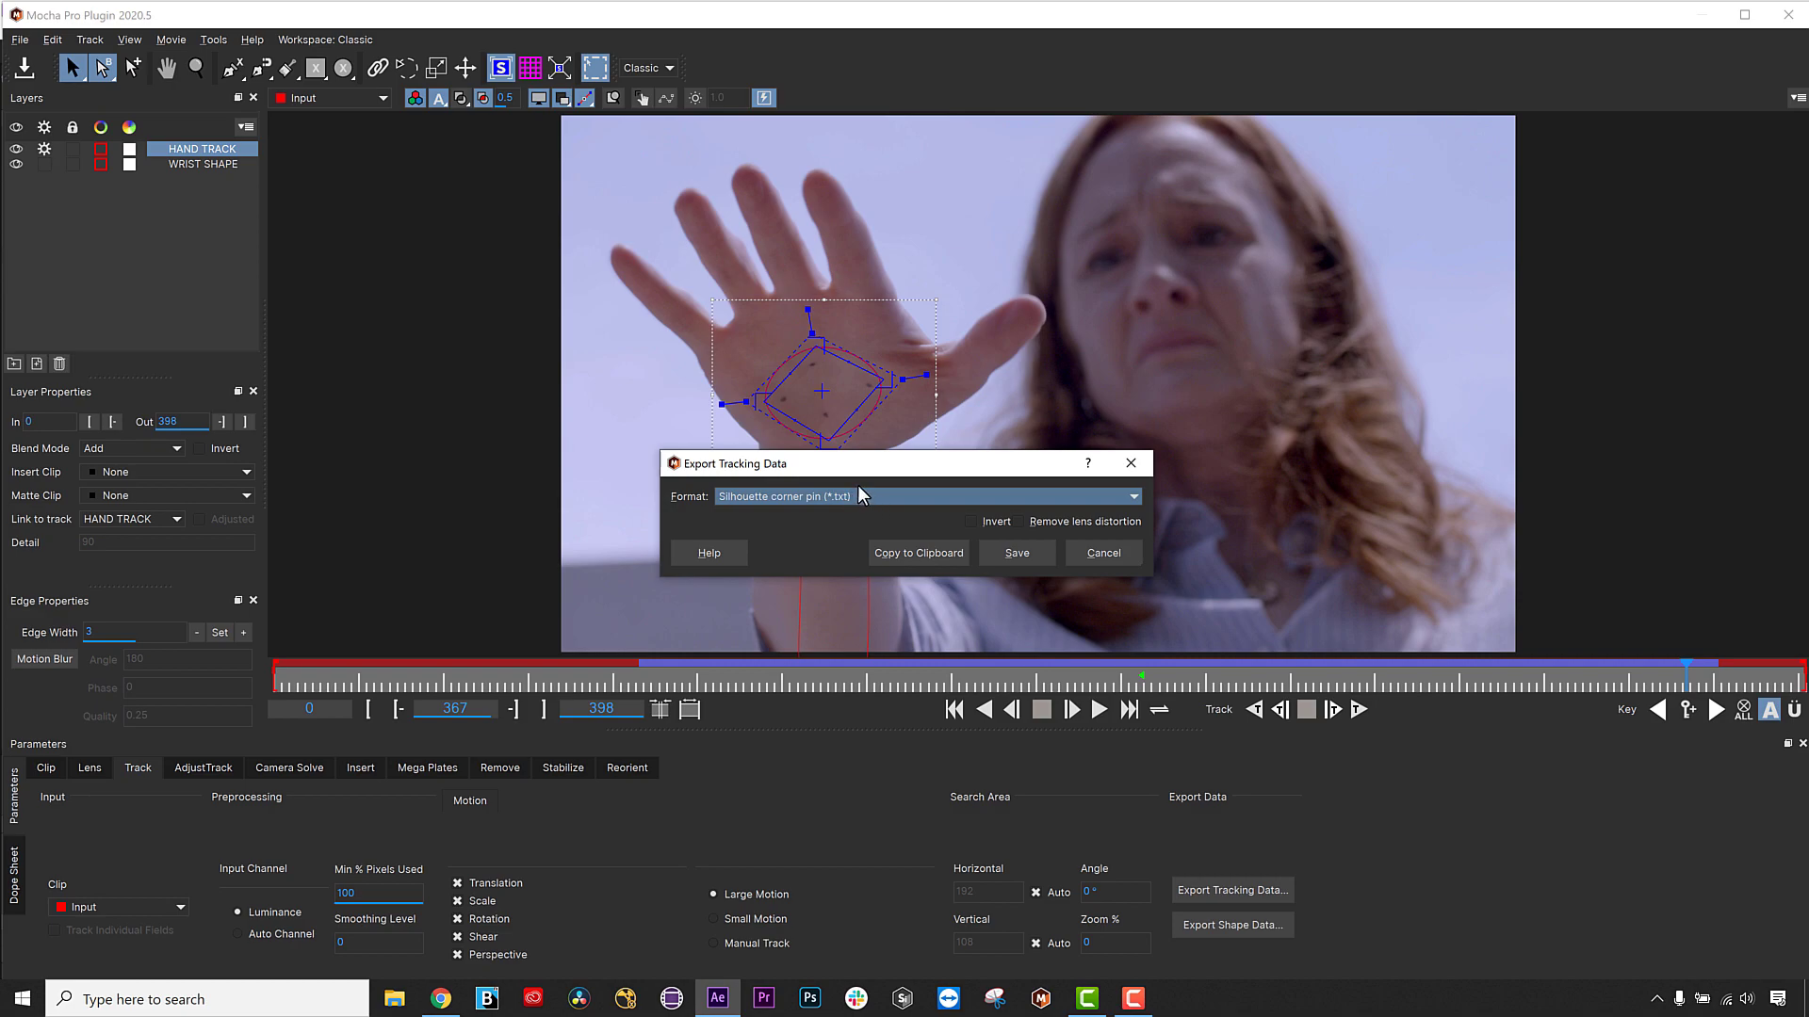
left_click(1016, 553)
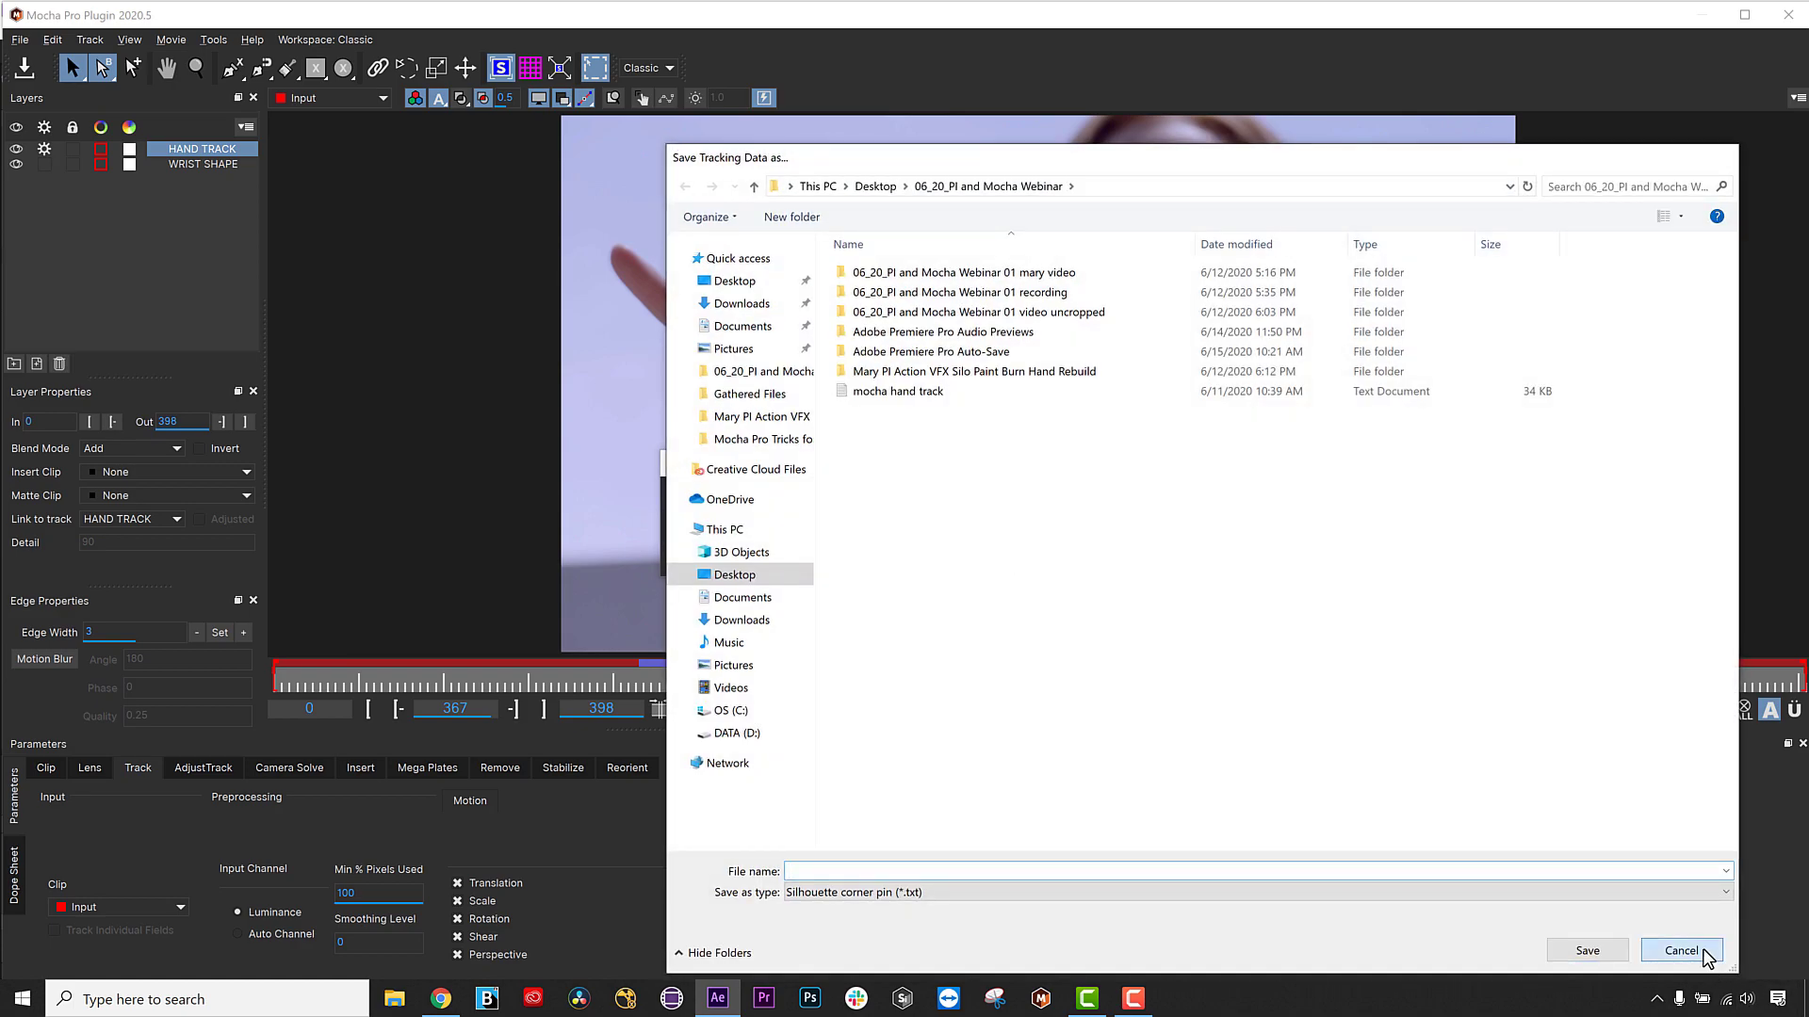
left_click(1682, 951)
left_click(1125, 466)
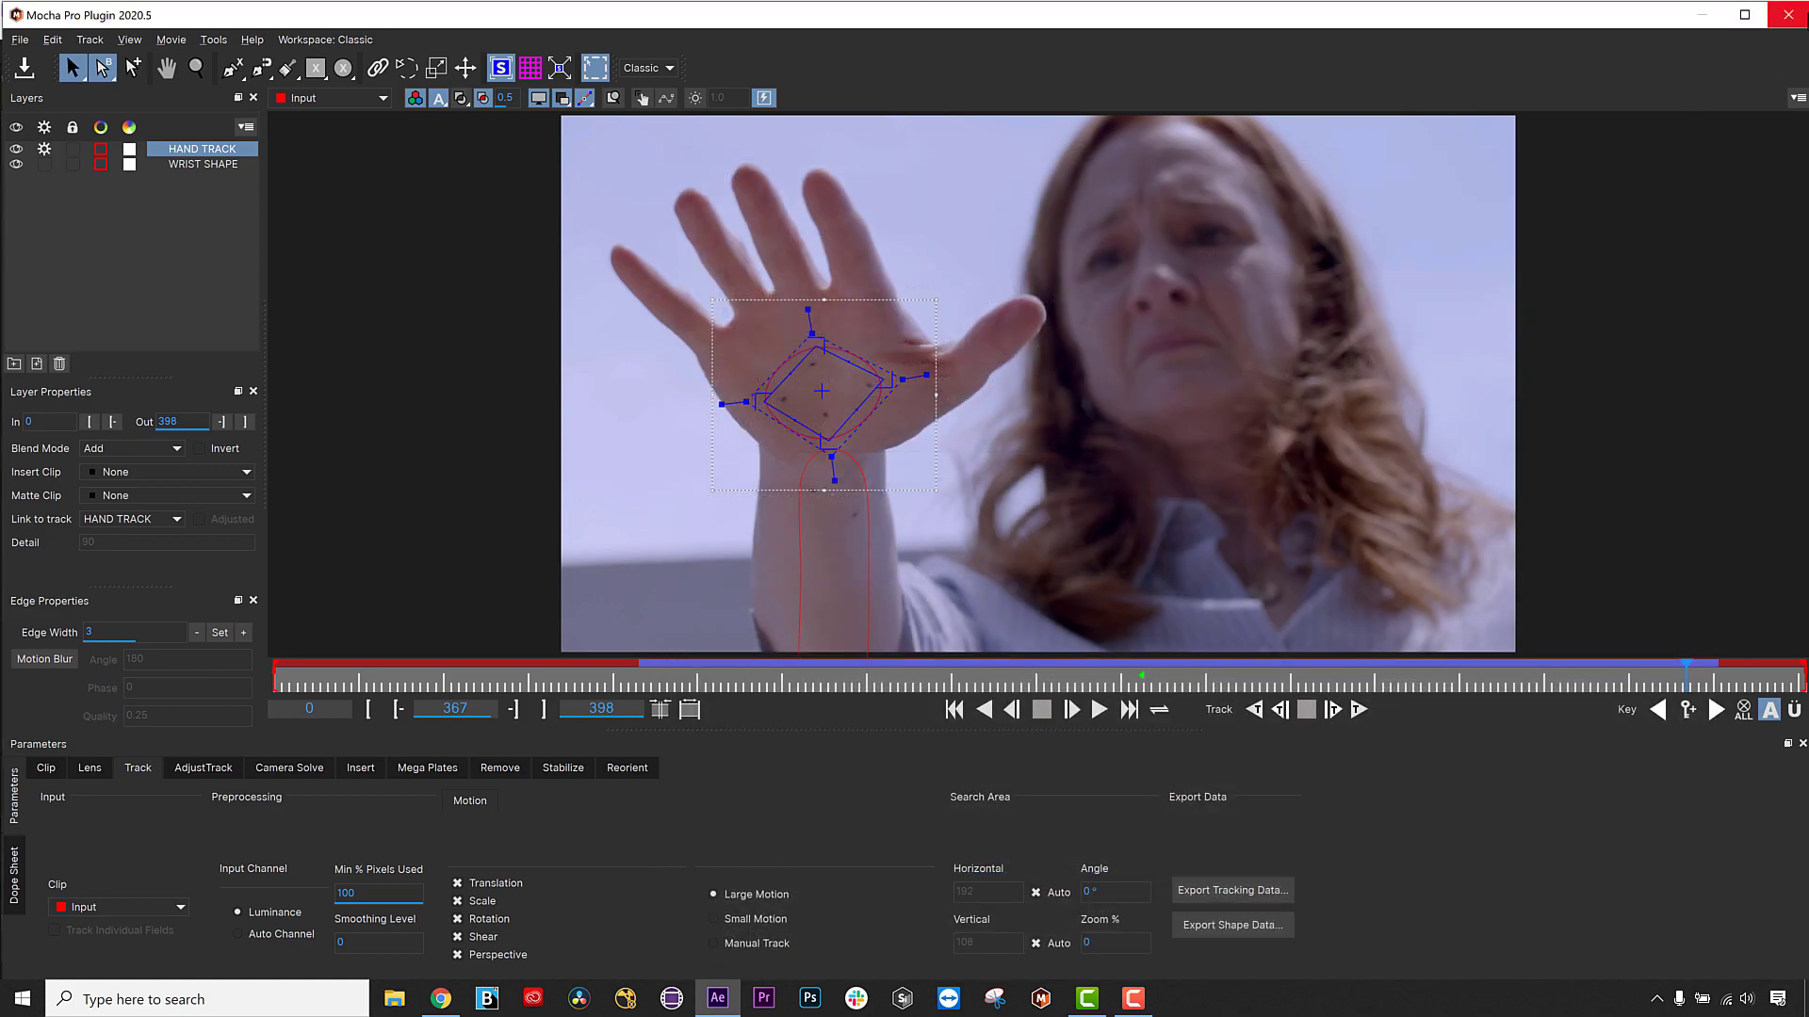
left_click(1801, 21)
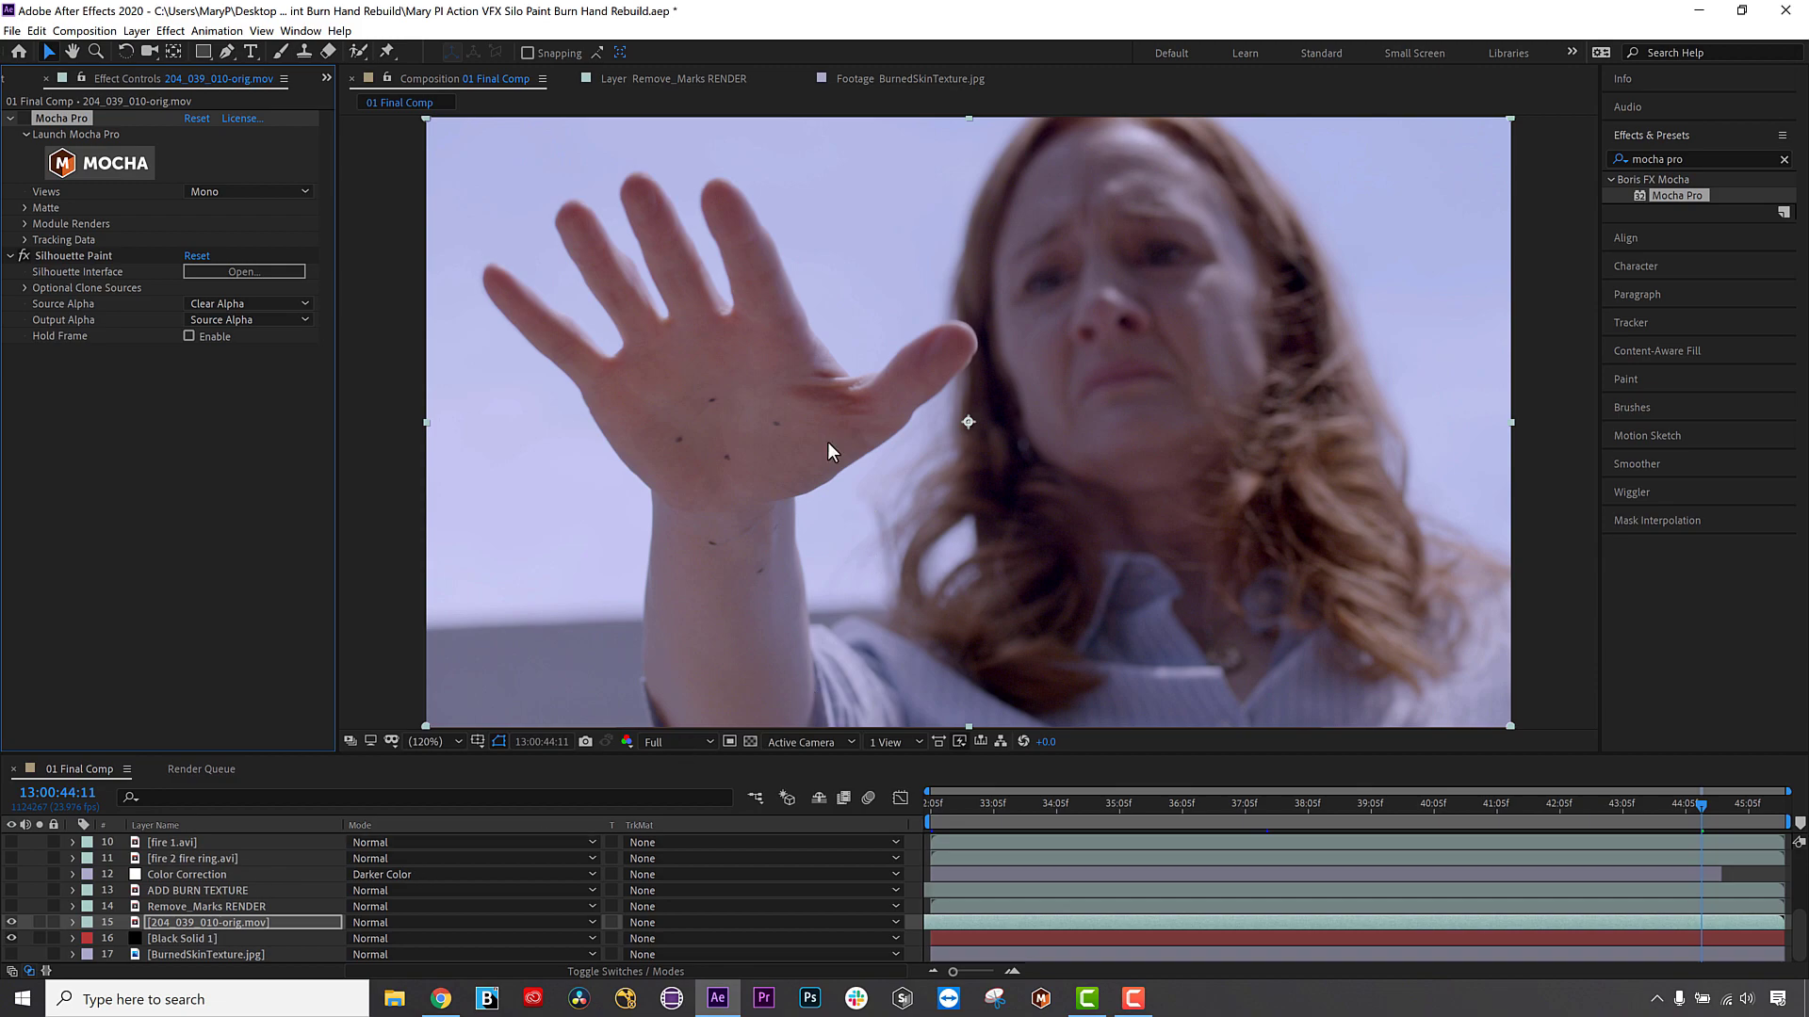
Select the 204_039_010-orig.mov layer and open the interface of its Silhouette Paint effect.
left_click(181, 908)
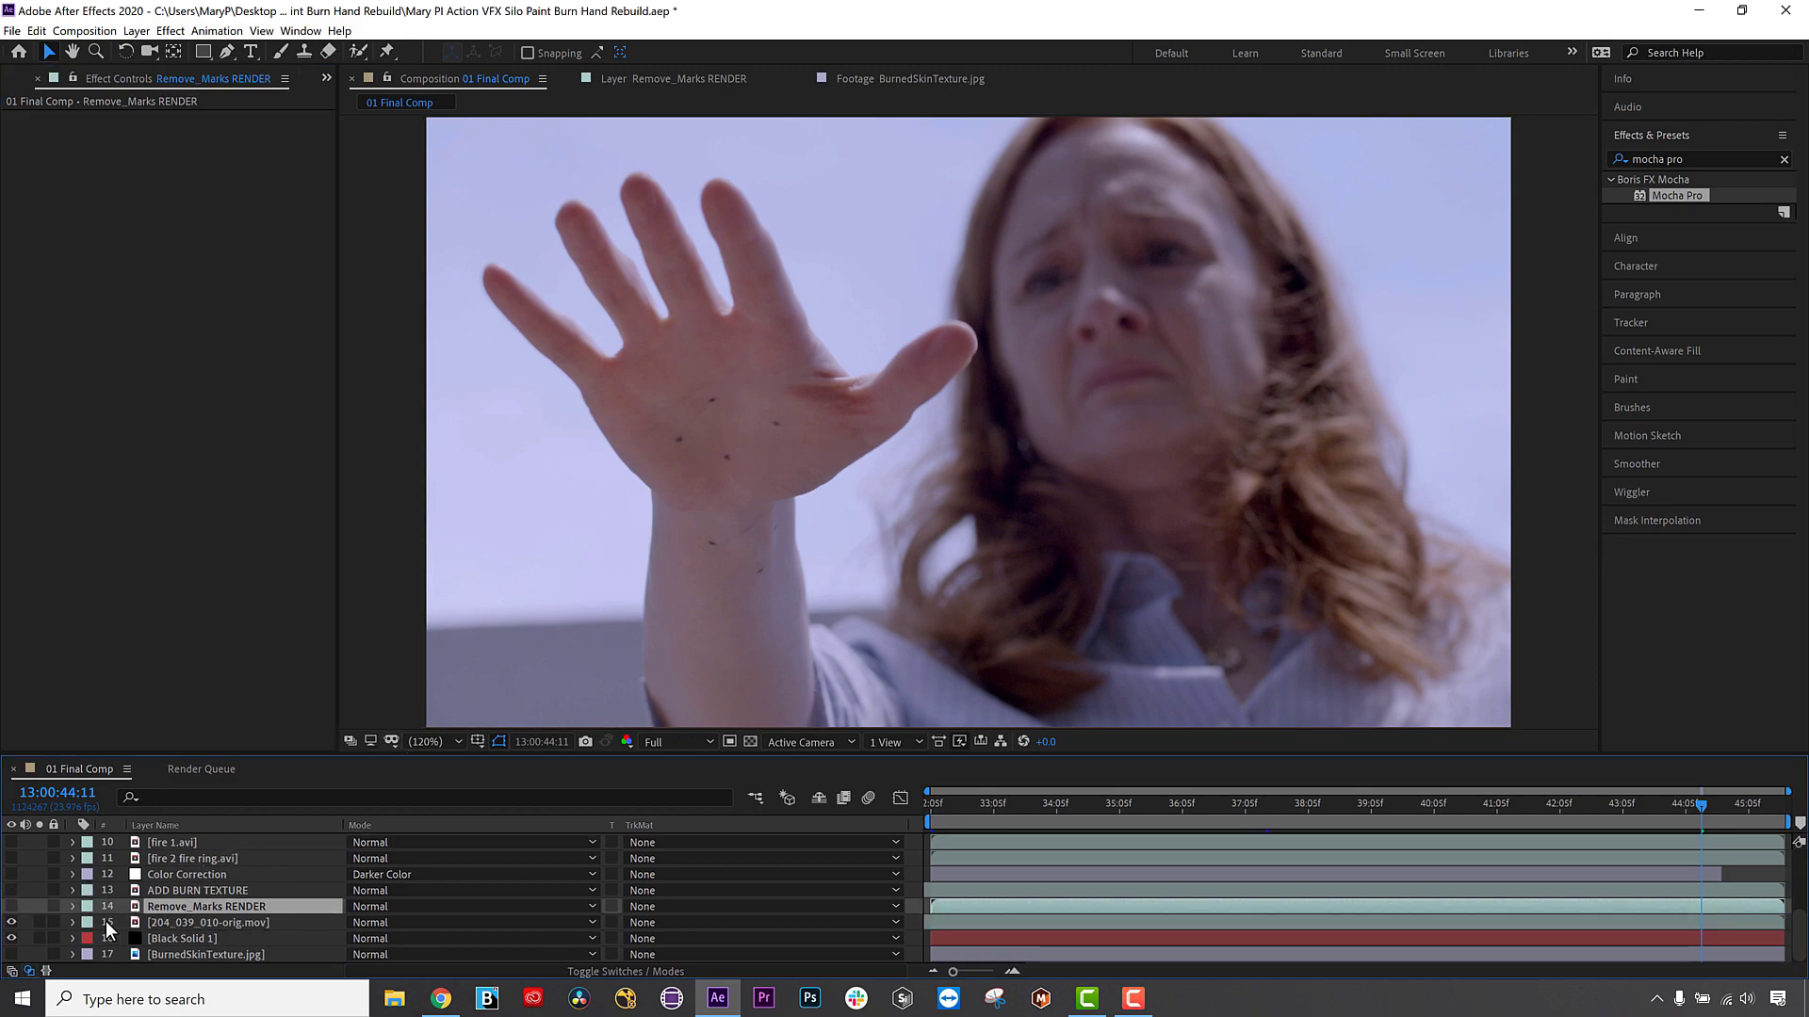
left_click(156, 926)
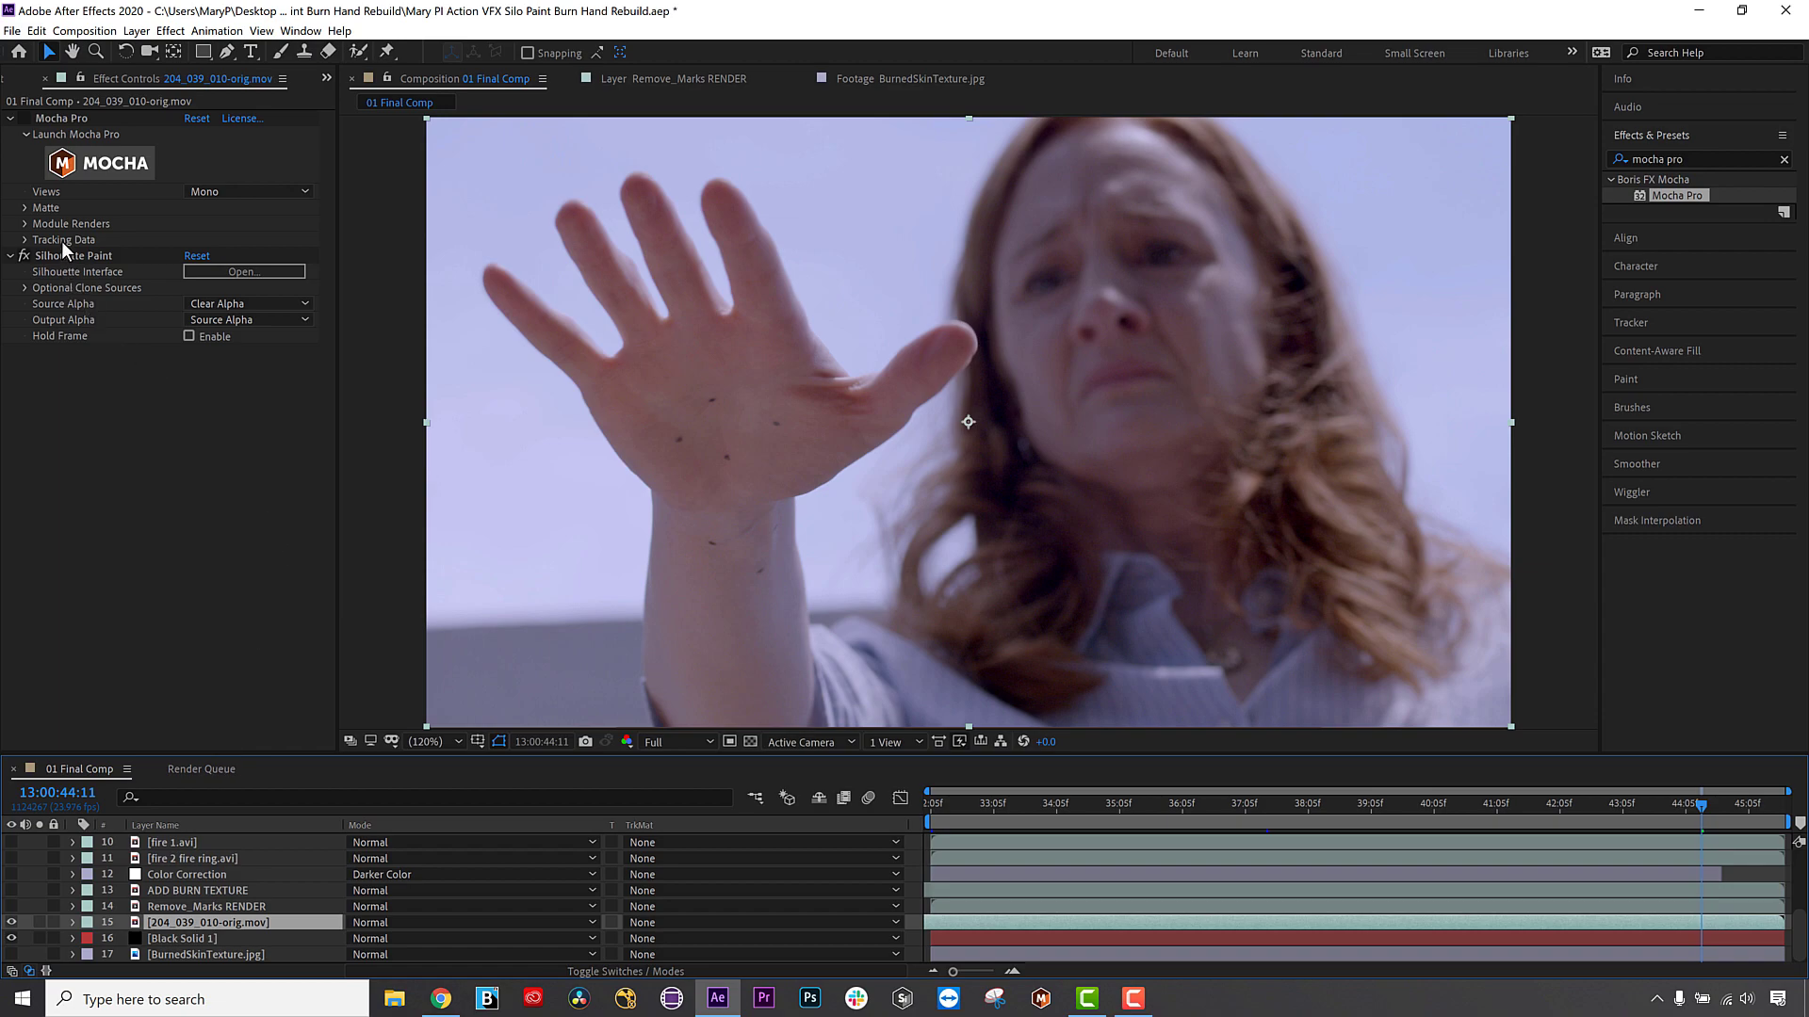
left_click(58, 258)
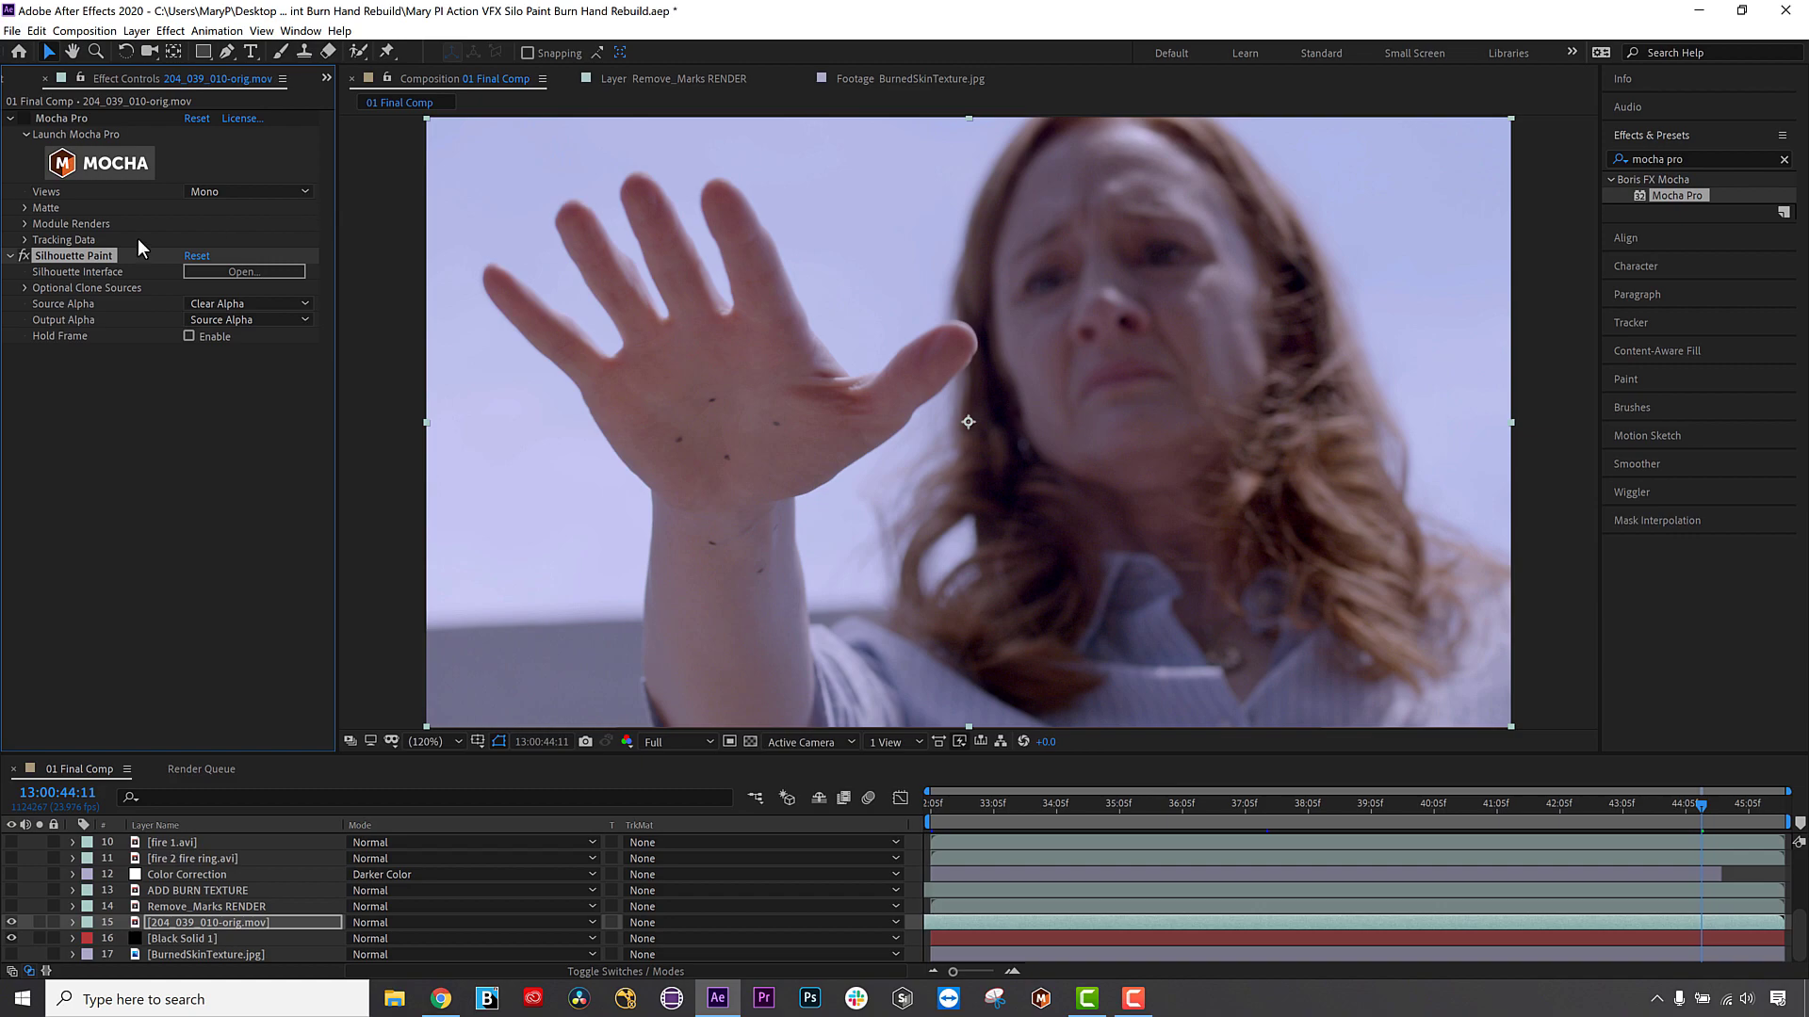
left_click(81, 247)
left_click(79, 259)
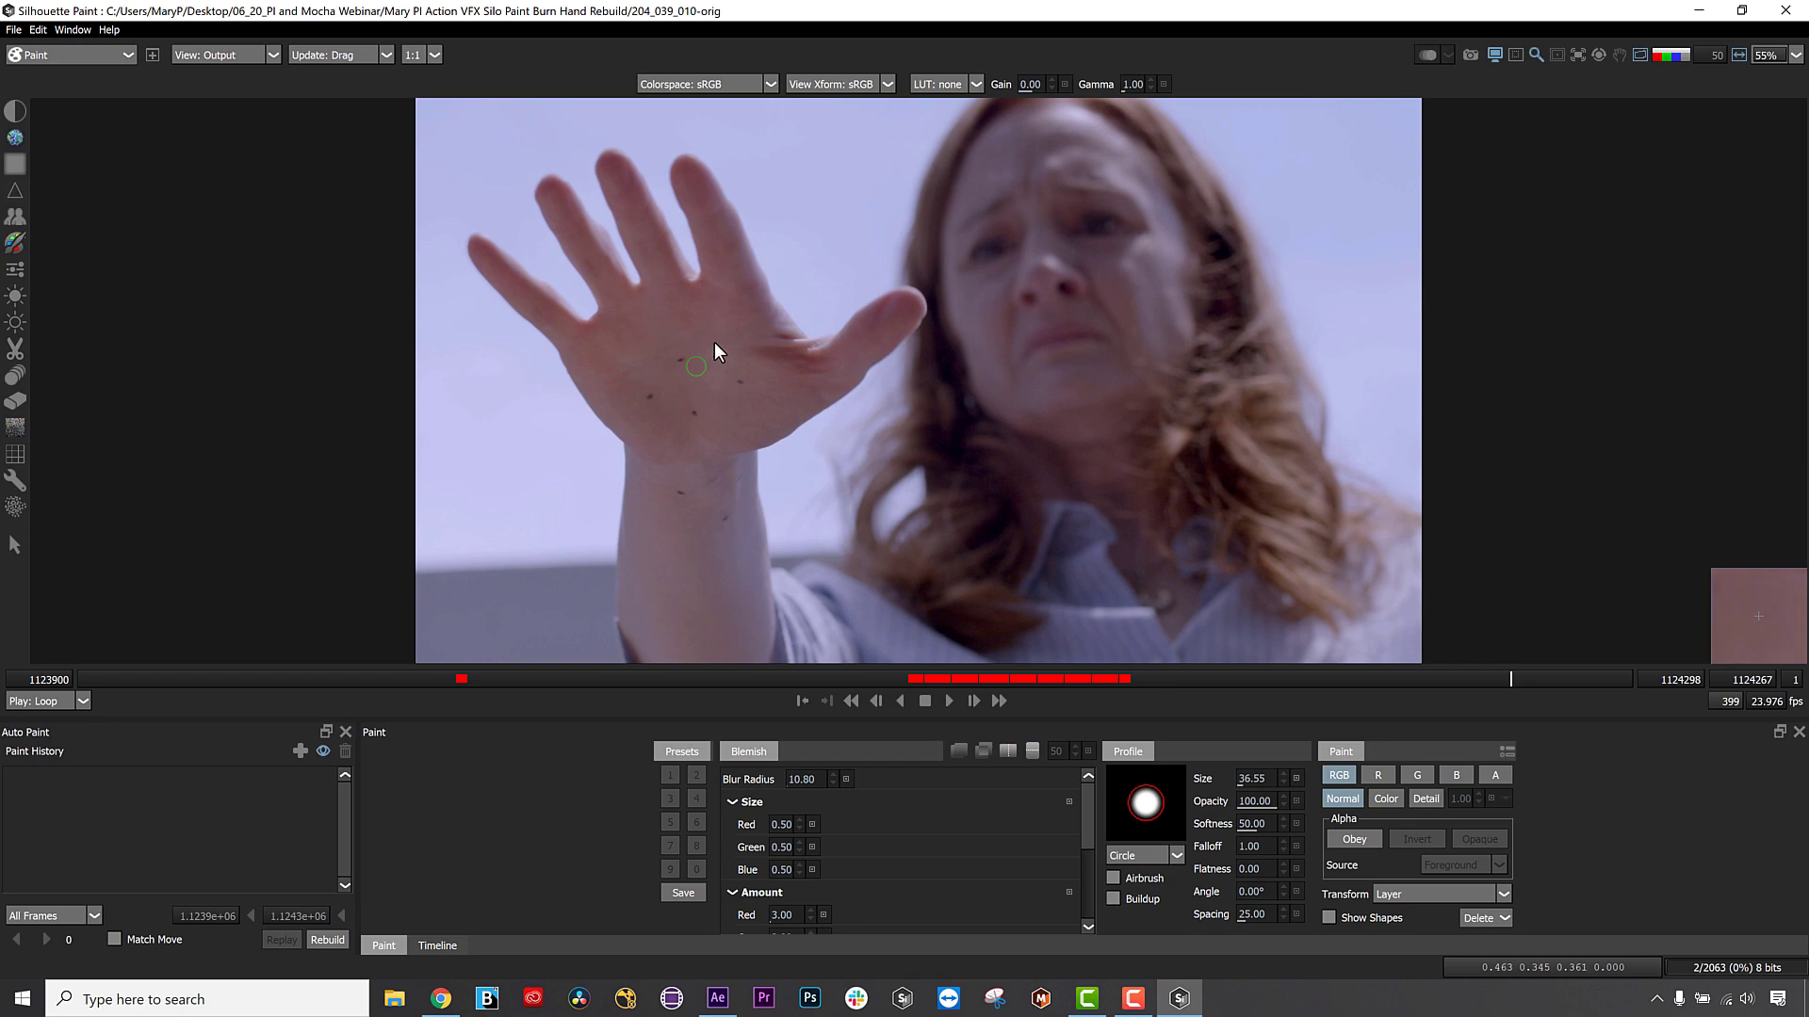
Switch Silhouette to Roto and delete the existing Layer together with its four corner tracker points.
left_click(71, 53)
left_click(59, 90)
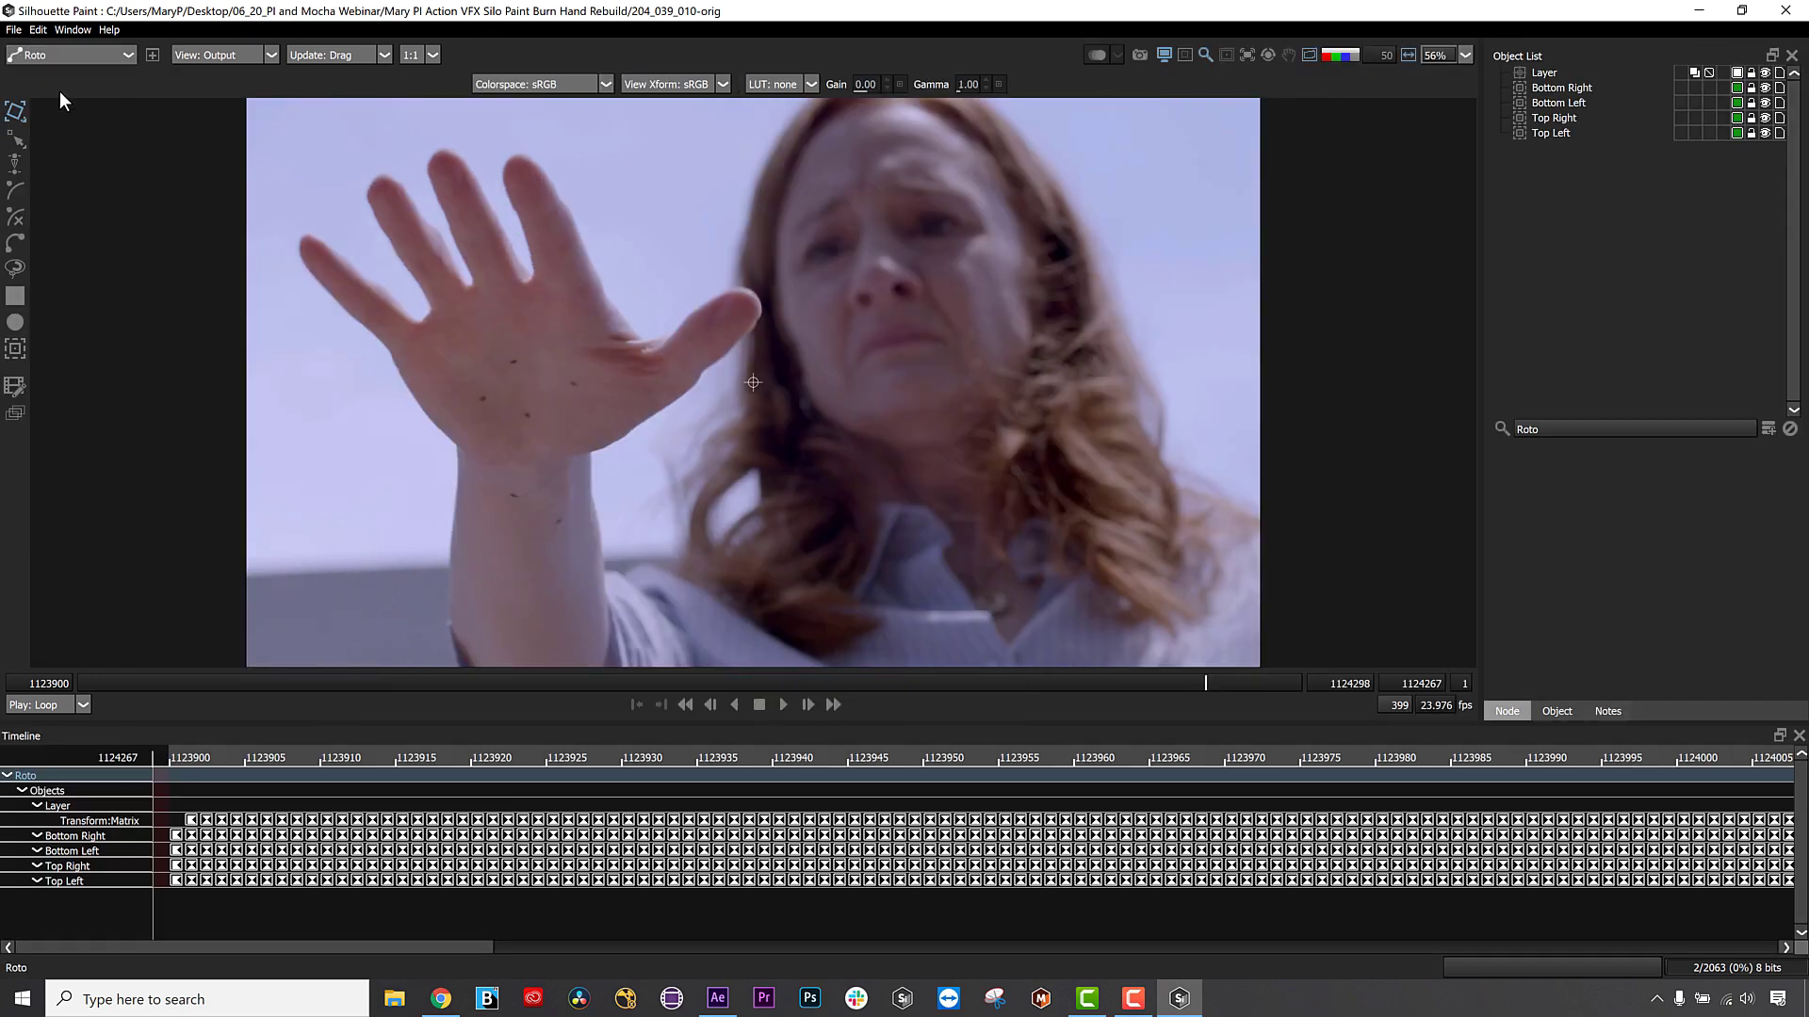
left_click(1538, 73)
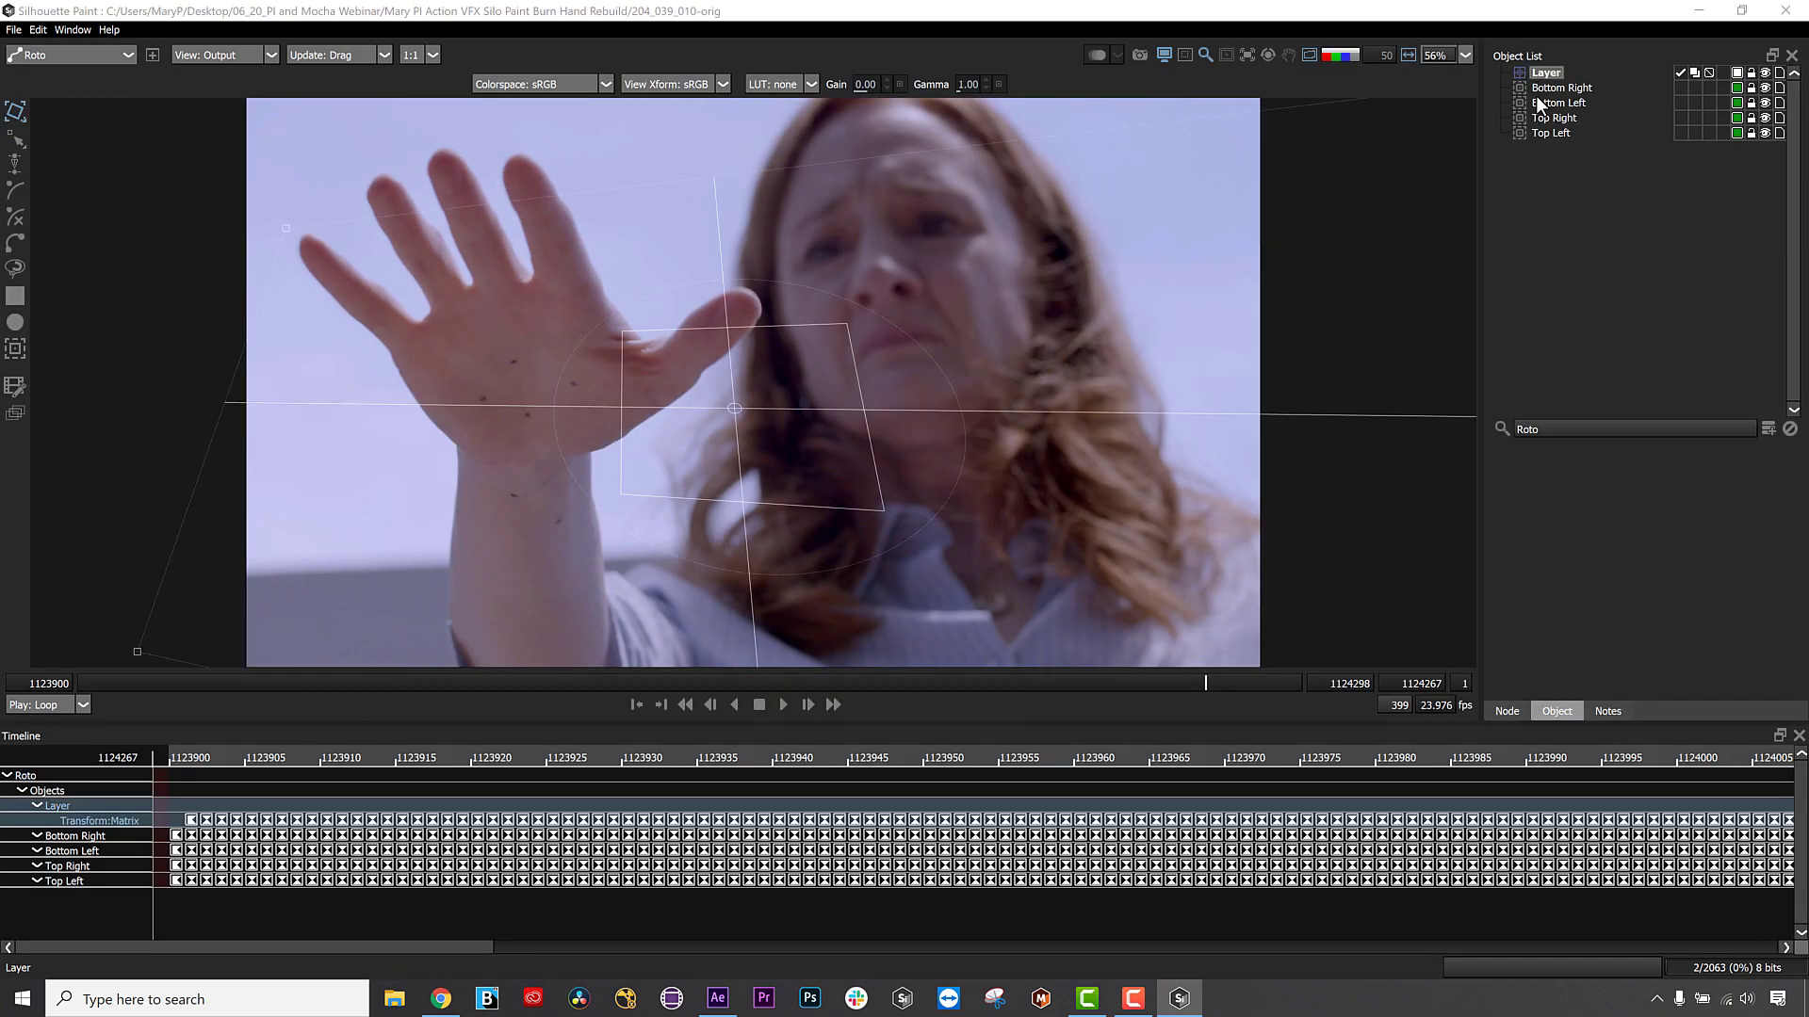
left_click(1544, 132, "shift")
key("Delete")
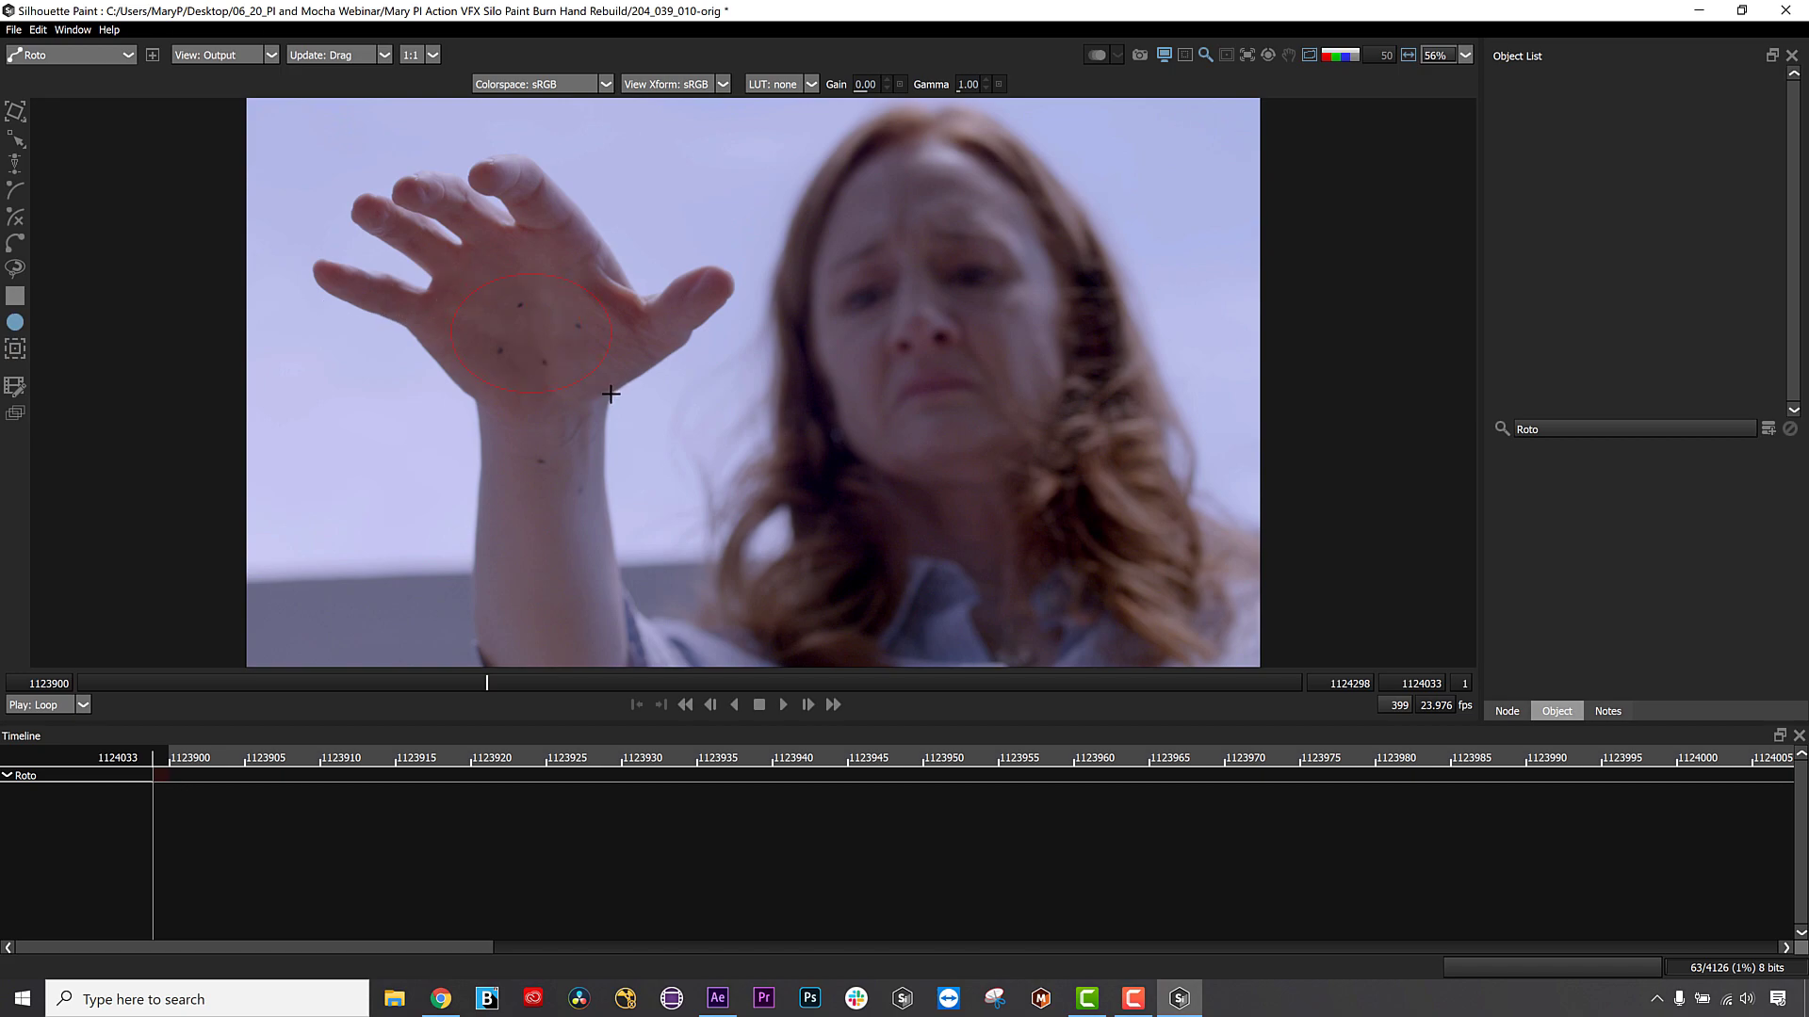
Try tracking a circle drawn over the palm at frame 1124033 forward with the Mocha Tracker, and delete the tracked layer.
left_click_drag(610, 394, 610, 394)
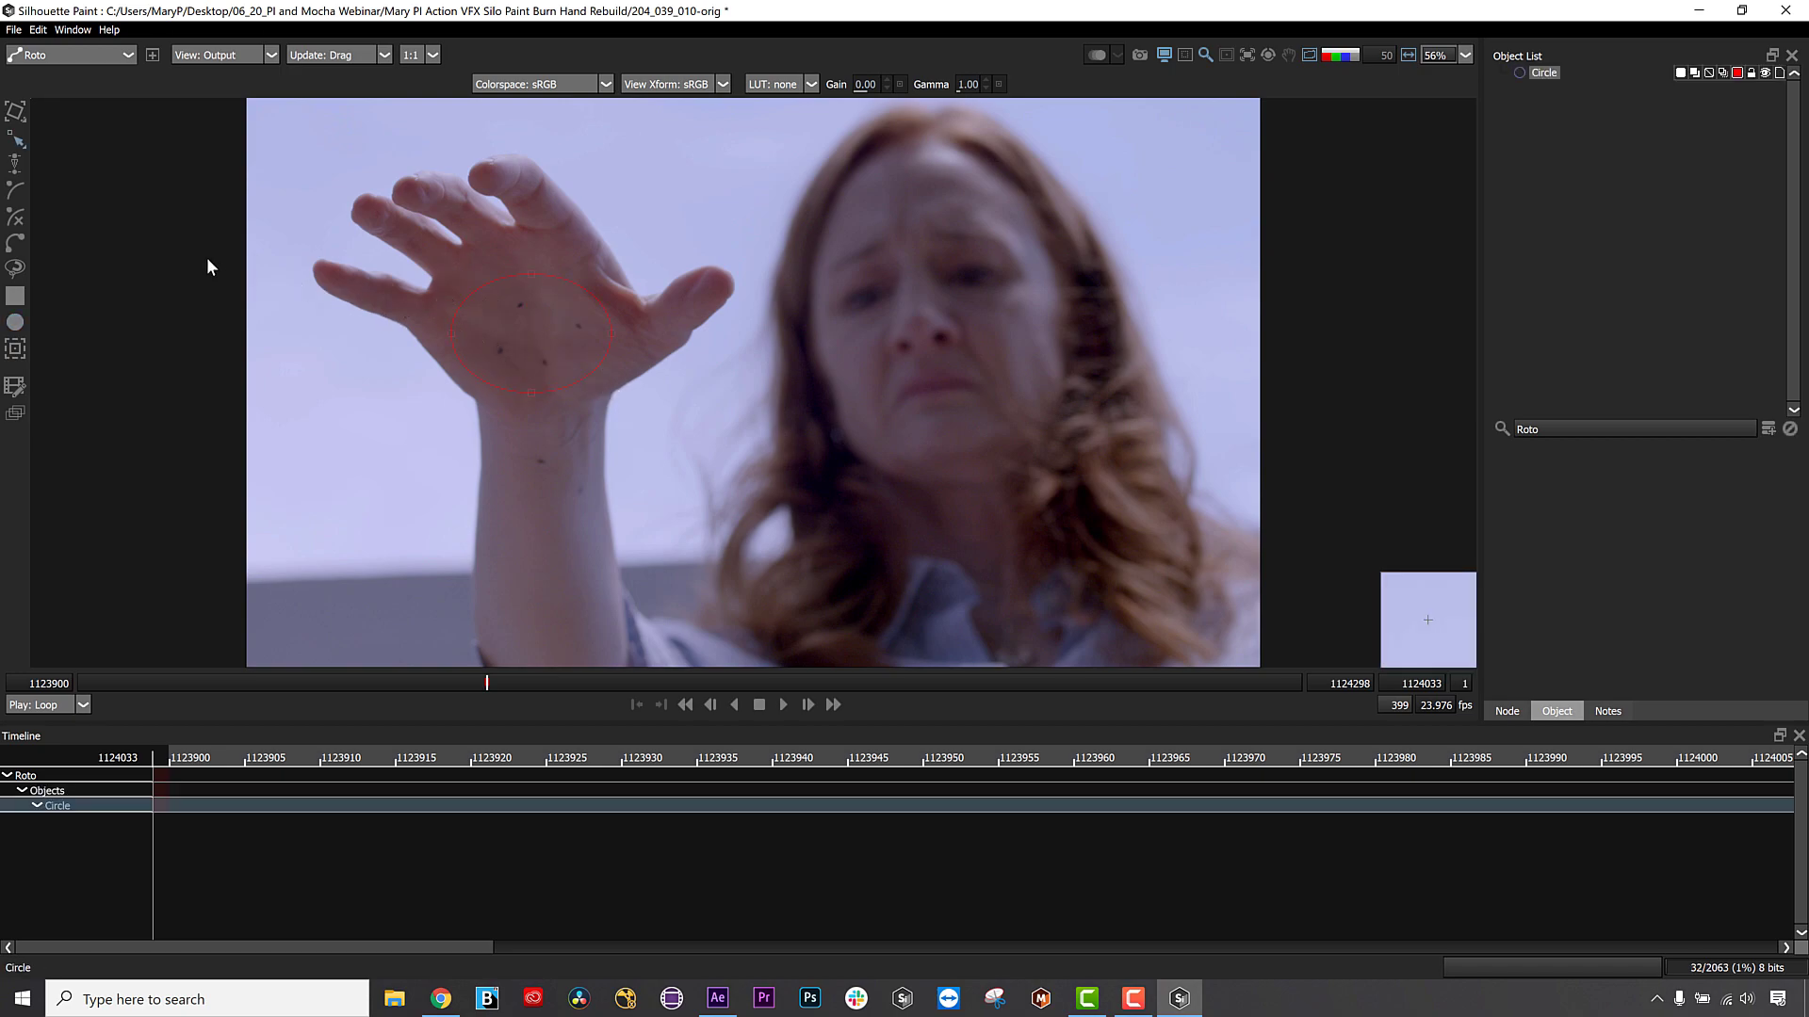
left_click(16, 350)
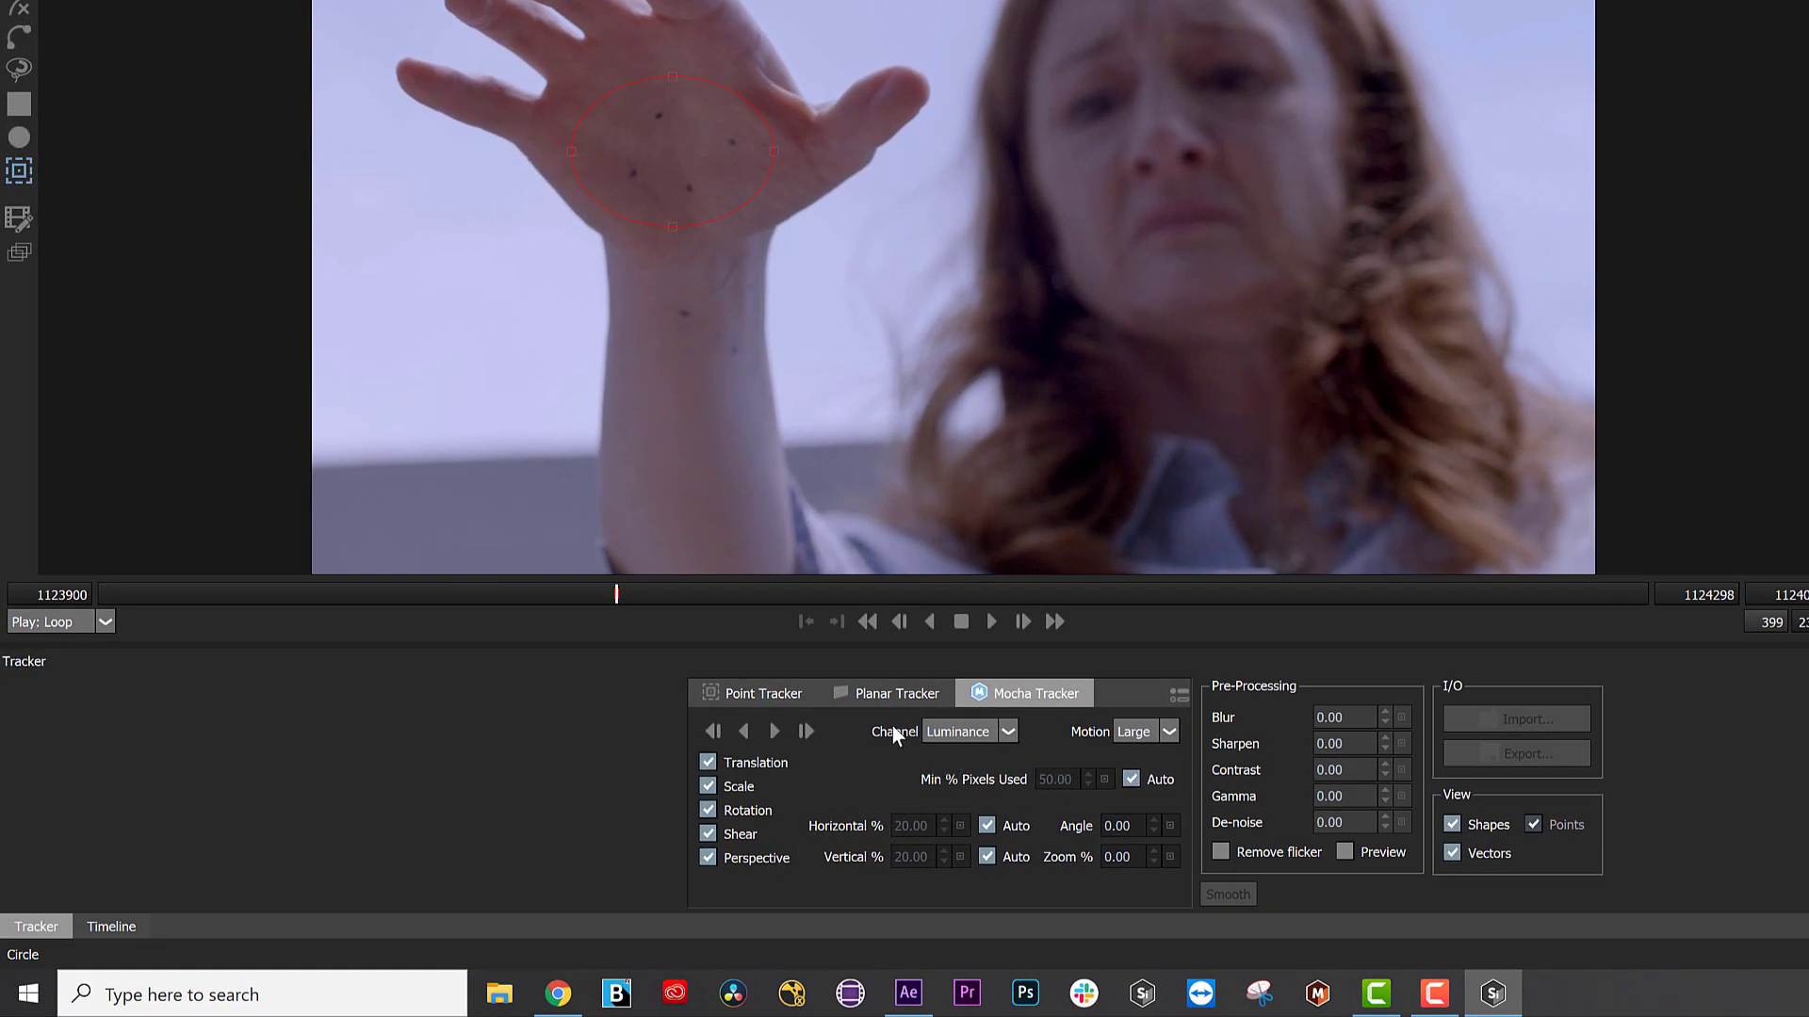
left_click(776, 733)
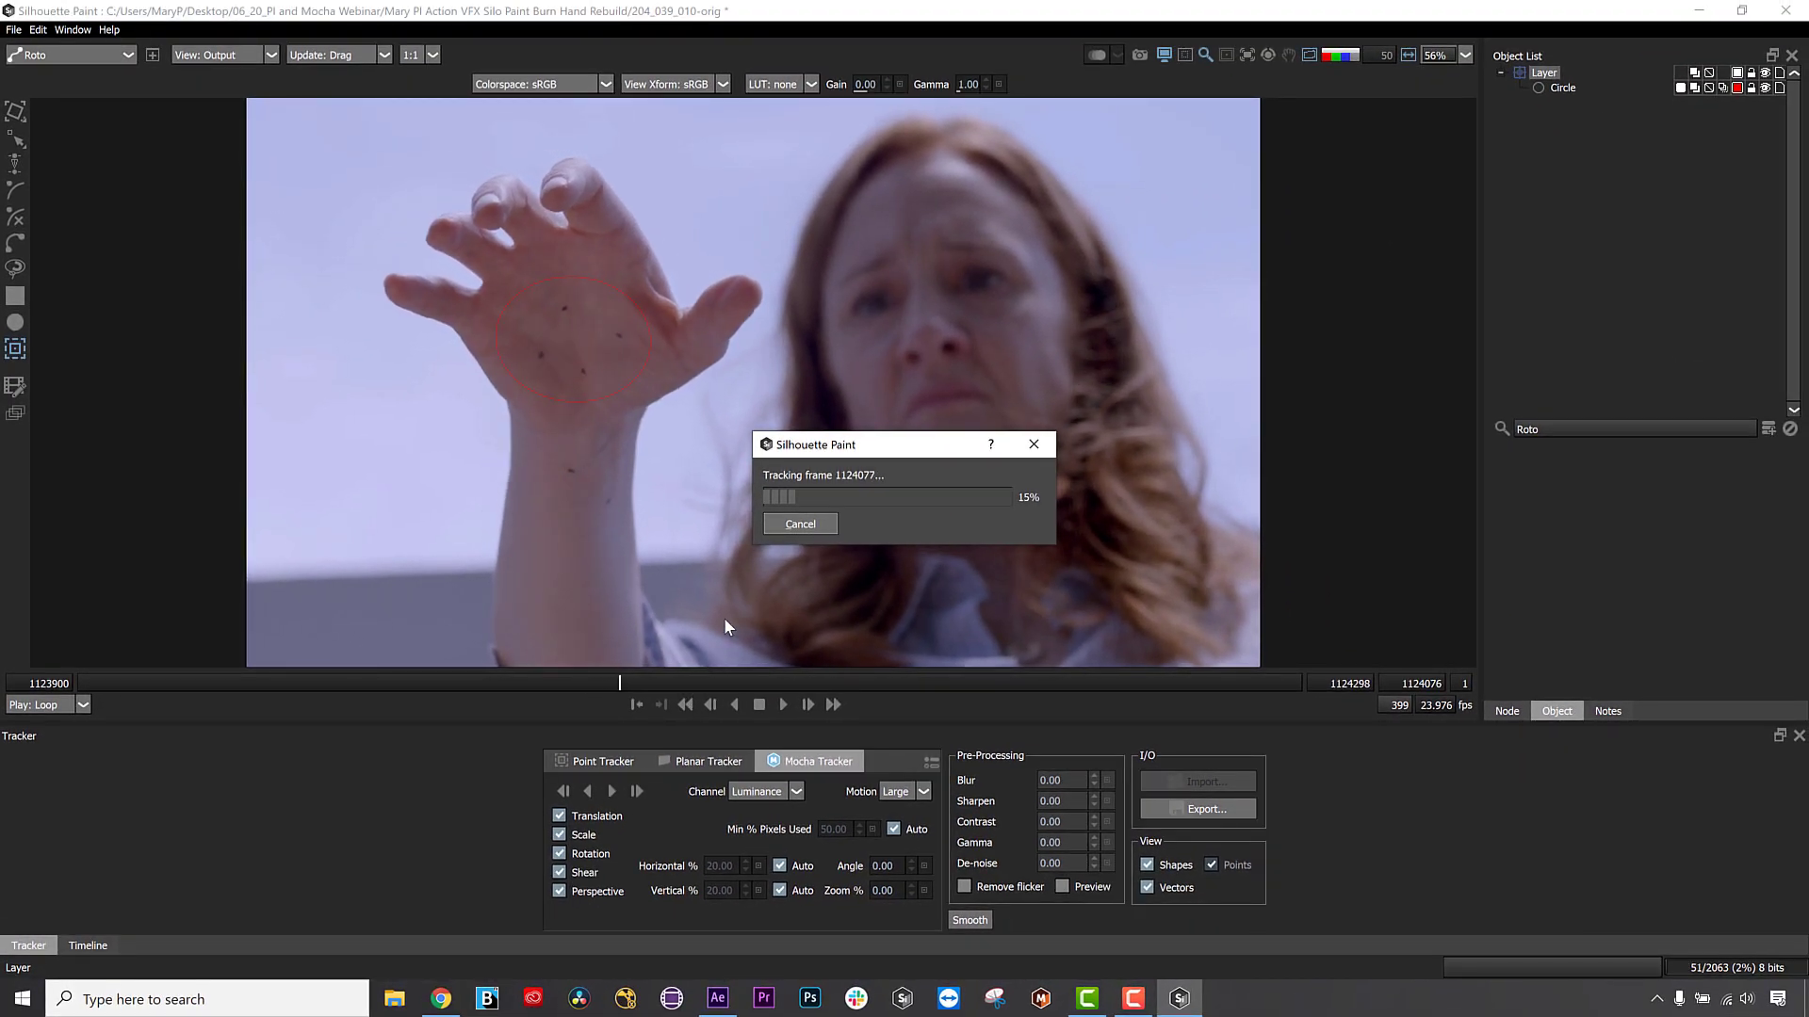
left_click(775, 524)
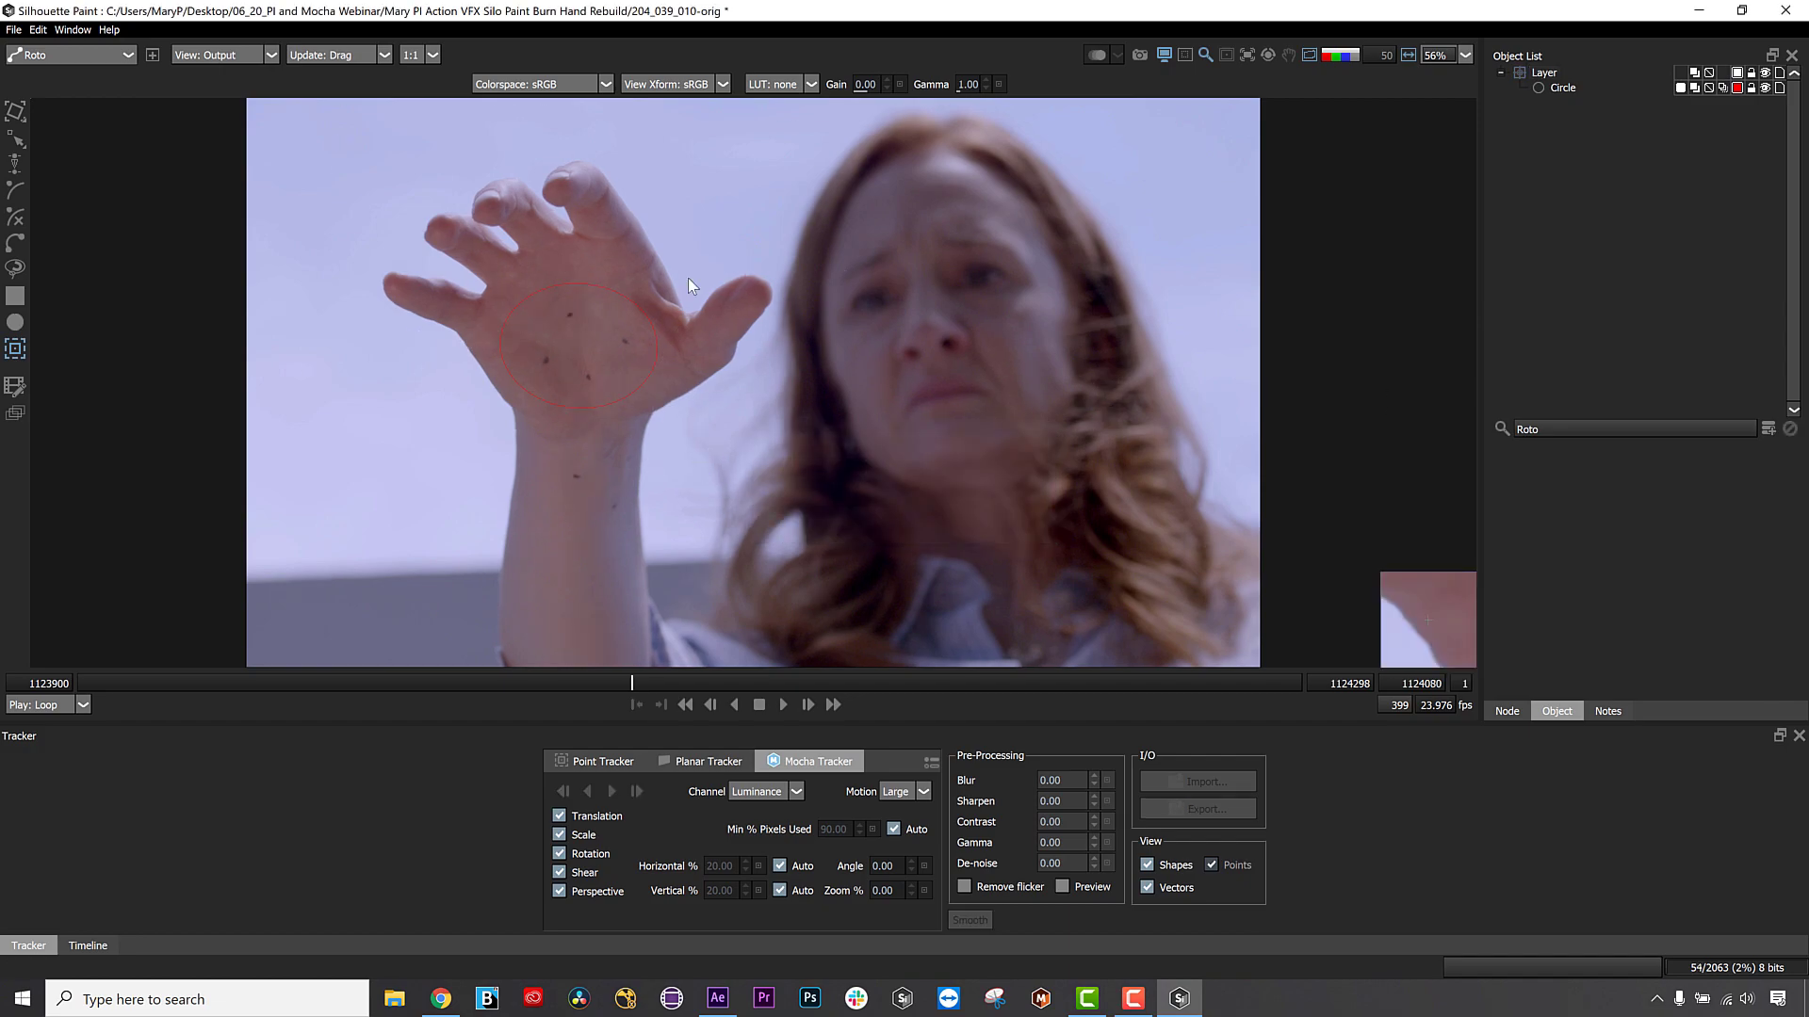
left_click(1545, 73)
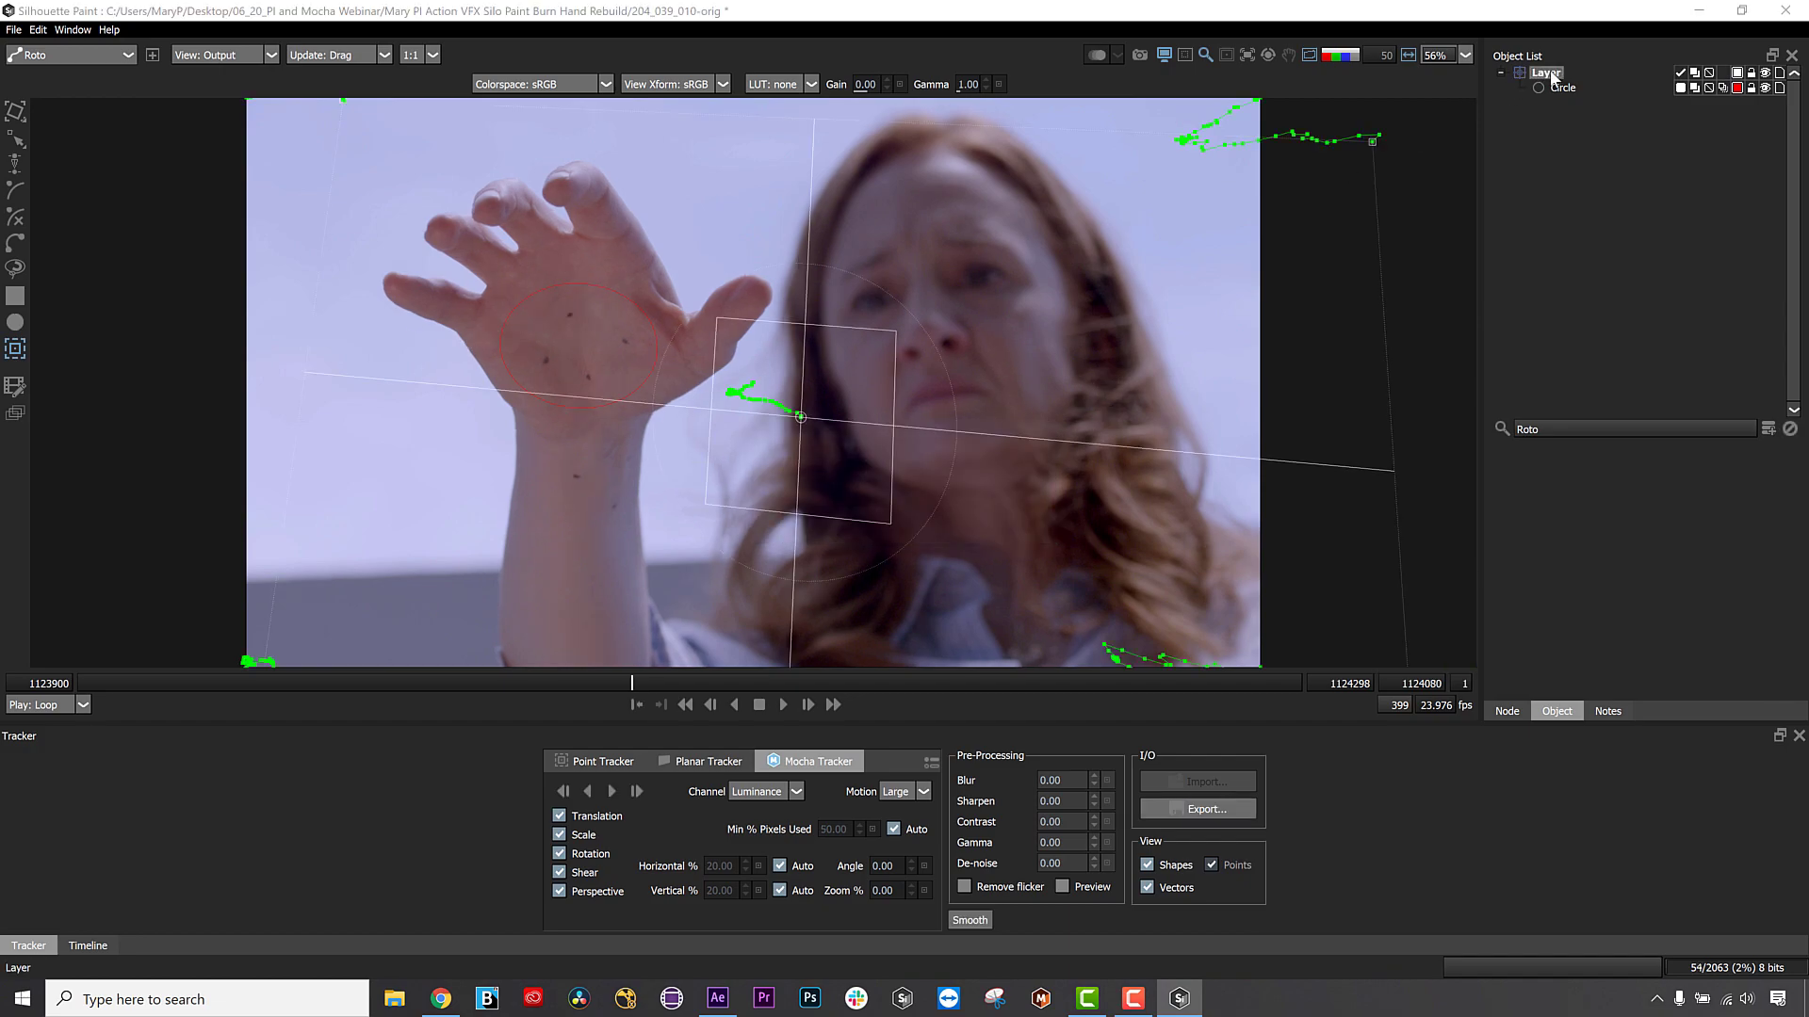
key("Delete")
Draw a circle around the palm marks at frame 1124080 and import the "mocha hand track" file in the Point Tracker.
left_click(15, 322)
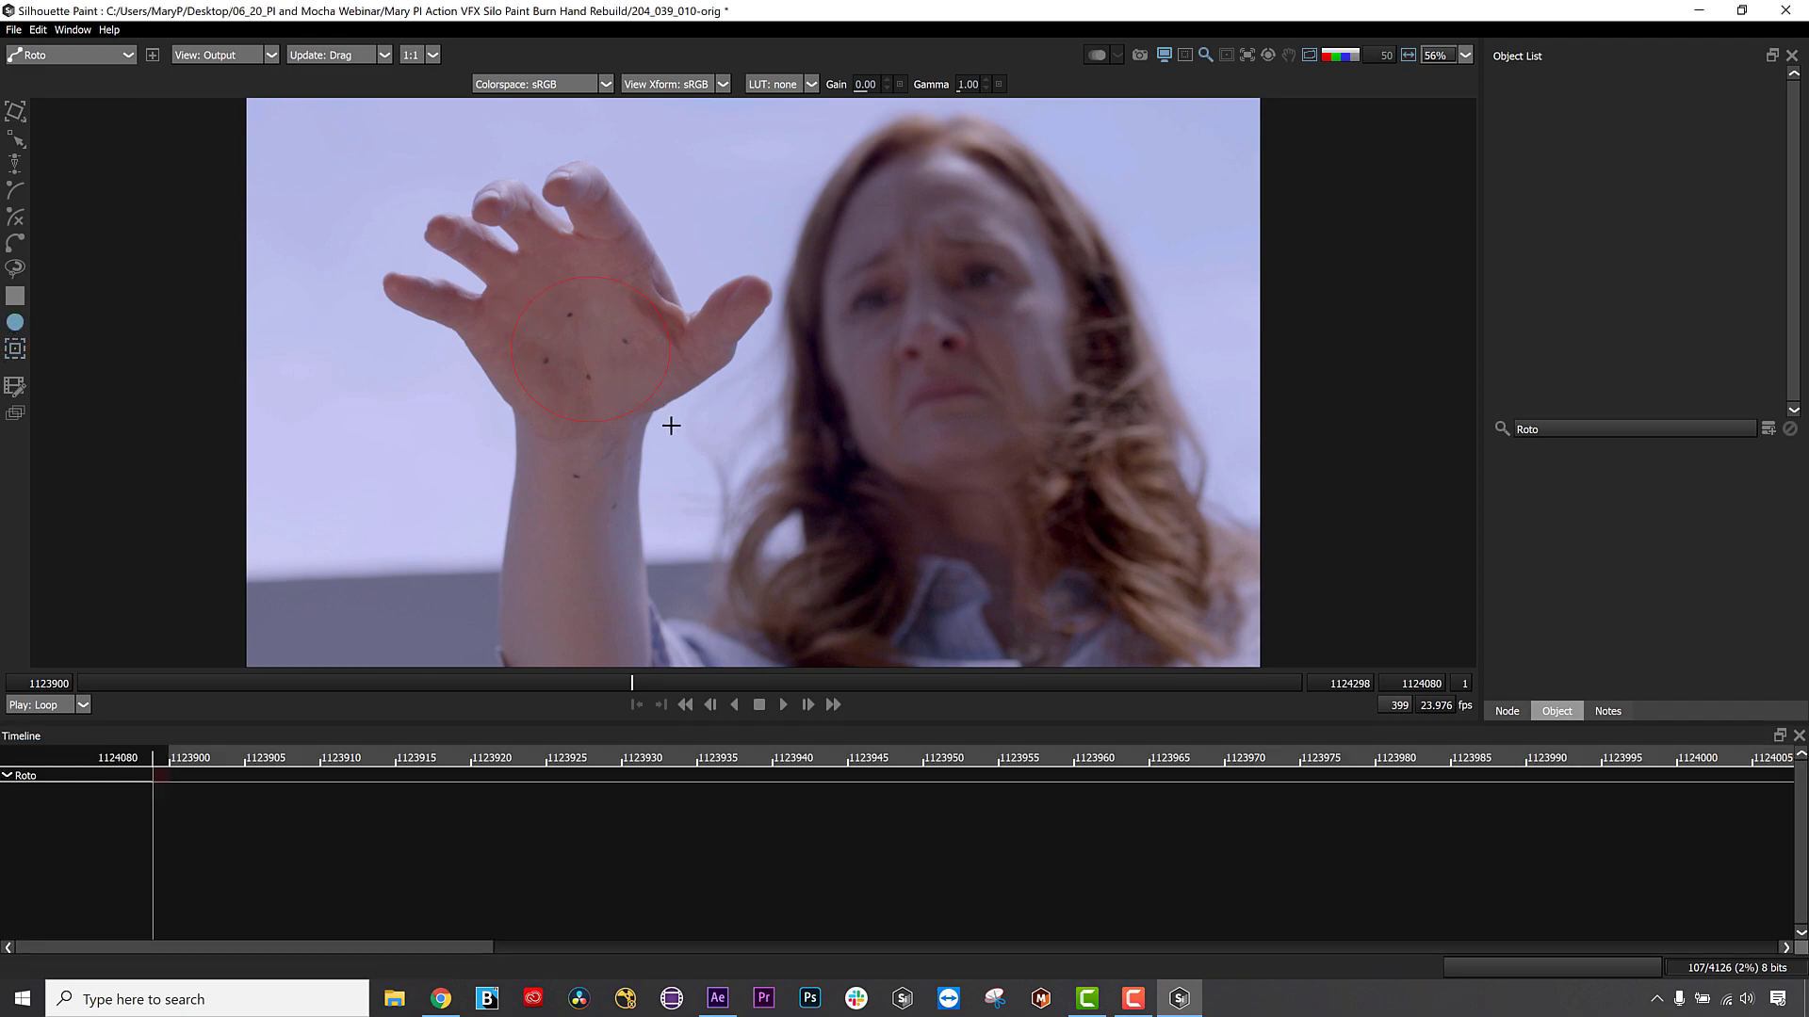
left_click_drag(652, 407, 652, 407)
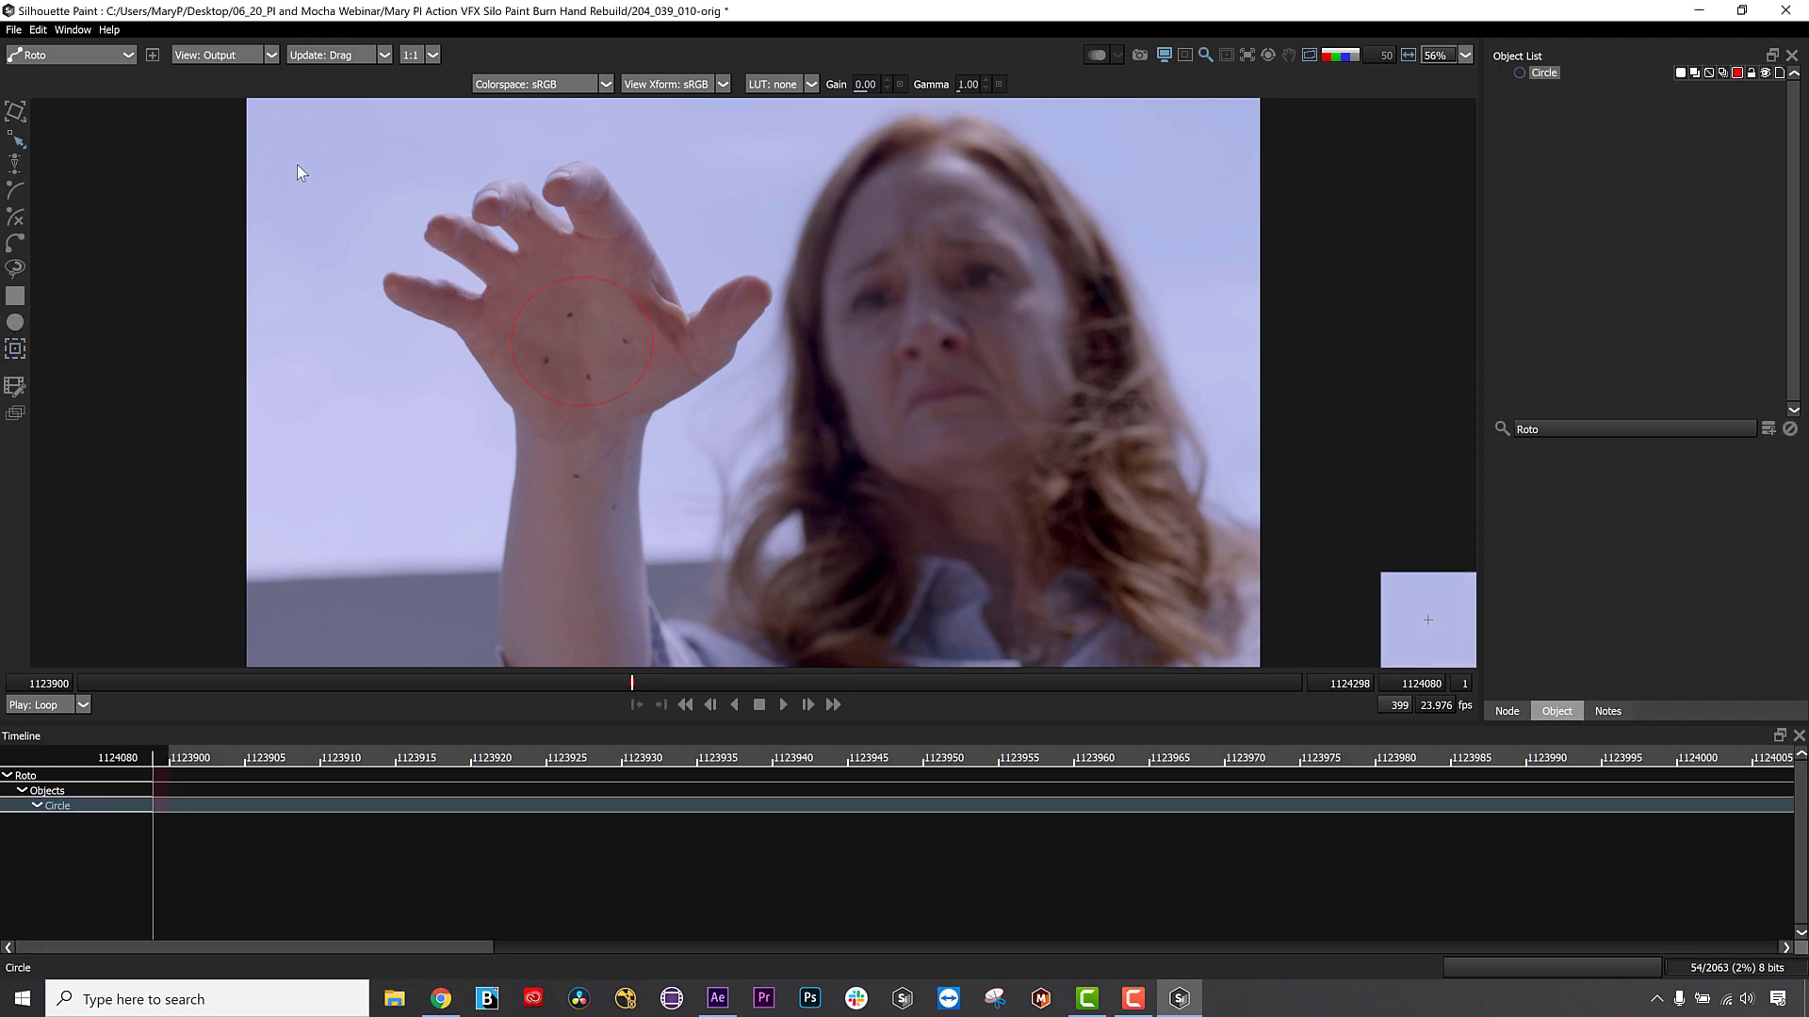
left_click(17, 349)
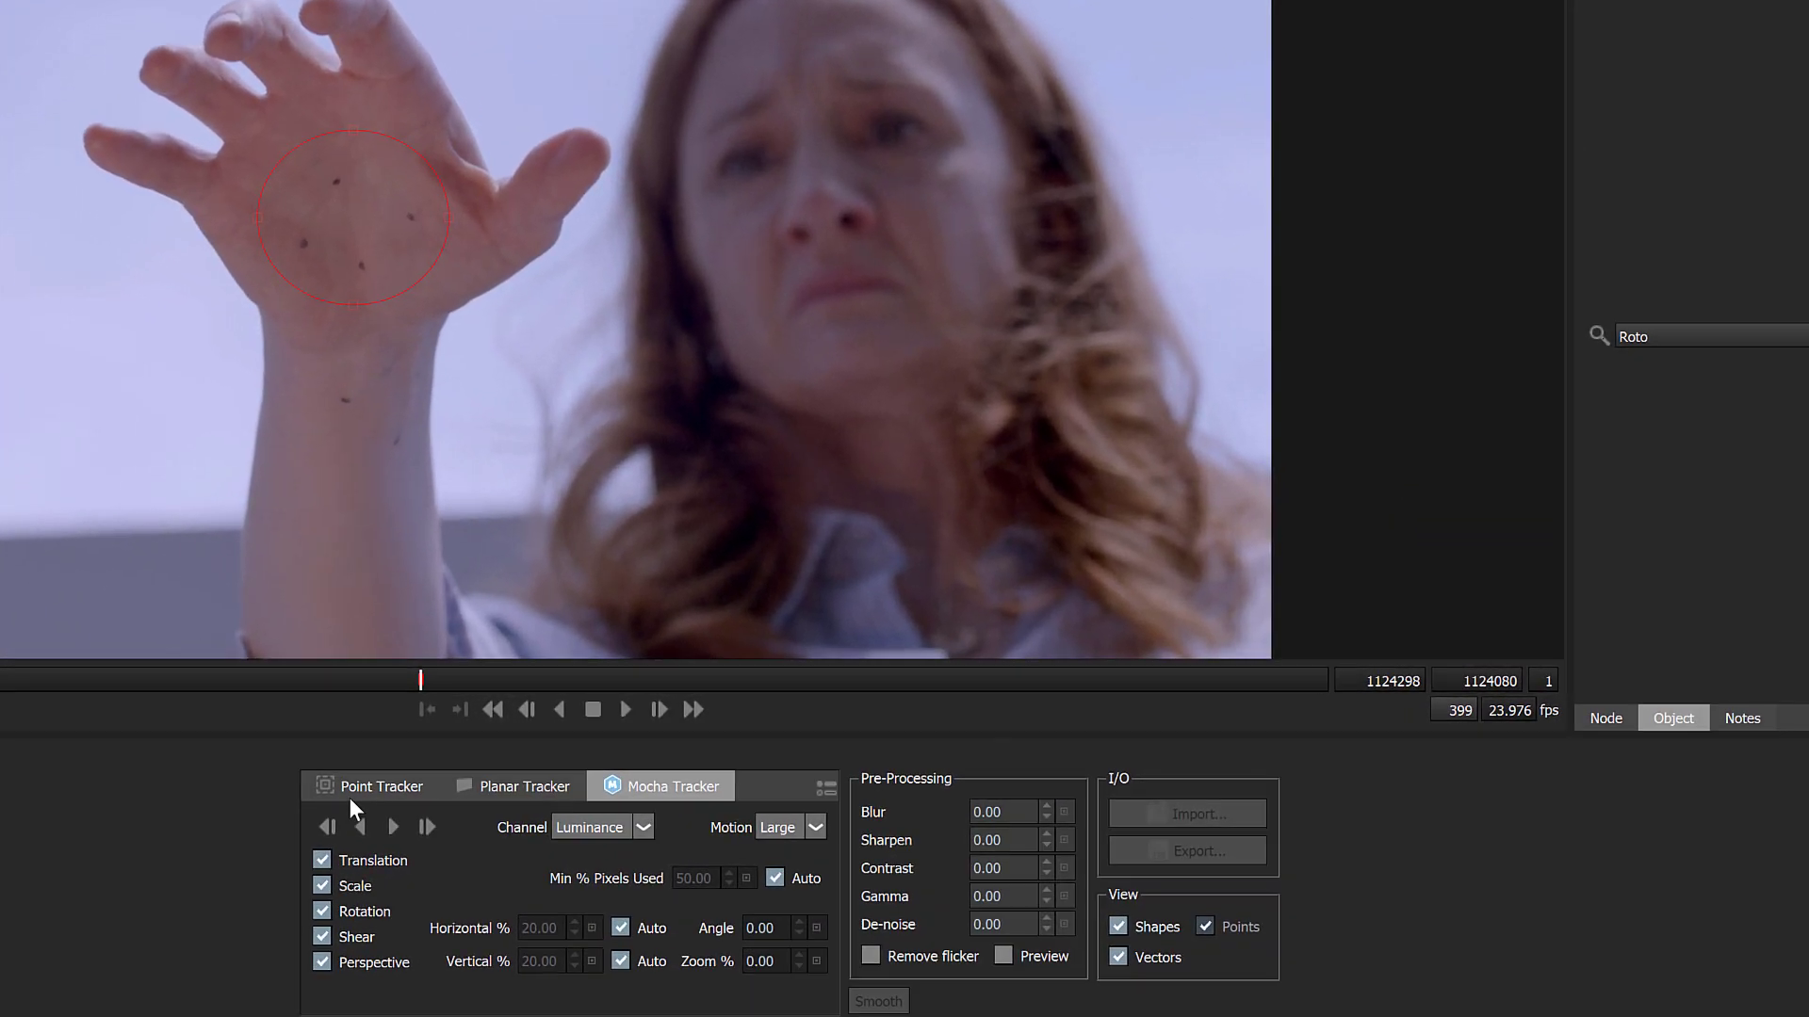
left_click(350, 797)
left_click(1193, 815)
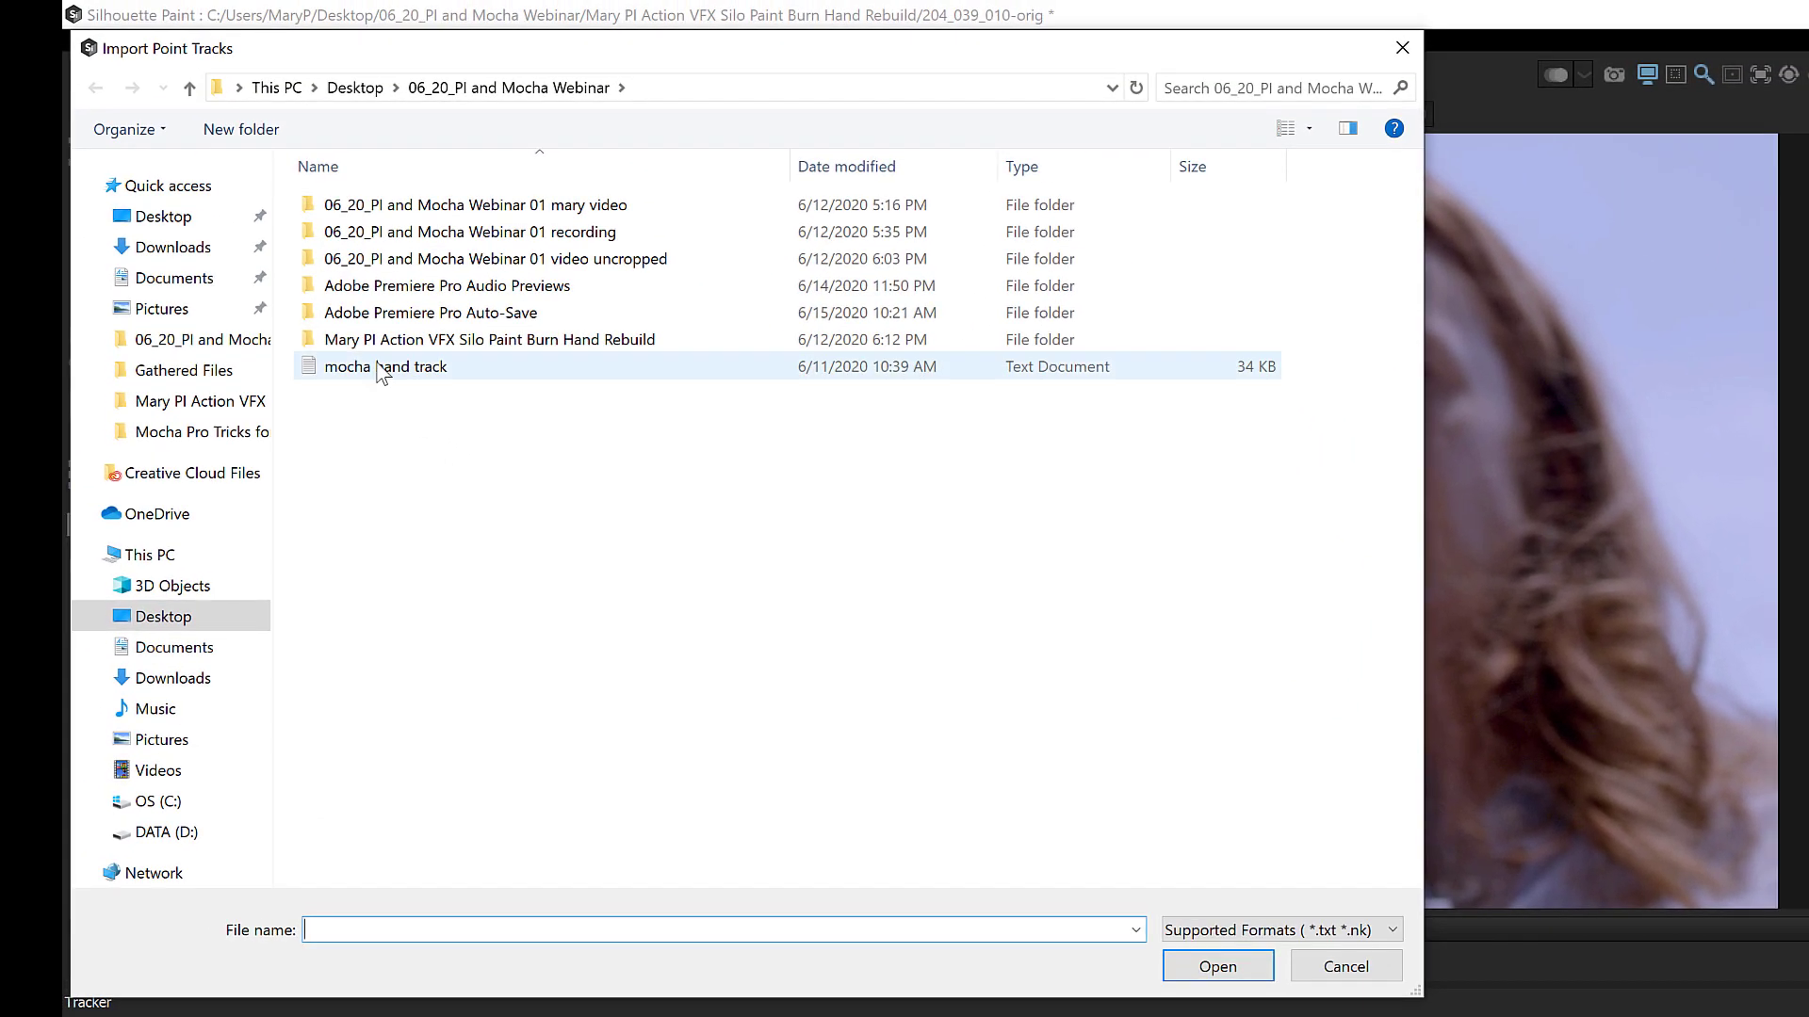
left_click(385, 366)
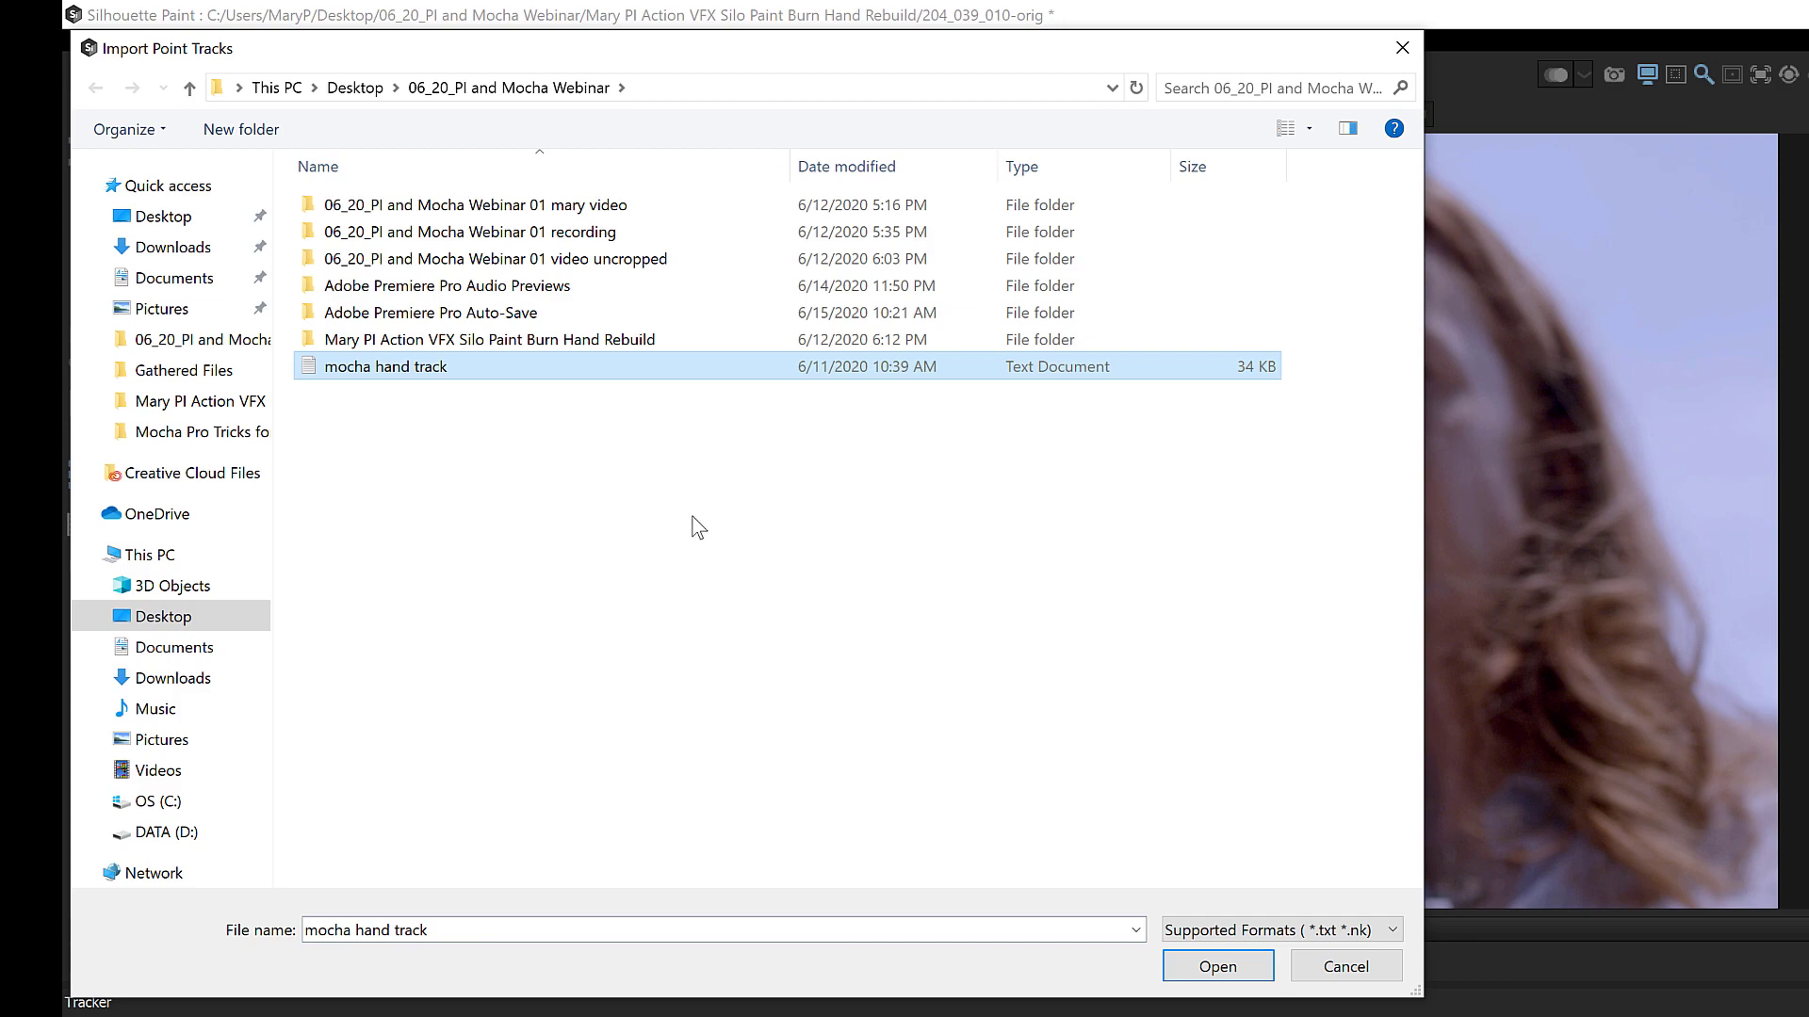
left_click(1224, 970)
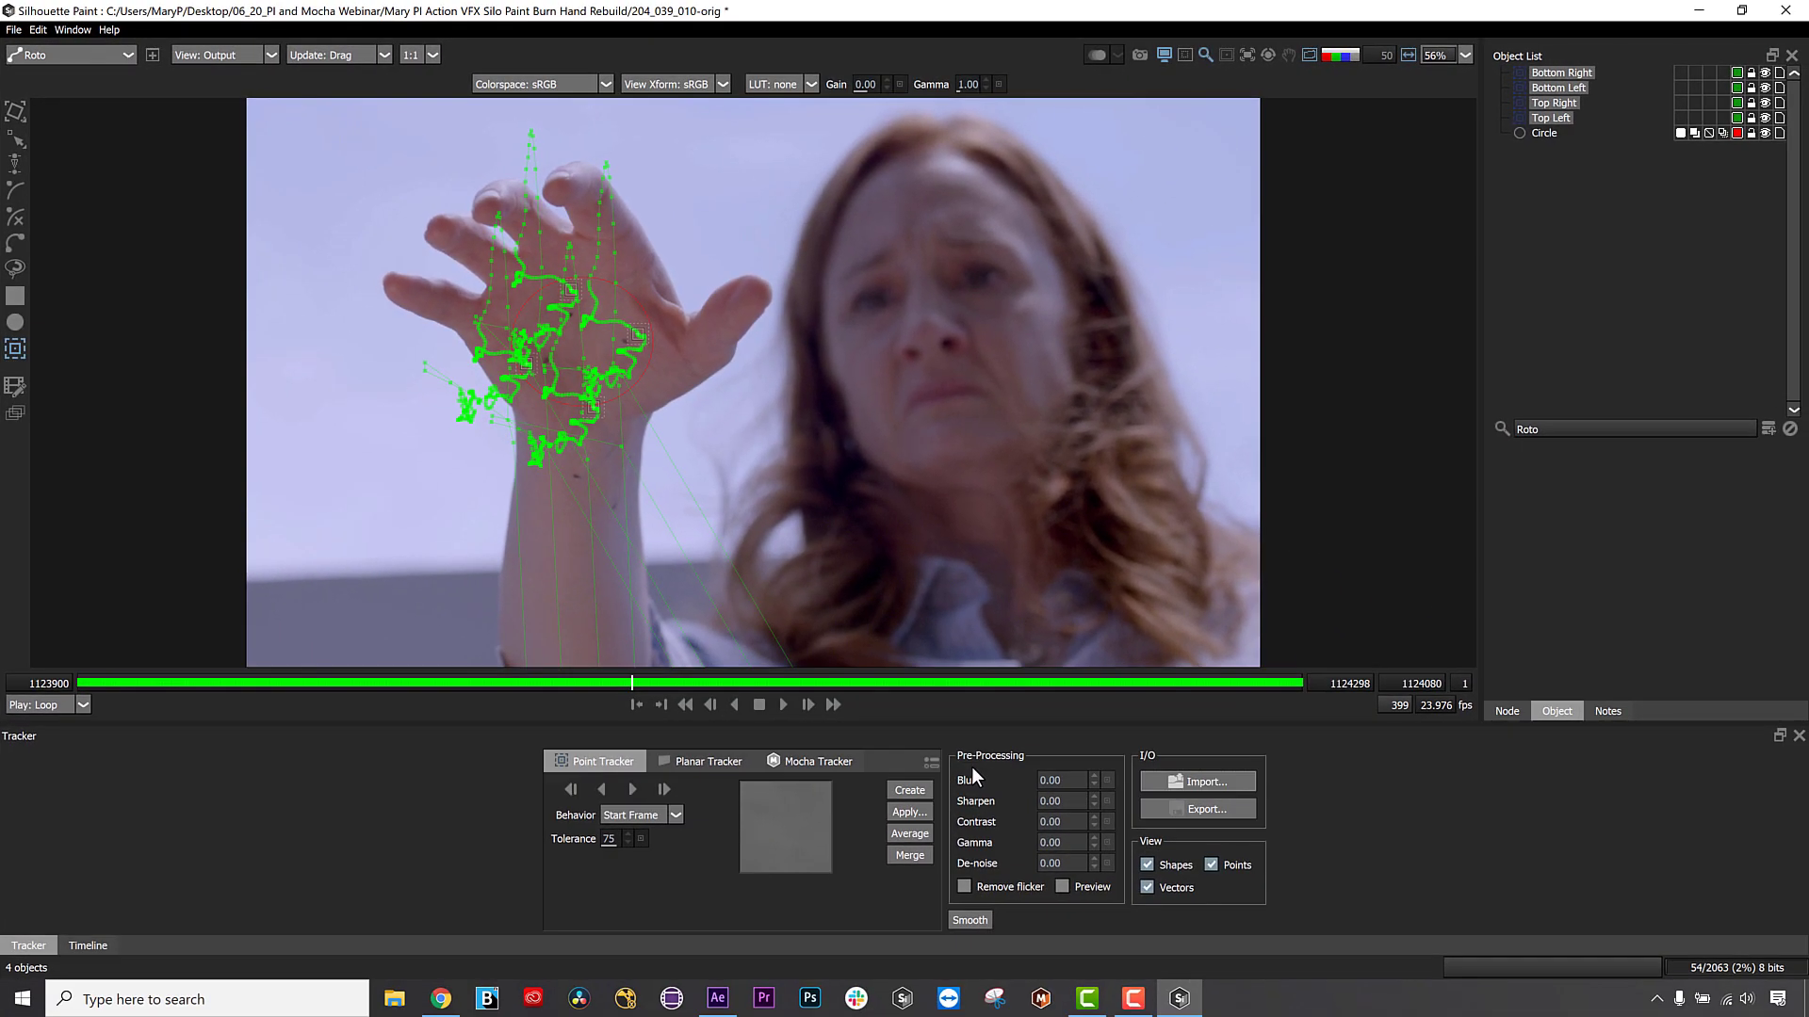
Apply the imported points as corner-pin tracking to a layer, and move Circle directly beneath Layer in the object list.
left_click(910, 812)
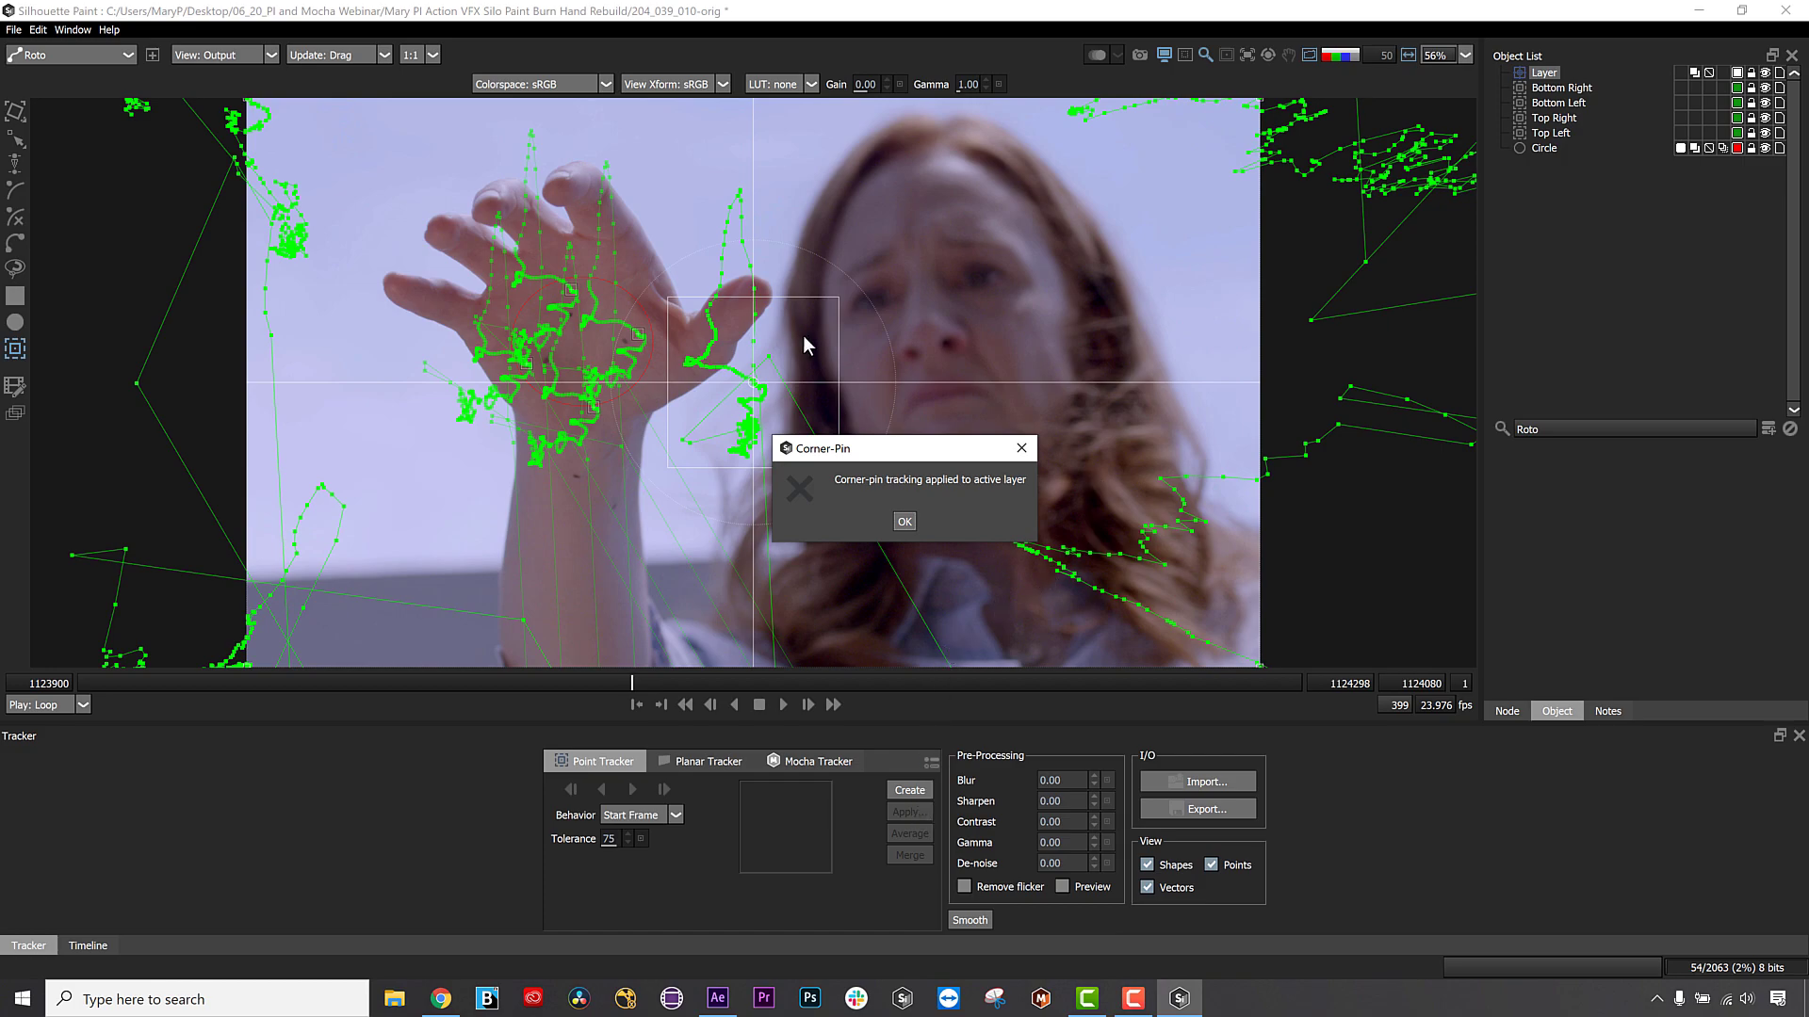
left_click(909, 522)
left_click_drag(633, 682, 749, 665)
left_click_drag(1531, 150, 1547, 81)
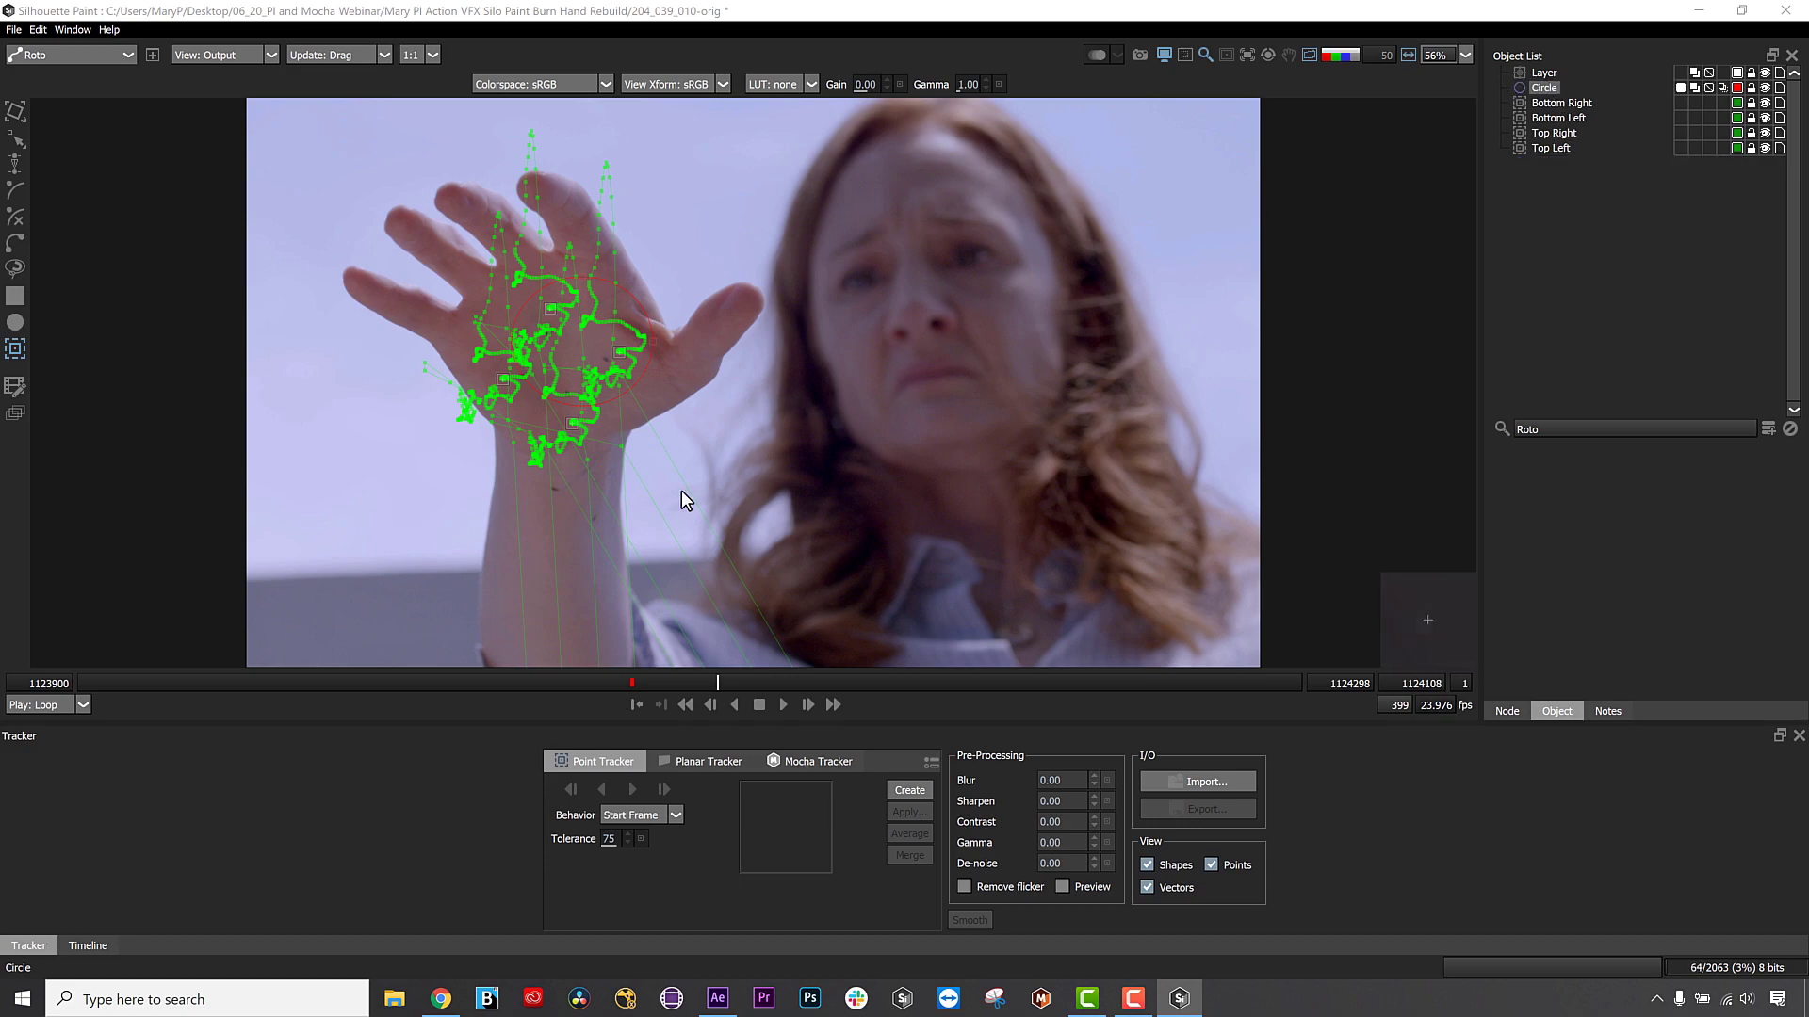
left_click_drag(681, 681, 626, 689)
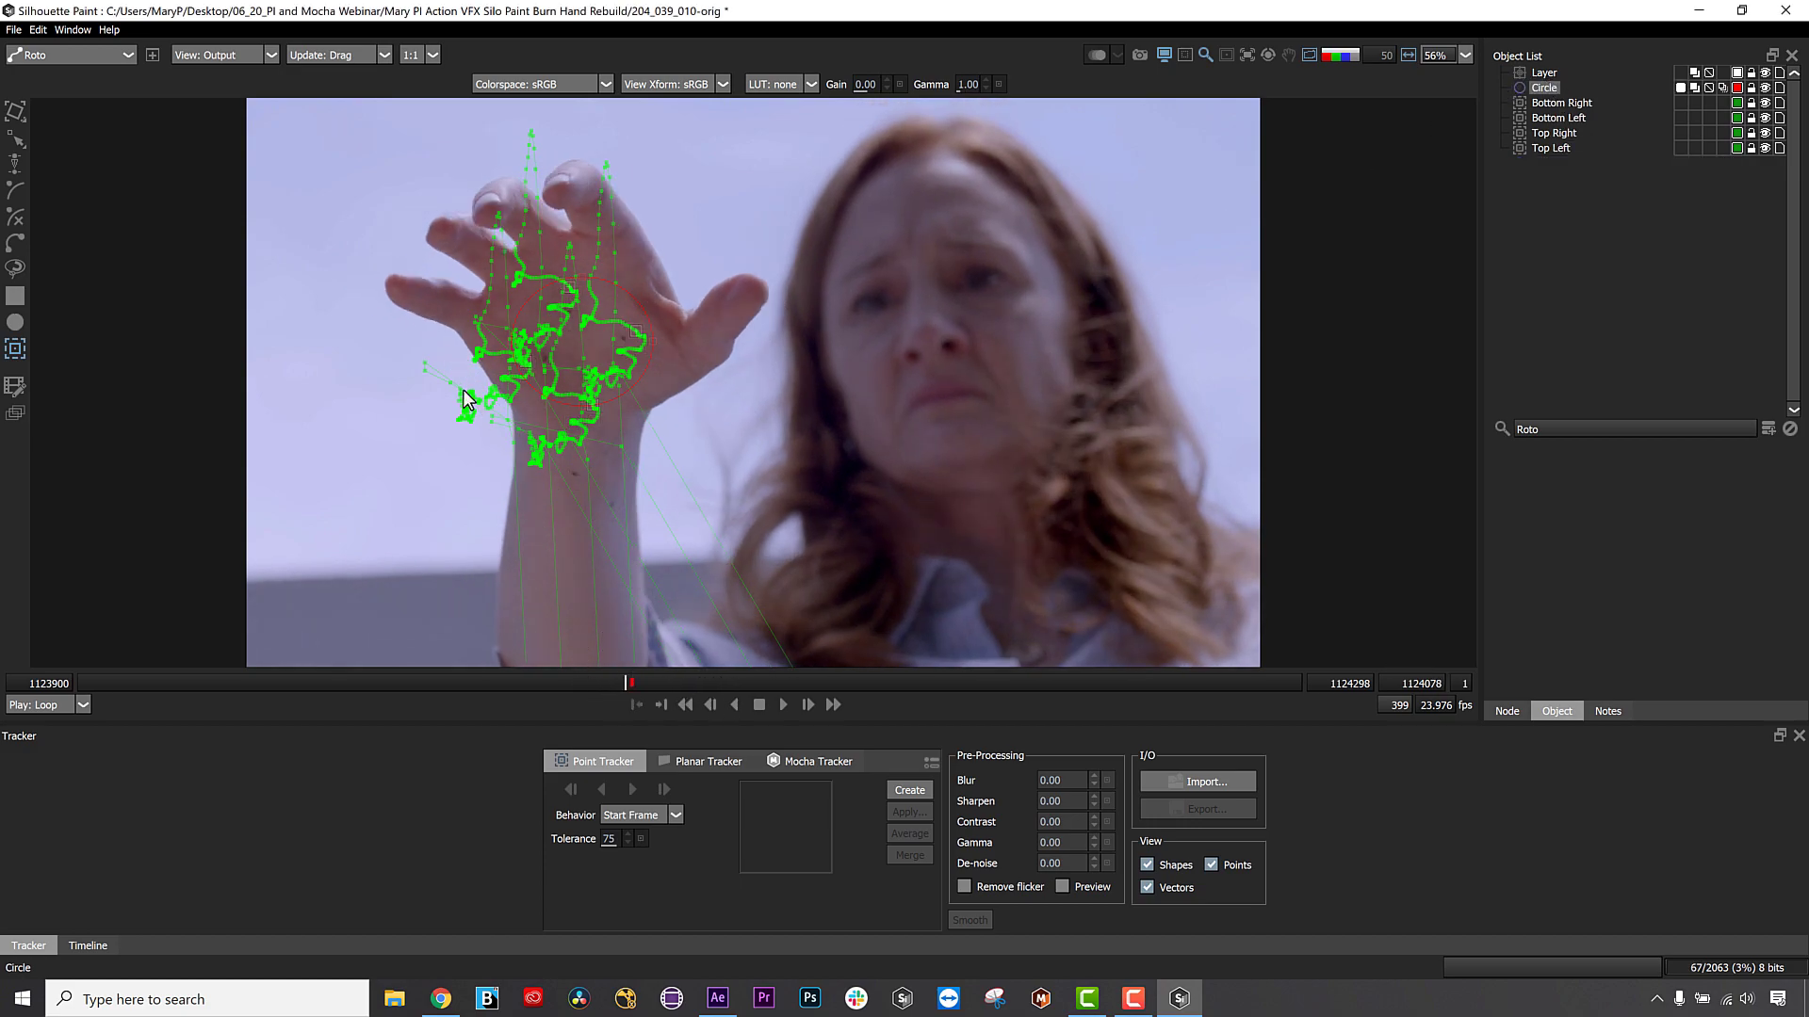
Switch from the Roto node to the Paint node.
left_click(75, 54)
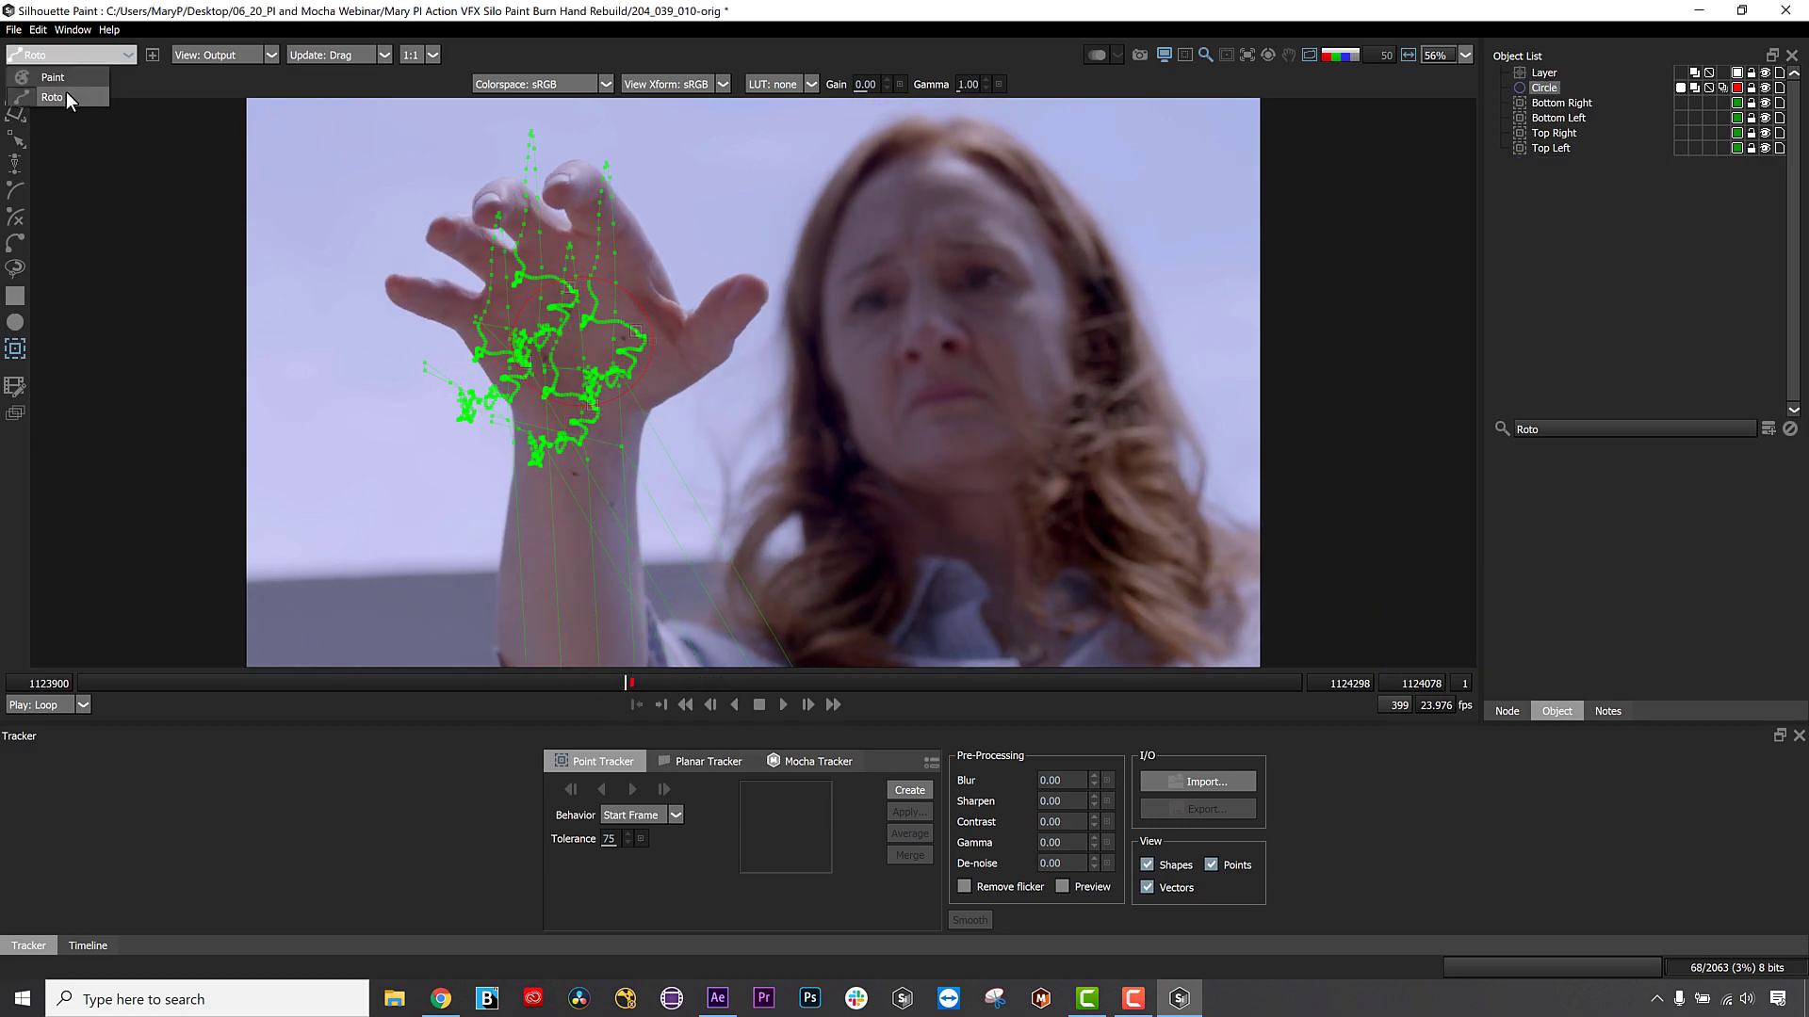
left_click(70, 82)
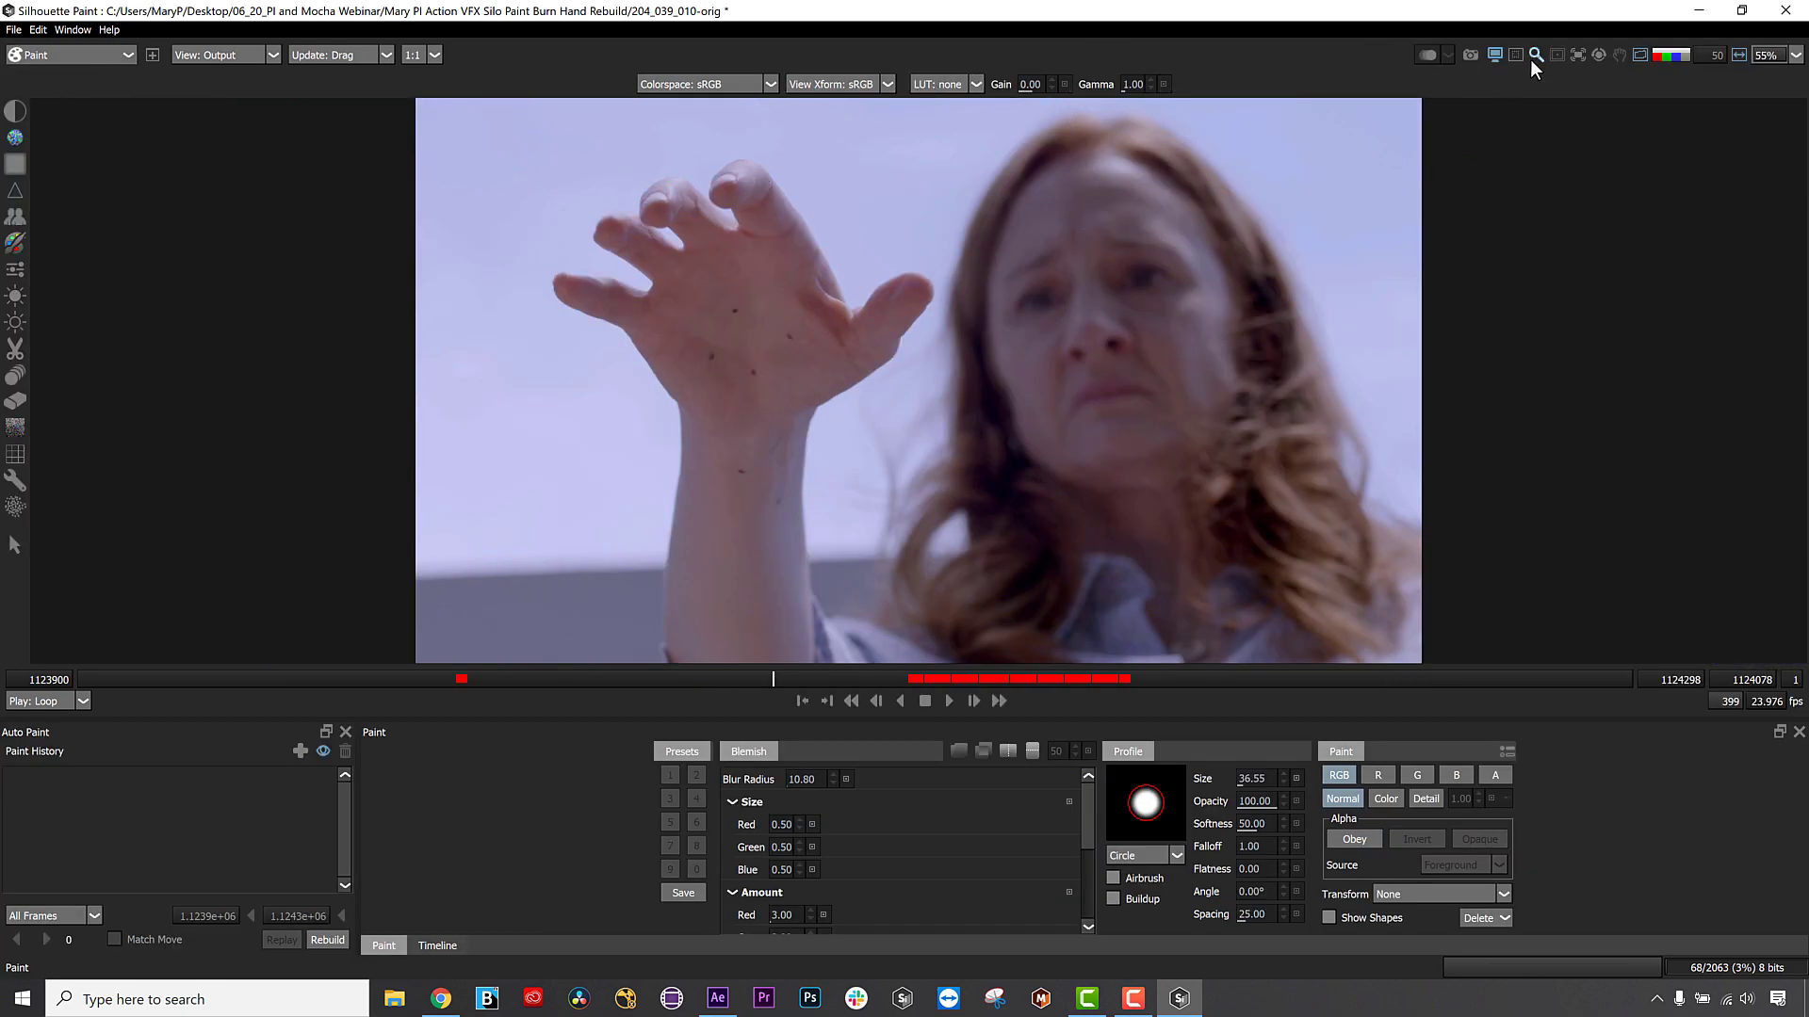
Stabilize the viewer to the tracked layer from the Roto node and move the playhead to frame 1124080.
left_click(1581, 54)
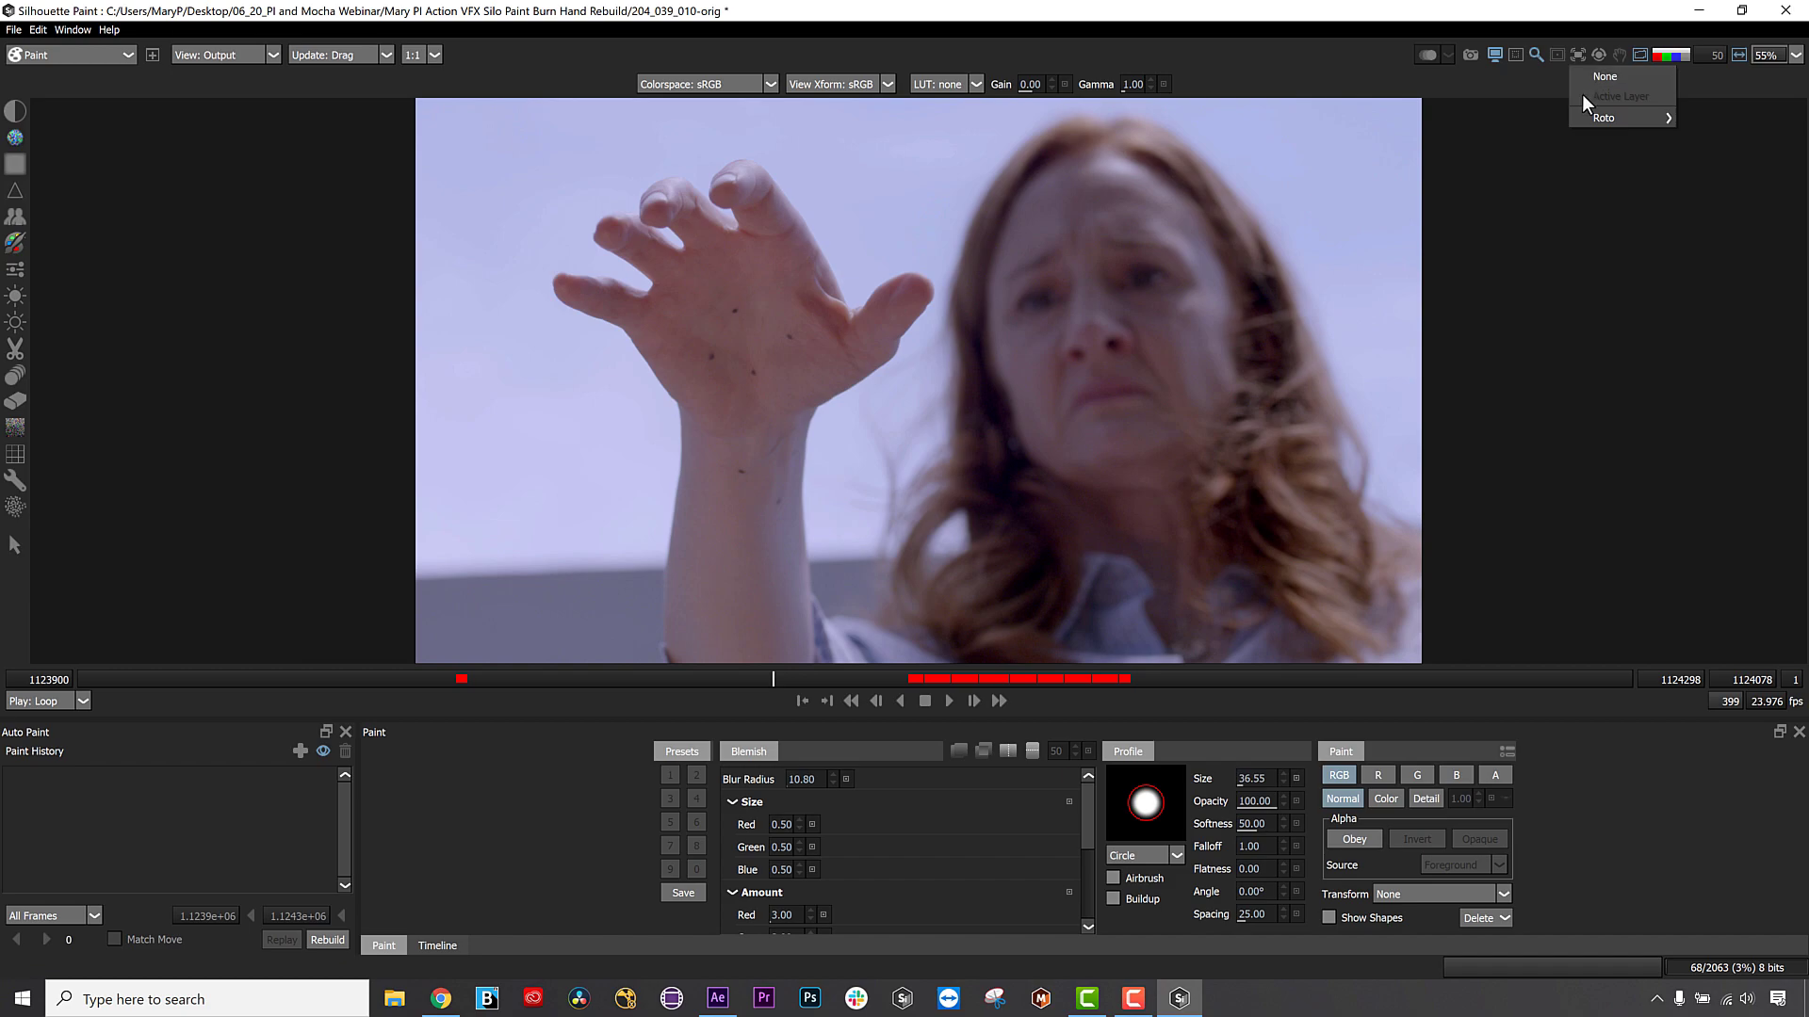
mouse_move(1615, 116)
left_click(1709, 121)
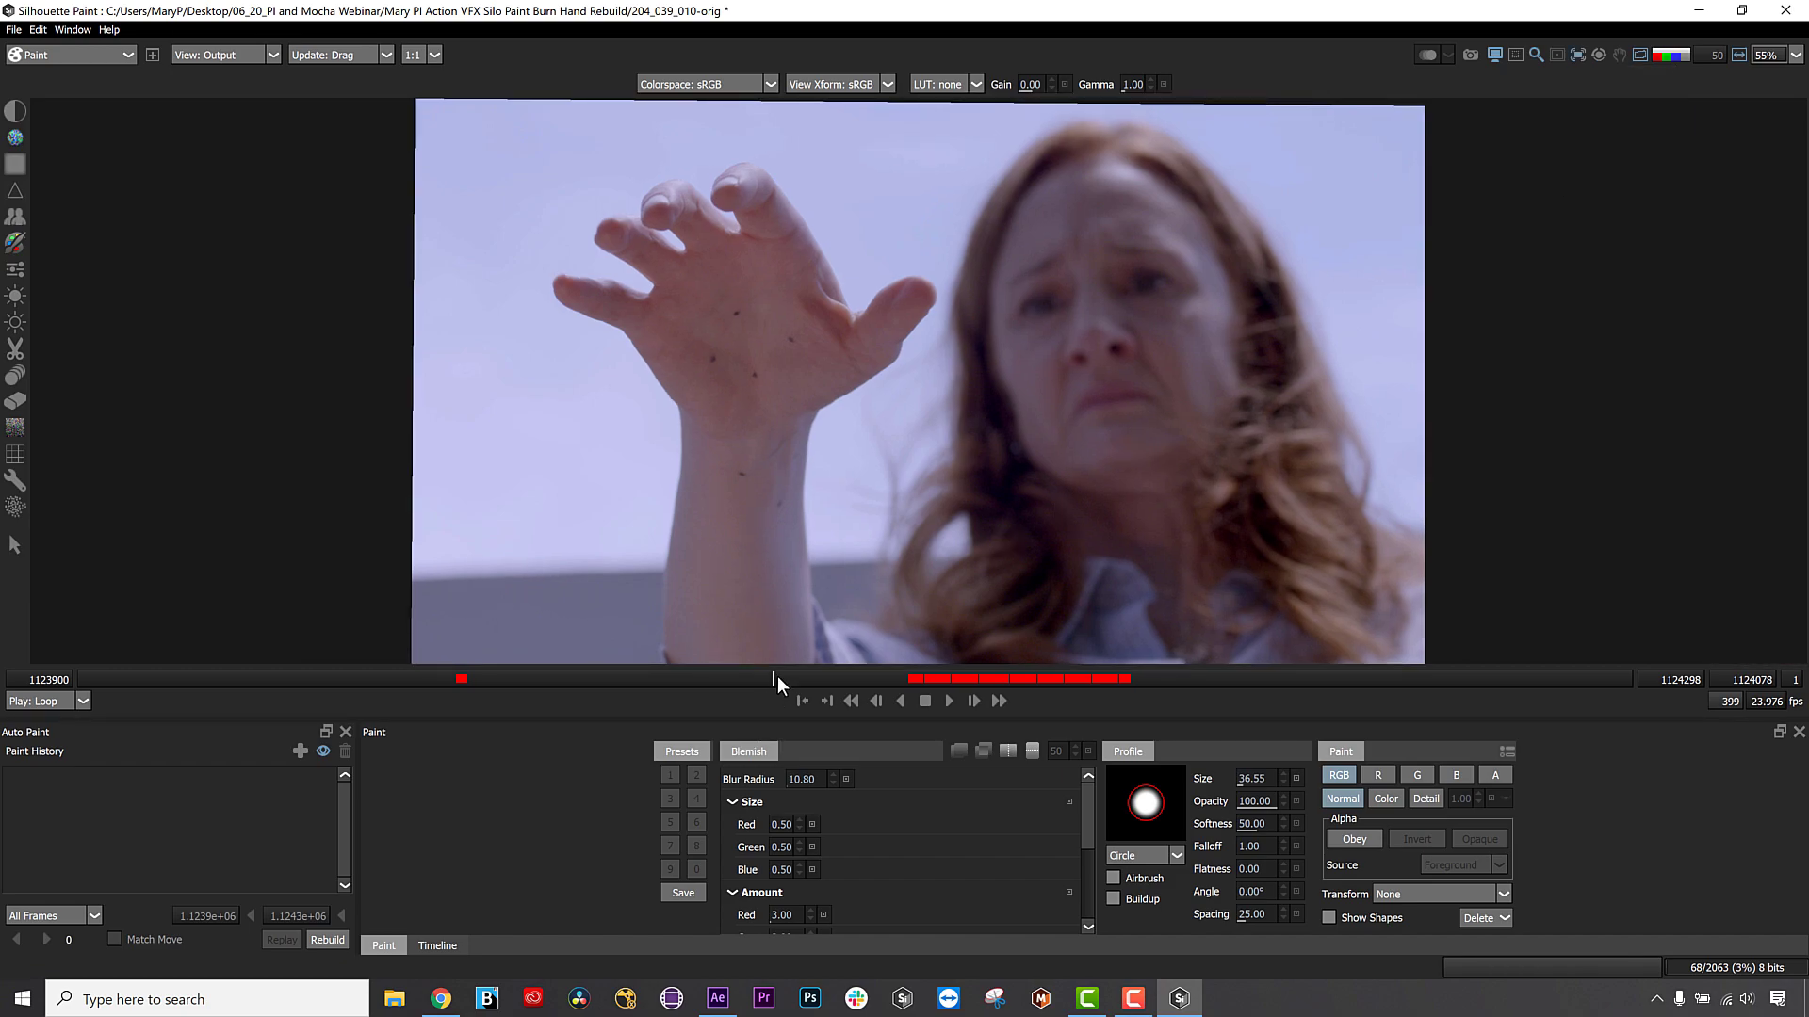
left_click_drag(837, 677, 781, 647)
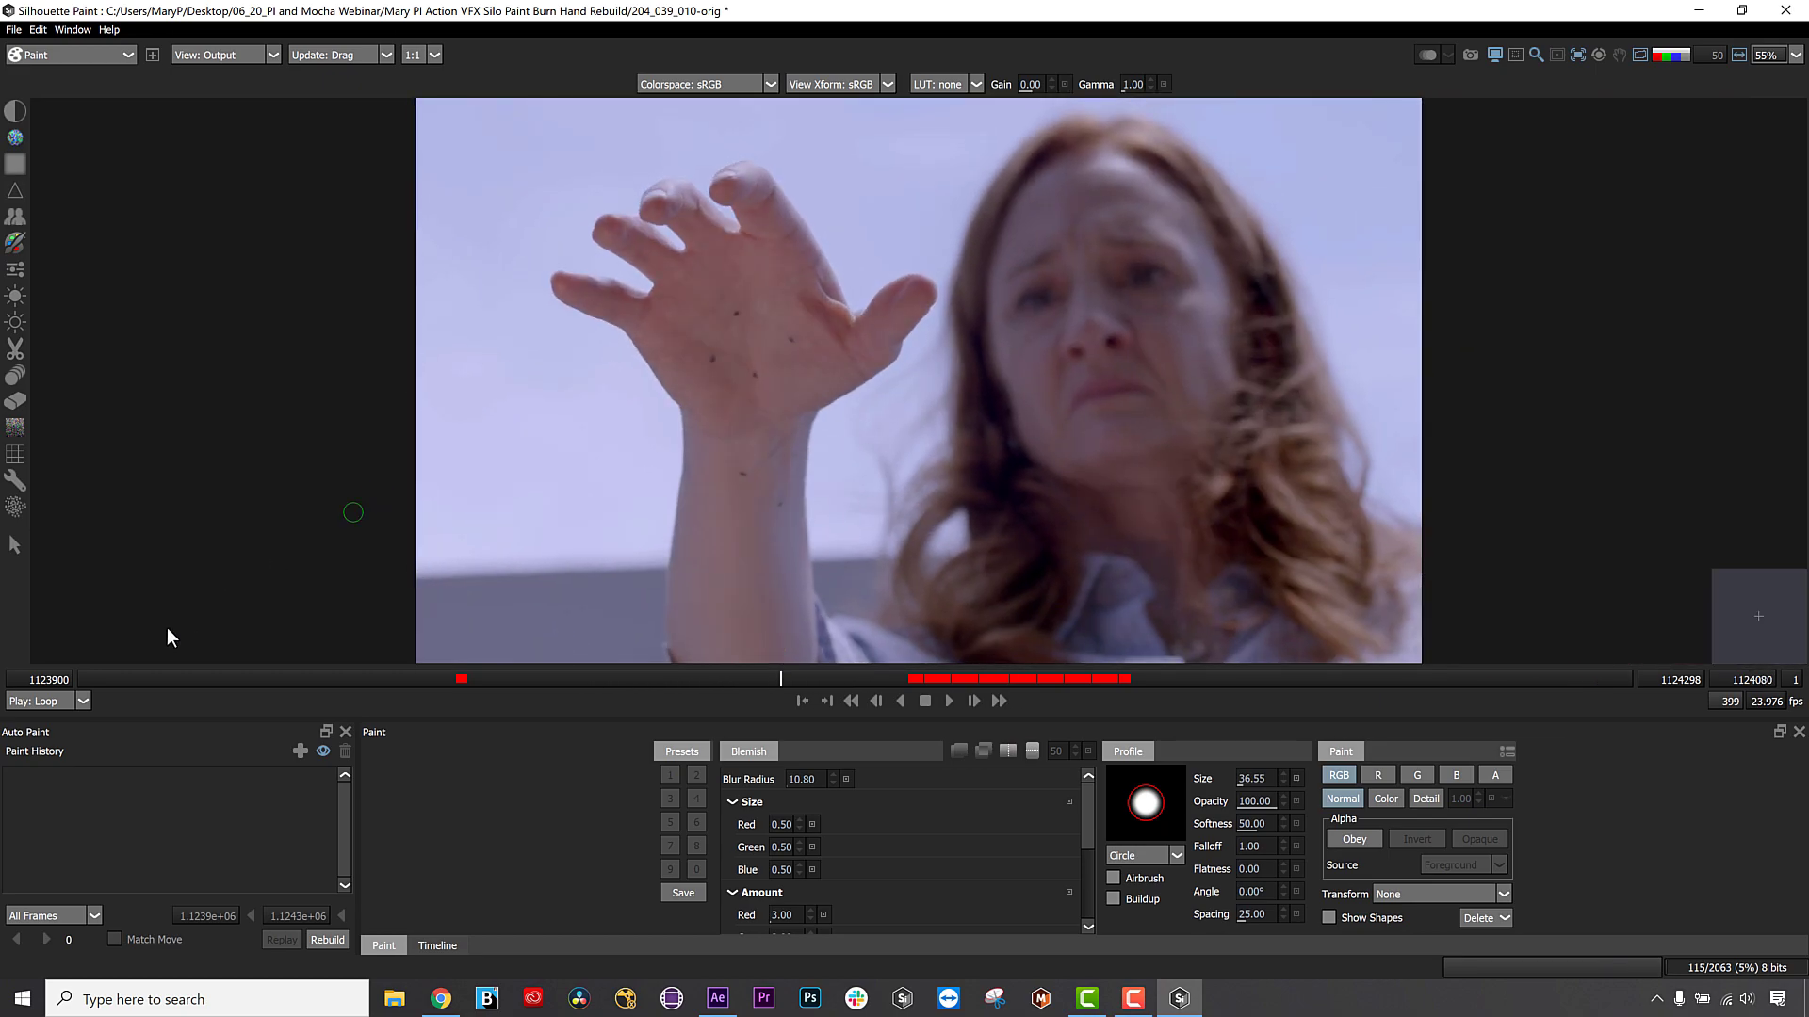
Select the Clone brush and set the paint transform to Layer.
left_click(16, 297)
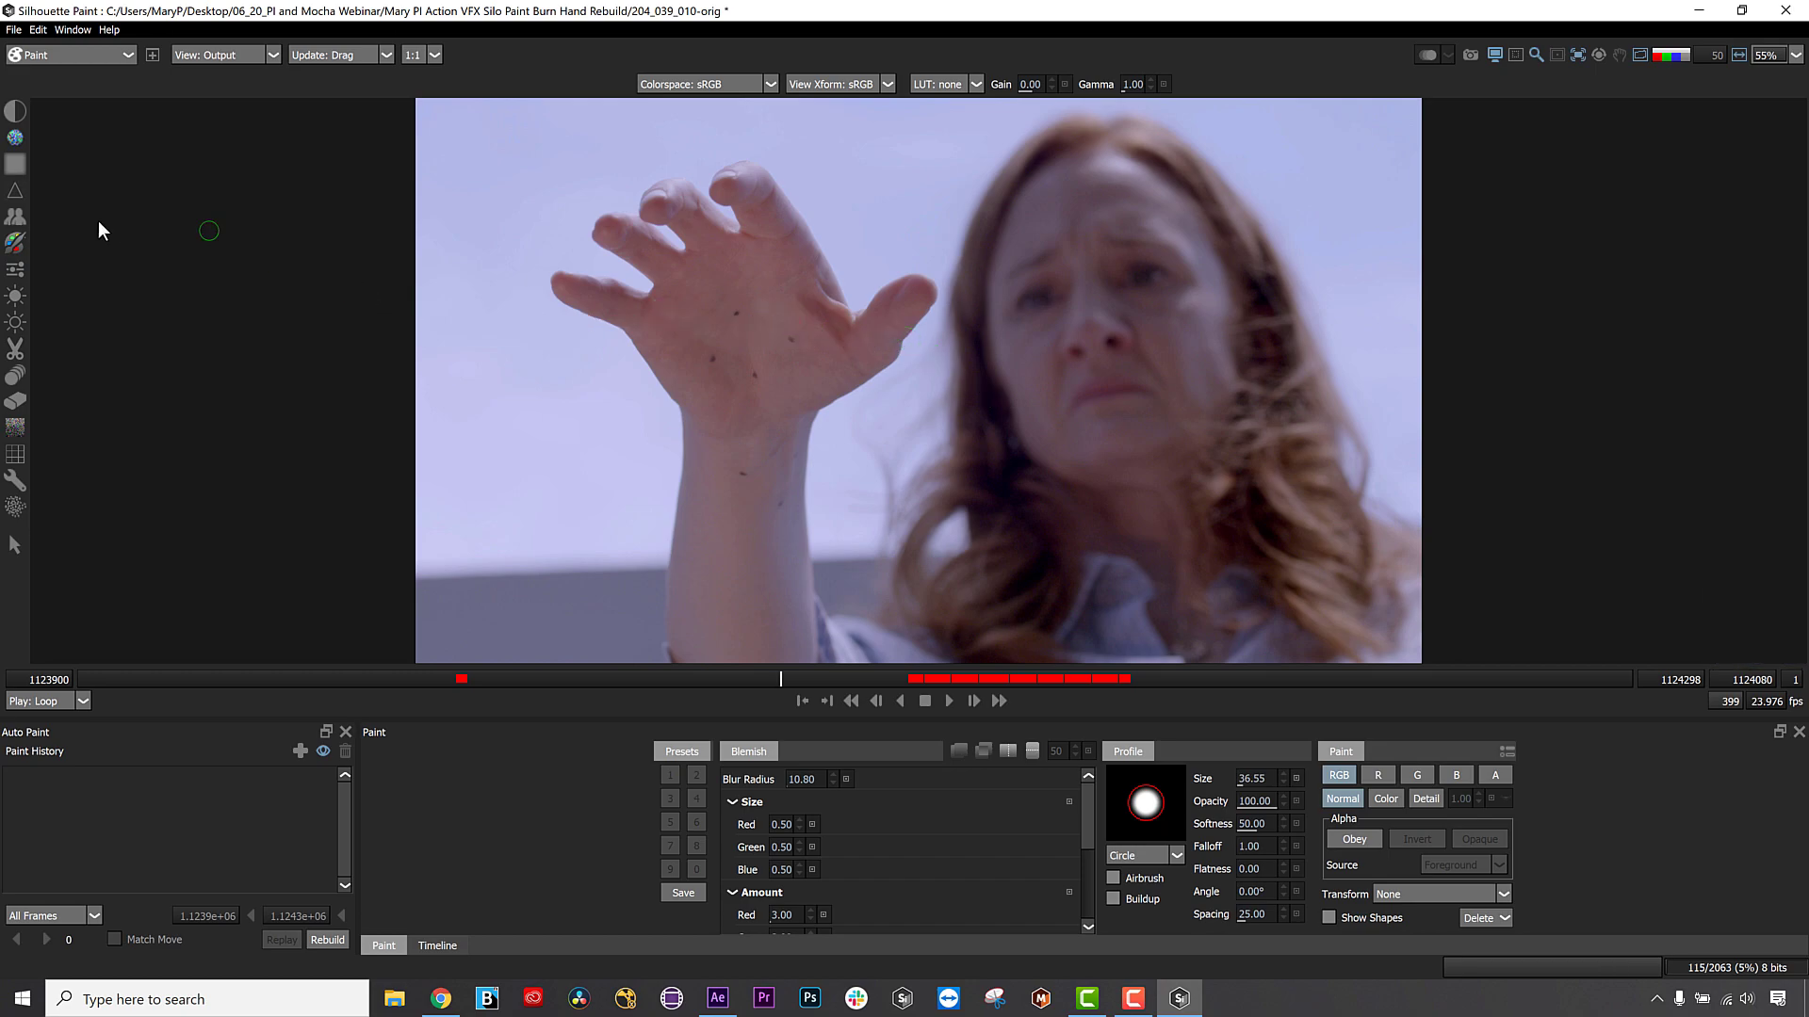
left_click(5, 224)
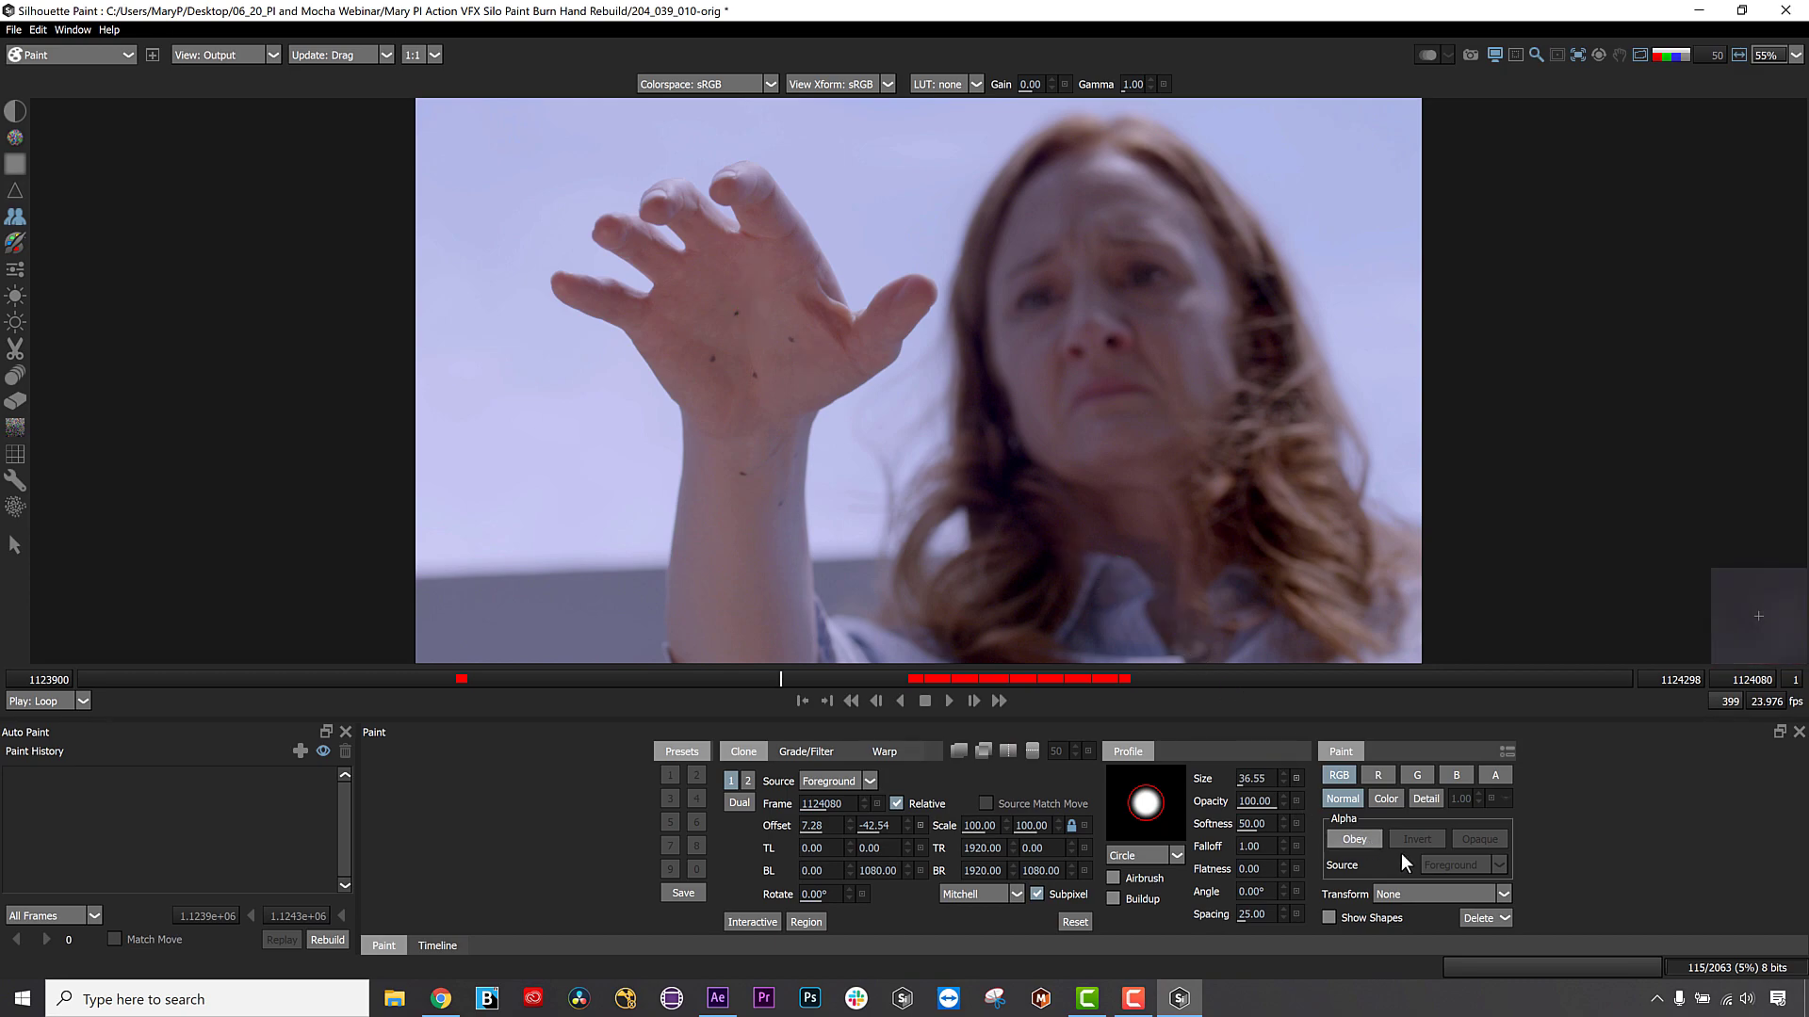
left_click(1415, 889)
left_click(1405, 920)
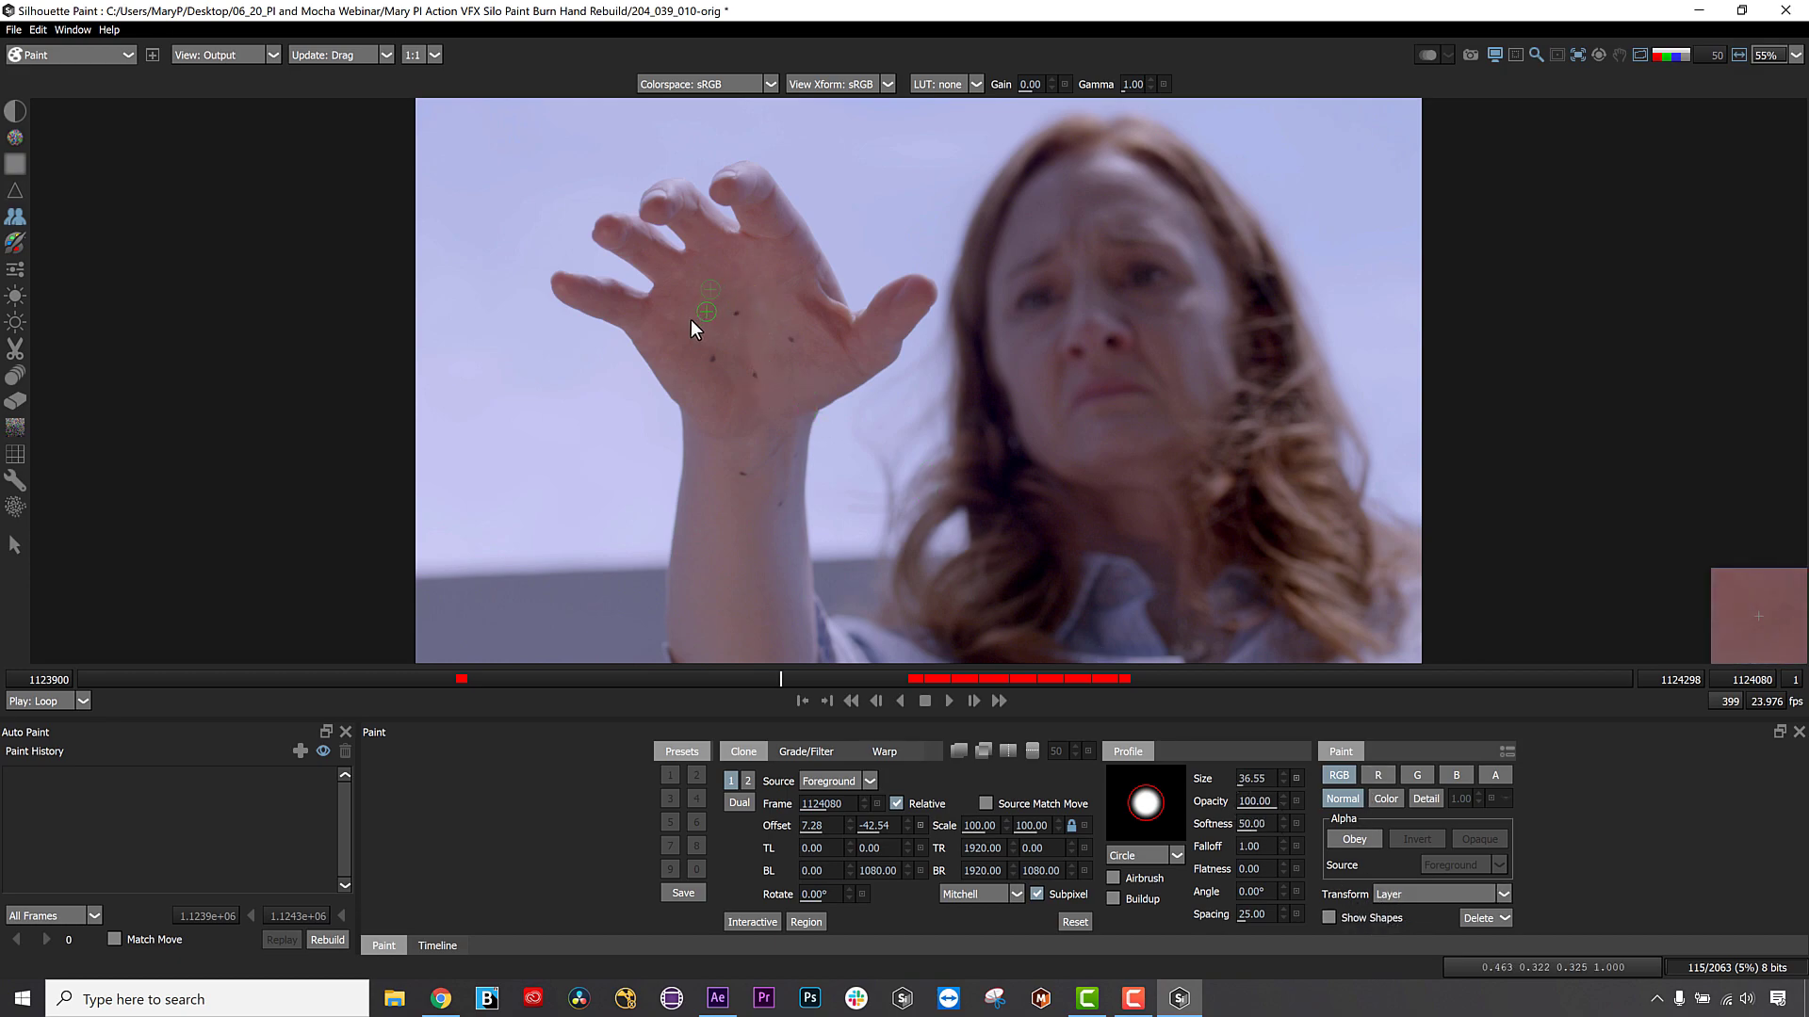
Adjust the Clone brush size over the palm, ending at about 38.
key("bracketright")
key("bracketright")
key("bracketright")
key("bracketright")
key("bracketright")
key("bracketright")
key("bracketright")
key("bracketright")
key("bracketright")
key("bracketright")
key("bracketright")
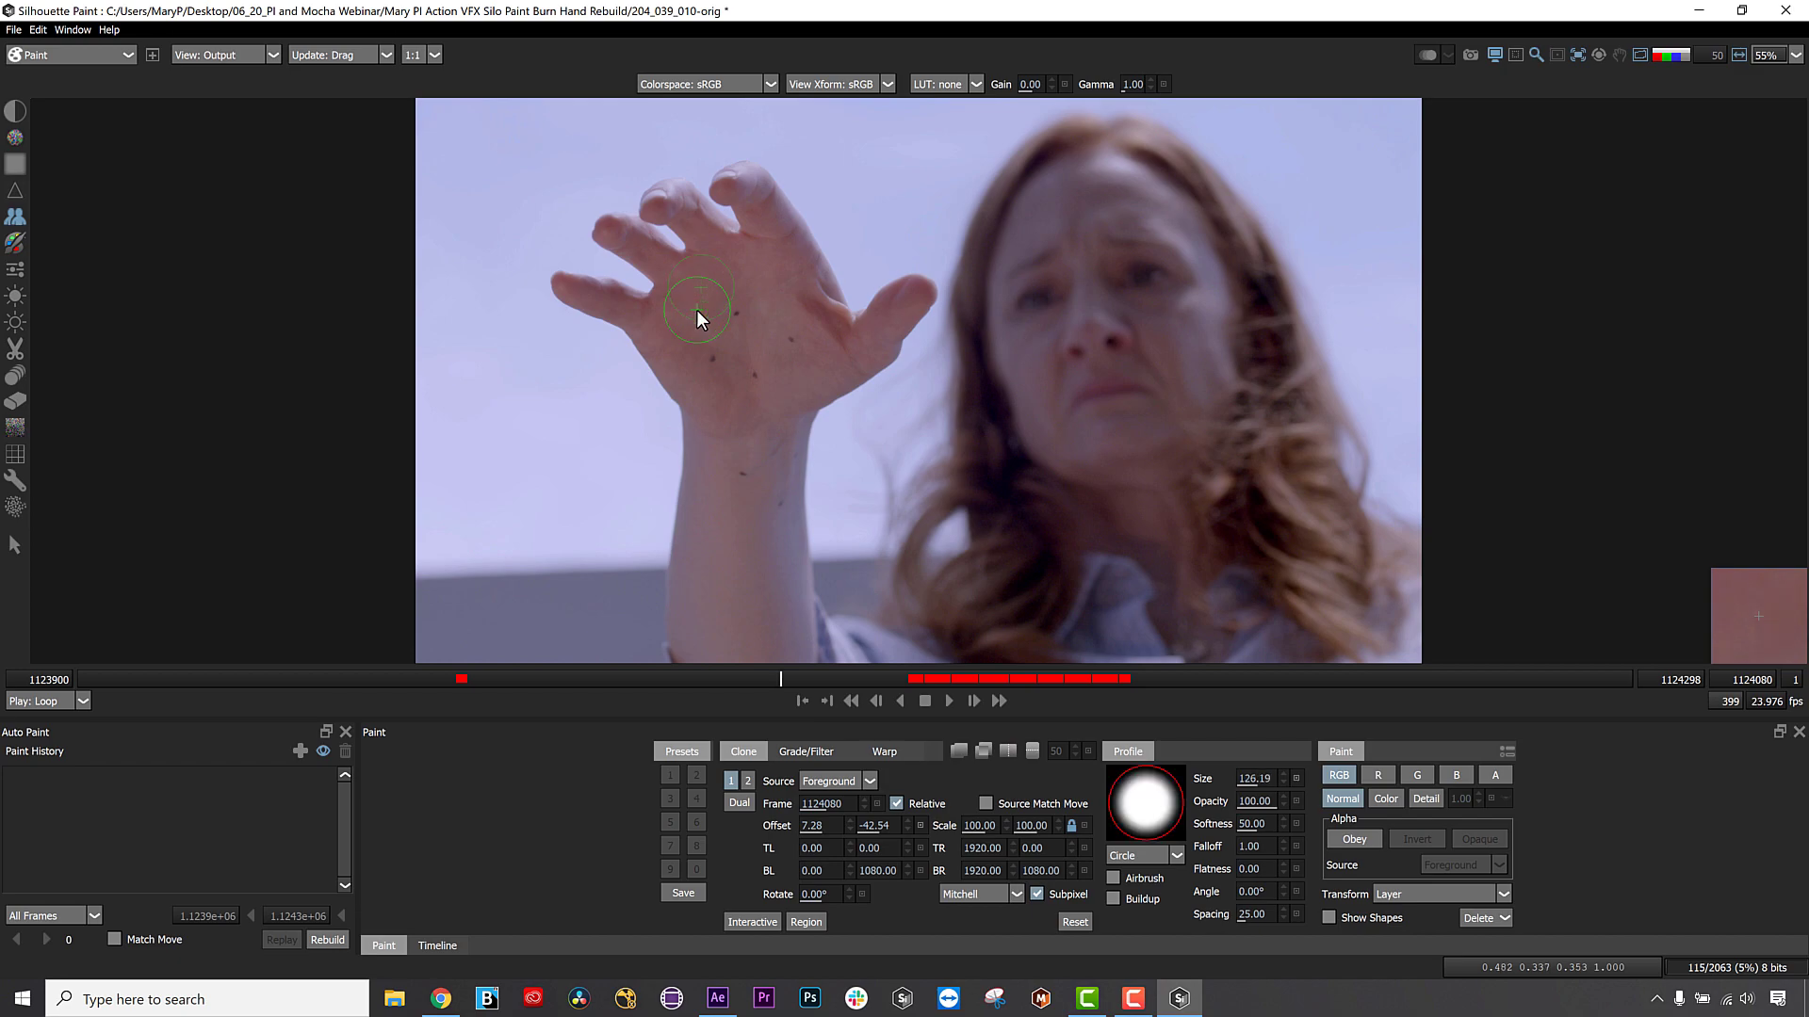
key("bracketleft")
key("bracketleft")
key("bracketleft")
key("bracketleft")
key("bracketleft")
key("bracketleft")
key("bracketleft")
key("bracketleft")
key("bracketleft")
key("bracketleft")
key("bracketleft")
key("bracketleft")
key("bracketleft")
Clone clean skin over the four dark tracking marks on the palm, realigning the source offset for individual marks.
mouse_move(718, 322)
left_mouse_down()
mouse_move(731, 297)
mouse_move(712, 354)
mouse_move(733, 308)
mouse_move(719, 321)
left_mouse_up()
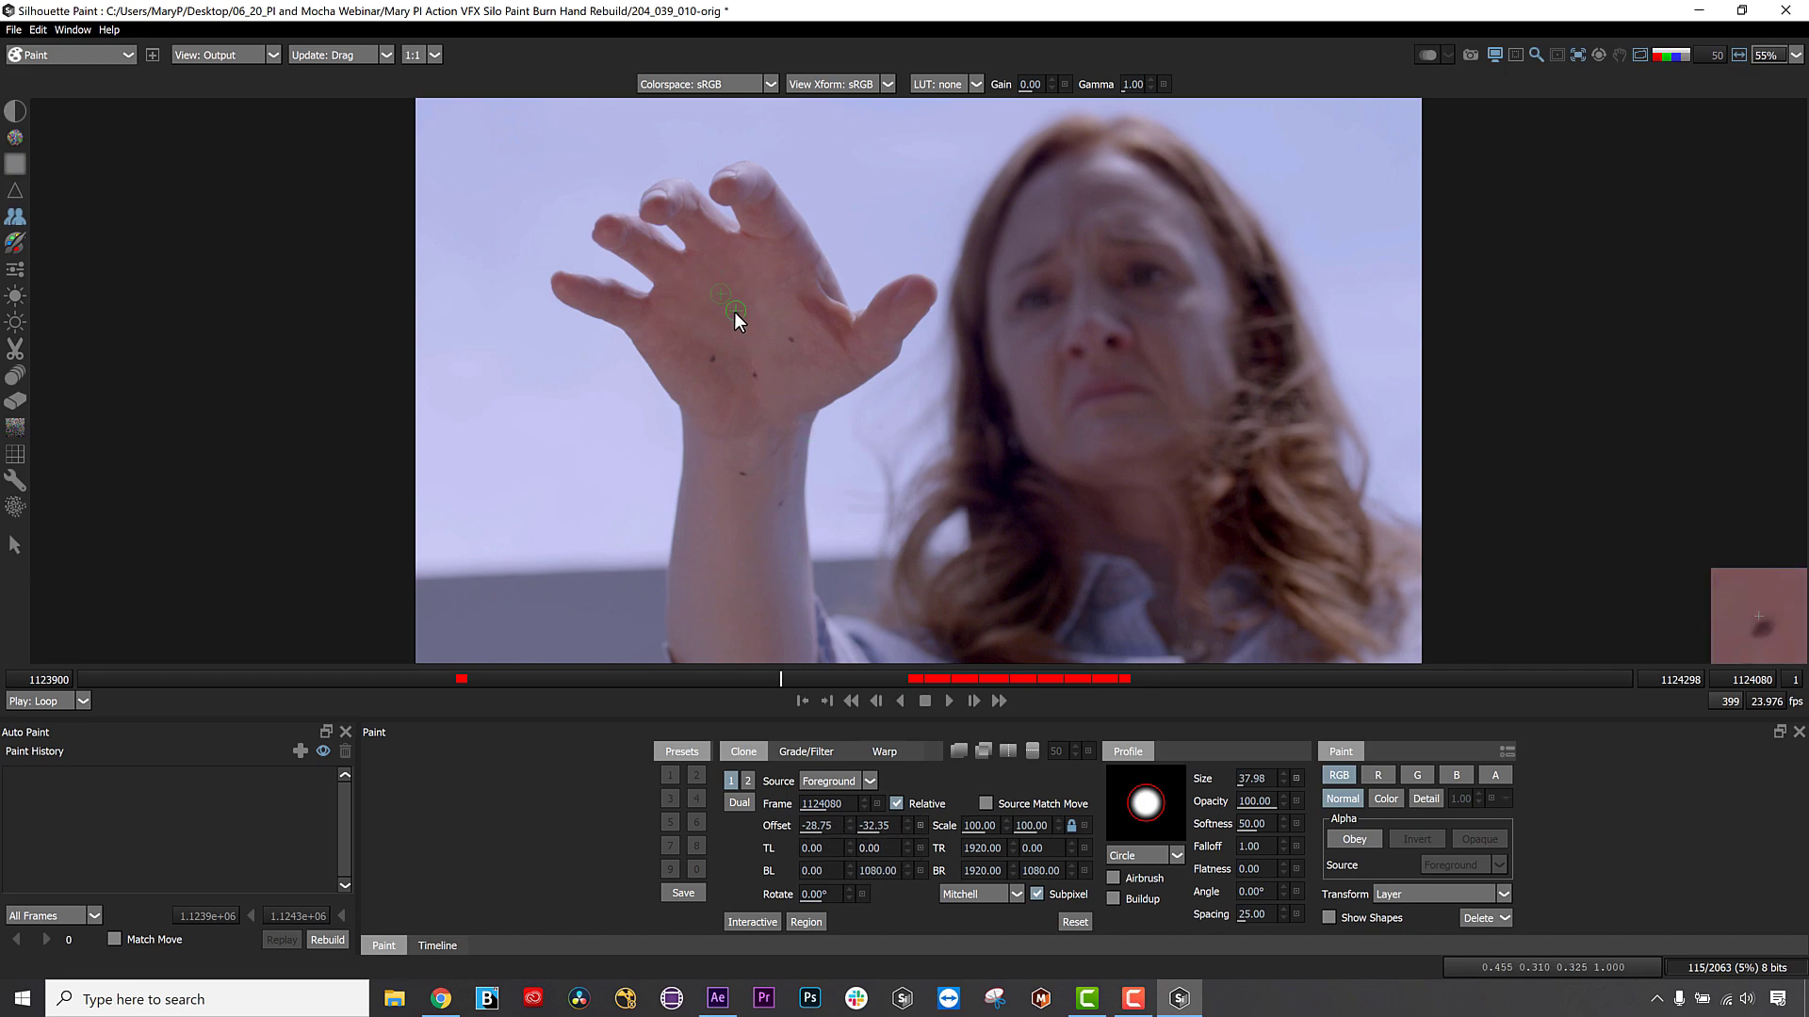
left_click(790, 338)
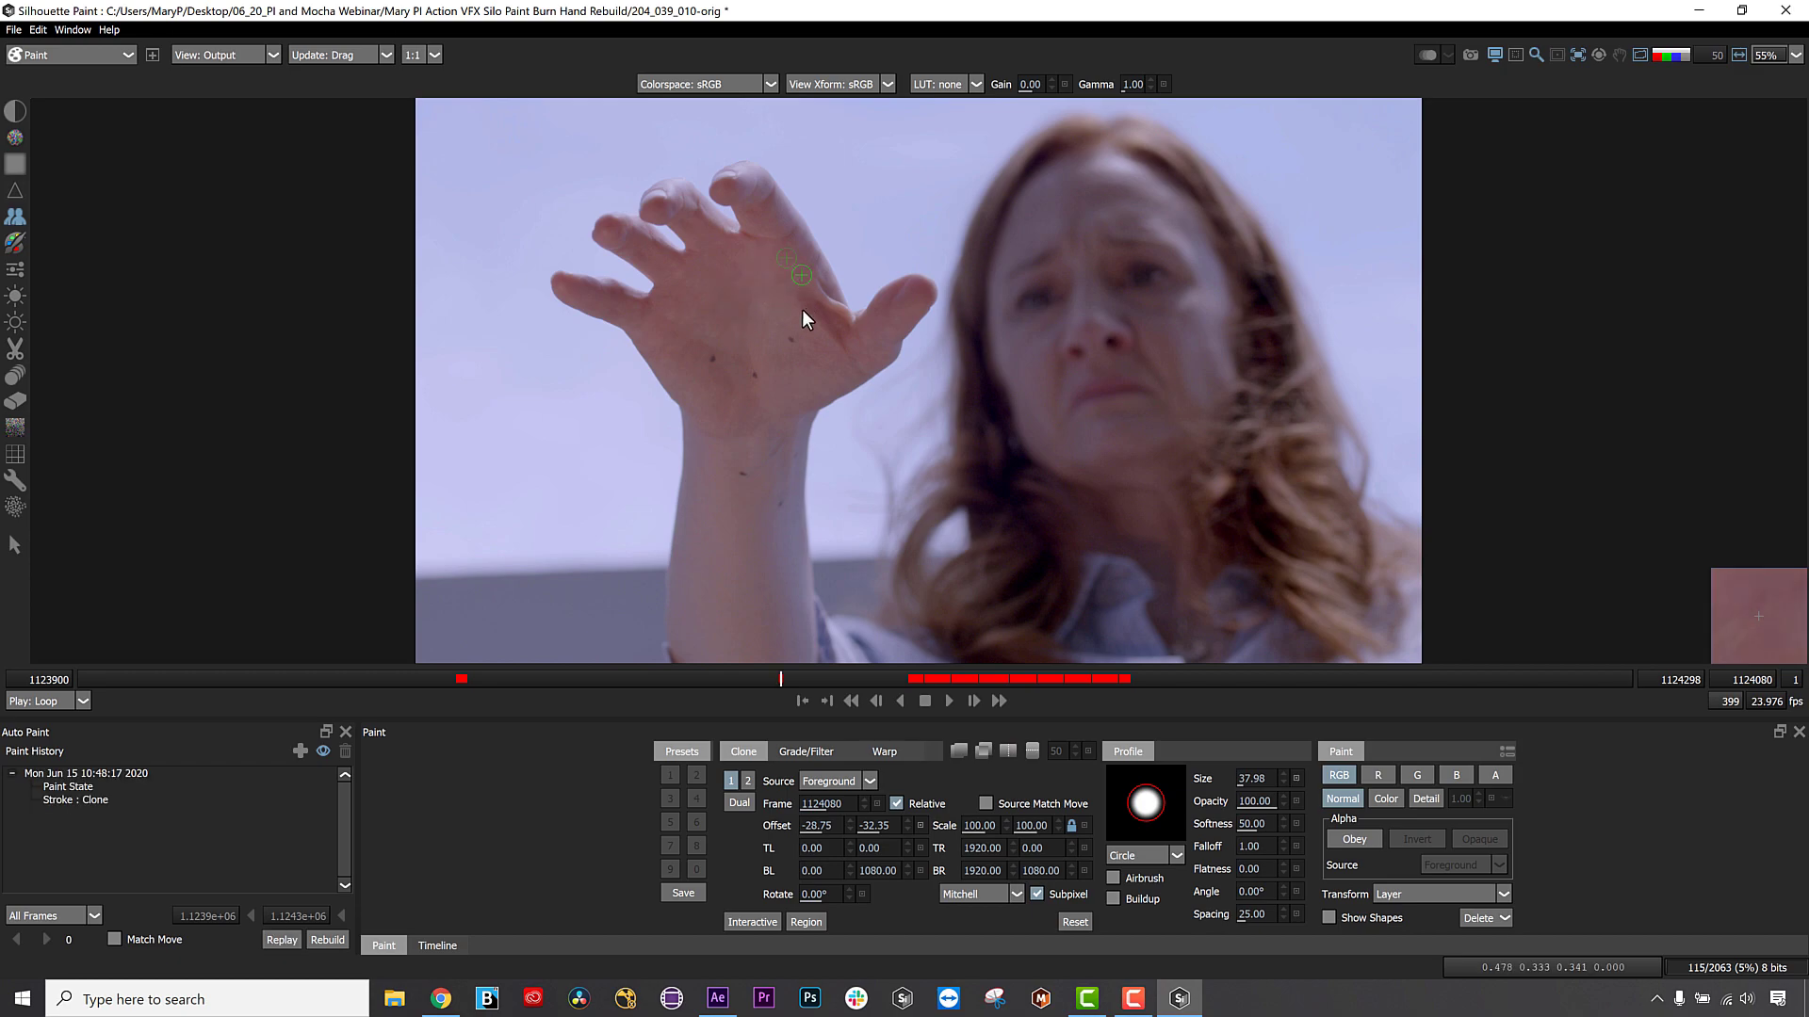
left_click_drag(793, 316, 791, 339)
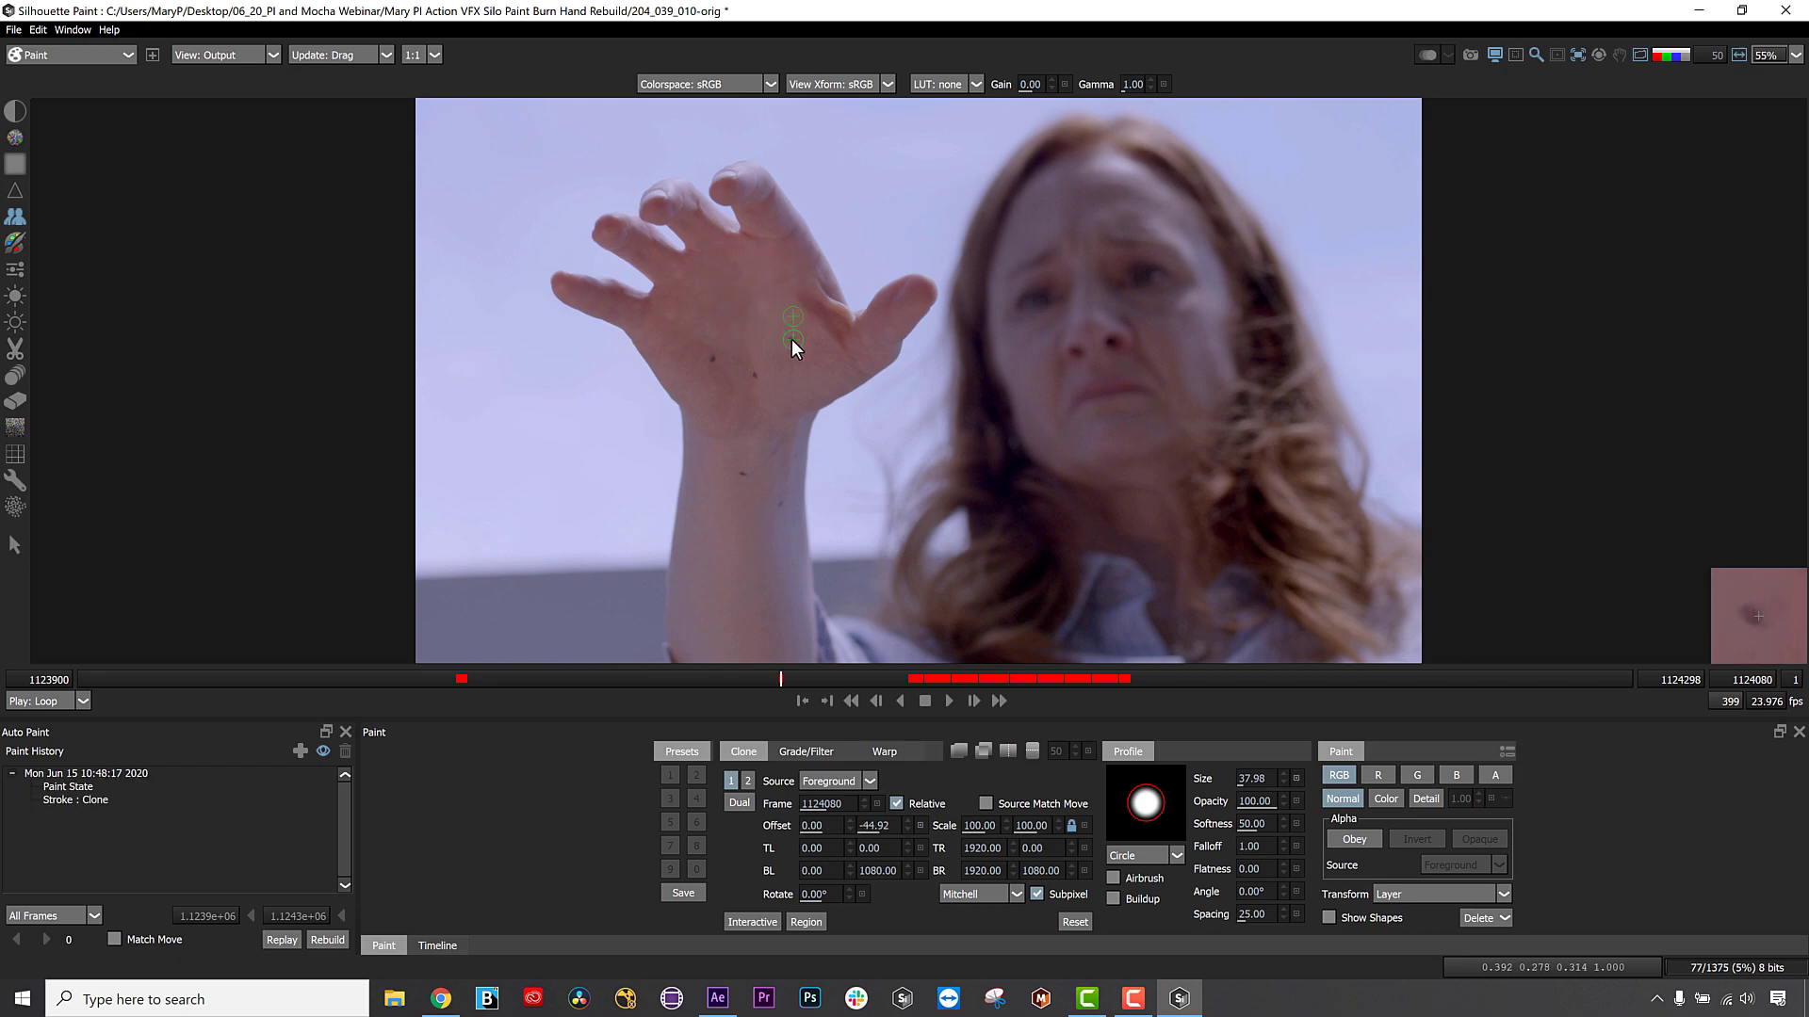
left_click(753, 375)
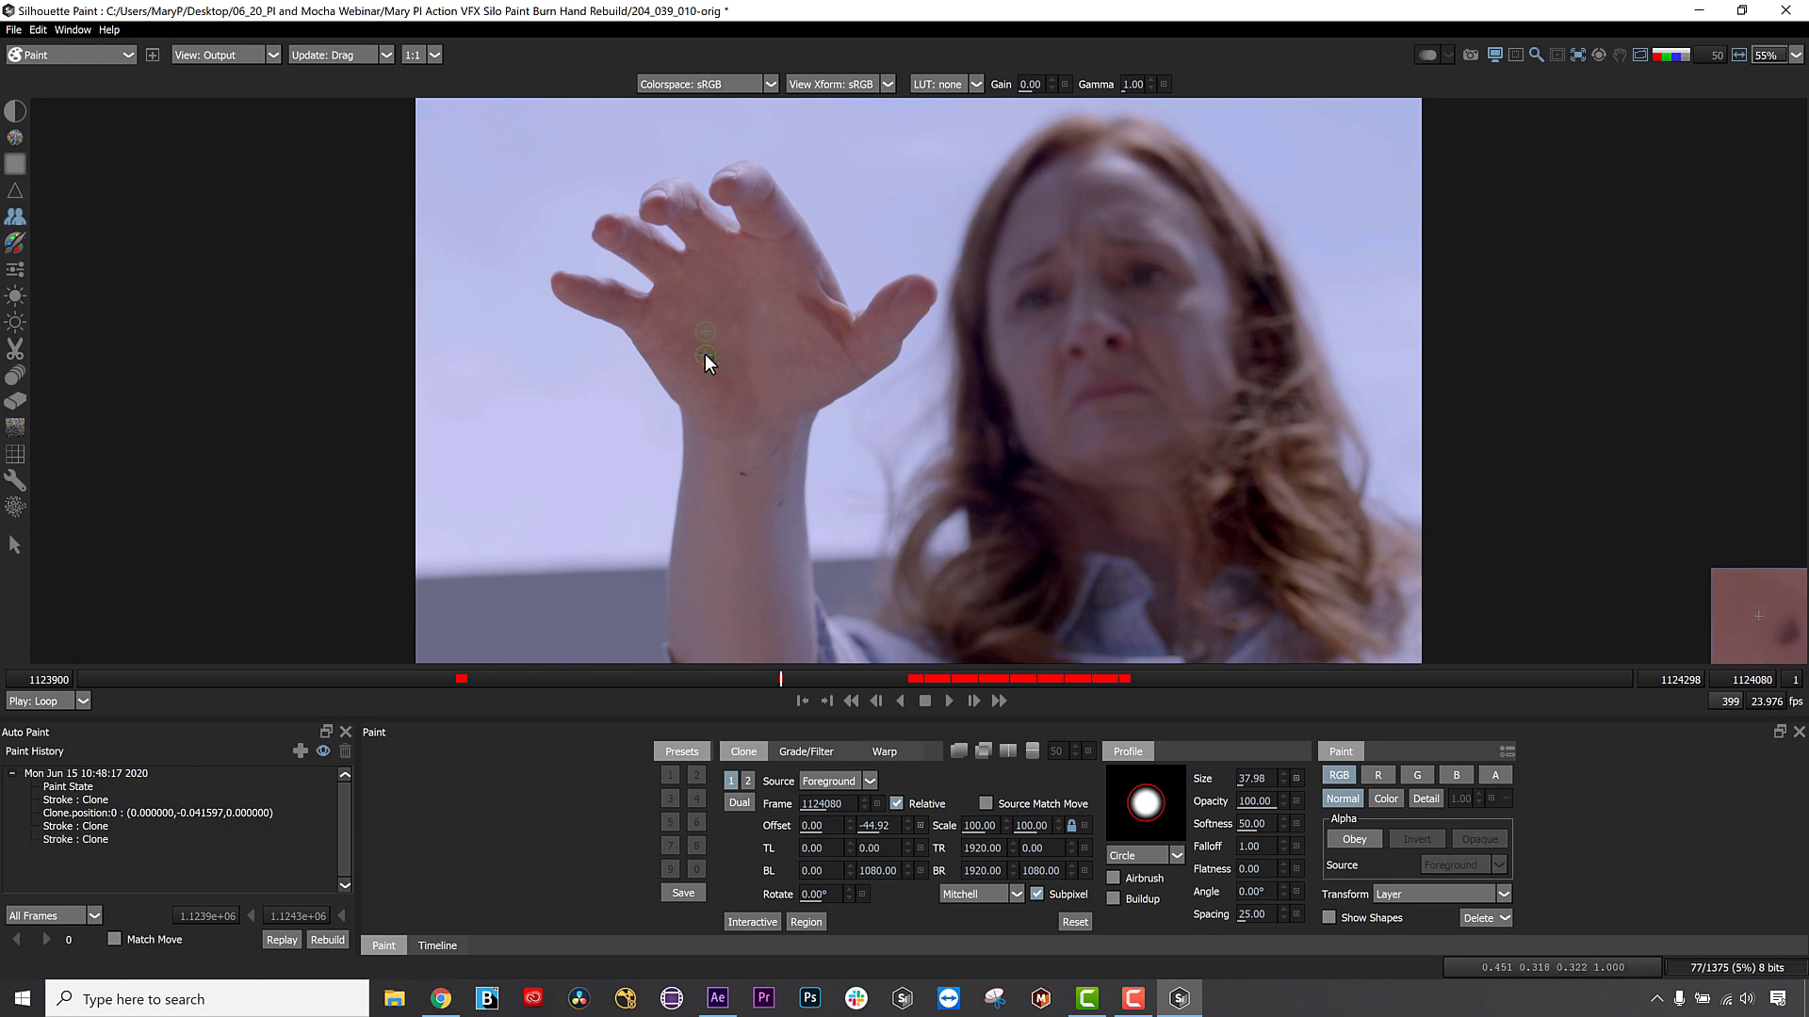
left_click_drag(698, 345, 710, 358)
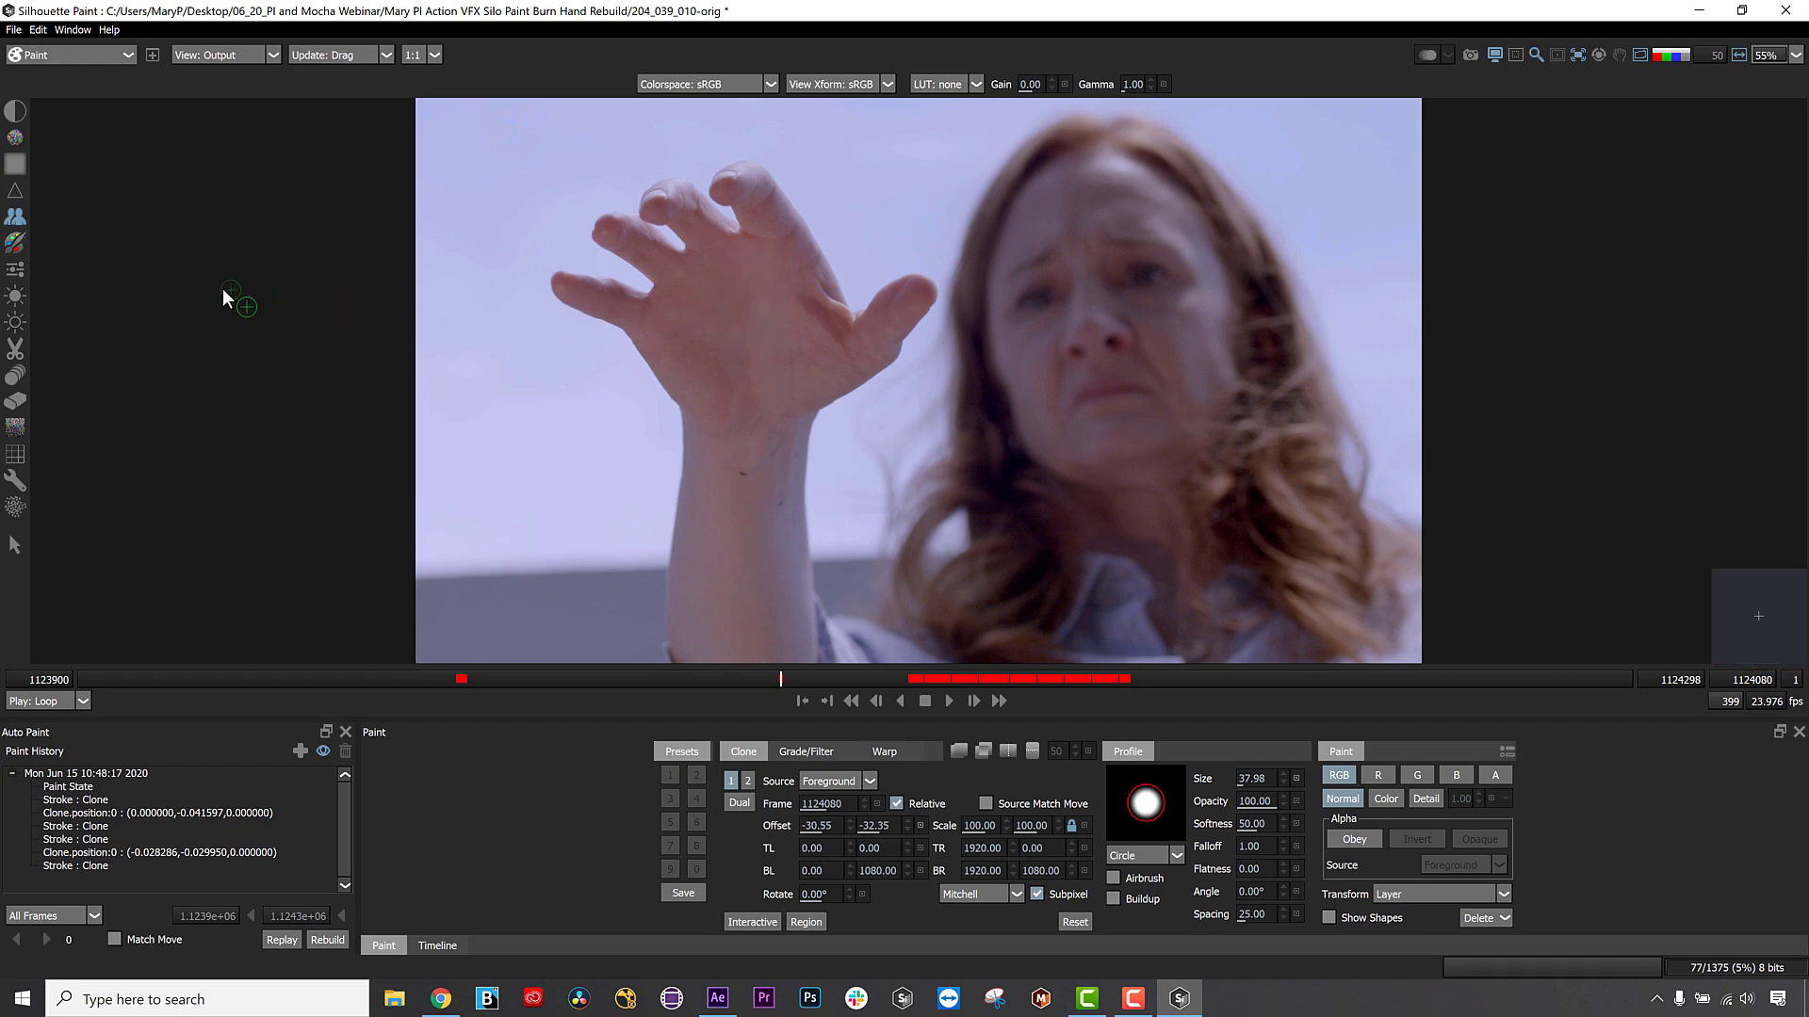
Use the Blemish brush with red size 1.50 and the split compare view to smooth the uneven cloned patches on the palm.
left_click(16, 143)
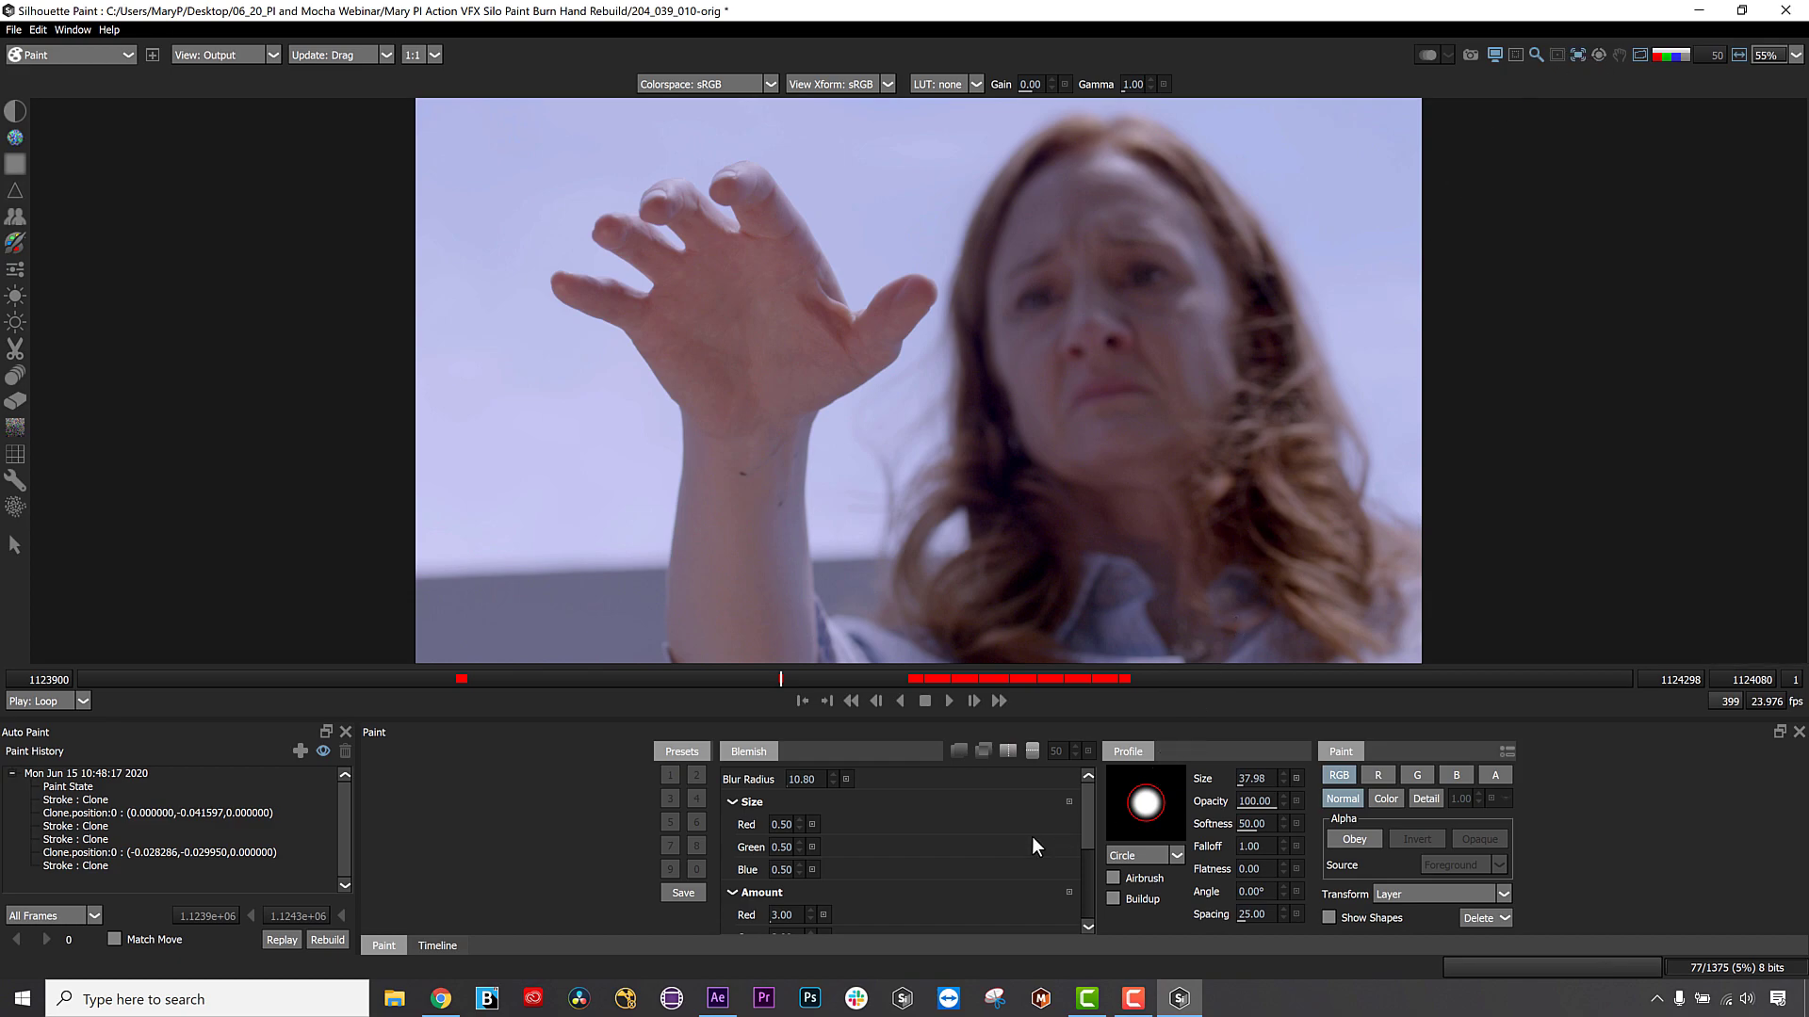
left_click(1008, 753)
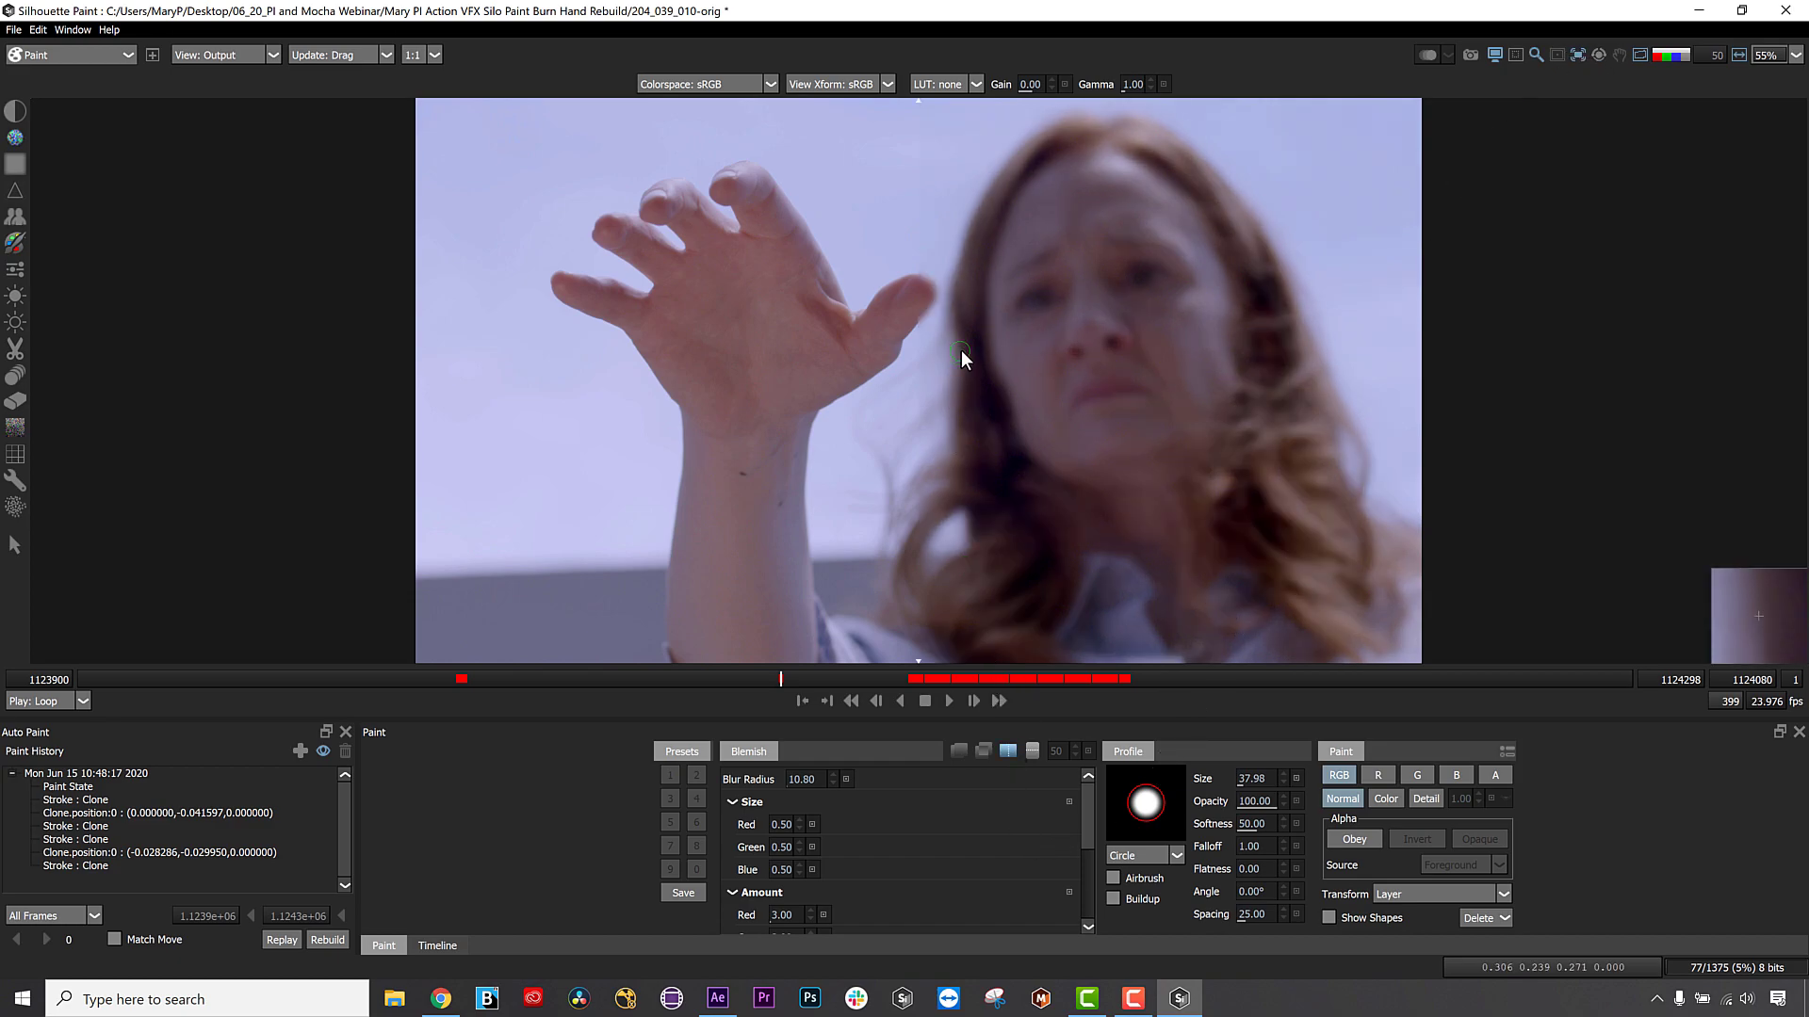
scroll(953, 342, "up", 4)
scroll(914, 288, "up", 2)
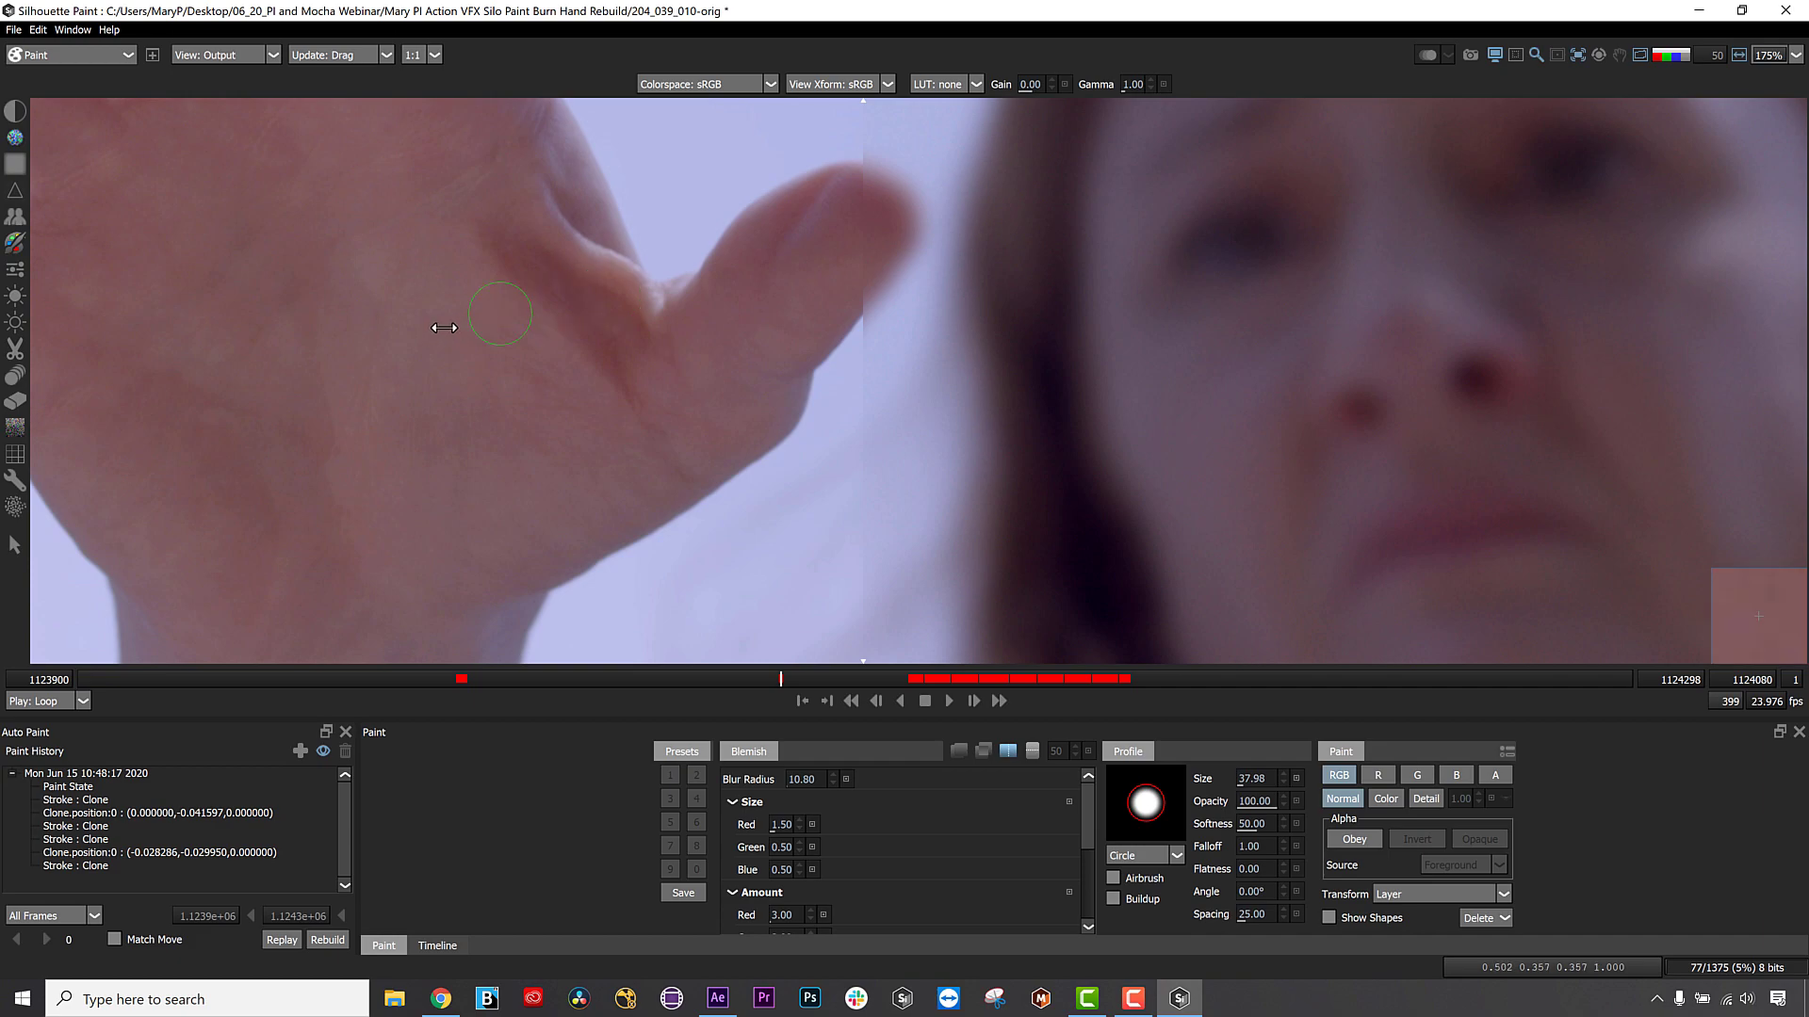
scroll(443, 327, "down", 2)
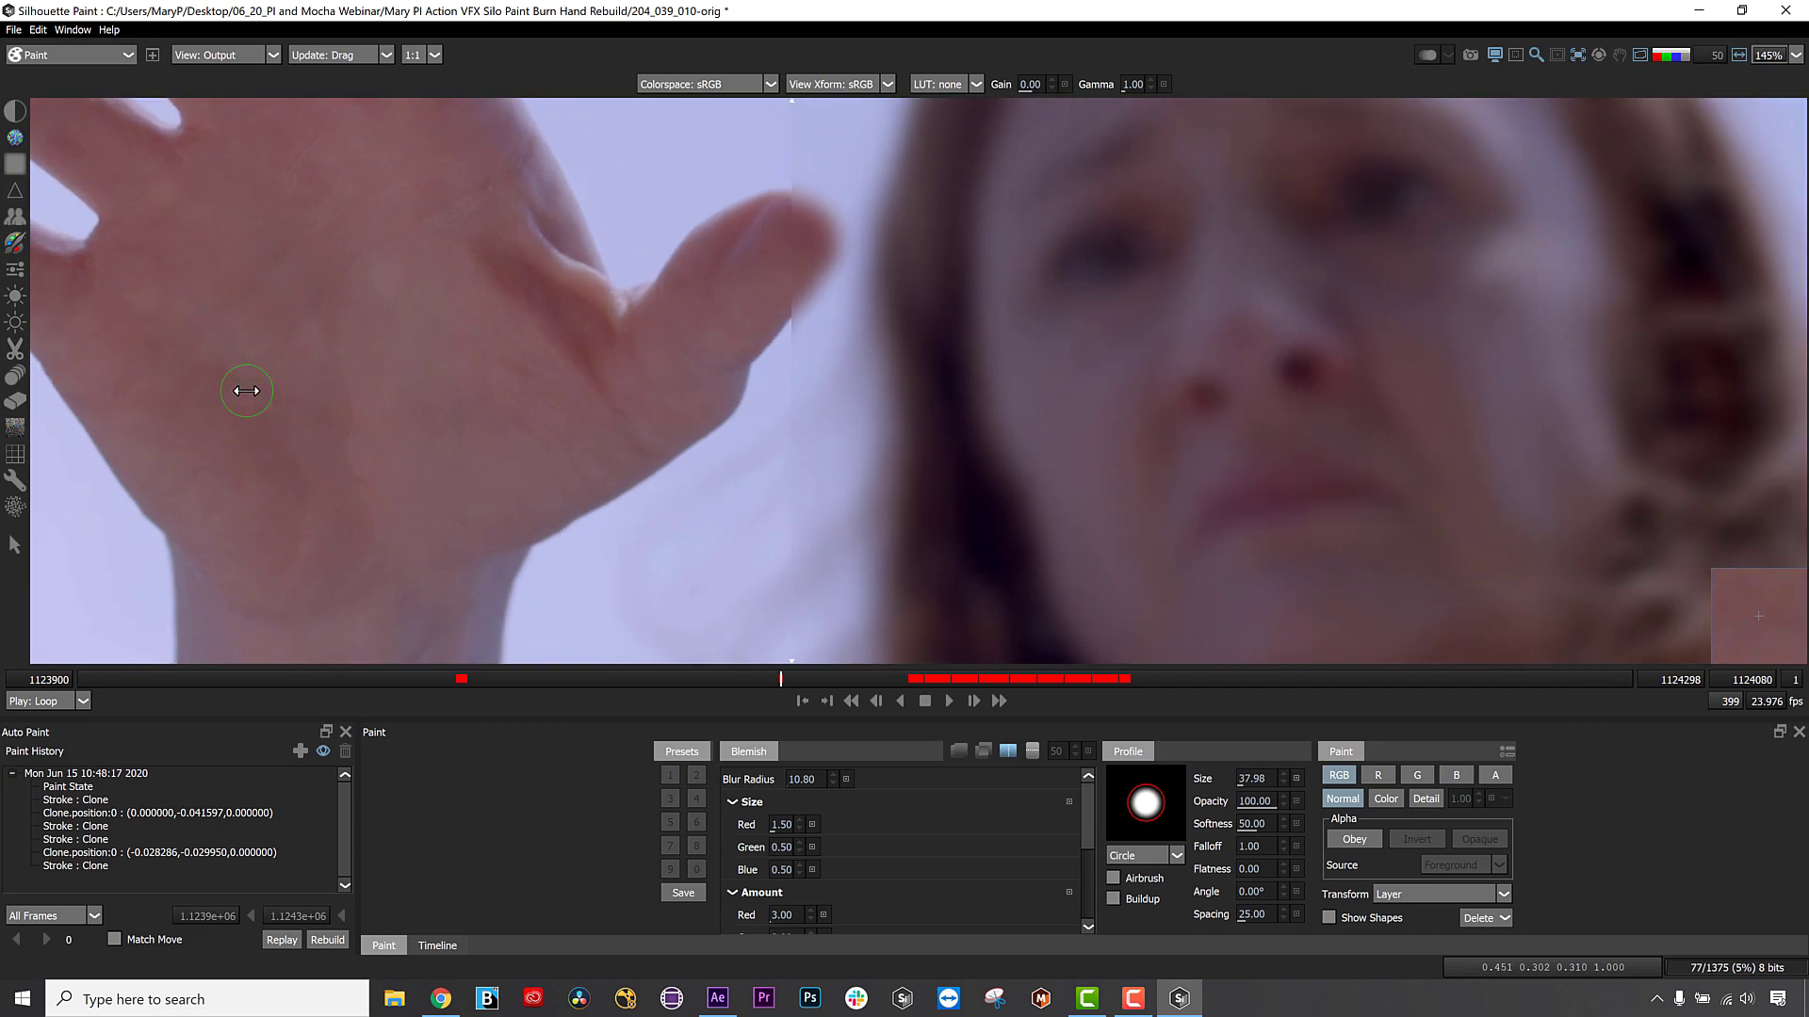
mouse_move(254, 375)
left_mouse_down()
mouse_move(293, 431)
mouse_move(247, 406)
left_mouse_up()
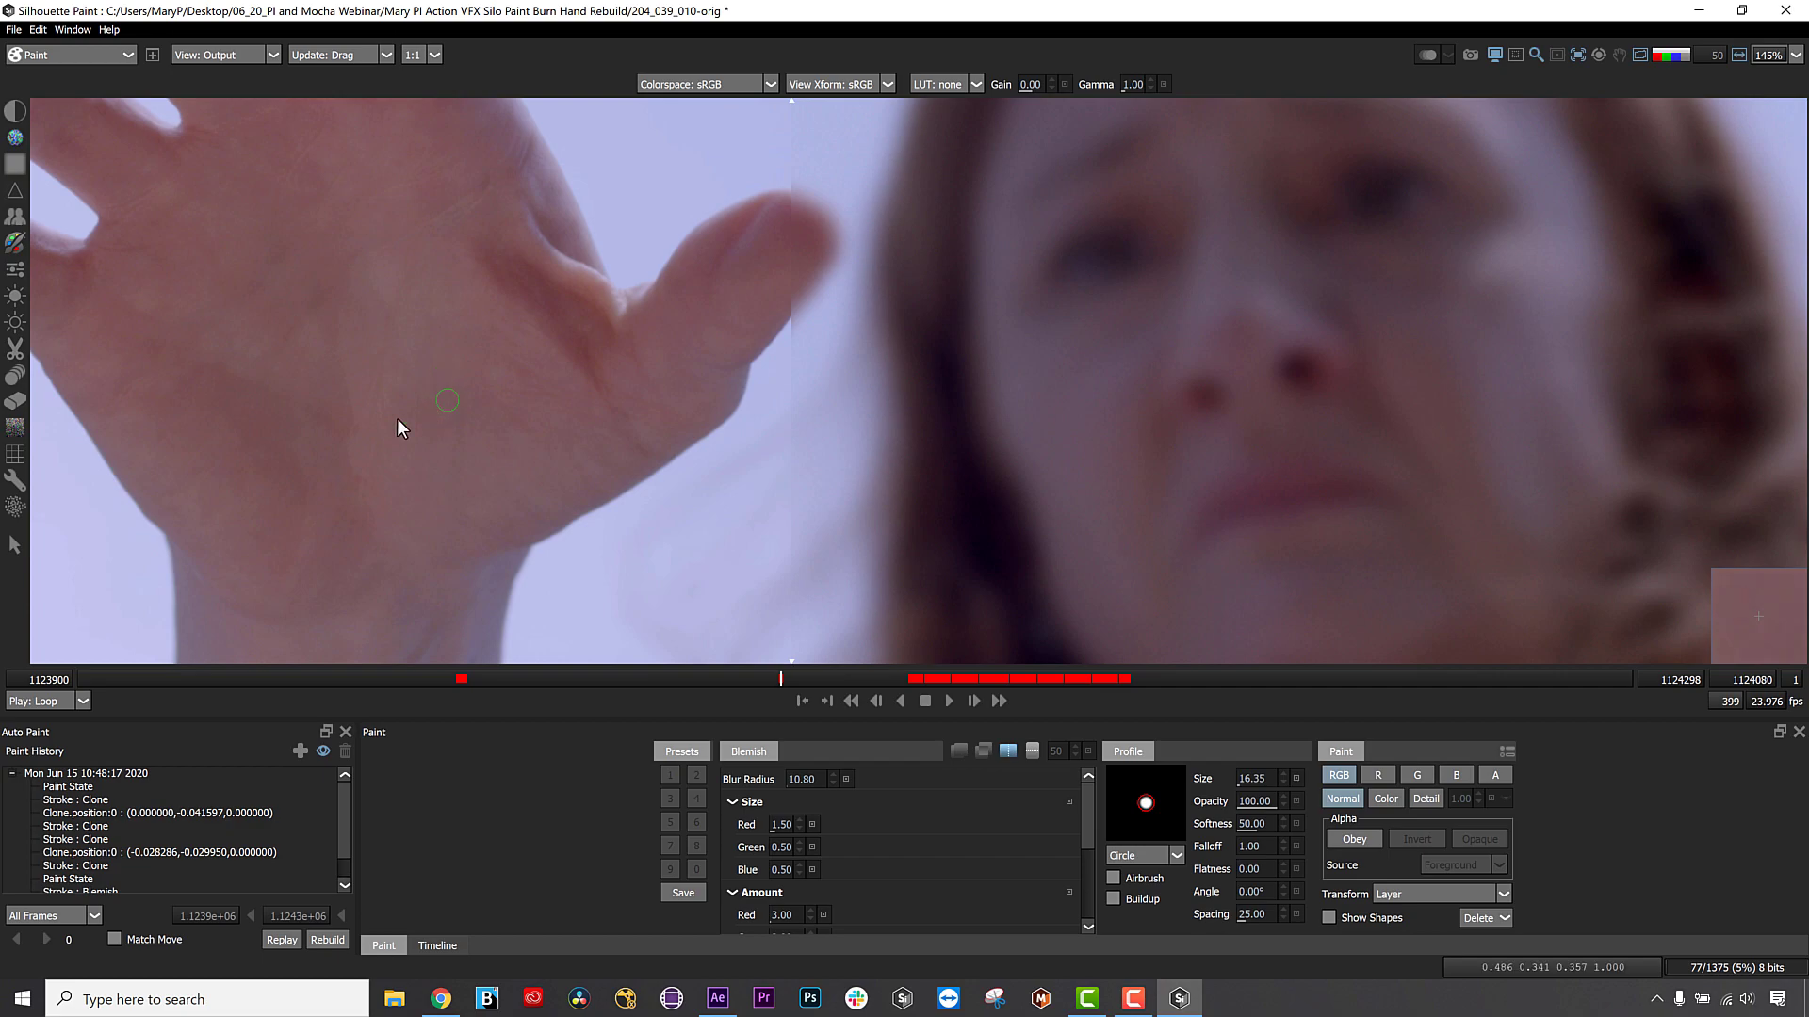
scroll(801, 365, "down", 5)
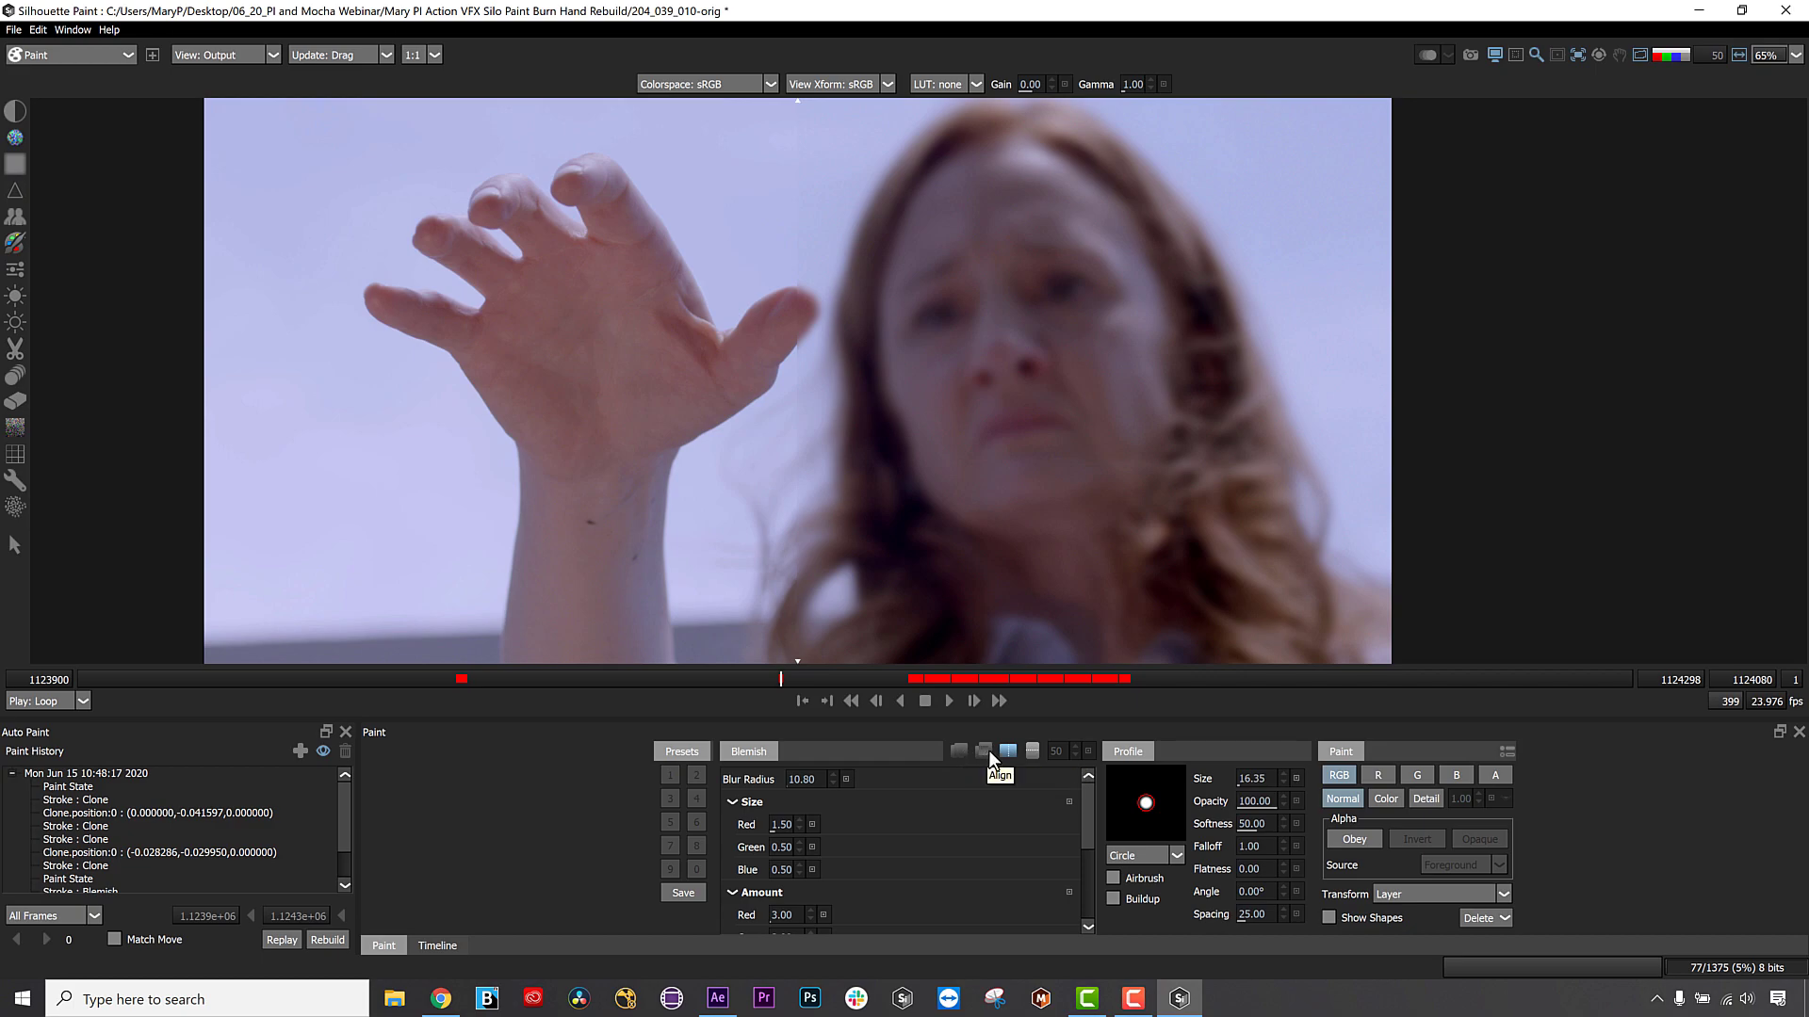
Inspect the image's color channels one at a time and return to the full-color display.
left_click(1666, 55)
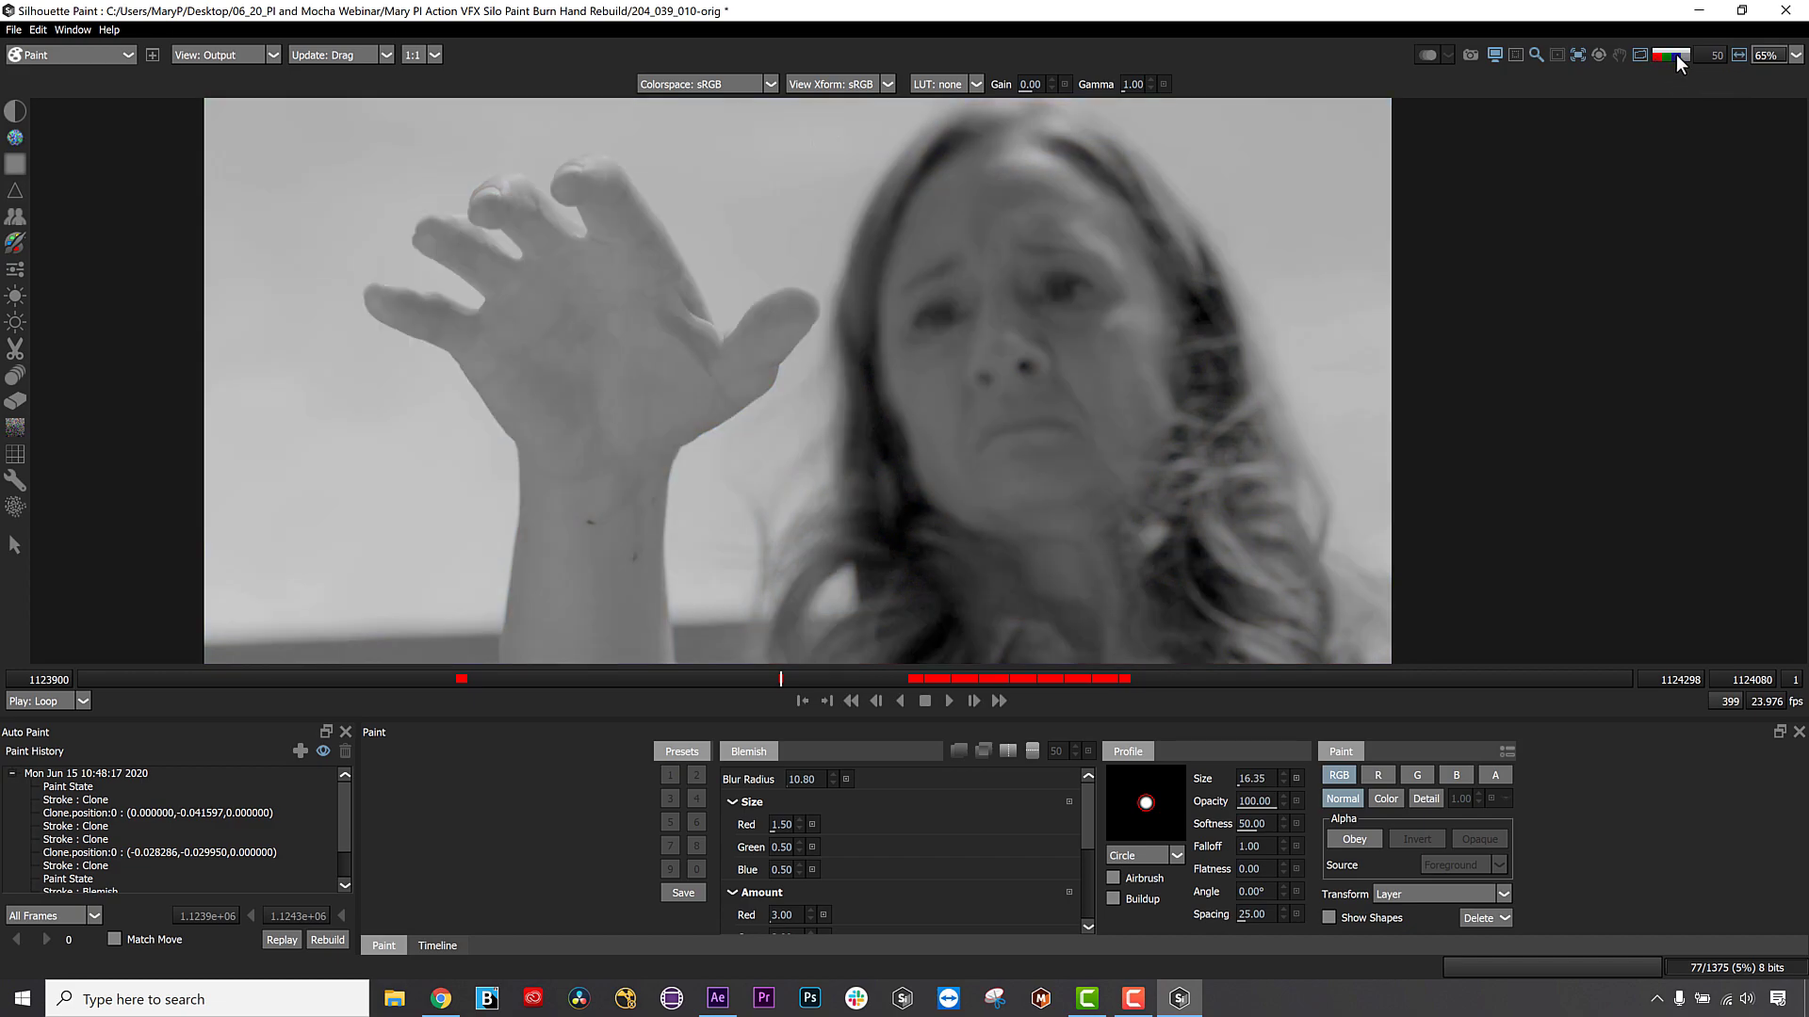
left_click(1673, 56)
left_click(1681, 57)
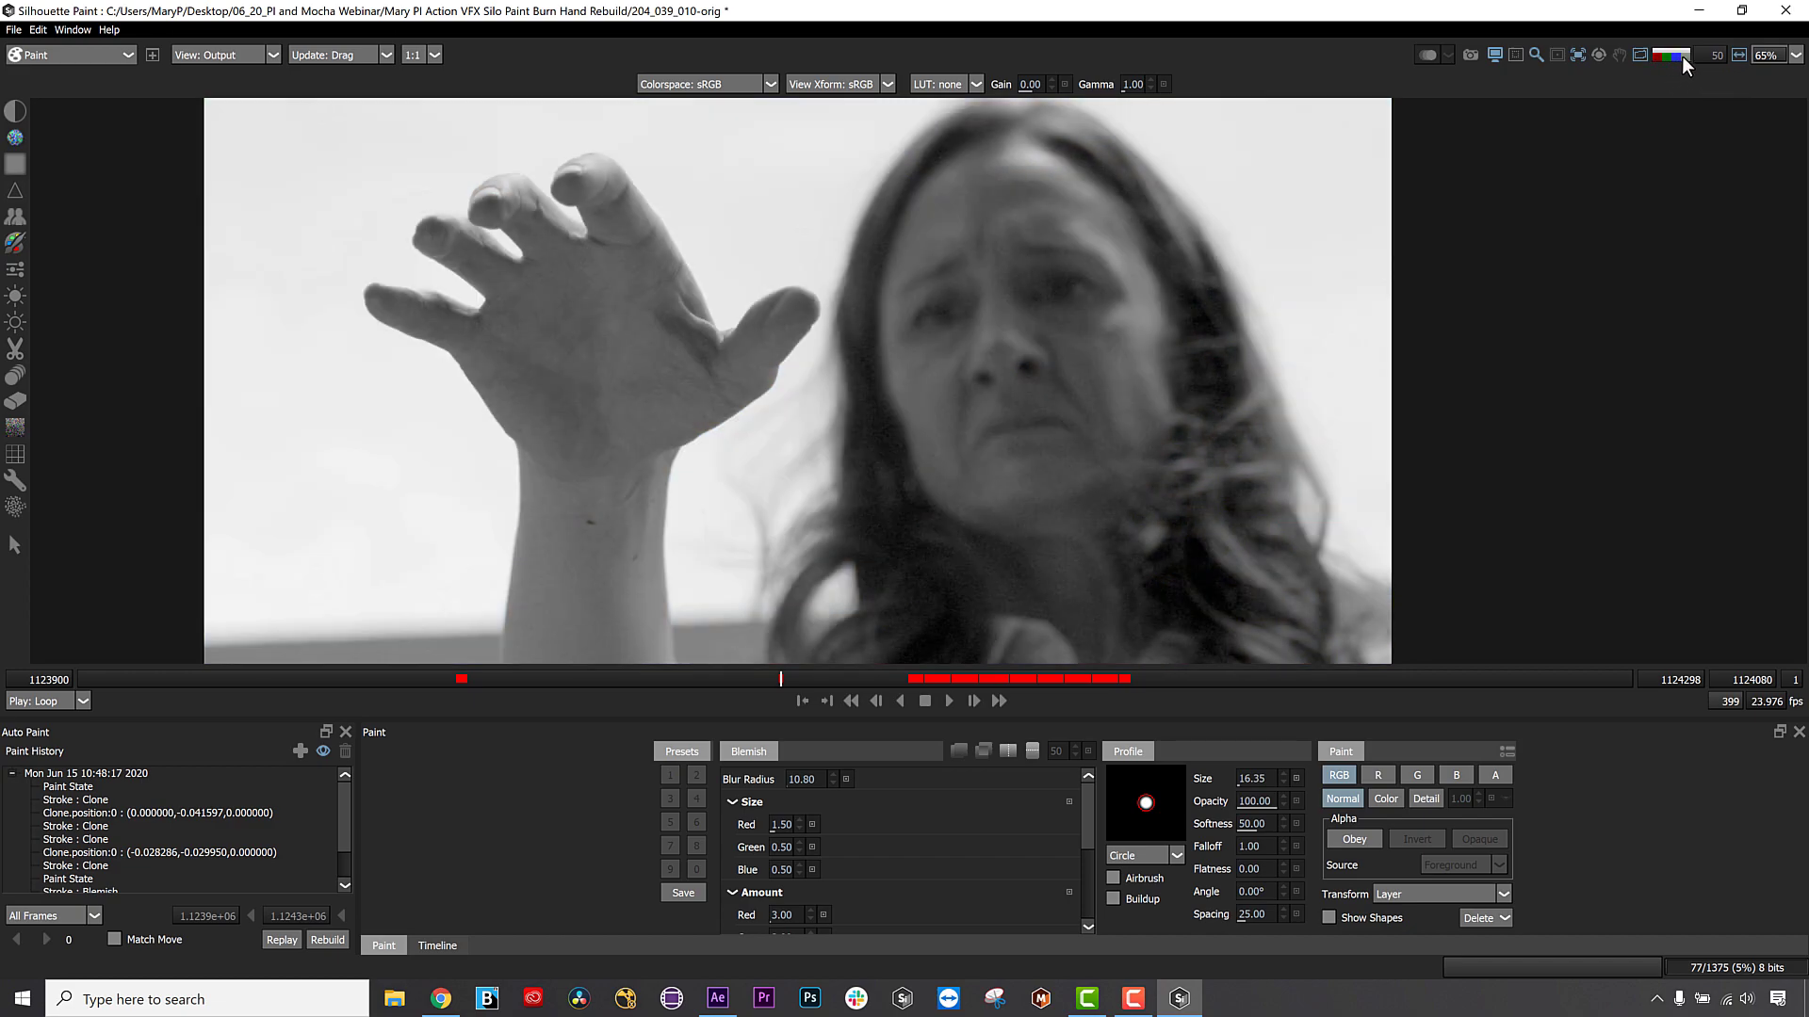
left_click(1654, 59)
left_click(1660, 57)
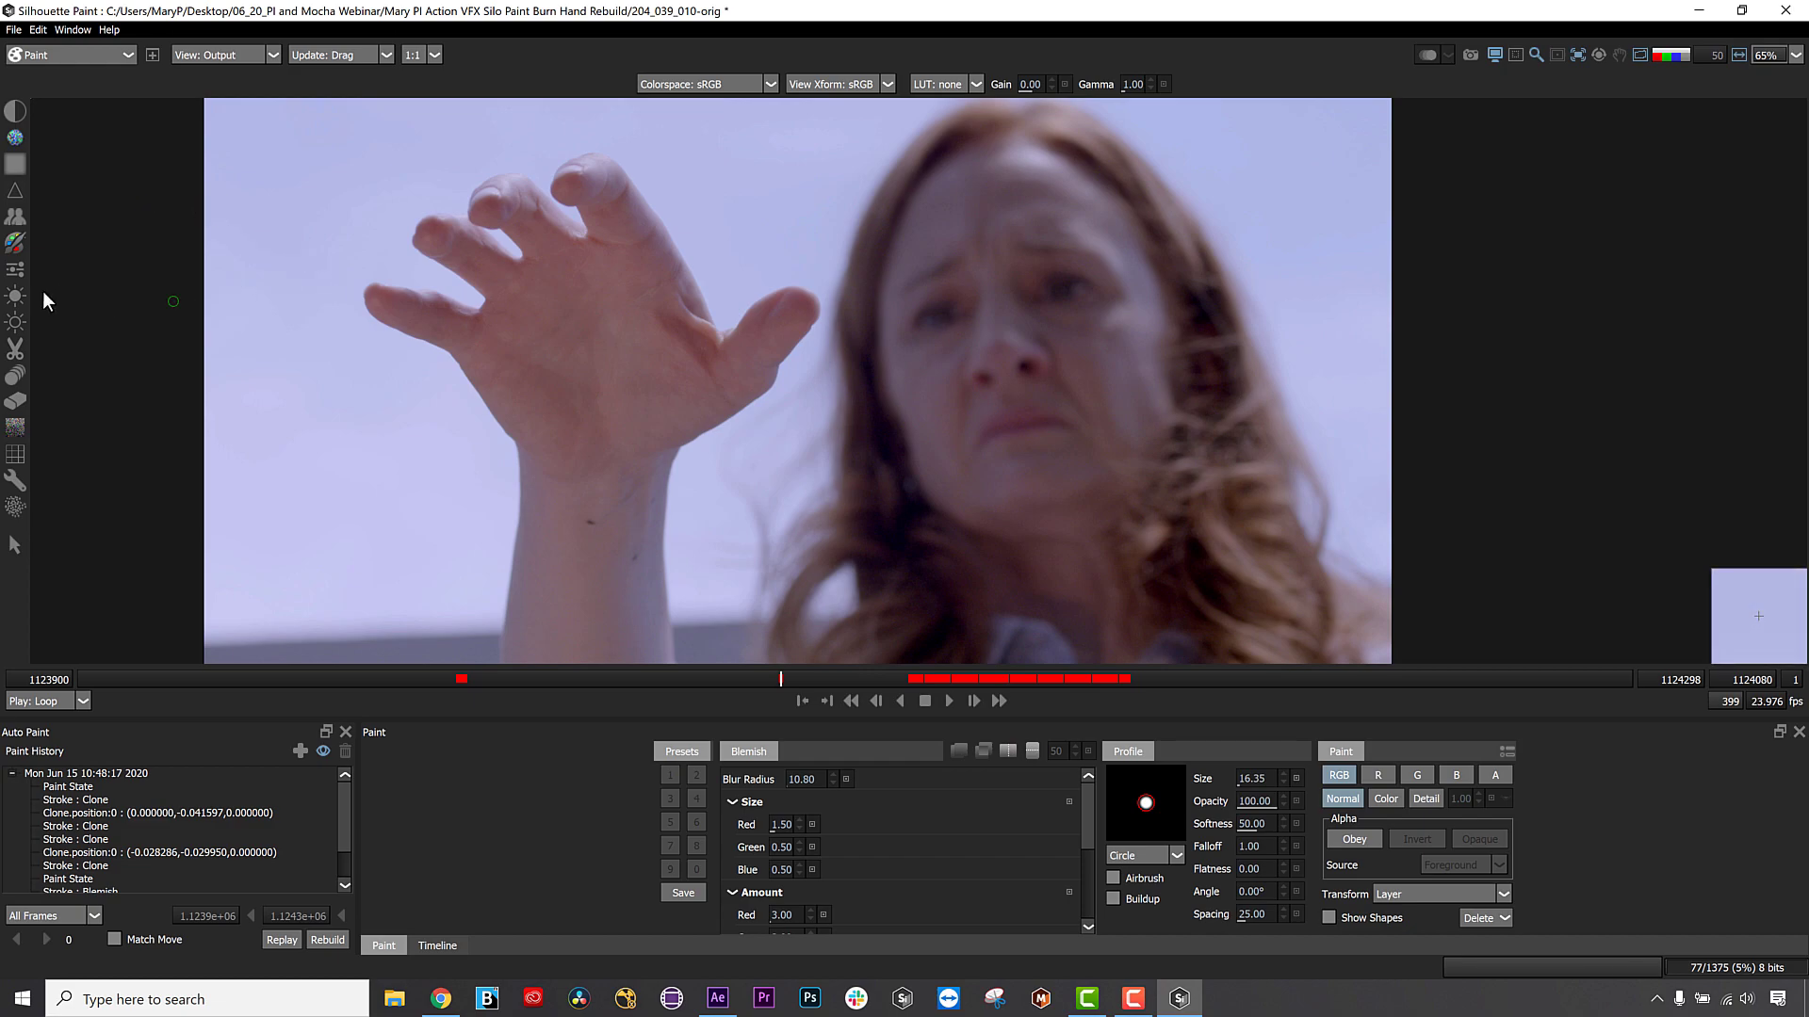
Select the Clone brush and show the Color Layer in the viewer.
left_click(17, 218)
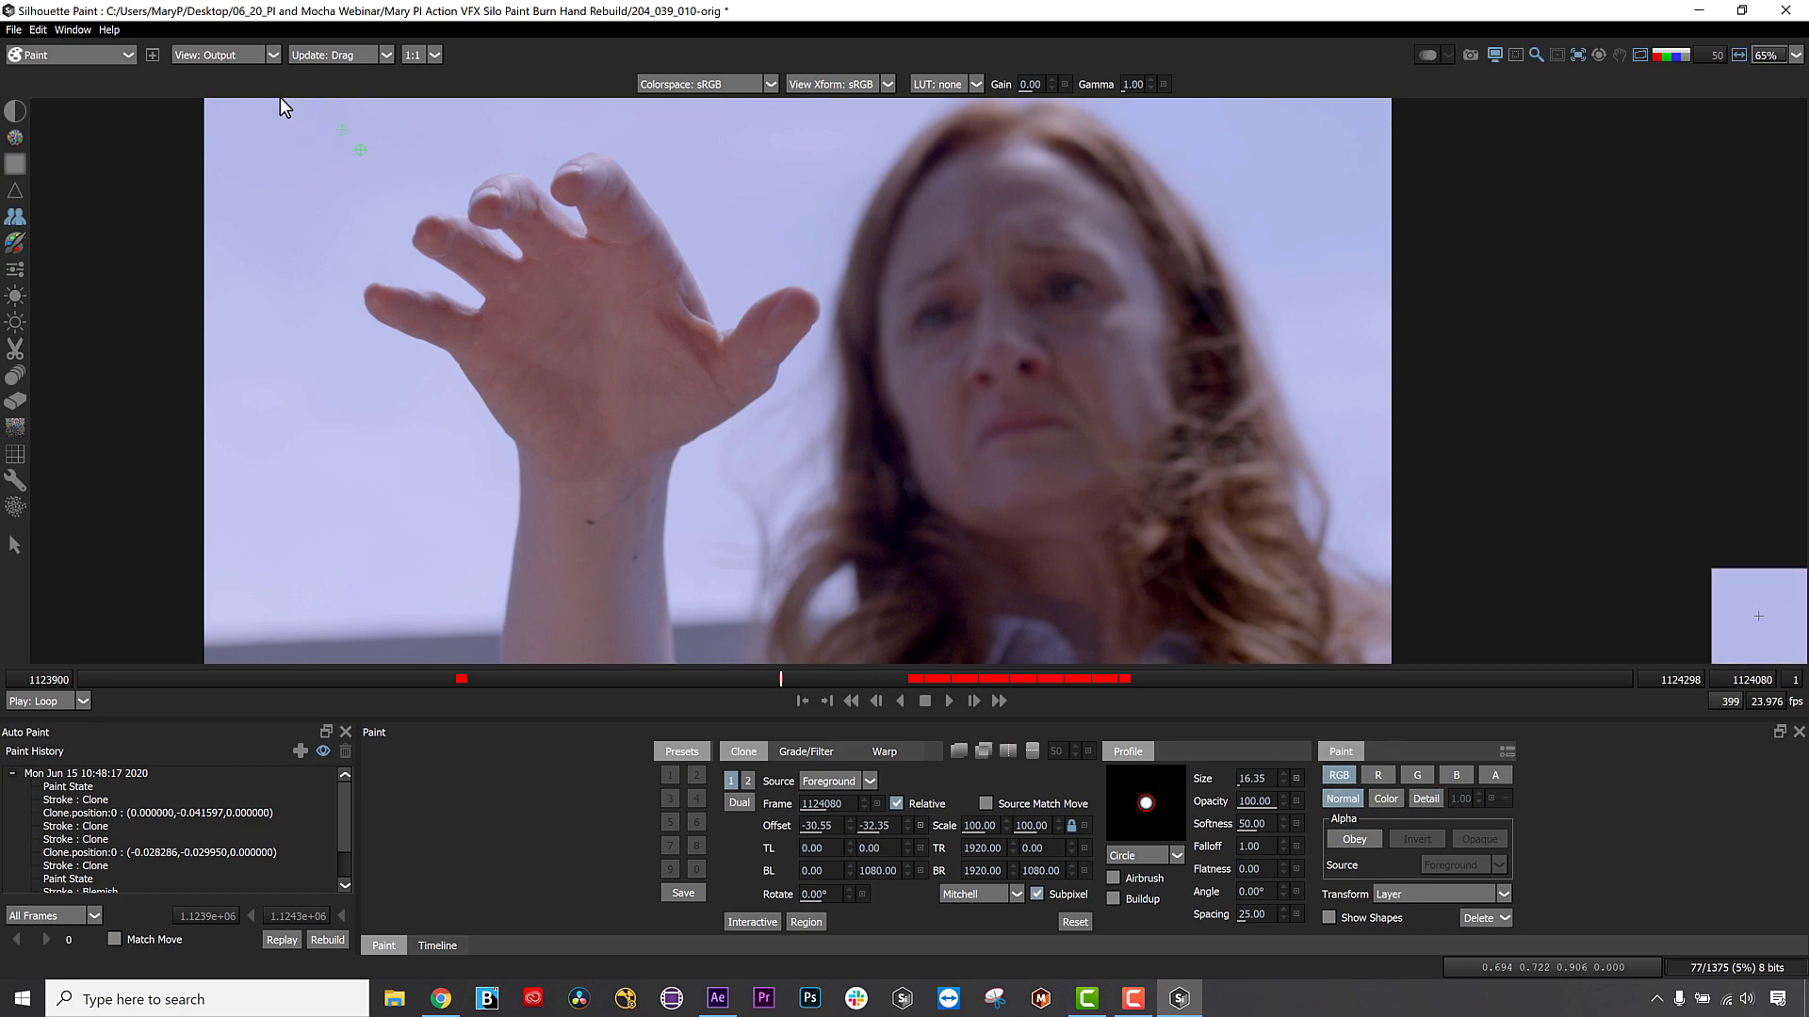
left_click(252, 54)
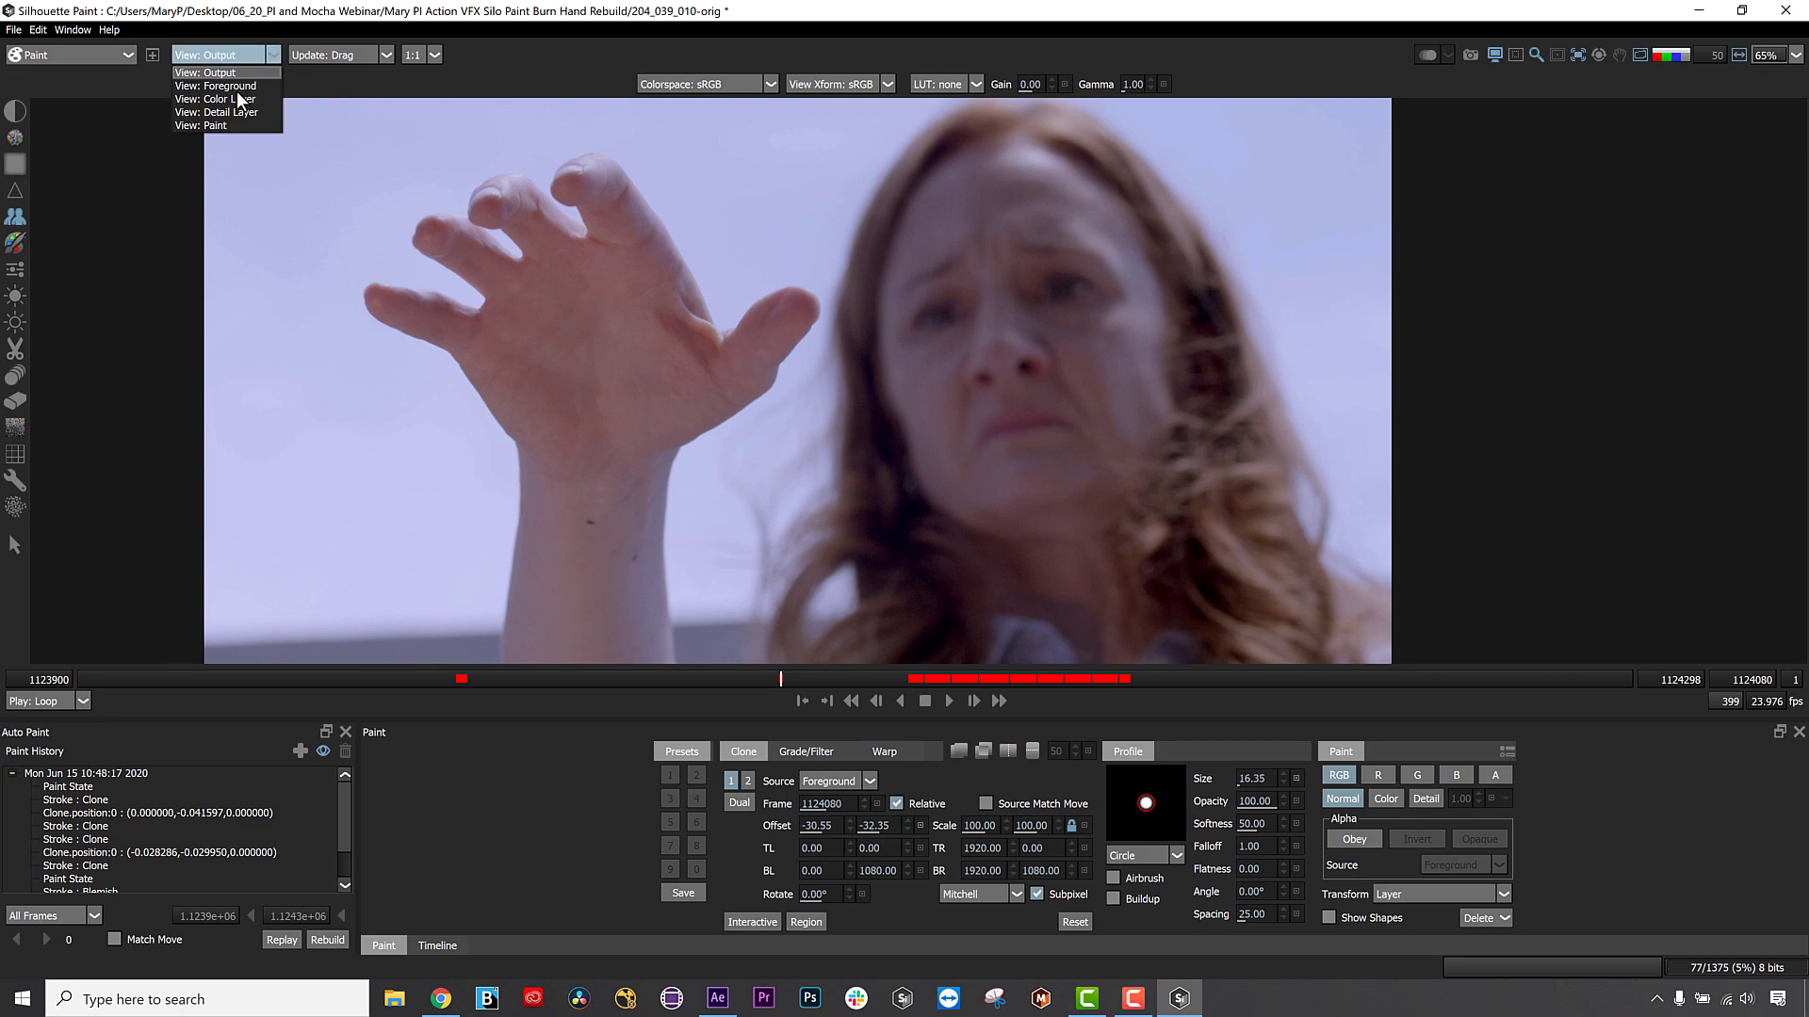
left_click(232, 98)
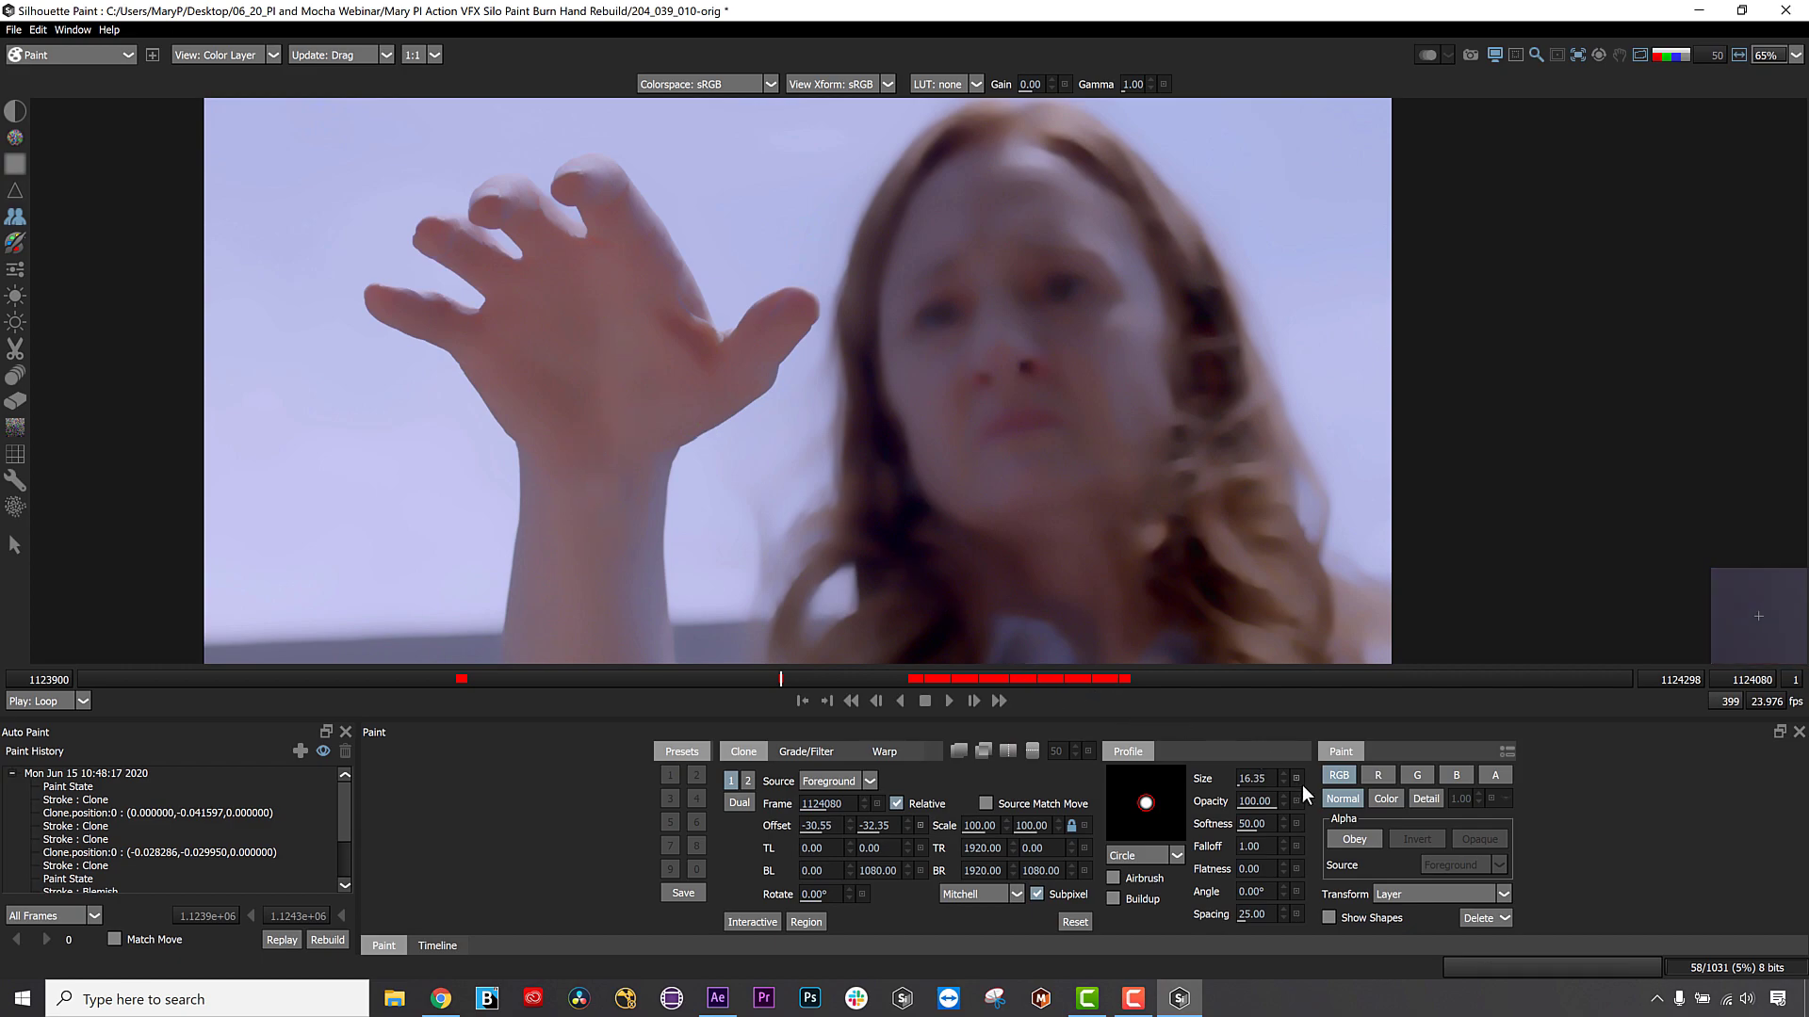
Clone over the dark mark on the wrist in Detail mode while viewing the Detail Layer, and return the view to Output.
left_click(1423, 797)
left_click(227, 58)
left_click(228, 112)
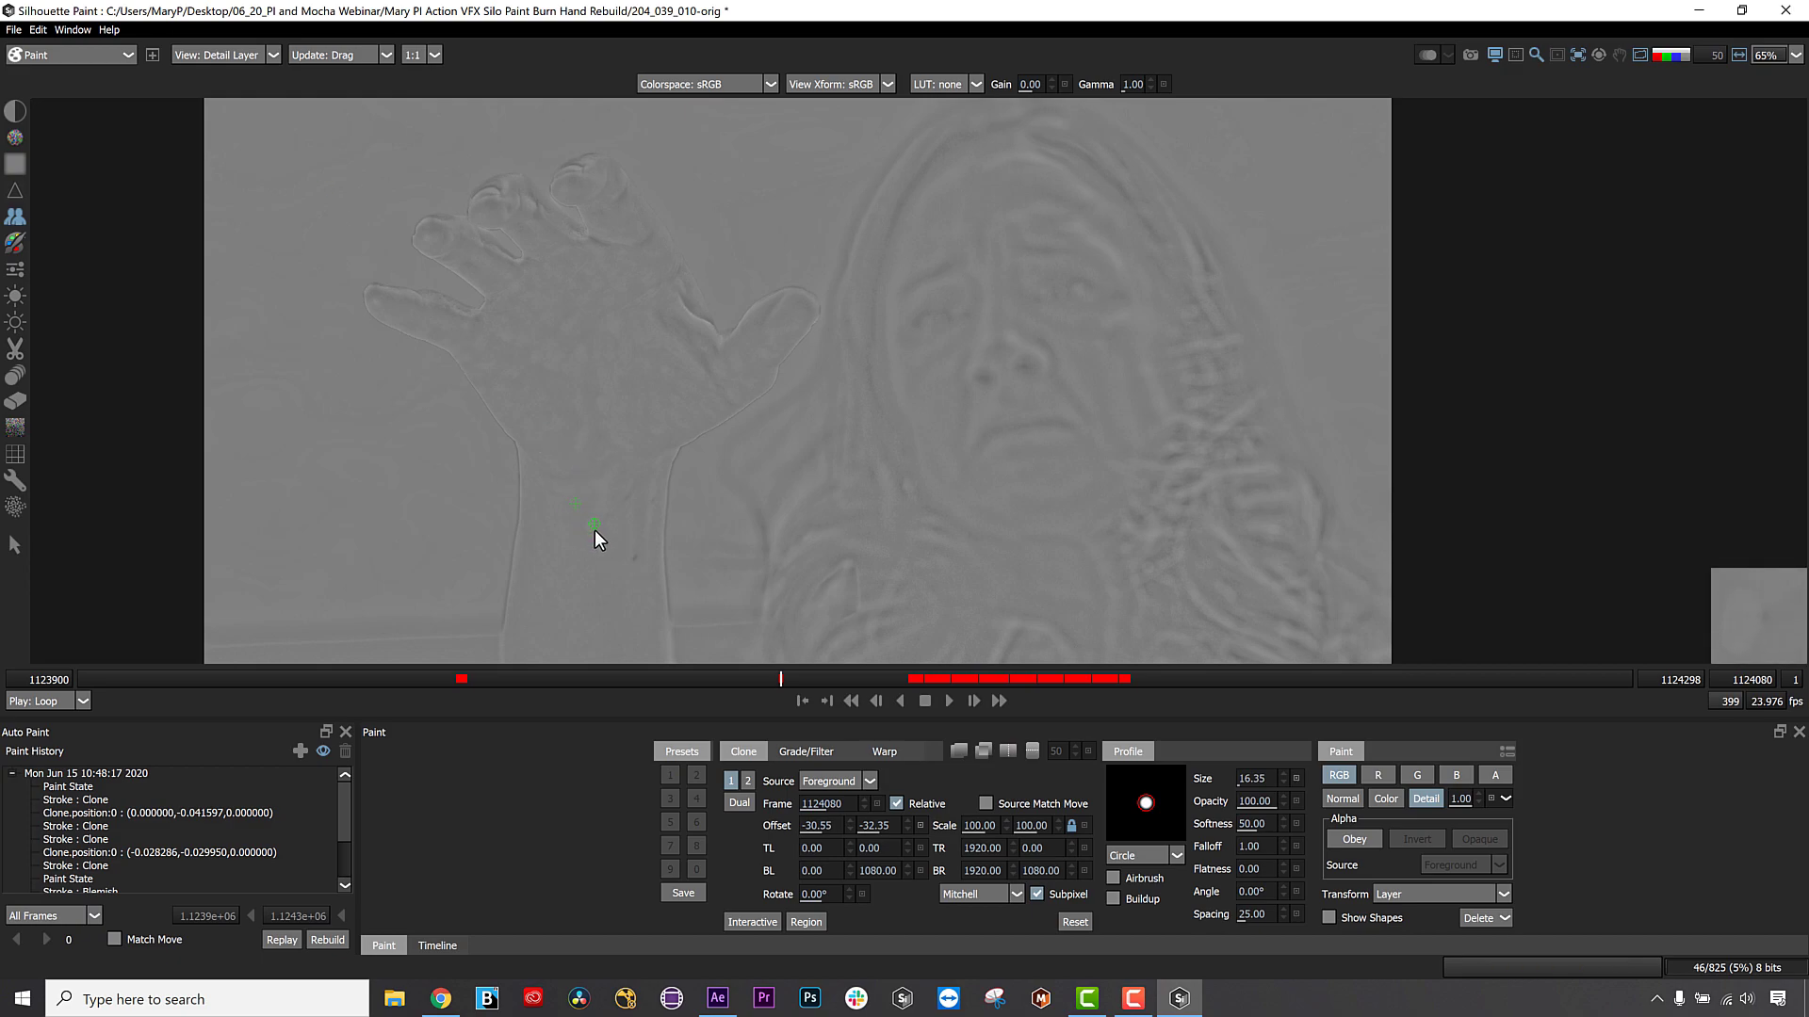
left_click_drag(594, 572, 597, 542)
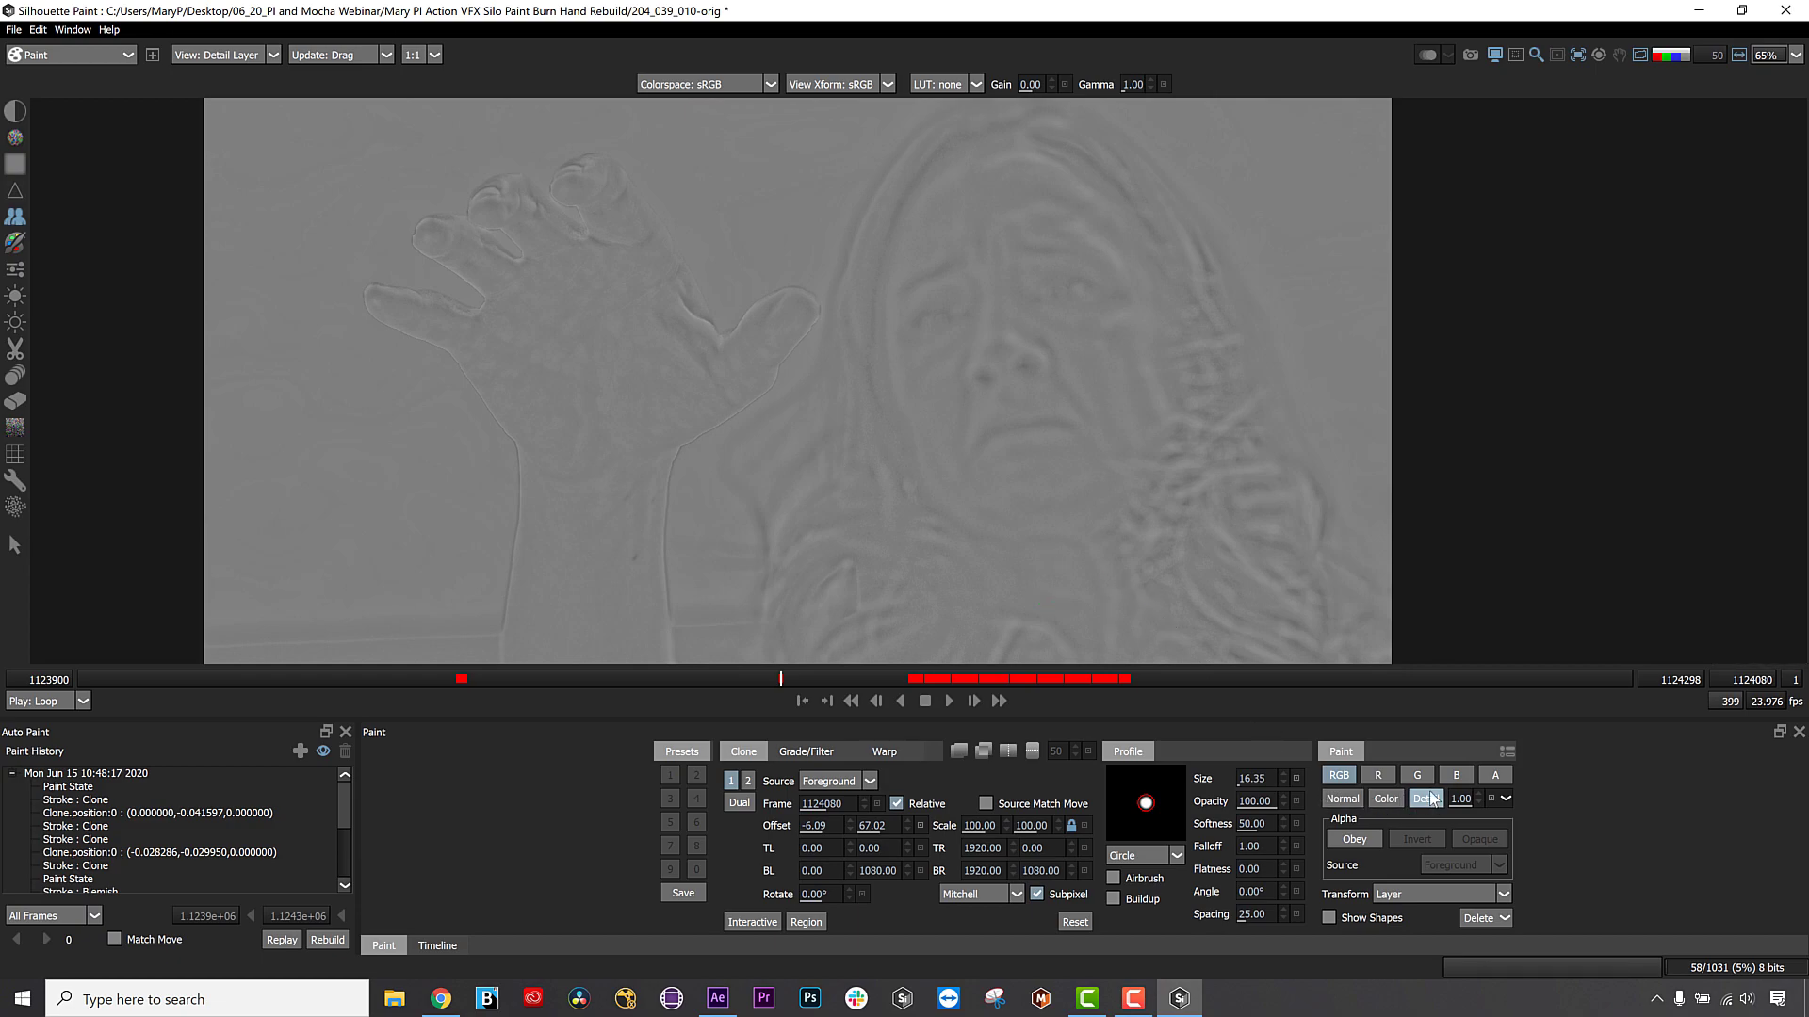
left_click(223, 54)
left_click(221, 73)
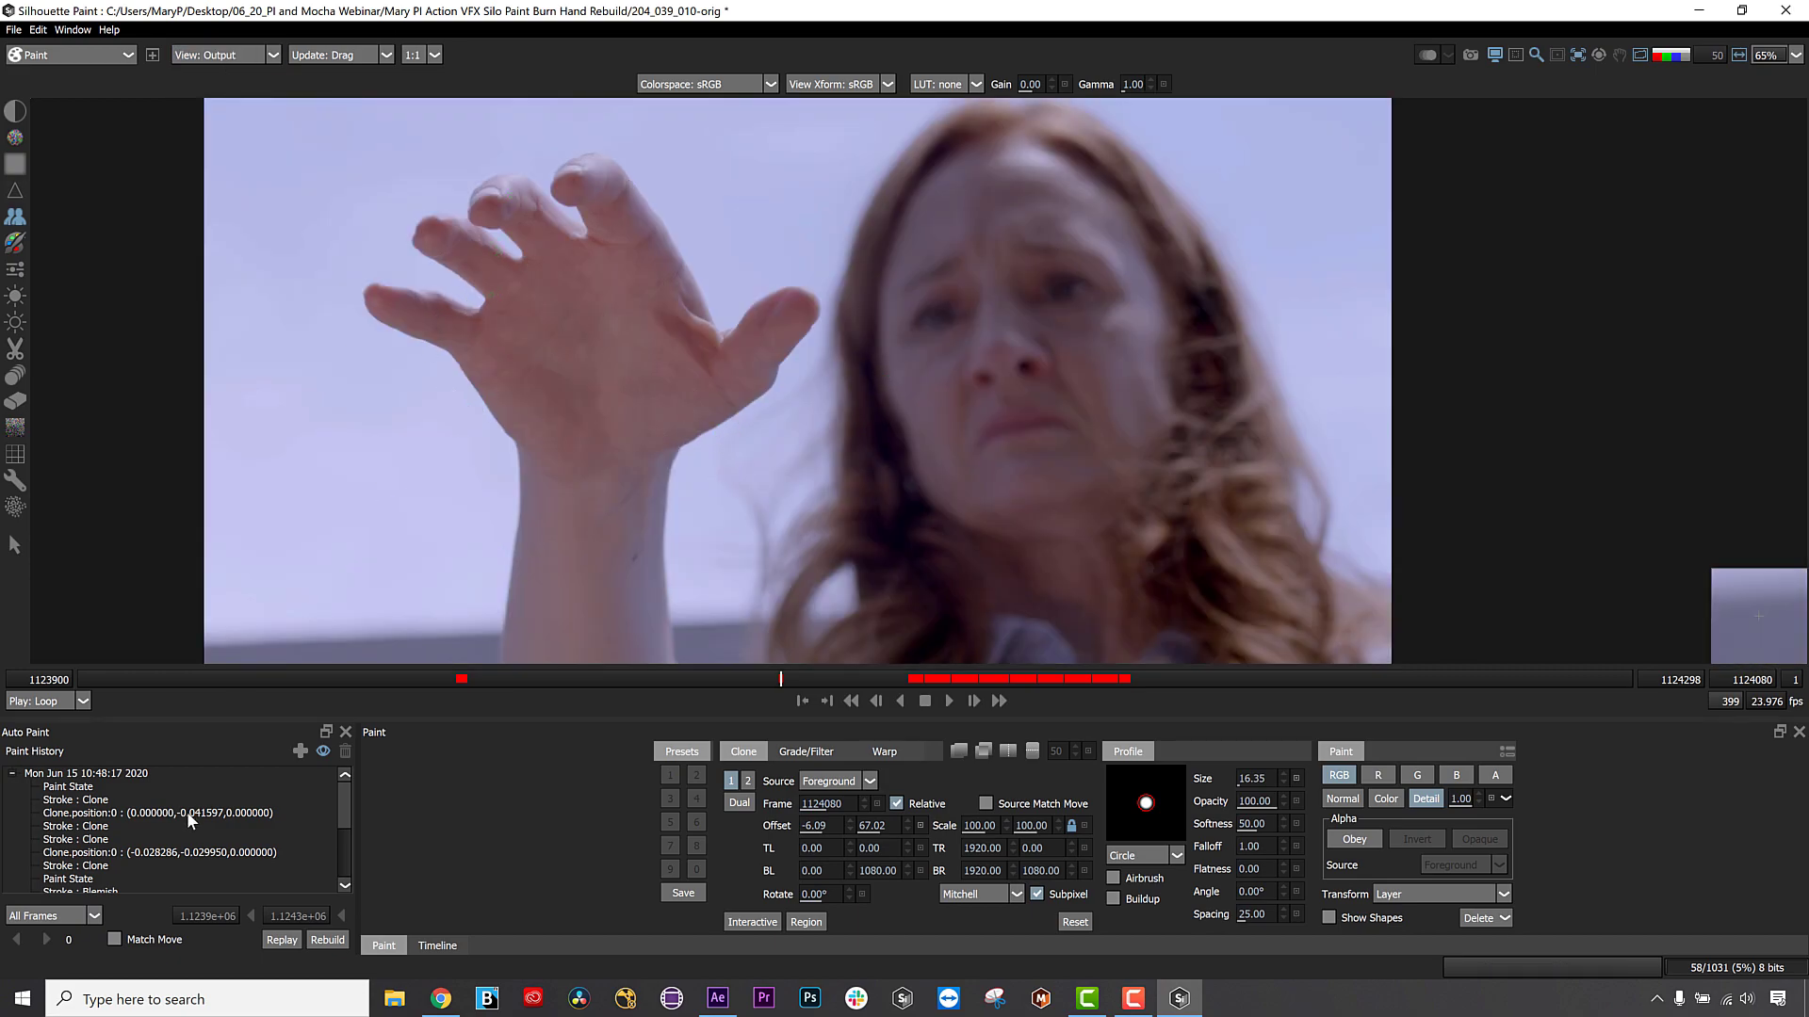
Find the wrist's clone strokes in the paint history and delete those entries without rebuilding the frame.
scroll(127, 862, "down", 3)
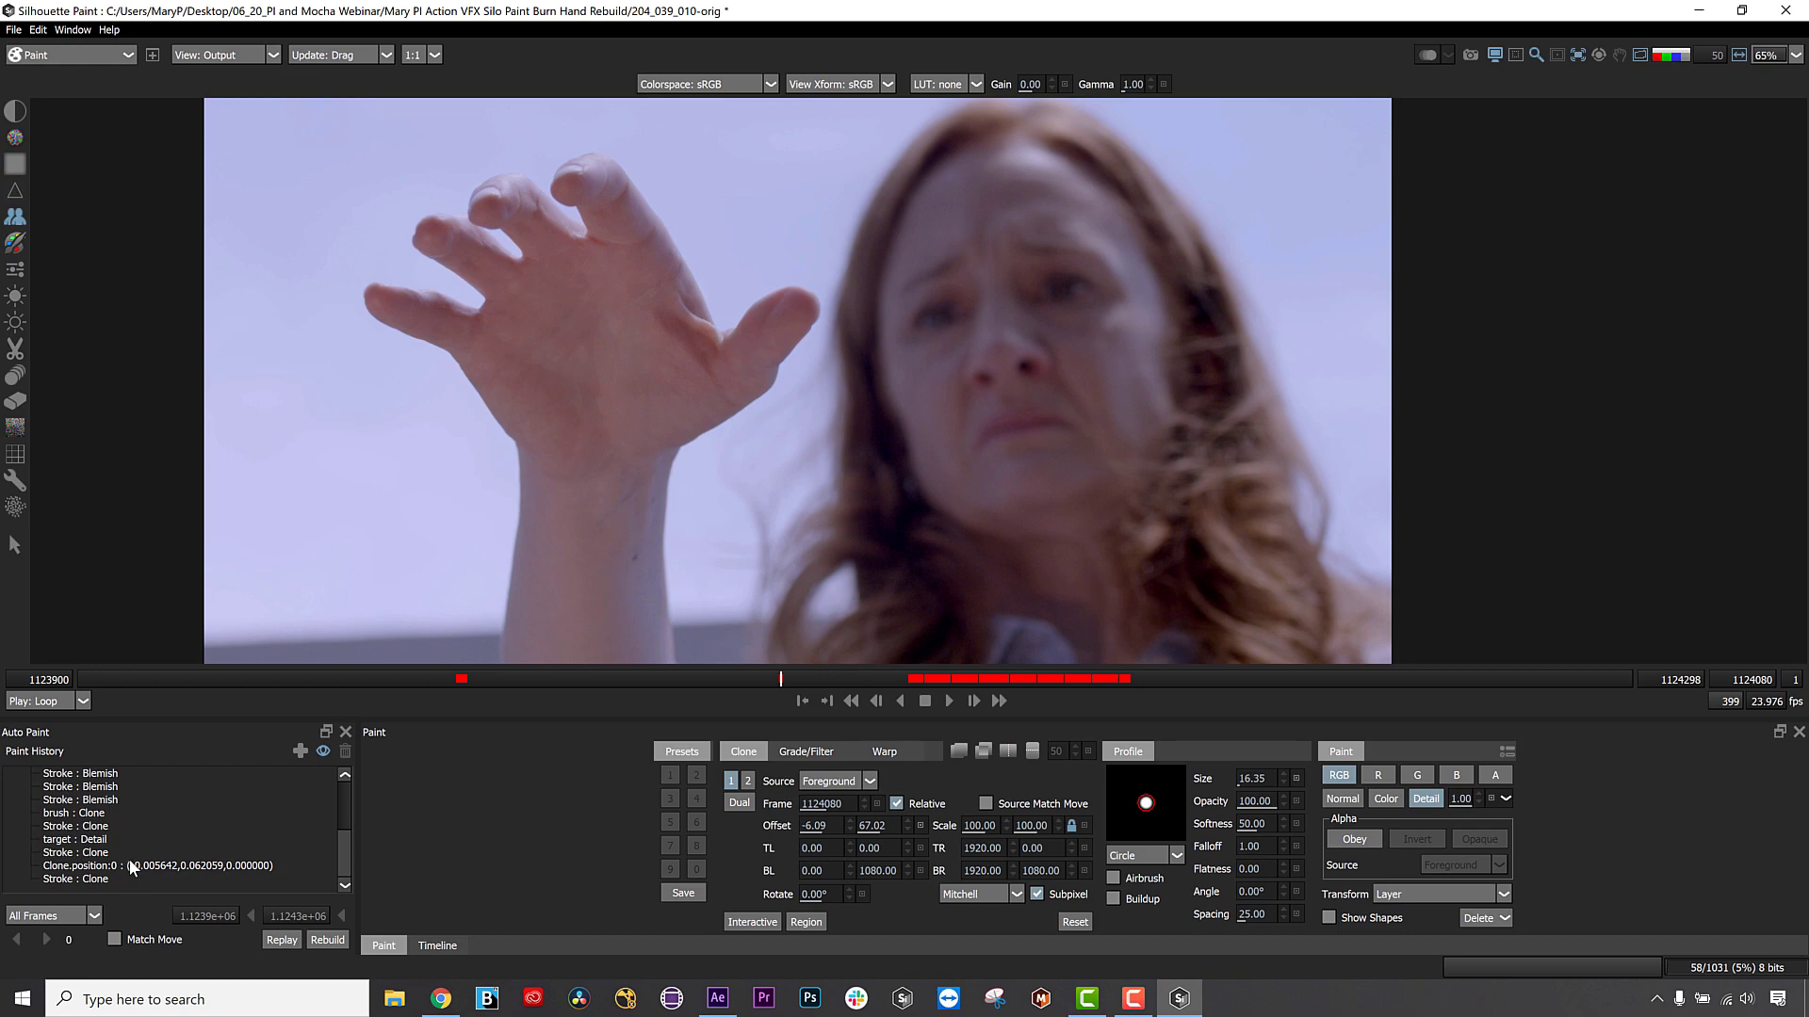
left_click(99, 800)
left_click(104, 774)
left_click(92, 804)
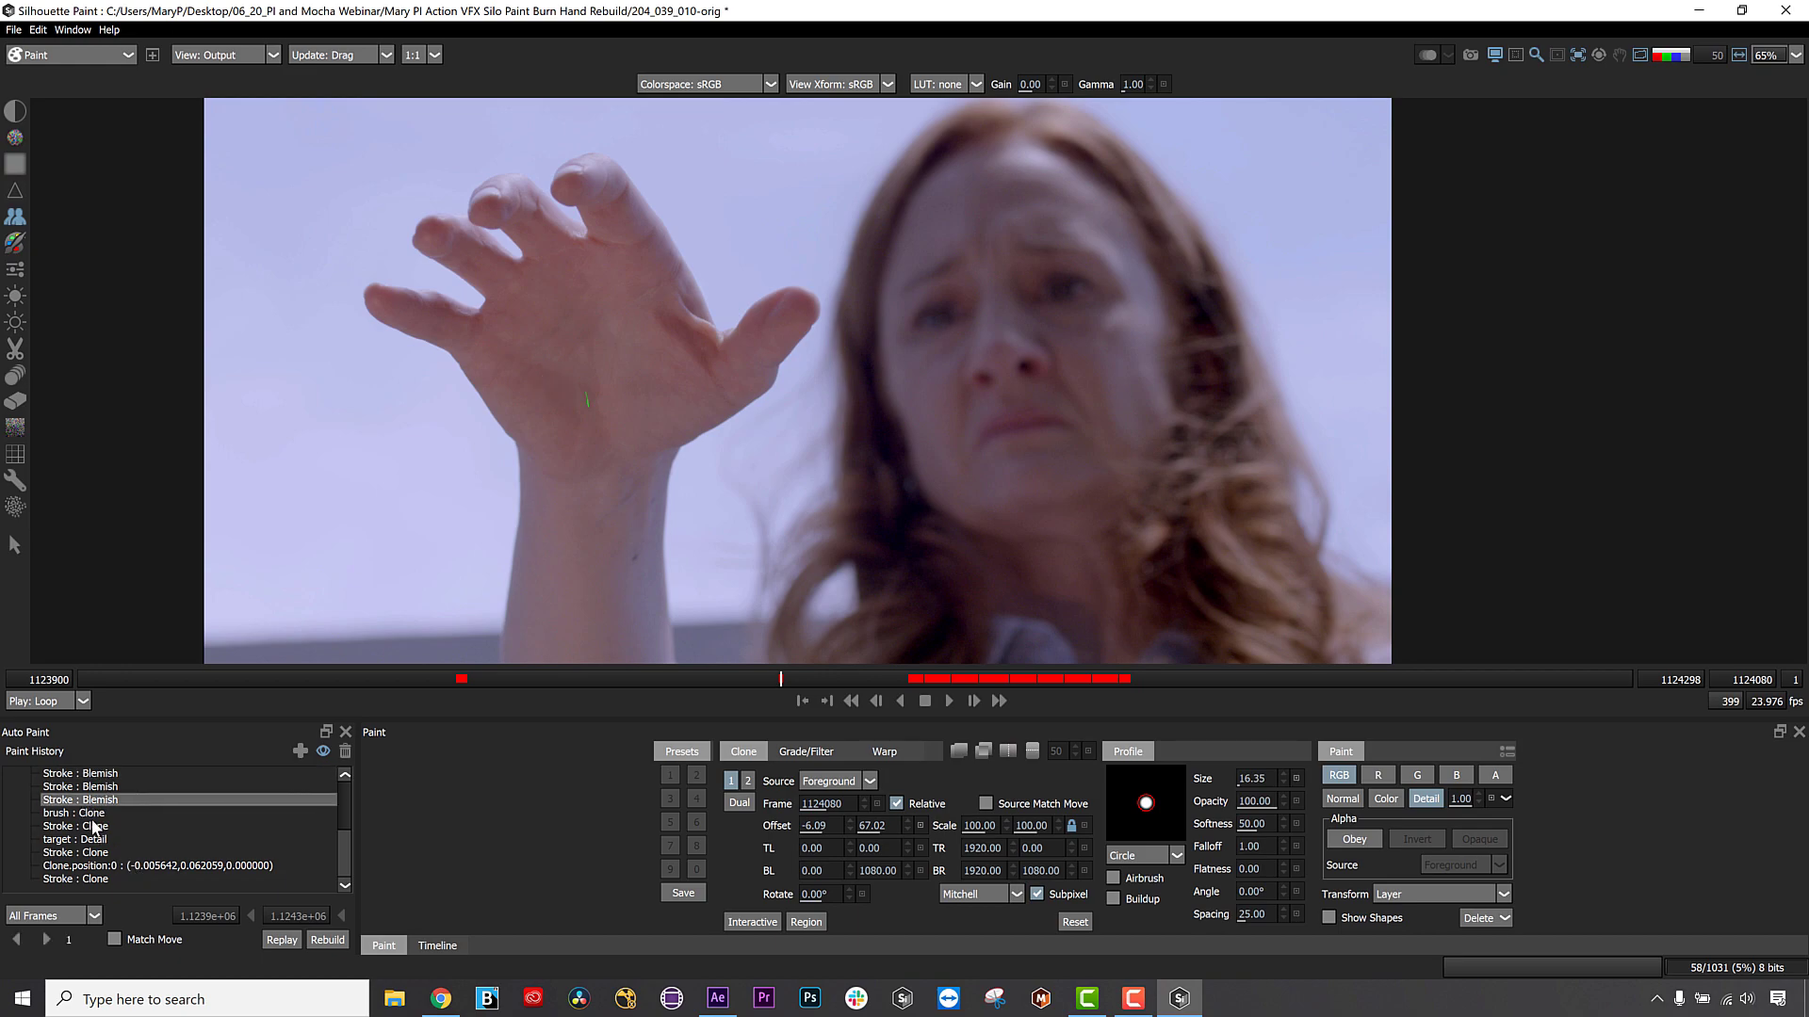
left_click(93, 823)
left_click(92, 837)
left_click(98, 812)
left_click(98, 827)
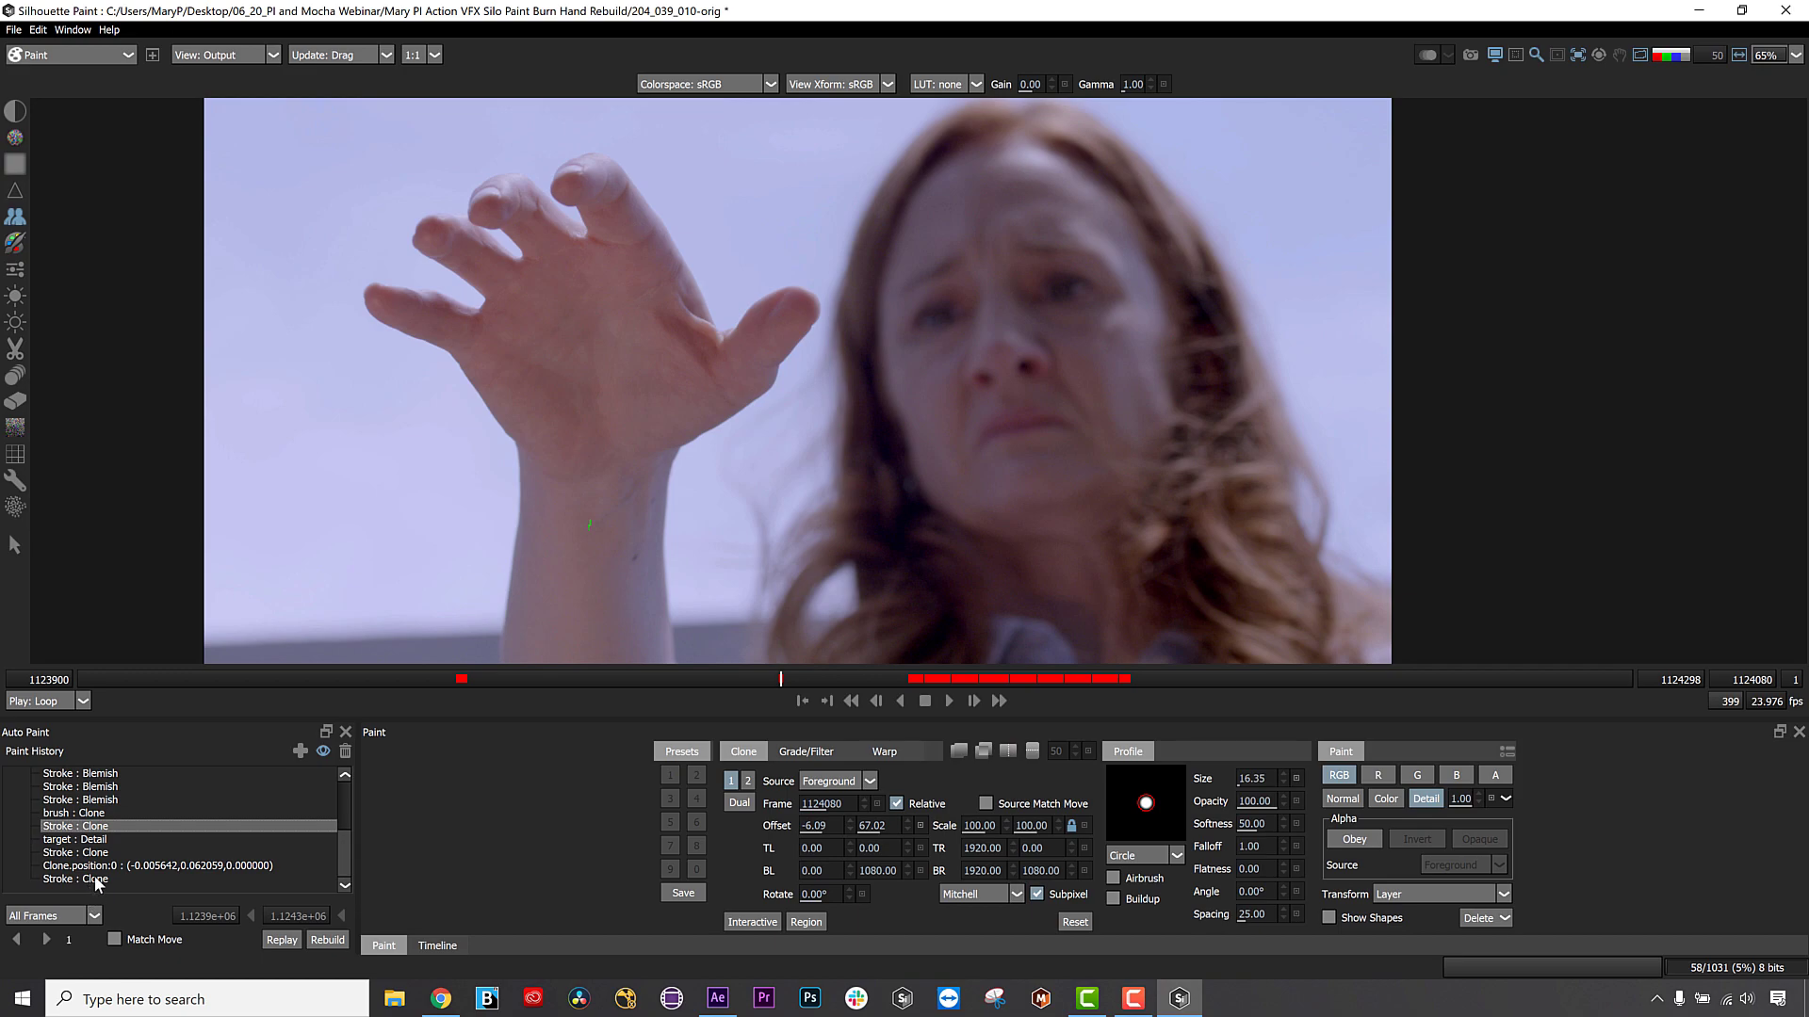
left_click(94, 876, "shift")
left_click(344, 752)
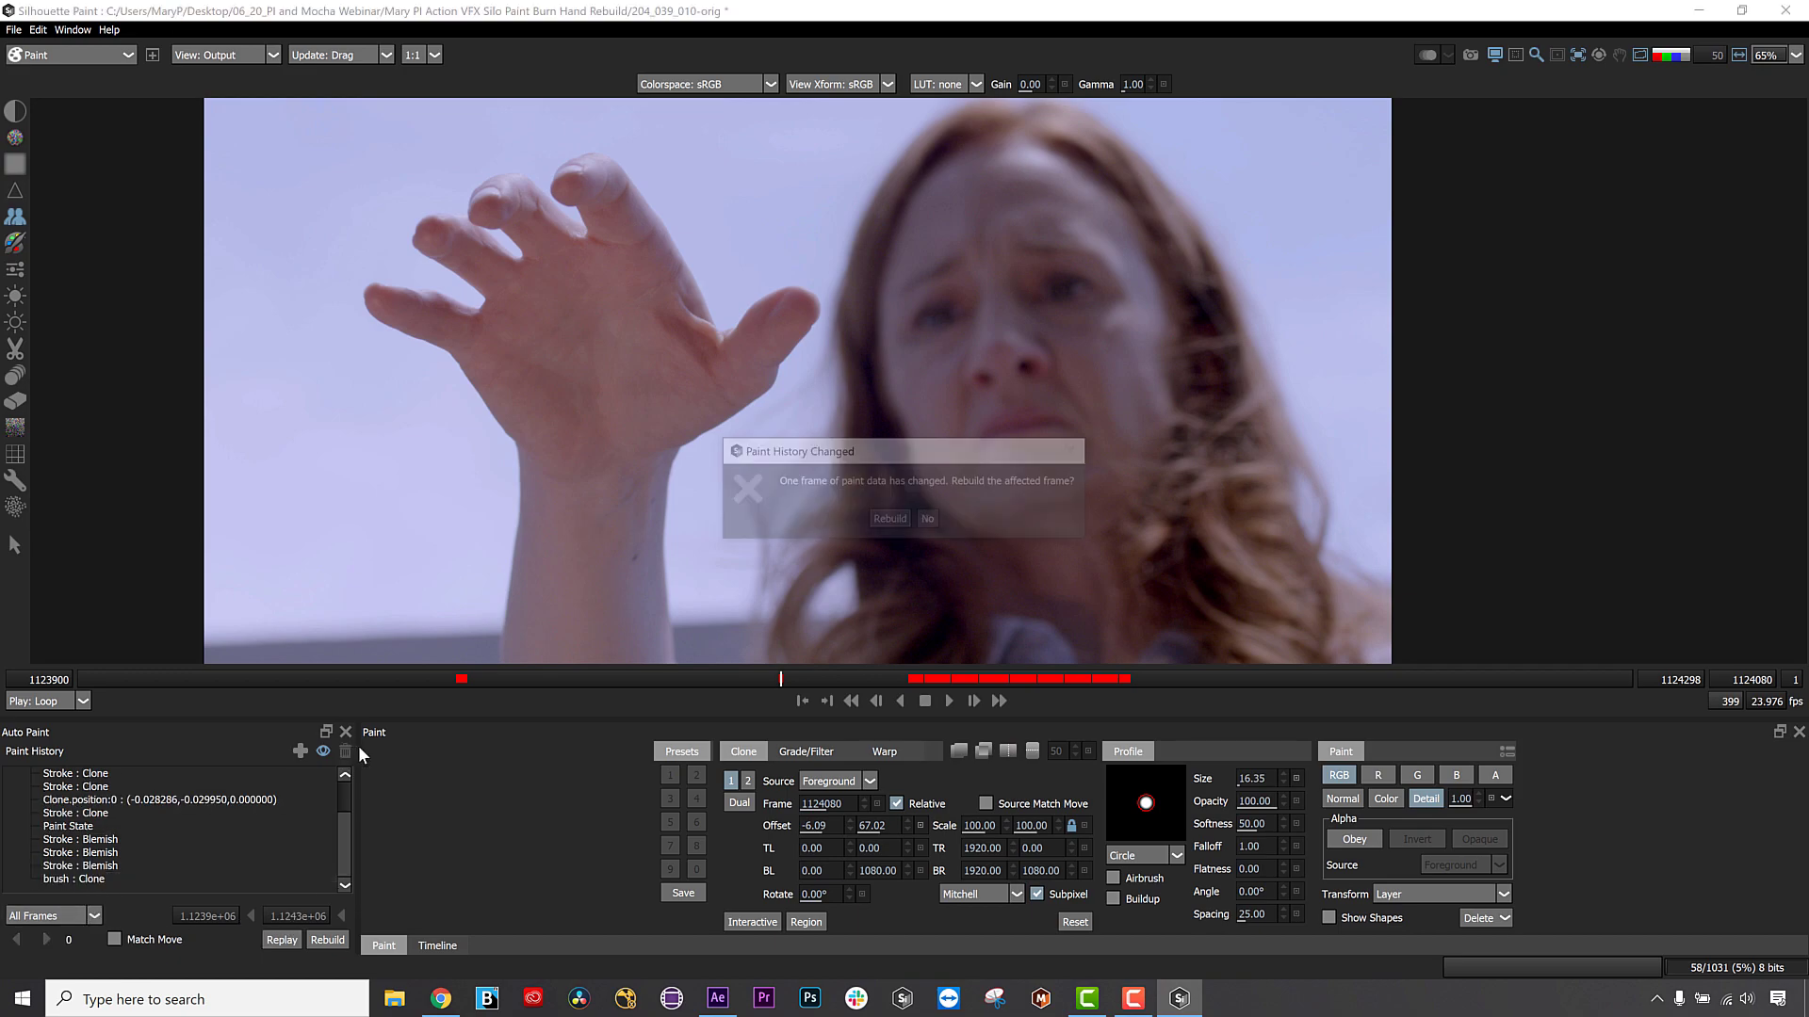
left_click(928, 520)
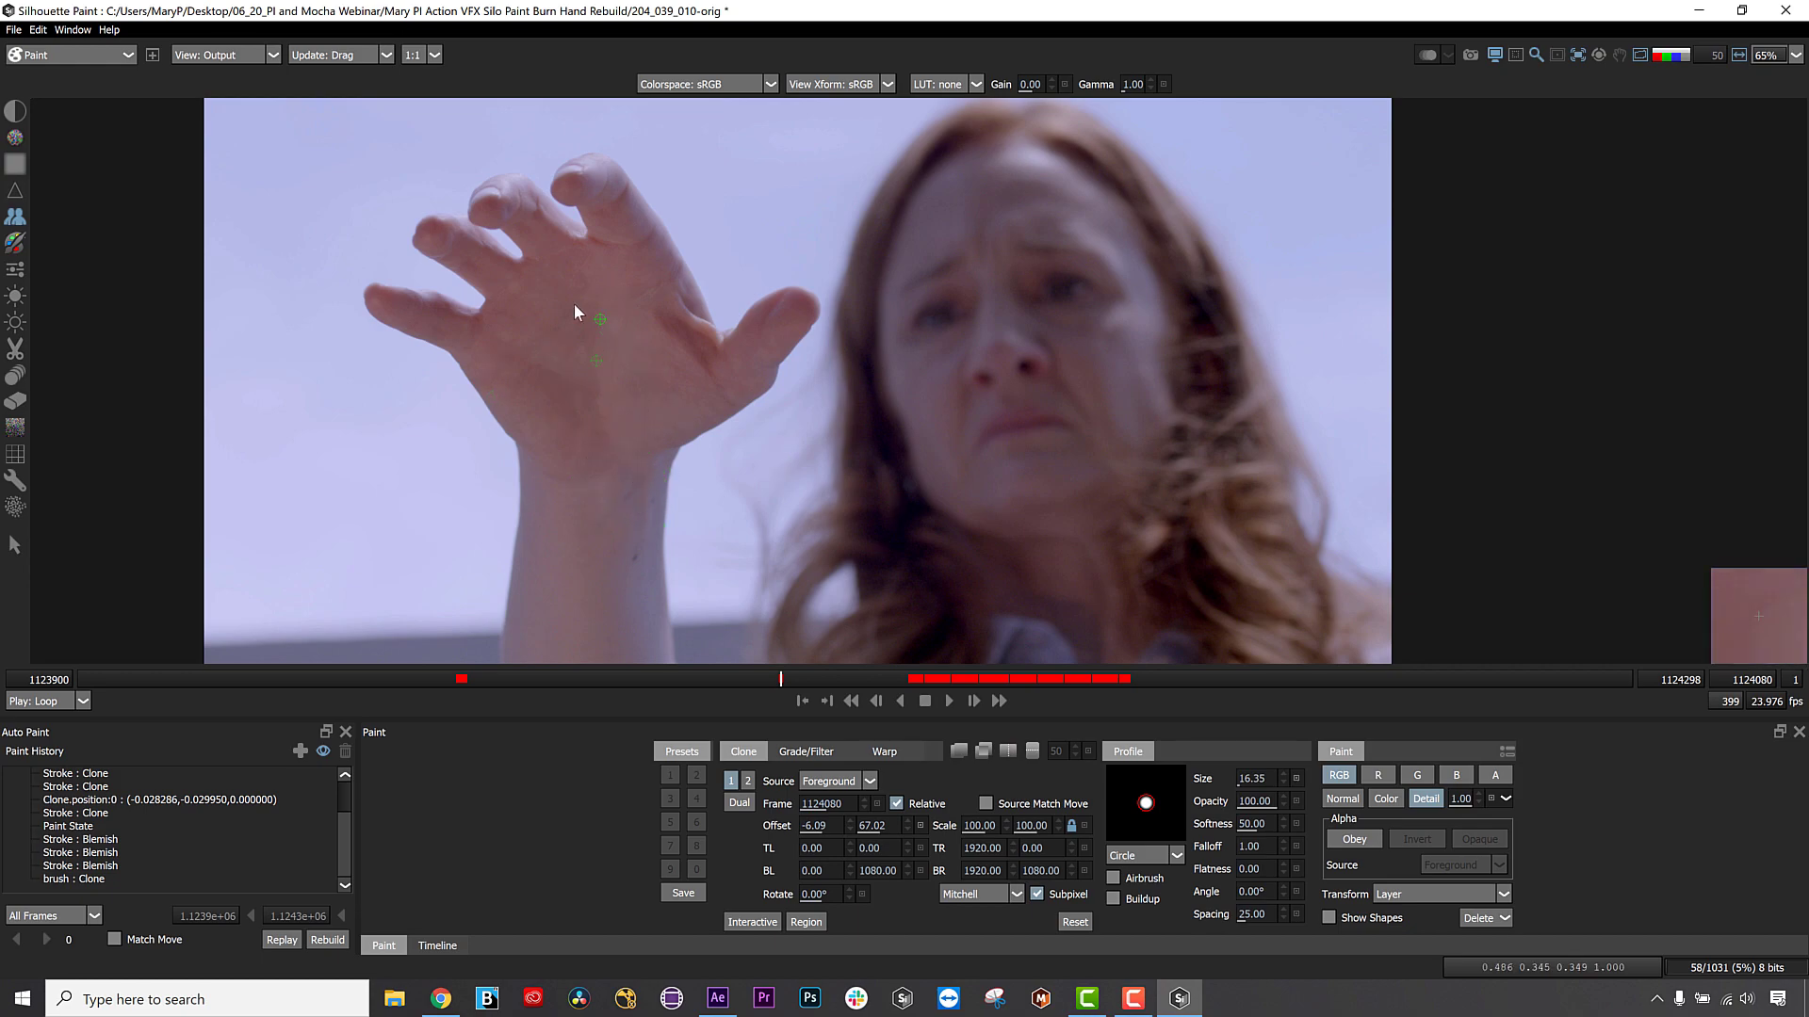
Select all remaining palm paint history entries, enable Match Move, and set the Auto Paint range to Current > End.
scroll(168, 794, "up", 2)
left_click(96, 788)
scroll(99, 839, "down", 2)
left_click(93, 878, "shift")
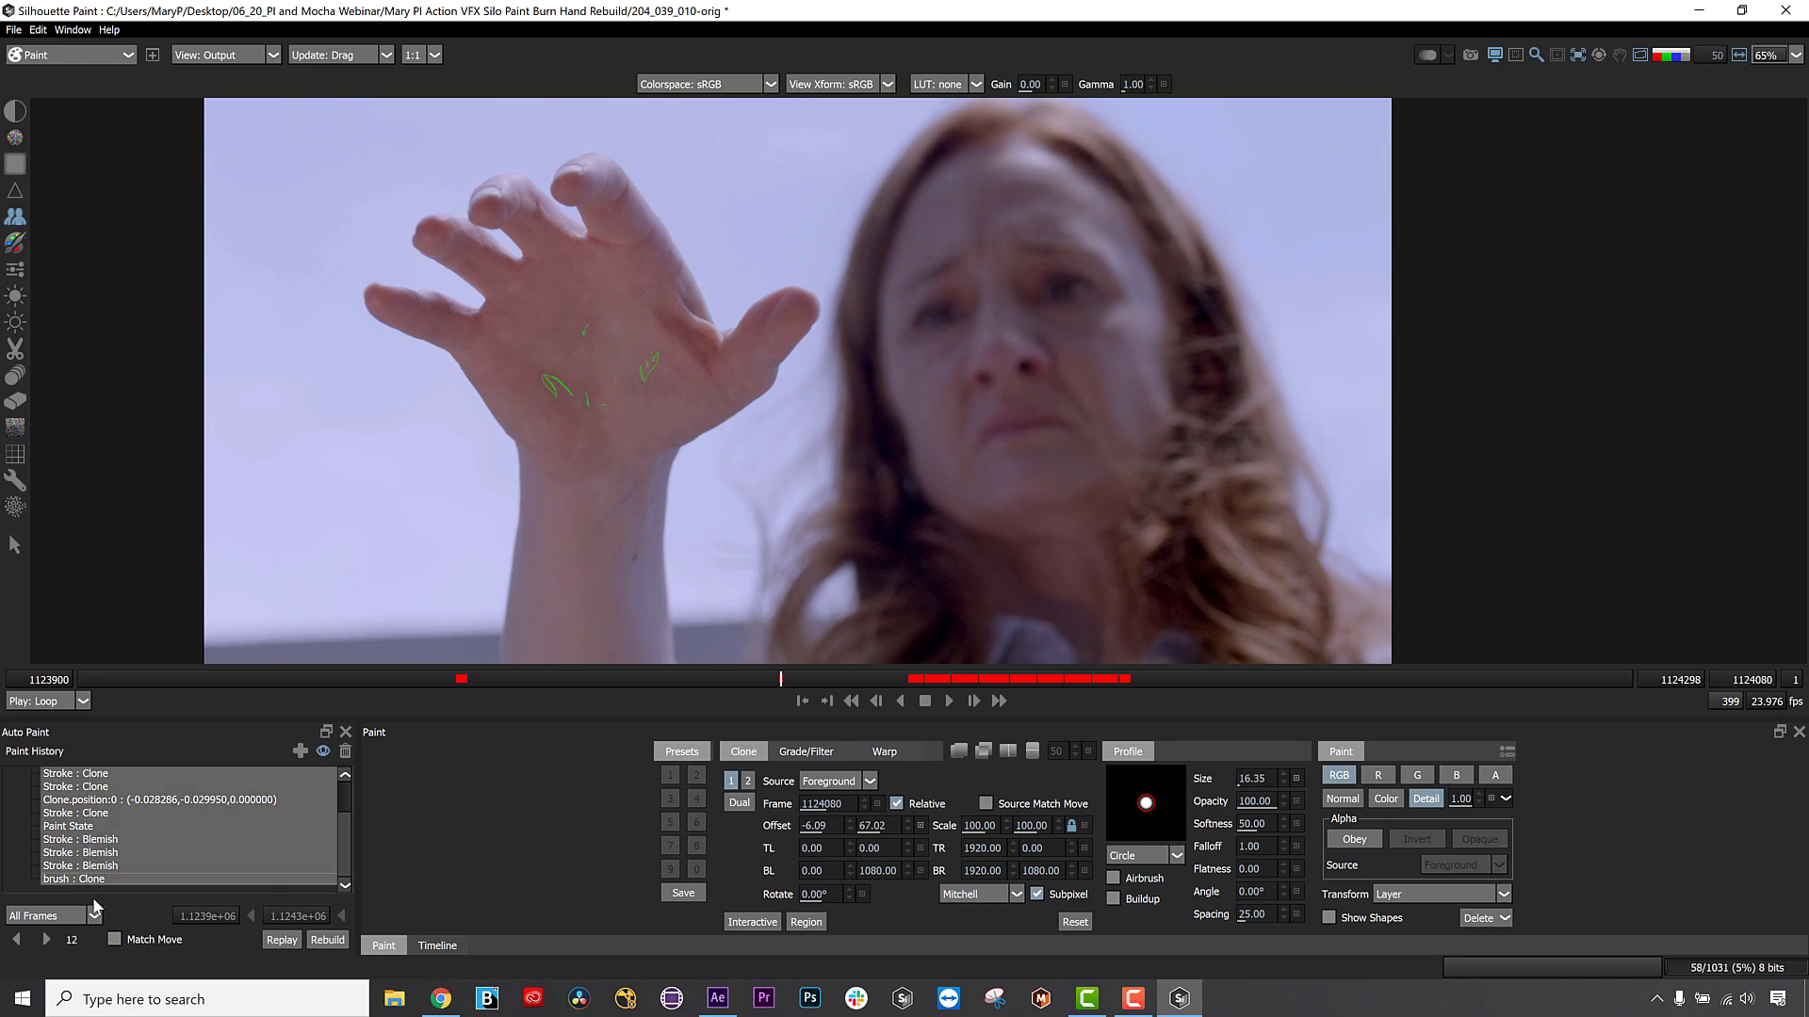
left_click(115, 941)
left_click(55, 916)
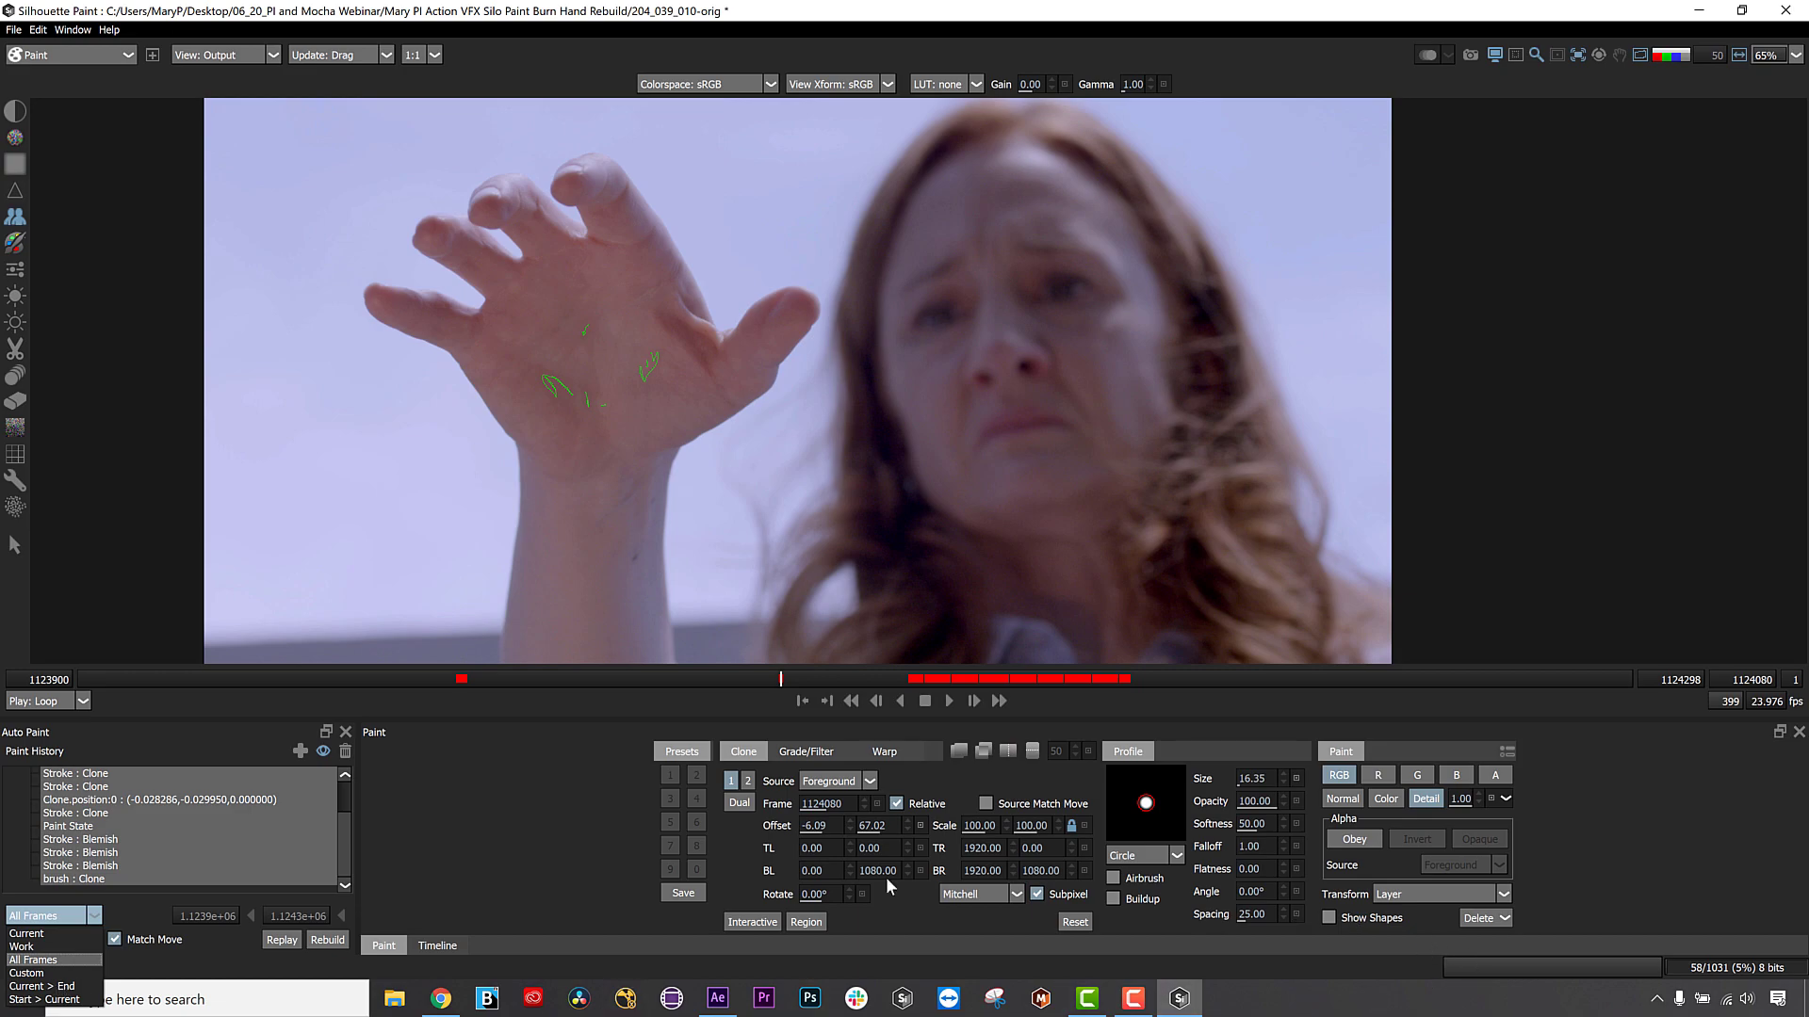
left_click(64, 987)
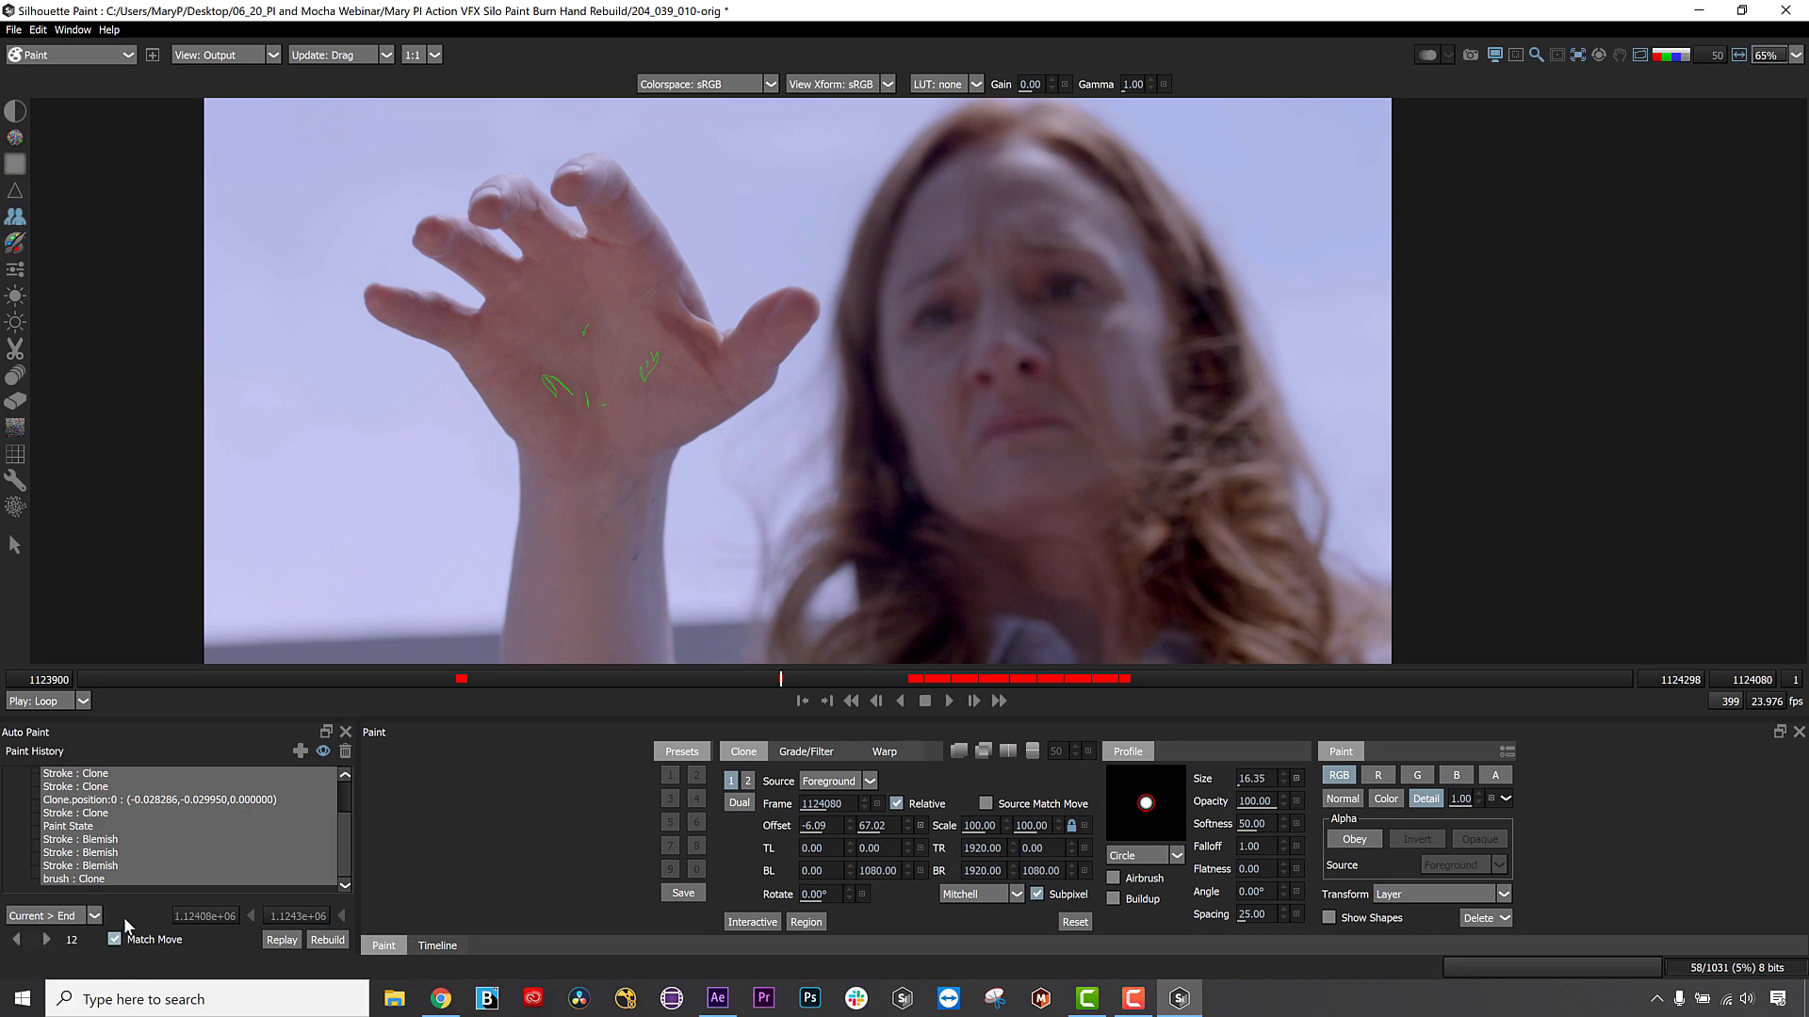
Auto-paint the selected palm strokes forward from frame 1124080 and stop once the gap before the already painted frames is filled.
left_click(48, 938)
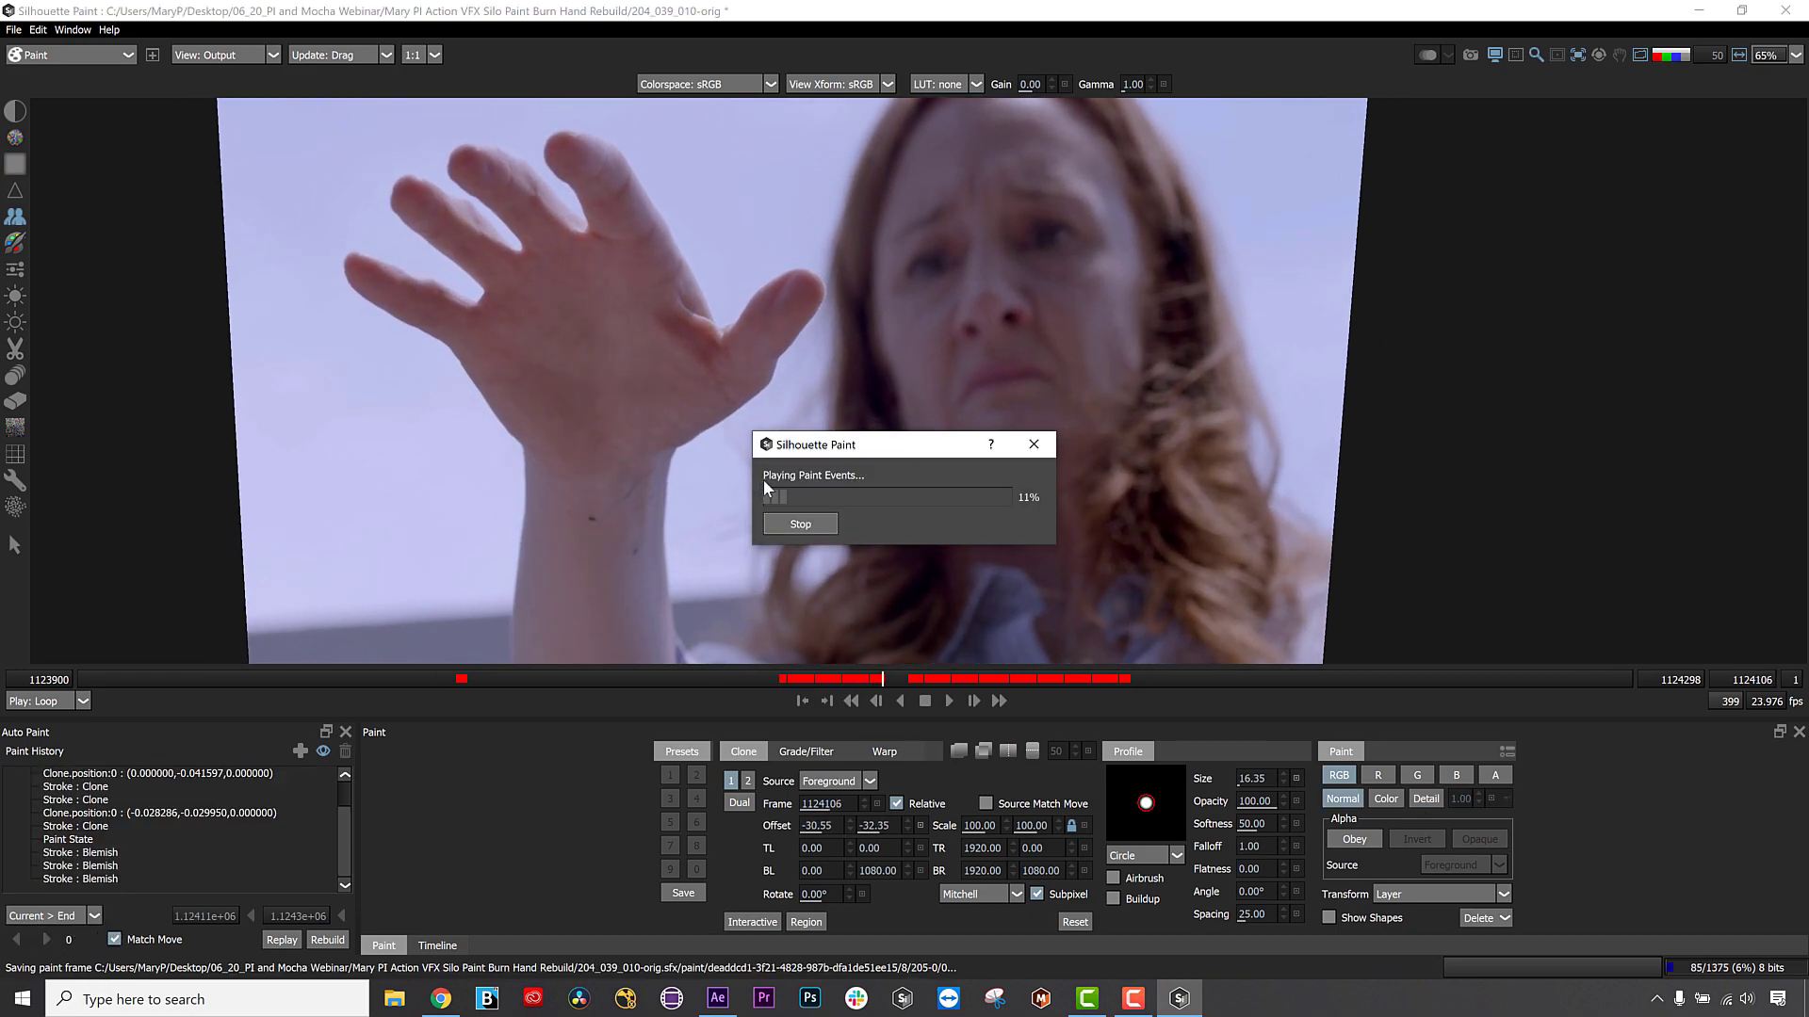
left_click(784, 522)
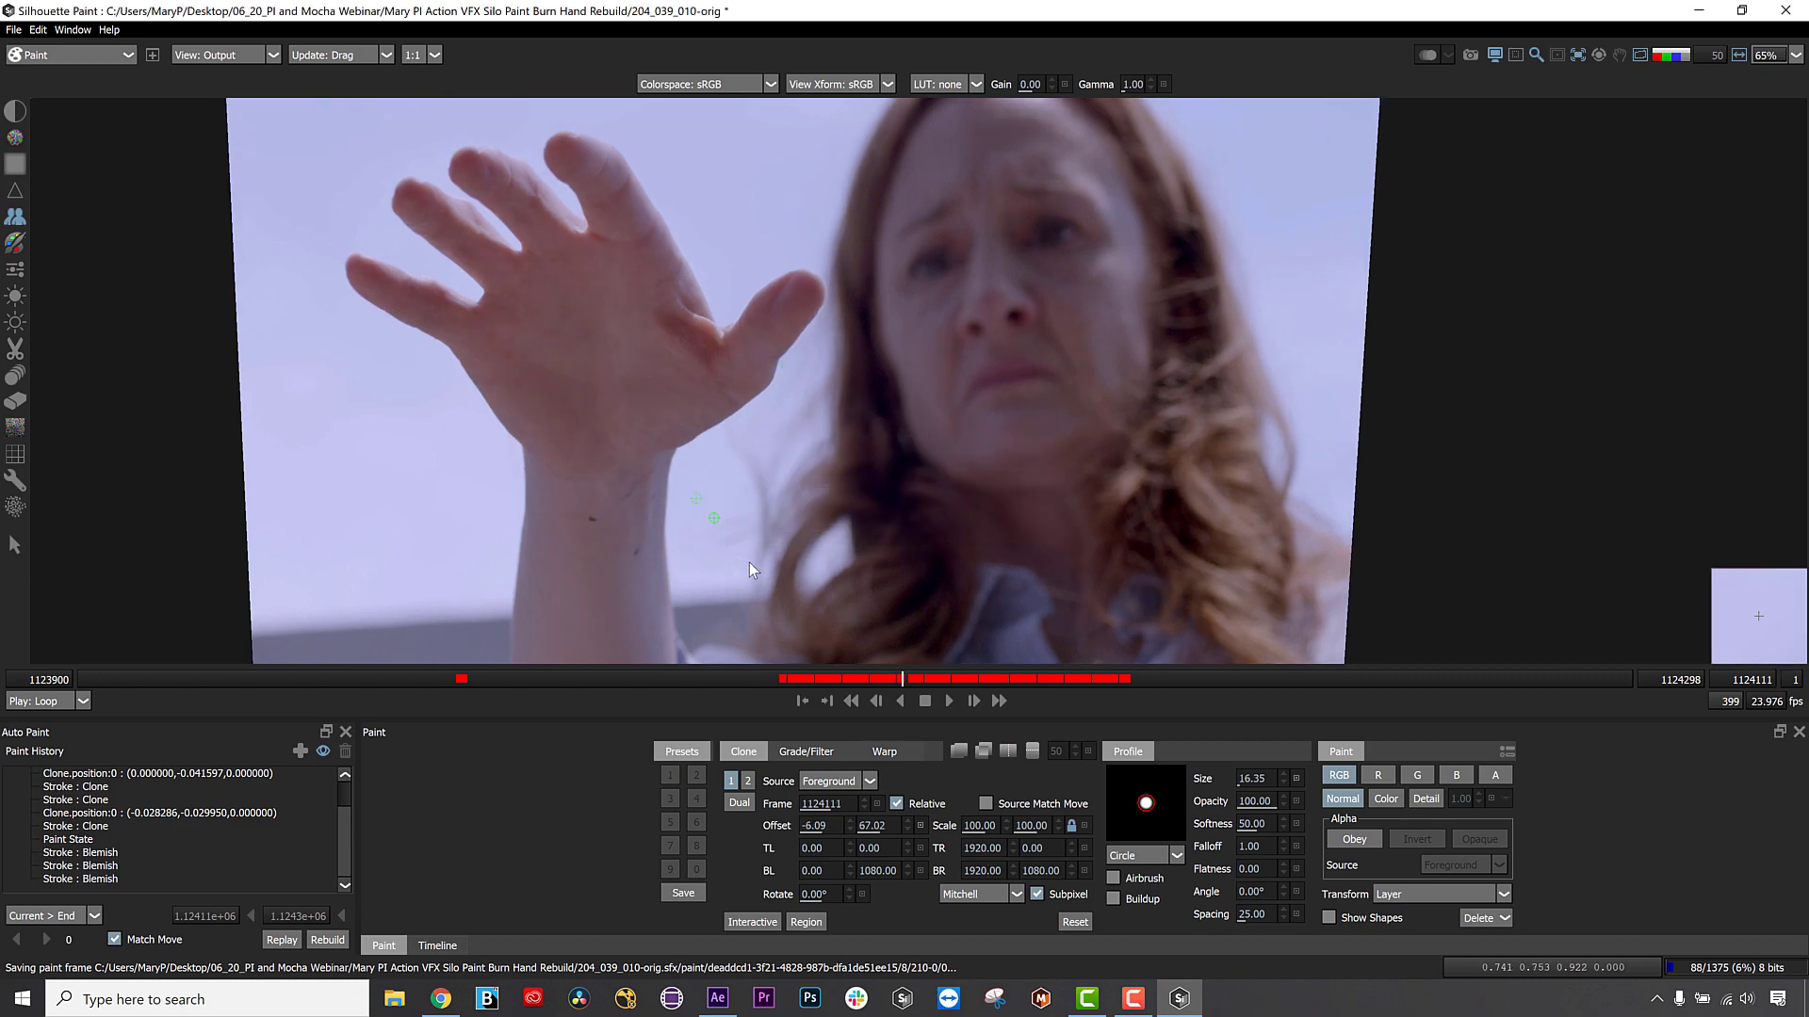
Go to frame 1124000, select the Blemish brush, and enlarge it to a size of about 46.64.
left_click_drag(895, 674, 467, 652)
left_click(16, 139)
left_click(16, 139)
key("]")
key("]")
key("]")
key("]")
key("]")
key("]")
key("]")
key("]")
key("]")
key("]")
key("]")
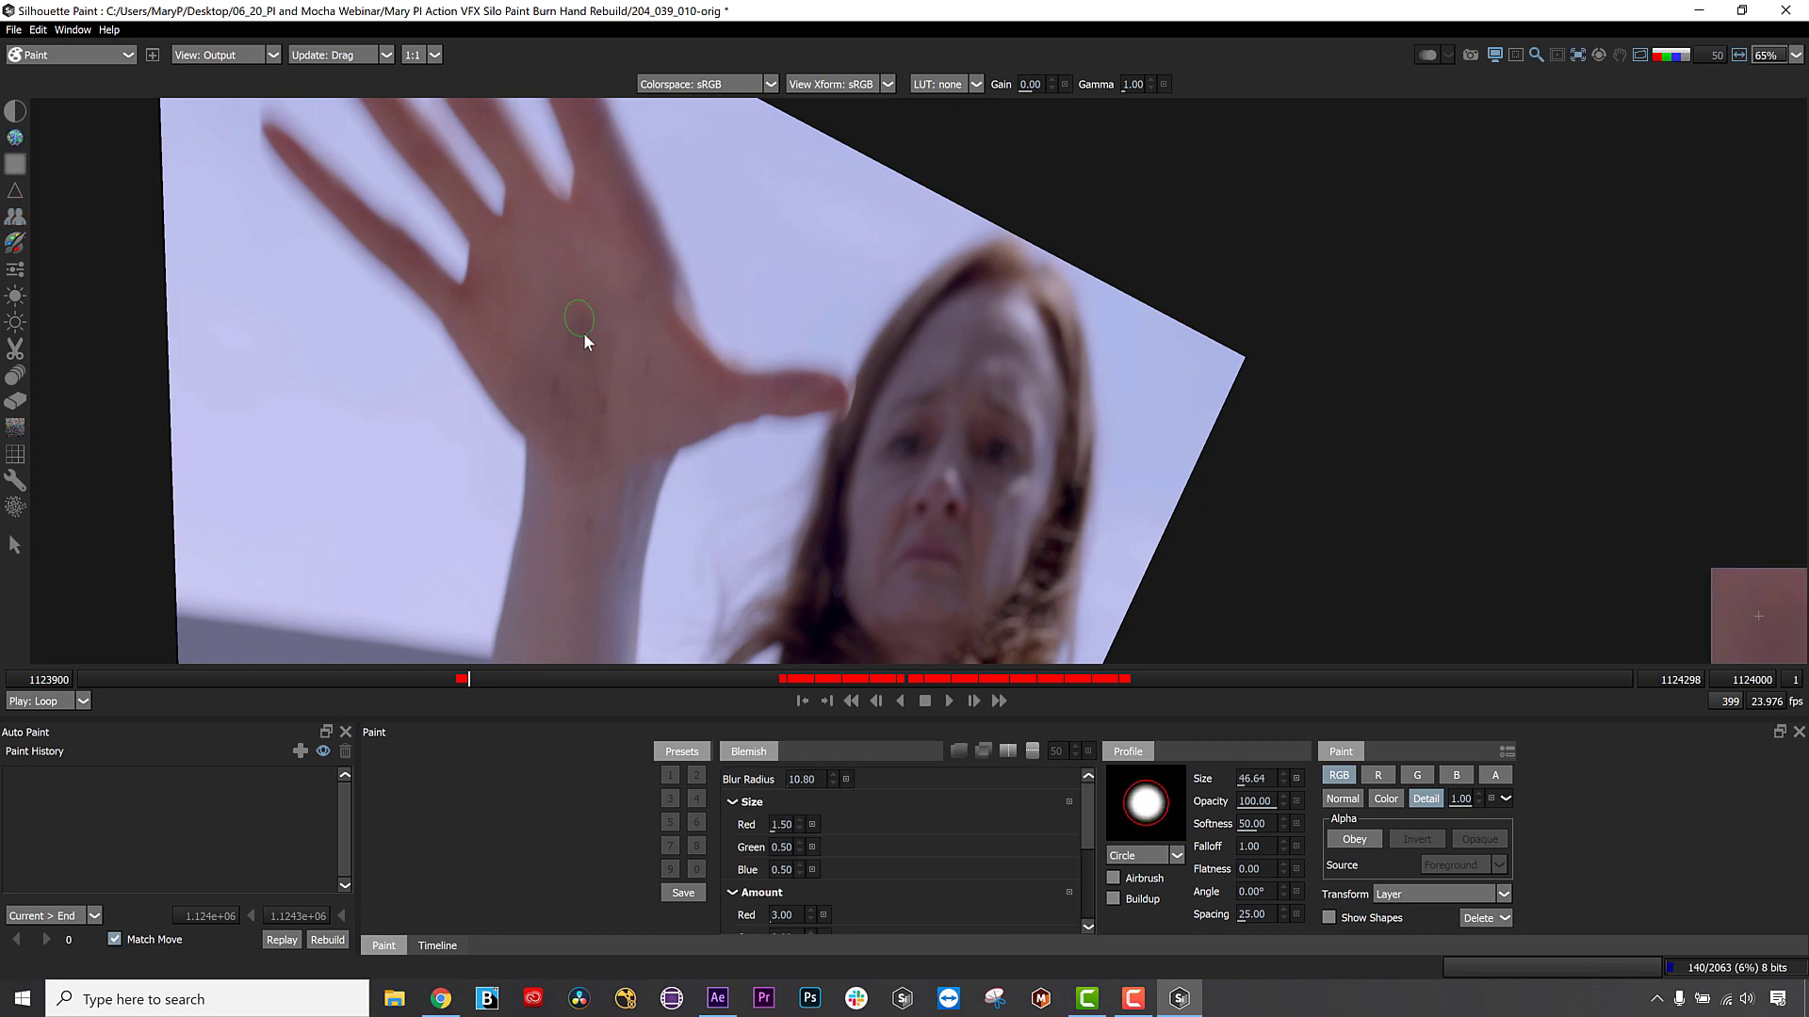
Try dabbing the Blemish brush over the palm marks, and undo both strokes.
left_click(586, 330)
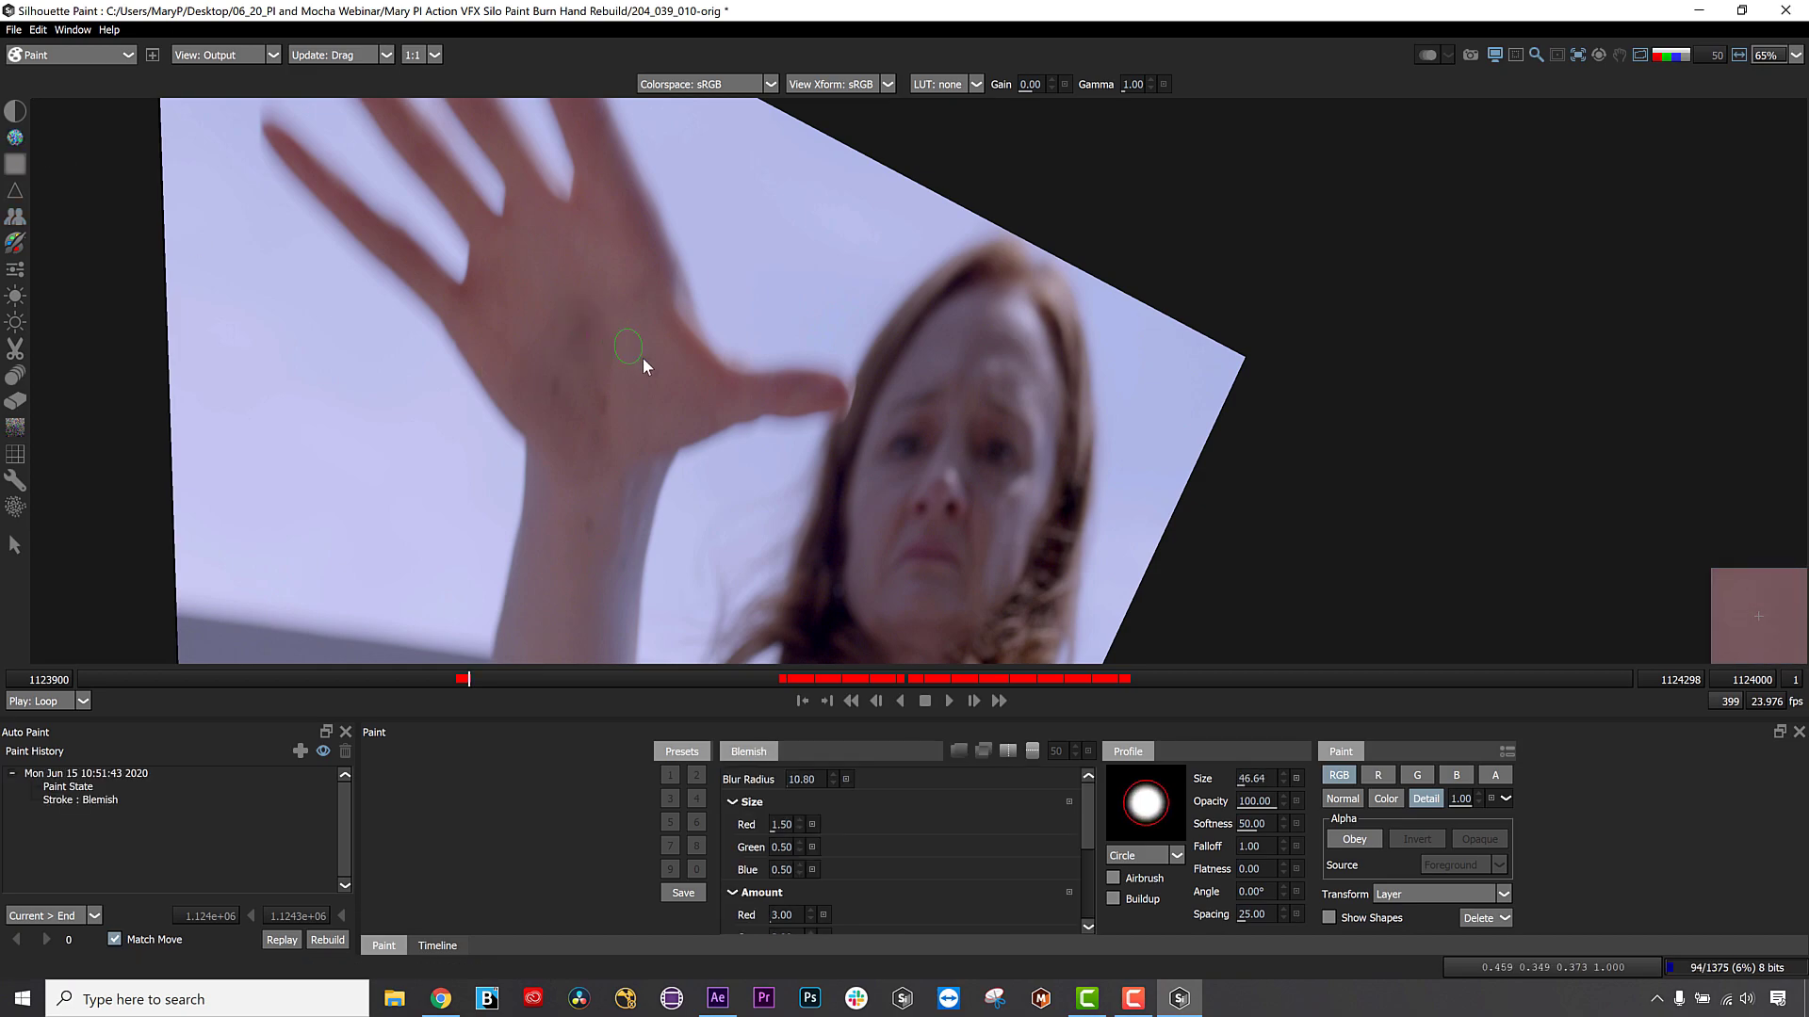
left_click(588, 384)
key("ctrl+z")
key("ctrl+z")
Clone clean skin over the dark palm marks at frame 1124000, resetting the source offset to about -41.35, -16.33 for the last stroke.
left_click(15, 216)
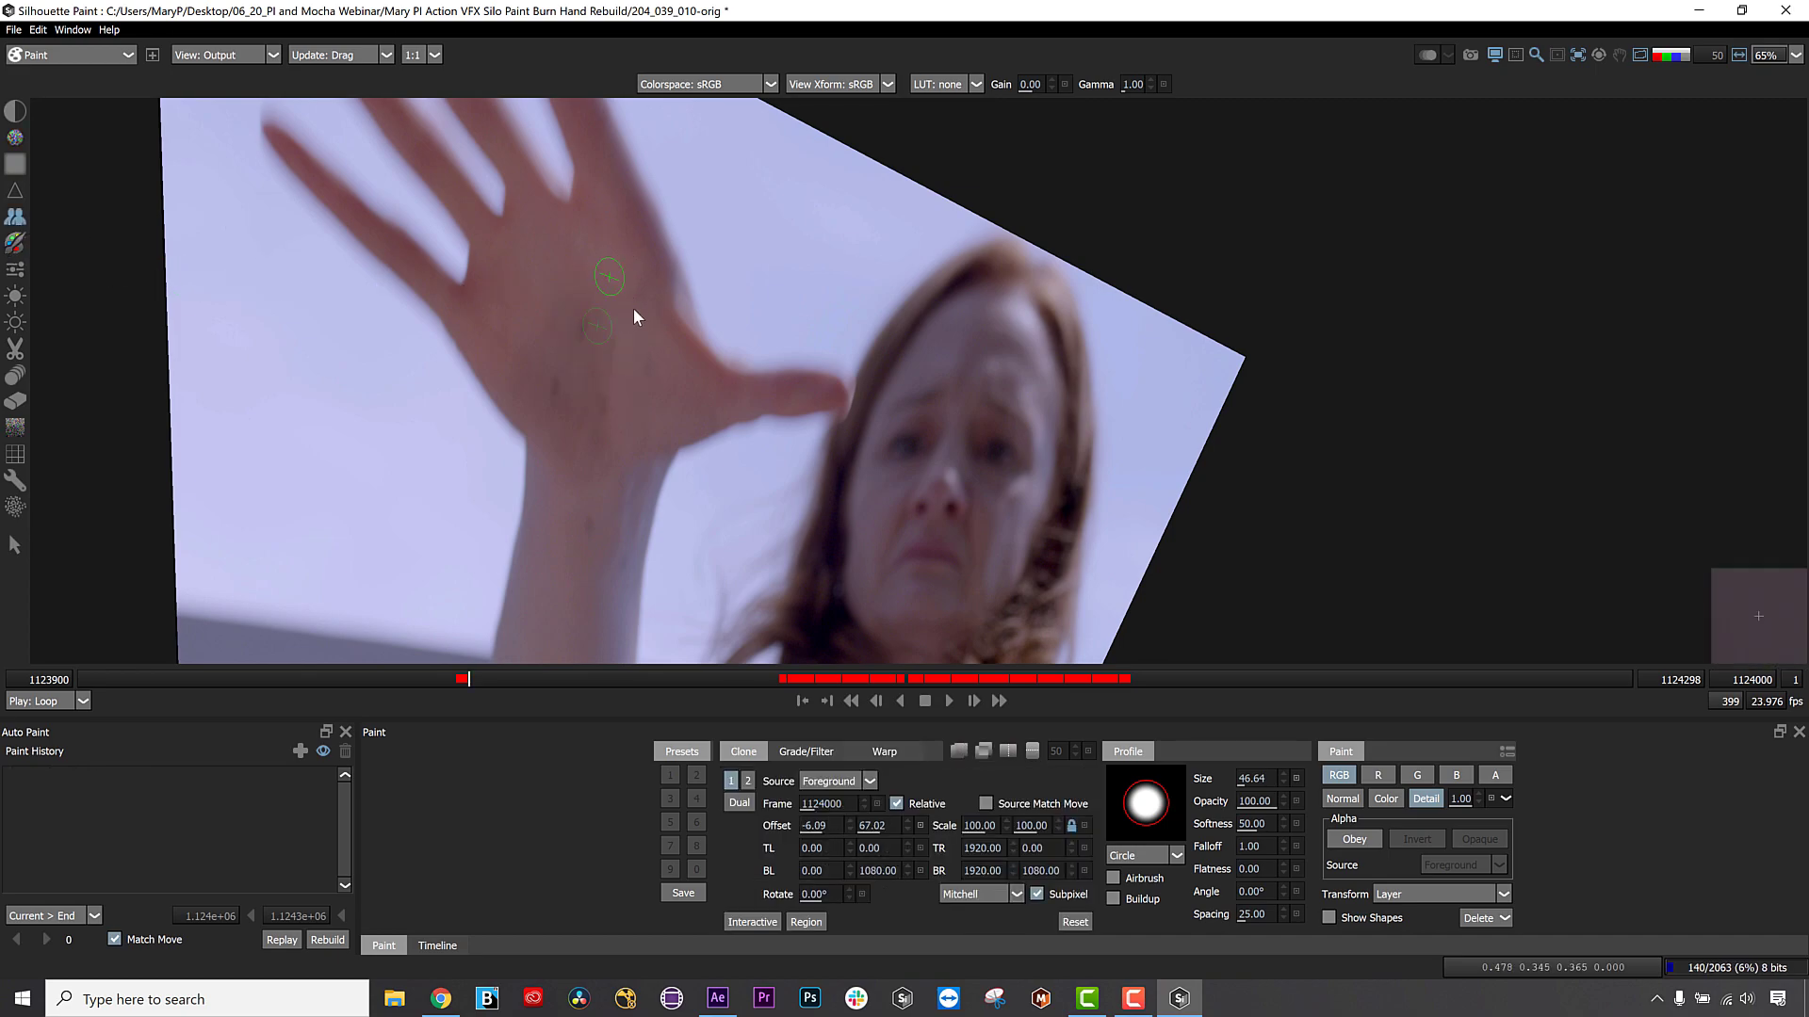
mouse_move(608, 305)
left_mouse_down()
mouse_move(584, 345)
mouse_move(644, 374)
mouse_move(554, 353)
mouse_move(576, 360)
mouse_move(554, 390)
mouse_move(600, 407)
mouse_move(563, 342)
left_mouse_up()
left_click(569, 369)
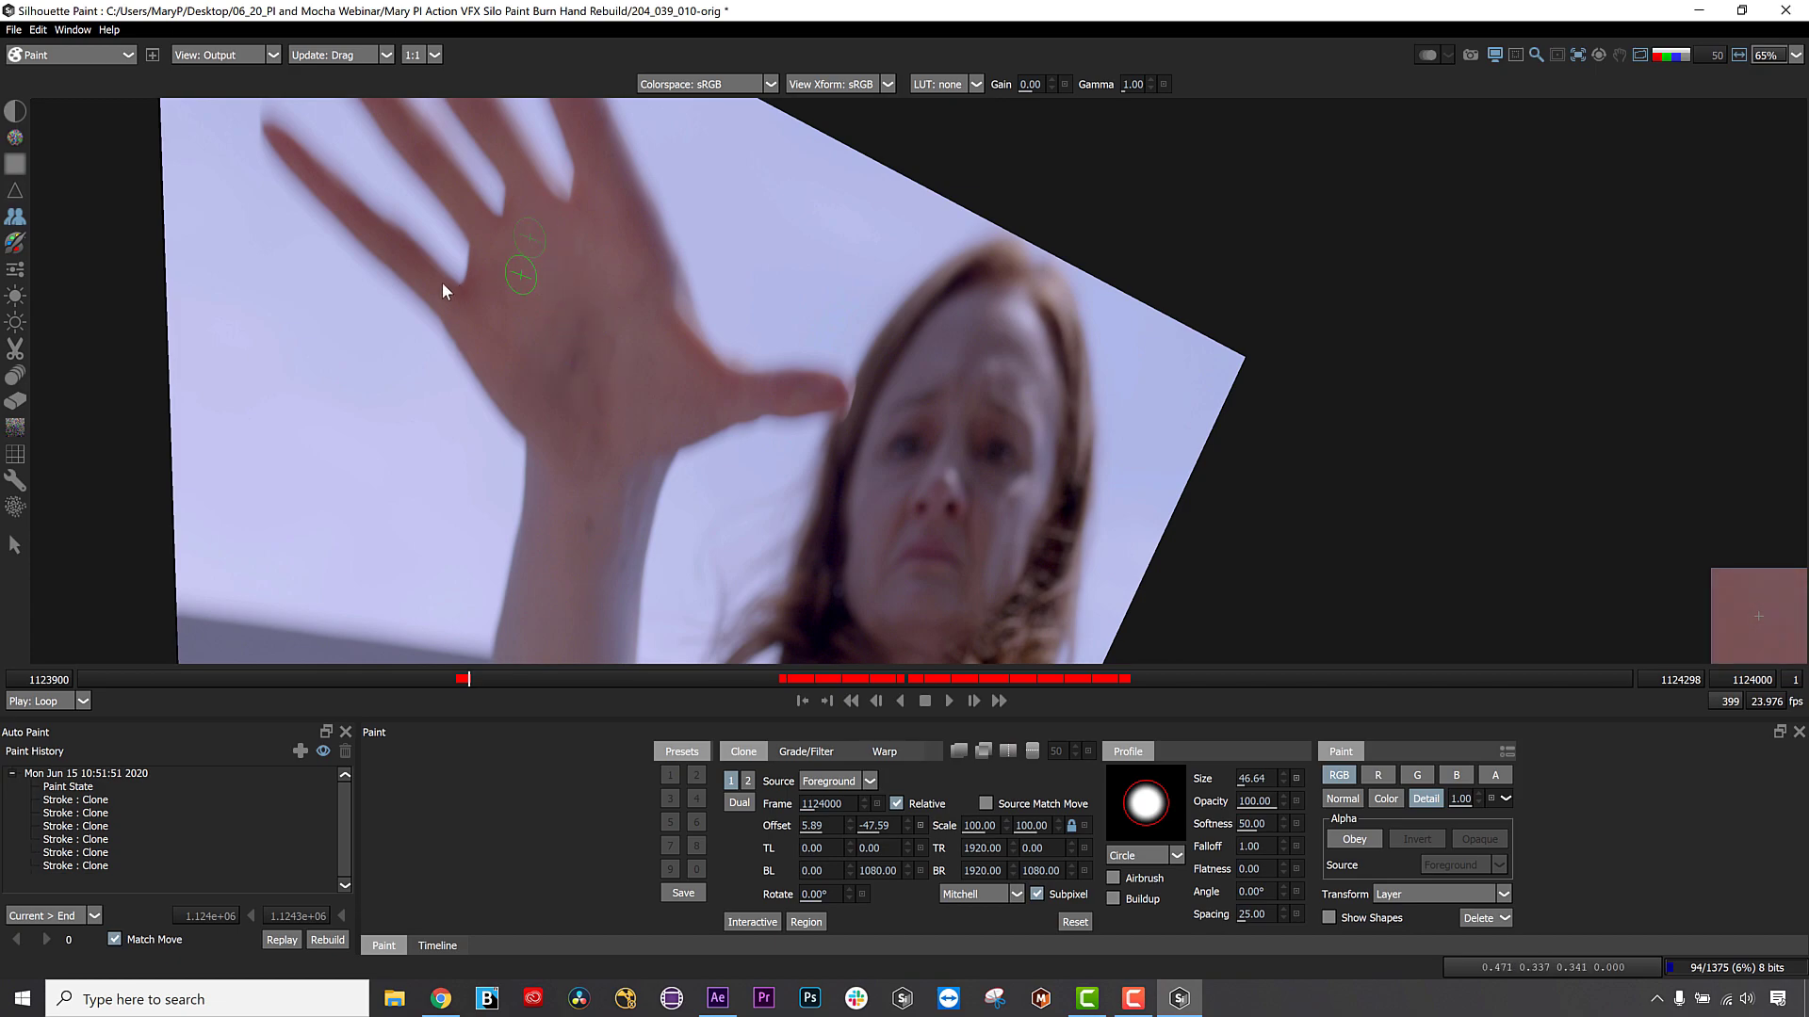
left_click_drag(555, 343, 575, 362)
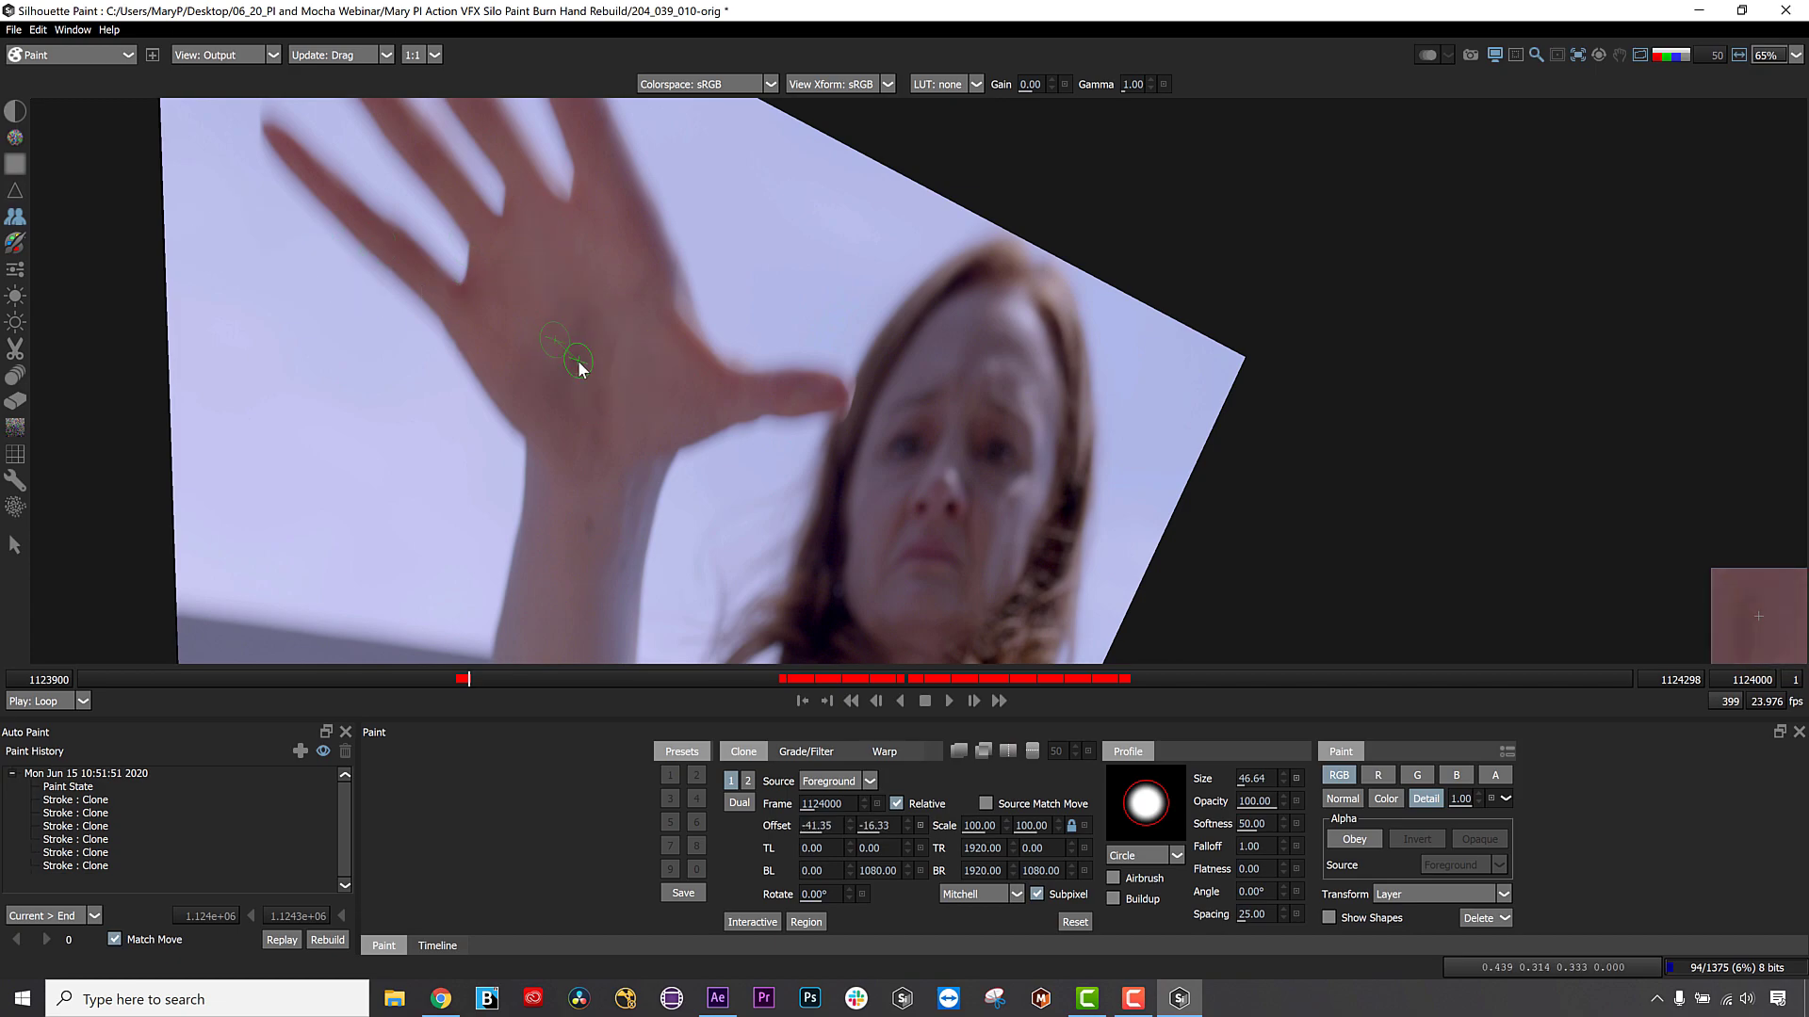
left_click(577, 356)
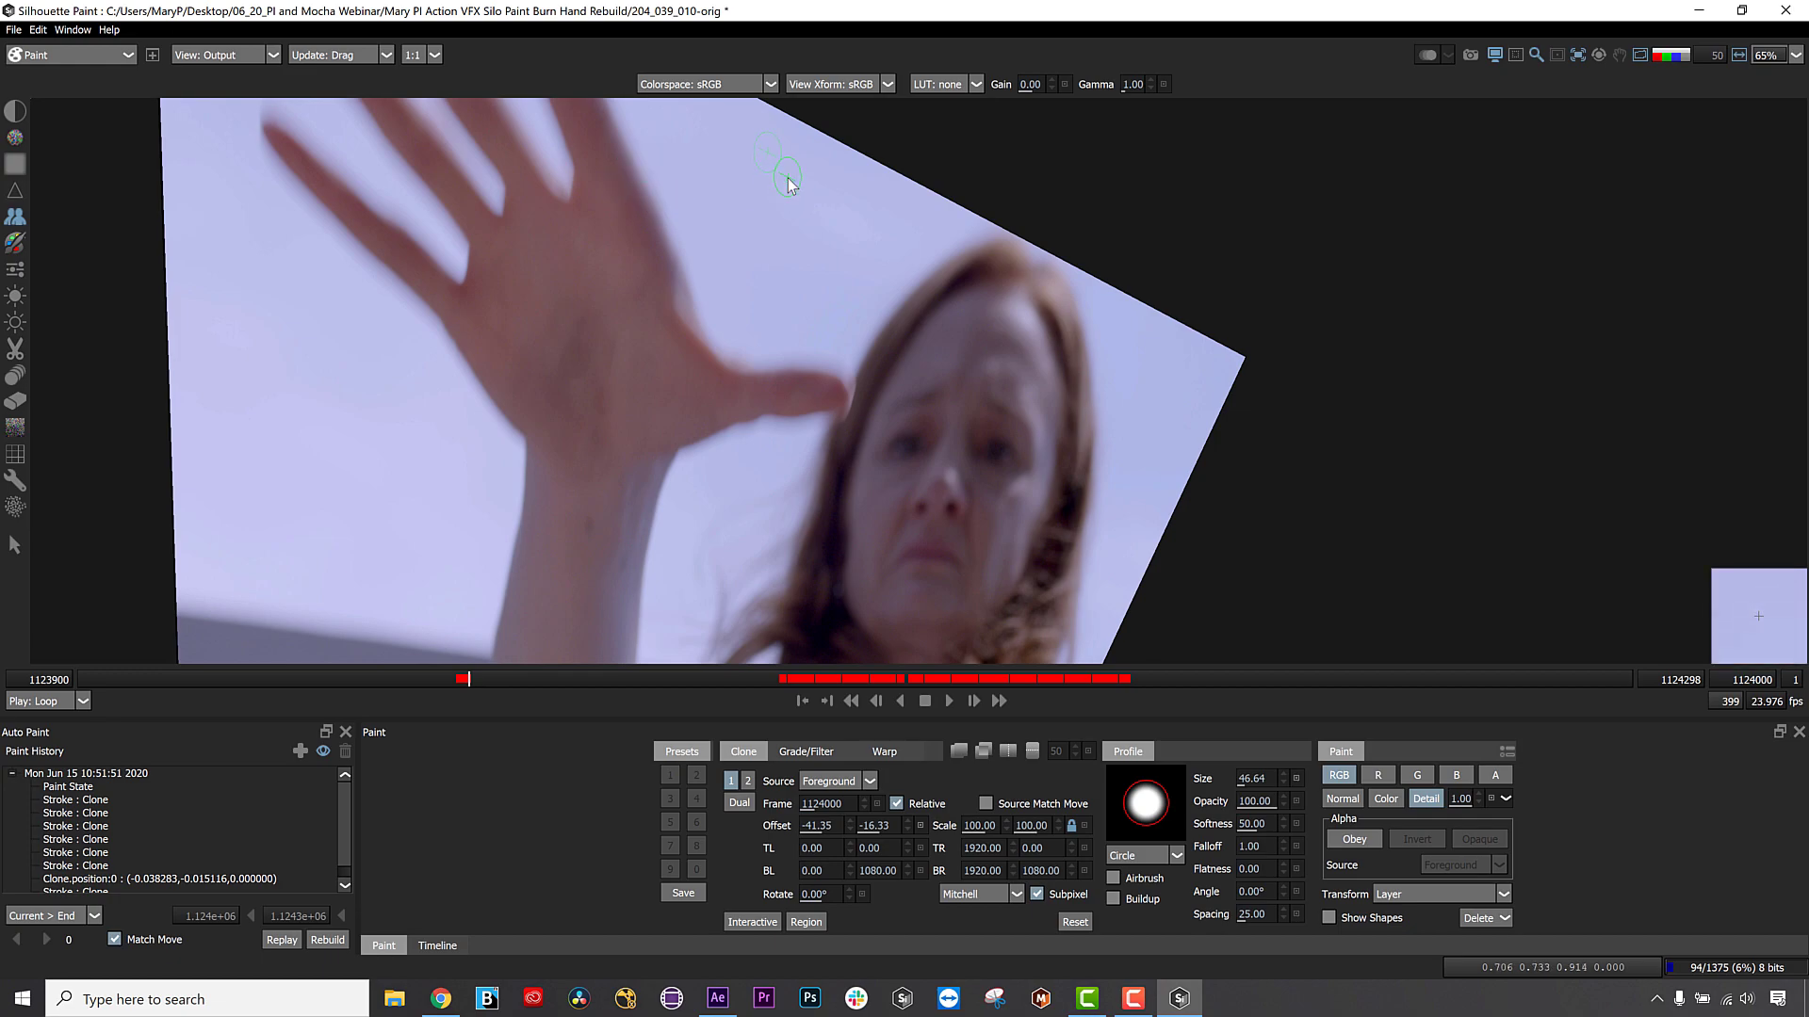
Turn off the viewer stabilization by setting it to None, and go to frame 1124089.
left_click(1576, 54)
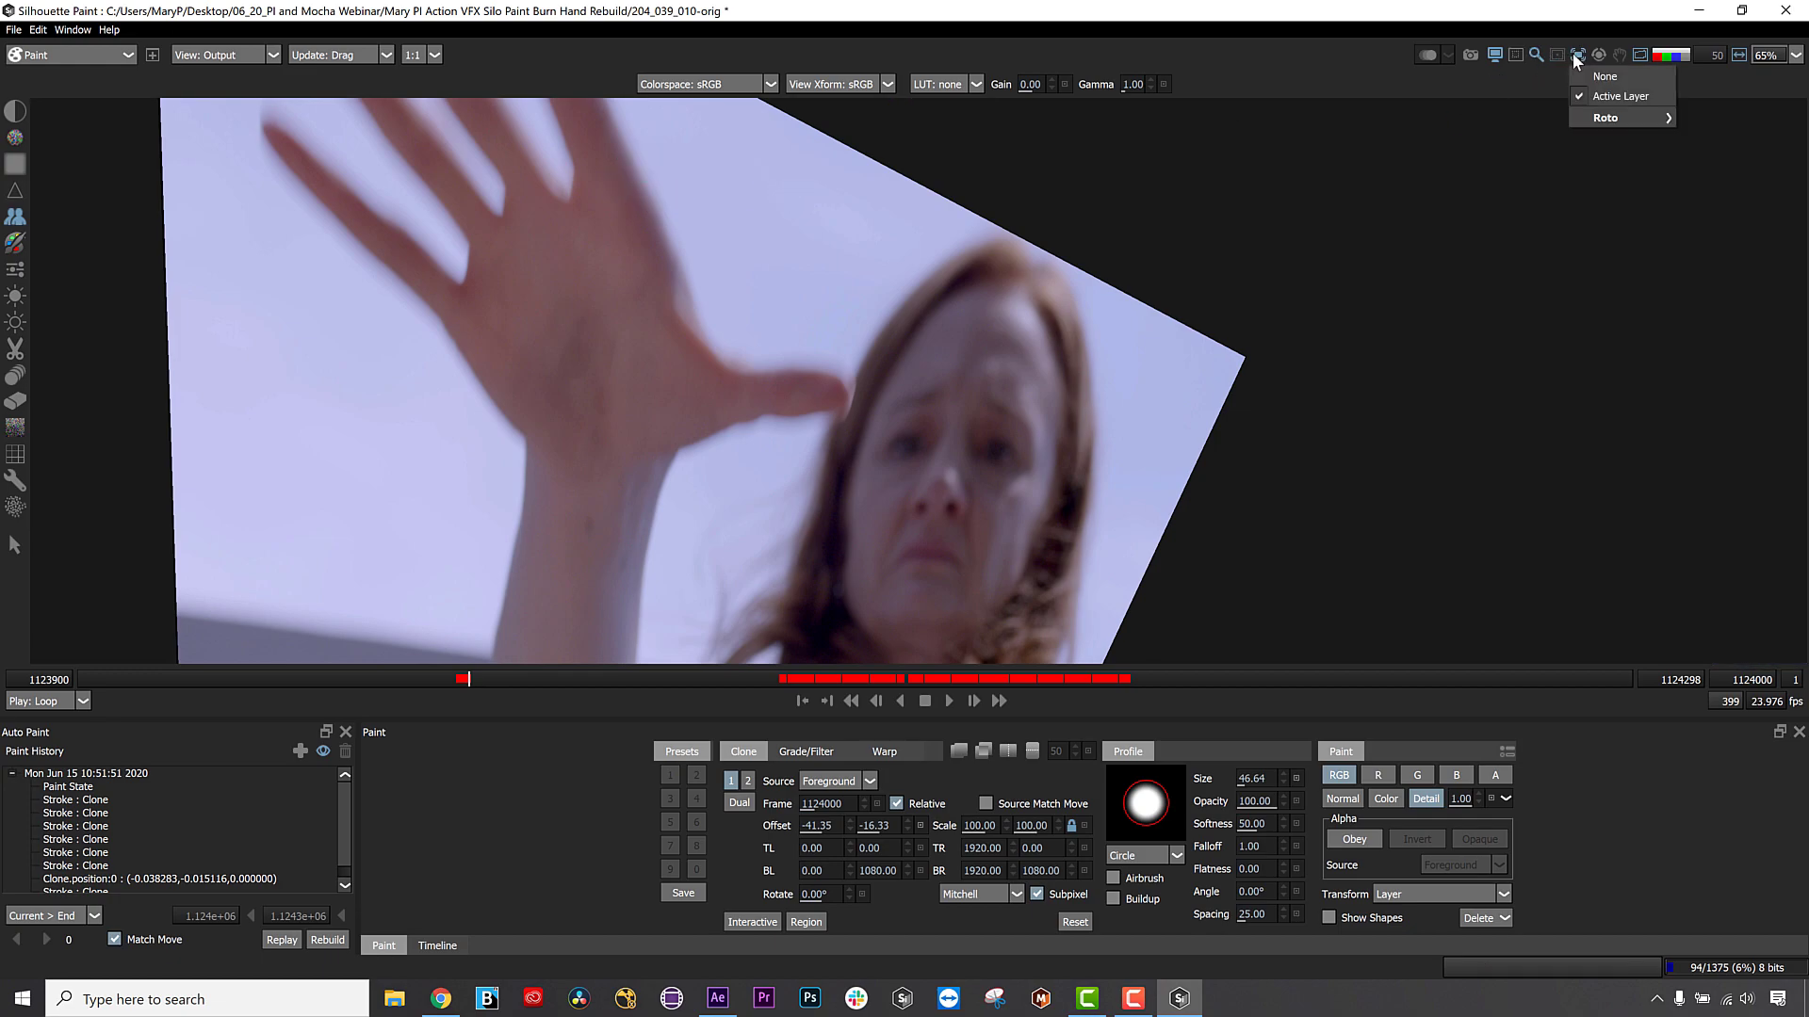
mouse_move(1613, 120)
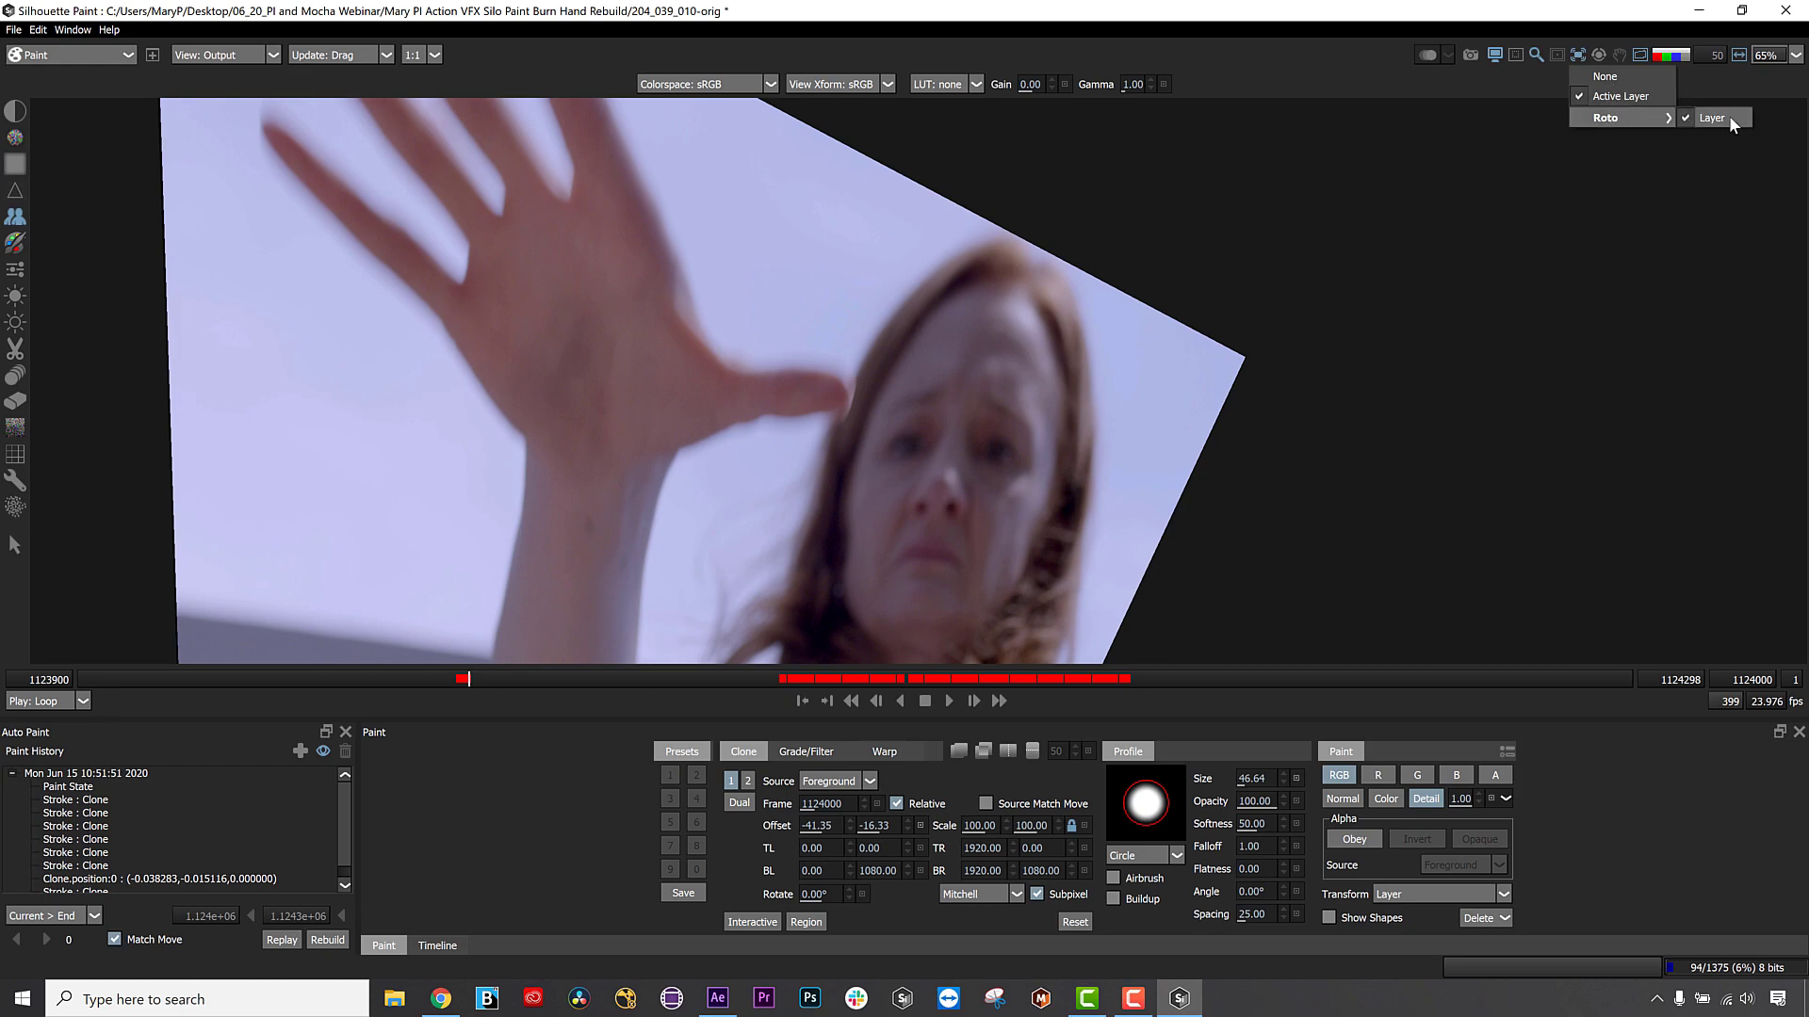
left_click(1712, 120)
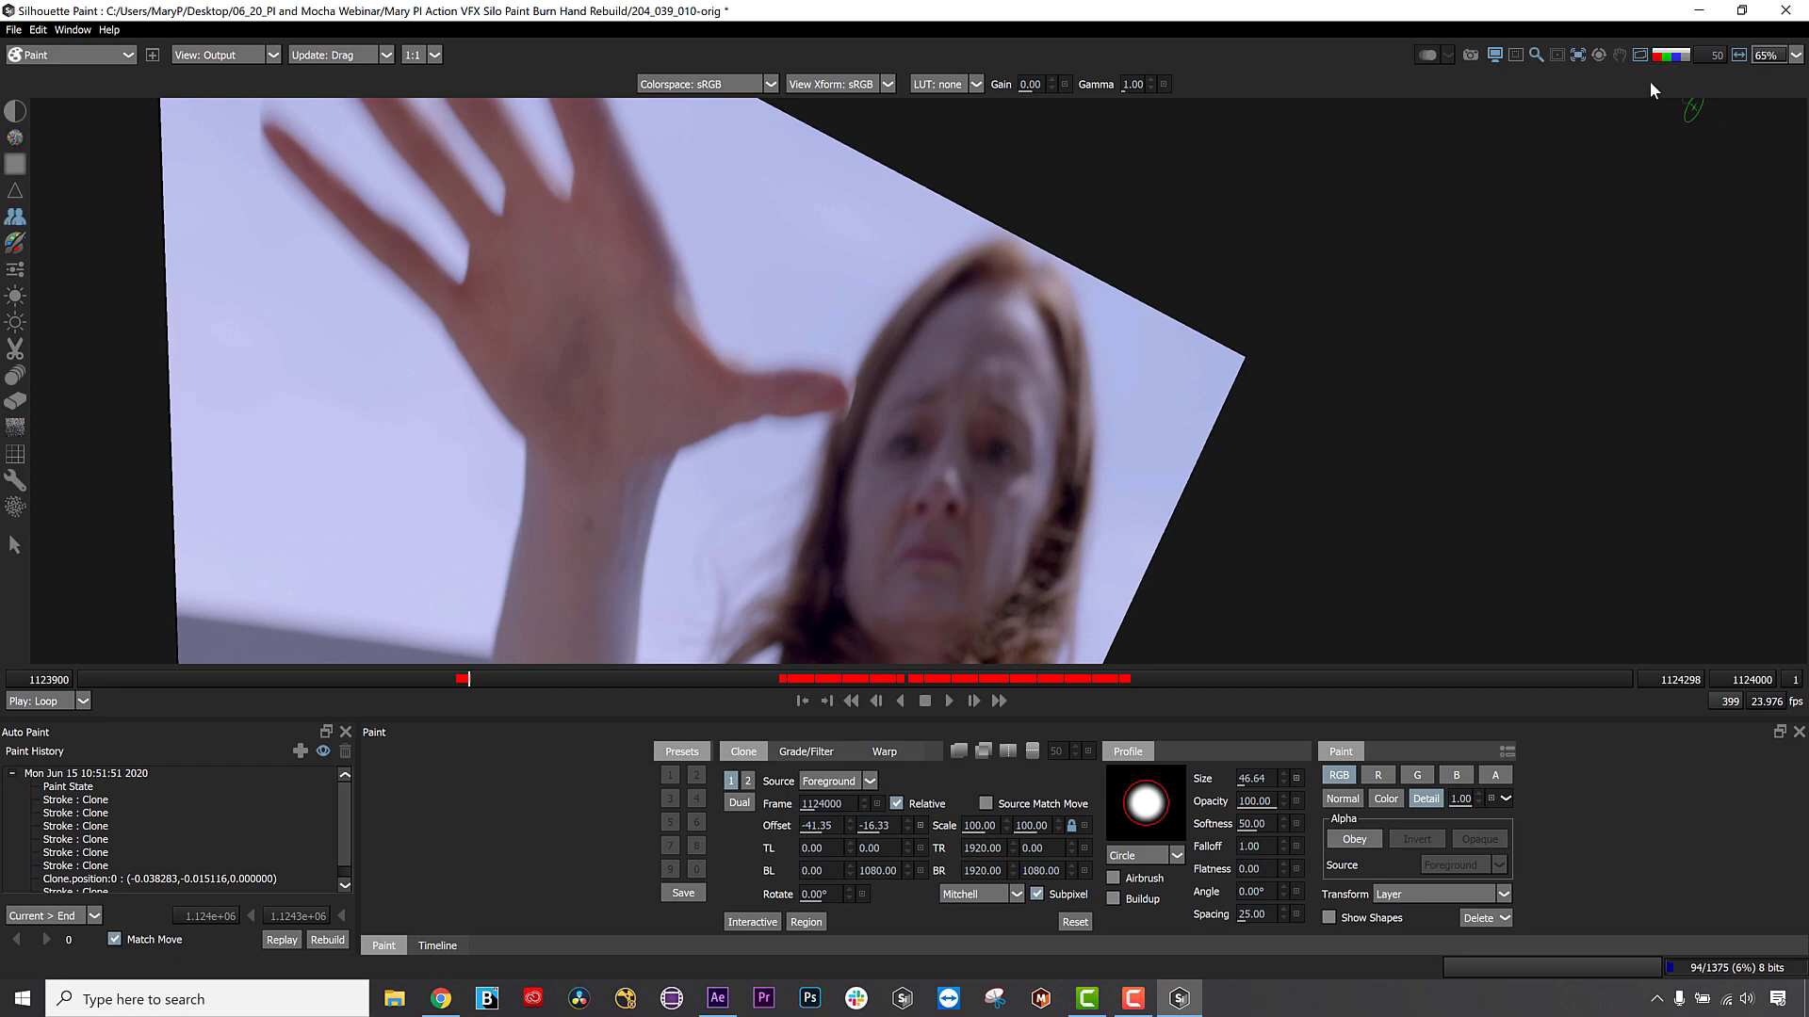
left_click(1576, 54)
left_click(1587, 74)
mouse_move(905, 671)
left_mouse_down()
mouse_move(809, 680)
mouse_move(880, 688)
mouse_move(812, 697)
left_mouse_up()
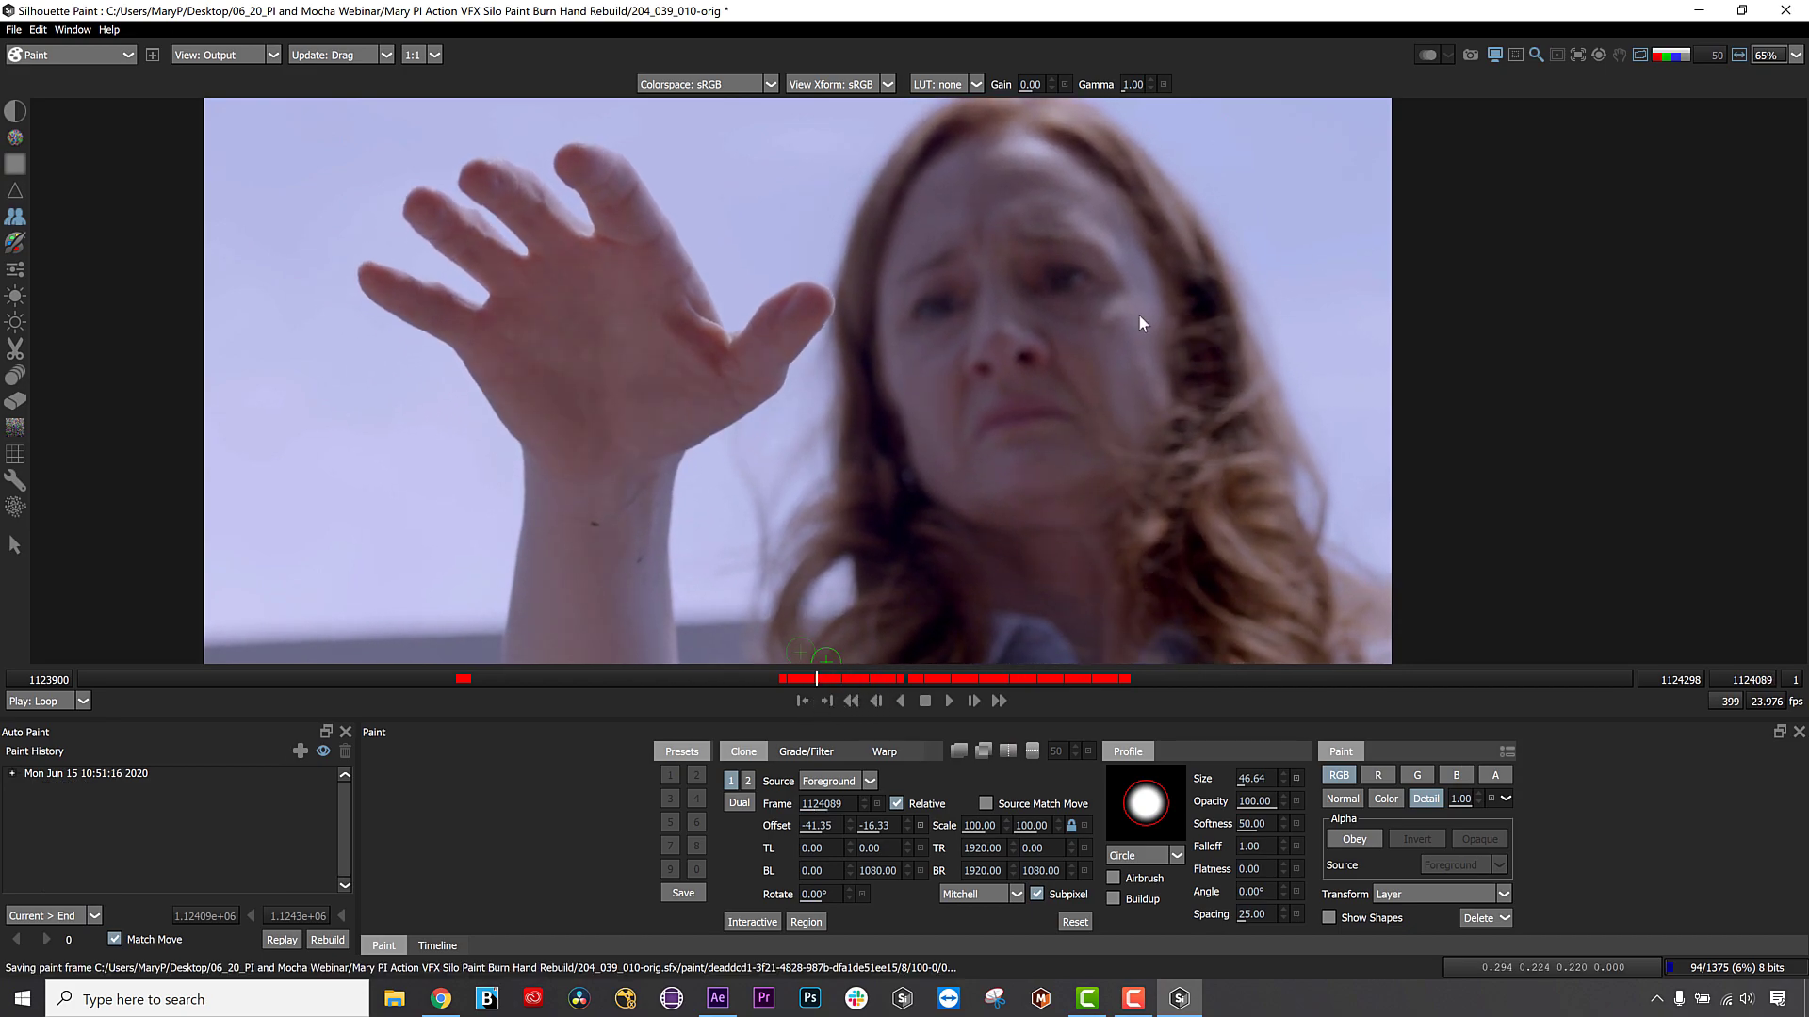
Exit Silhouette Paint without saving the project, and make the Remove_Marks RENDER layer visible in After Effects.
left_click(1785, 10)
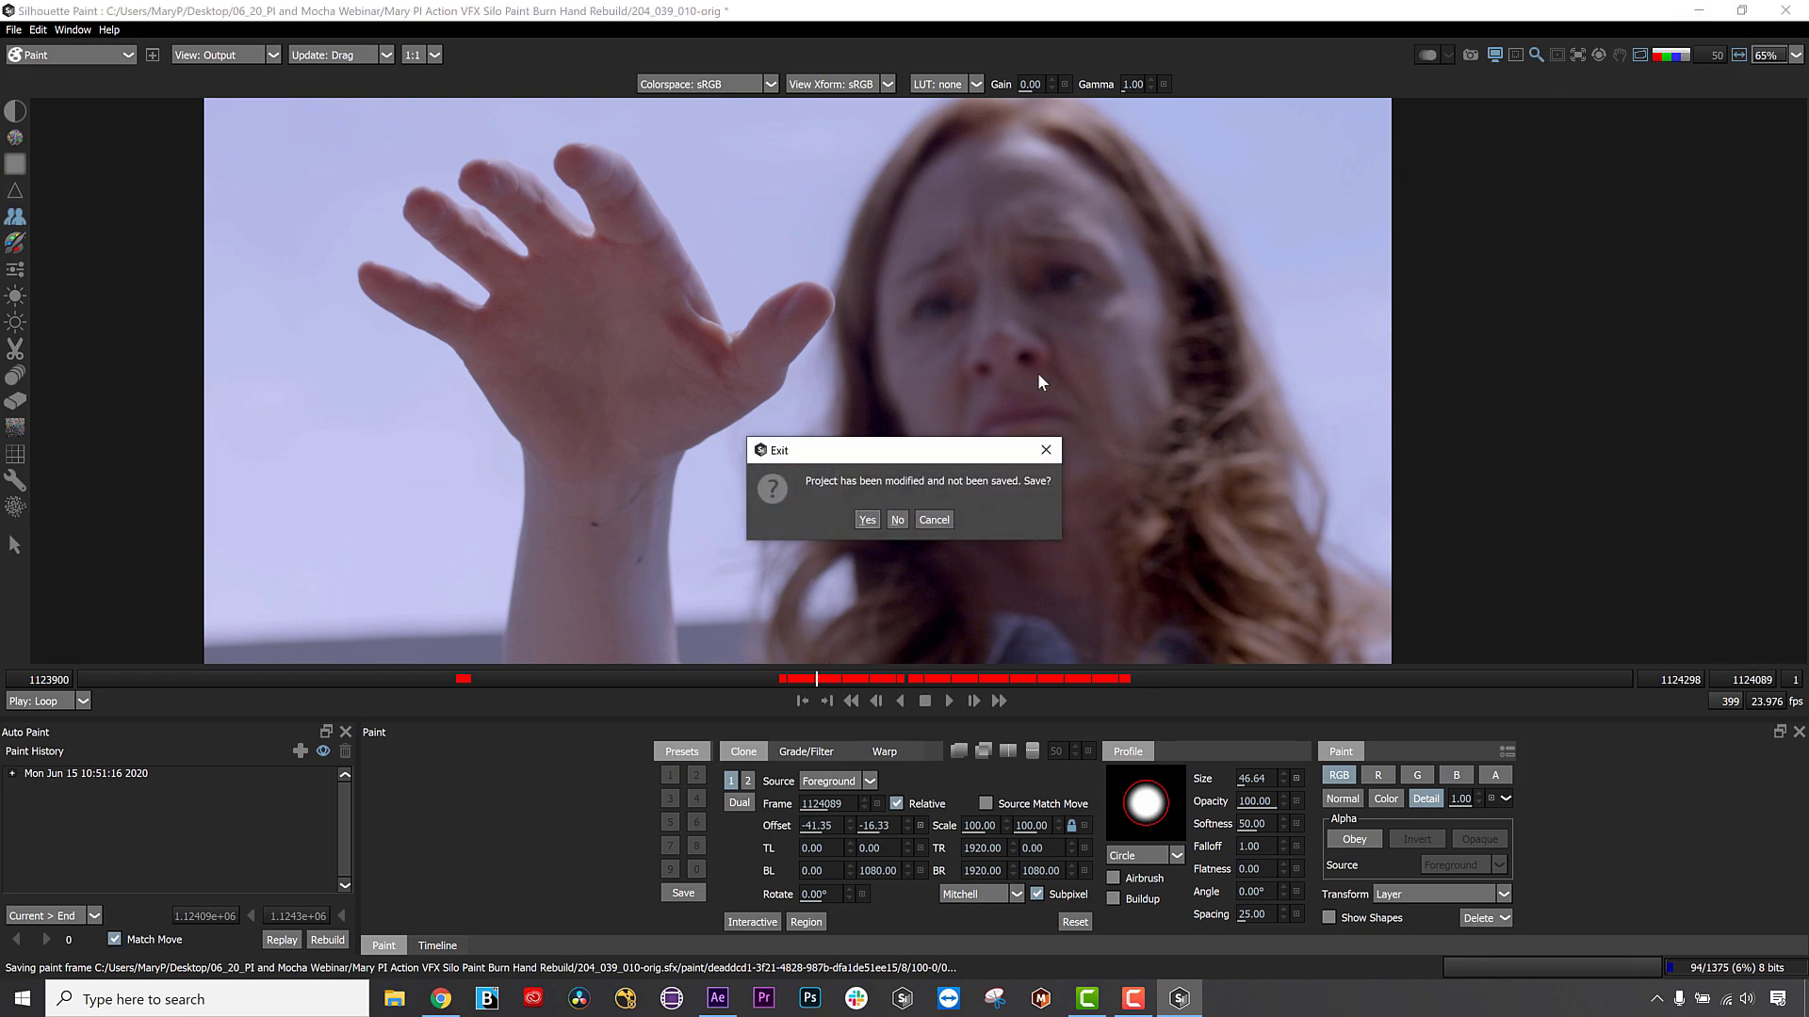
left_click(897, 520)
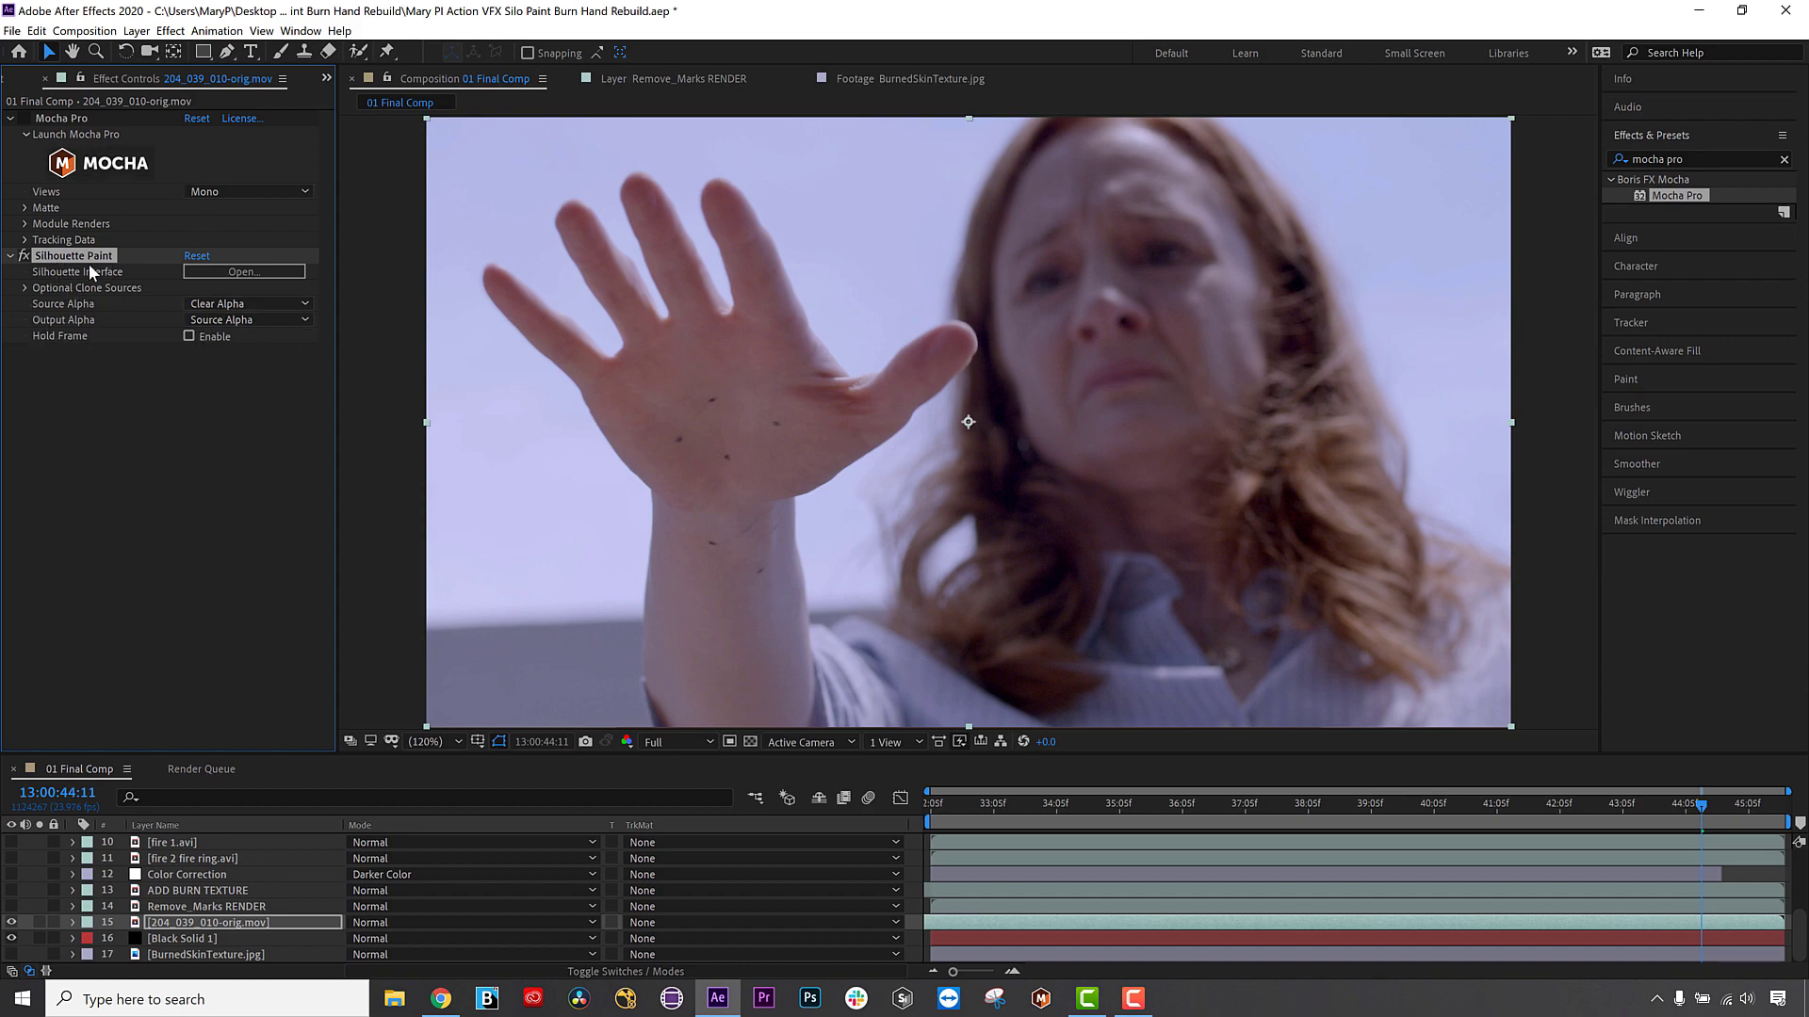
left_click(11, 906)
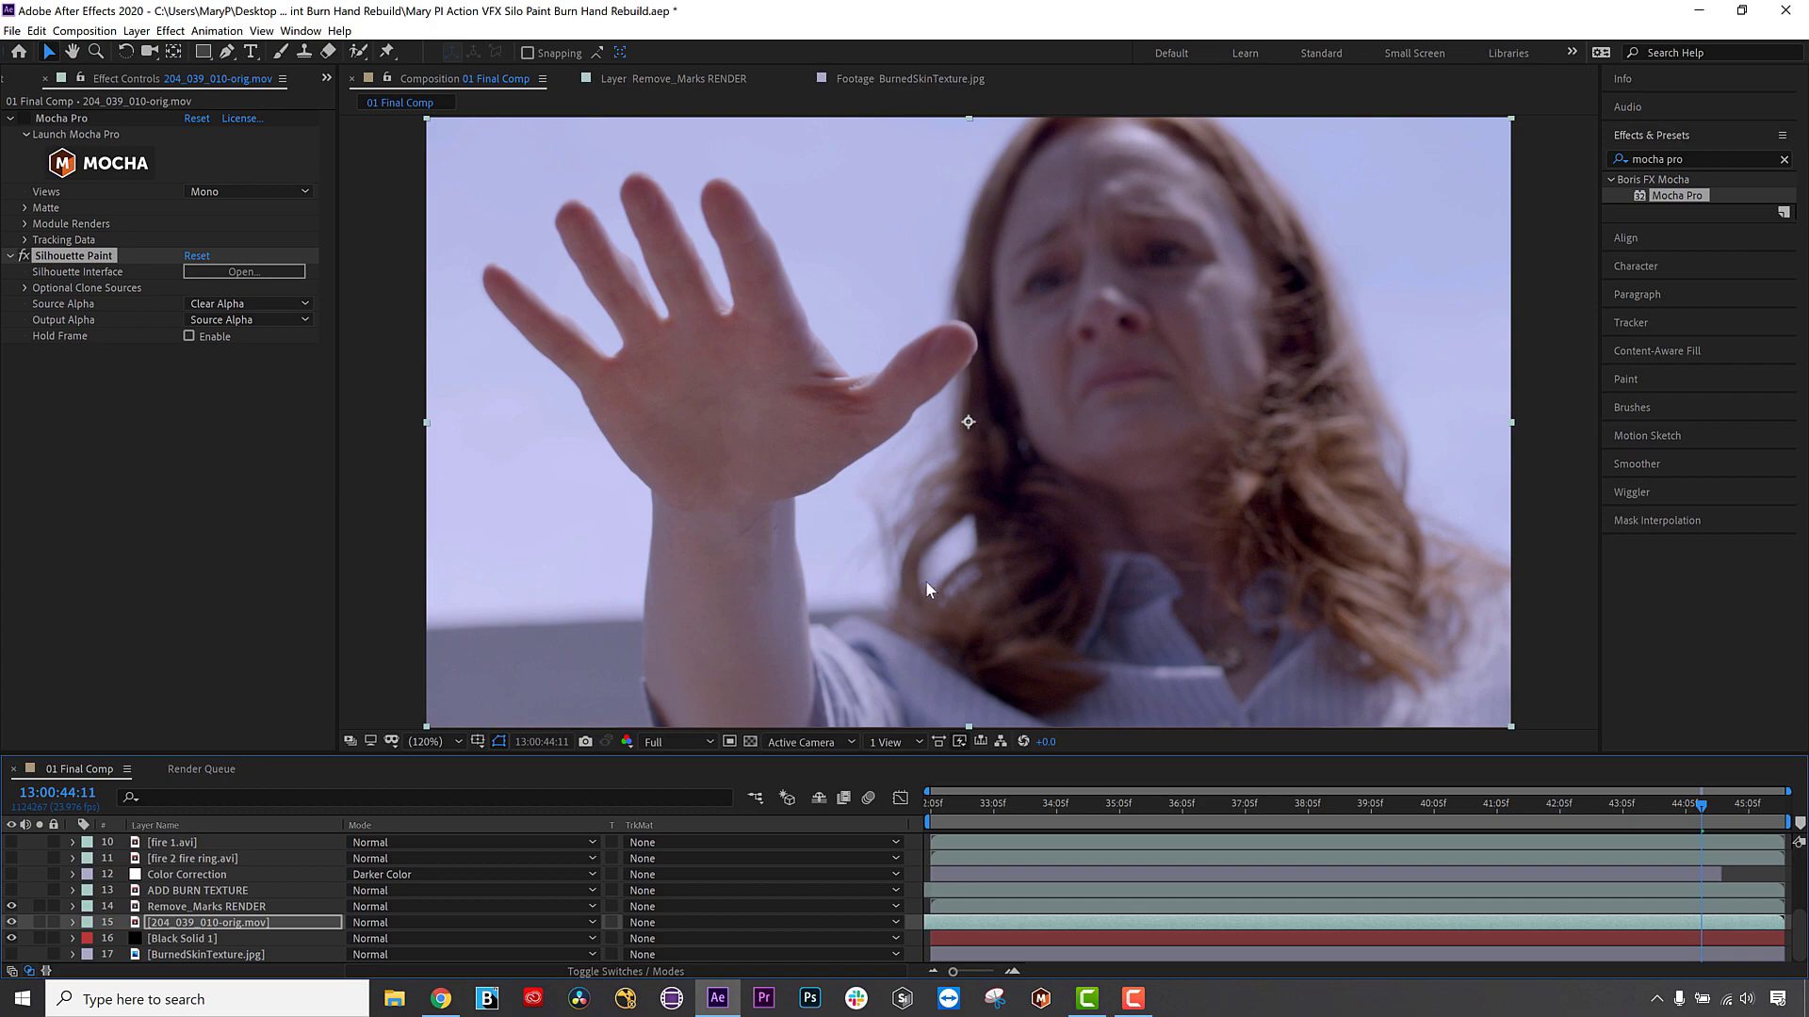
Play the 01 Final Comp from its start to review the hand cleanup.
left_click_drag(1078, 801, 720, 799)
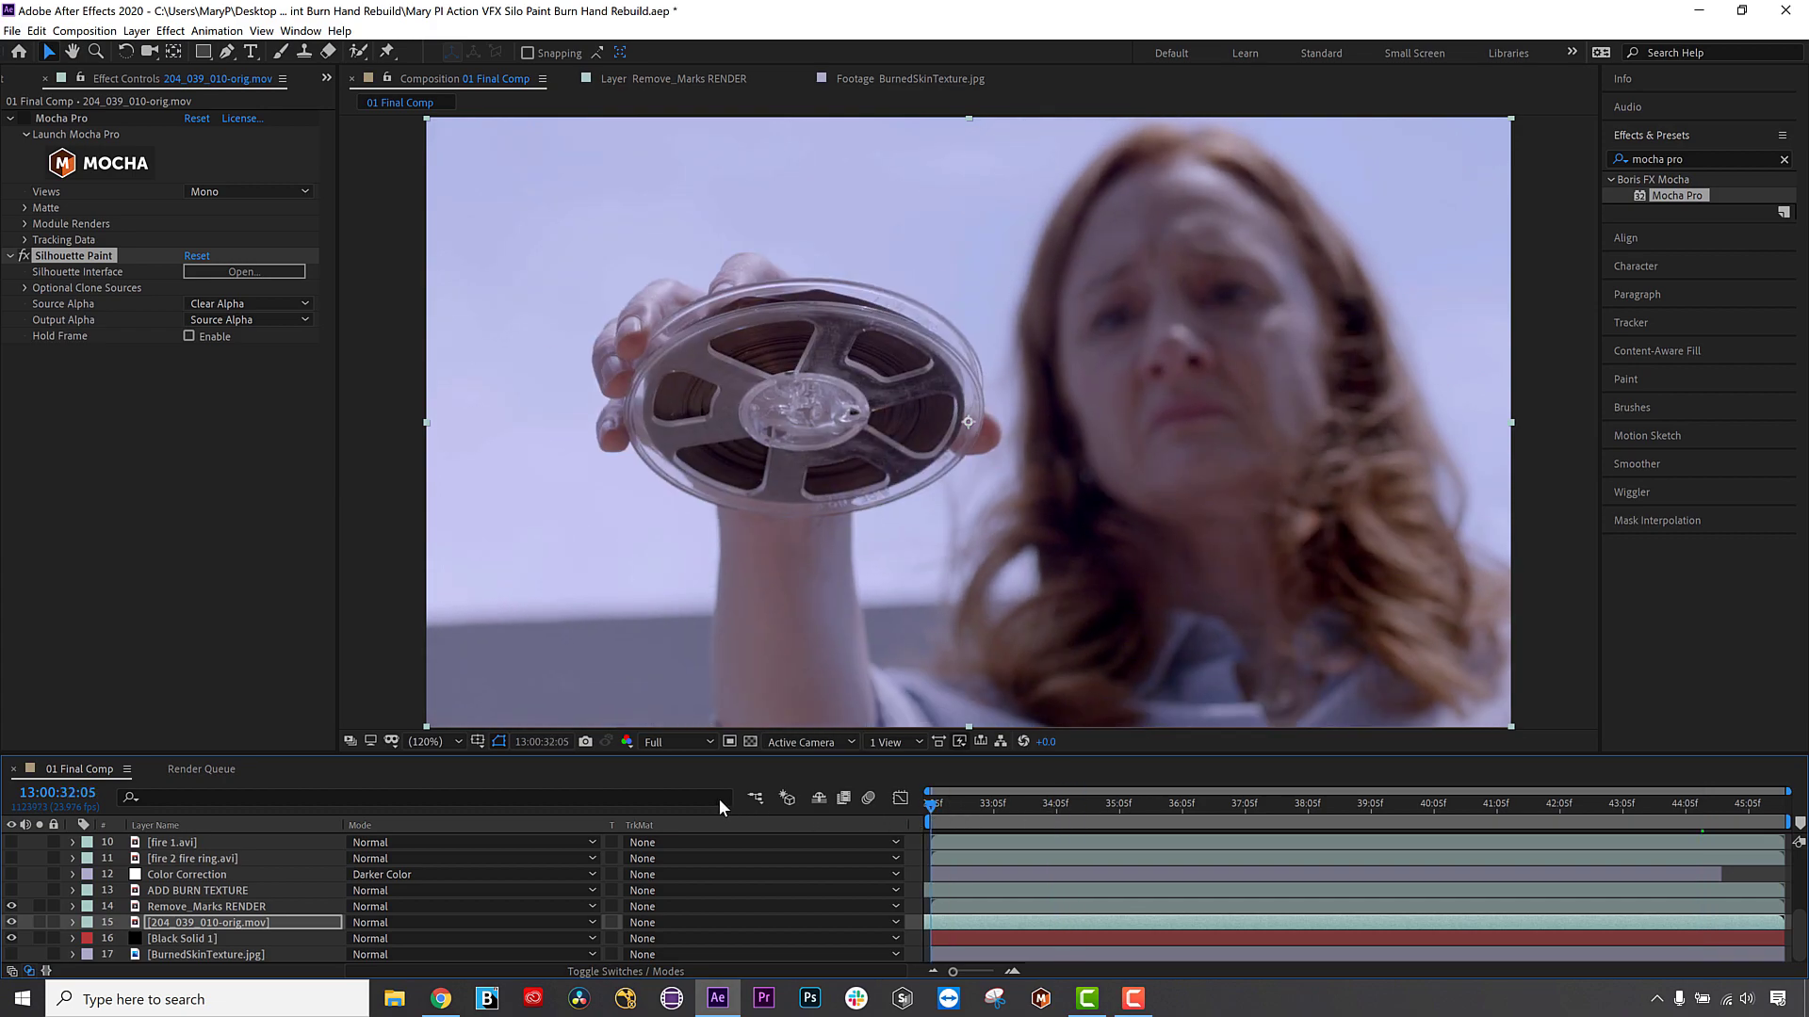
key("space")
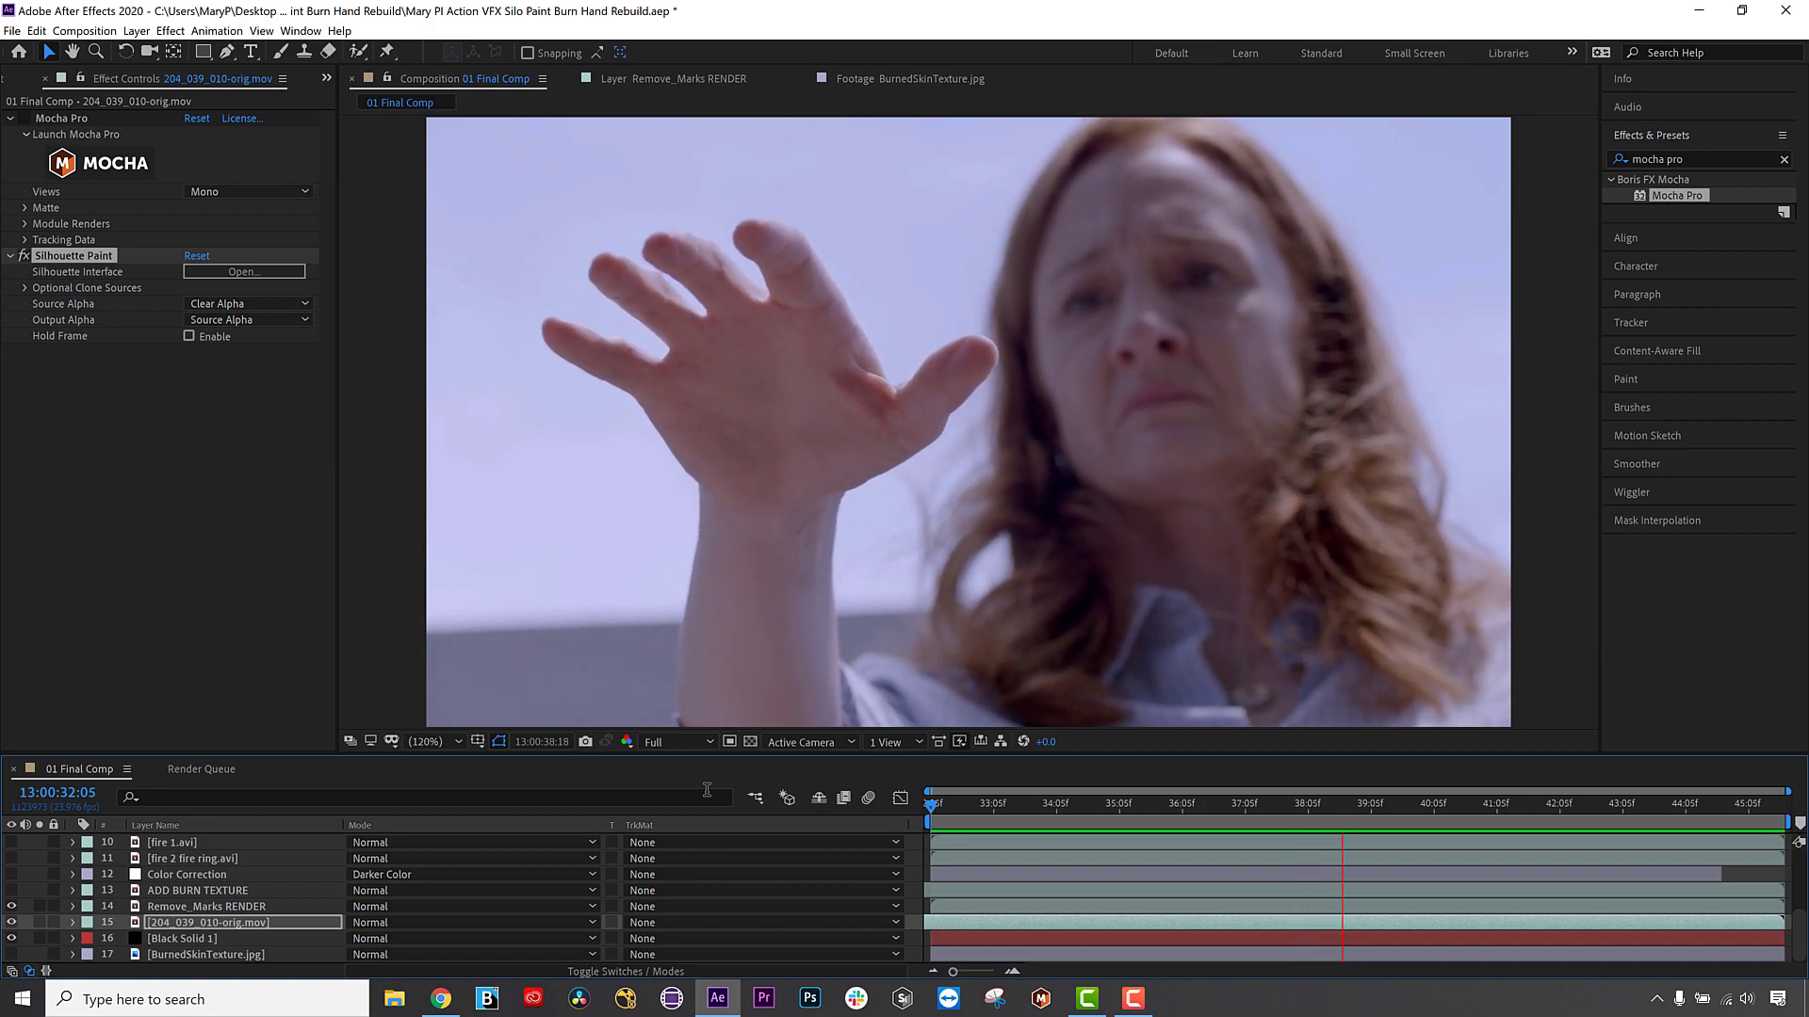
key("space")
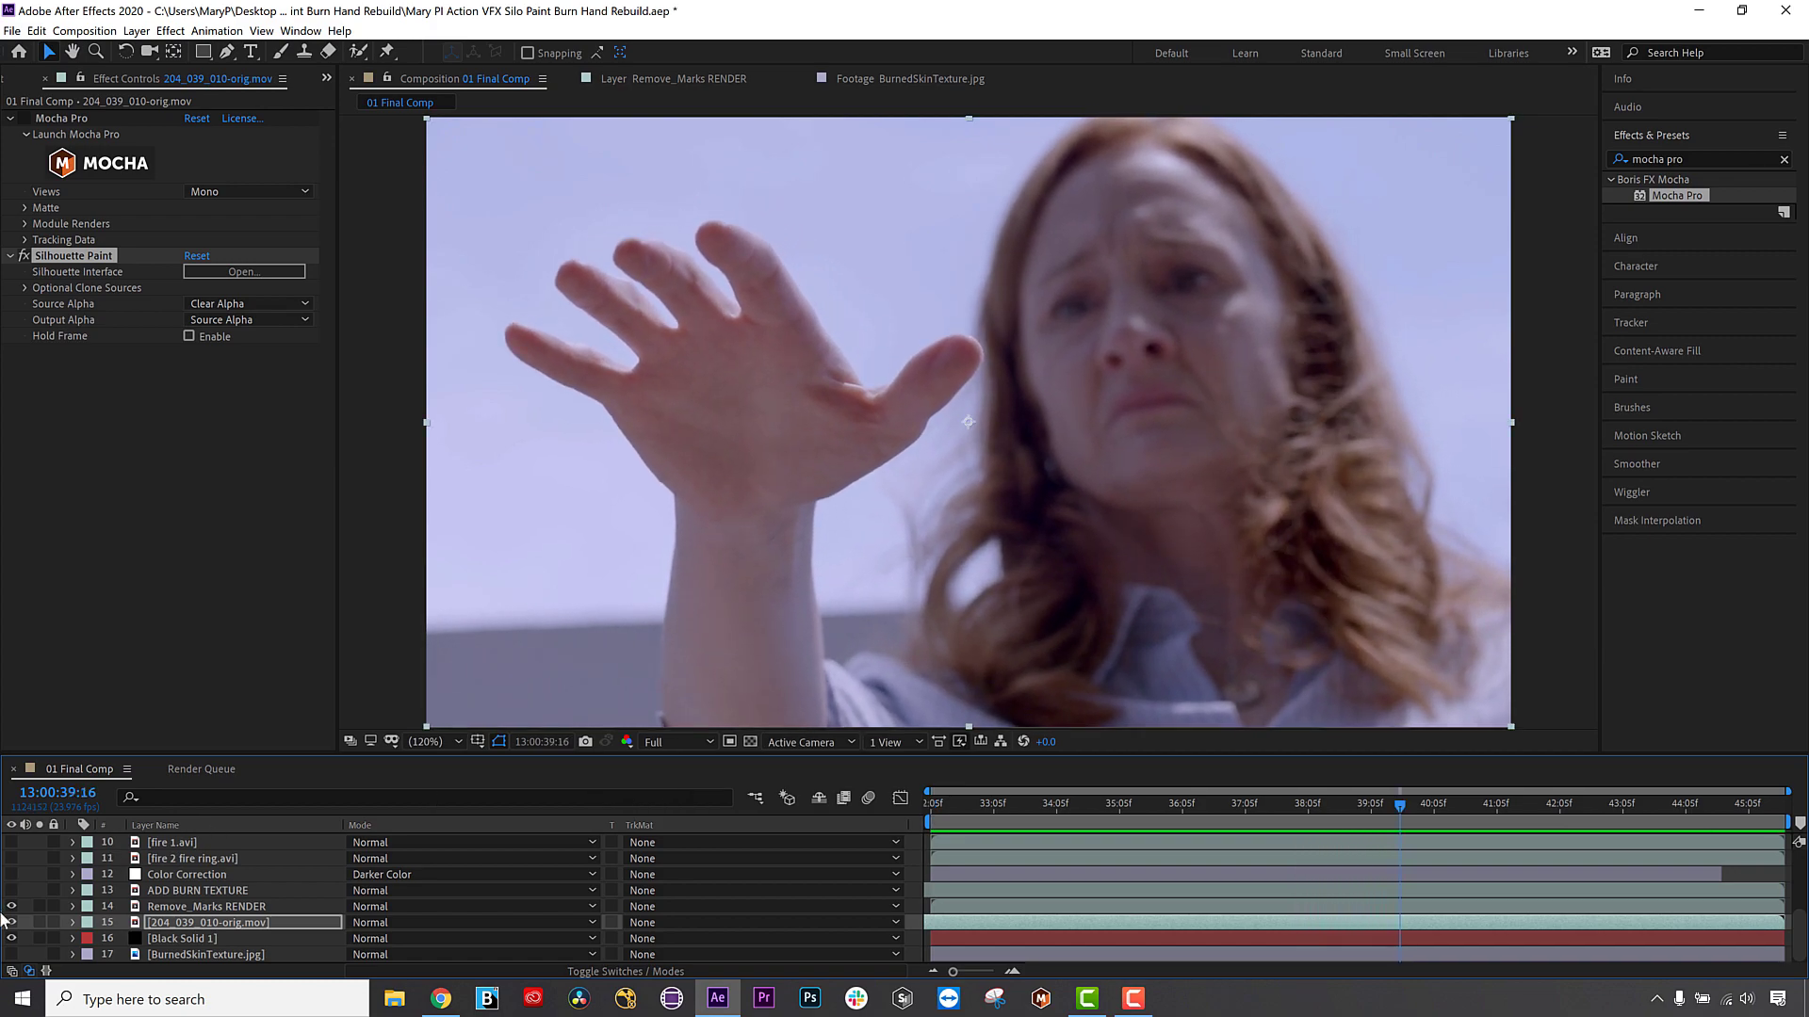
Select the ADD BURN TEXTURE layer and set its Mocha Pro Insert Layer to None.
left_click(186, 891)
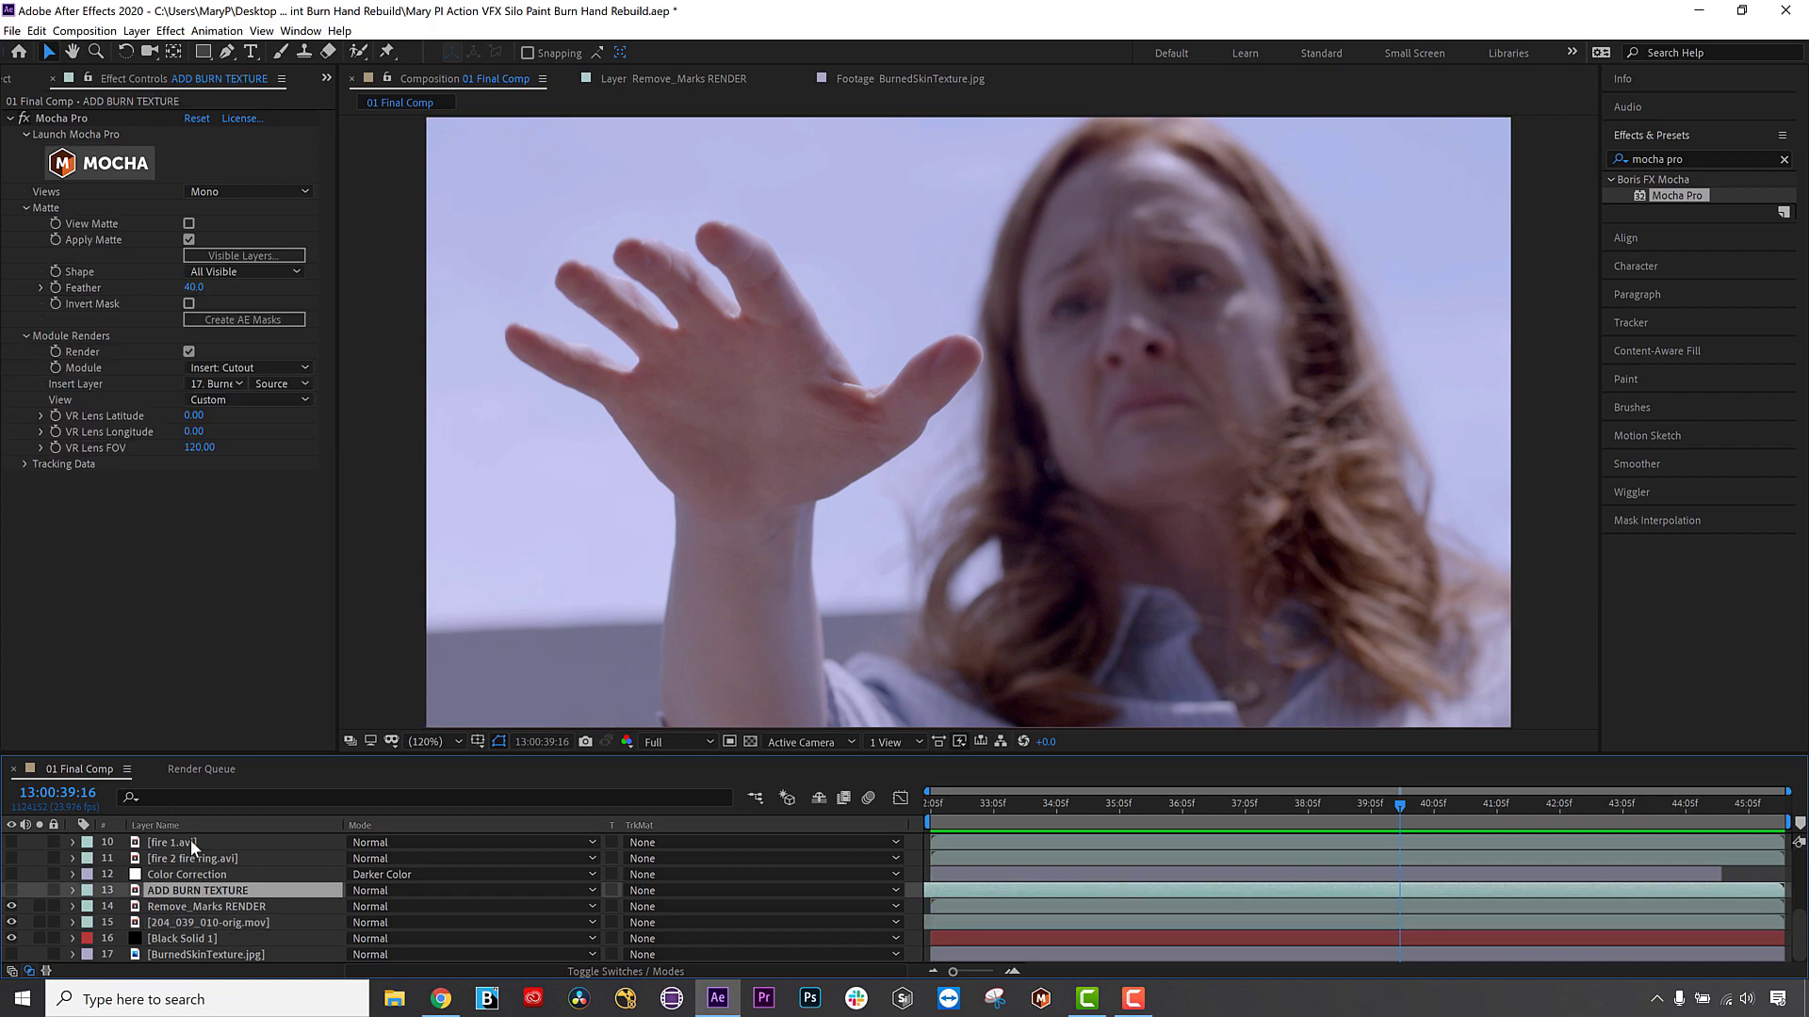
left_click(167, 923)
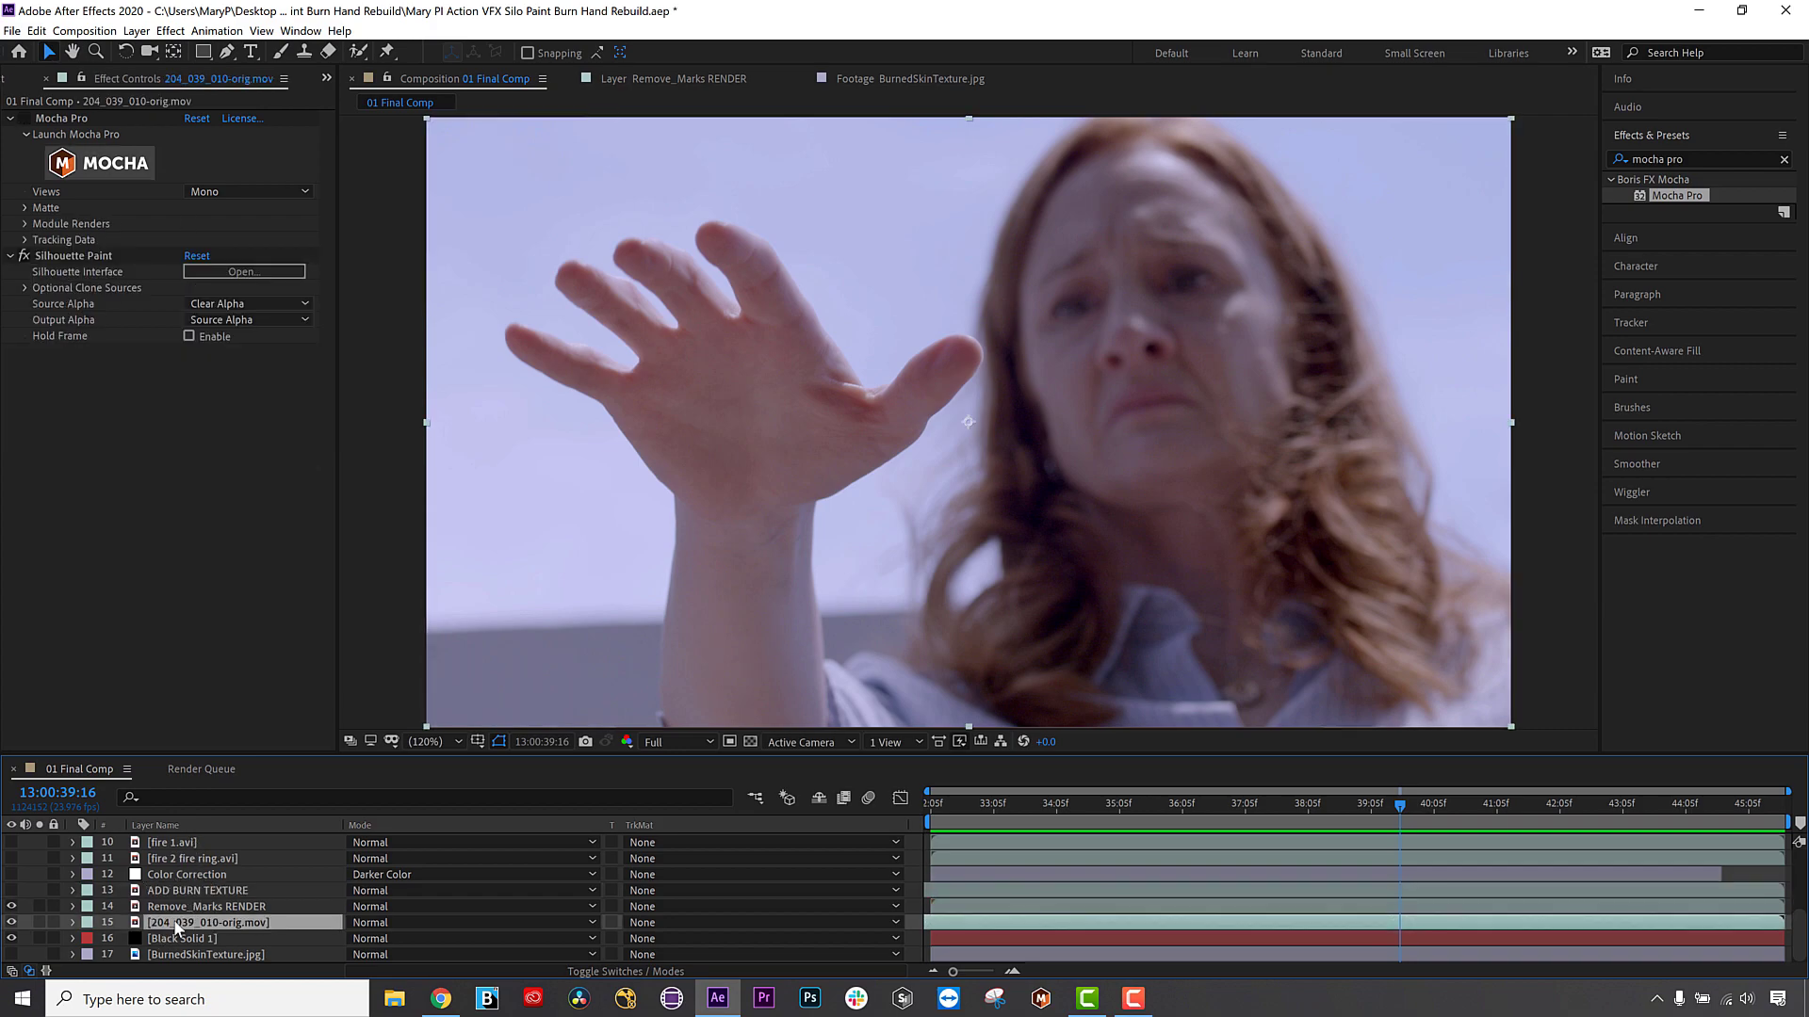
left_click(179, 891)
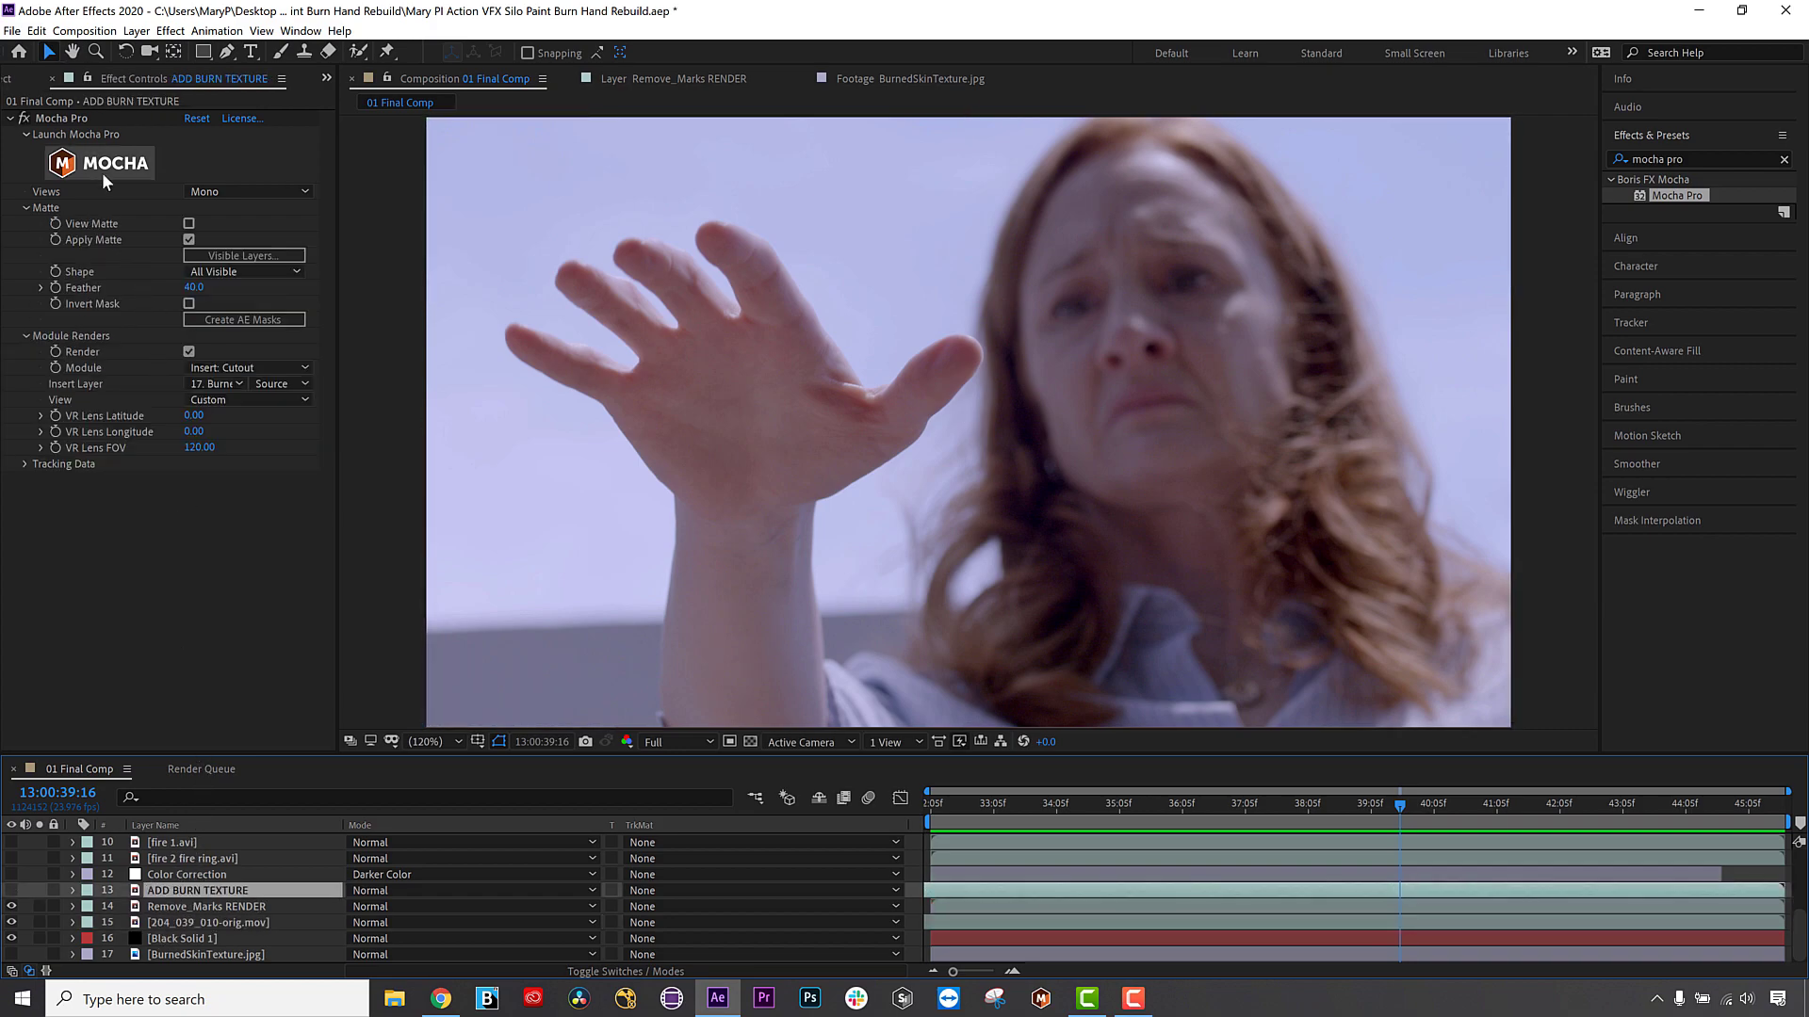
left_click(63, 158)
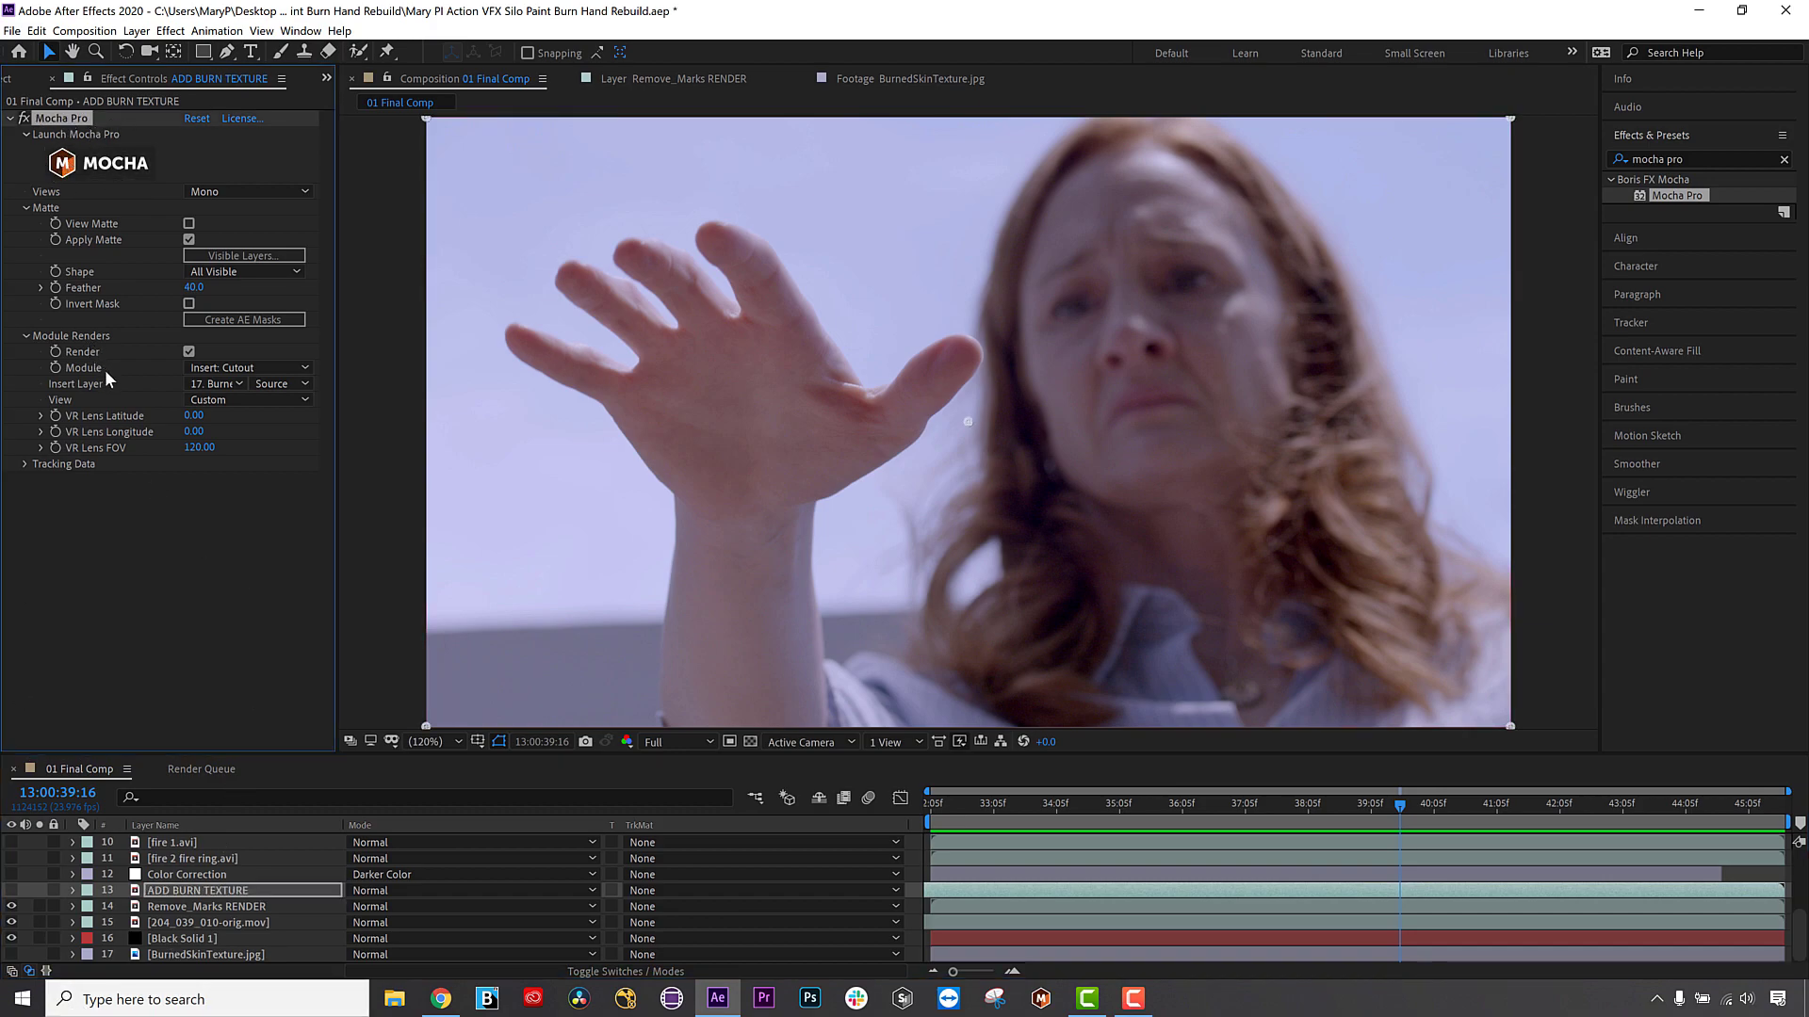
left_click(213, 385)
left_click(226, 400)
View BurnedSkinTexture.jpg on its own, and assign it as the Mocha Pro Insert Layer for ADD BURN TEXTURE in the composition.
double_click(213, 953)
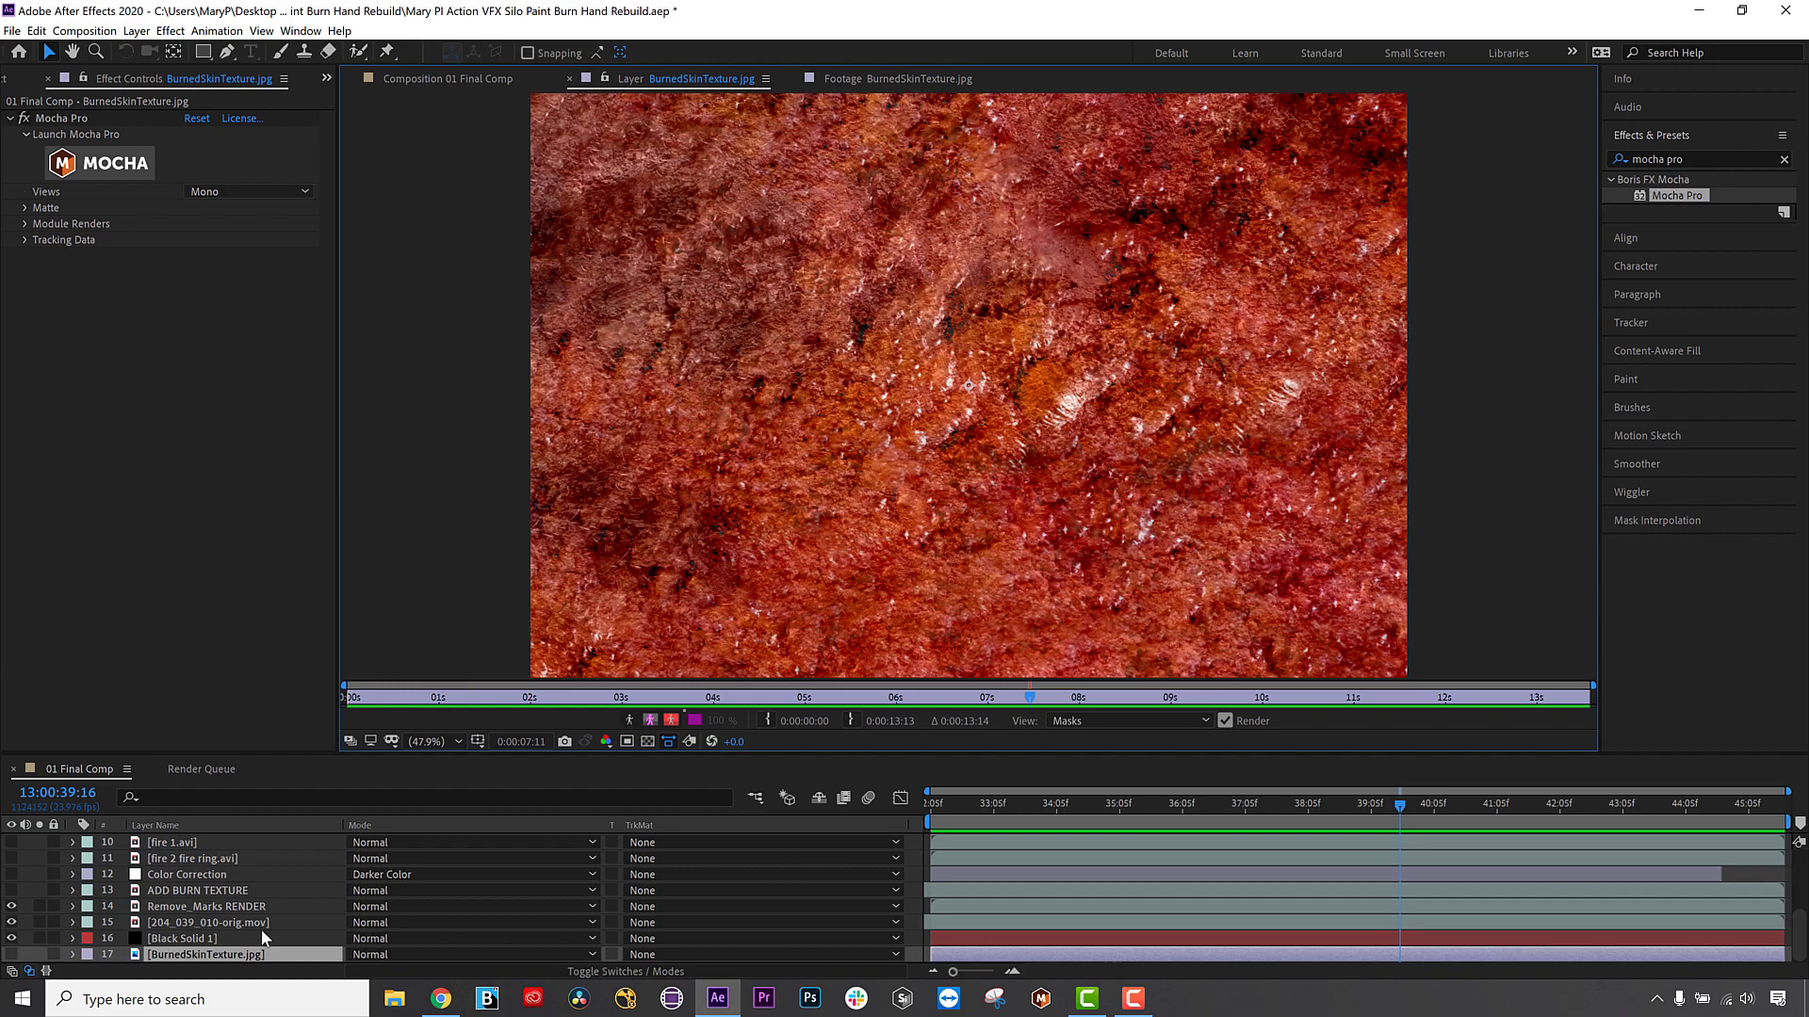
left_click(184, 892)
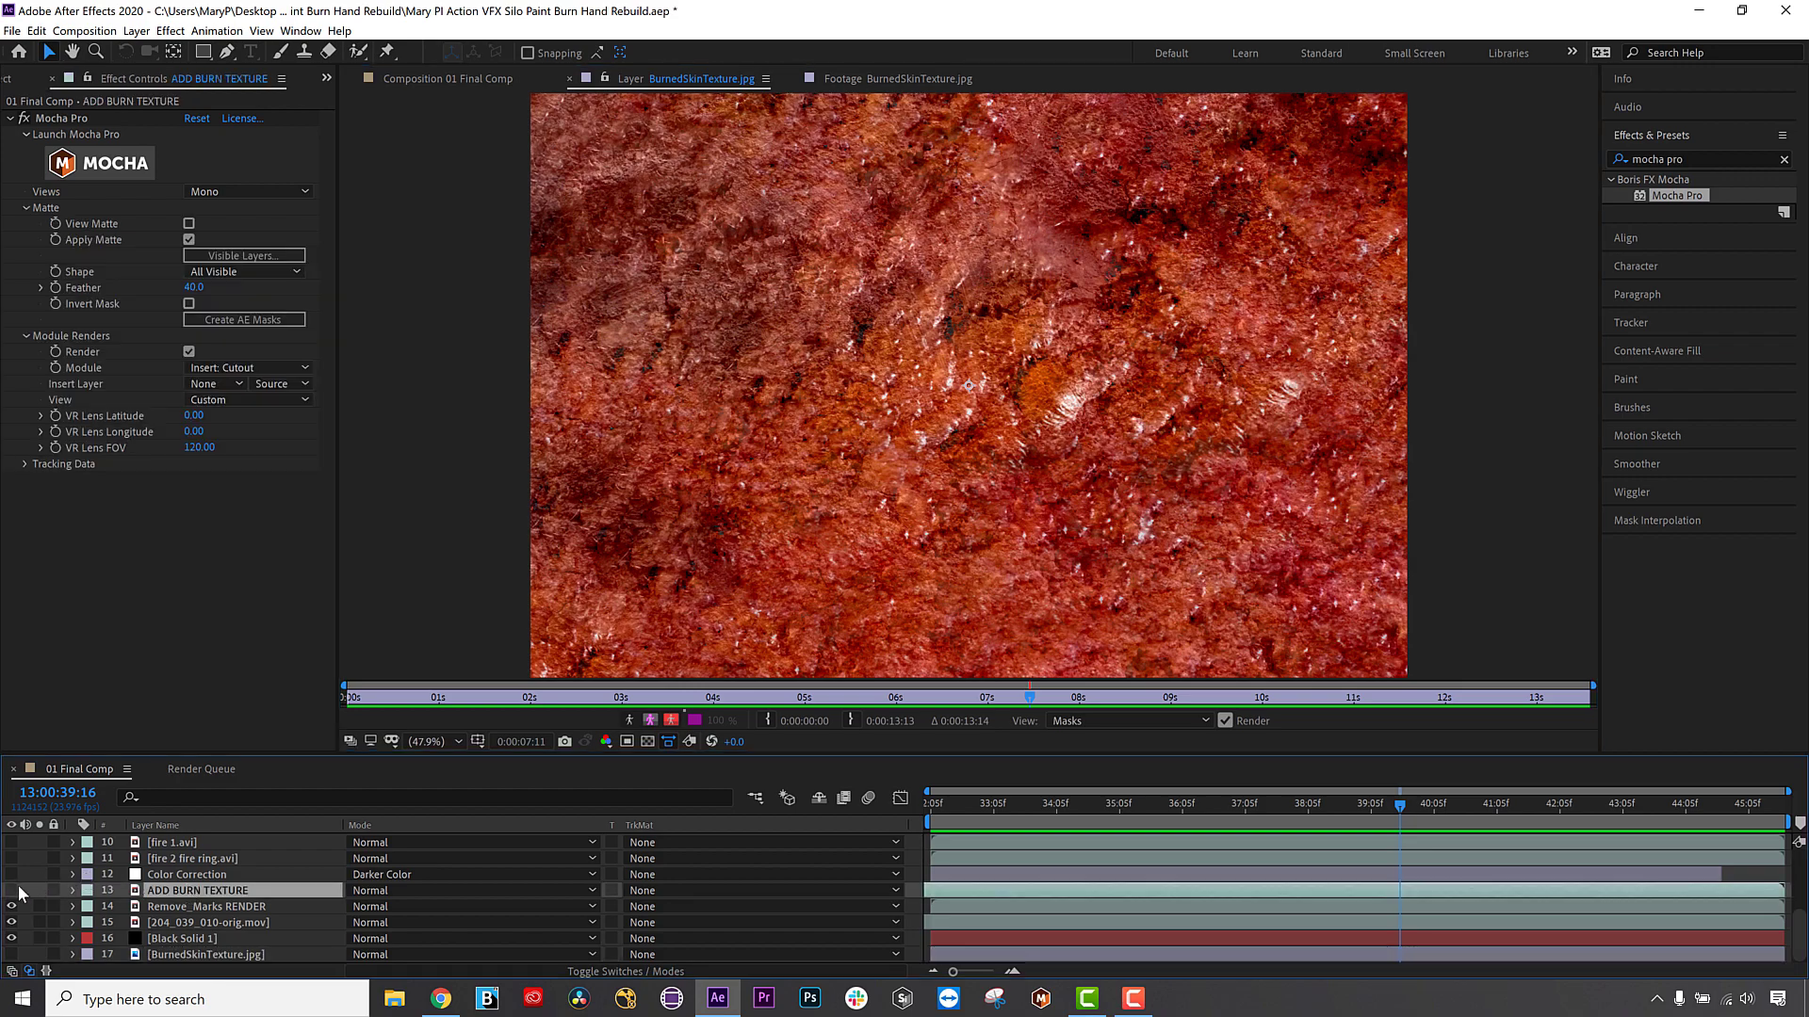
left_click(439, 77)
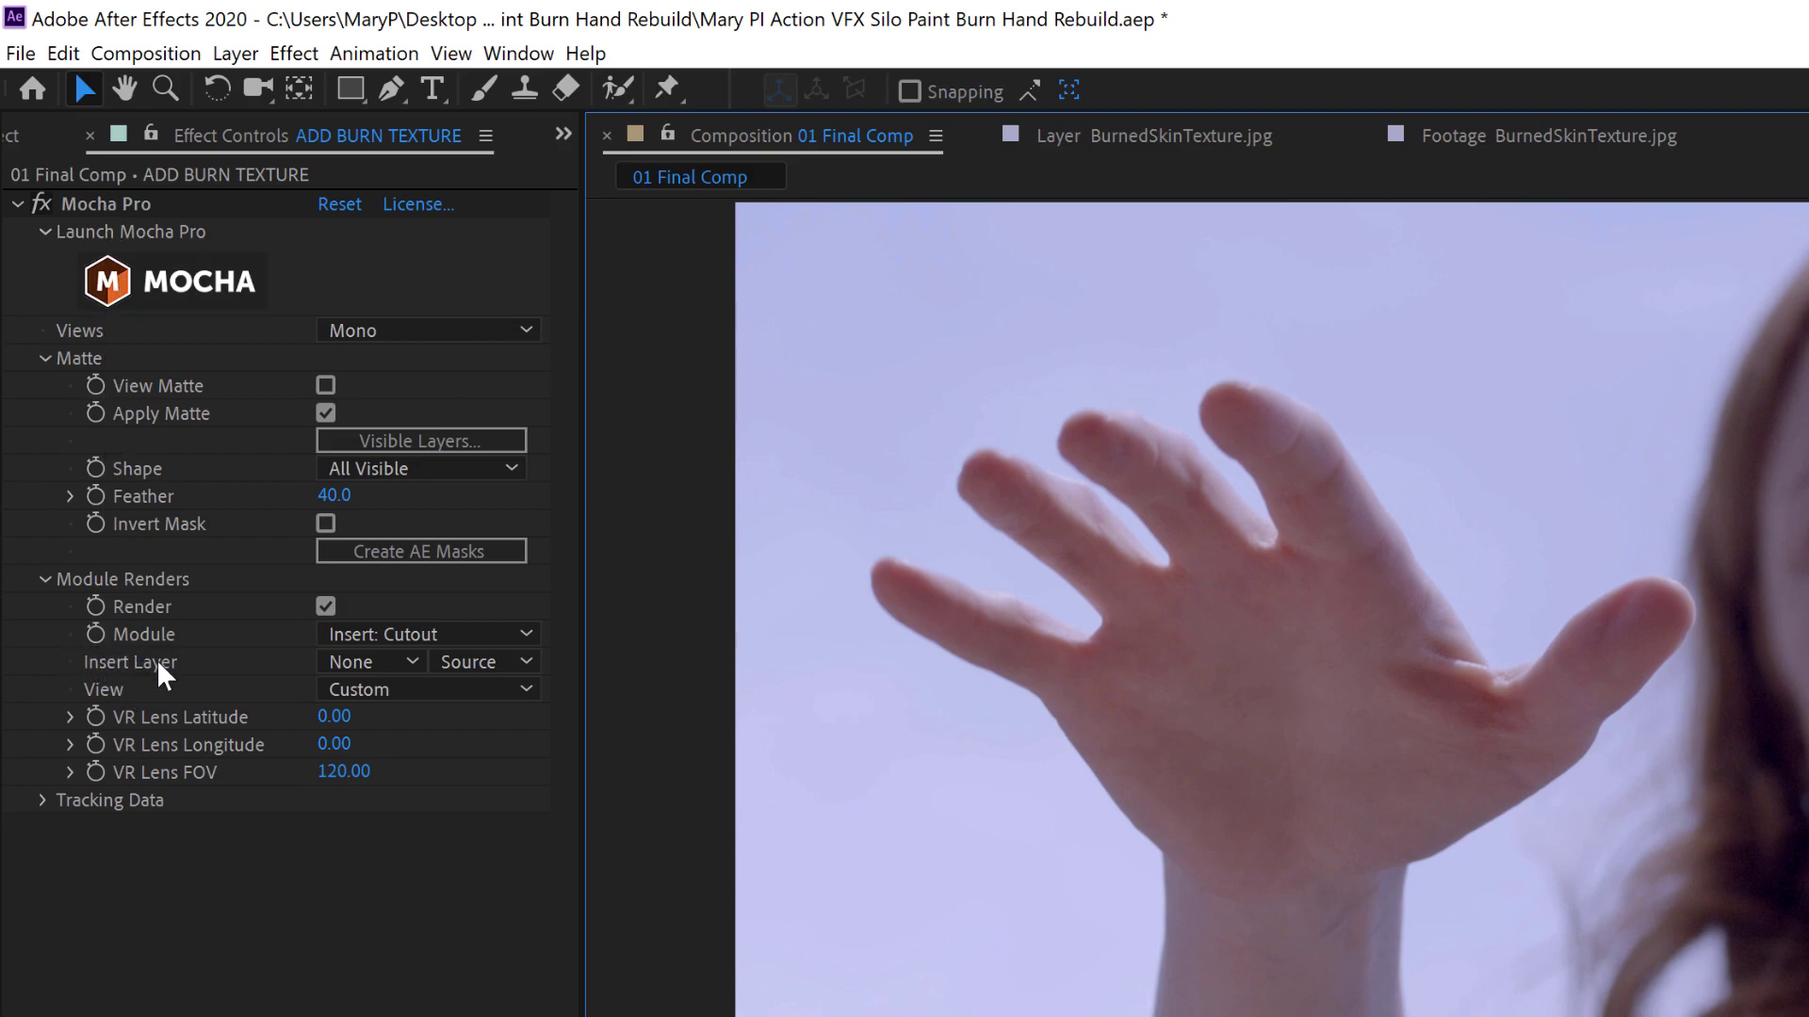
left_click(401, 660)
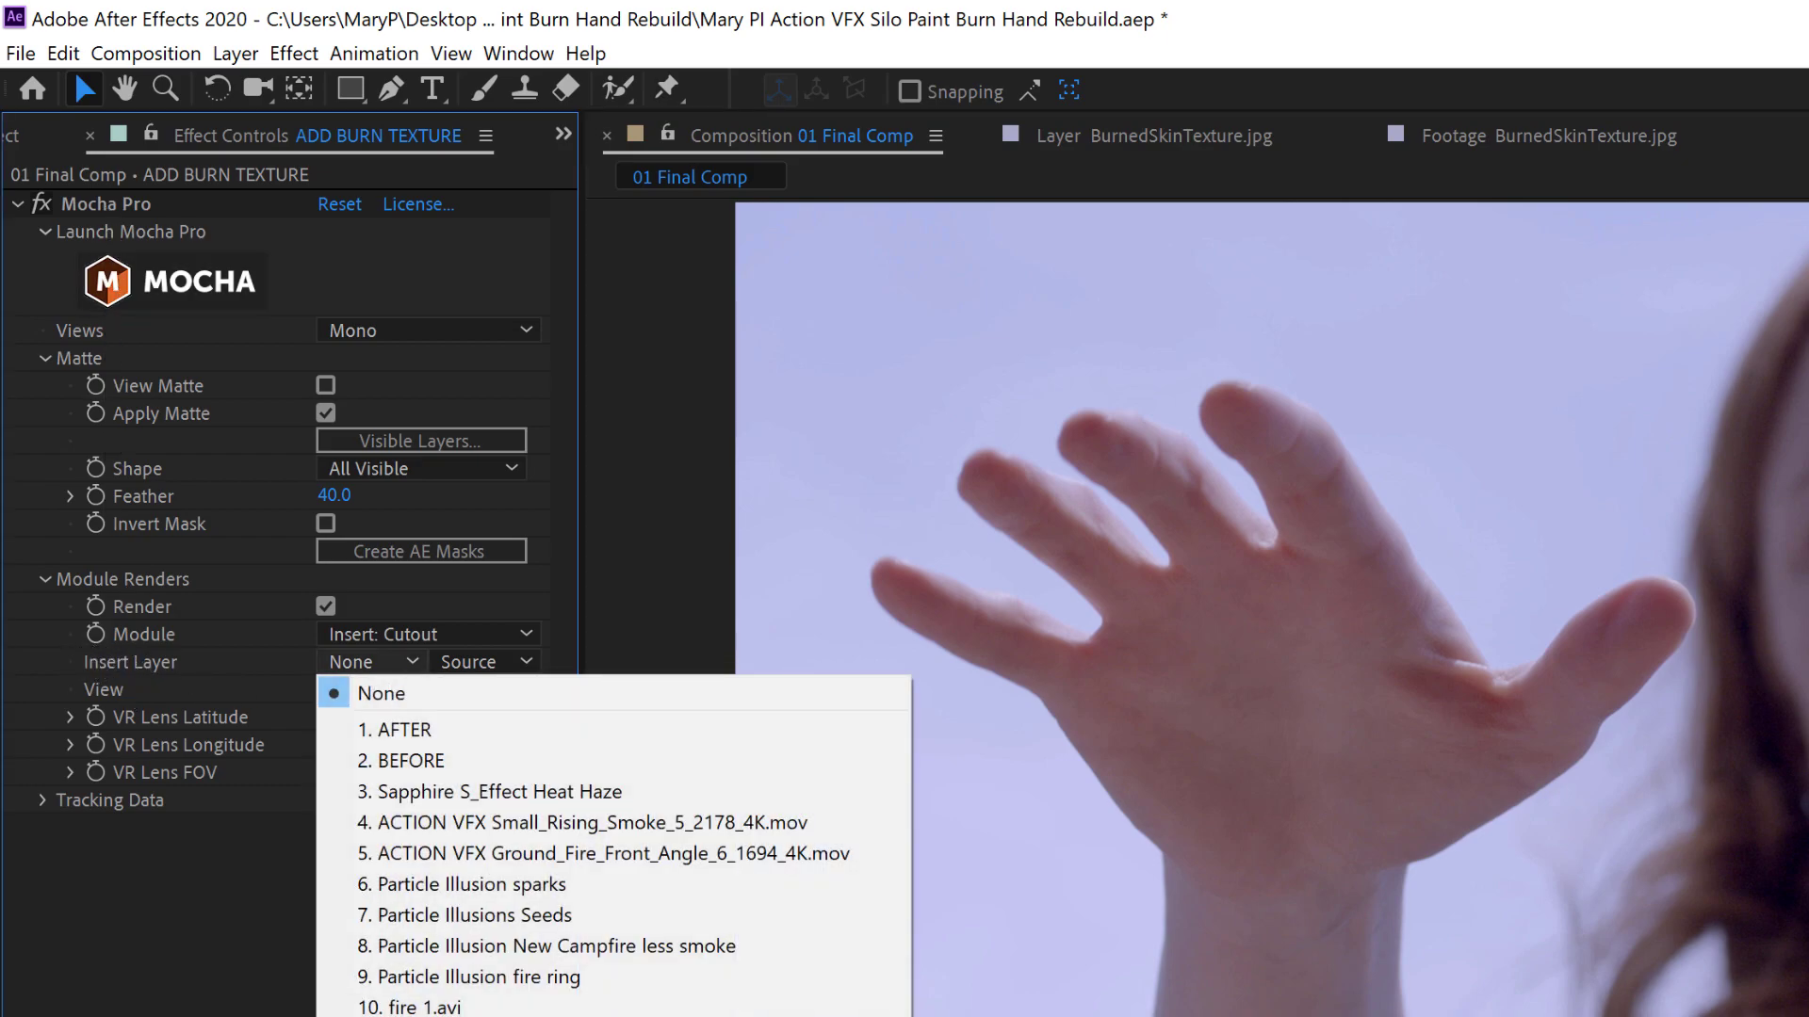
left_click(410, 1016)
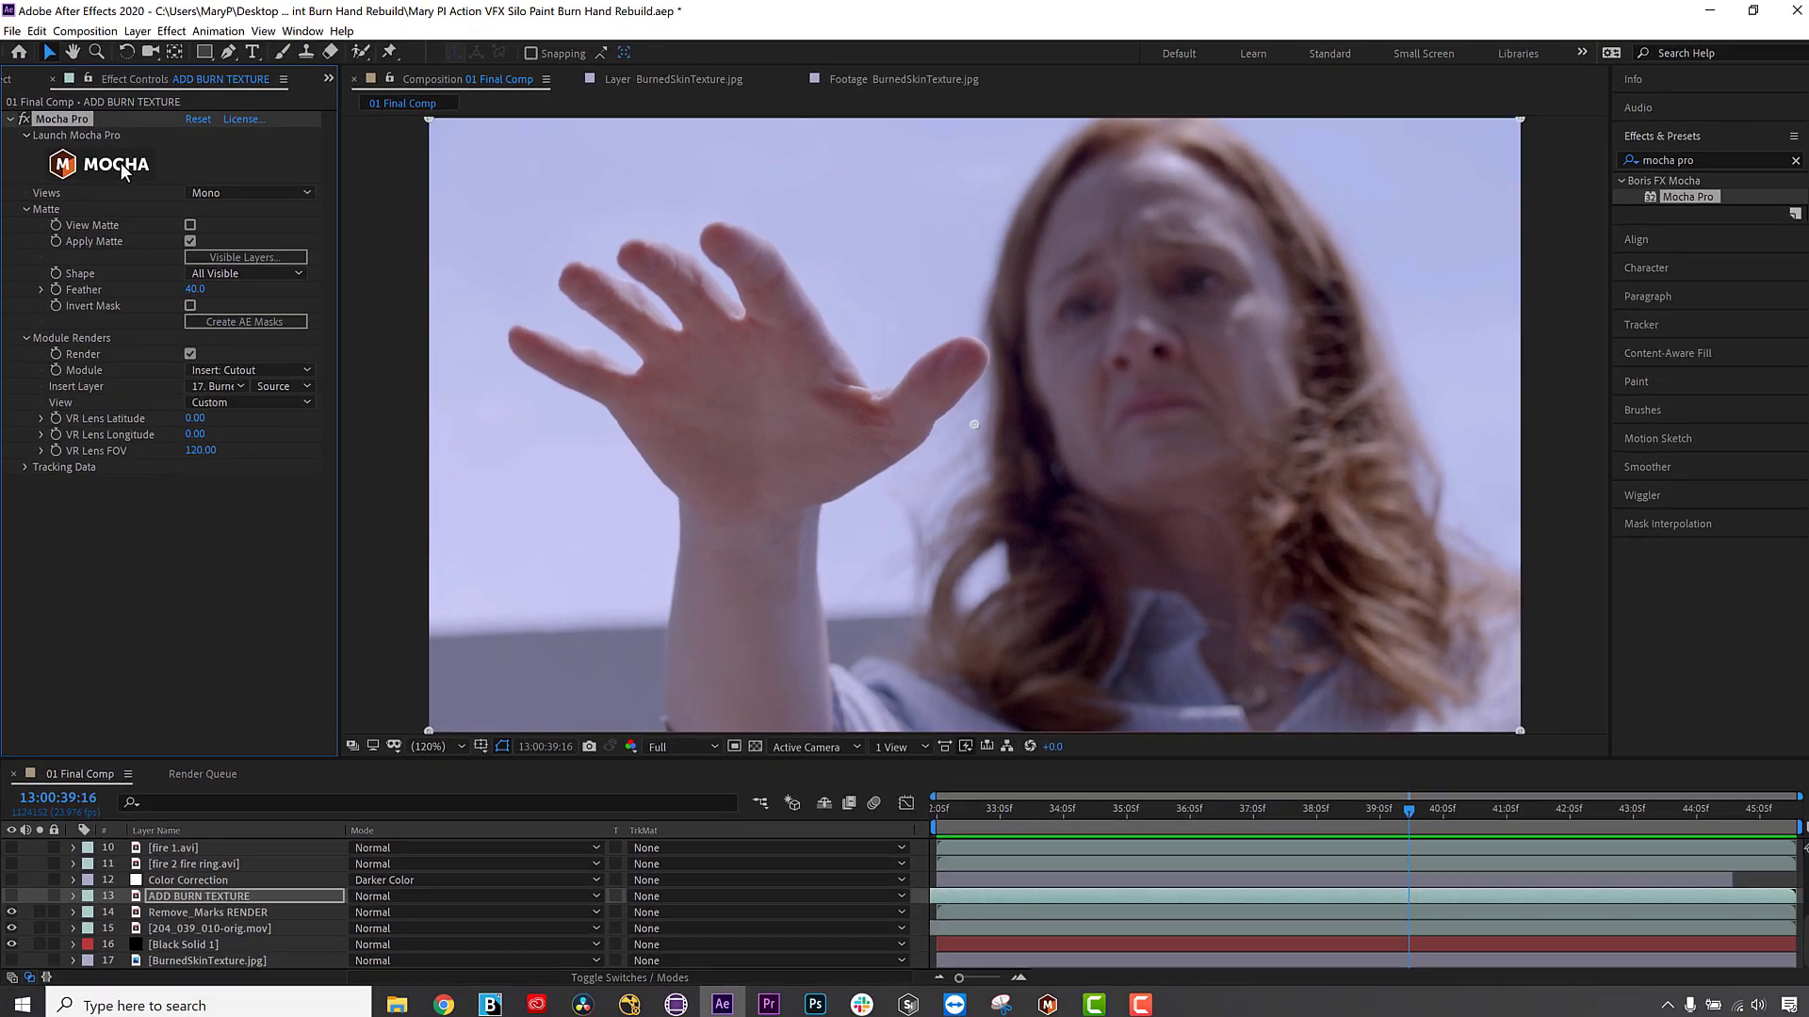
Launch Mocha Pro for the ADD BURN TEXTURE layer and set the HAND TRACK layer's Insert Clip to Insert Layer.
left_click(223, 273)
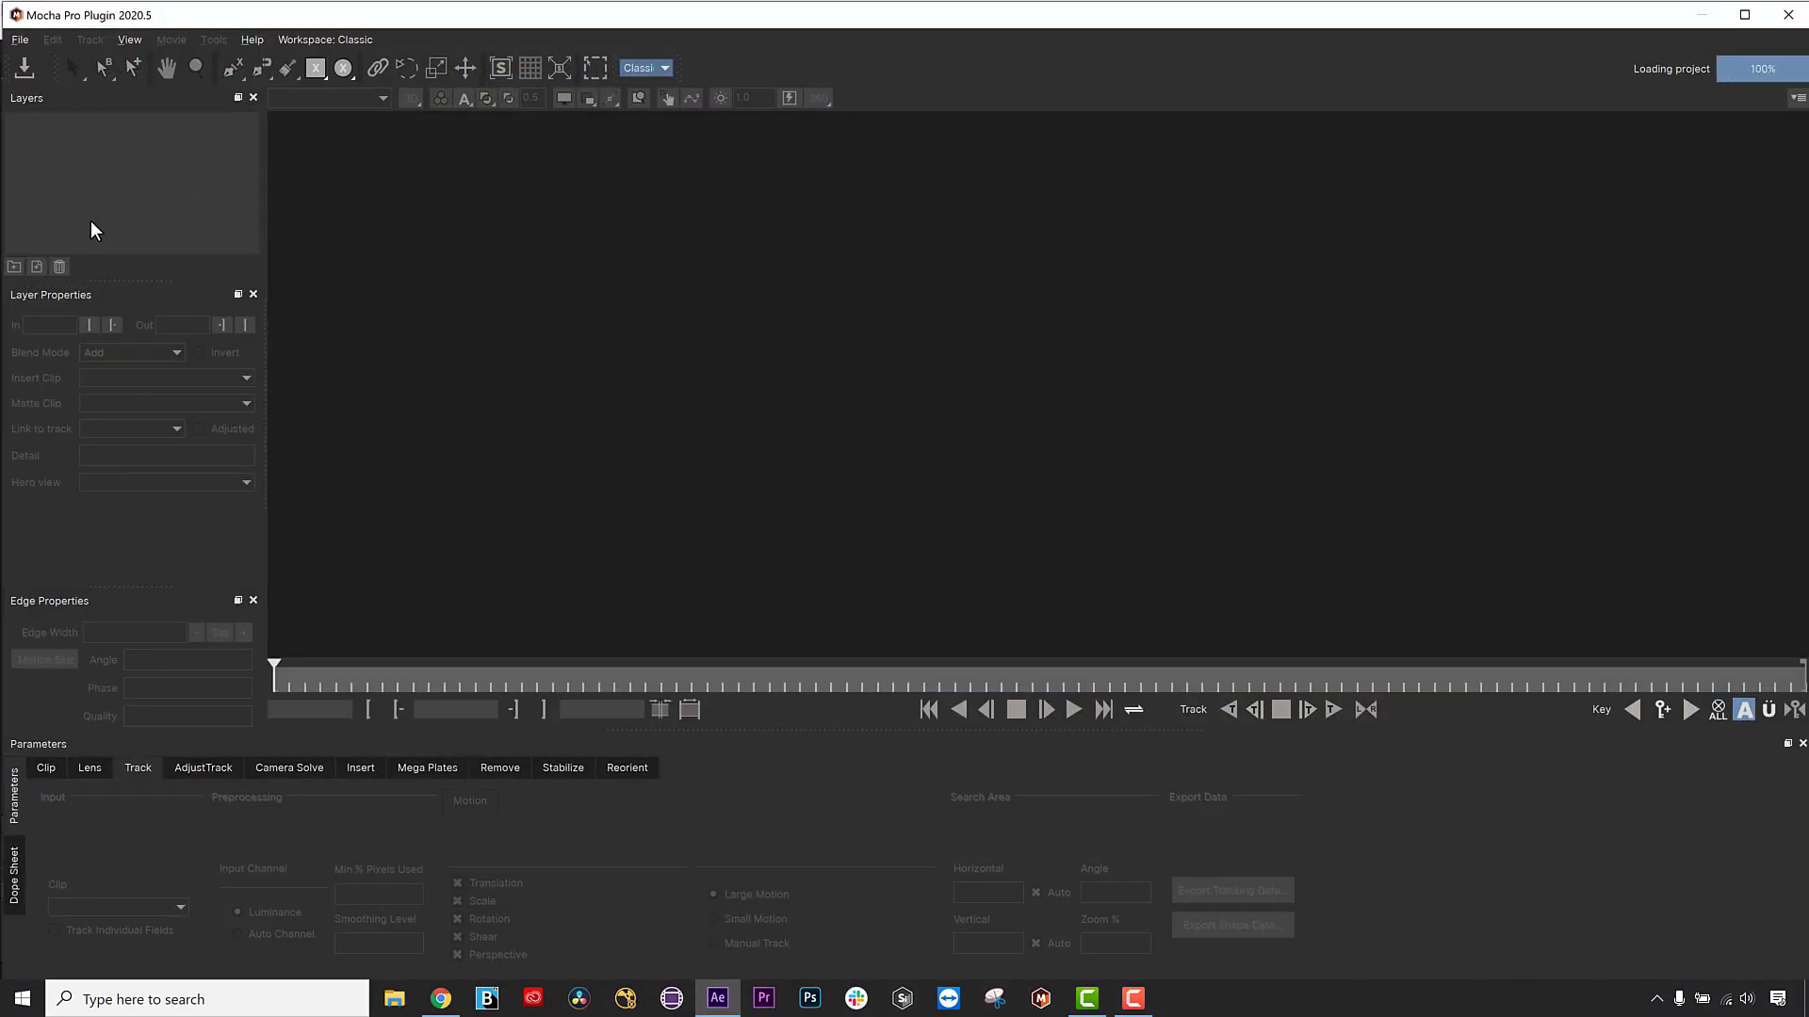
left_click(184, 151)
left_click(132, 472)
left_click(138, 480)
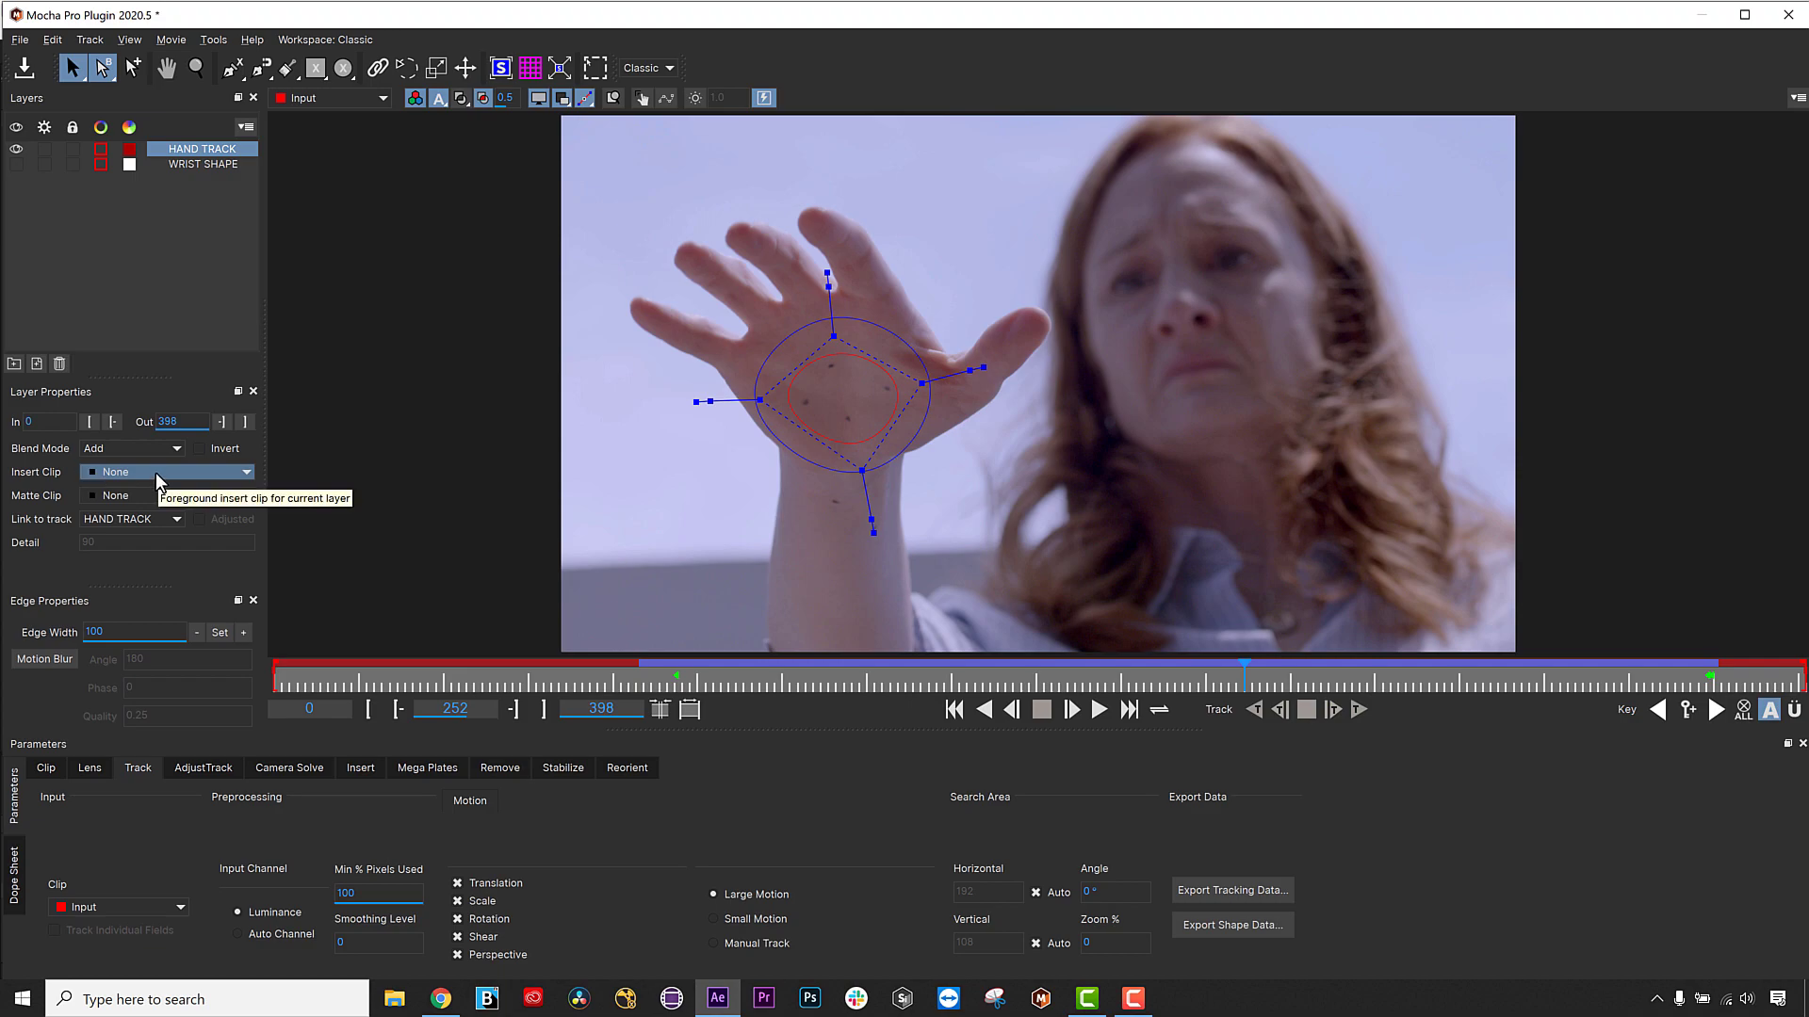
left_click(155, 472)
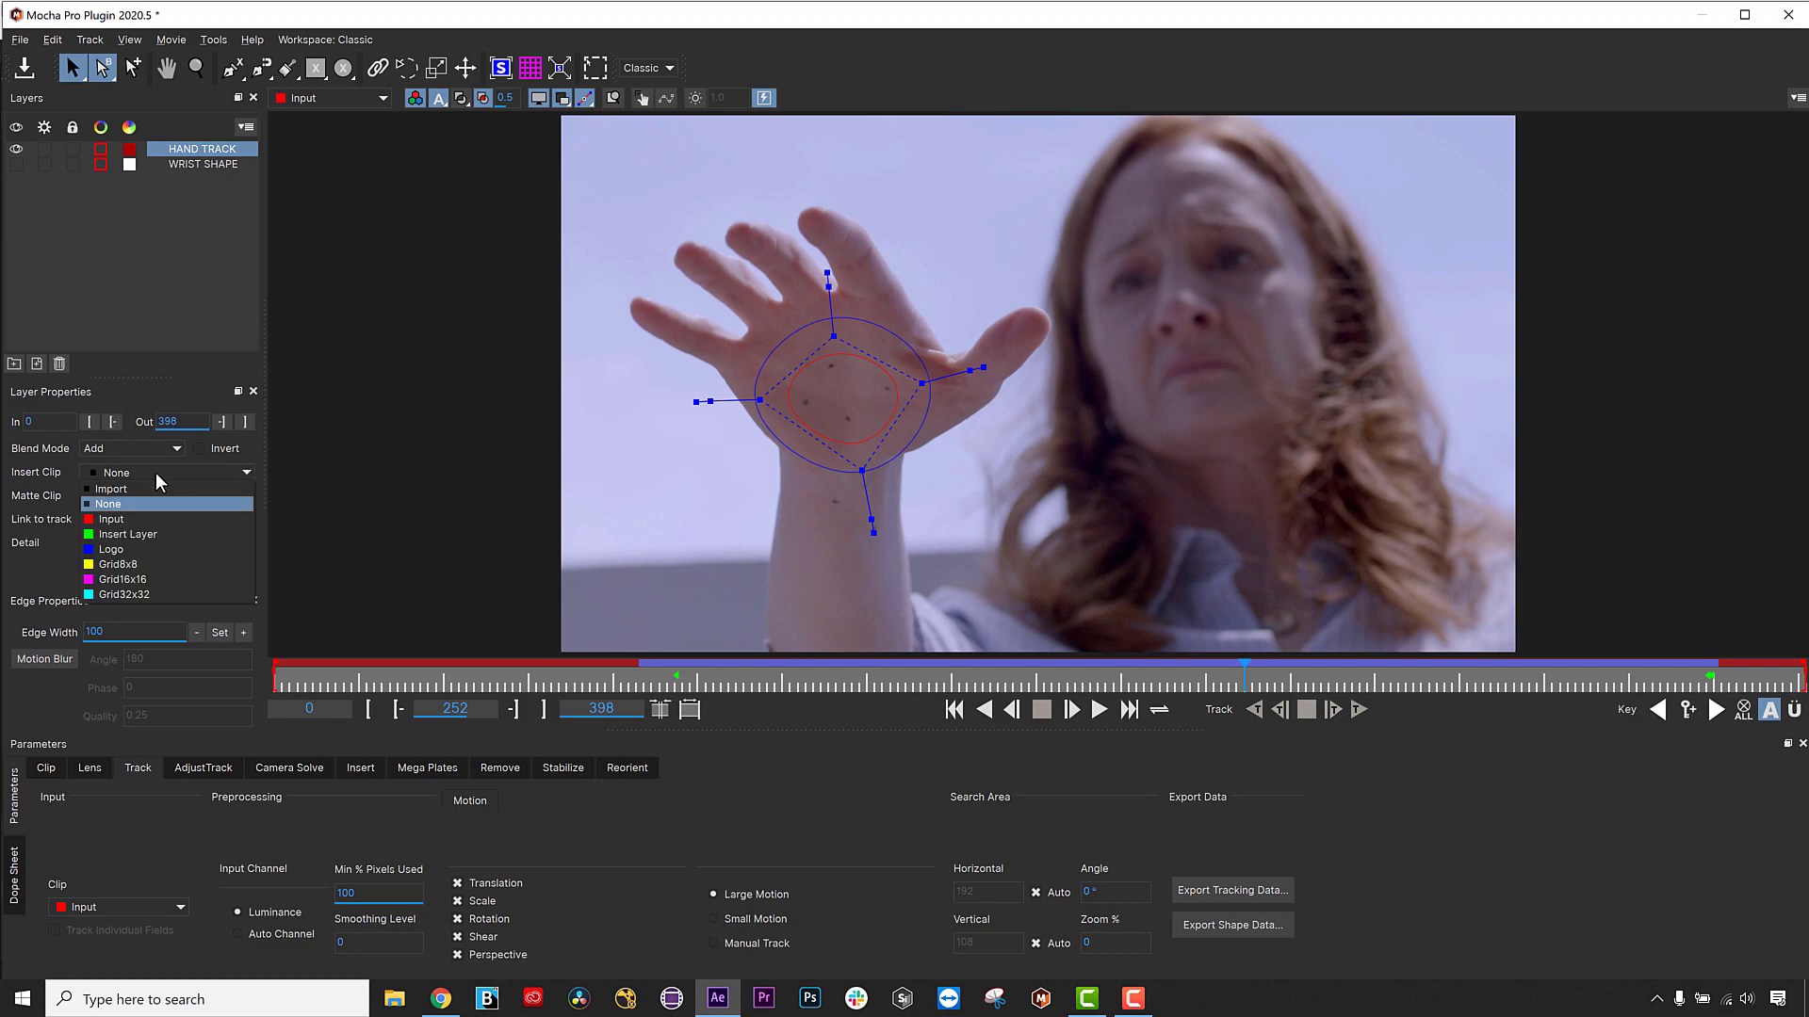
left_click(128, 534)
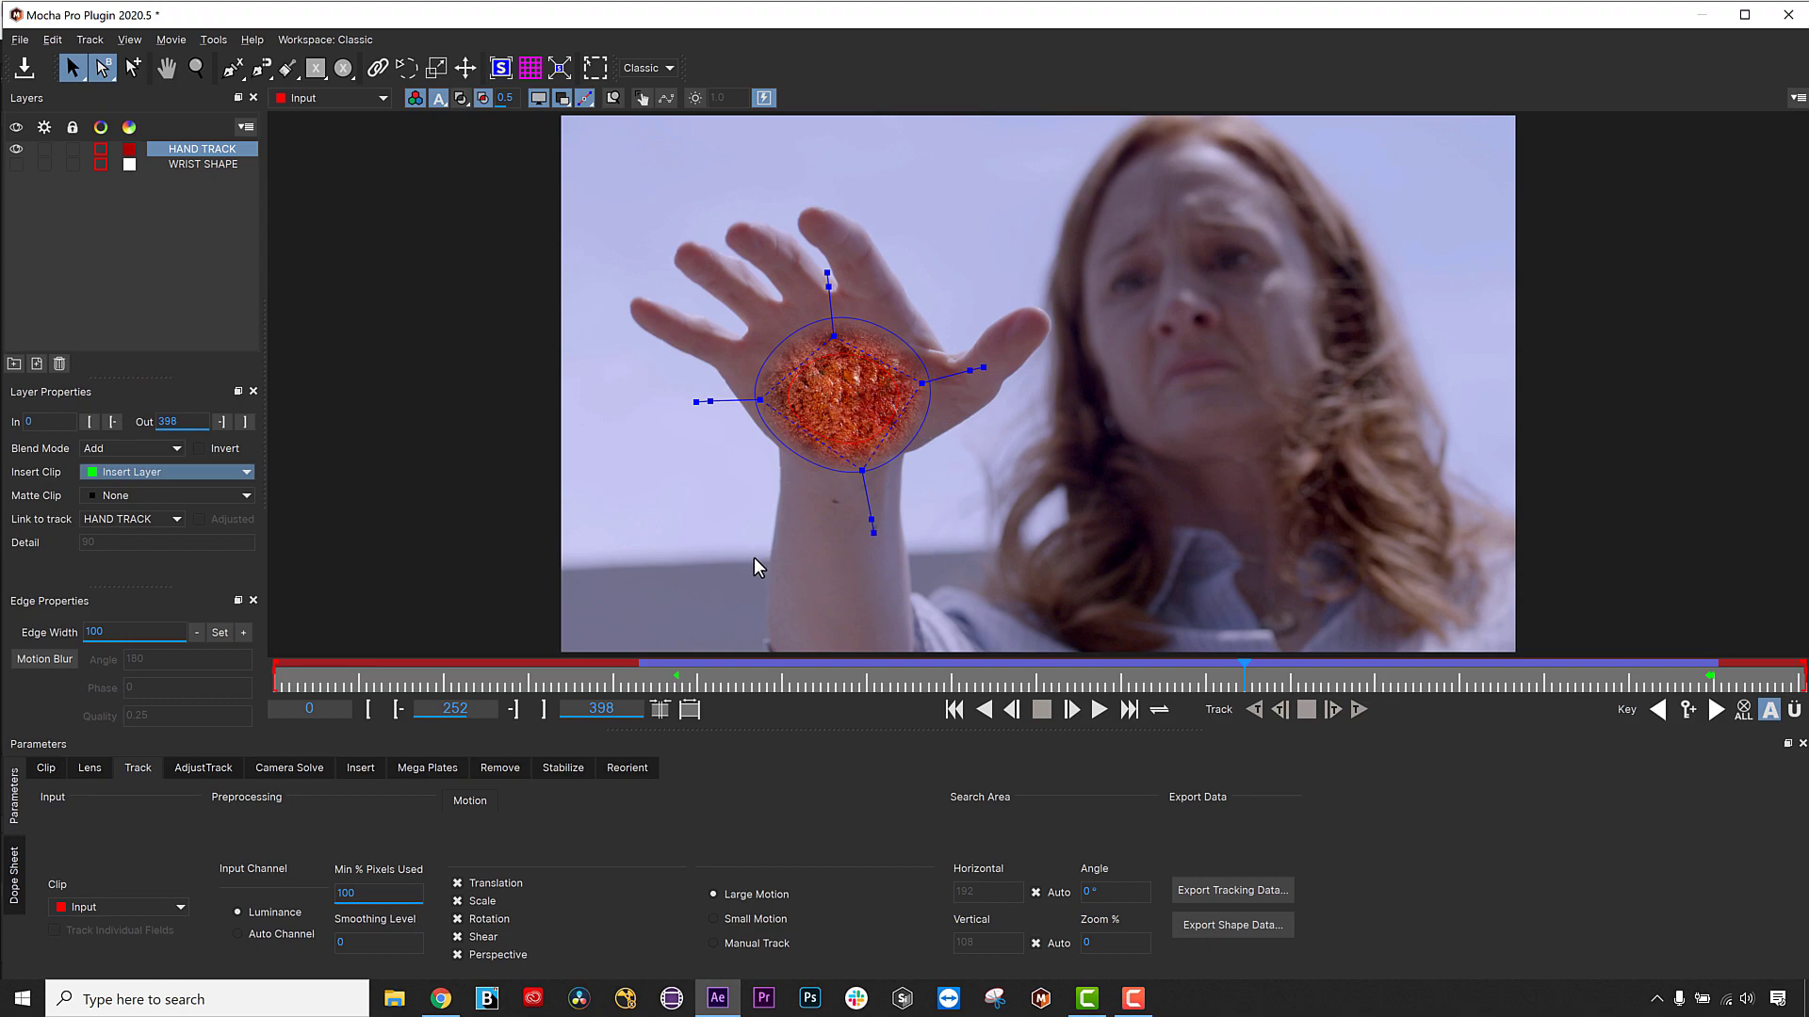
At frame 167, select all points of the HAND TRACK spline and enable Uberkey.
left_click_drag(1245, 672, 915, 665)
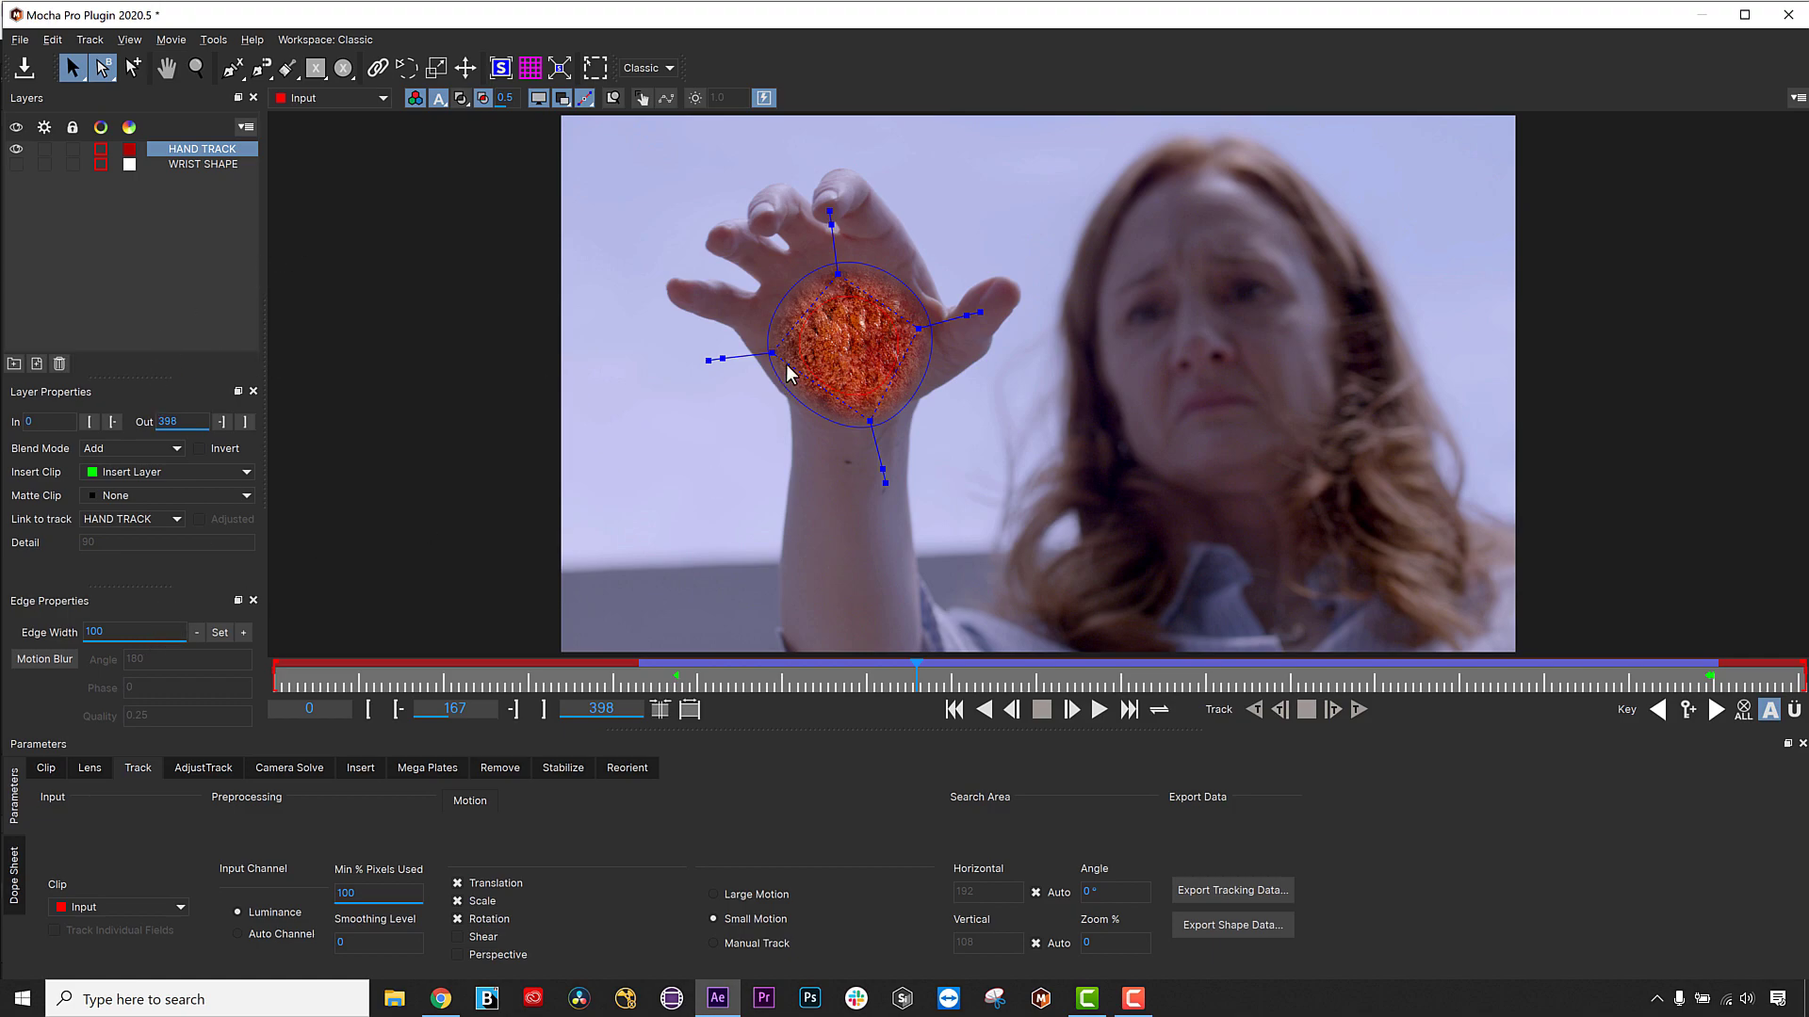
left_click_drag(654, 210, 1072, 588)
left_click(1794, 710)
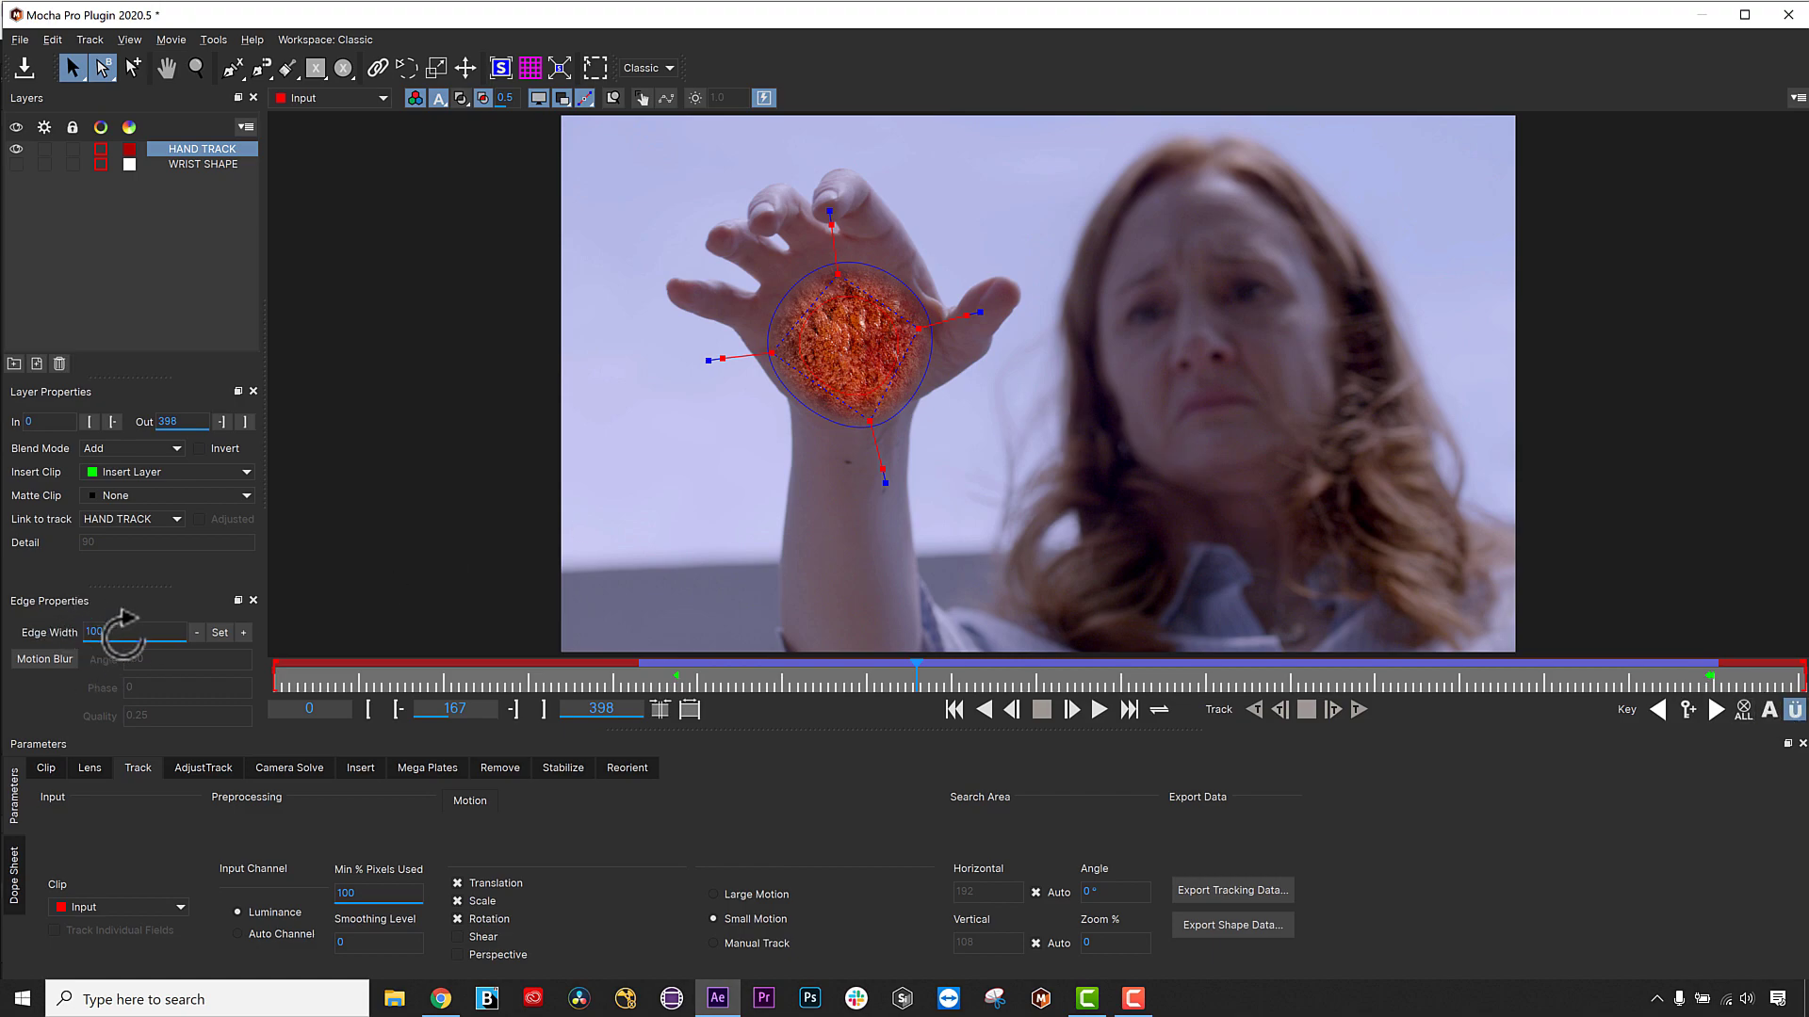
Try widening the palm spline's feathered edge with an Edge Width of 100, and narrow it back again.
left_click(243, 633)
left_click(244, 633)
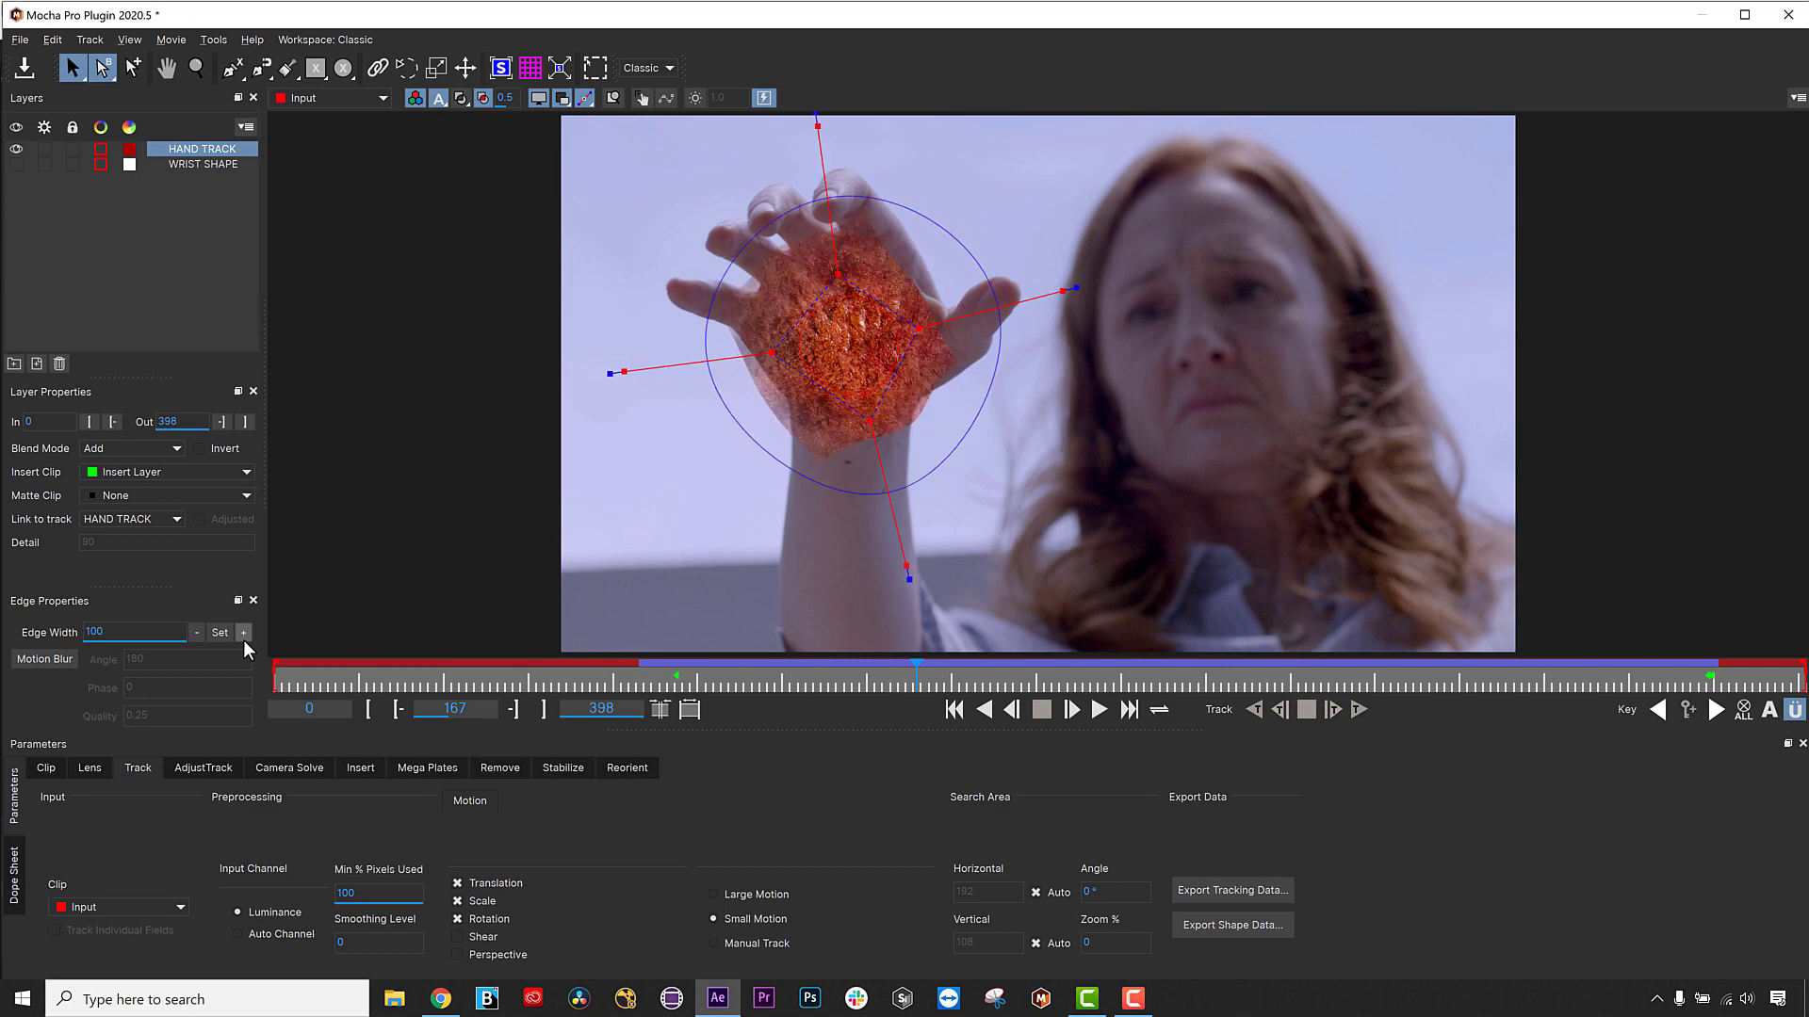
left_click(196, 633)
left_click(196, 633)
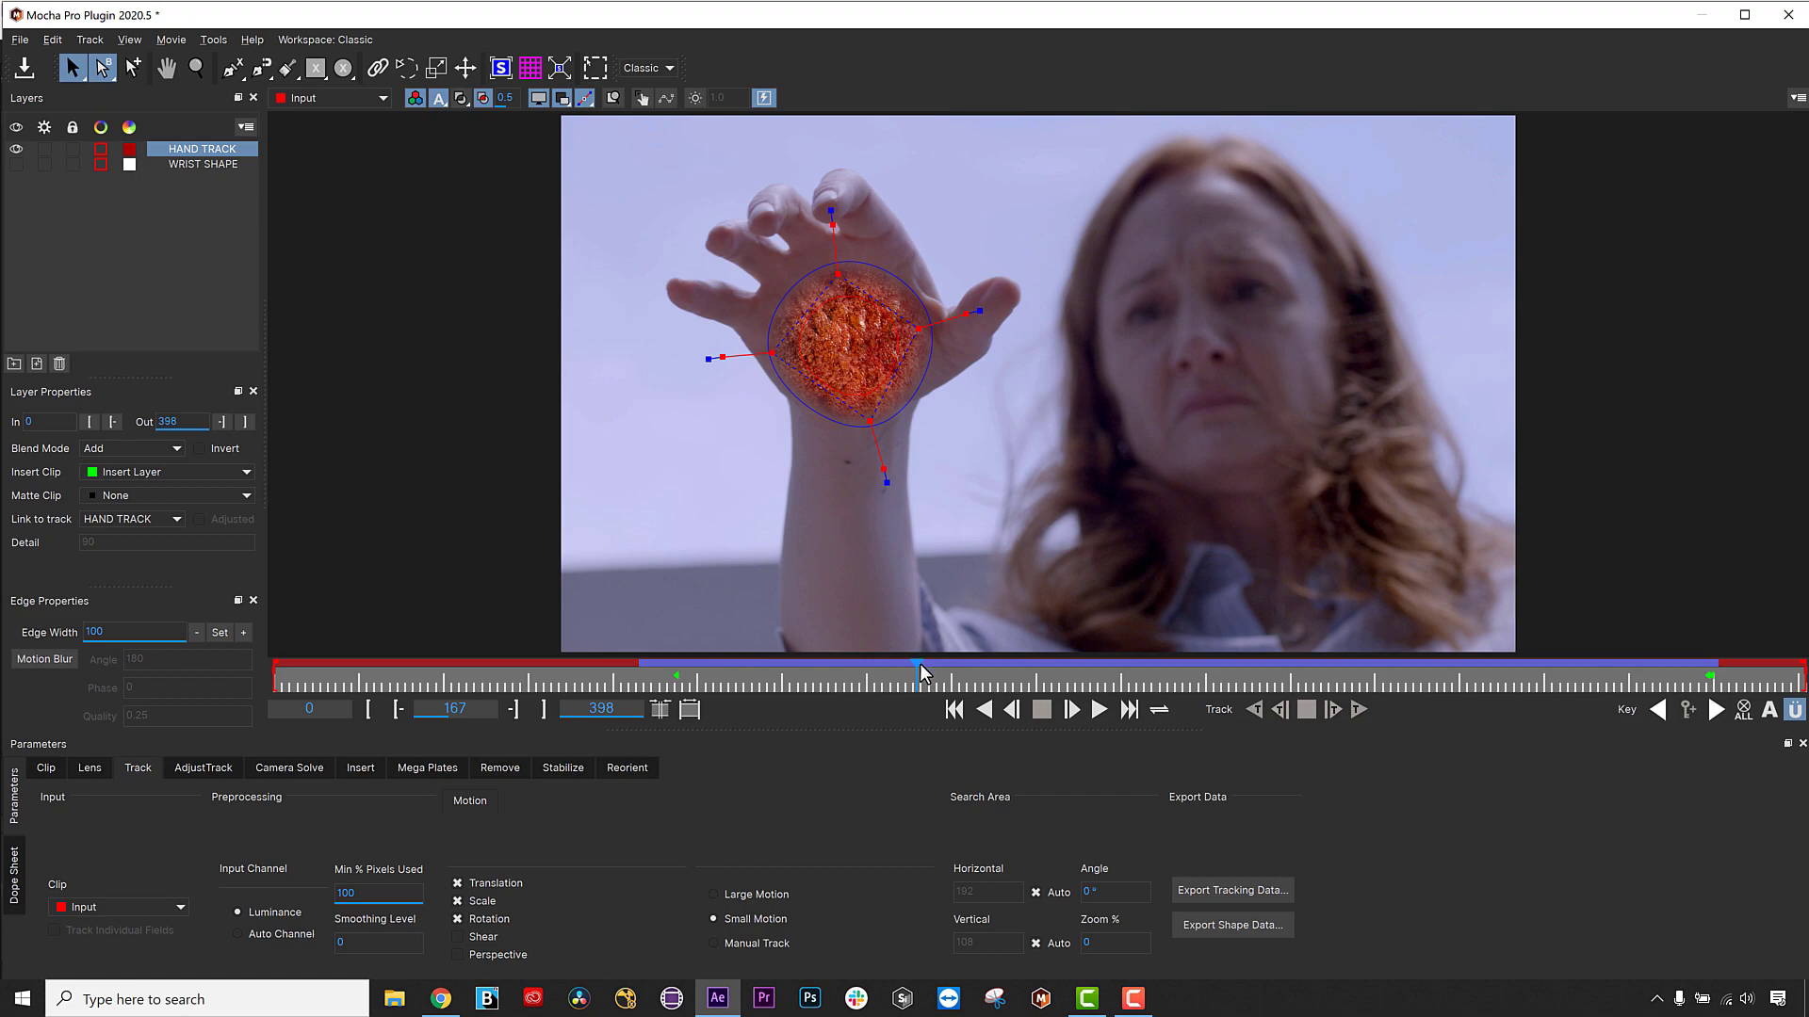
At frame 143, show the HAND TRACK insert's warp mesh at Level 2.
left_click_drag(920, 663, 845, 630)
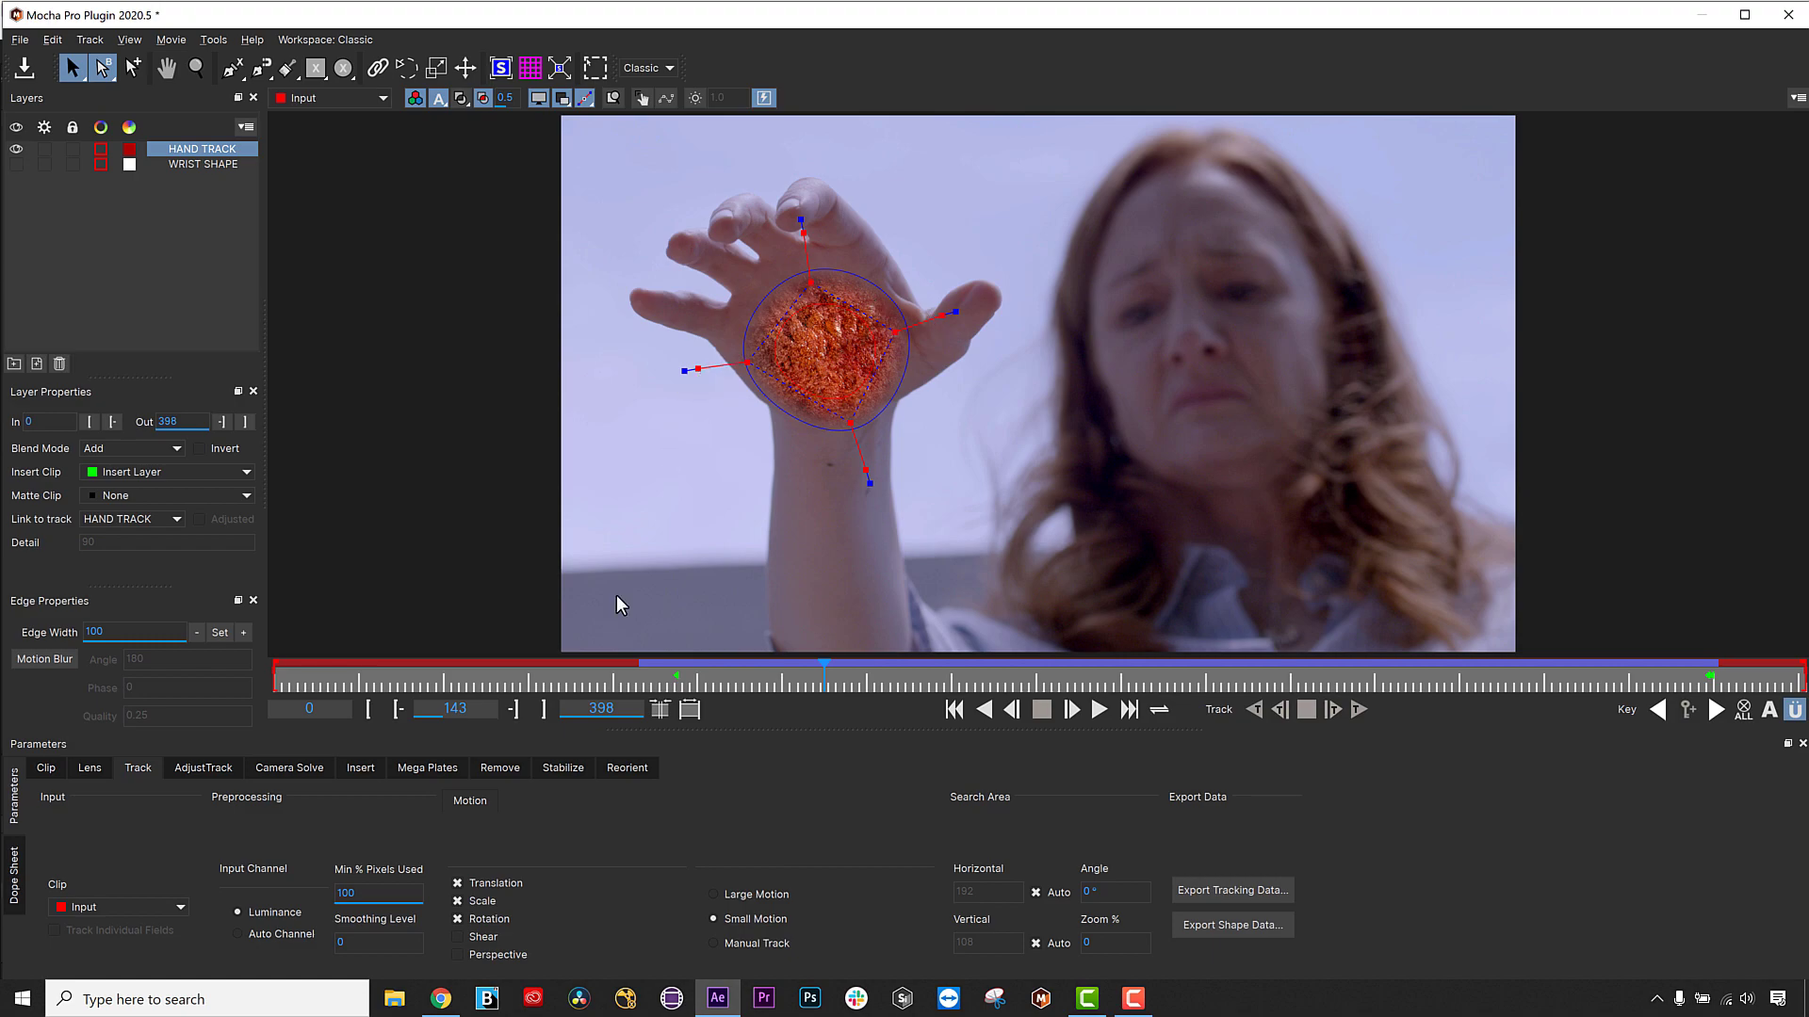
left_click(358, 769)
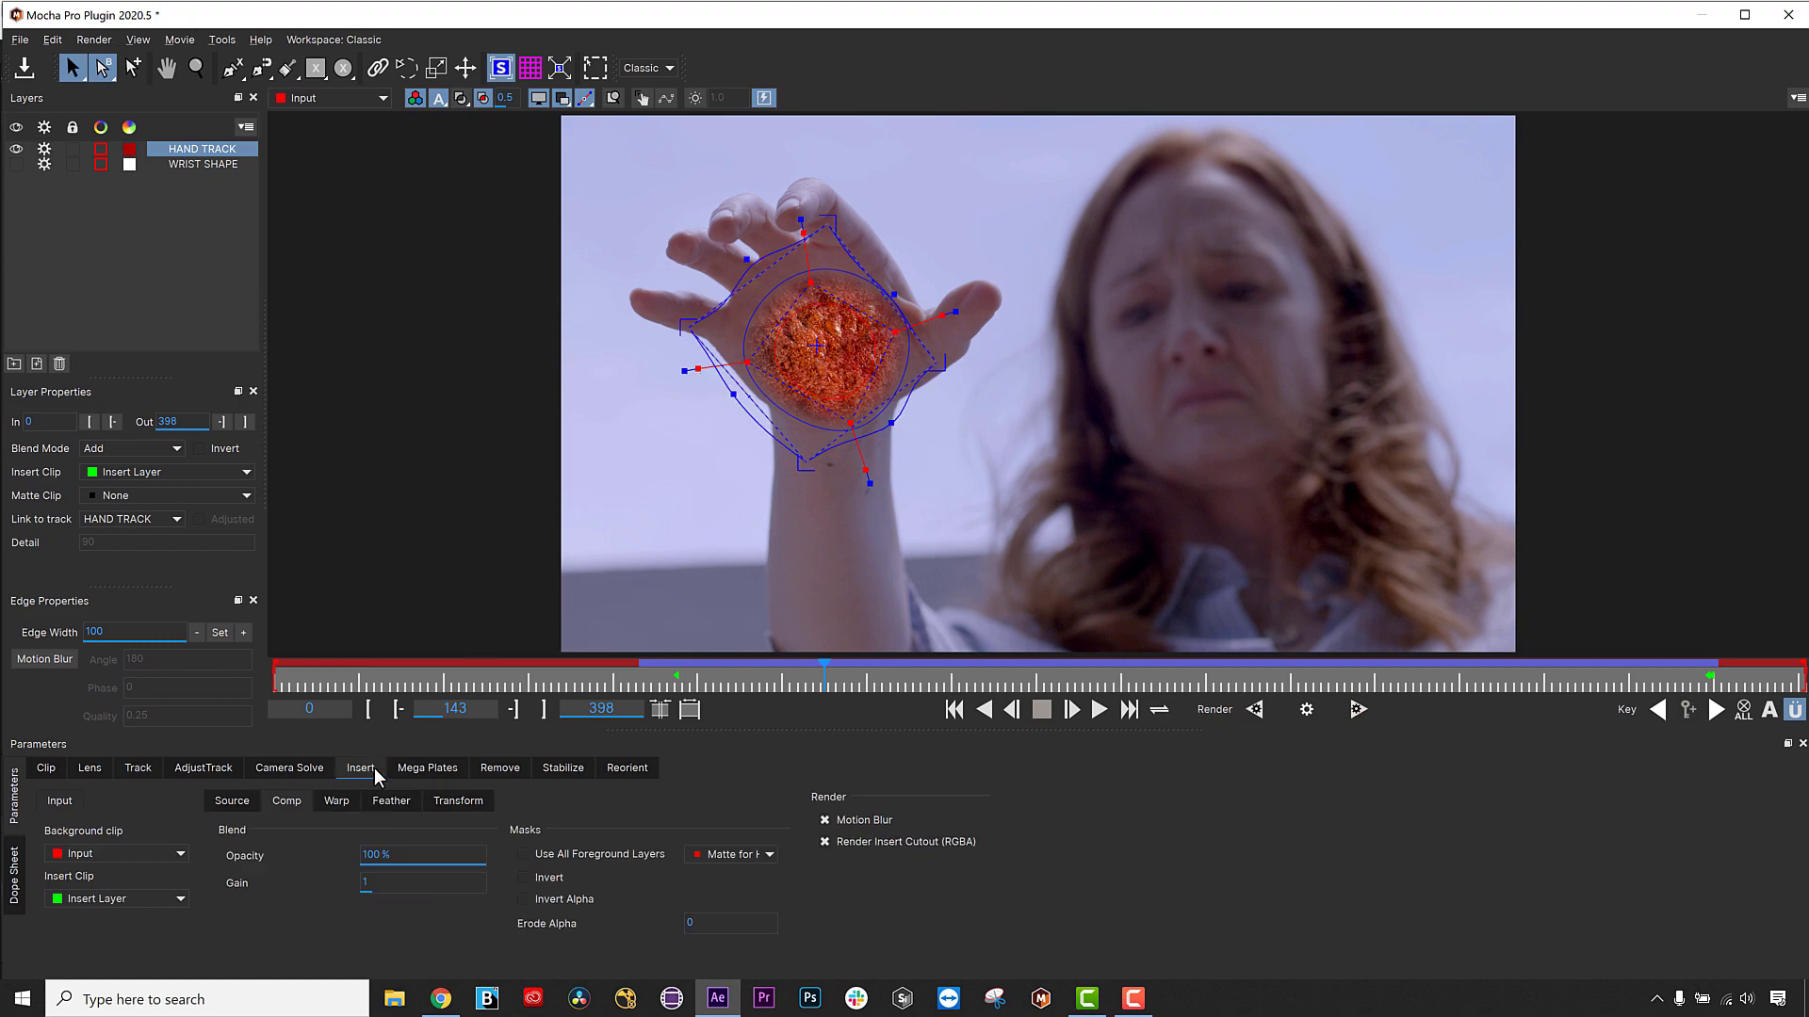
left_click(824, 820)
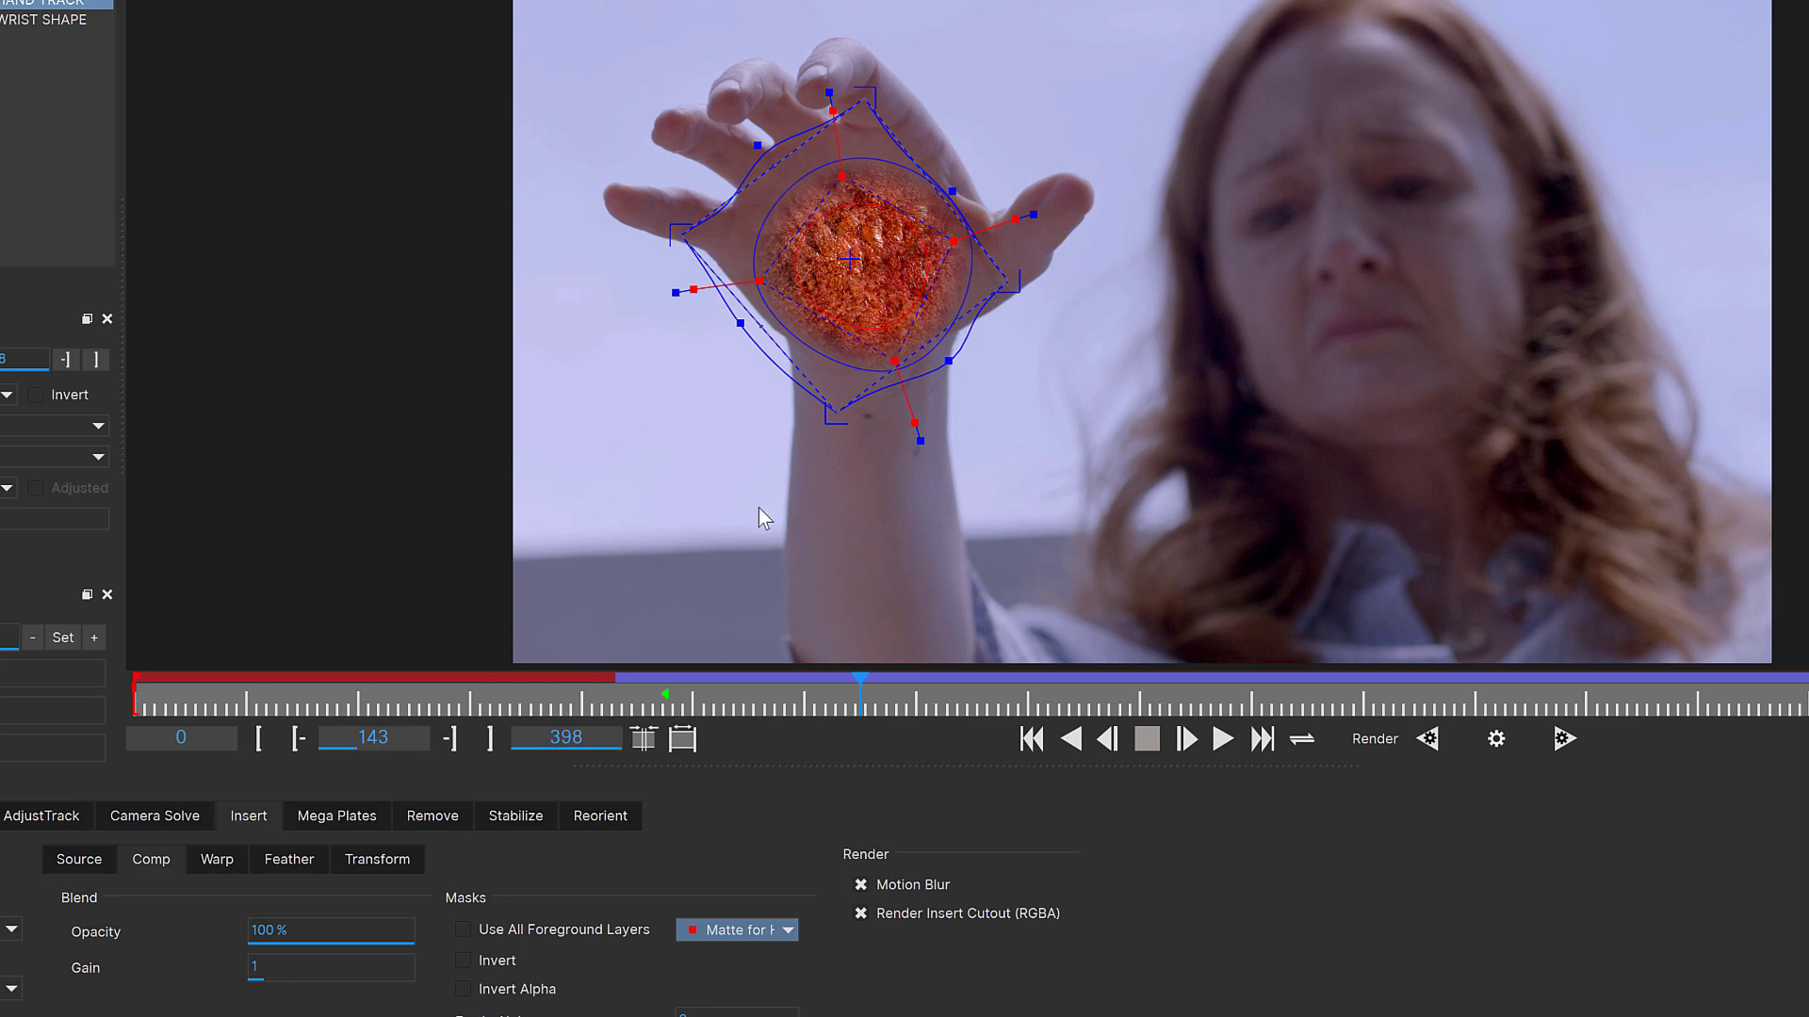
left_click(212, 869)
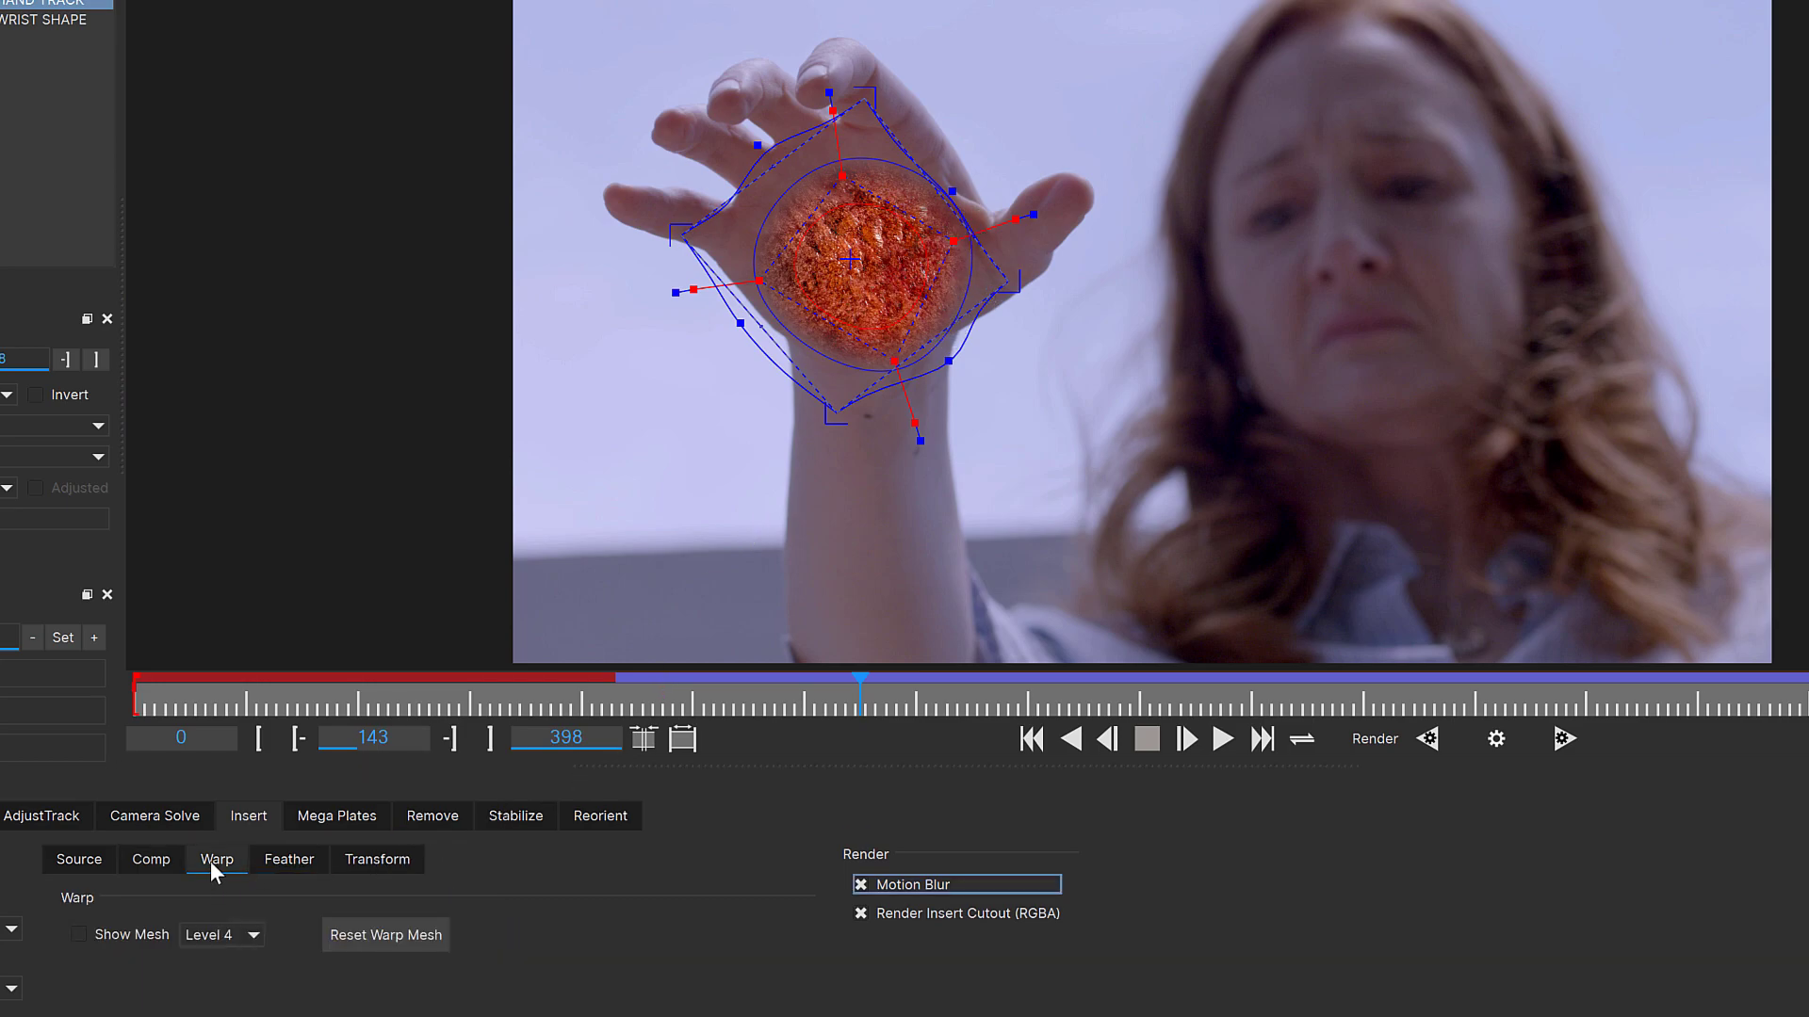
left_click(186, 936)
left_click(81, 934)
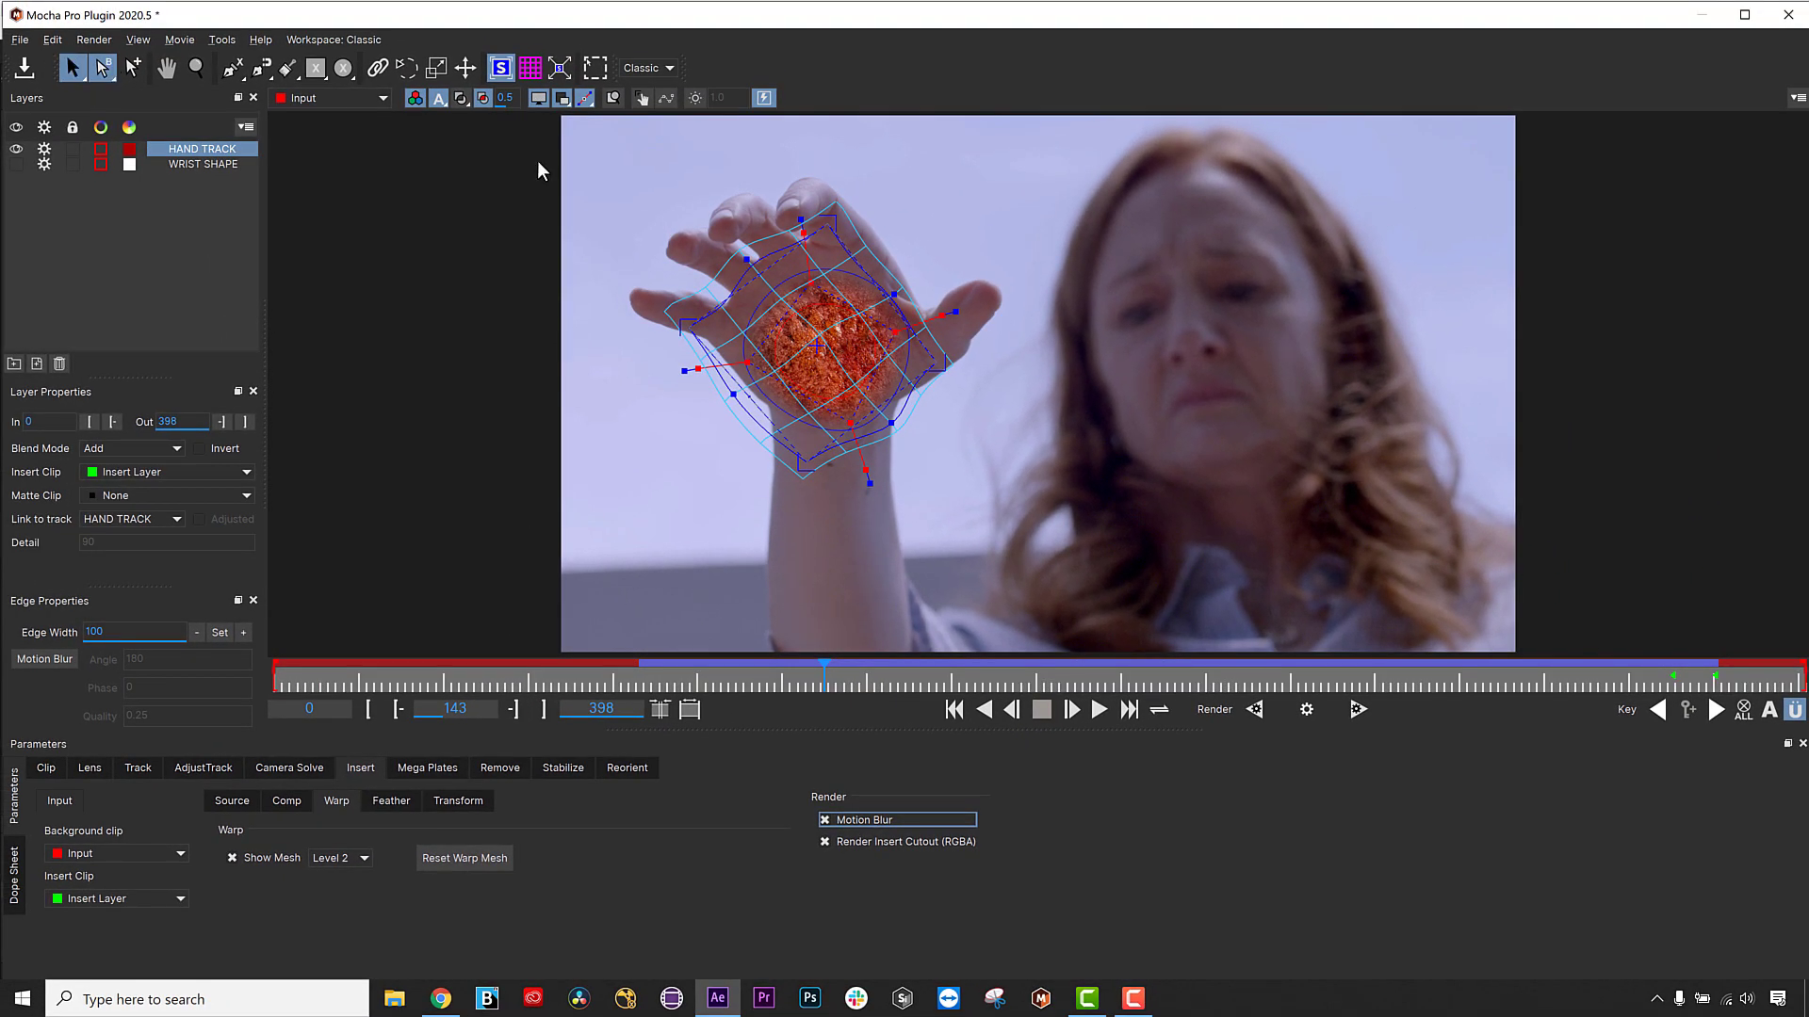
Try shifting the centre of the warp mesh over the palm, and undo the change.
left_click_drag(827, 348, 829, 343)
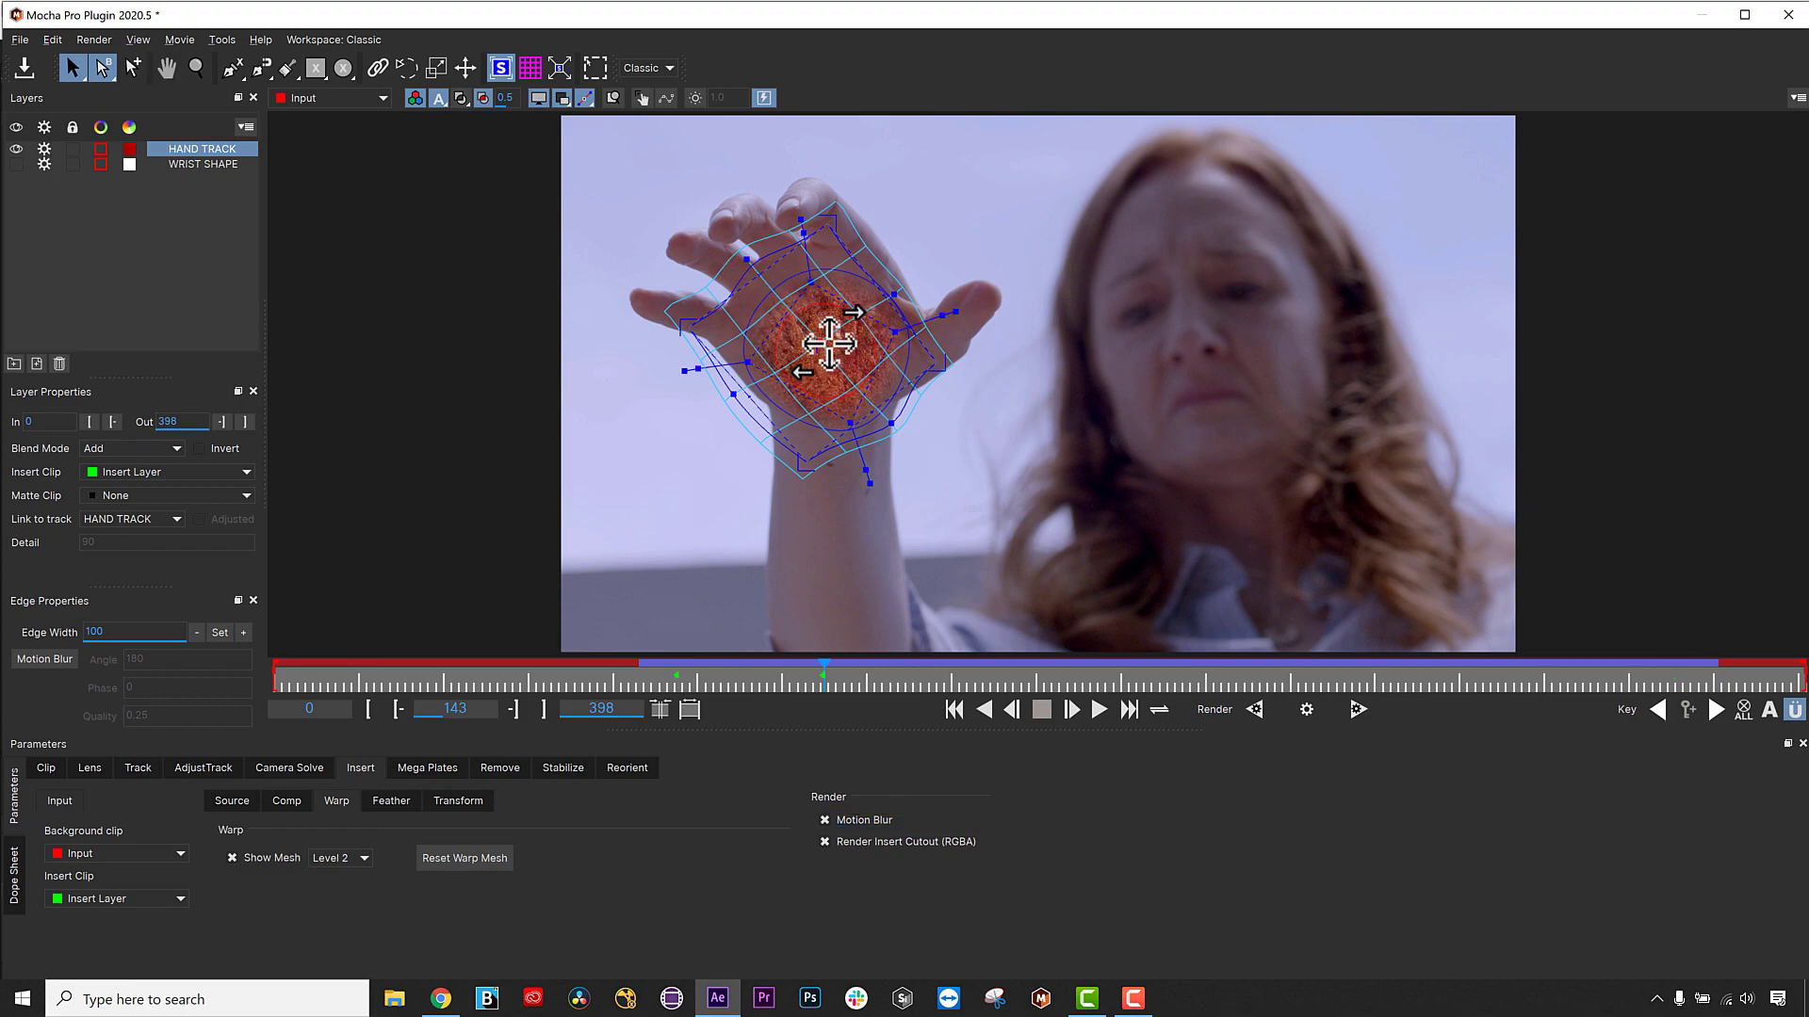
key("ctrl+z")
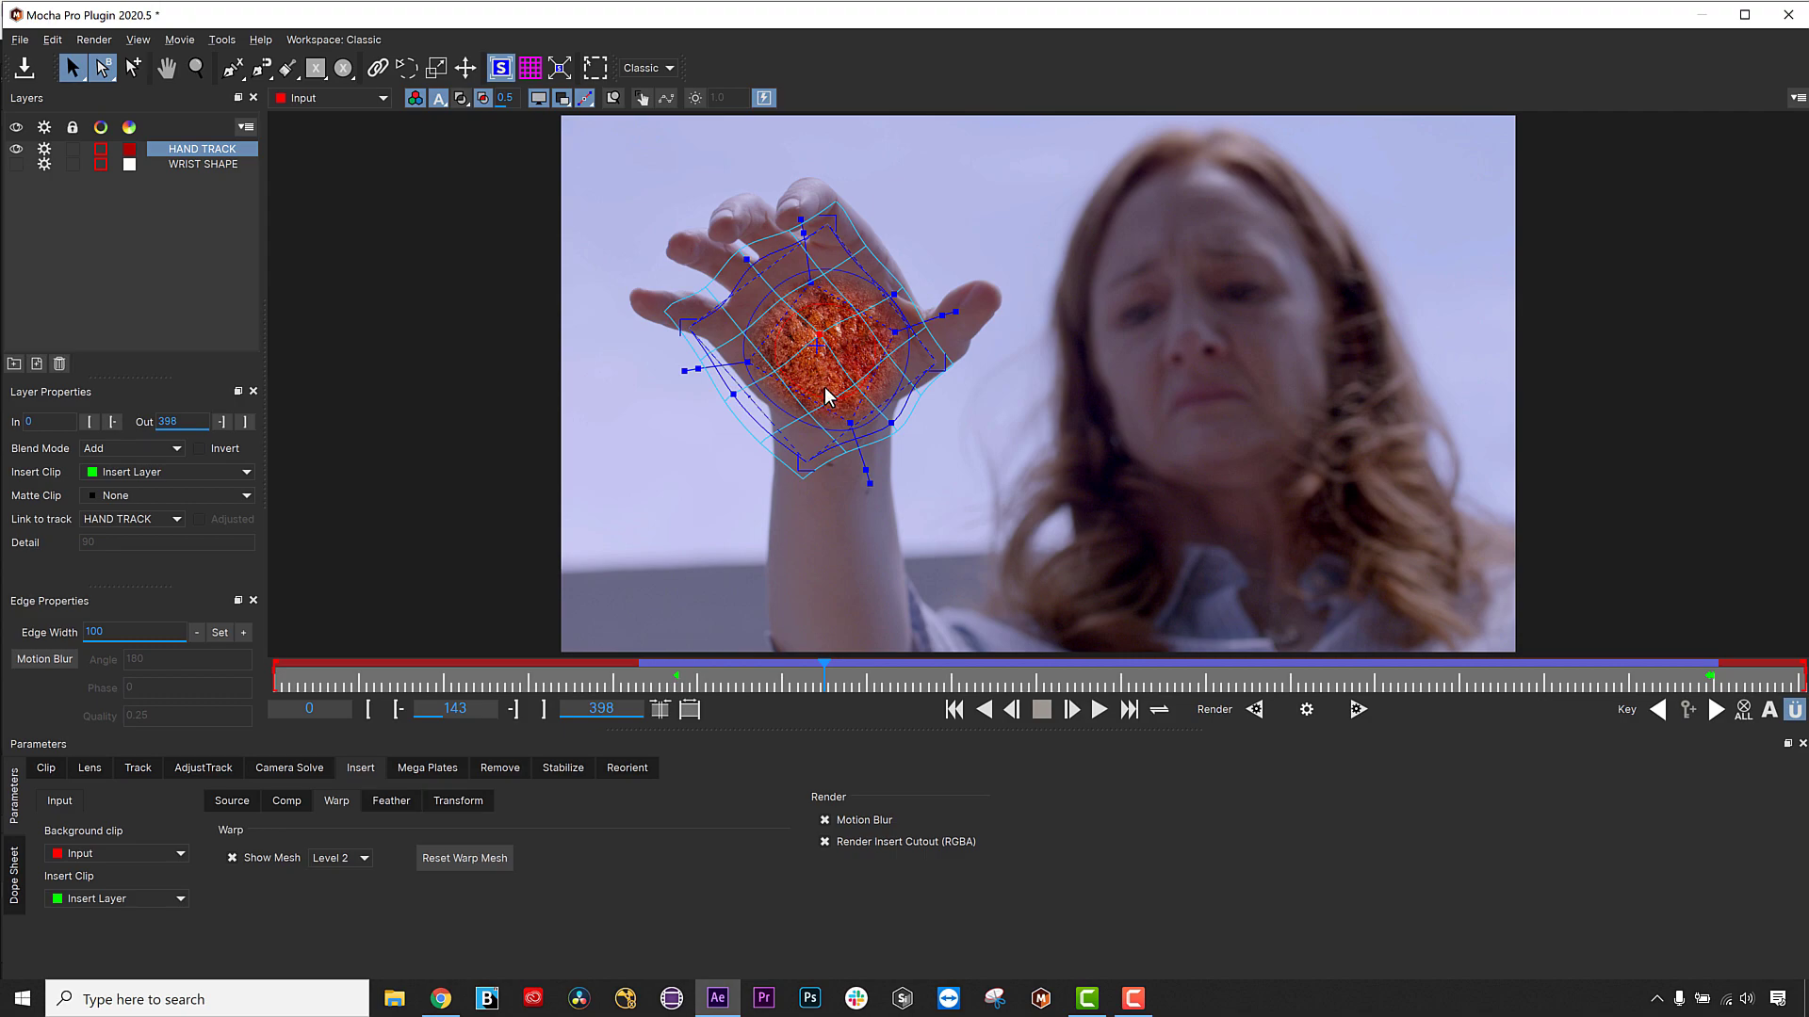
Save the Mocha Pro project, return to After Effects, and make the ADD BURN TEXTURE layer visible.
left_click(25, 67)
left_click(1790, 17)
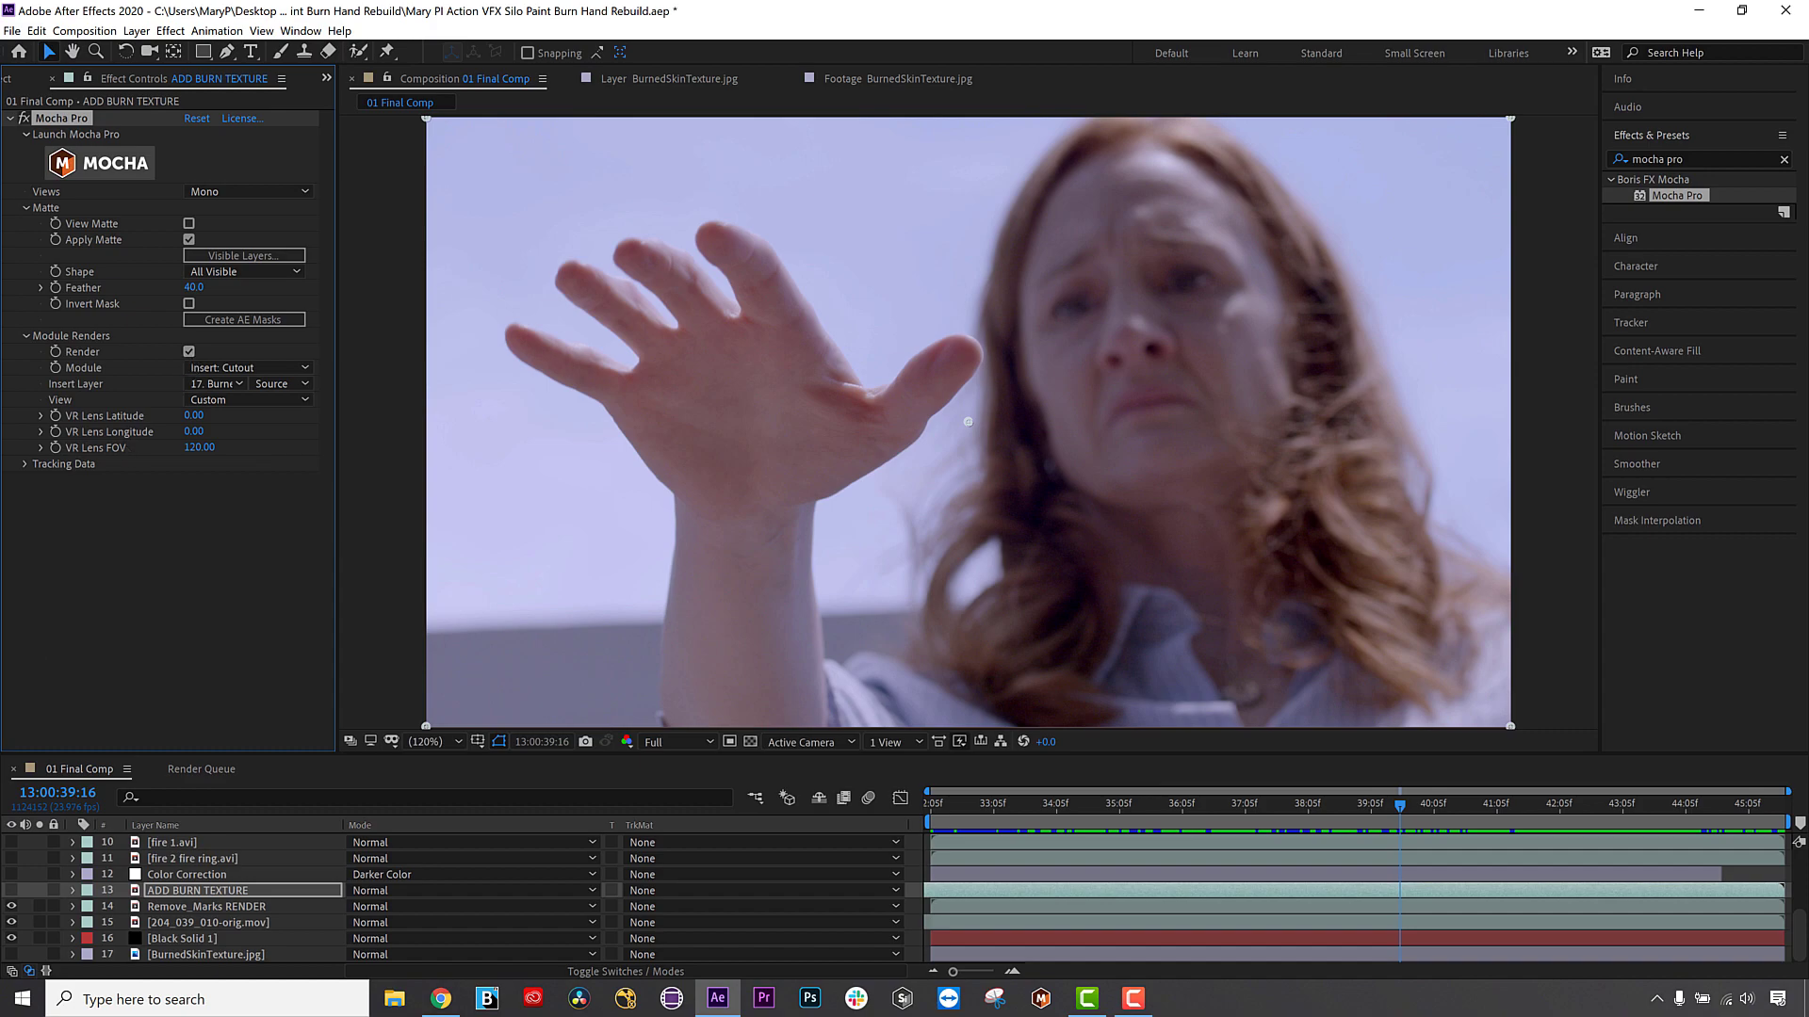
left_click(190, 353)
left_click(215, 368)
left_click(222, 405)
left_click(12, 890)
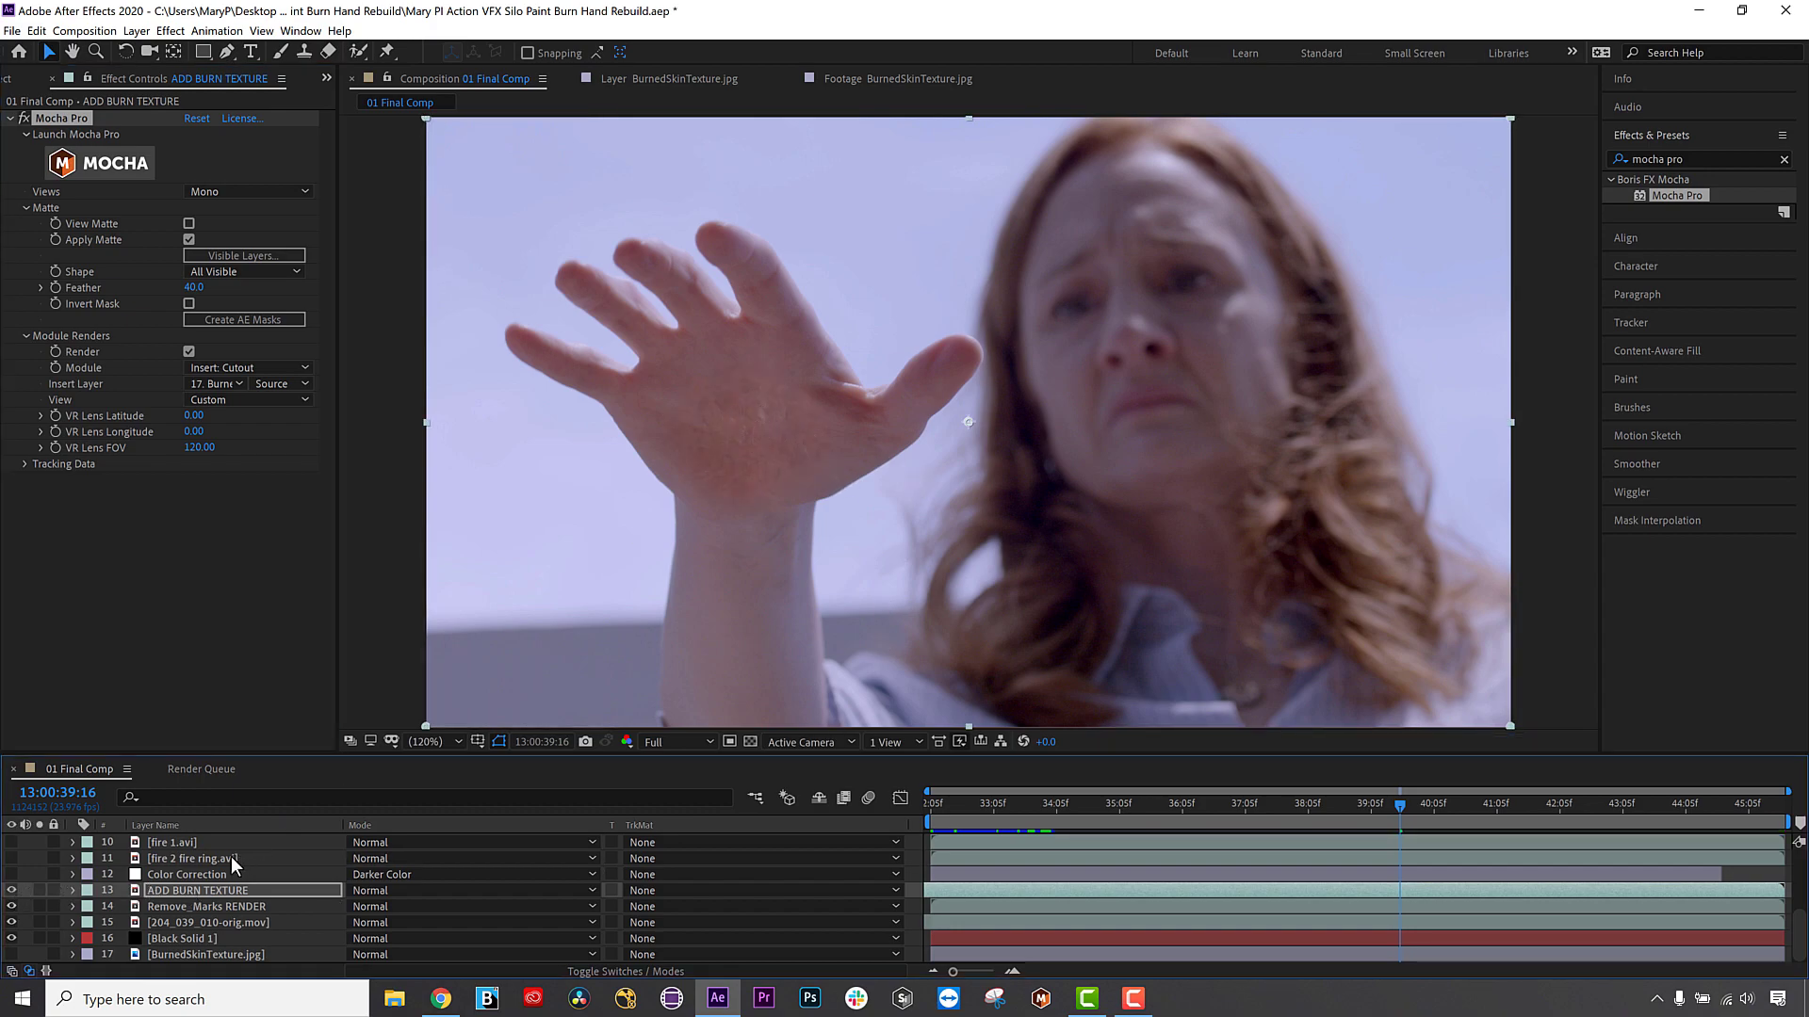
Examine the ADD BURN TEXTURE layer's opacity at its keyframes at 13:00:34:04 and 13:00:40:07.
left_click(72, 890)
scroll(411, 899, "down", 3)
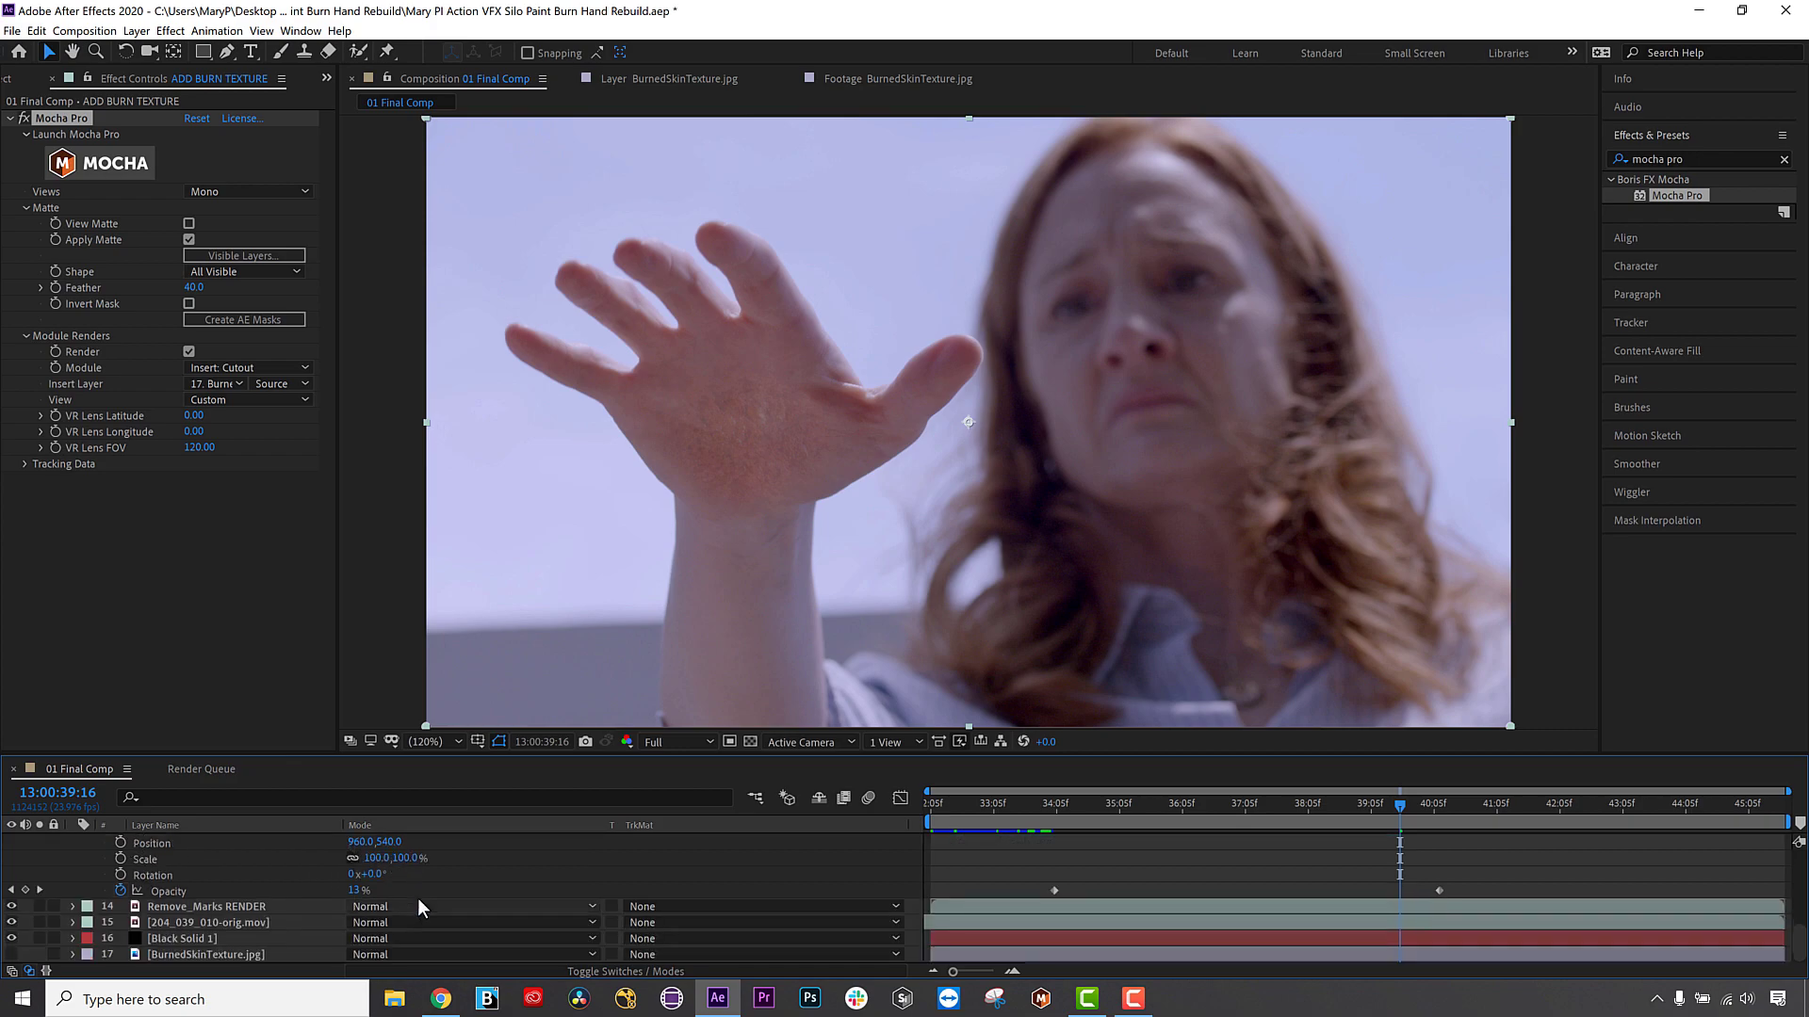
left_click_drag(1106, 810, 1054, 827)
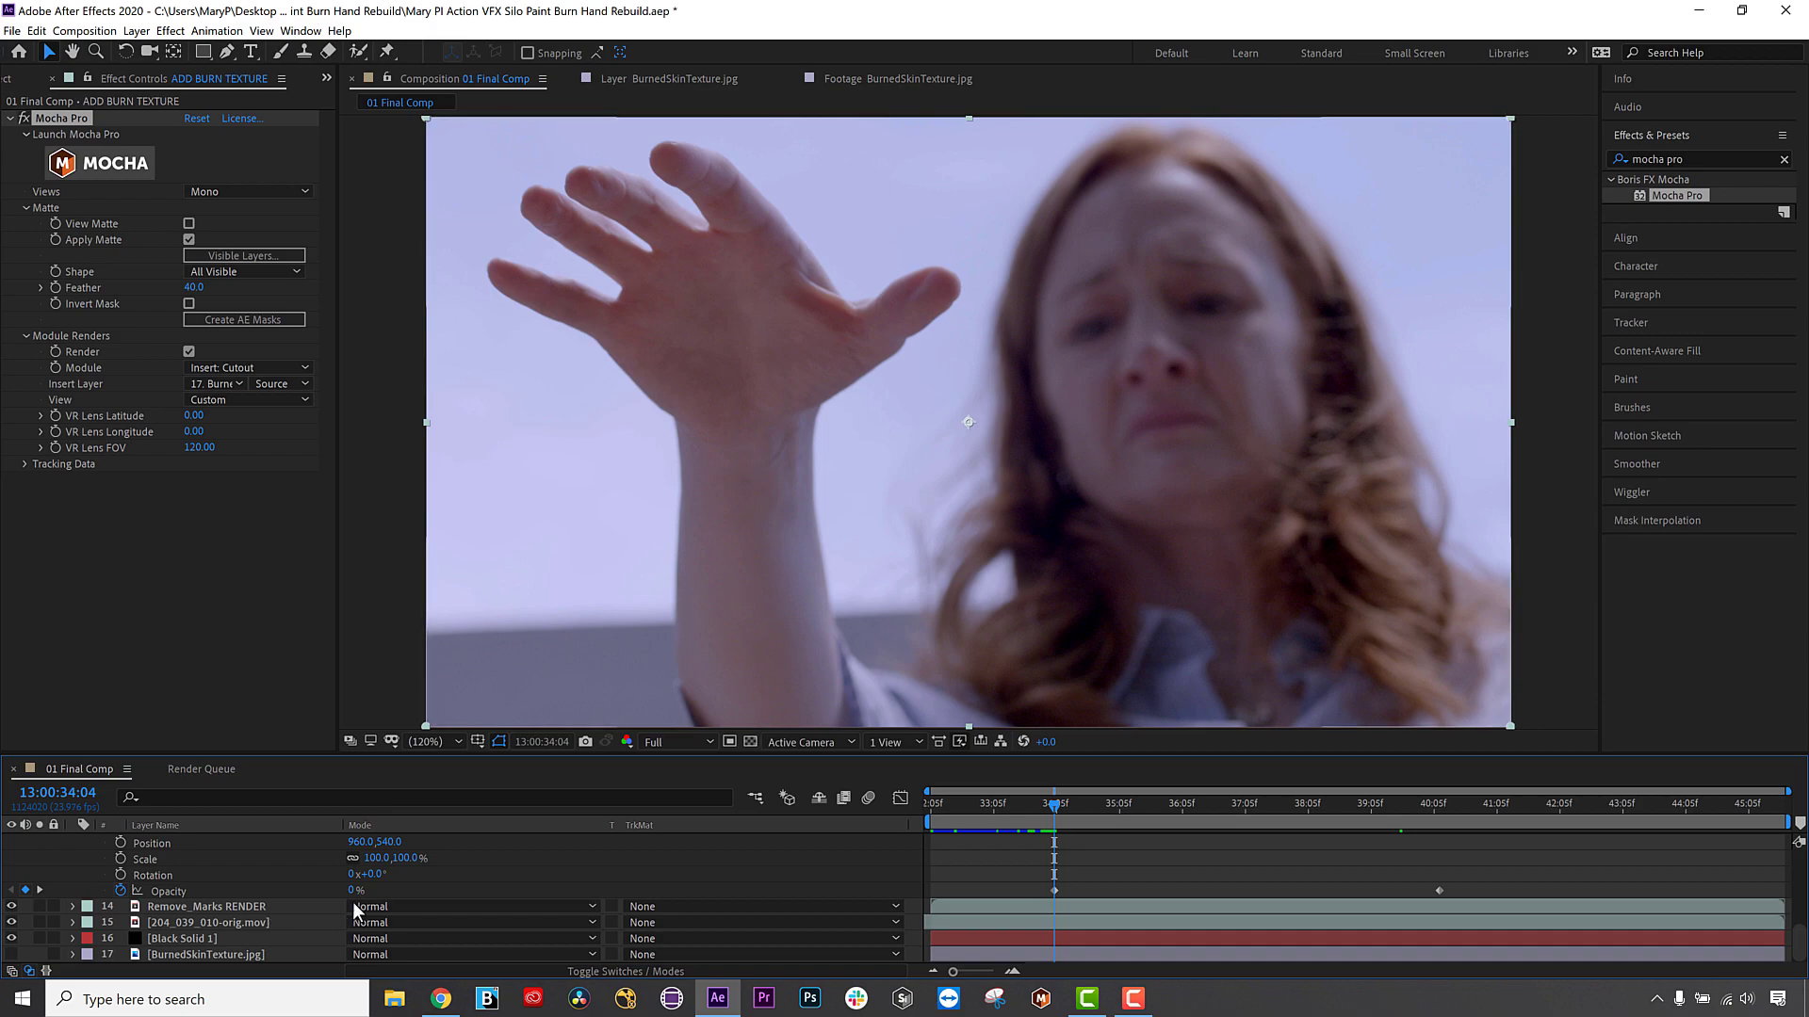
left_click_drag(1123, 795, 1439, 806)
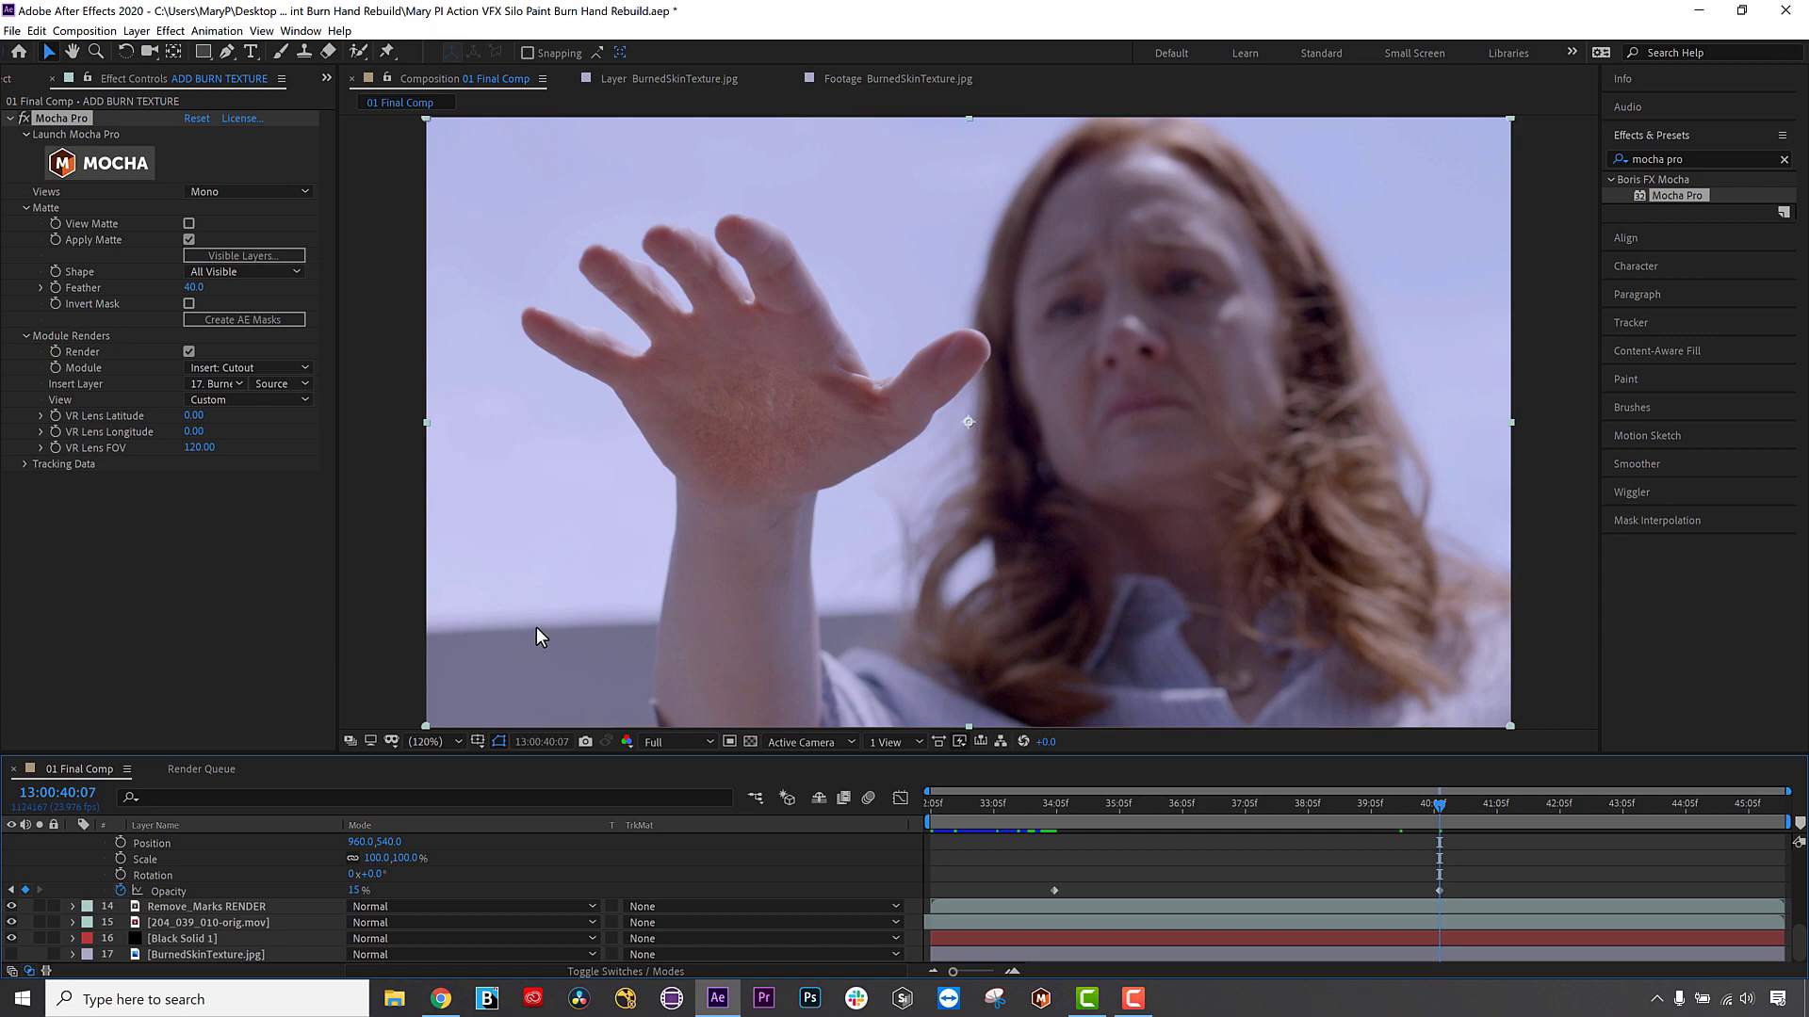
scroll(522, 873, "up", 3)
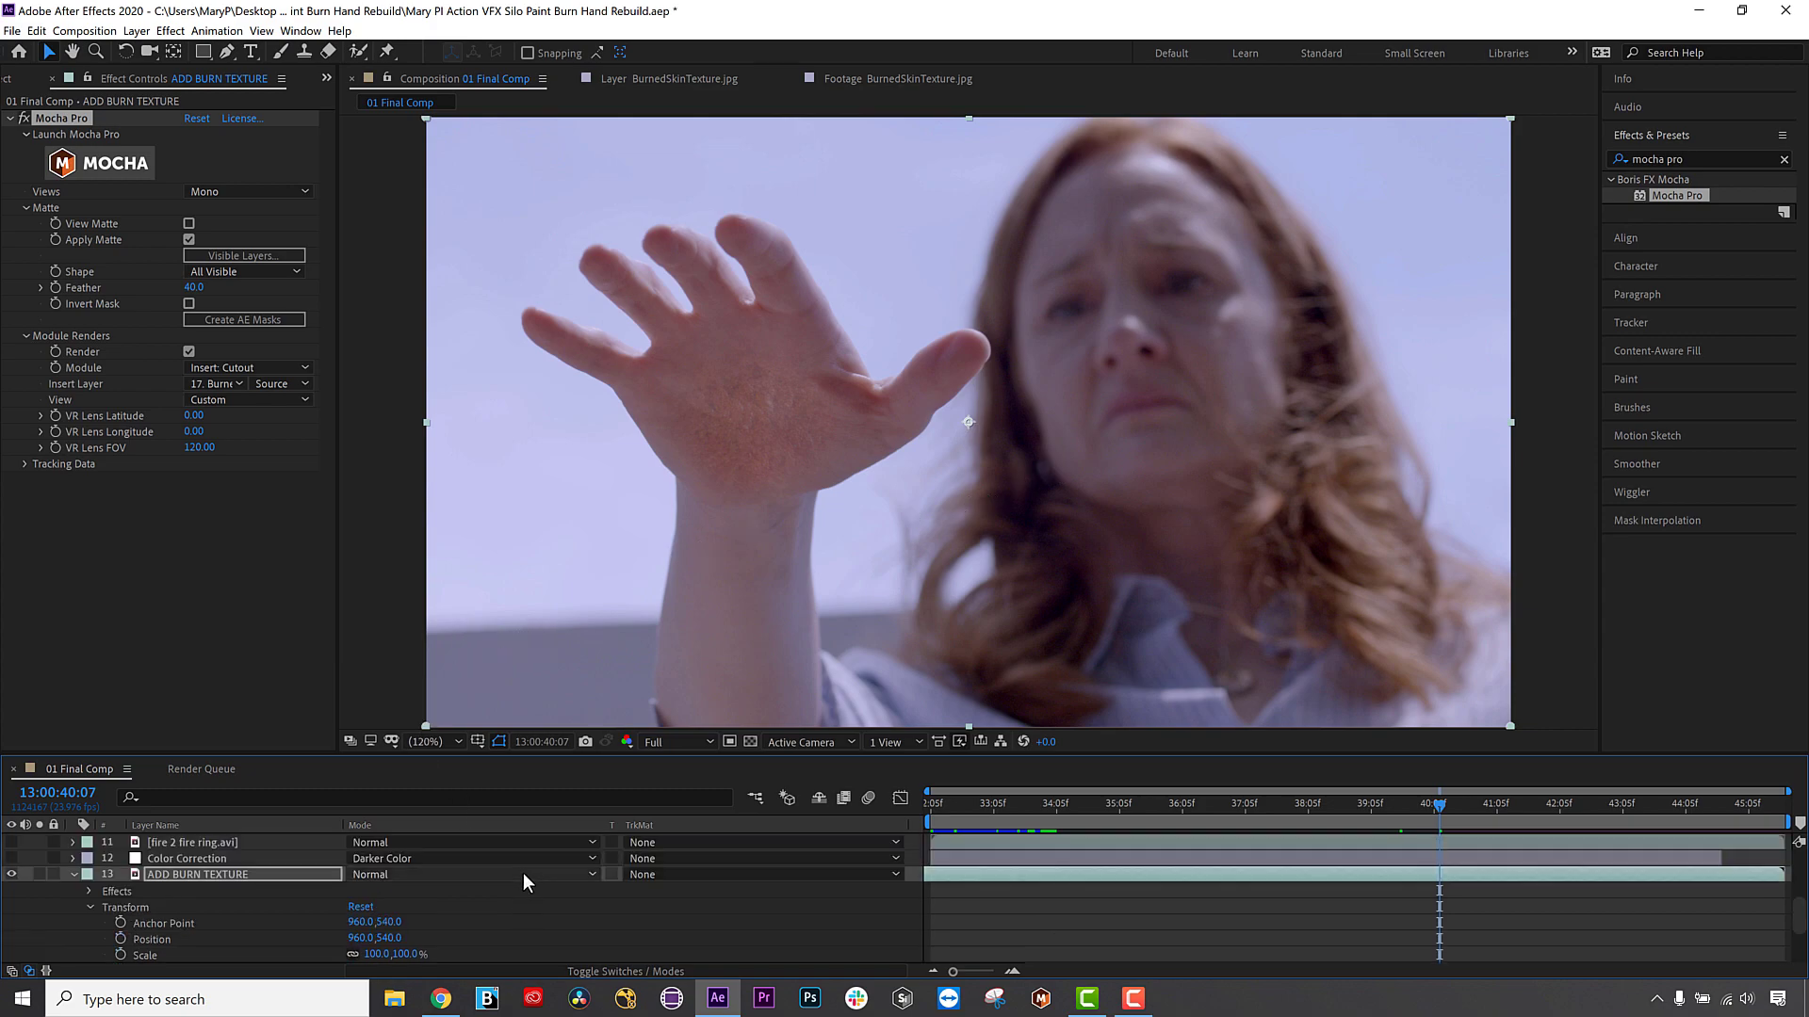
left_click(80, 874)
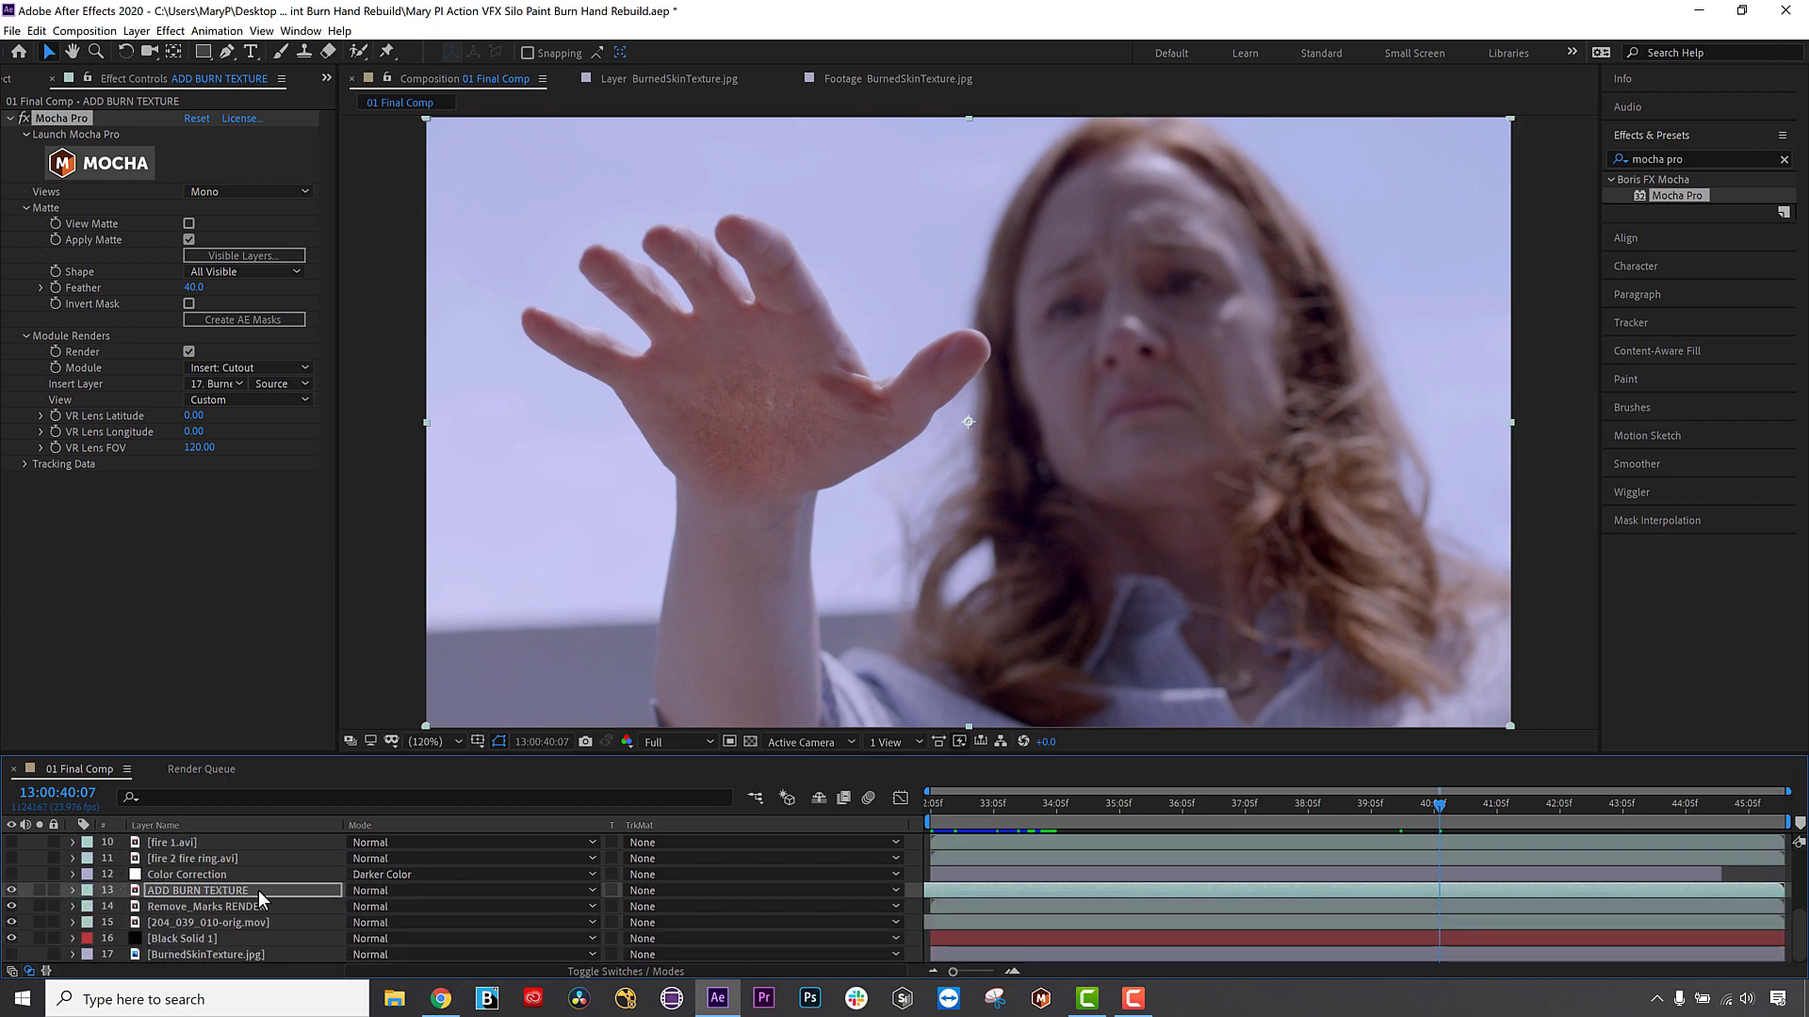
Launch Mocha Pro from the effect on the ADD BURN TEXTURE layer.
left_click(235, 878)
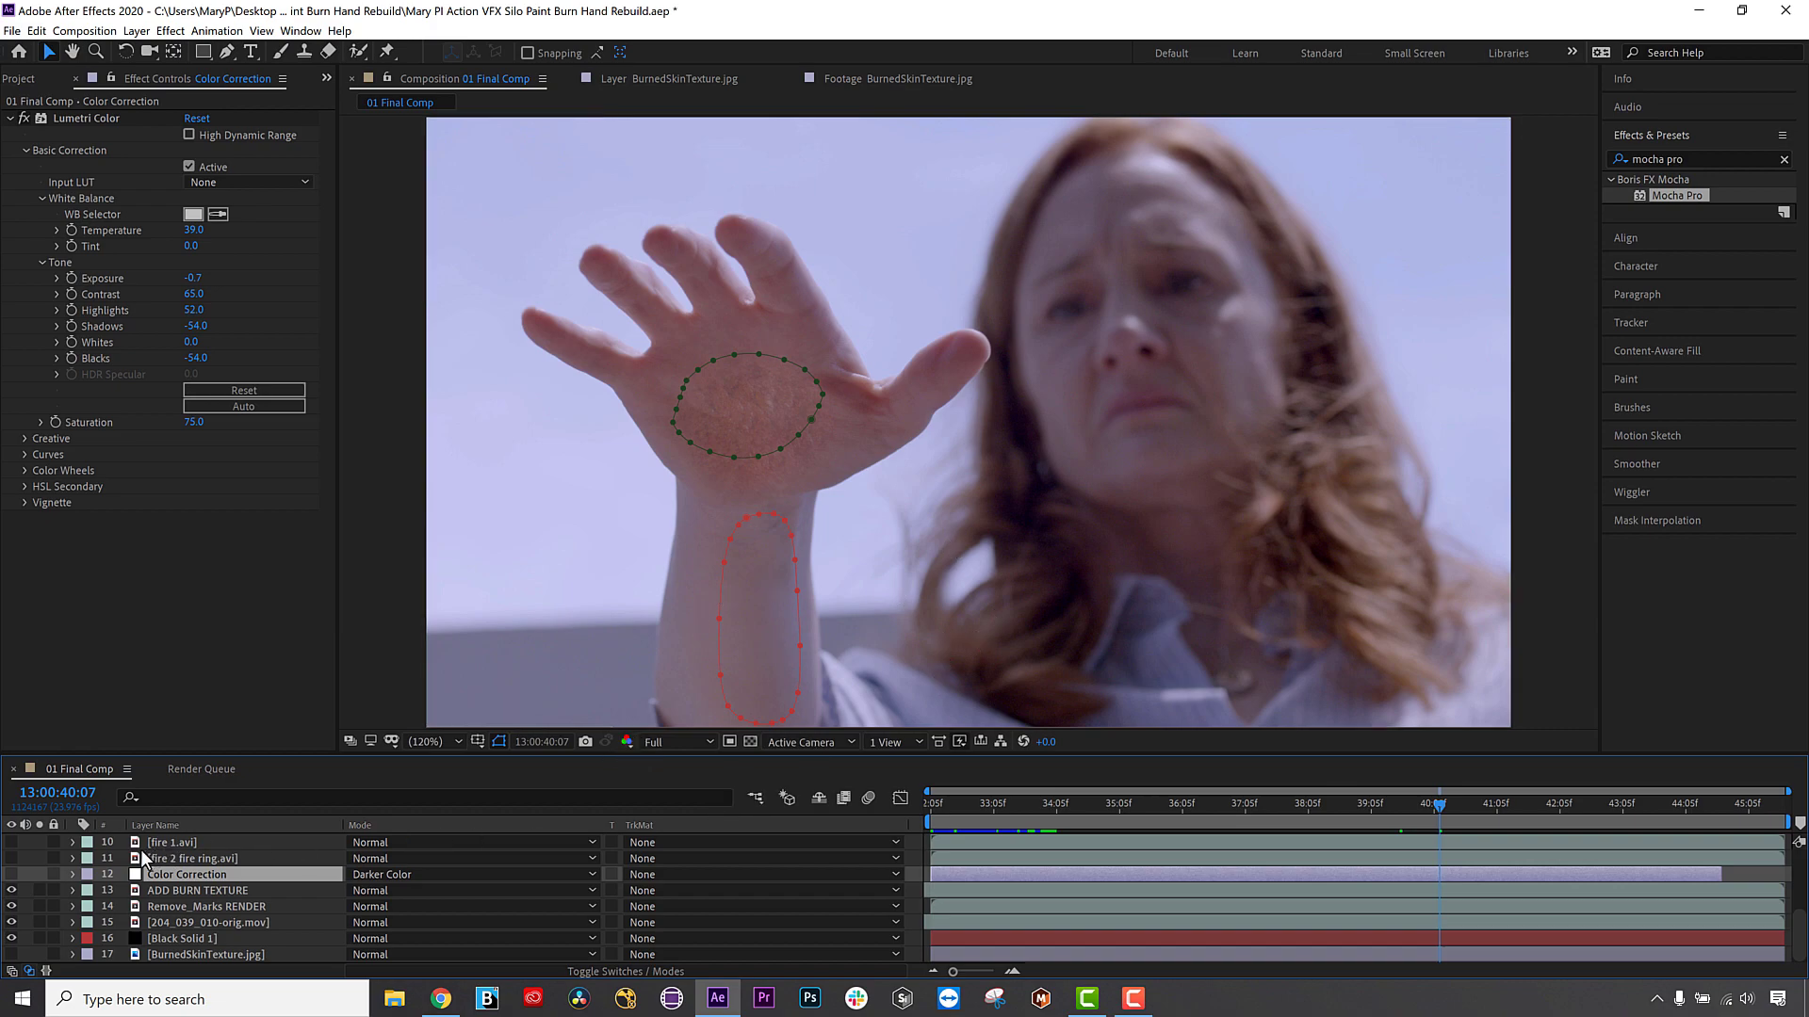
left_click(202, 891)
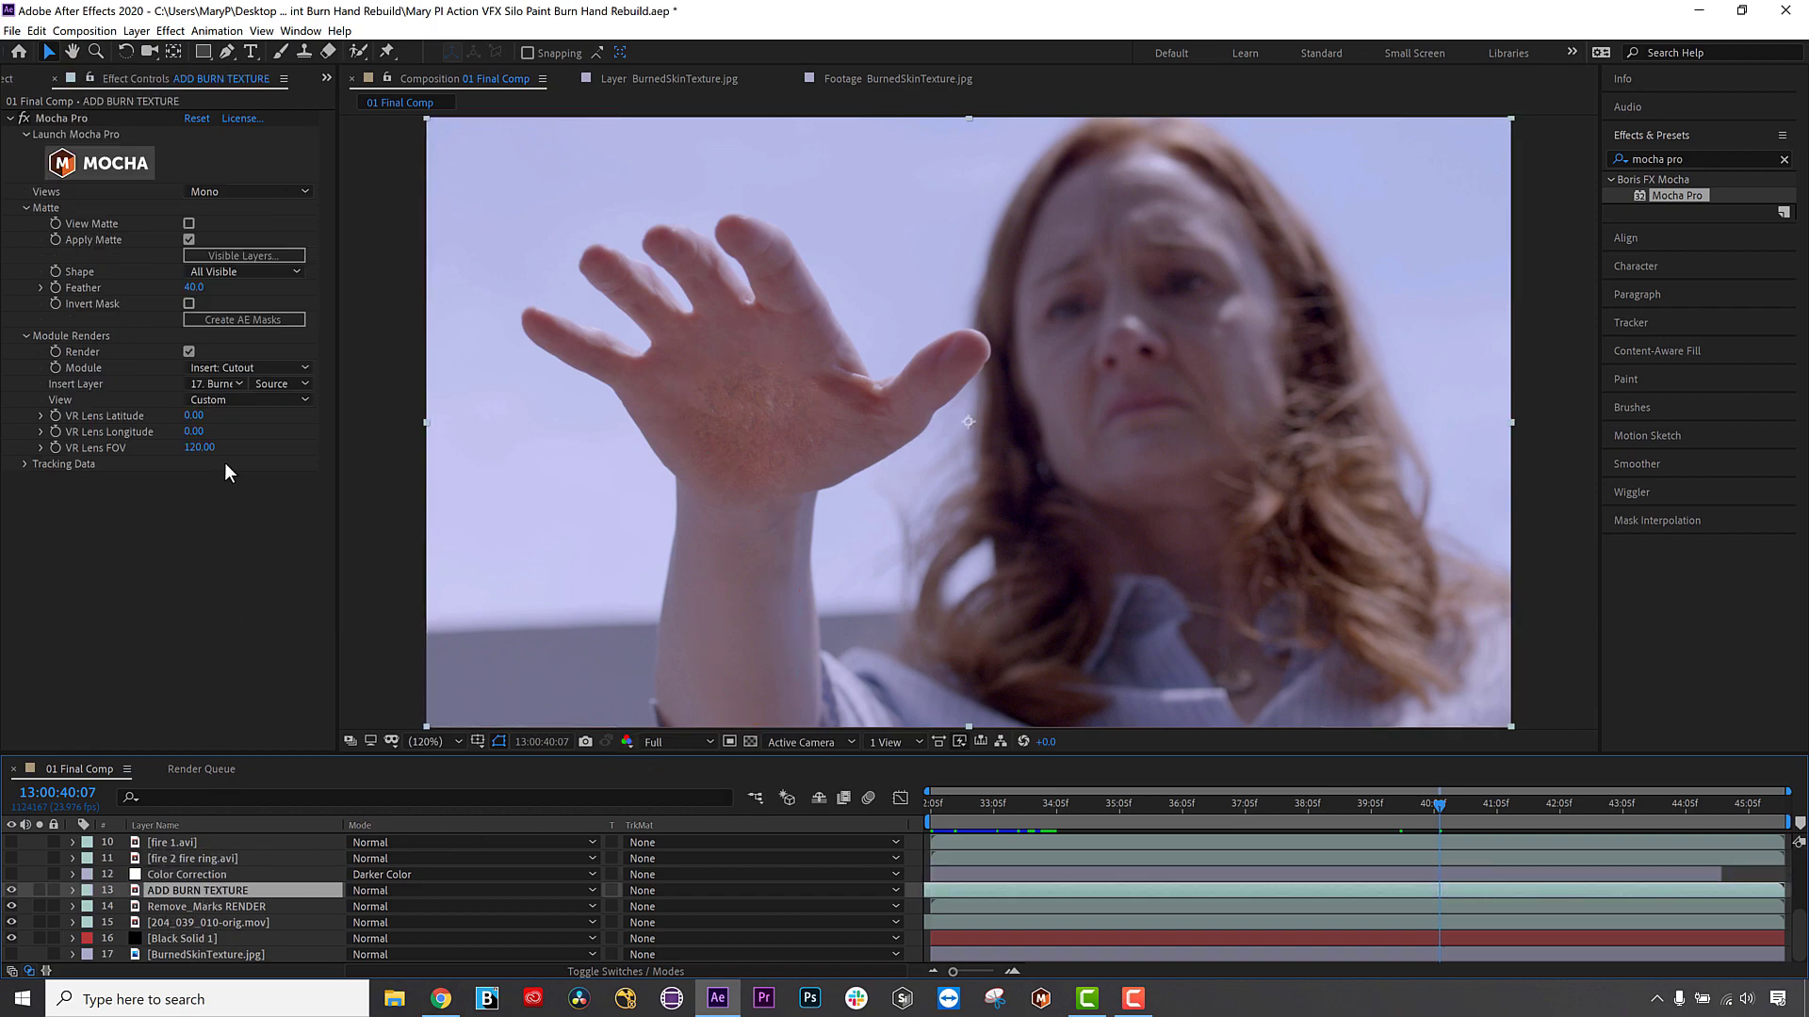
left_click(133, 168)
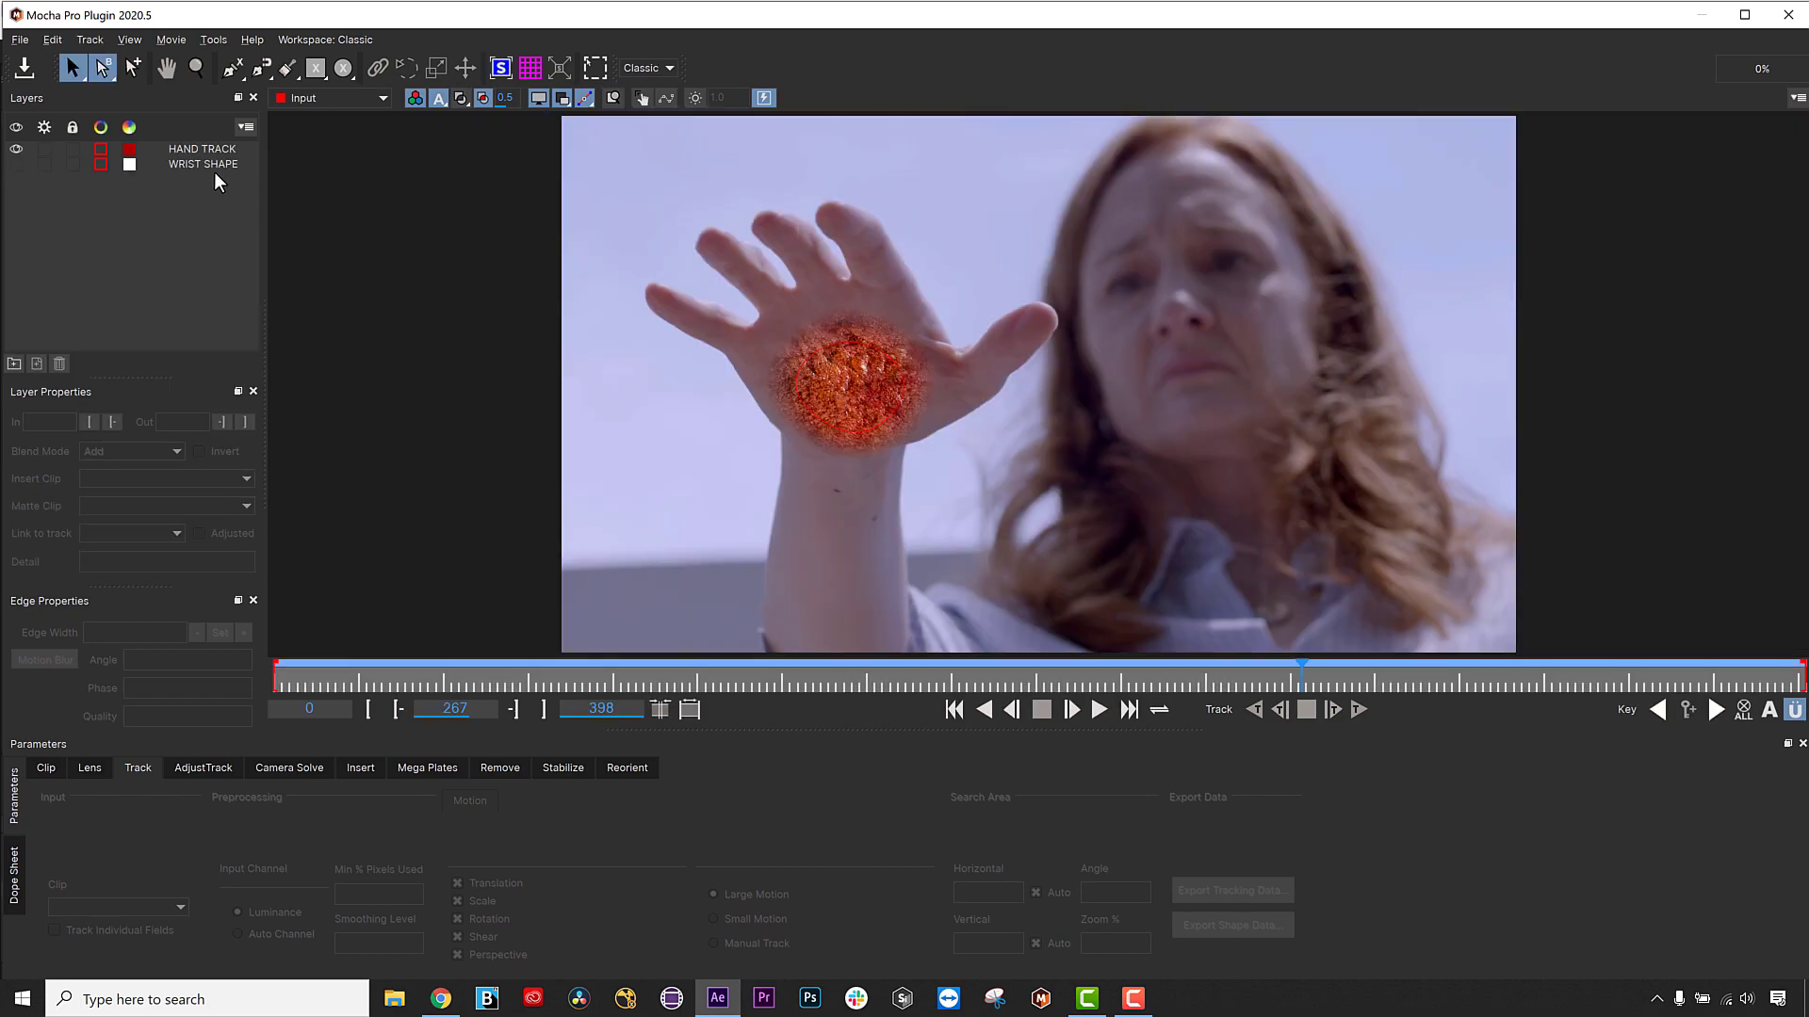
Copy the HAND TRACK and WRIST SHAPE shapes to the clipboard as Mocha shape data for AE, and return to After Effects.
left_click(203, 154)
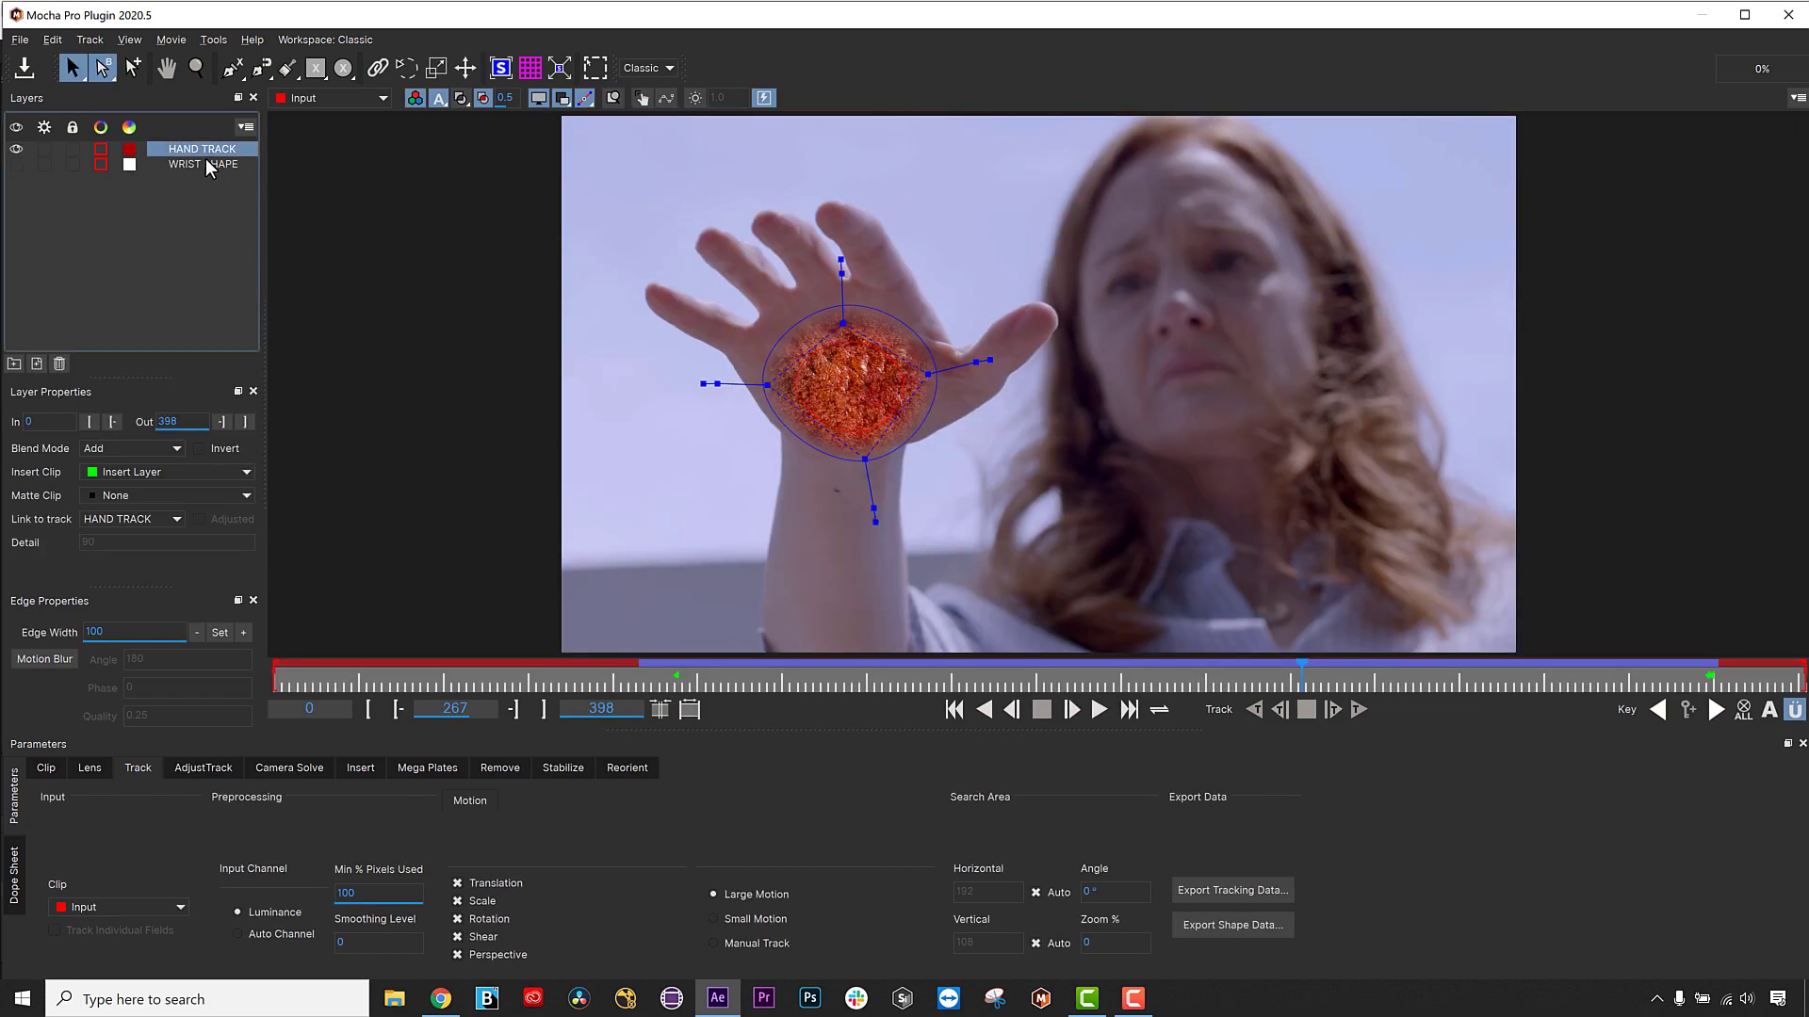
left_click(202, 162, "shift")
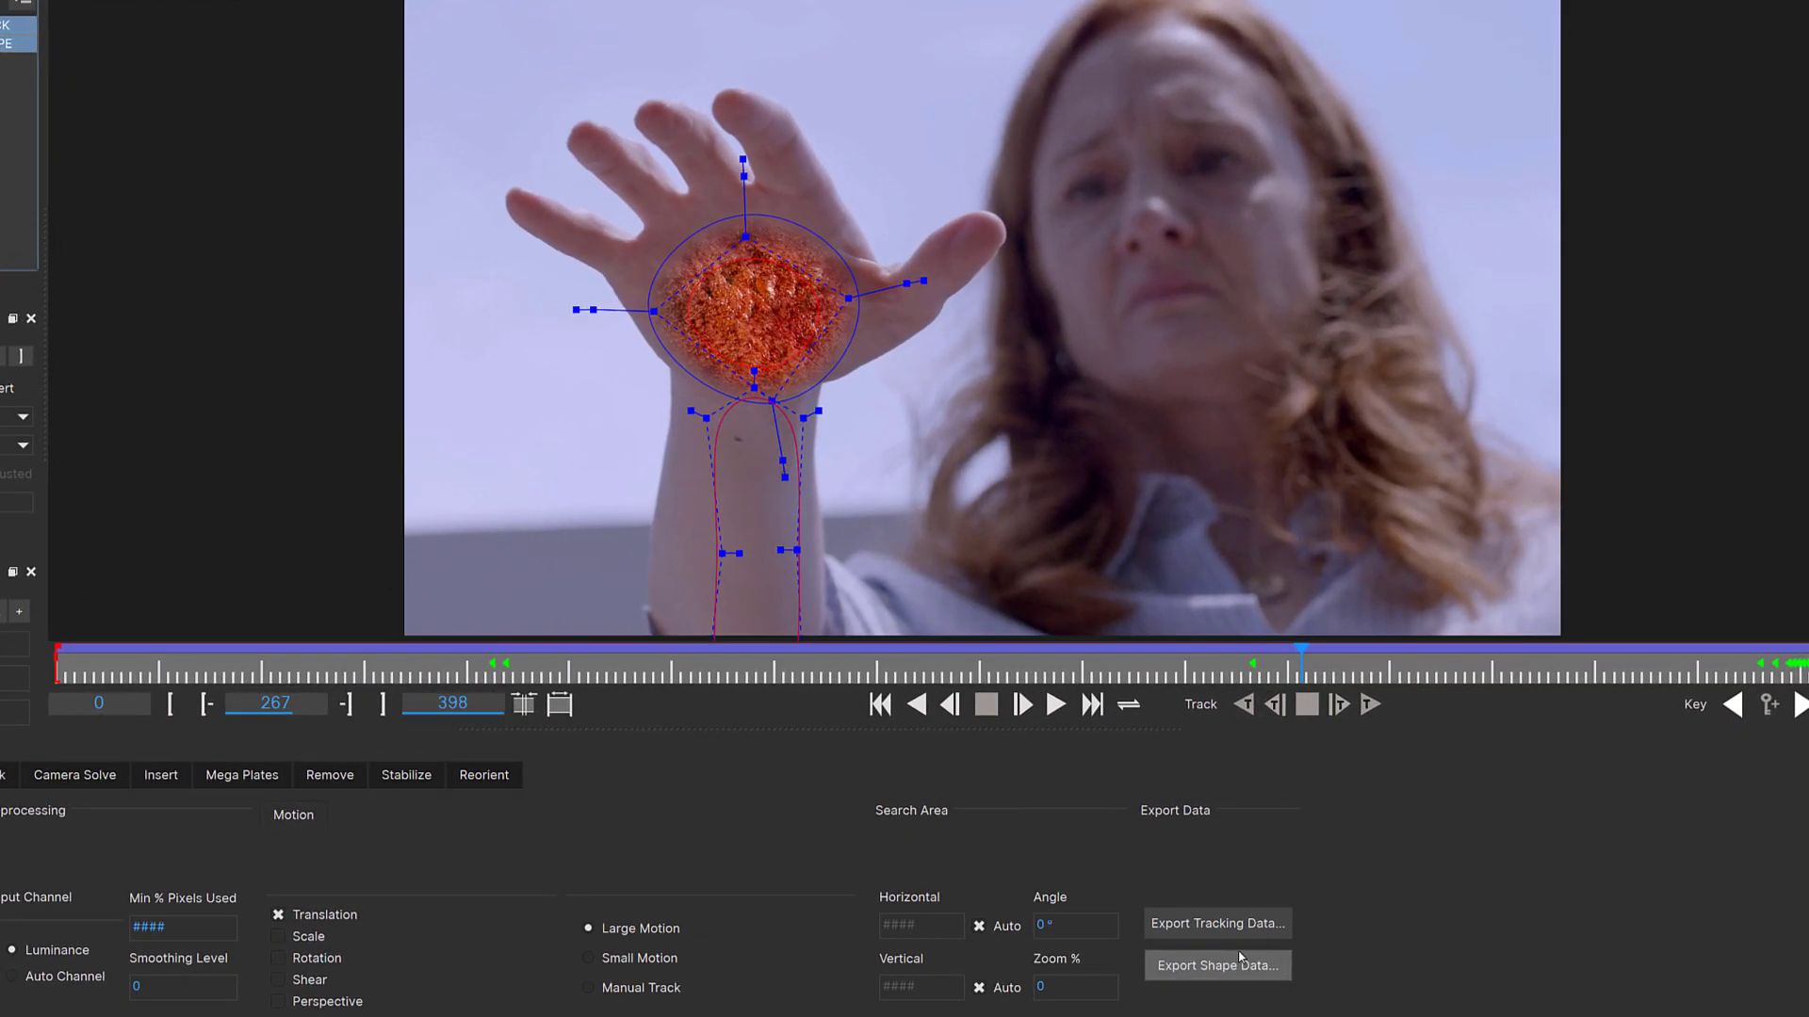
left_click(1225, 967)
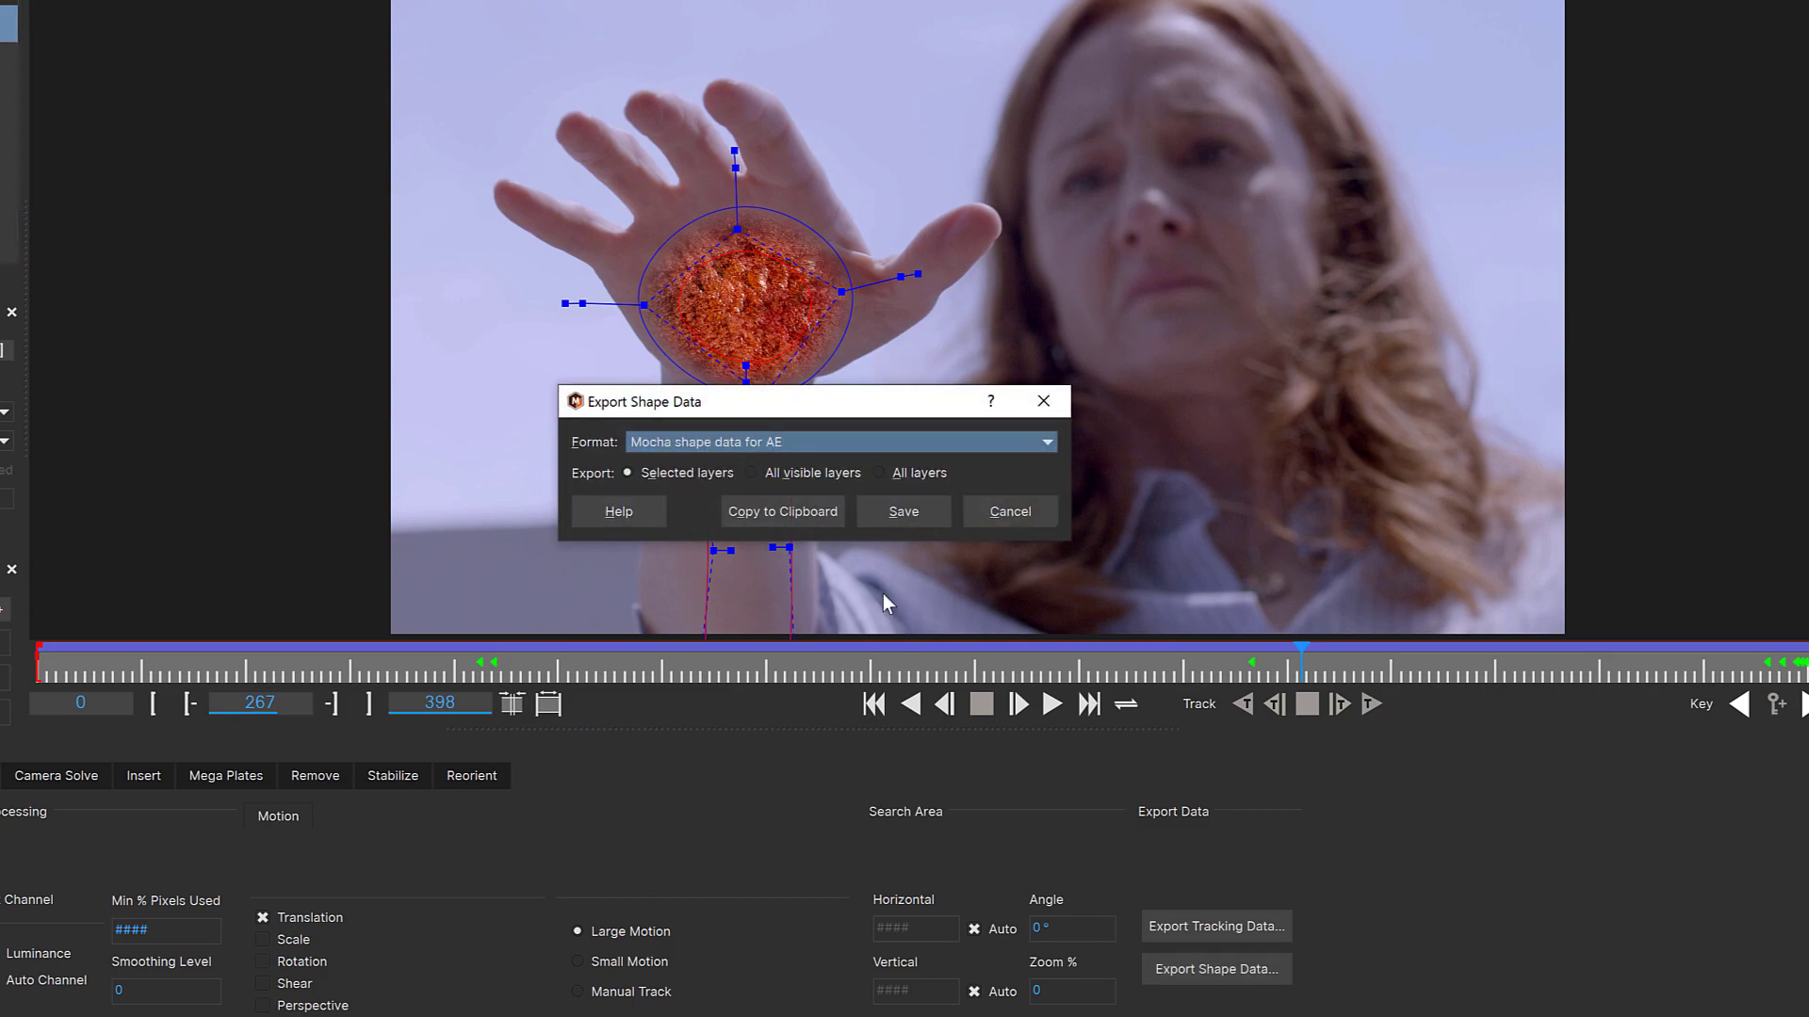
left_click(788, 509)
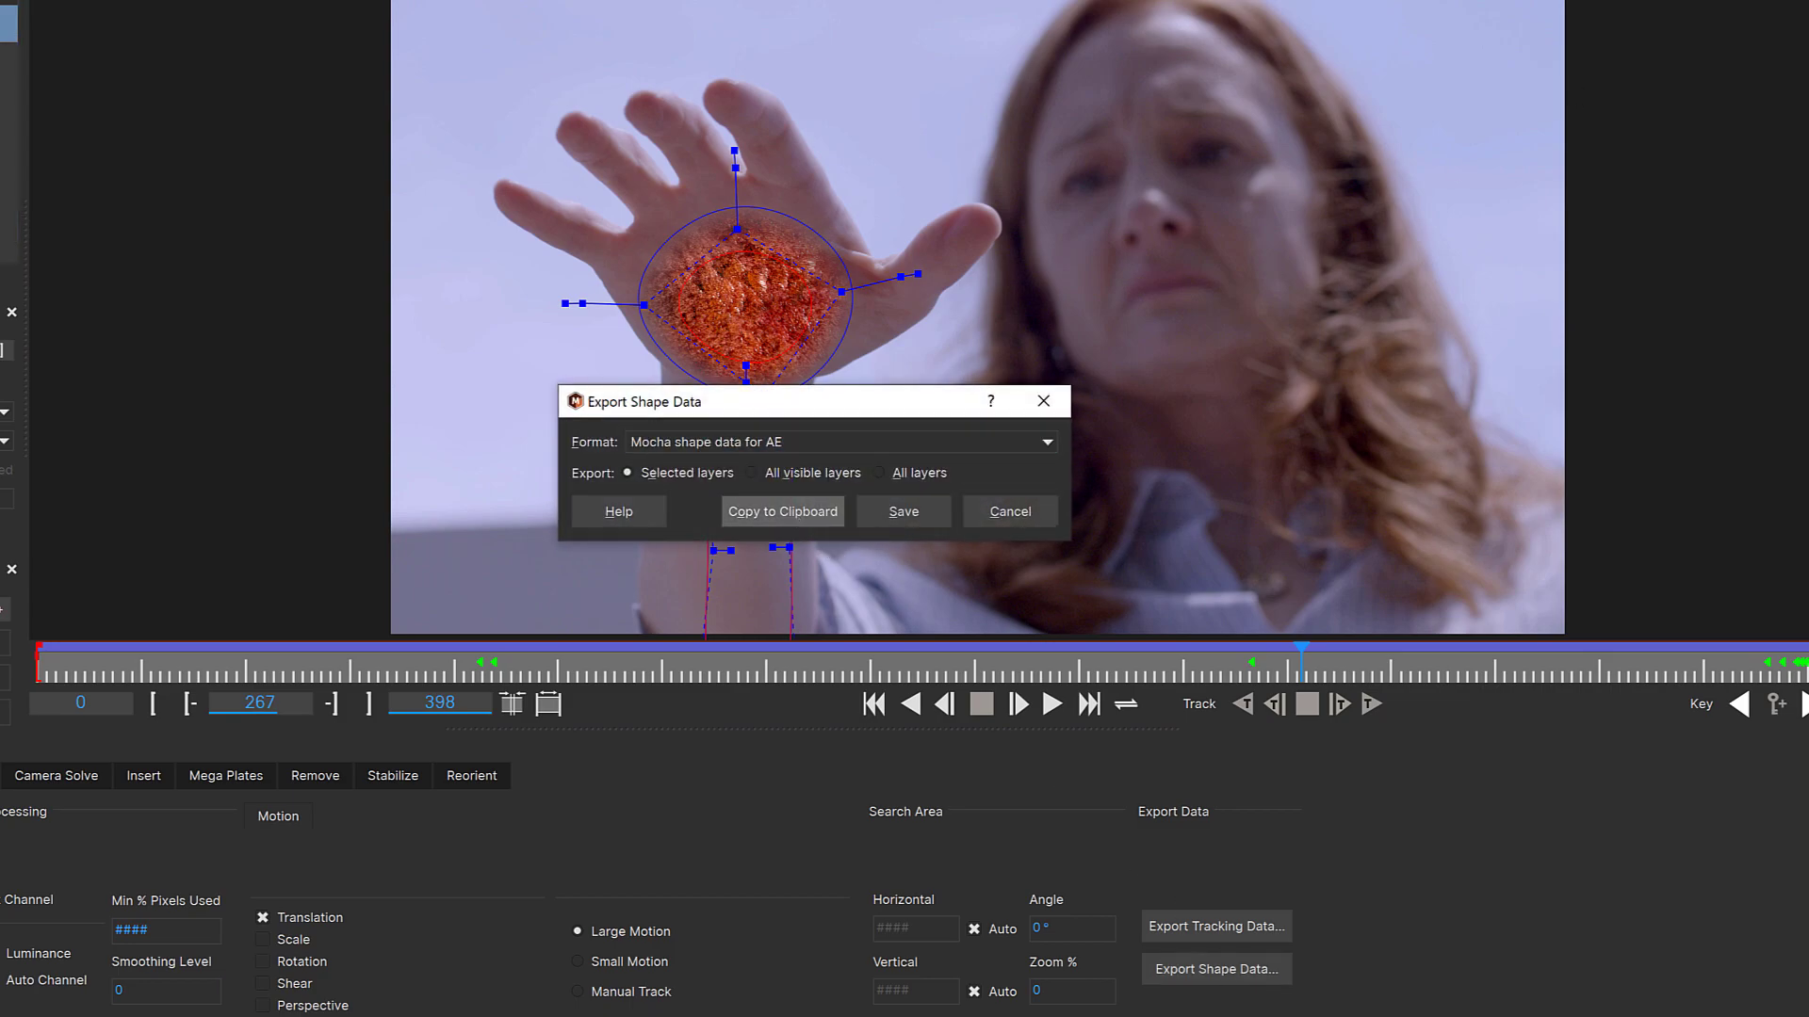
left_click(1278, 271)
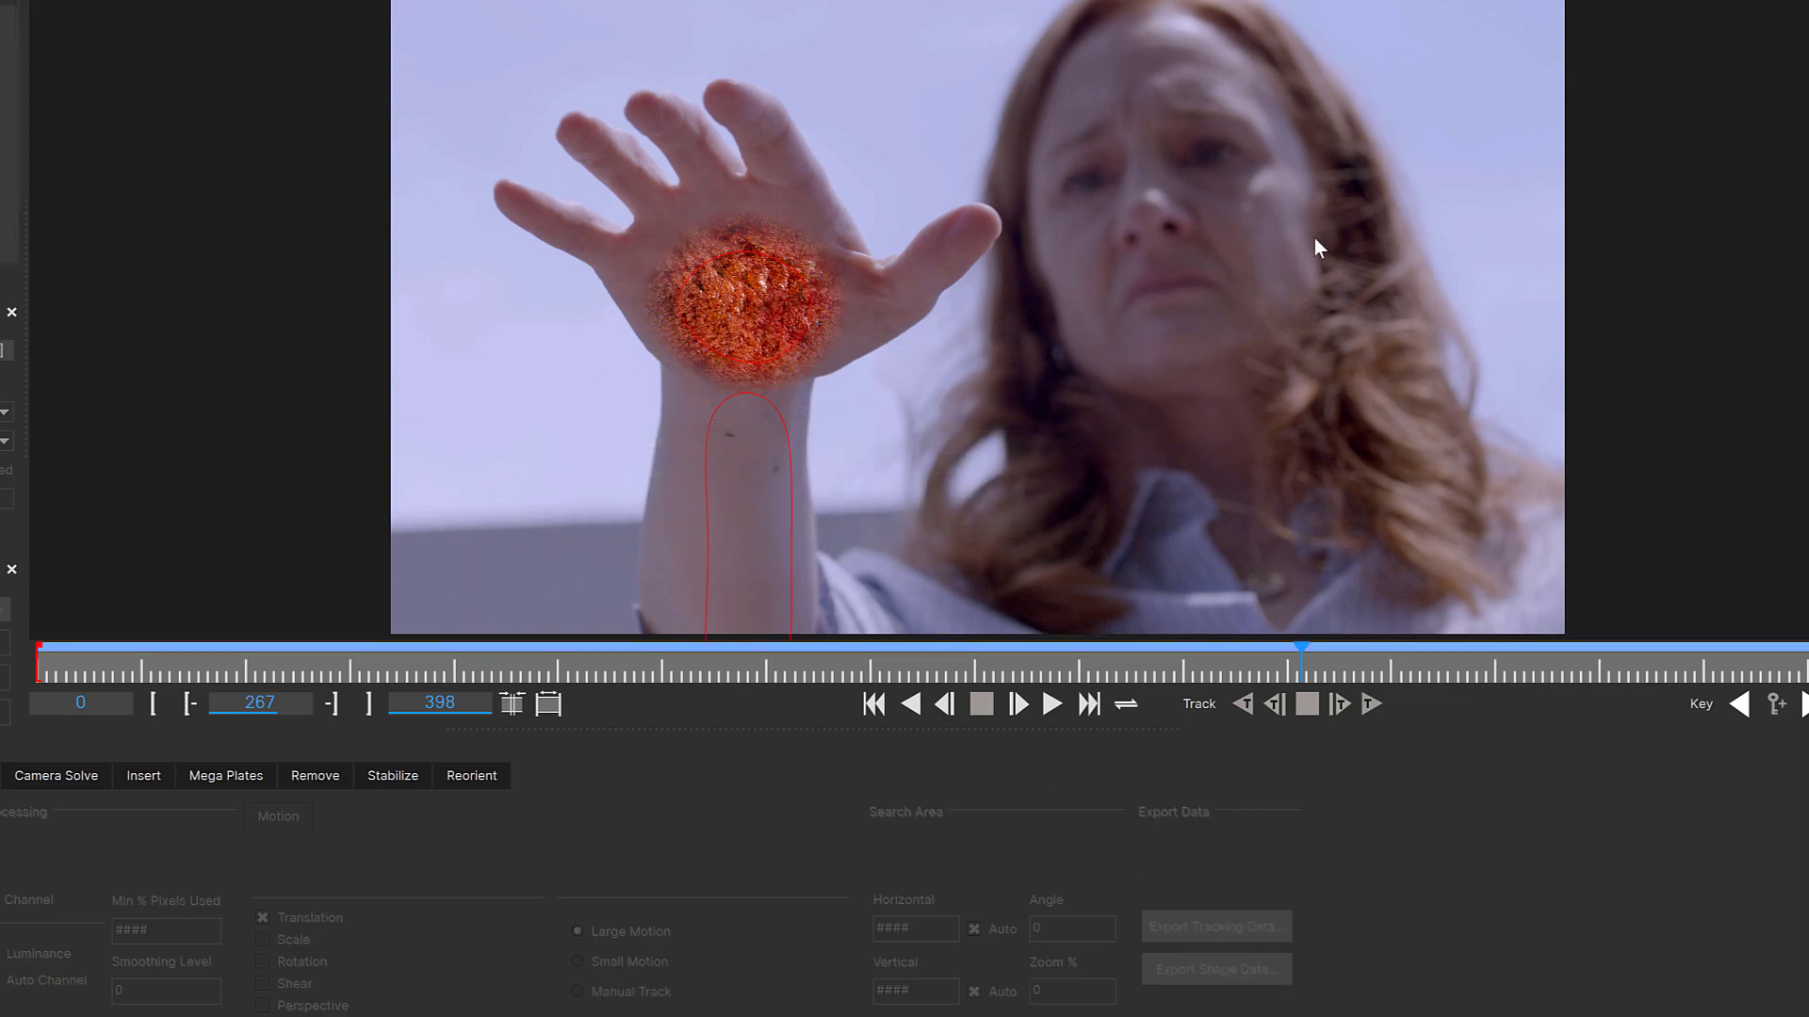
left_click(1785, 11)
left_click(965, 559)
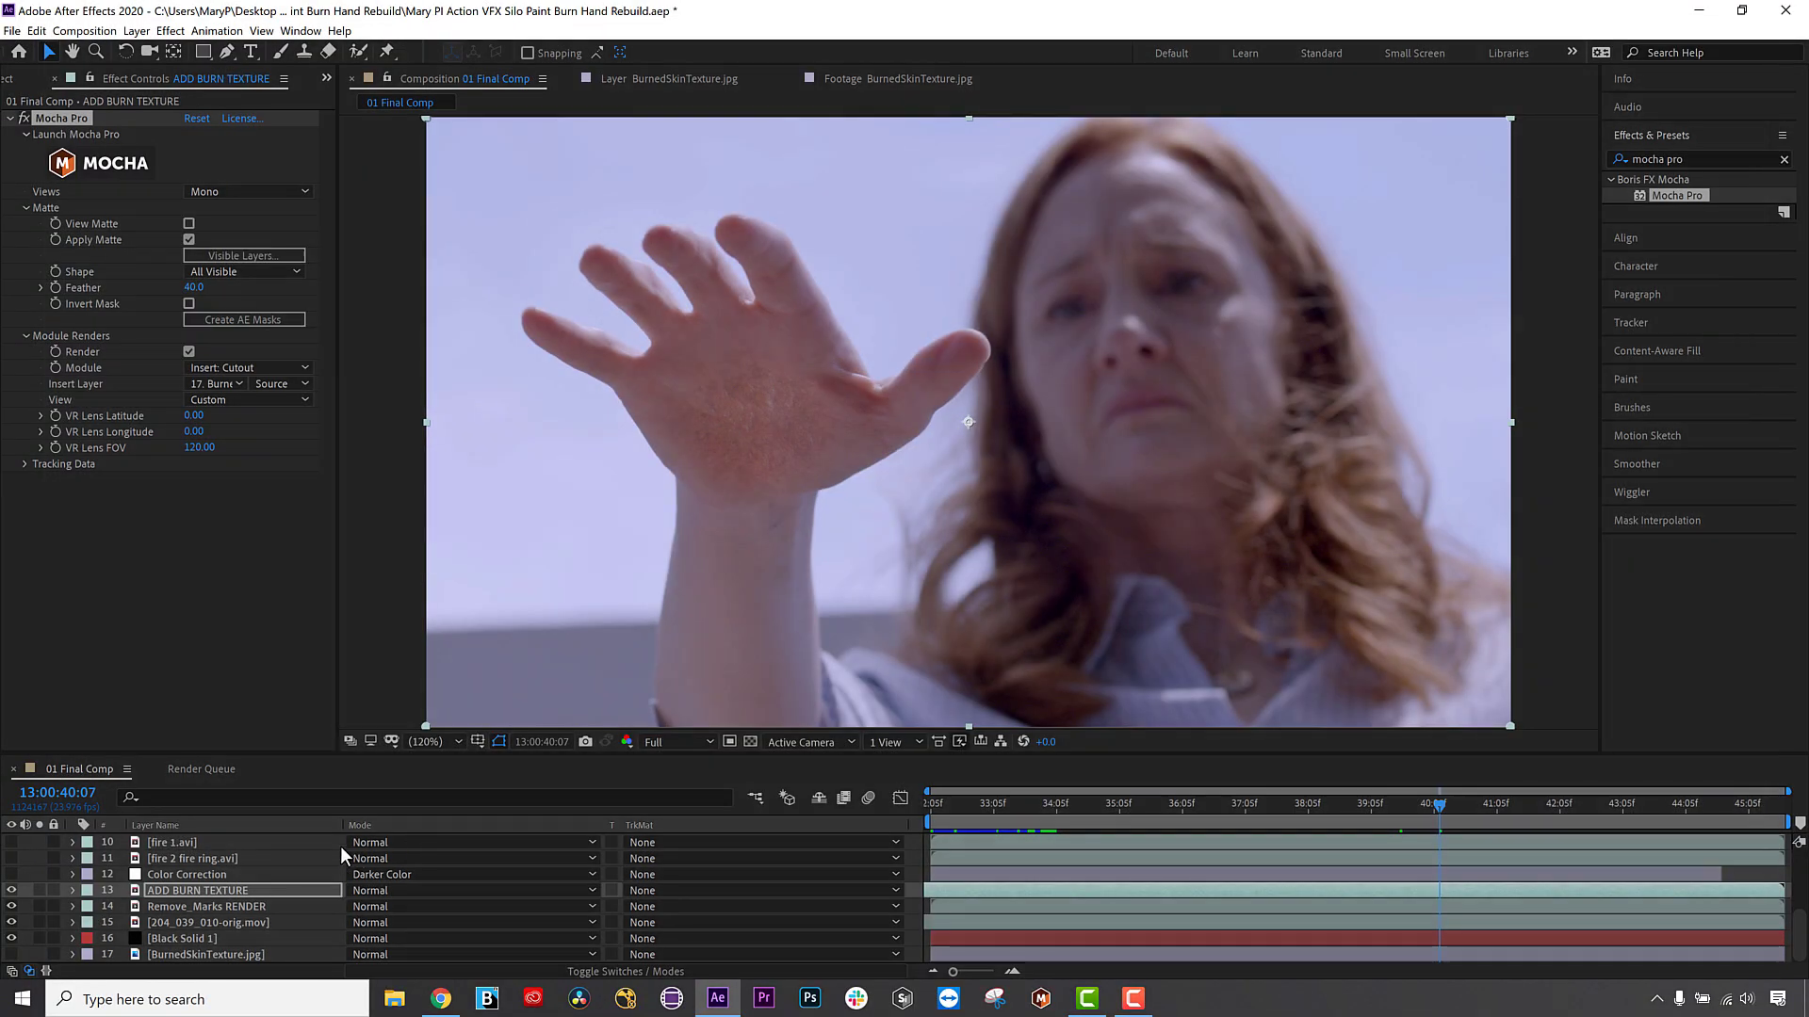
Review the Paste Mocha mask command for the Color Correction layer, and examine the feather and opacity of its palm and wrist masks.
left_click(179, 874)
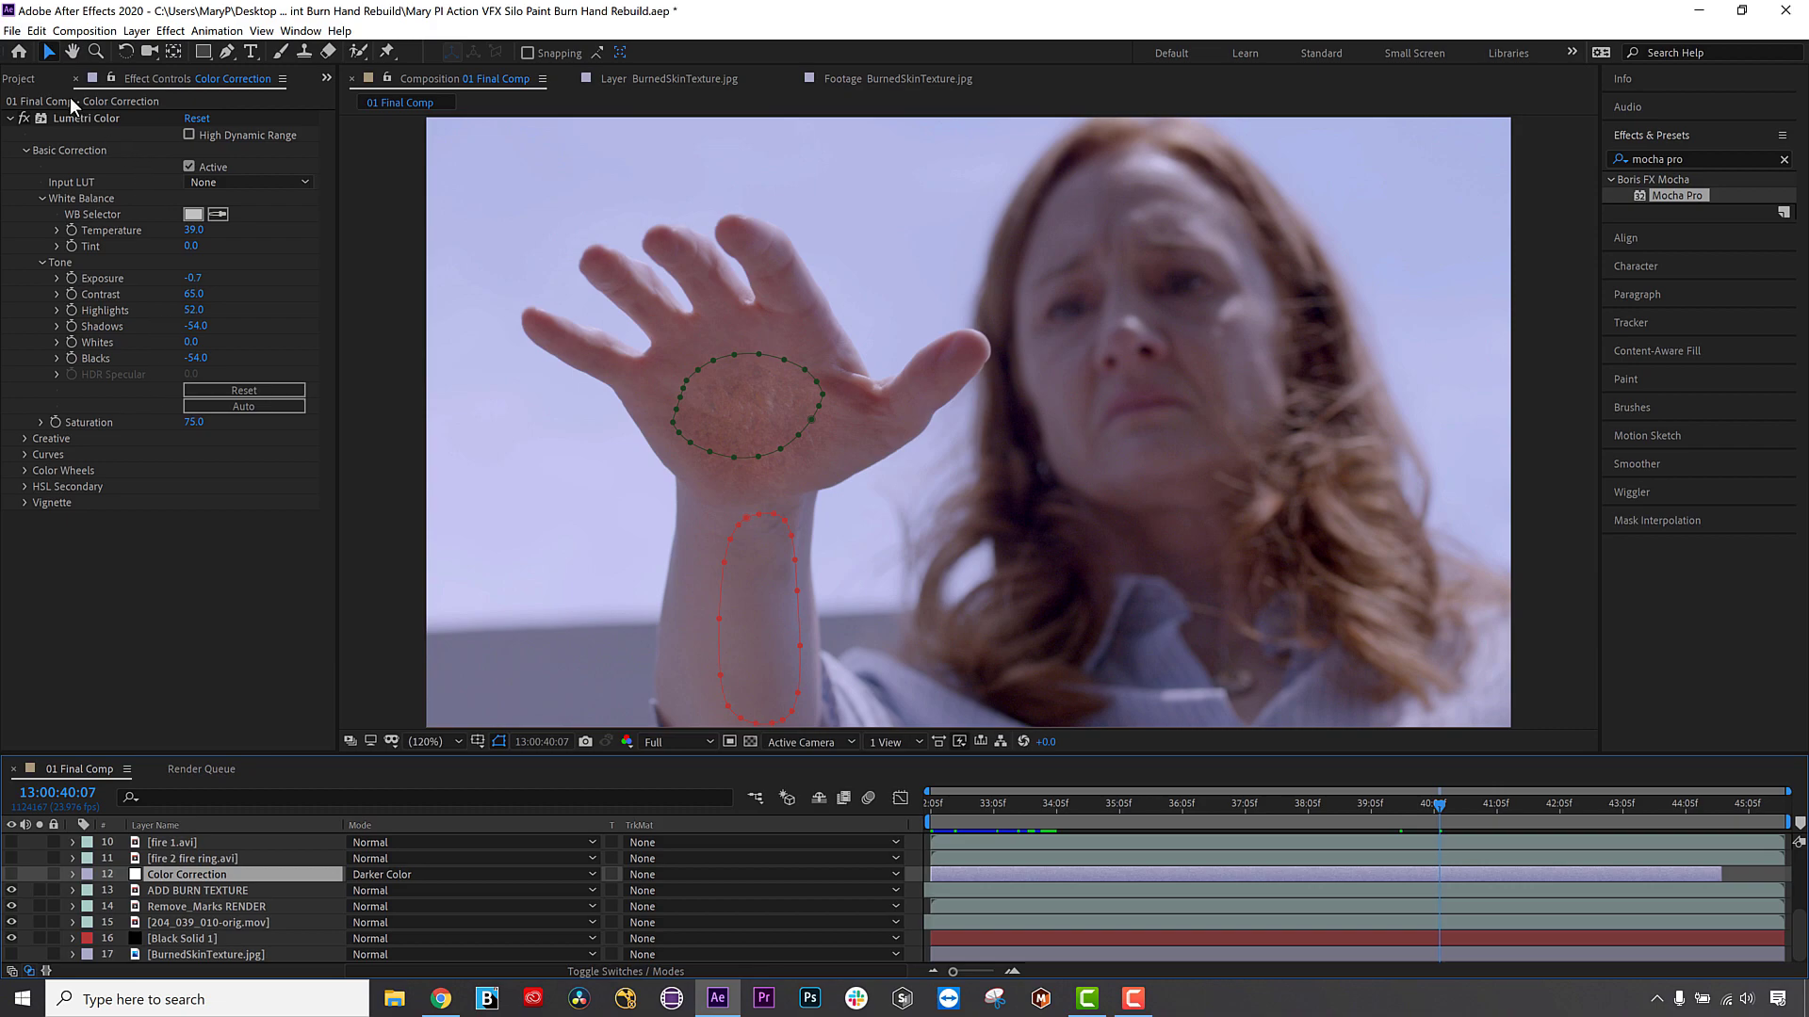
left_click(36, 30)
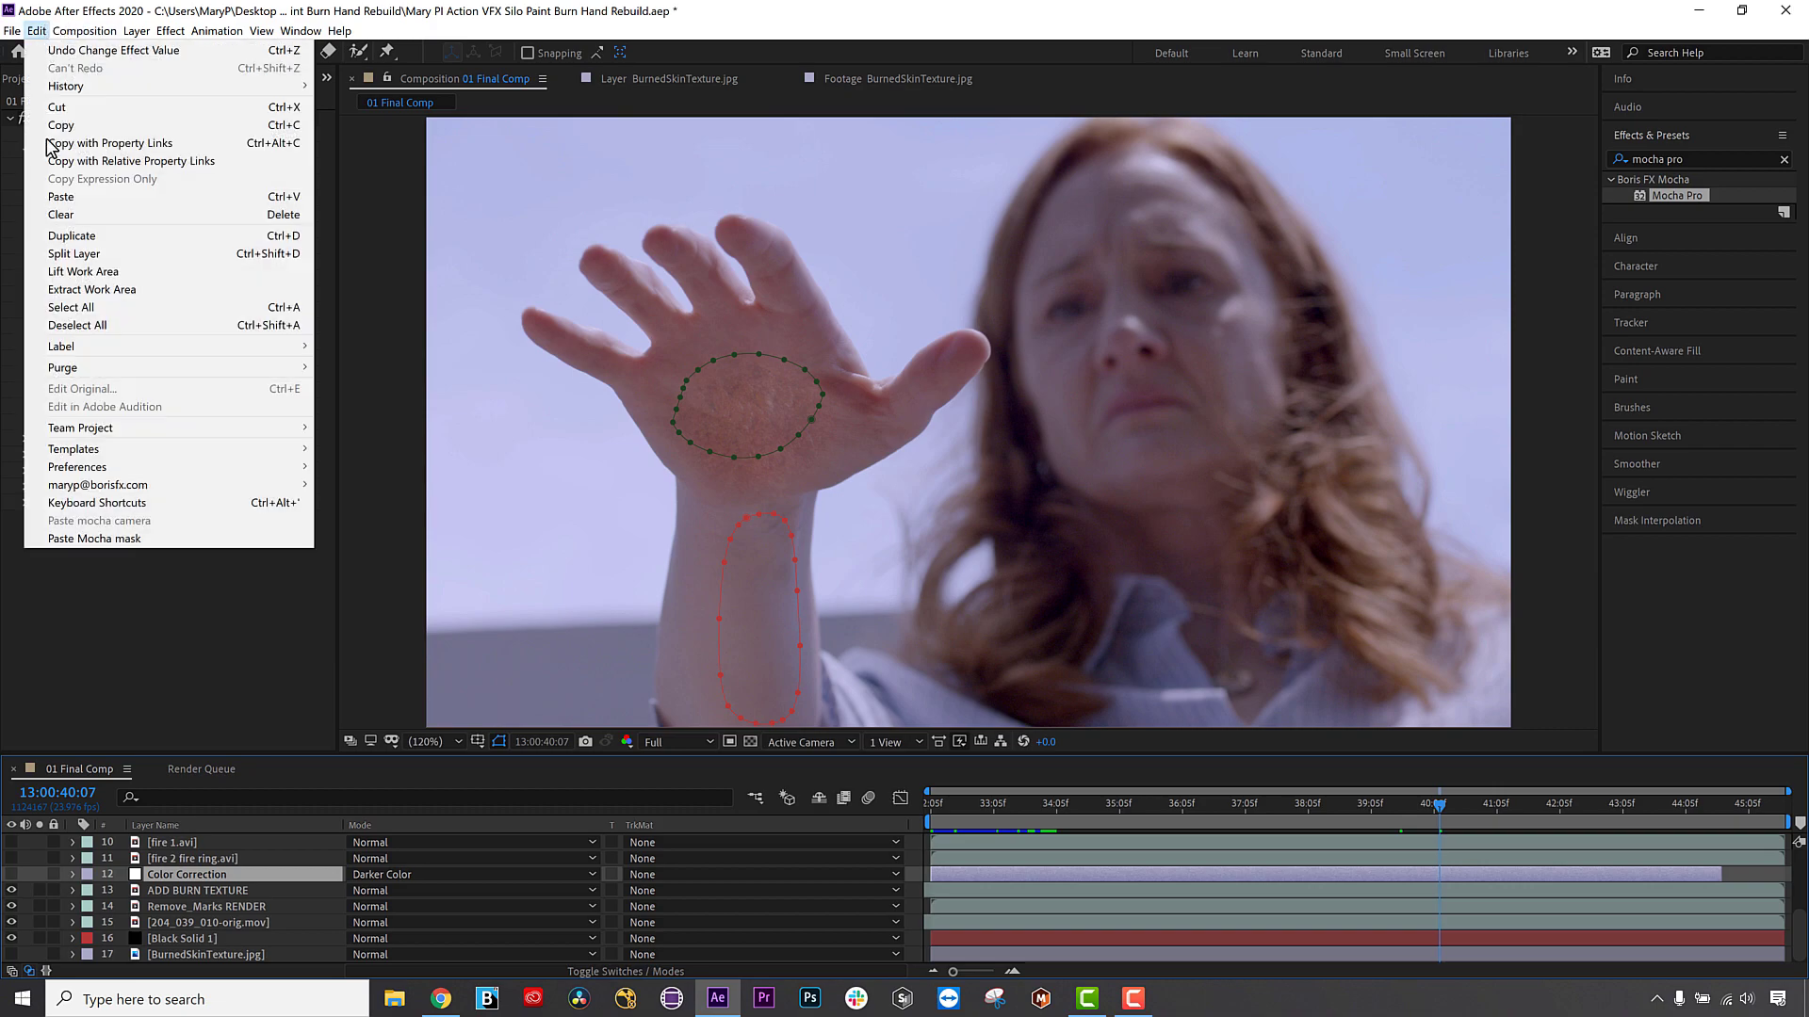
left_click(151, 876)
left_click(73, 874)
left_click(150, 876)
scroll(177, 914, "down", 3)
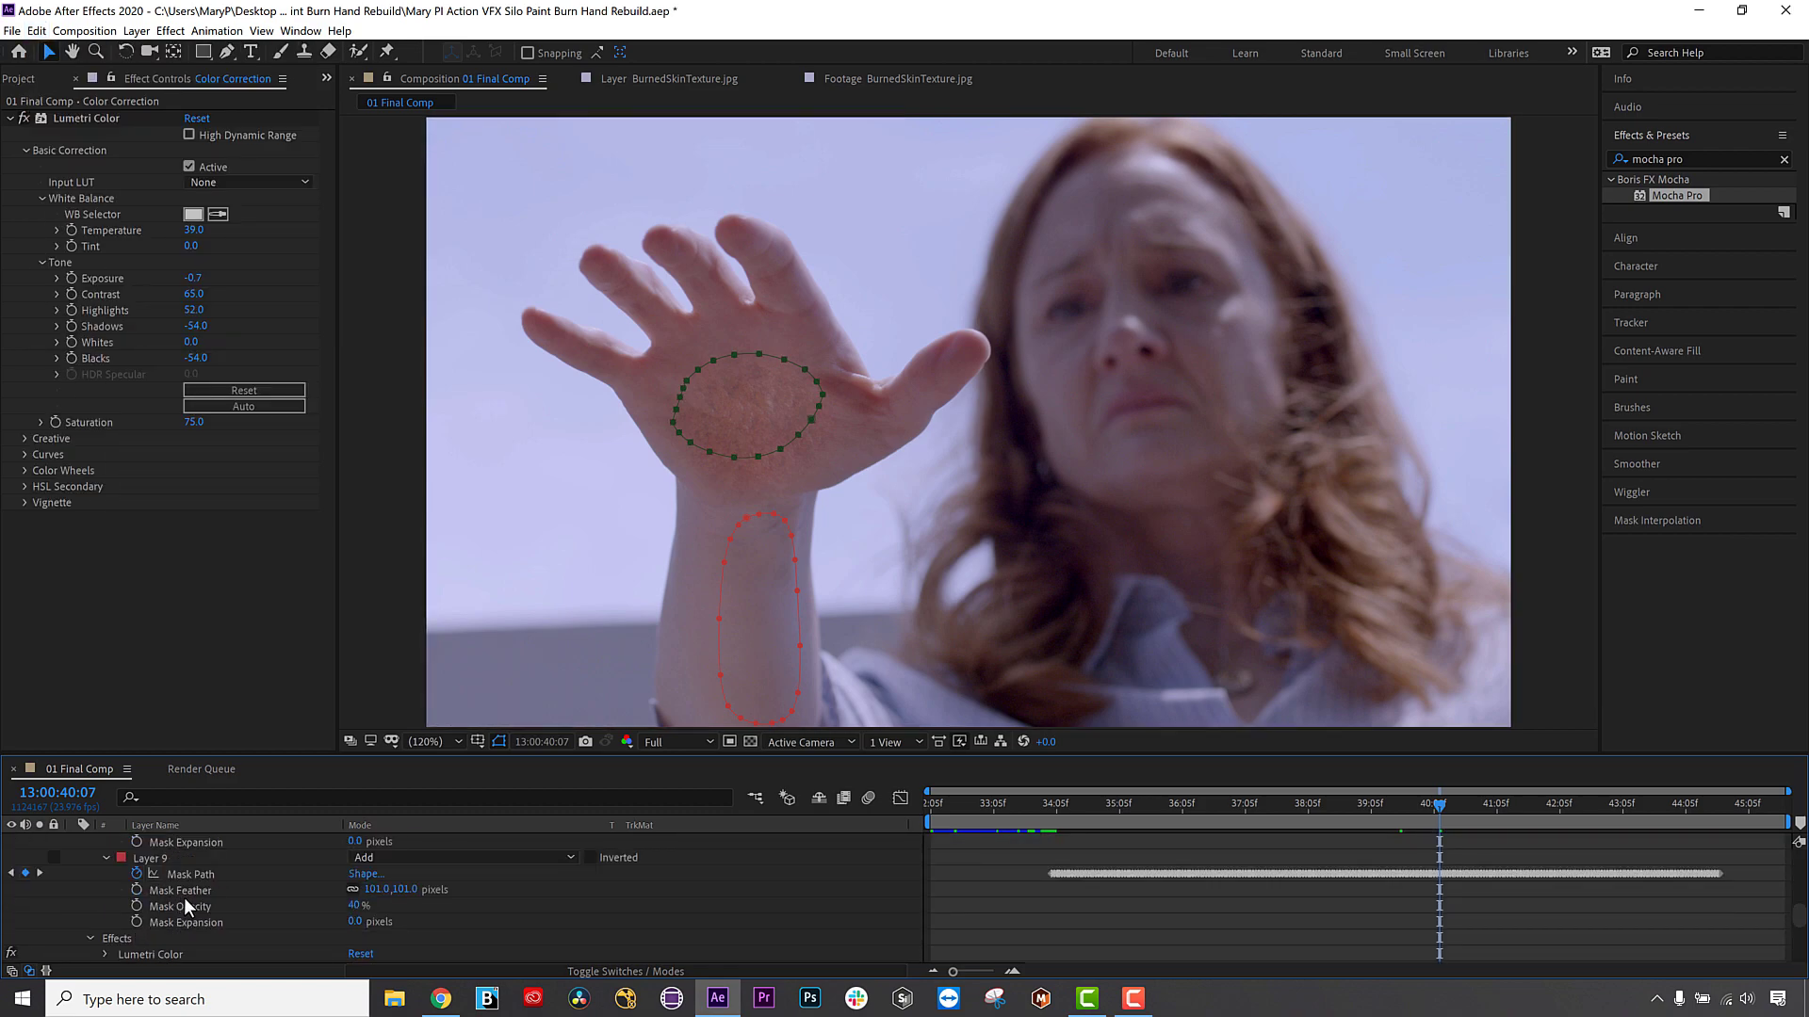
scroll(392, 912, "up", 3)
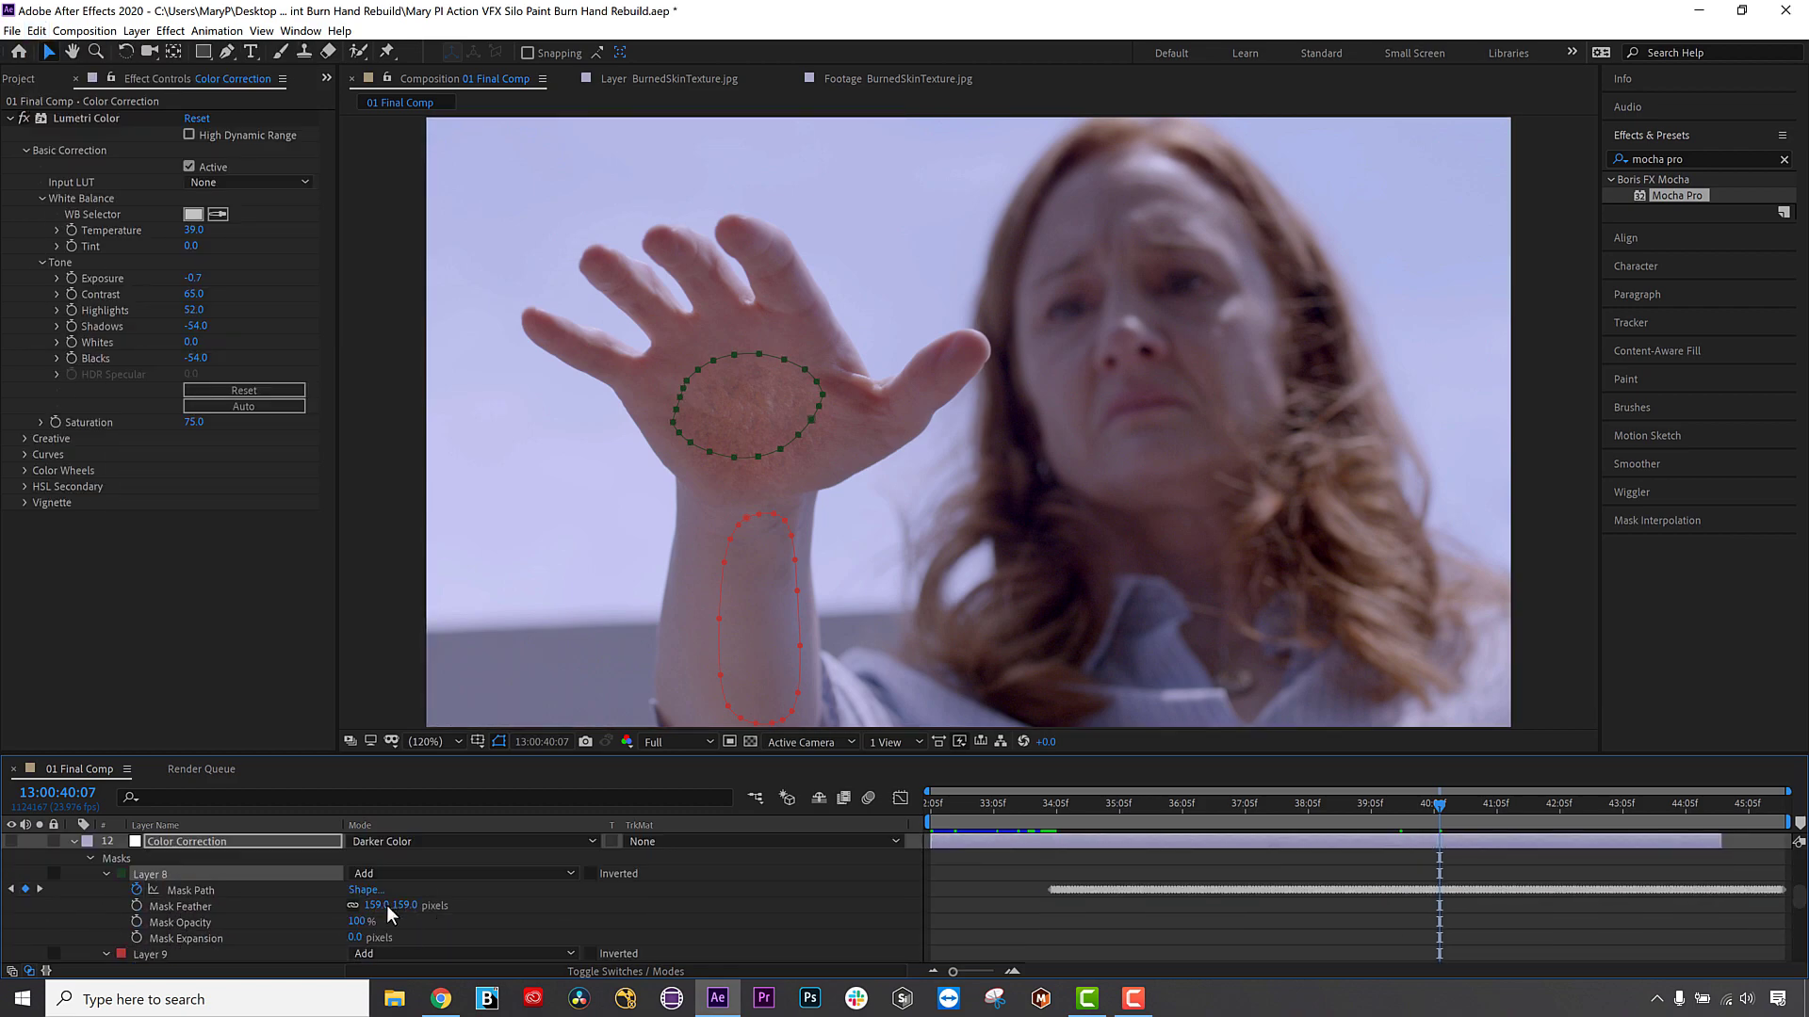
left_click(75, 841)
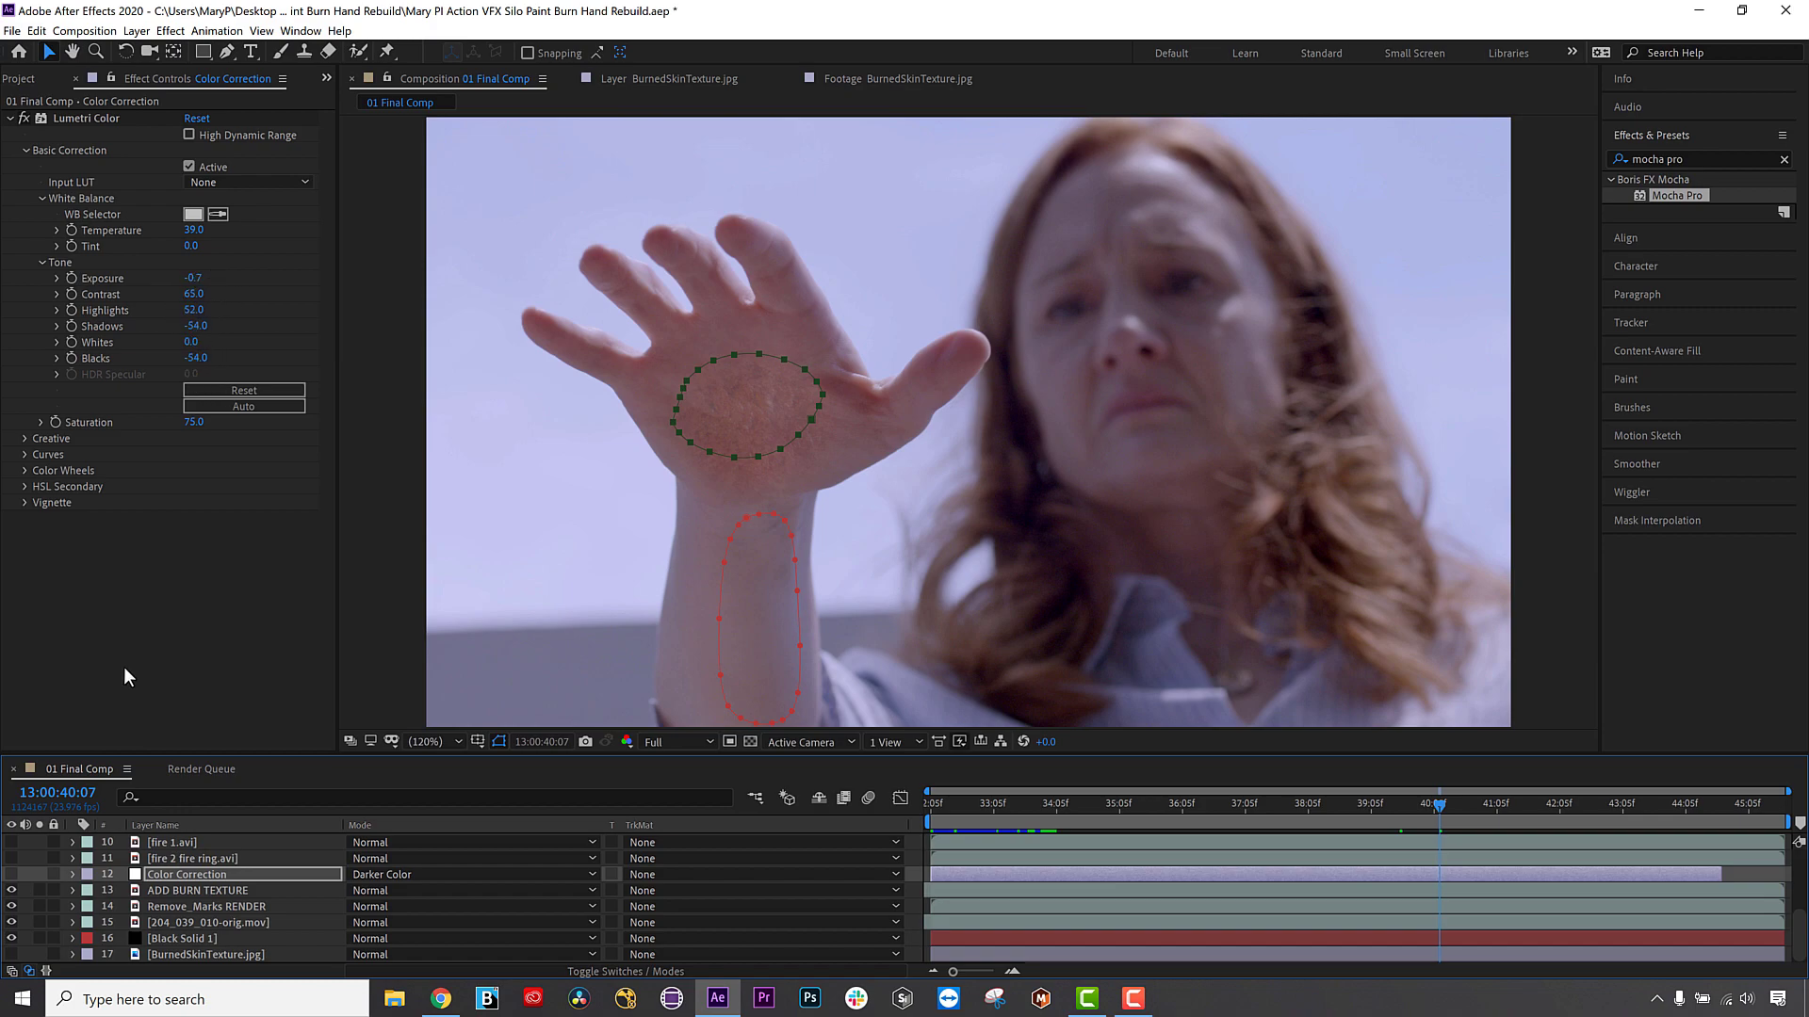
Examine the Color Correction layer's opacity animation, moving to its last keyframe at about 13:00:43:03.
left_click(76, 872)
scroll(128, 889, "down", 5)
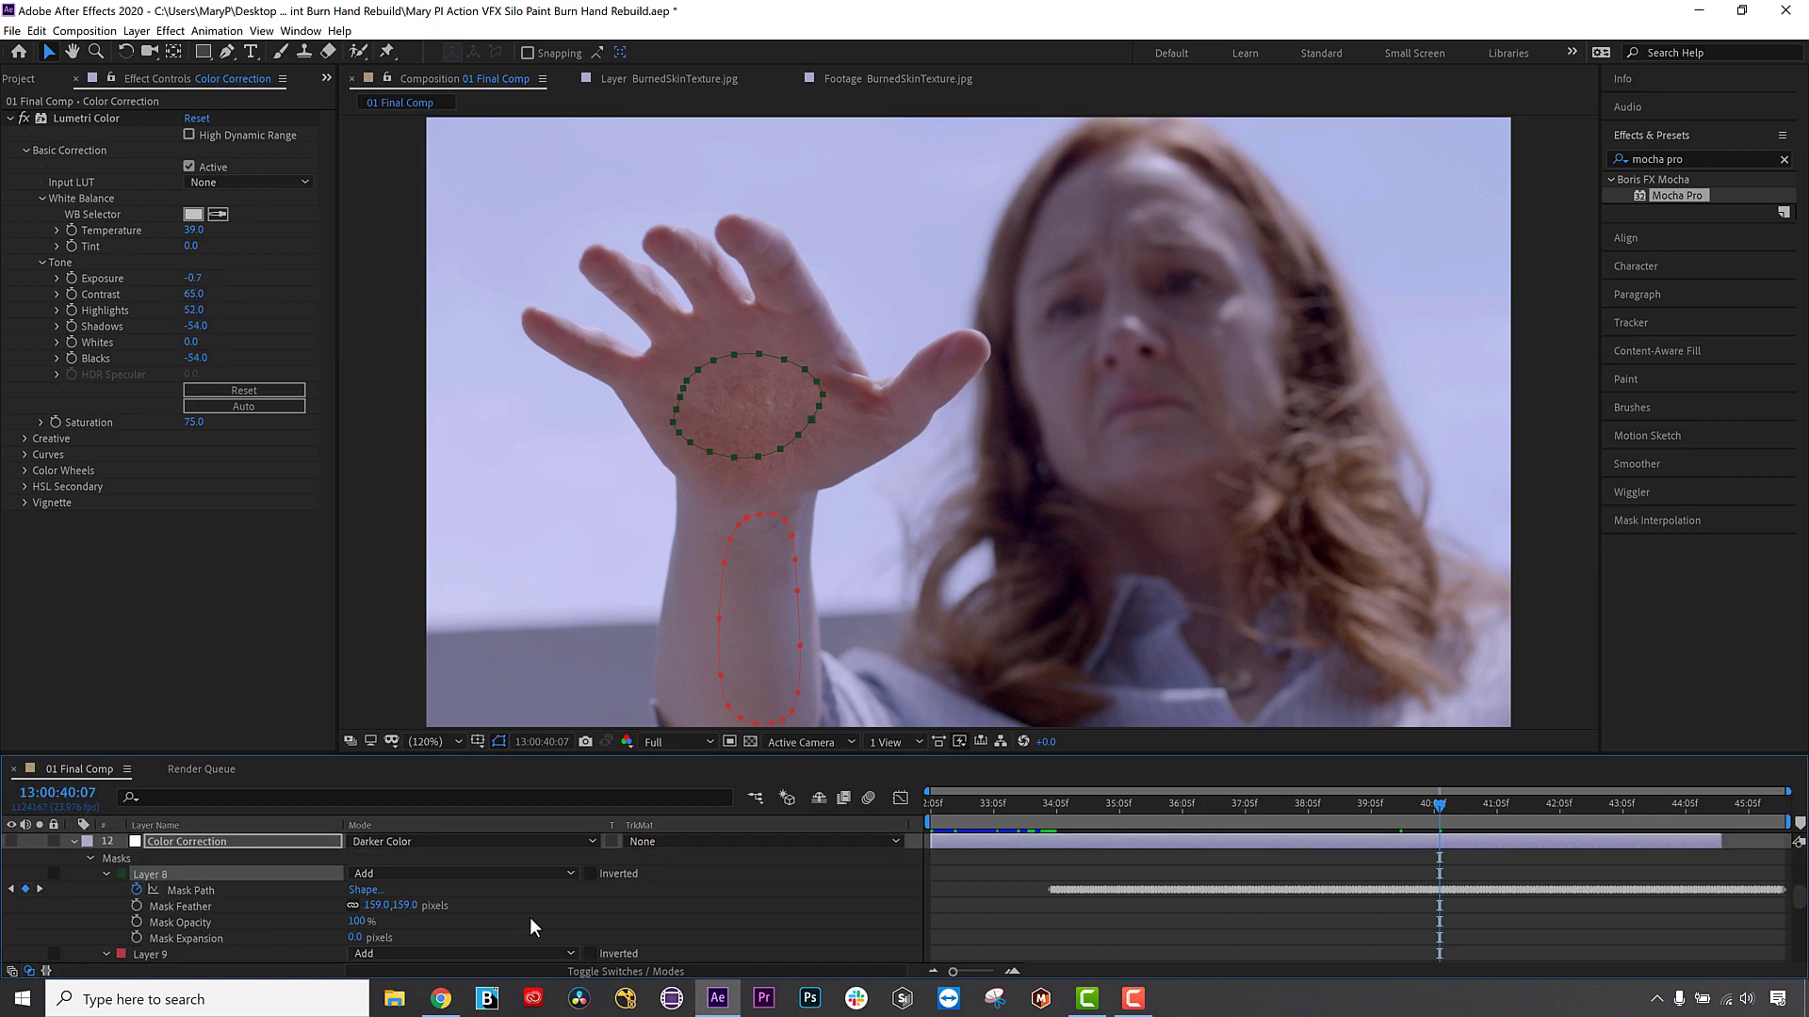
scroll(739, 900, "down", 3)
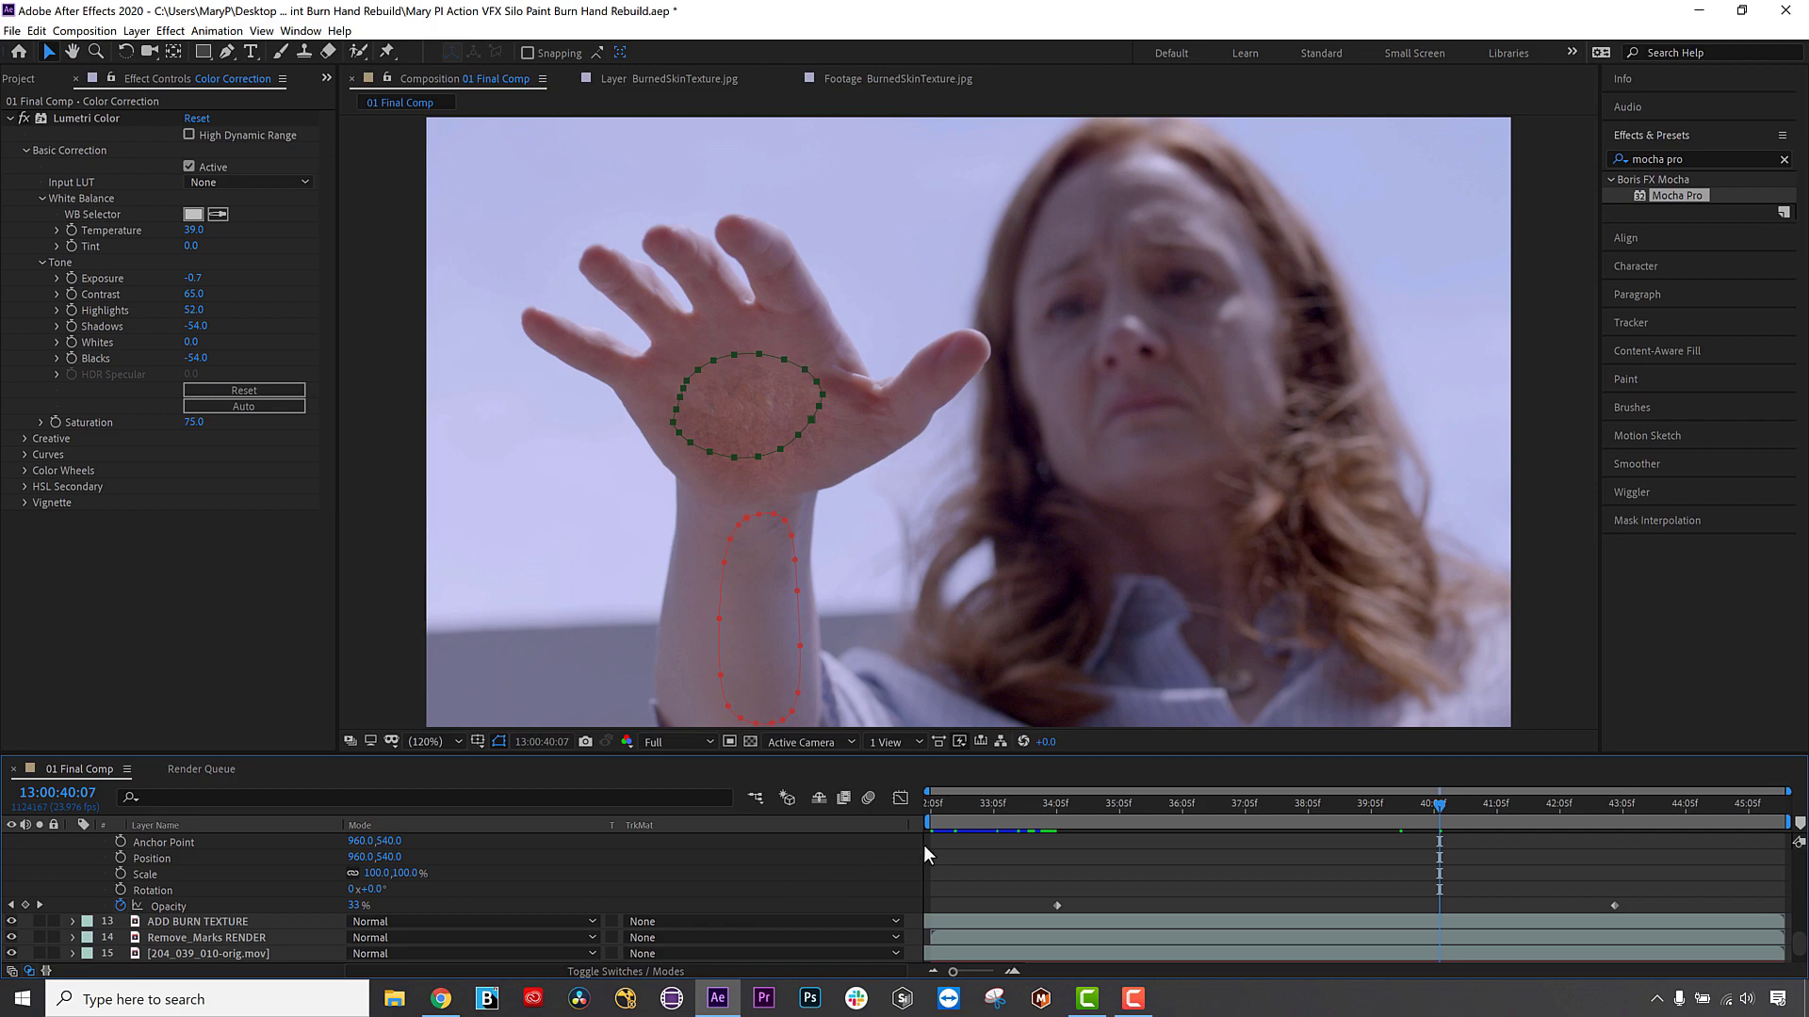
left_click_drag(1082, 810, 1616, 844)
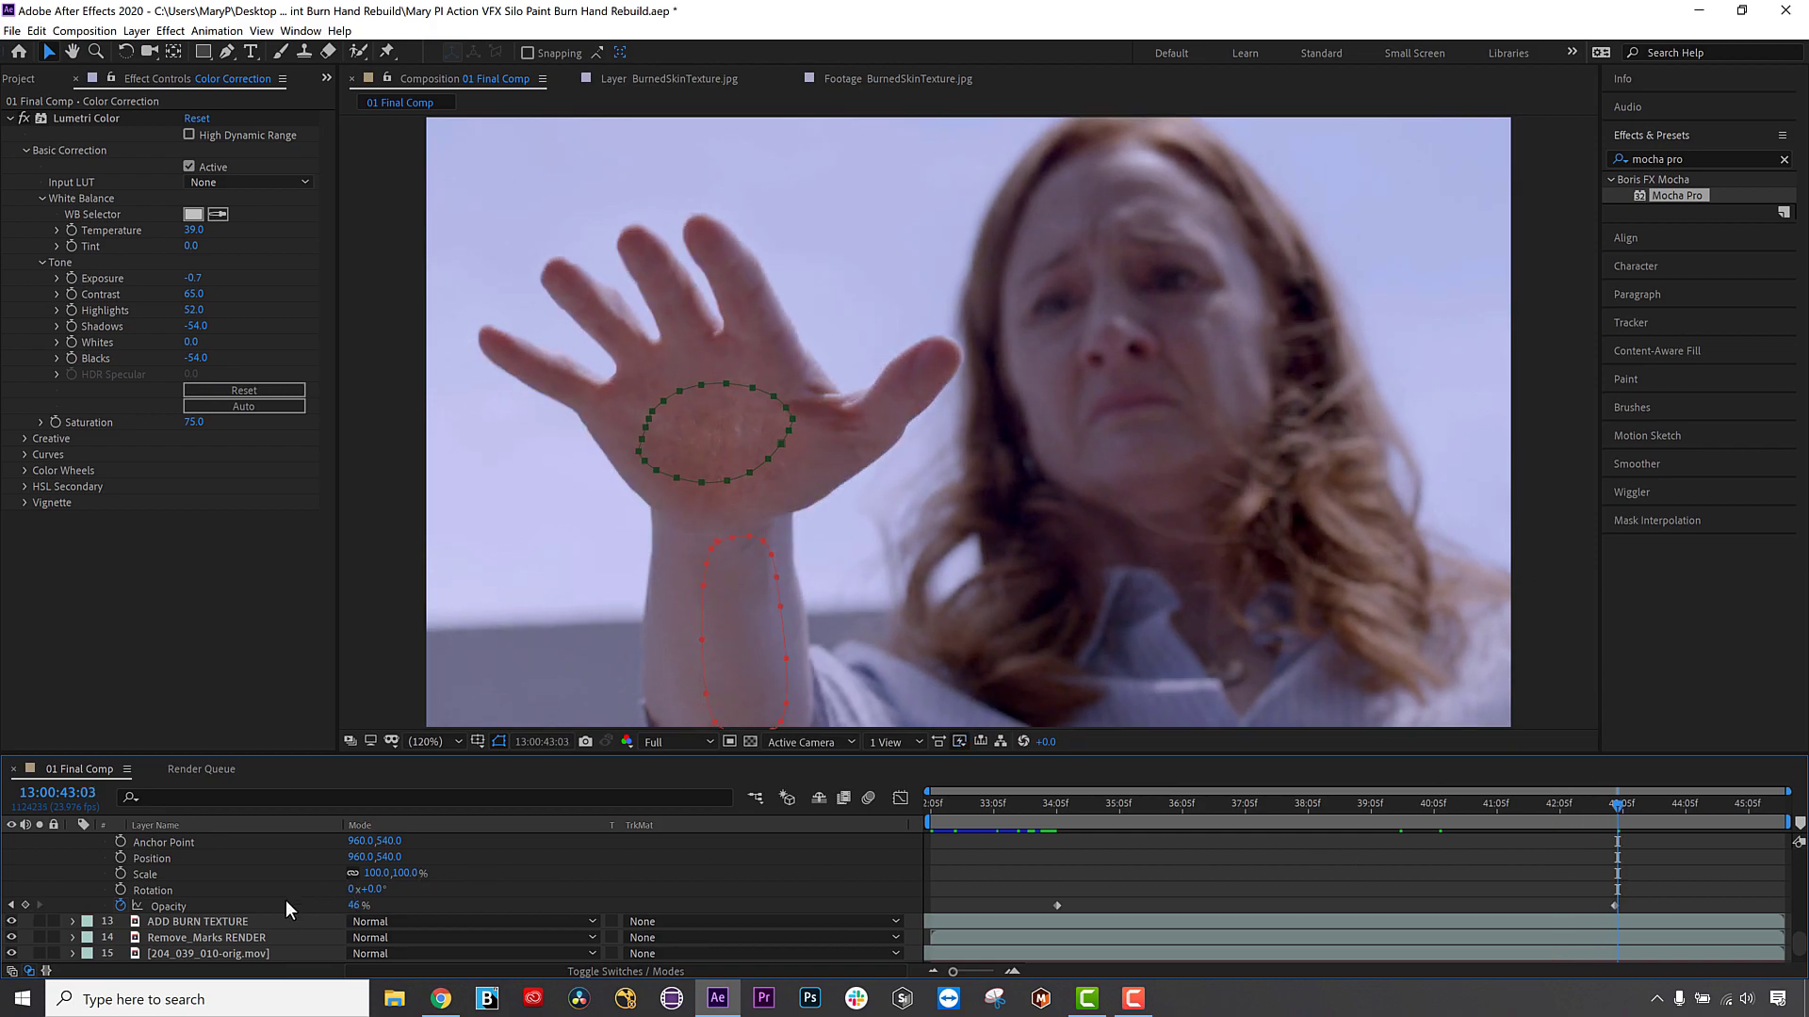
left_click(229, 905)
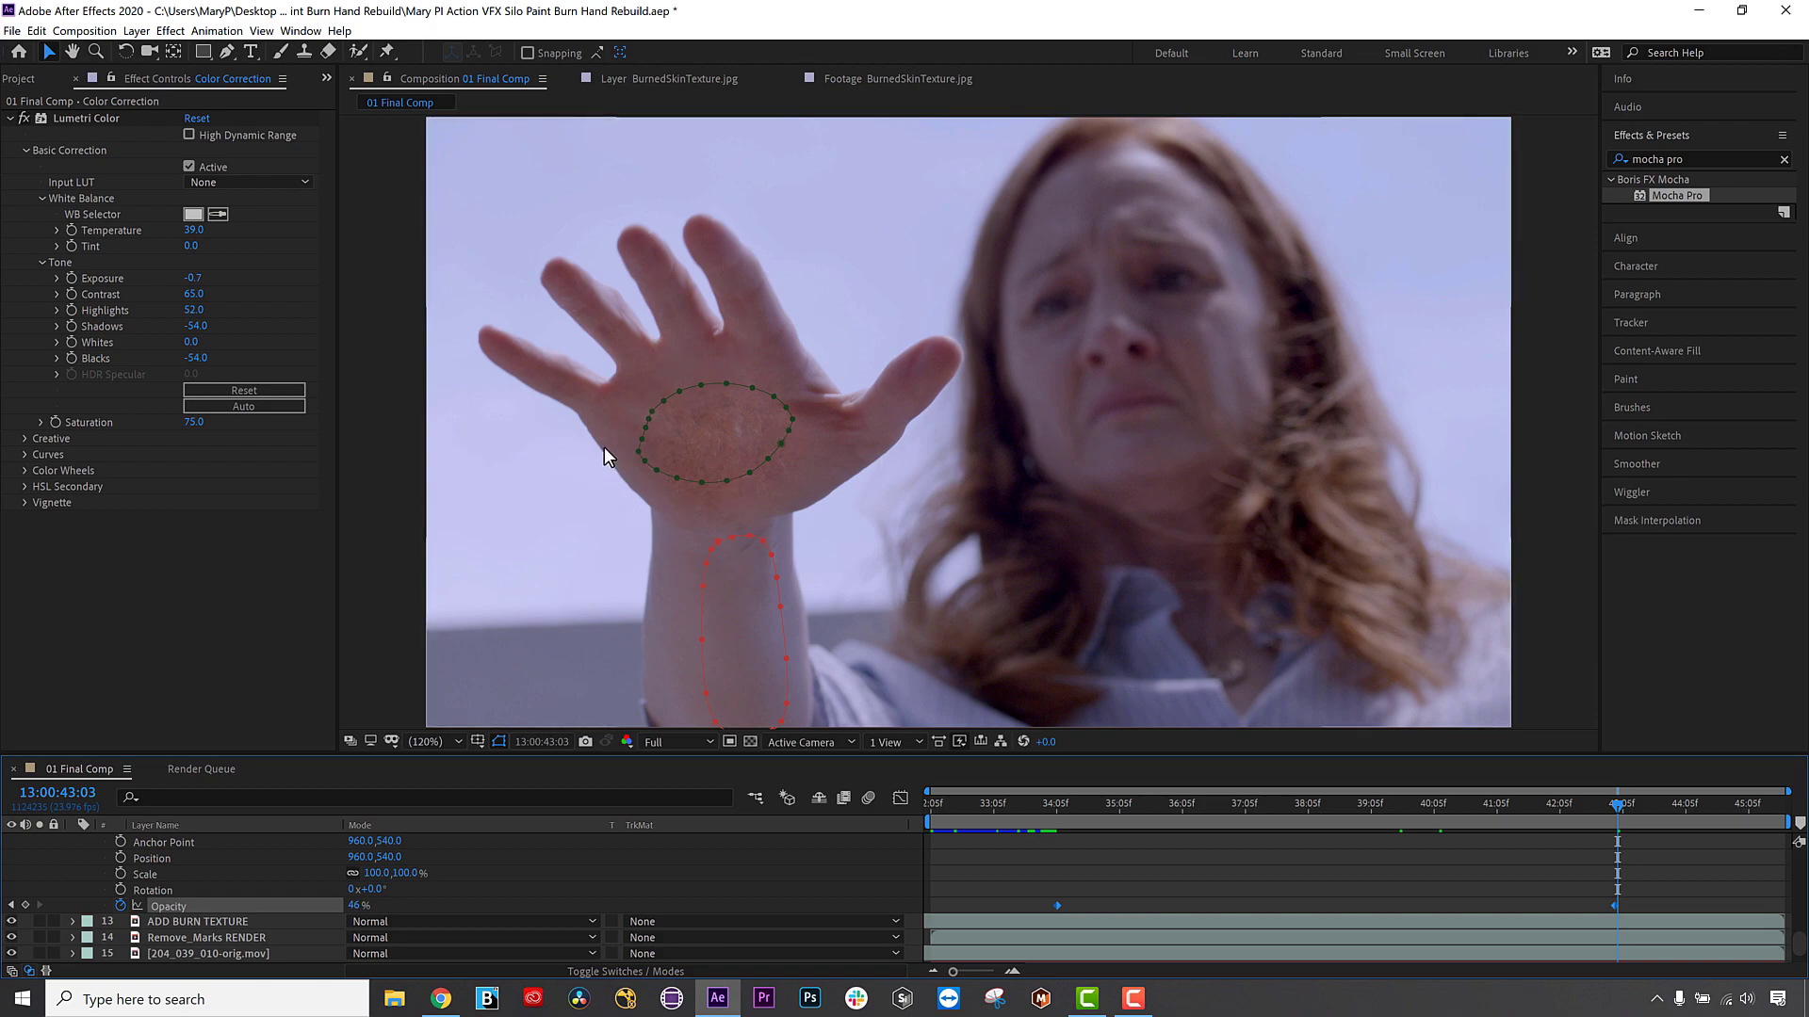
Make the Color Correction layer visible, and select the fire 2 fire ring.avi layer.
scroll(147, 887, "up", 5)
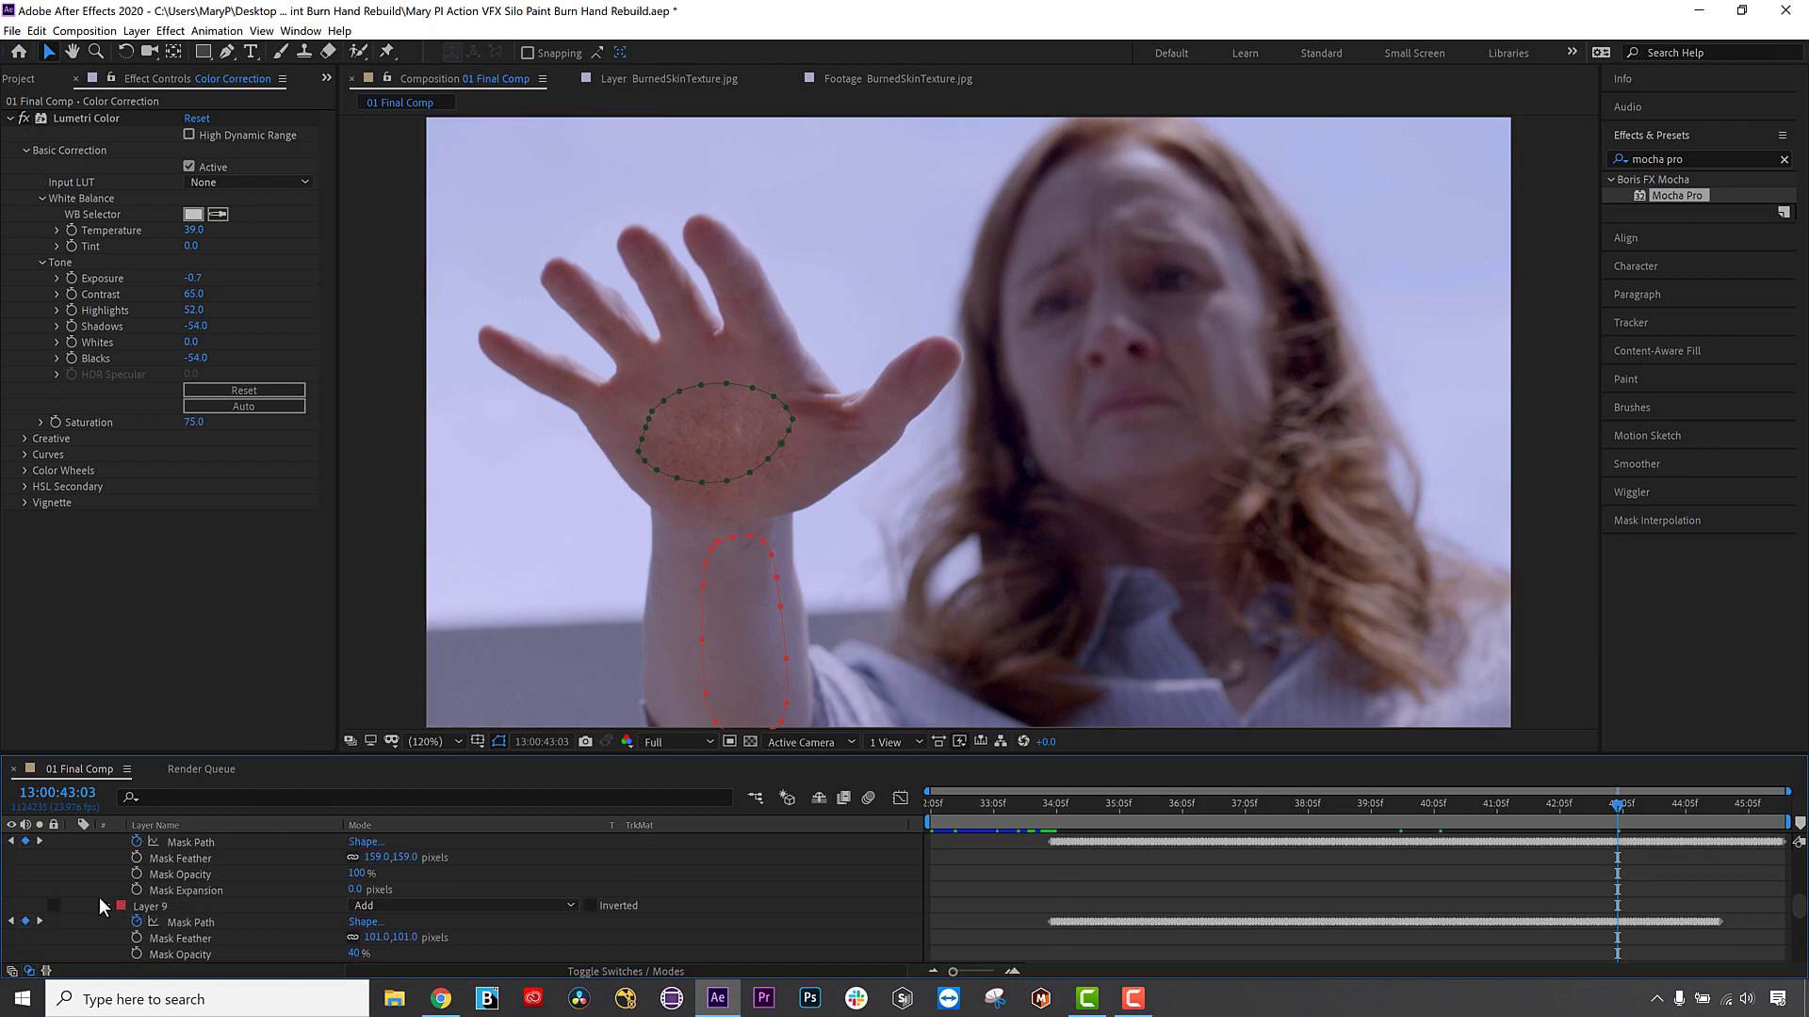
scroll(101, 904, "up", 3)
left_click(13, 936)
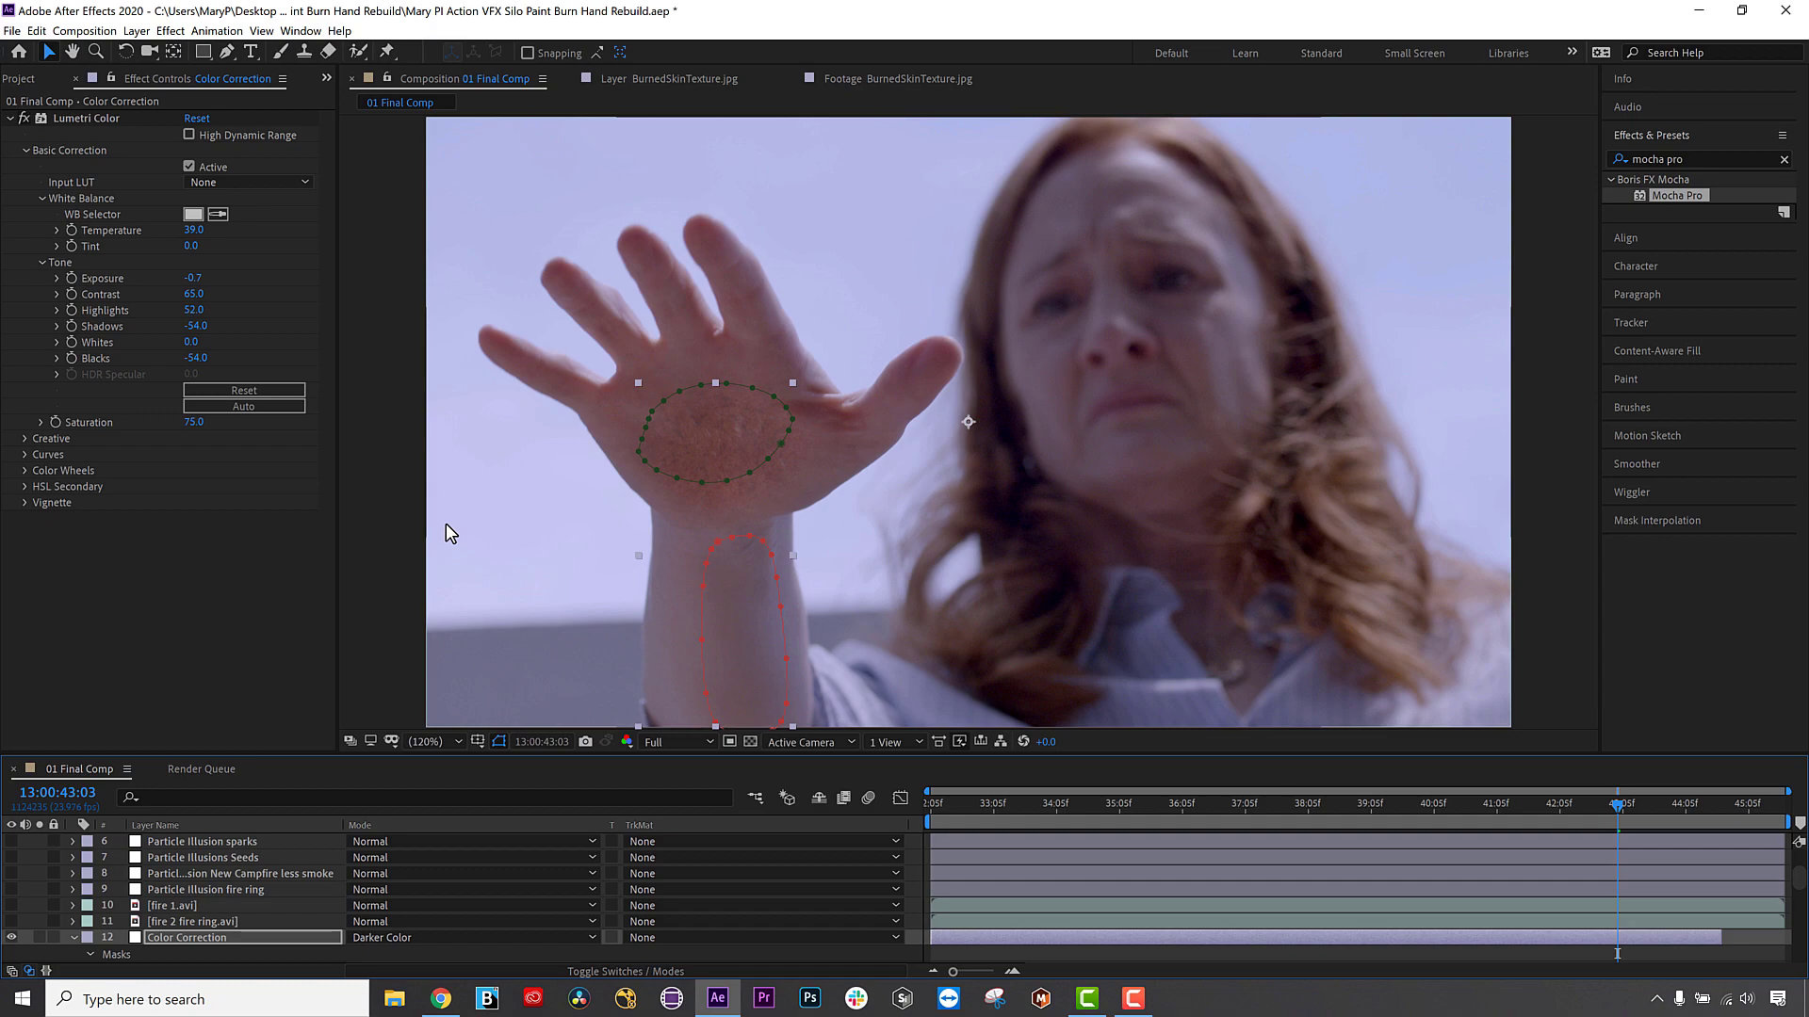
left_click(212, 920)
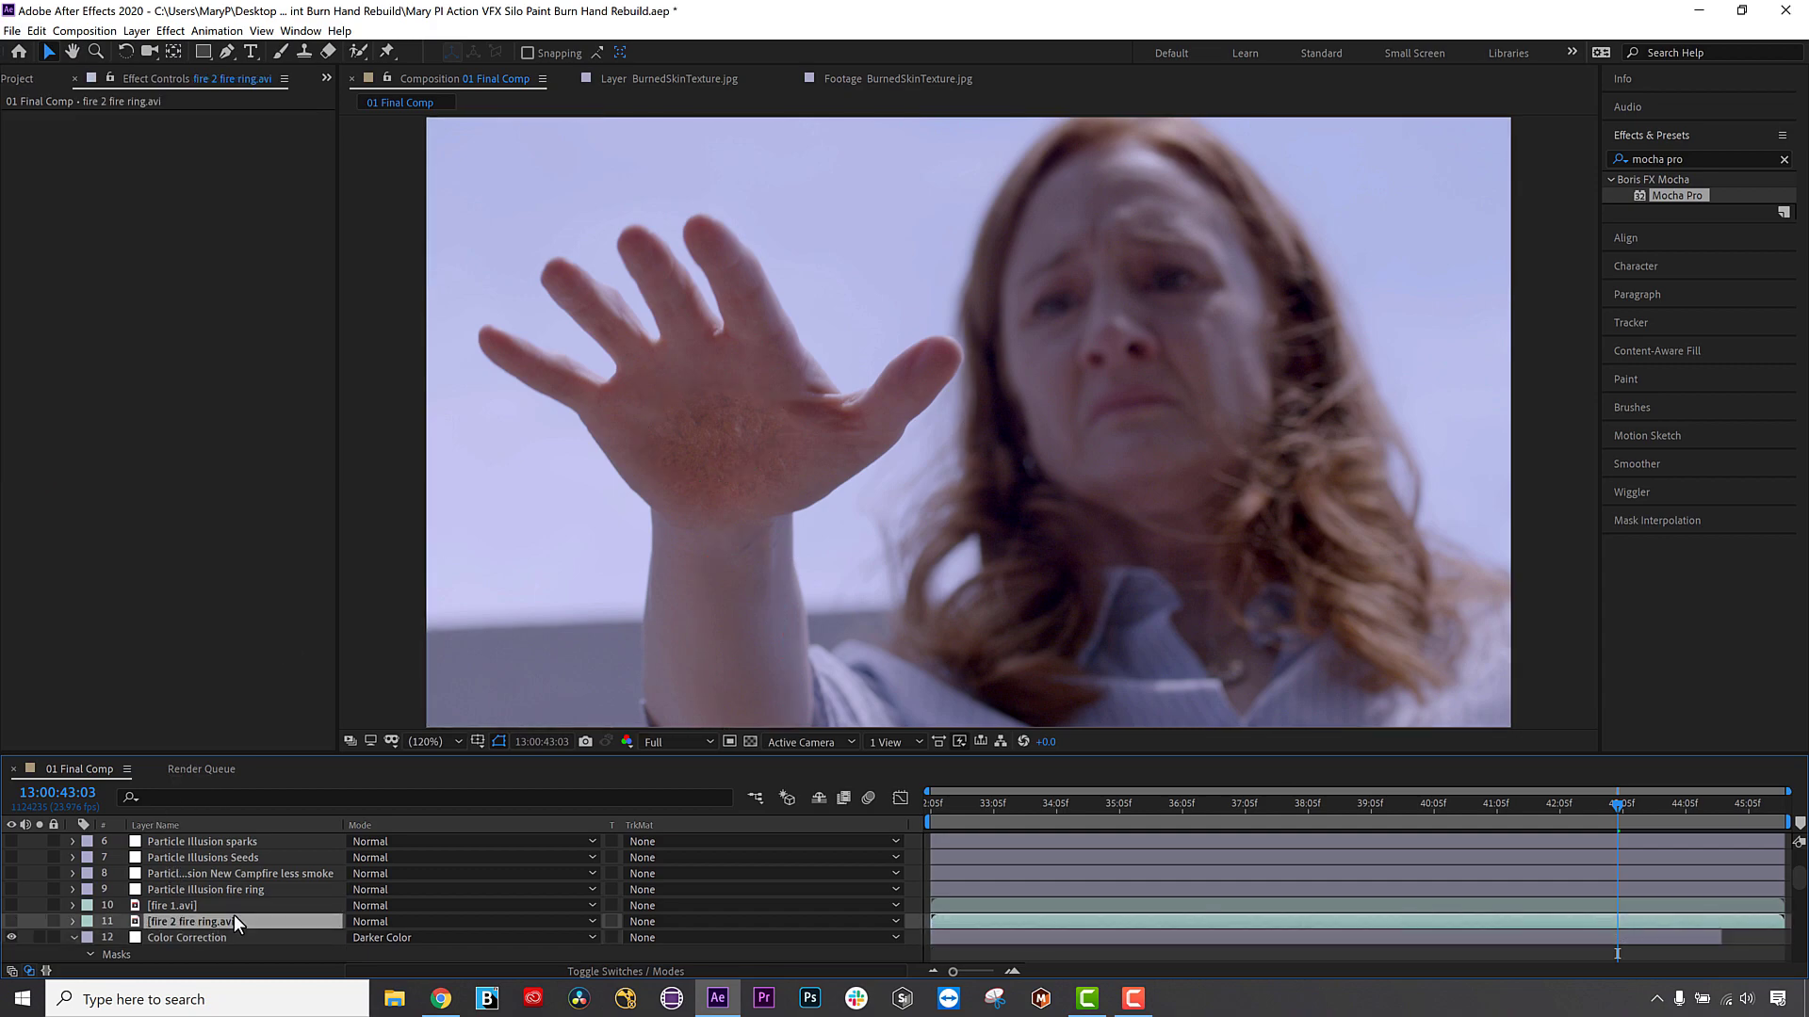
Preview the fire 2 fire ring.avi element from the composition's start, and preview the fire 1.avi element as a second flame option.
left_click(11, 920)
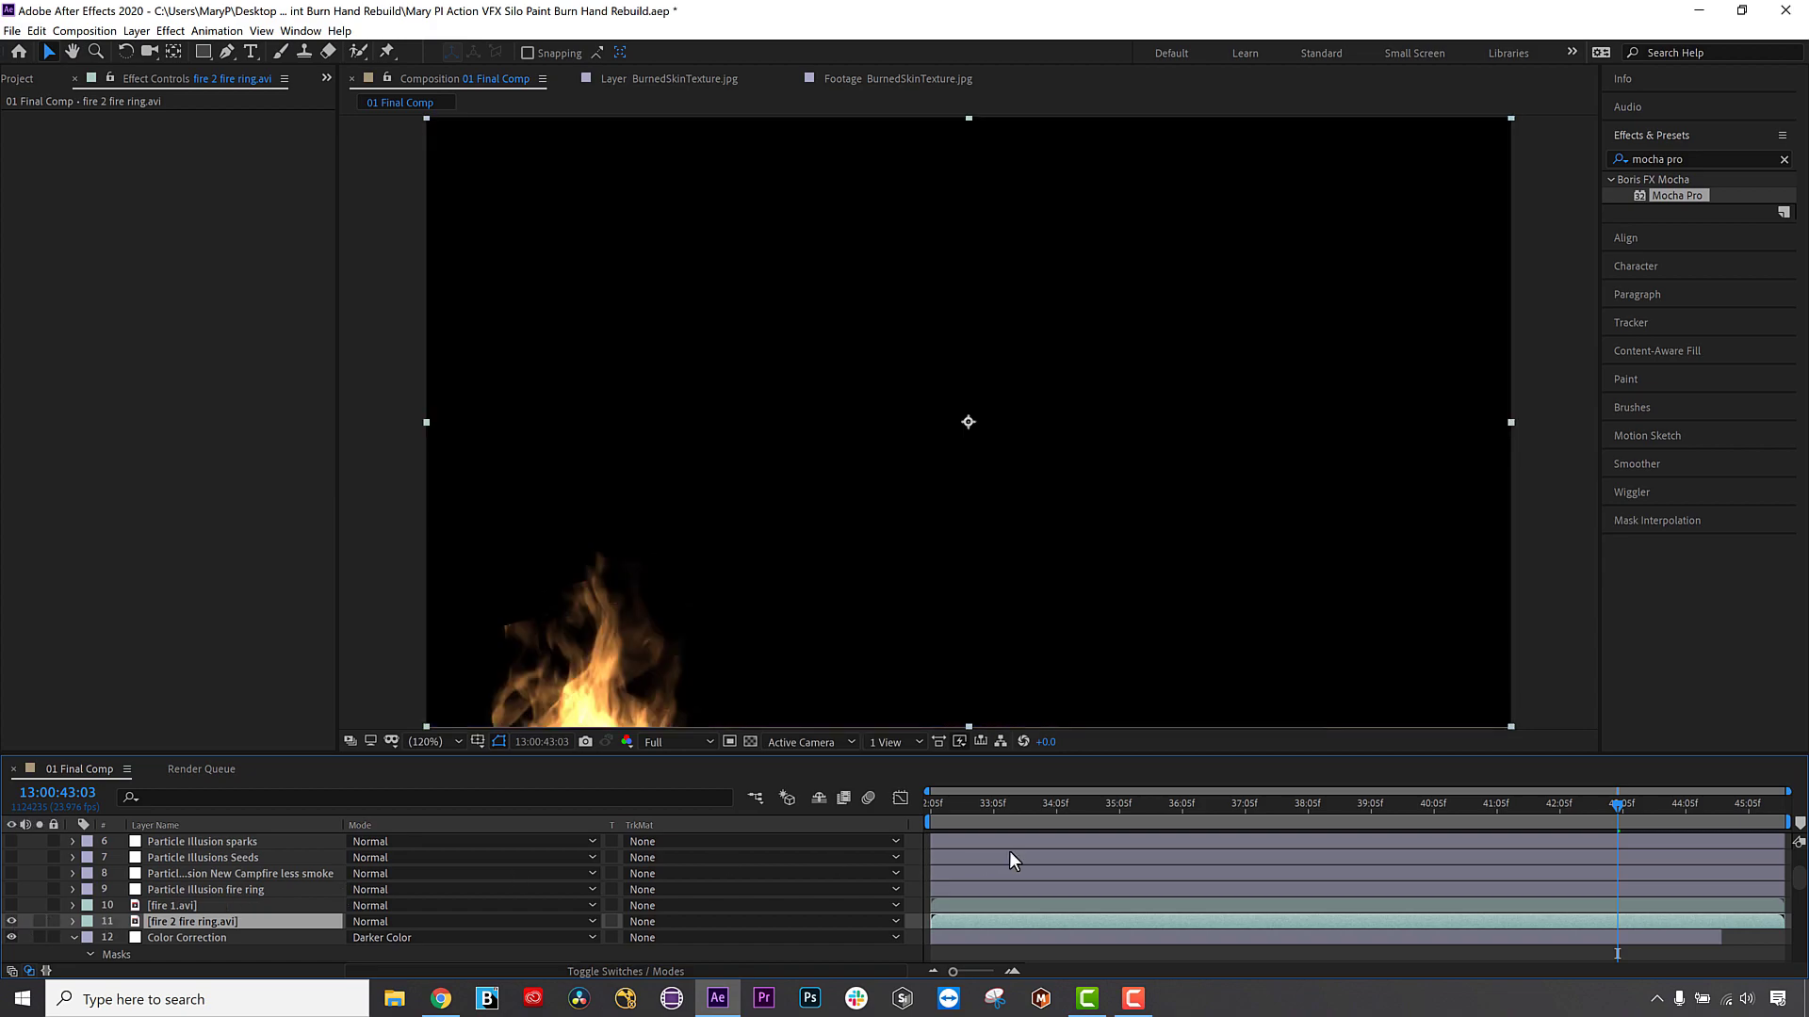
left_click_drag(1048, 807, 913, 816)
key("space")
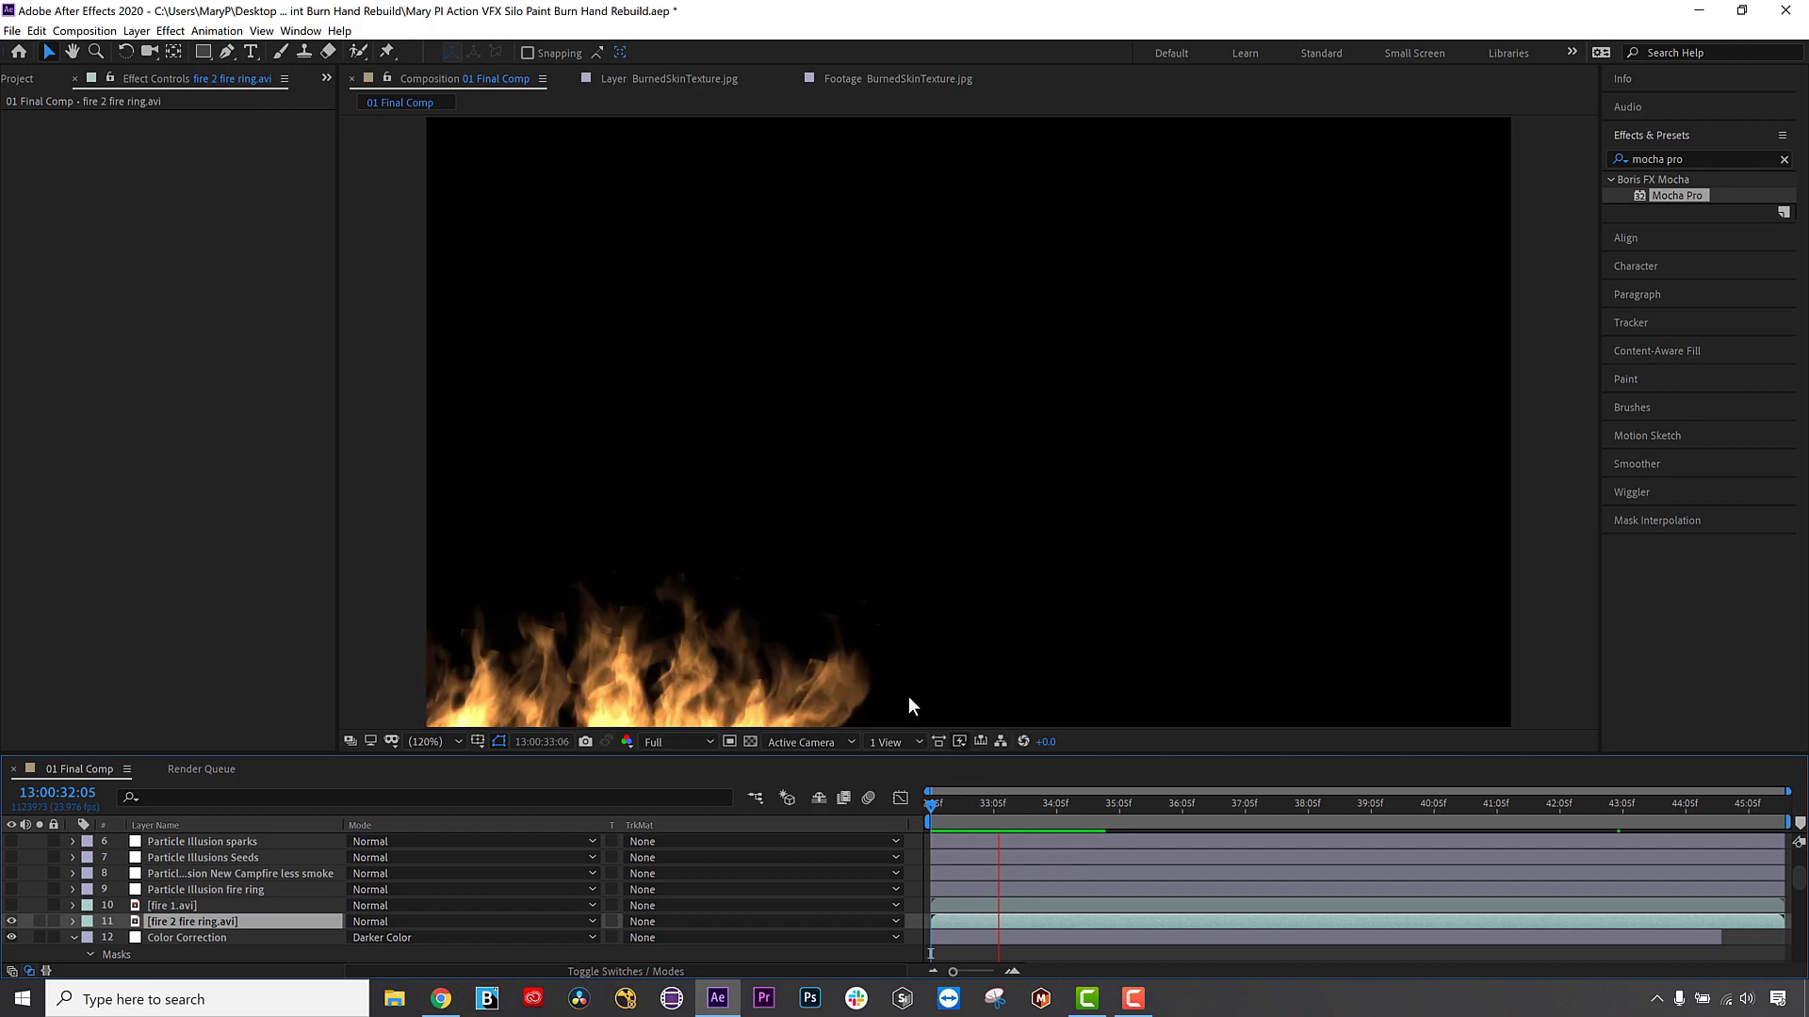
key("space")
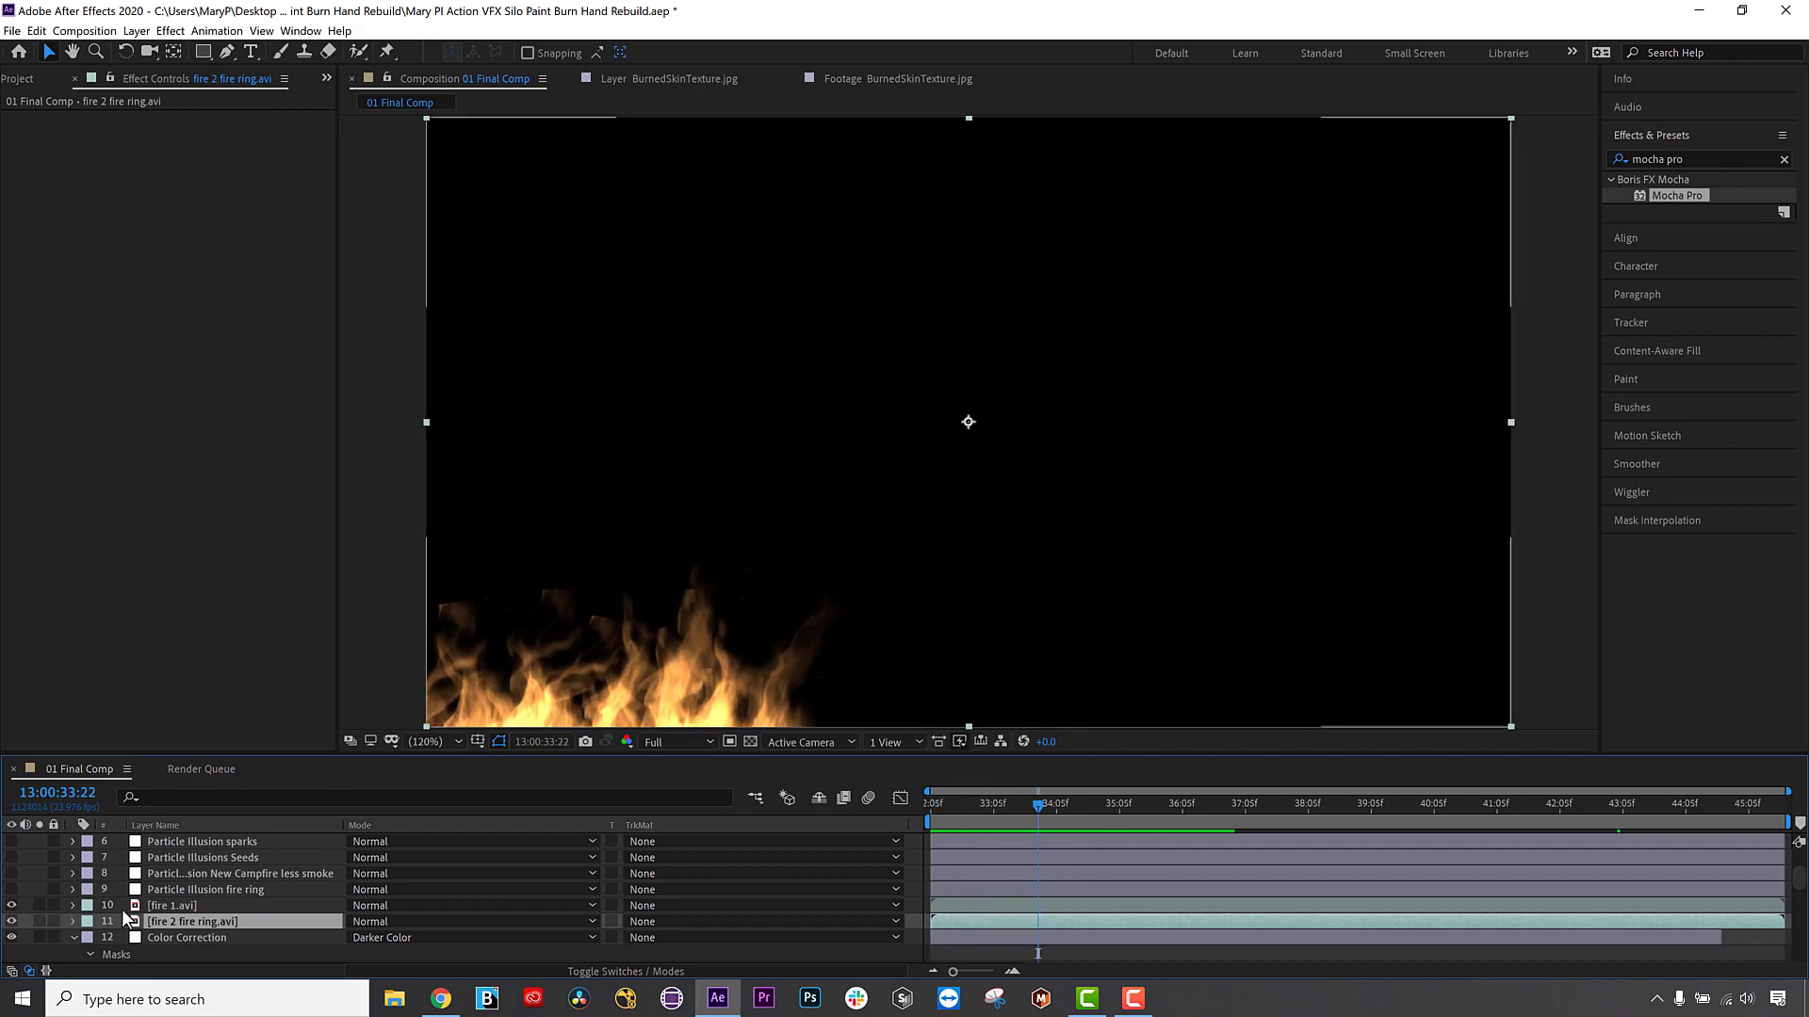
key("space")
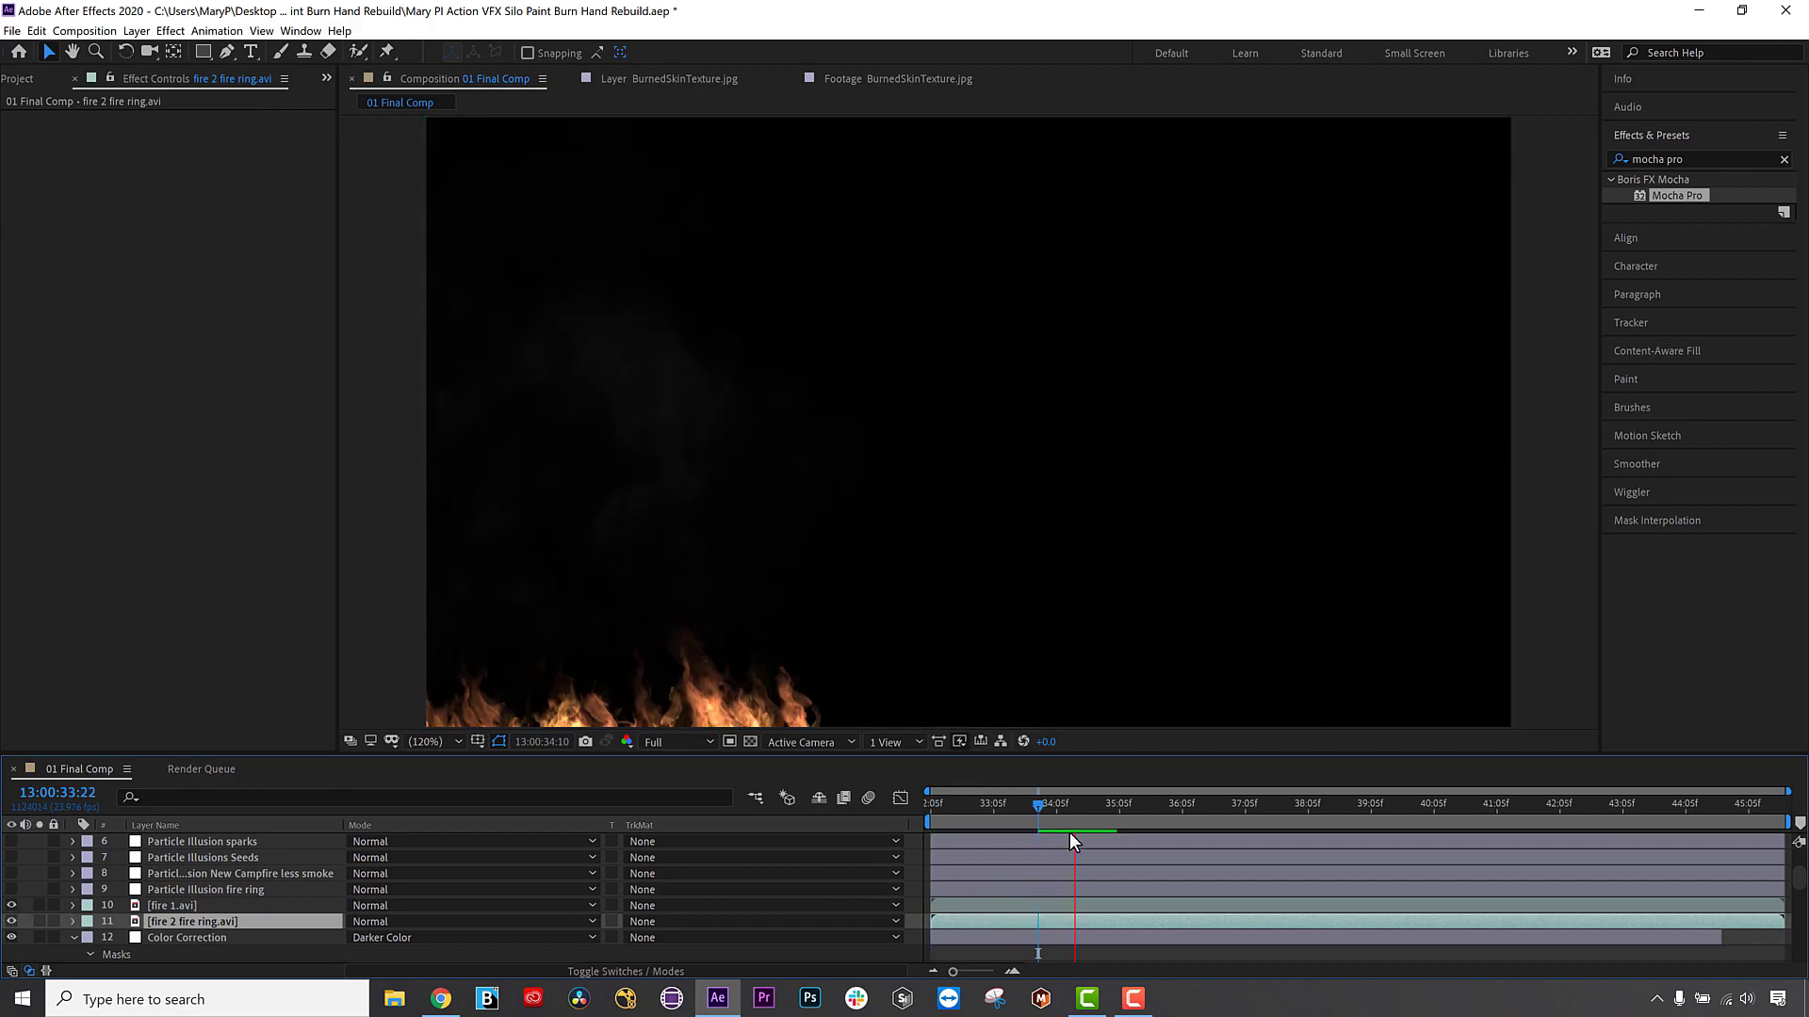
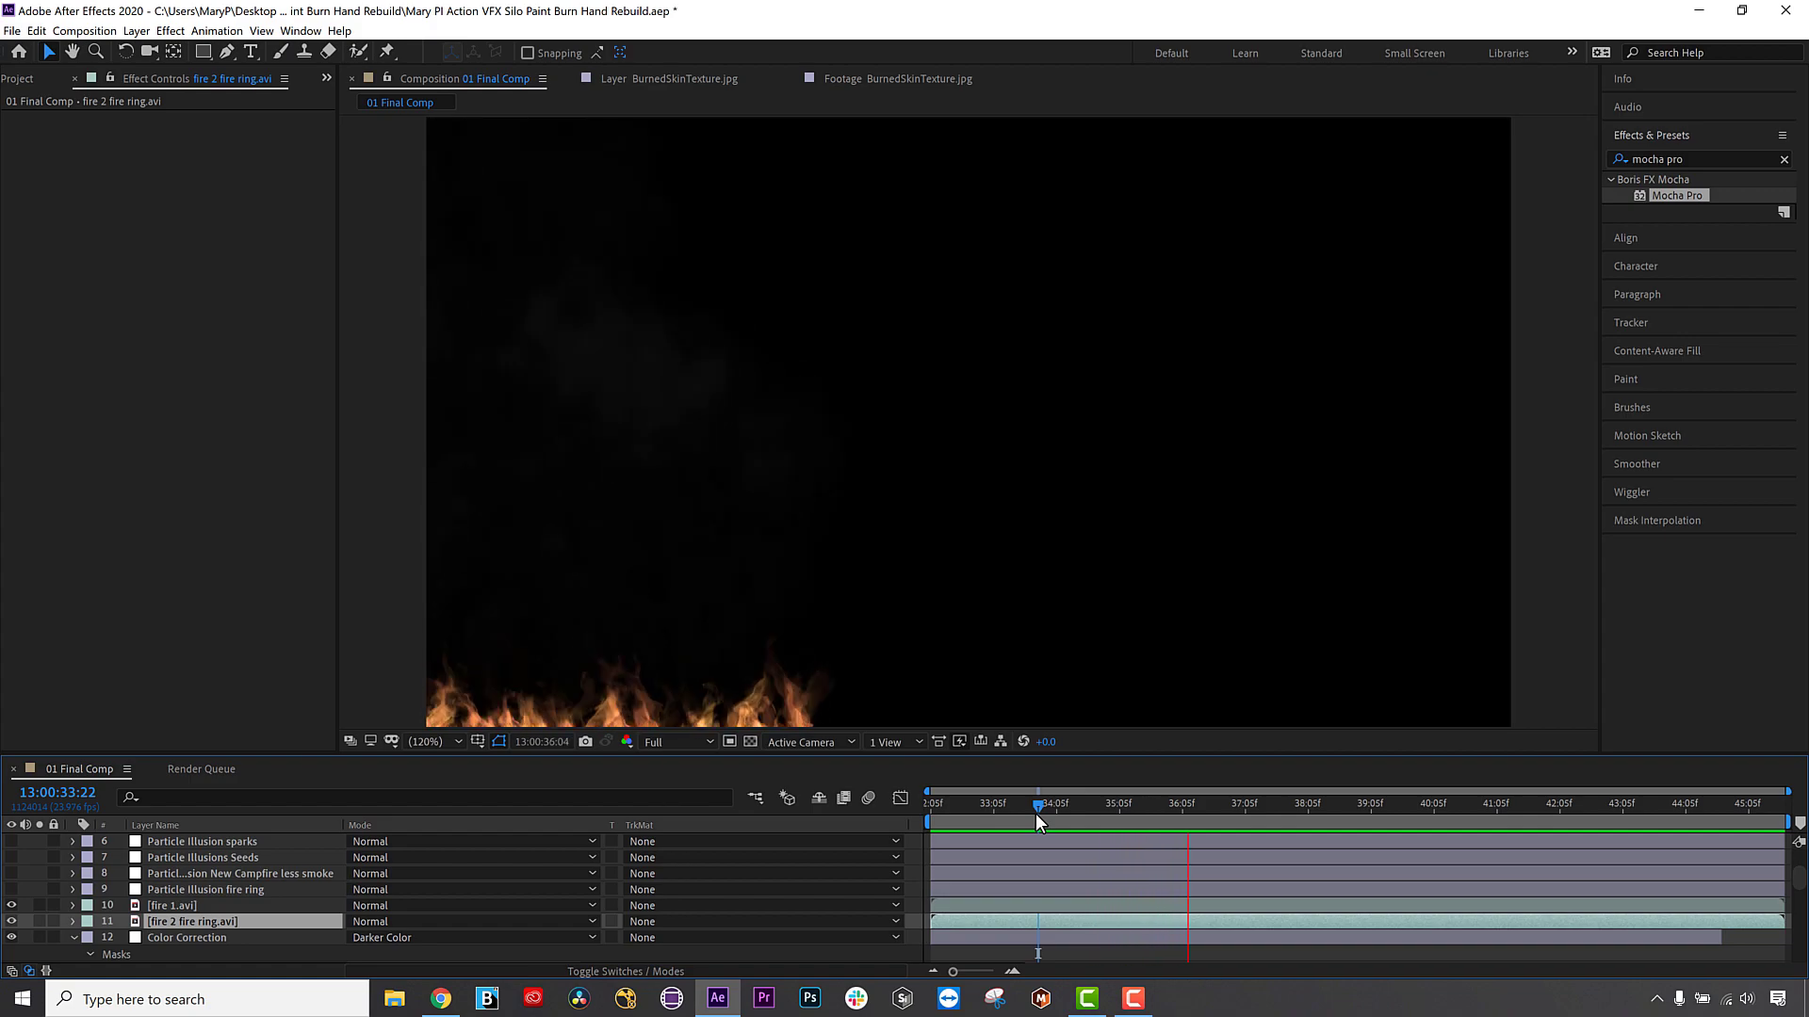
key("space")
Hide the fire 1.avi and fire 2 fire ring.avi layers, and make the Particle Illusion fire ring layer visible.
left_click(11, 921)
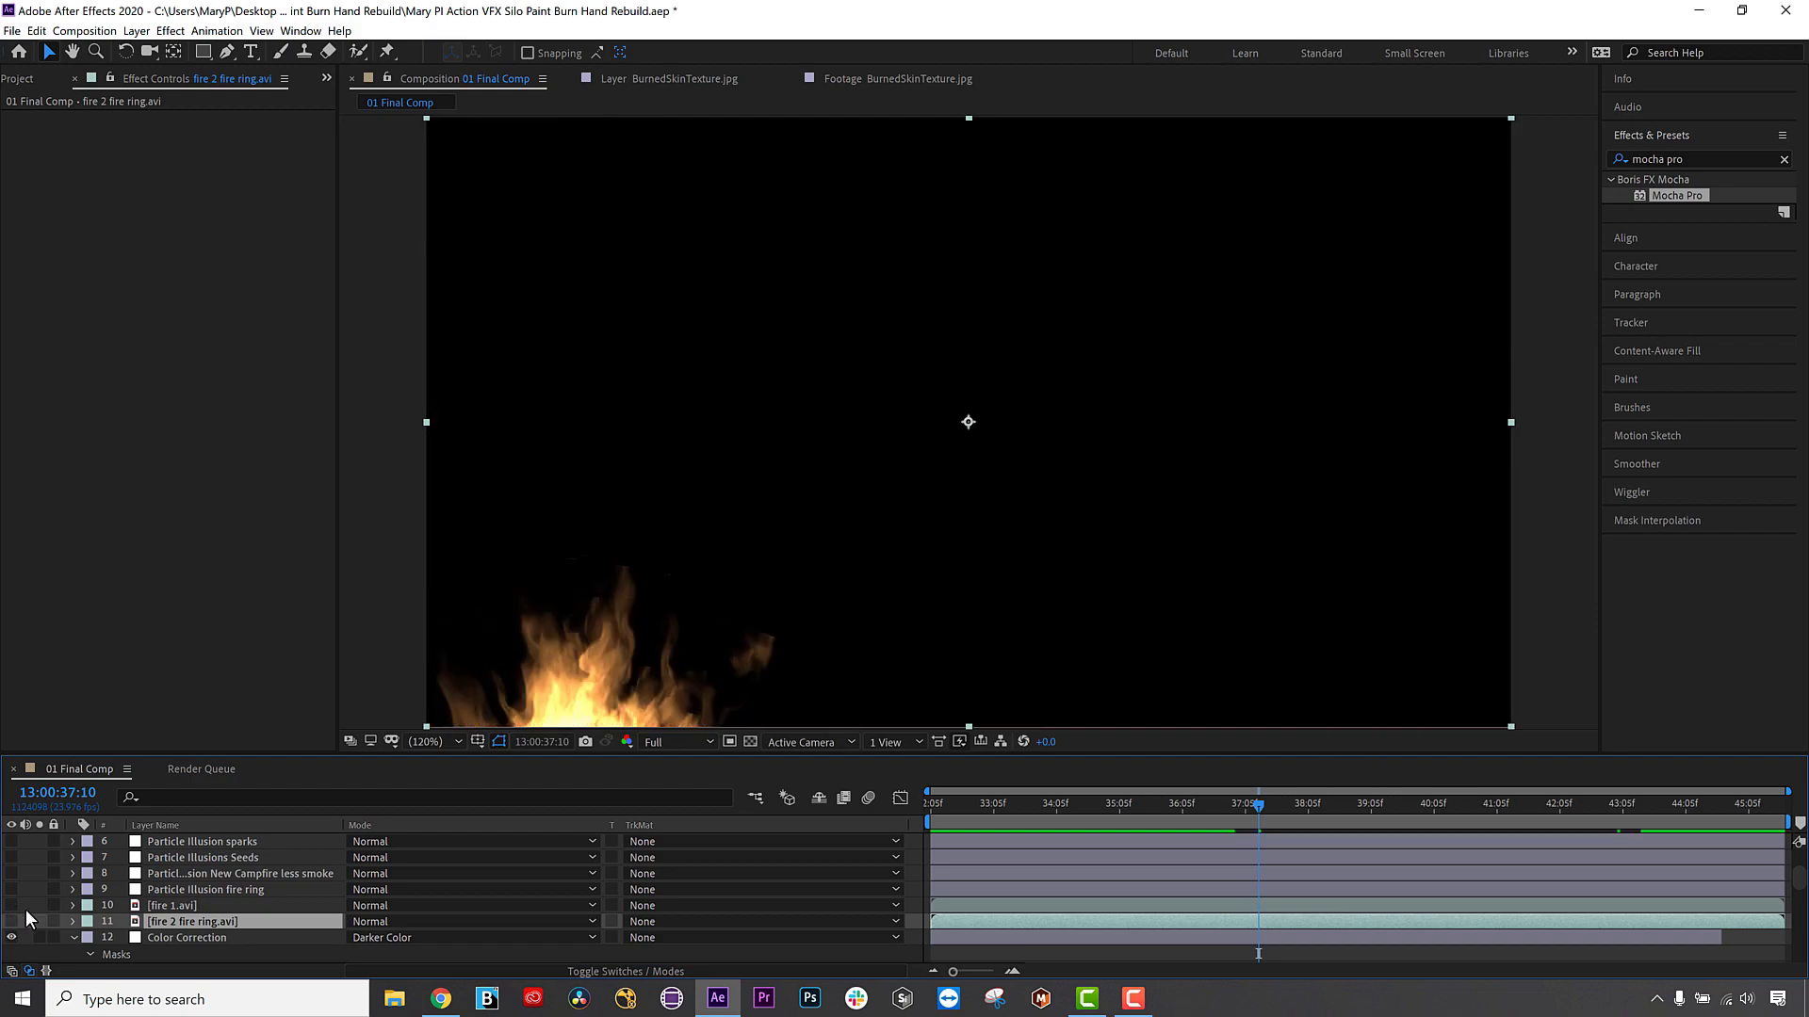
left_click(213, 869)
left_click(179, 890)
left_click(12, 890)
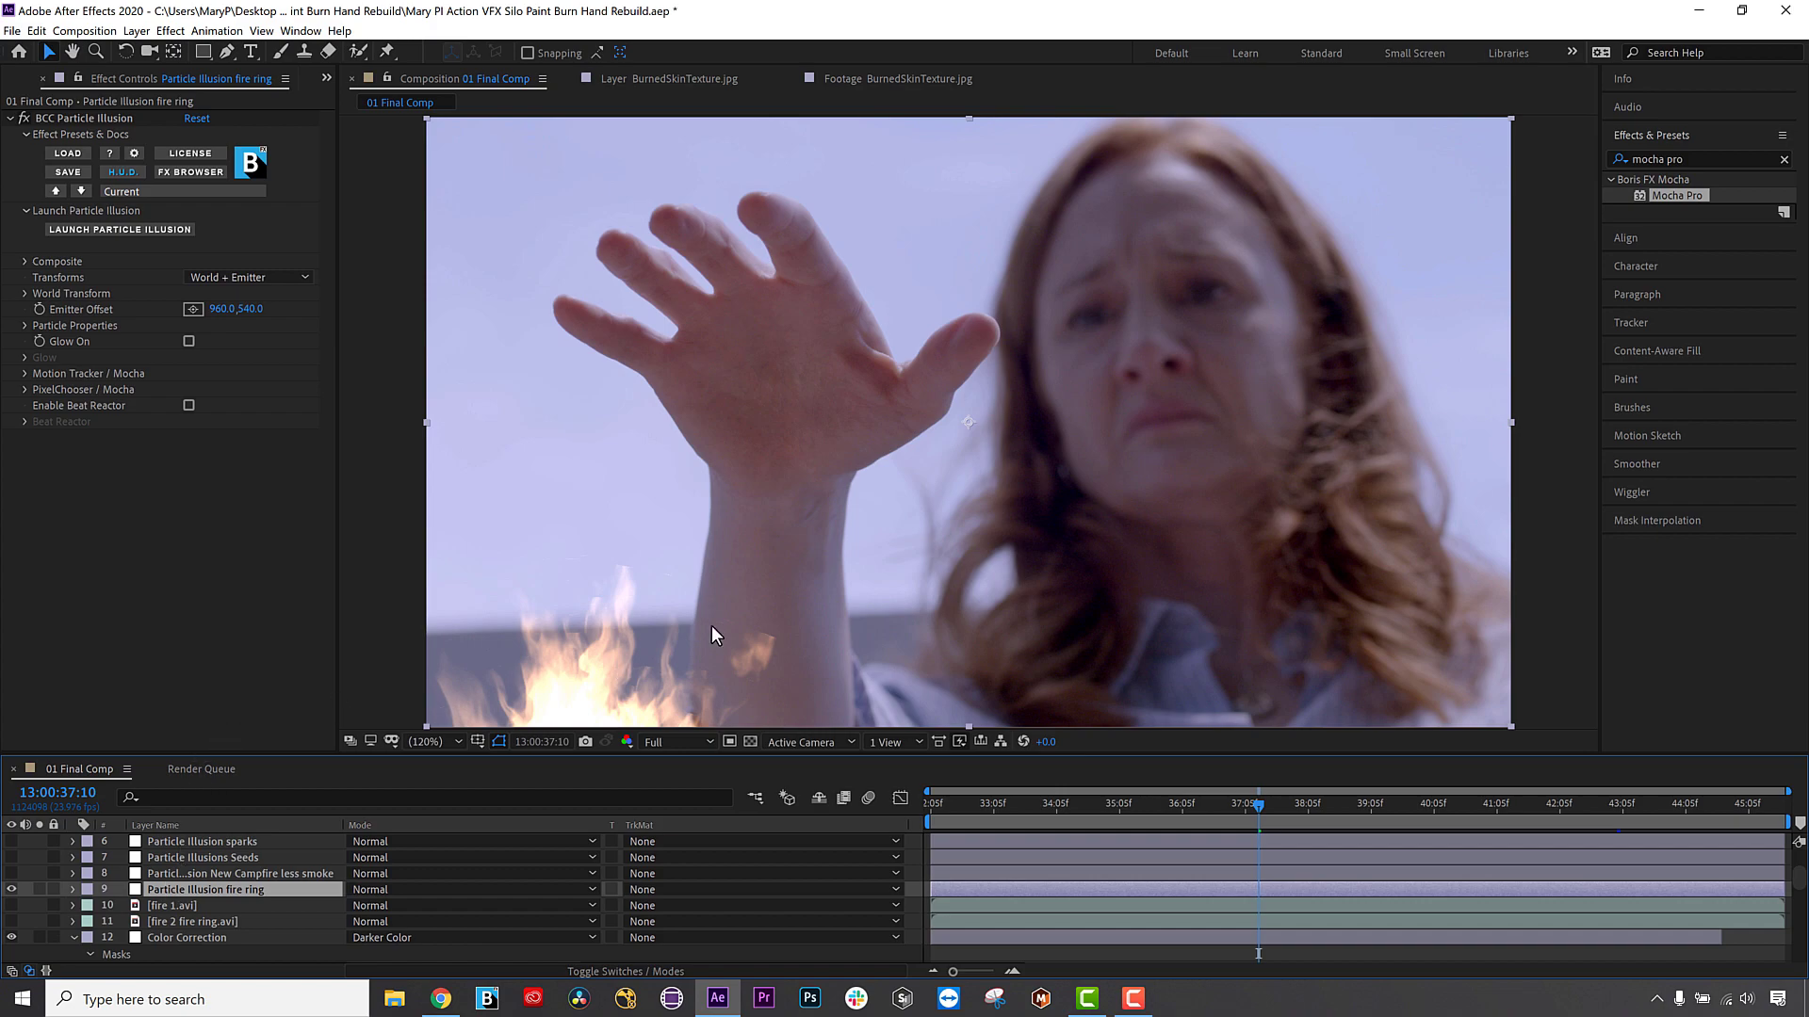
Open the fire ring layer in Particle Illusion, preview the New campfire 01 emitter, and examine the compositing background options and flames ring emitter properties.
left_click(88, 229)
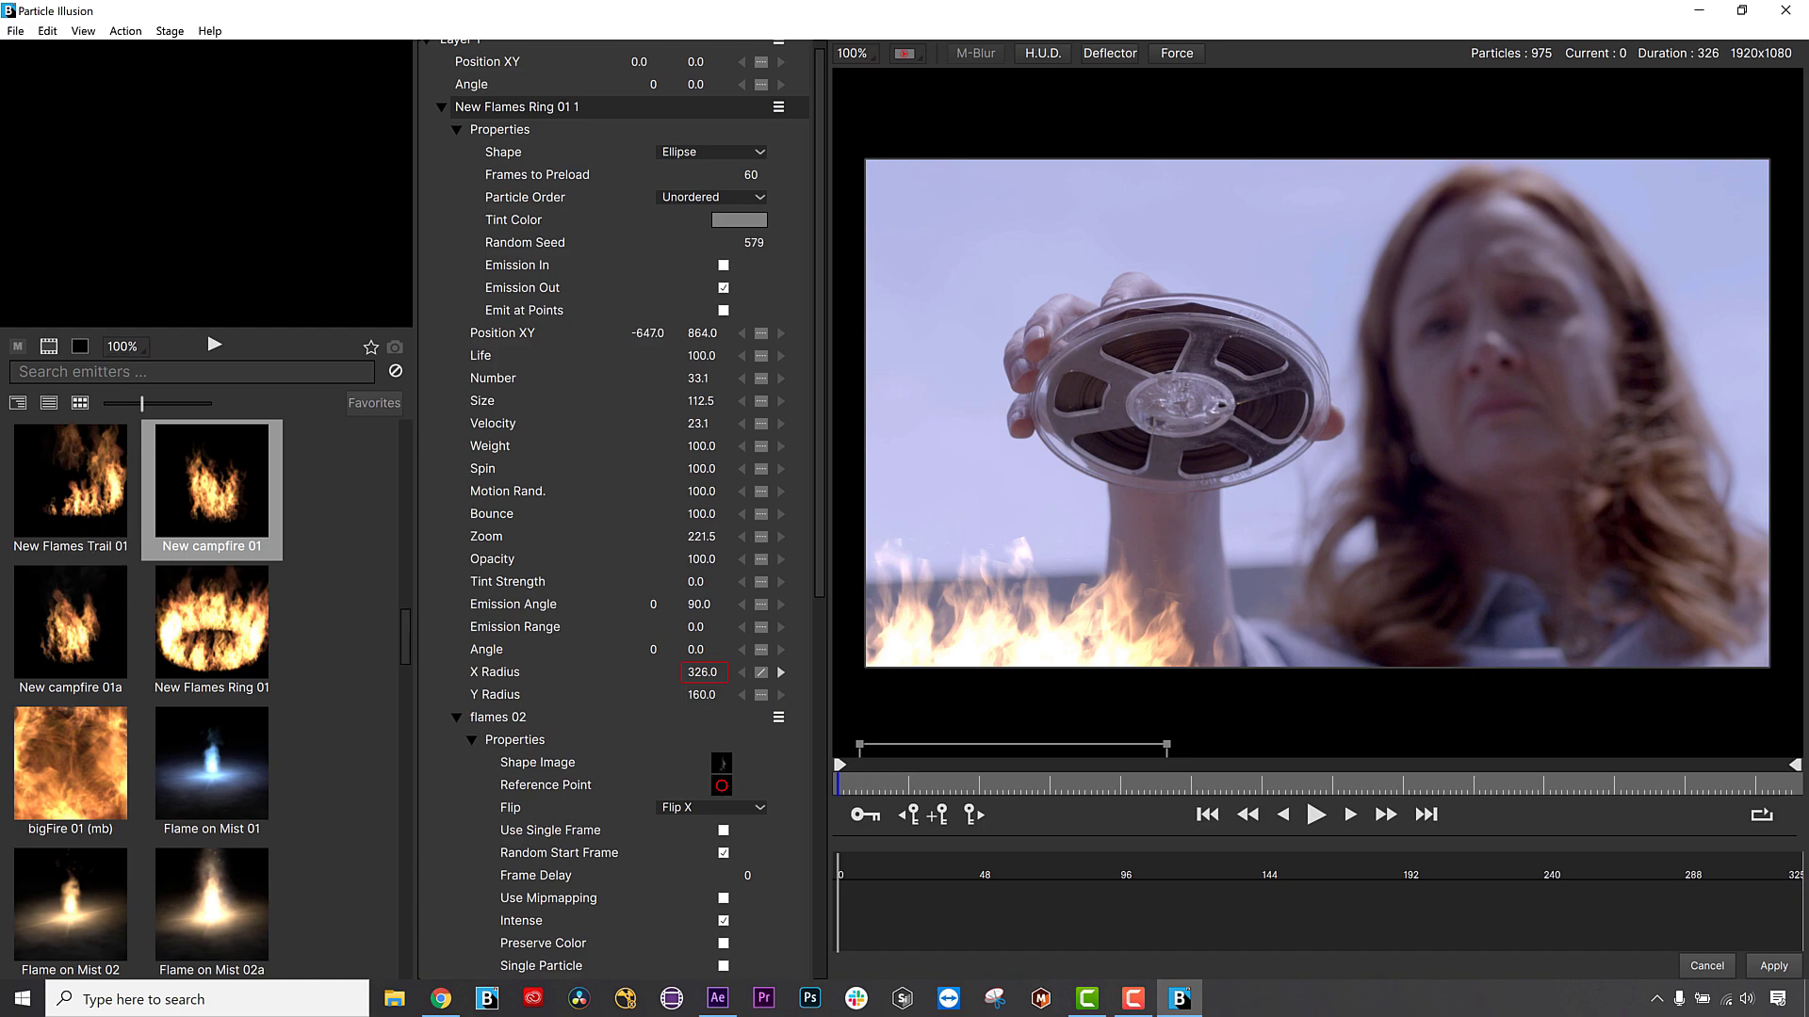
mouse_move(40, 231)
left_mouse_down()
mouse_move(160, 179)
mouse_move(306, 202)
mouse_move(306, 250)
left_mouse_up()
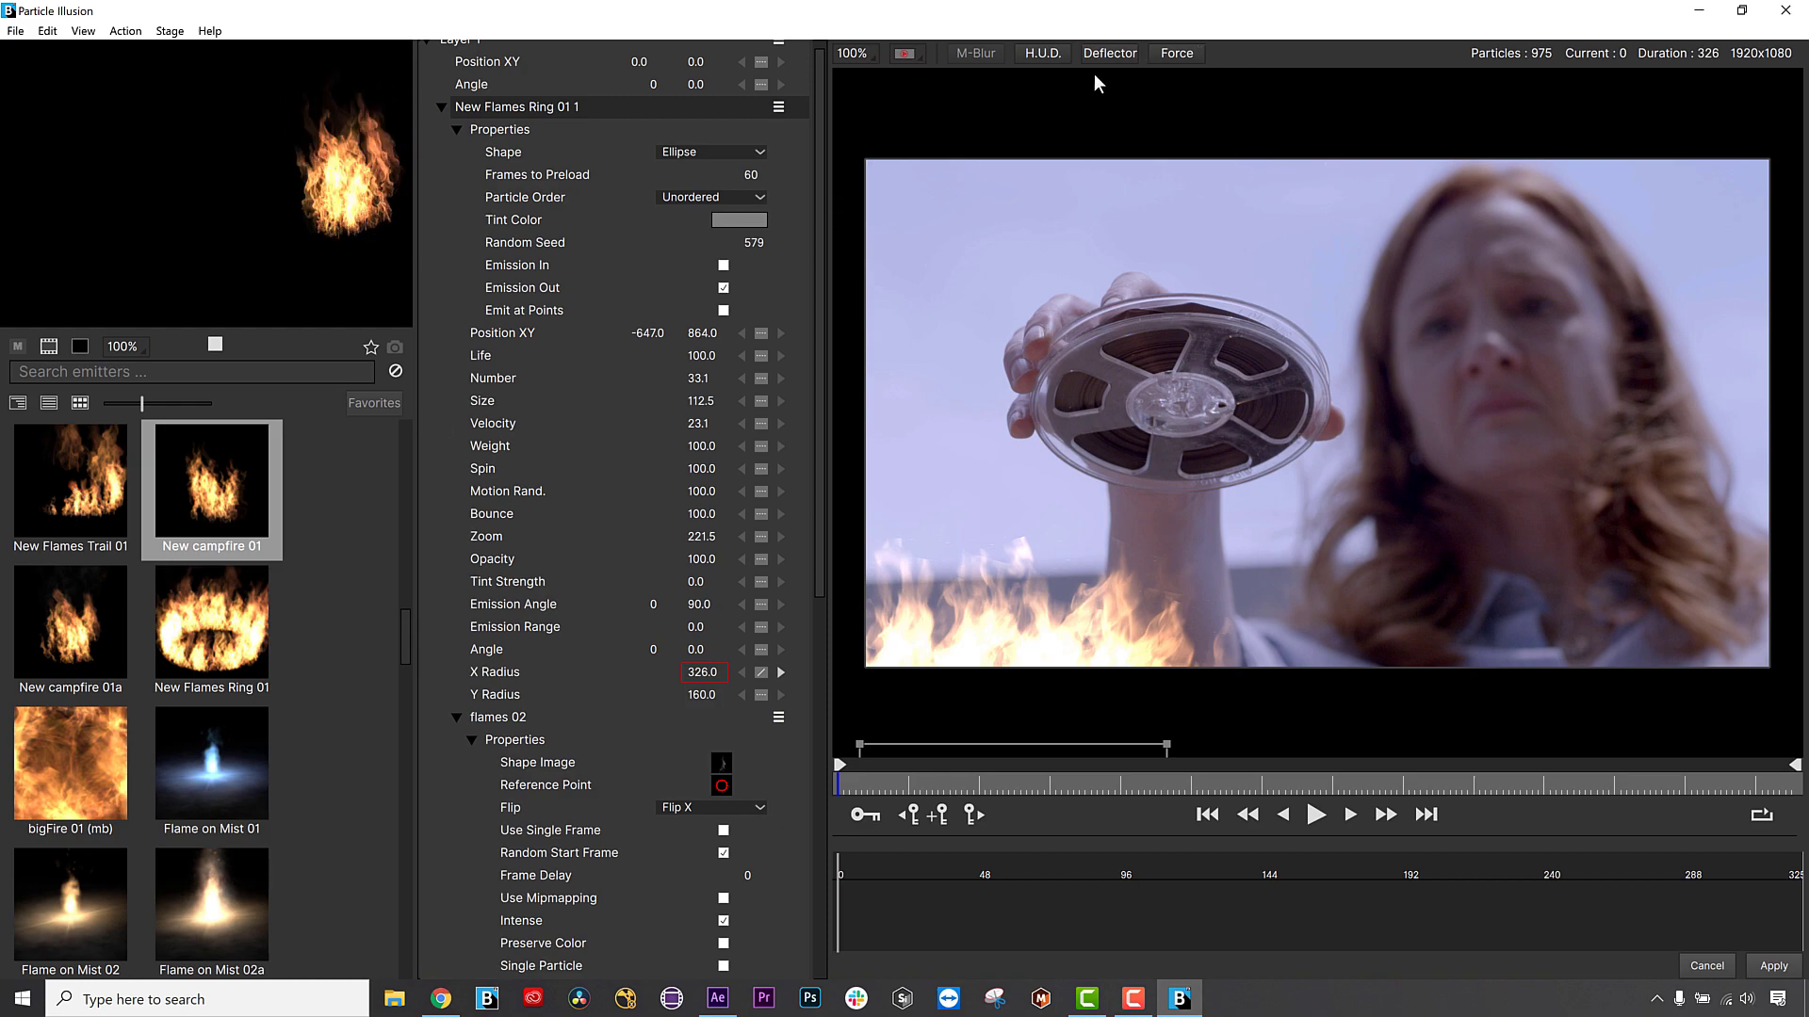
left_click(919, 48)
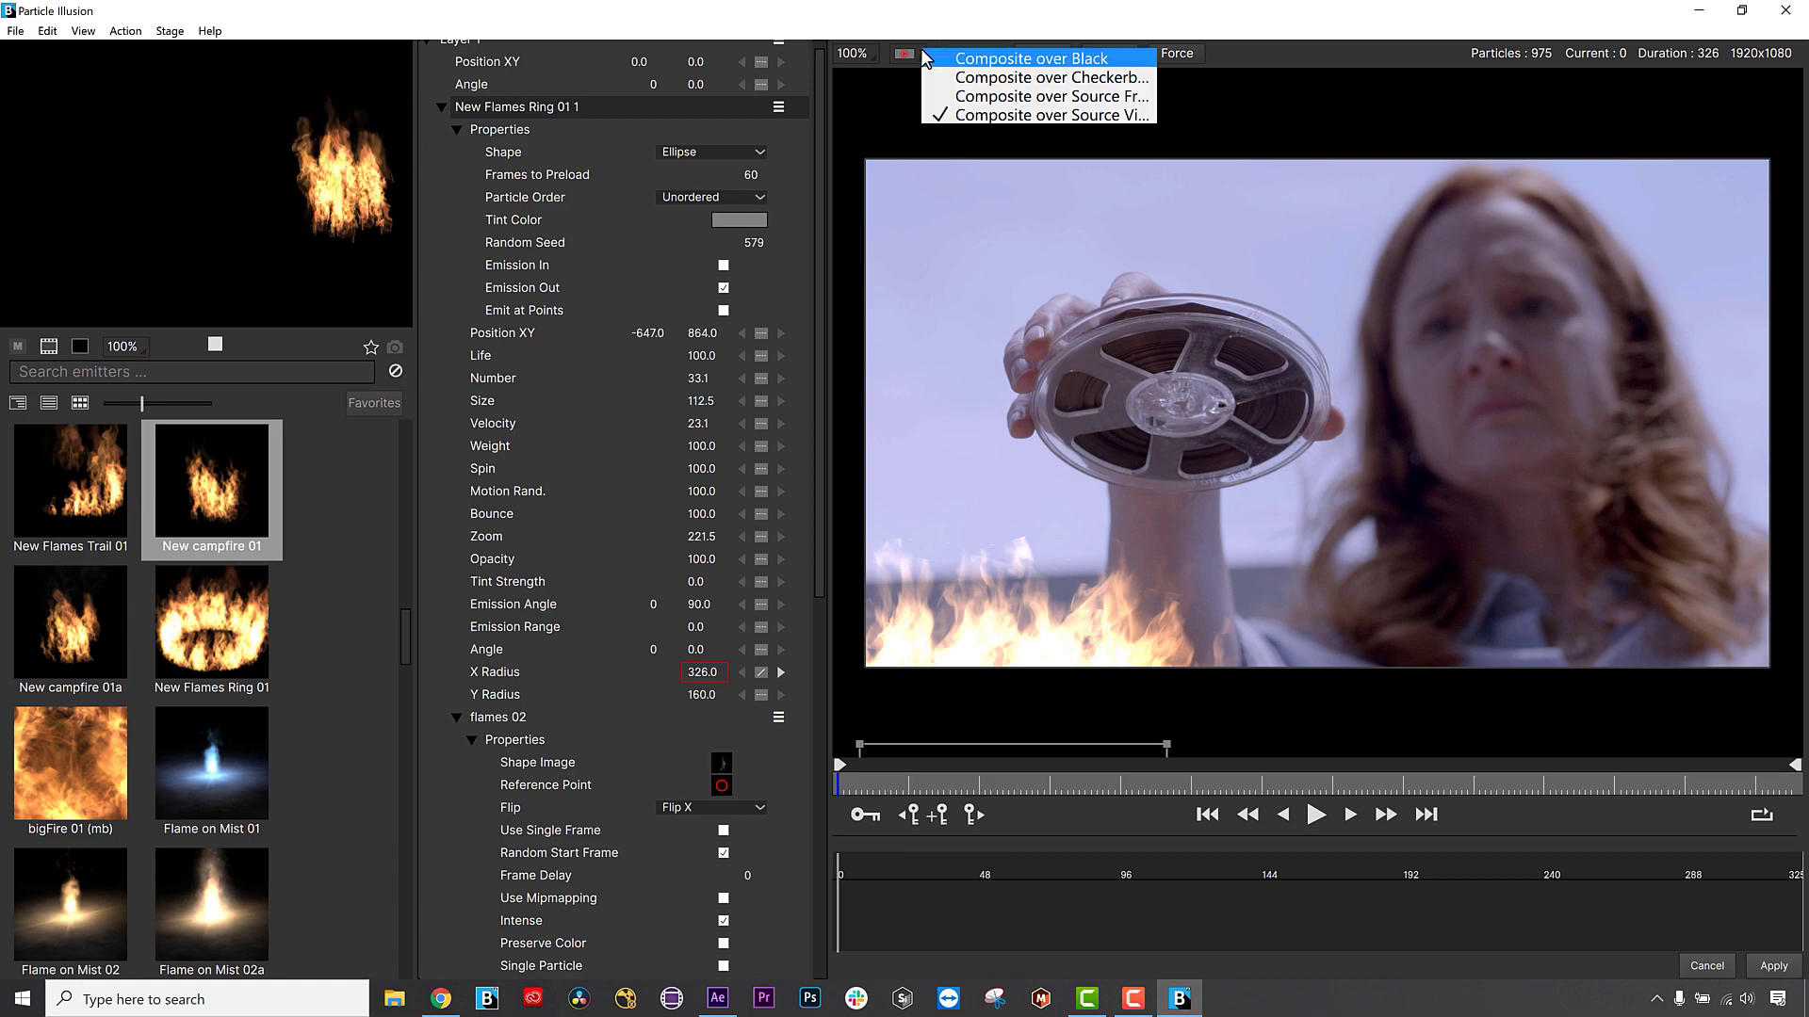
left_click(1257, 56)
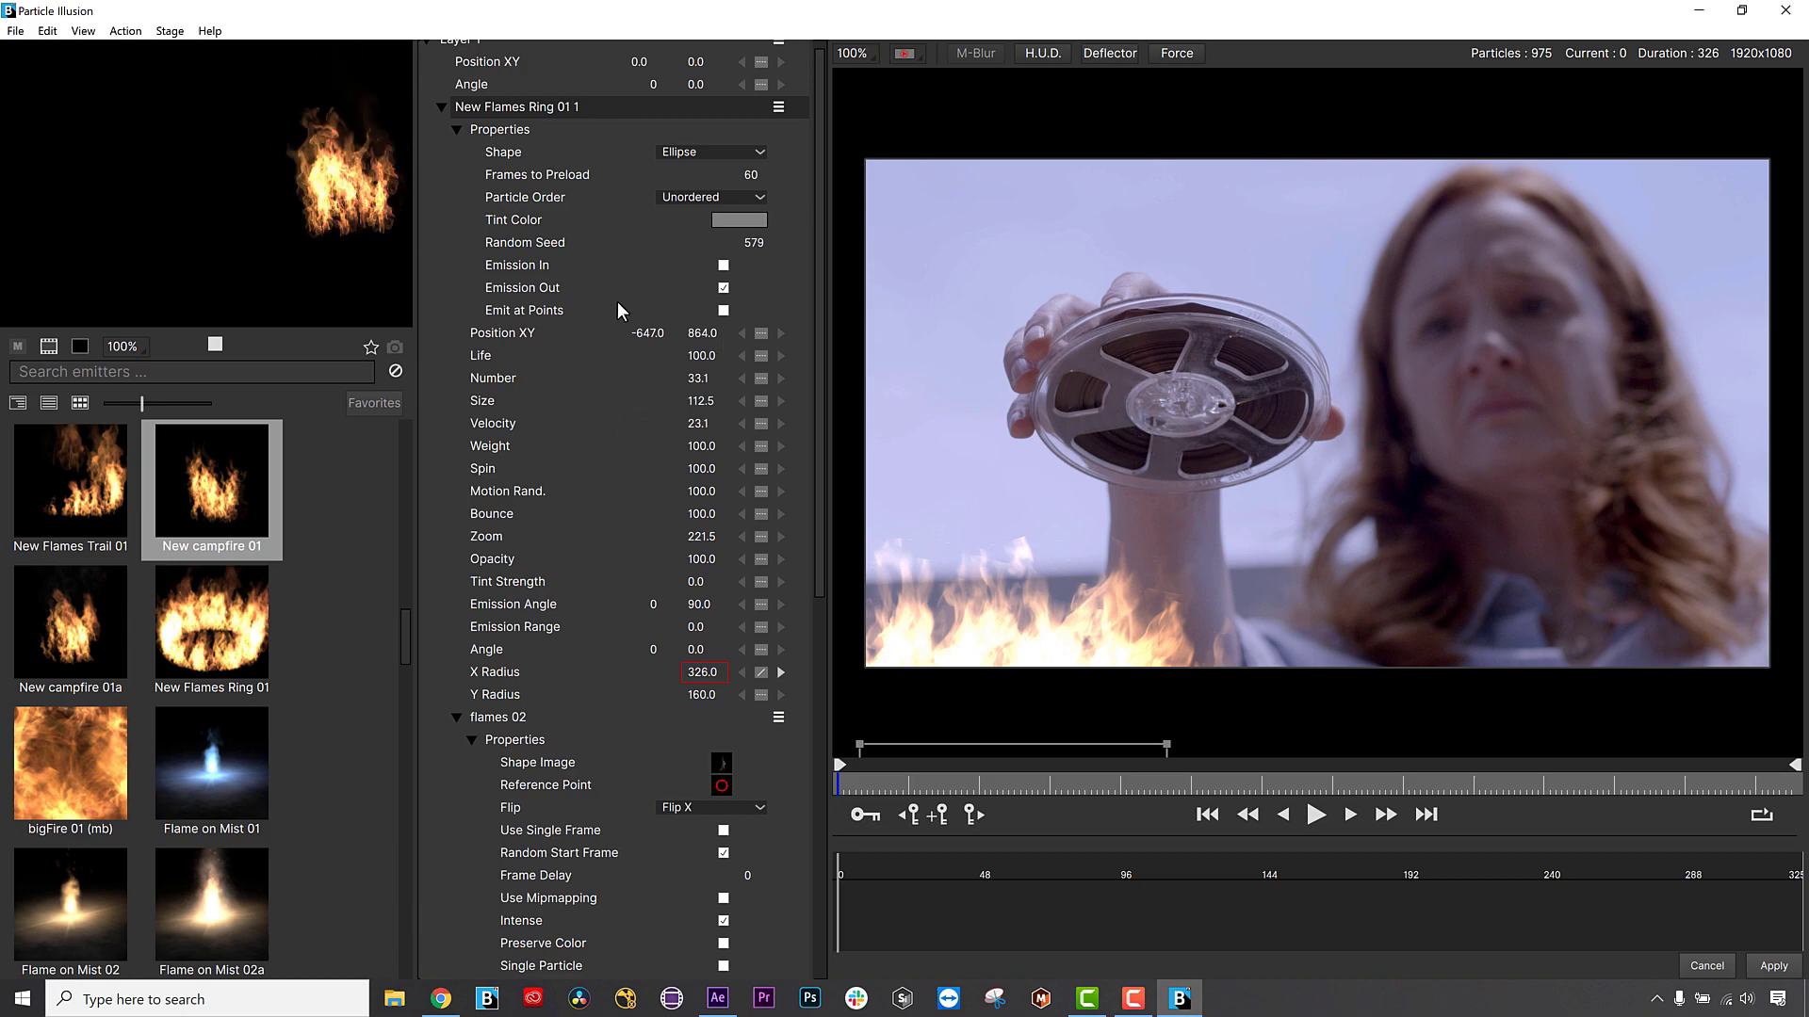
scroll(602, 254, "up", 1)
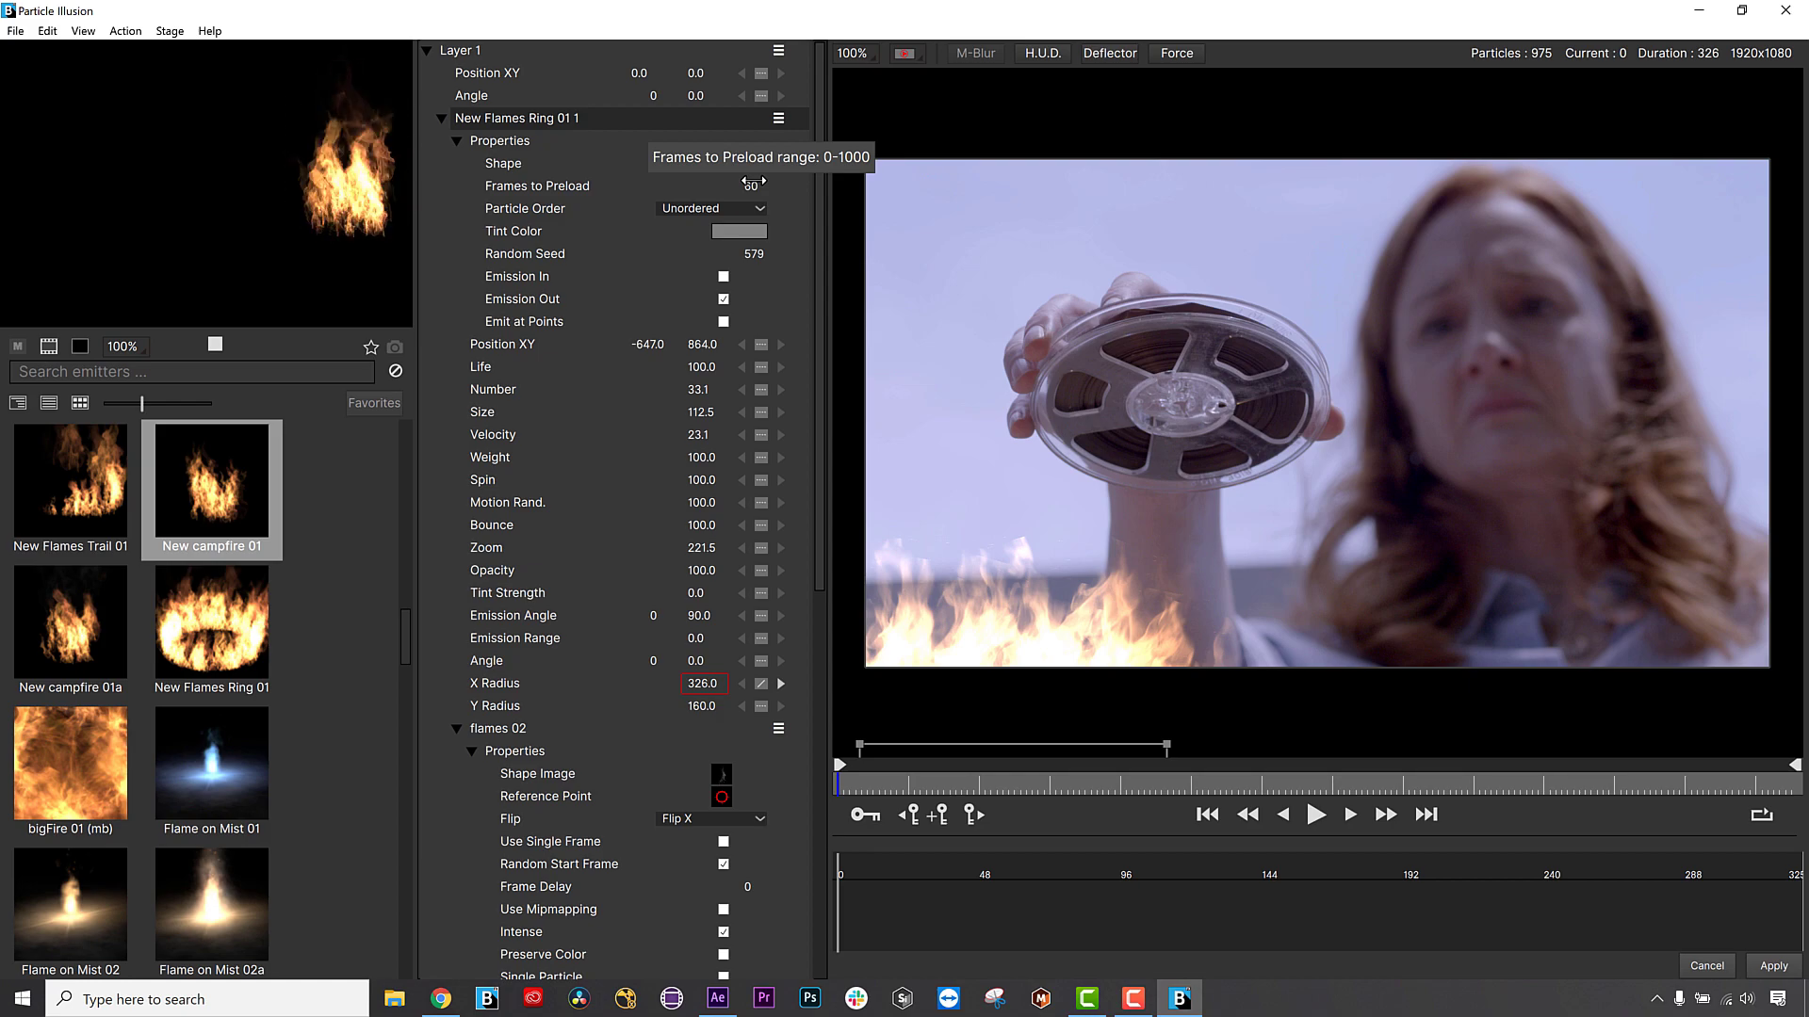
scroll(725, 262, "down", 1)
scroll(725, 262, "down", 10)
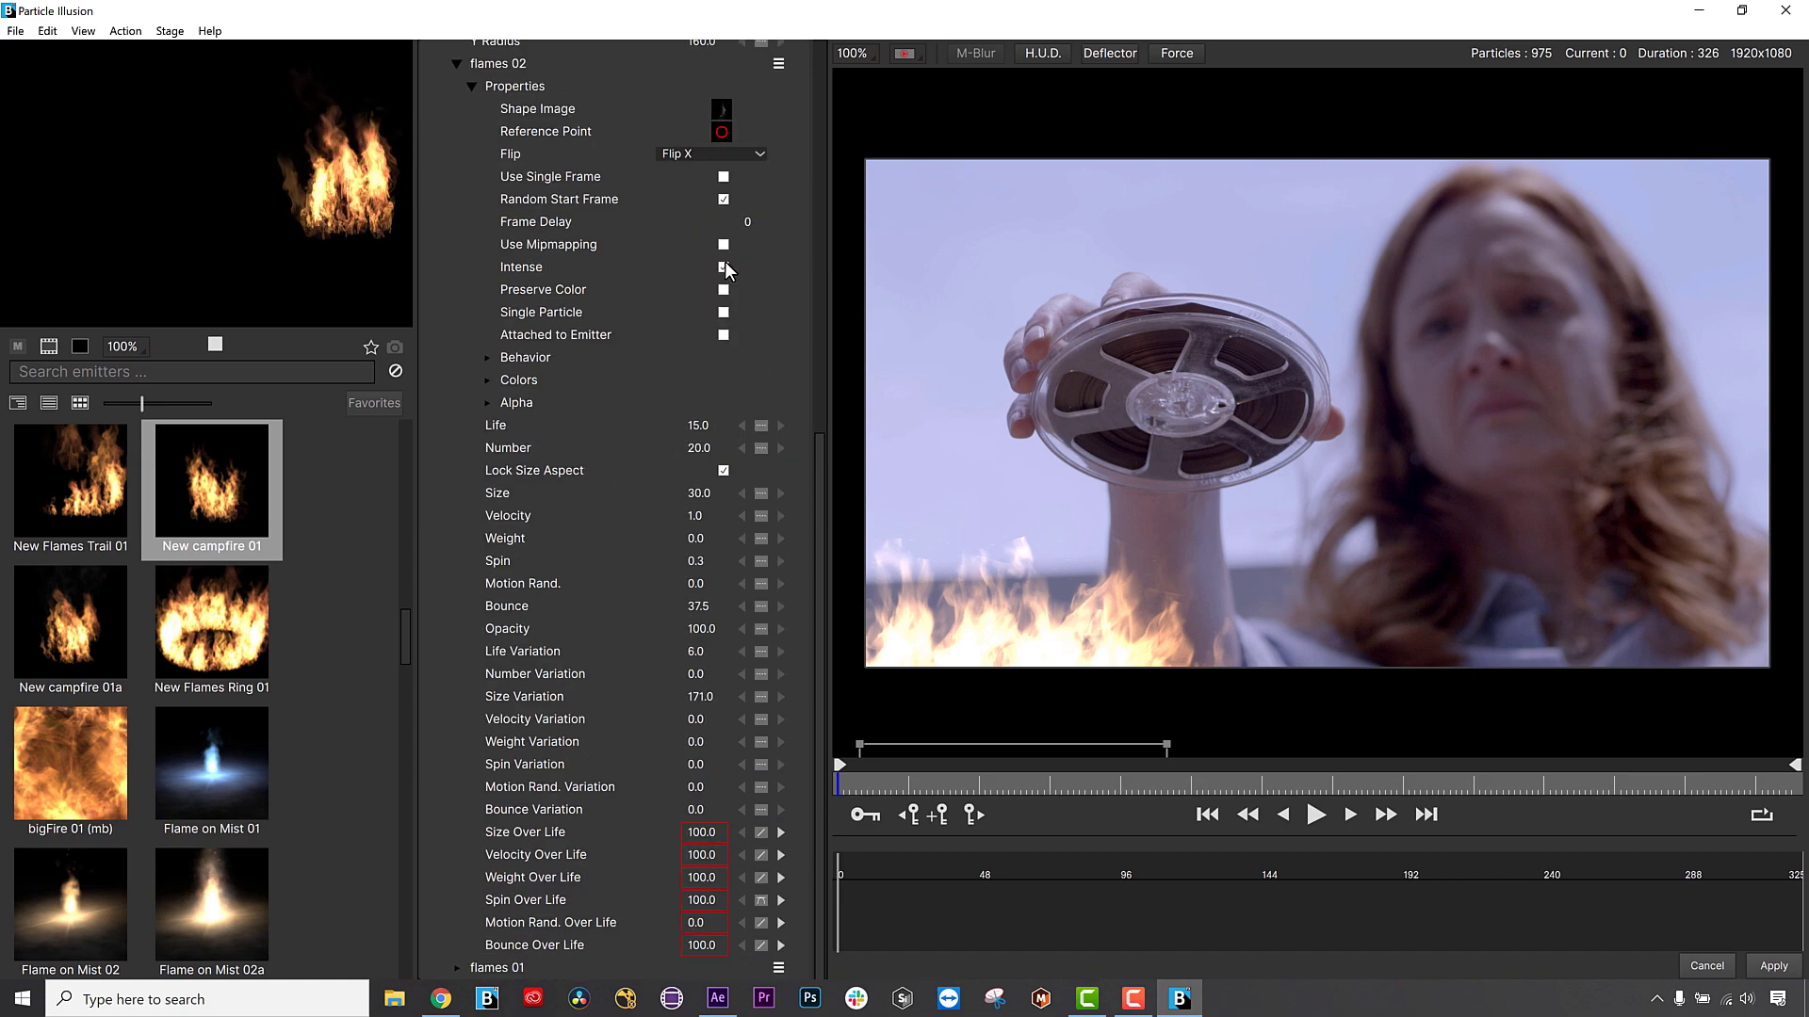
left_click(1771, 970)
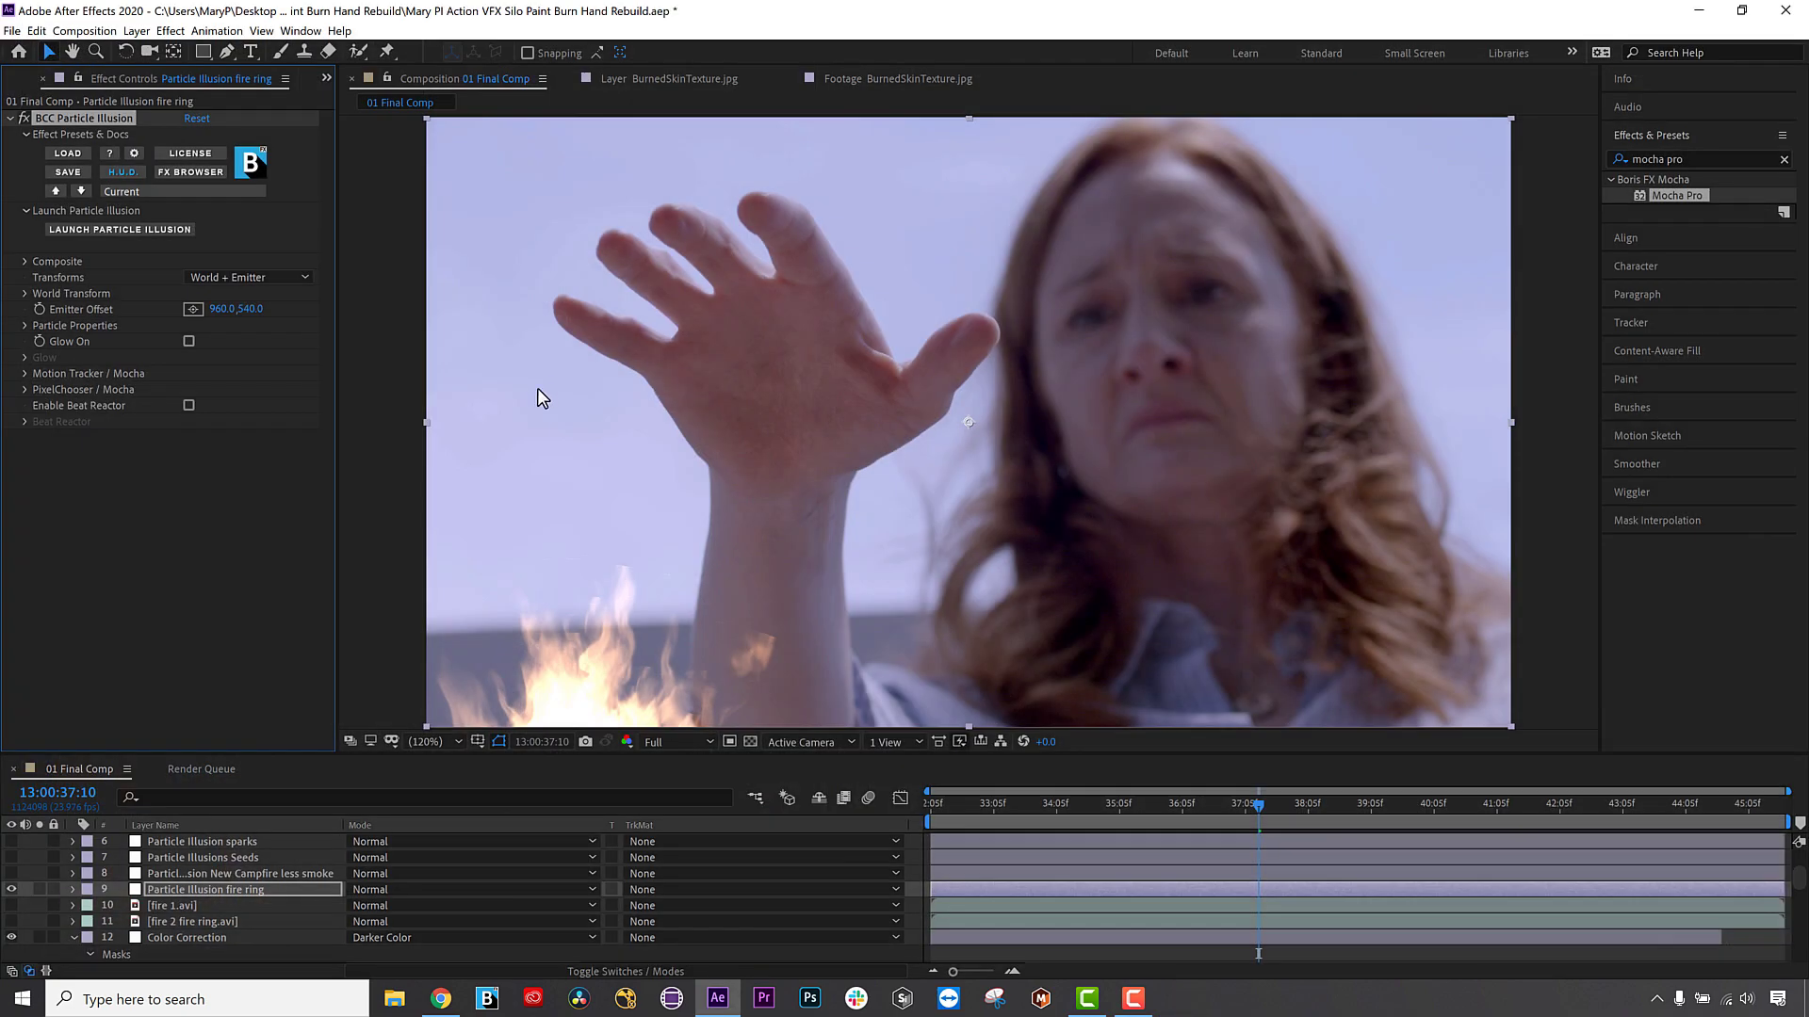
Show the Particle Illusion New Campfire less smoke layer instead of the fire ring layer, and open it in Particle Illusion.
left_click(173, 869)
left_click(12, 888)
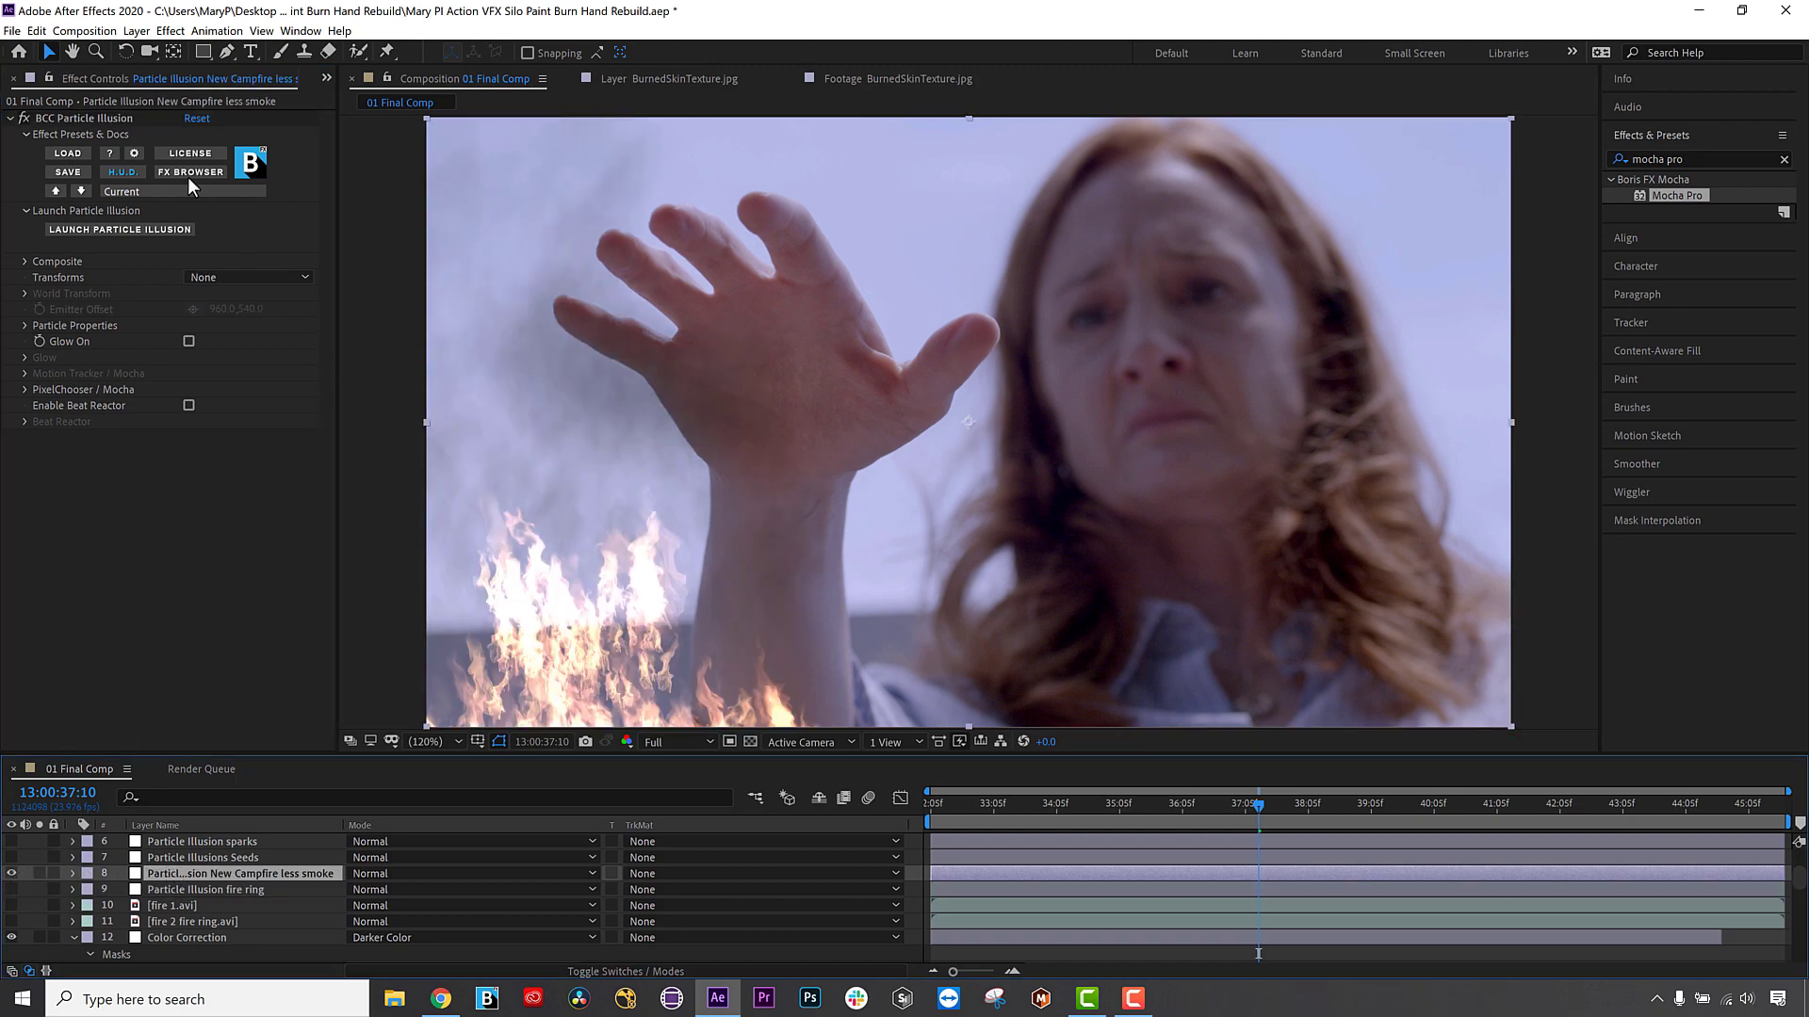
left_click(98, 230)
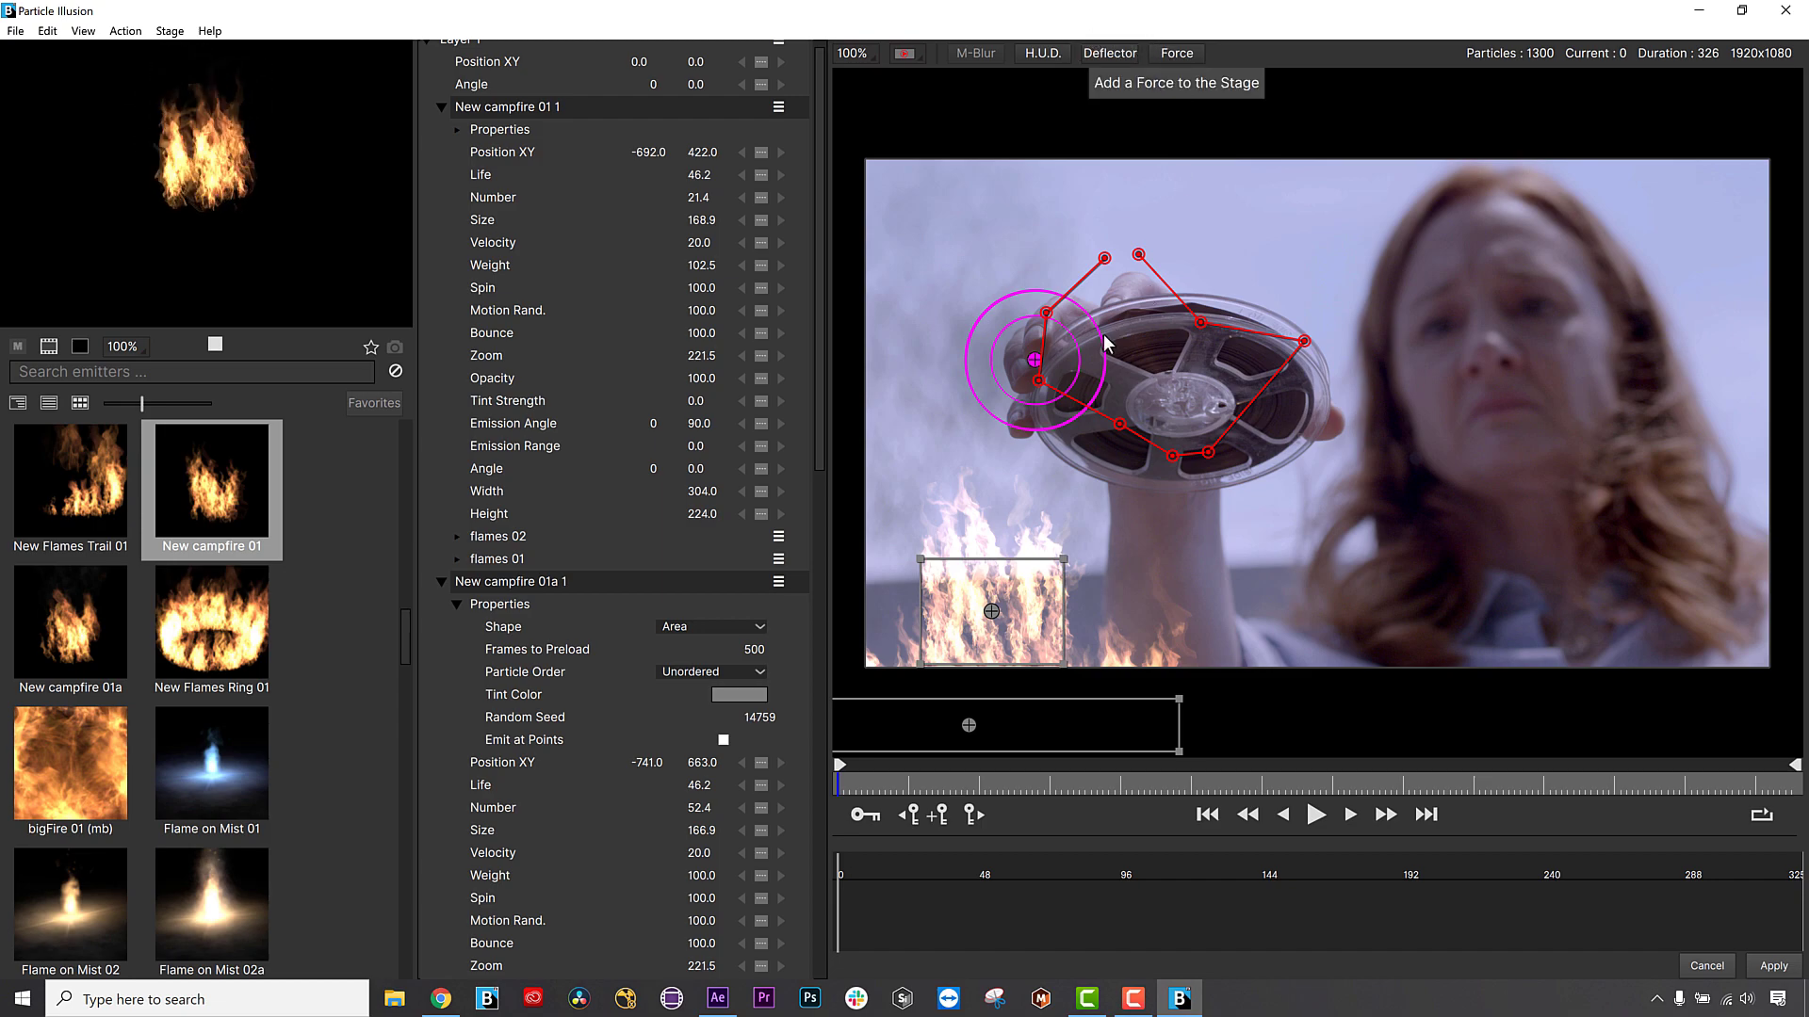
Move the Force 1 point force slightly upward to position -604, -166, review the emitter, smoke and deflector parameters, and apply the particle setup.
mouse_move(1065, 339)
left_mouse_down()
mouse_move(1093, 309)
mouse_move(1041, 282)
mouse_move(1048, 333)
mouse_move(1060, 321)
left_mouse_up()
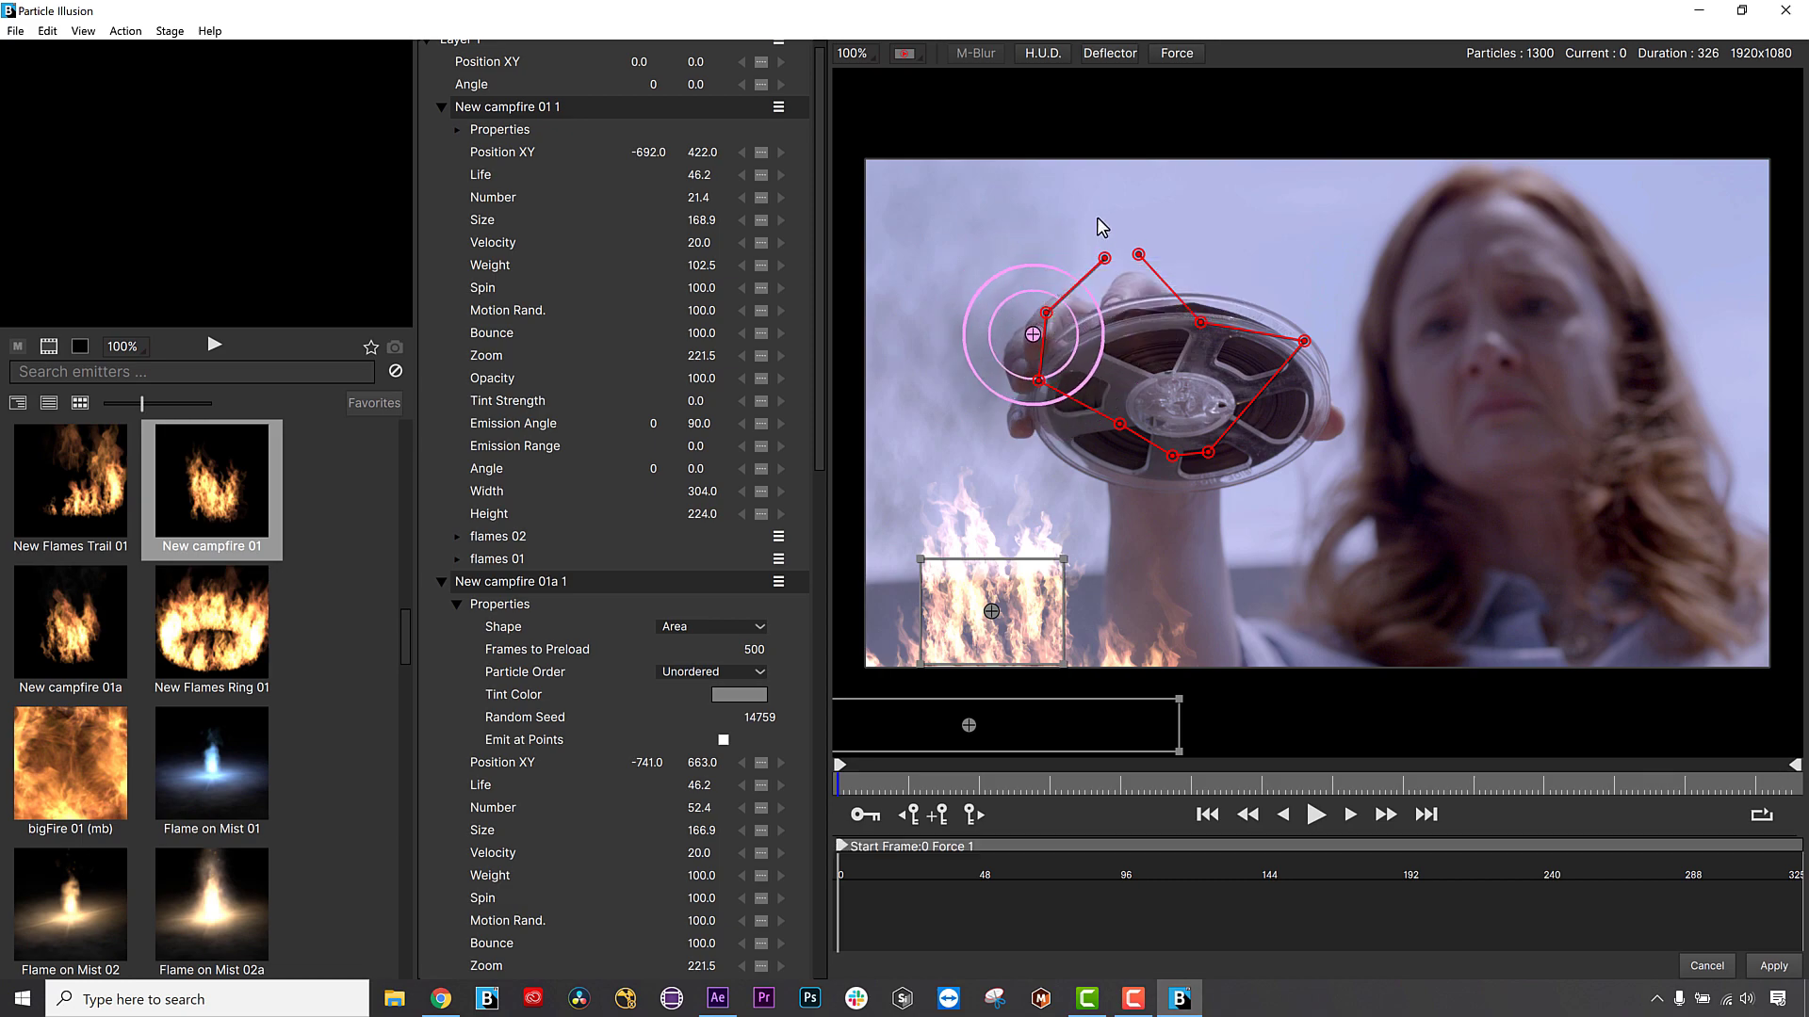
scroll(679, 745, "down", 10)
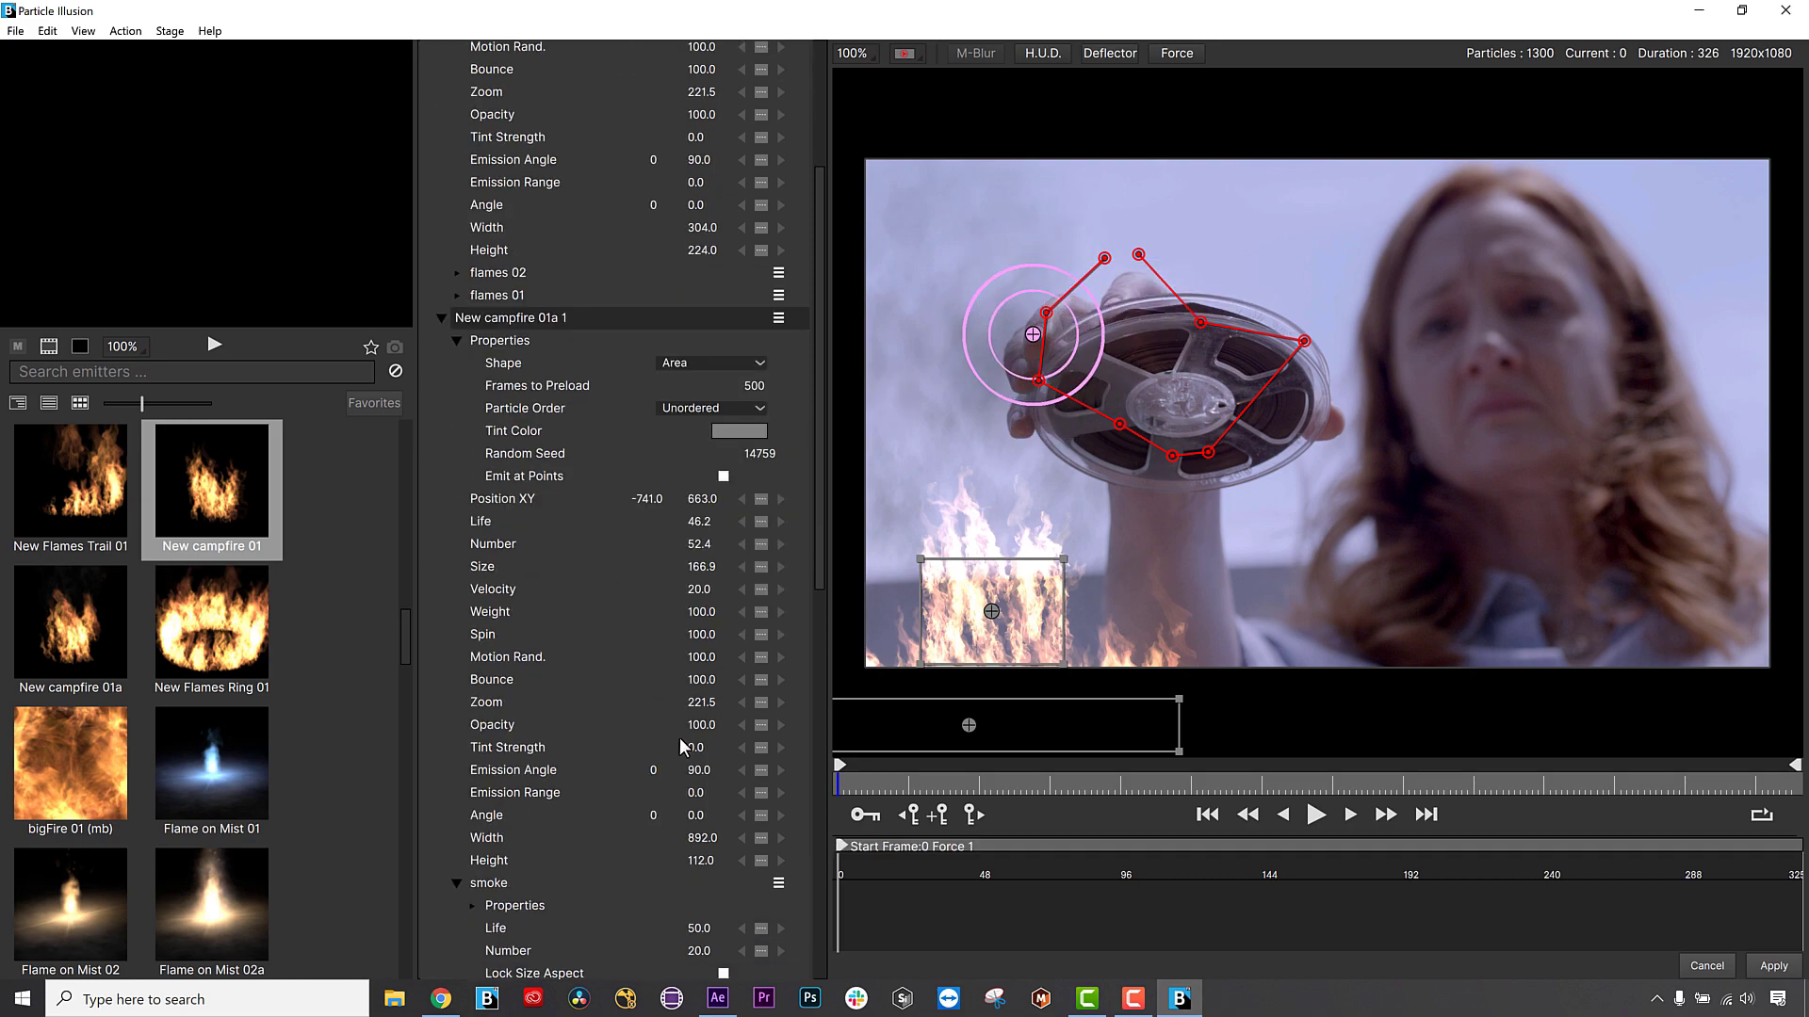
scroll(678, 736, "down", 6)
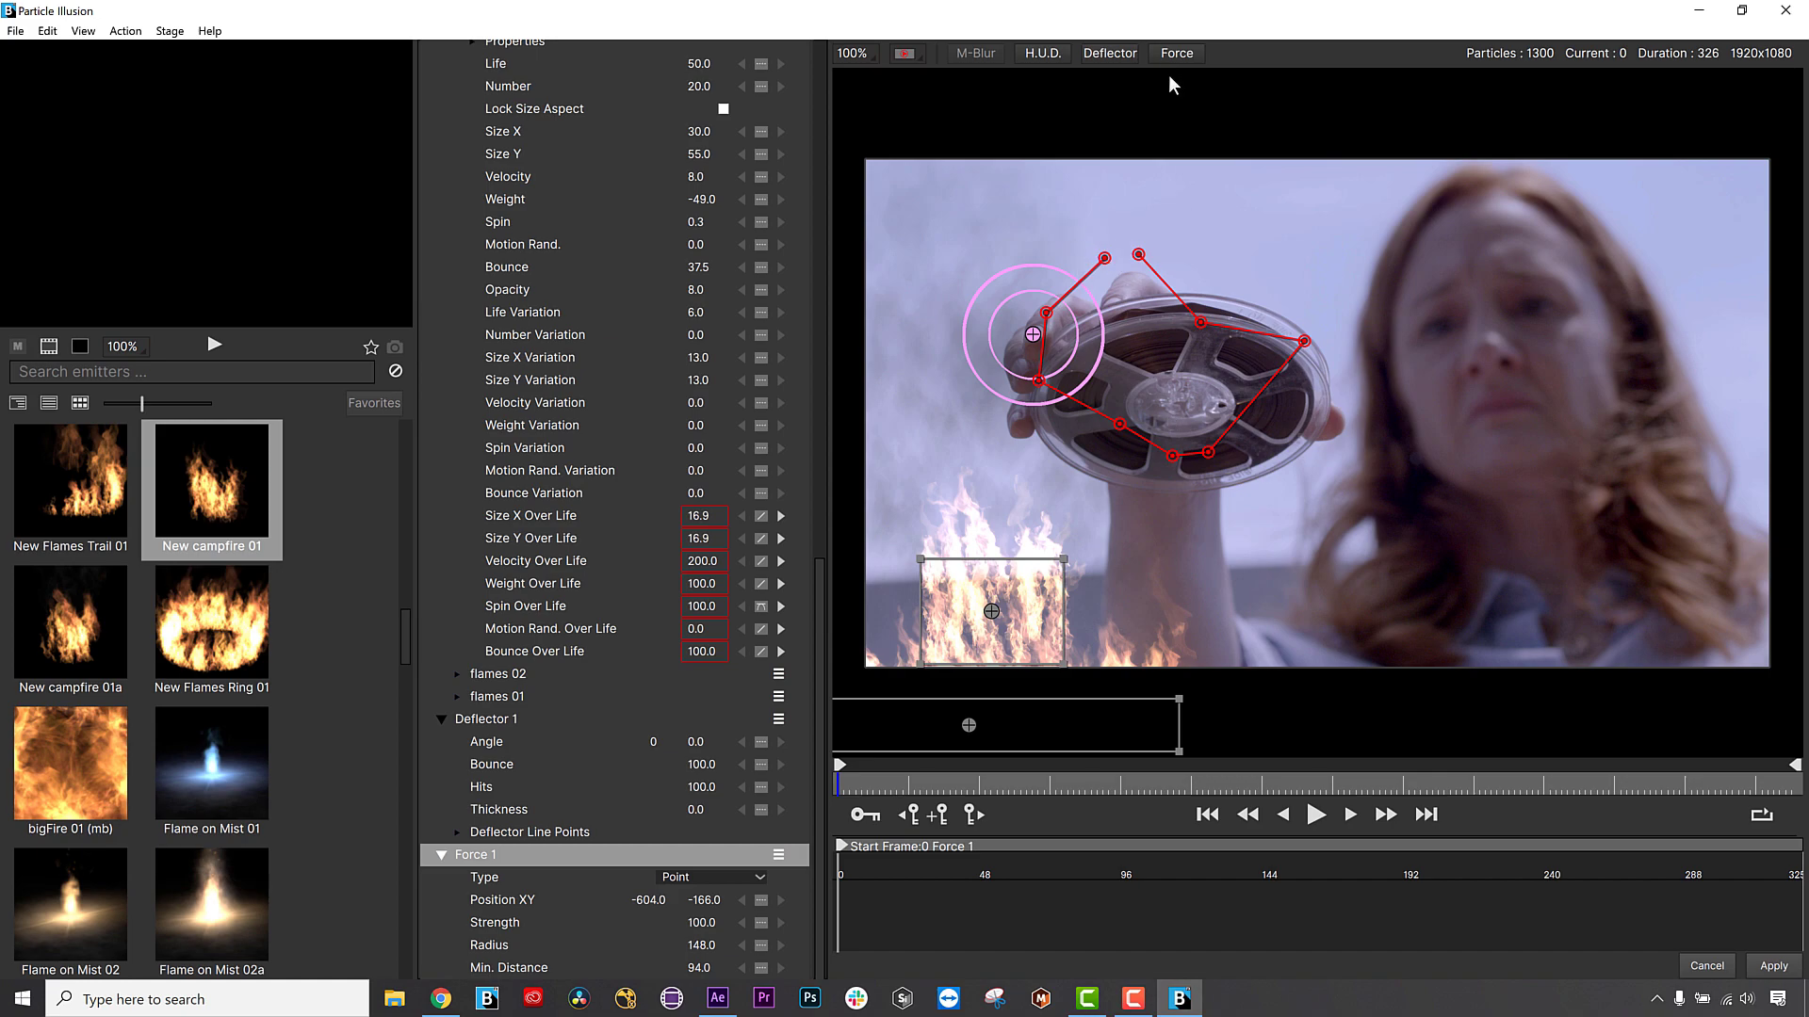
left_click(1774, 966)
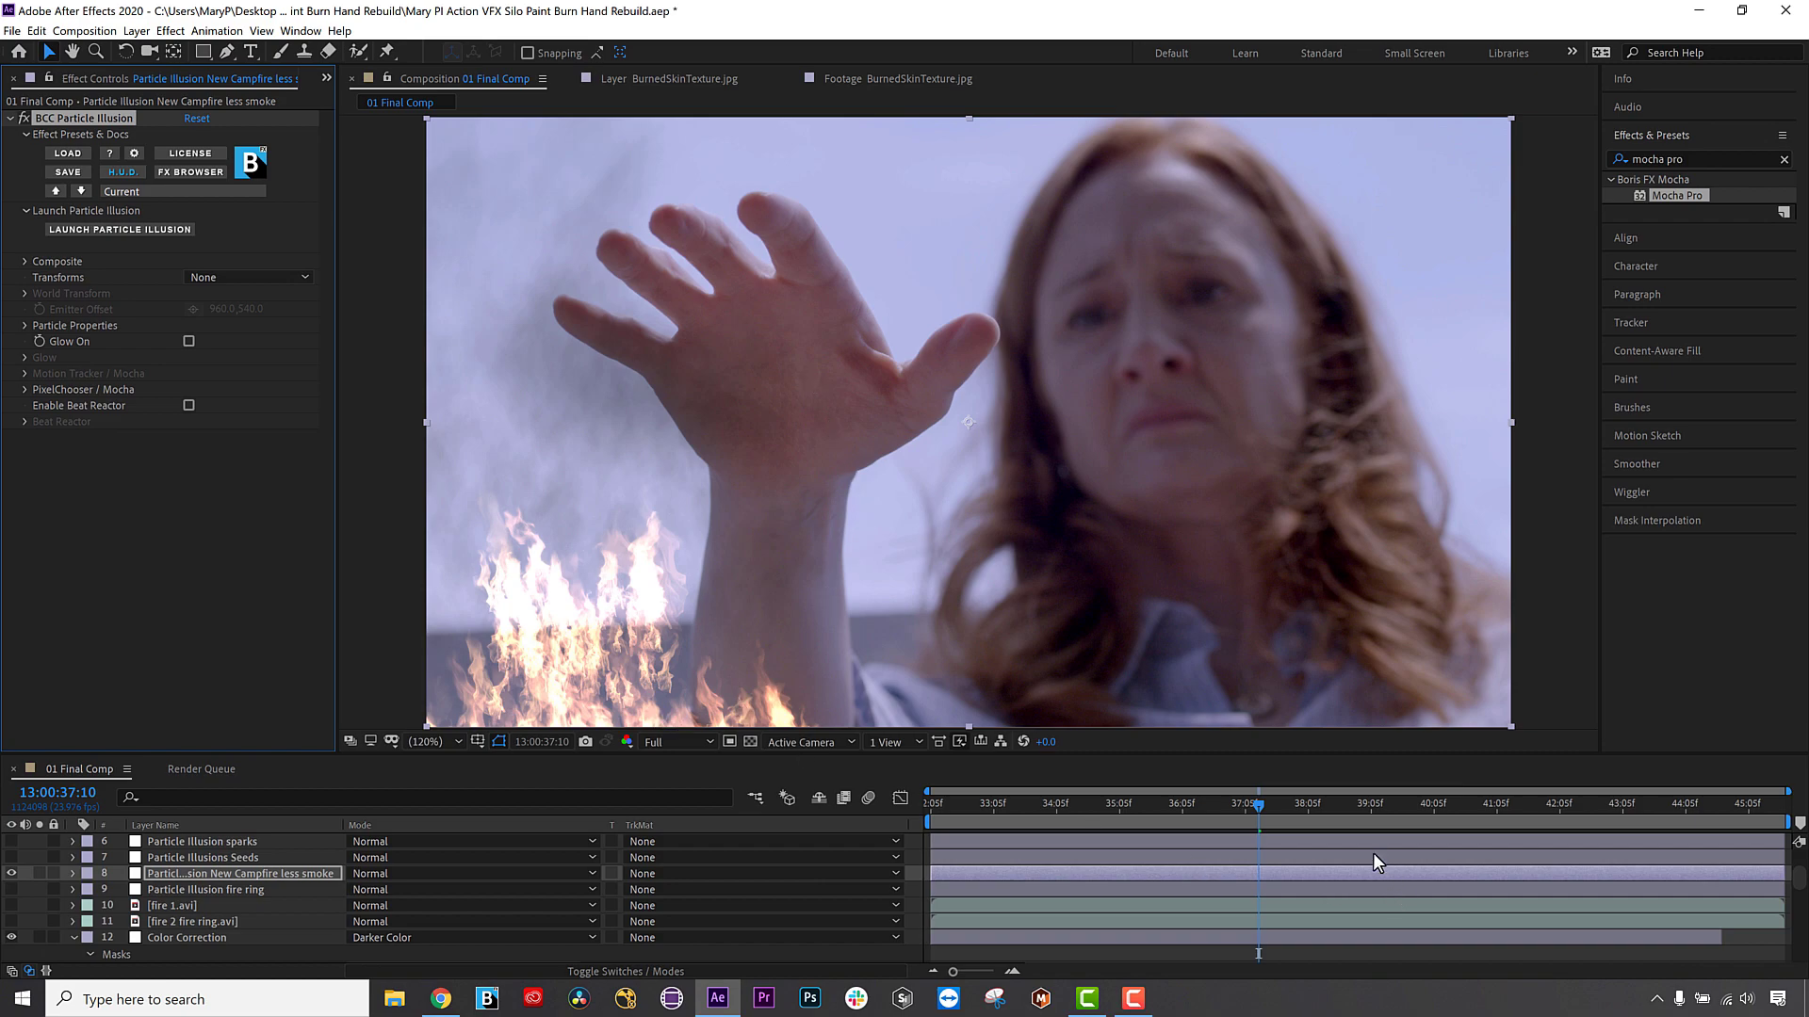
Preview and hide the Particle Illusion campfire layer, and make the ACTION VFX ground fire and rising smoke clips visible.
key("space")
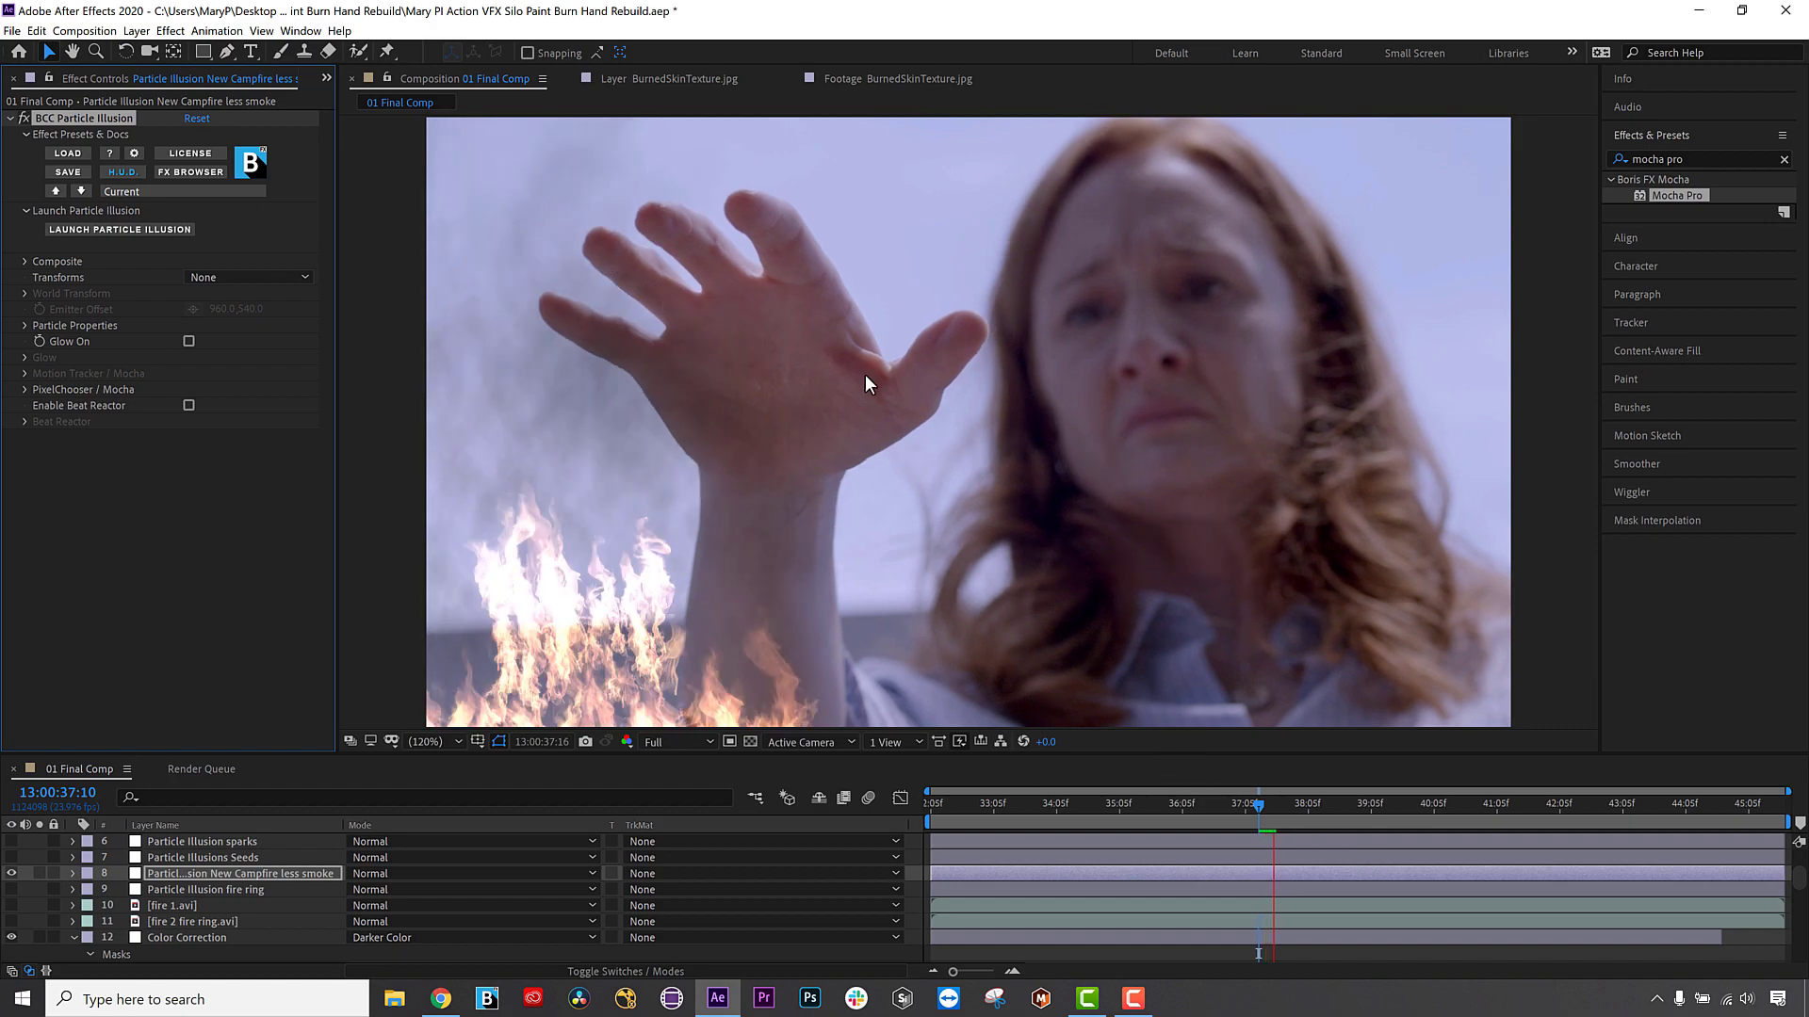
key("space")
scroll(10, 889, "up", 2)
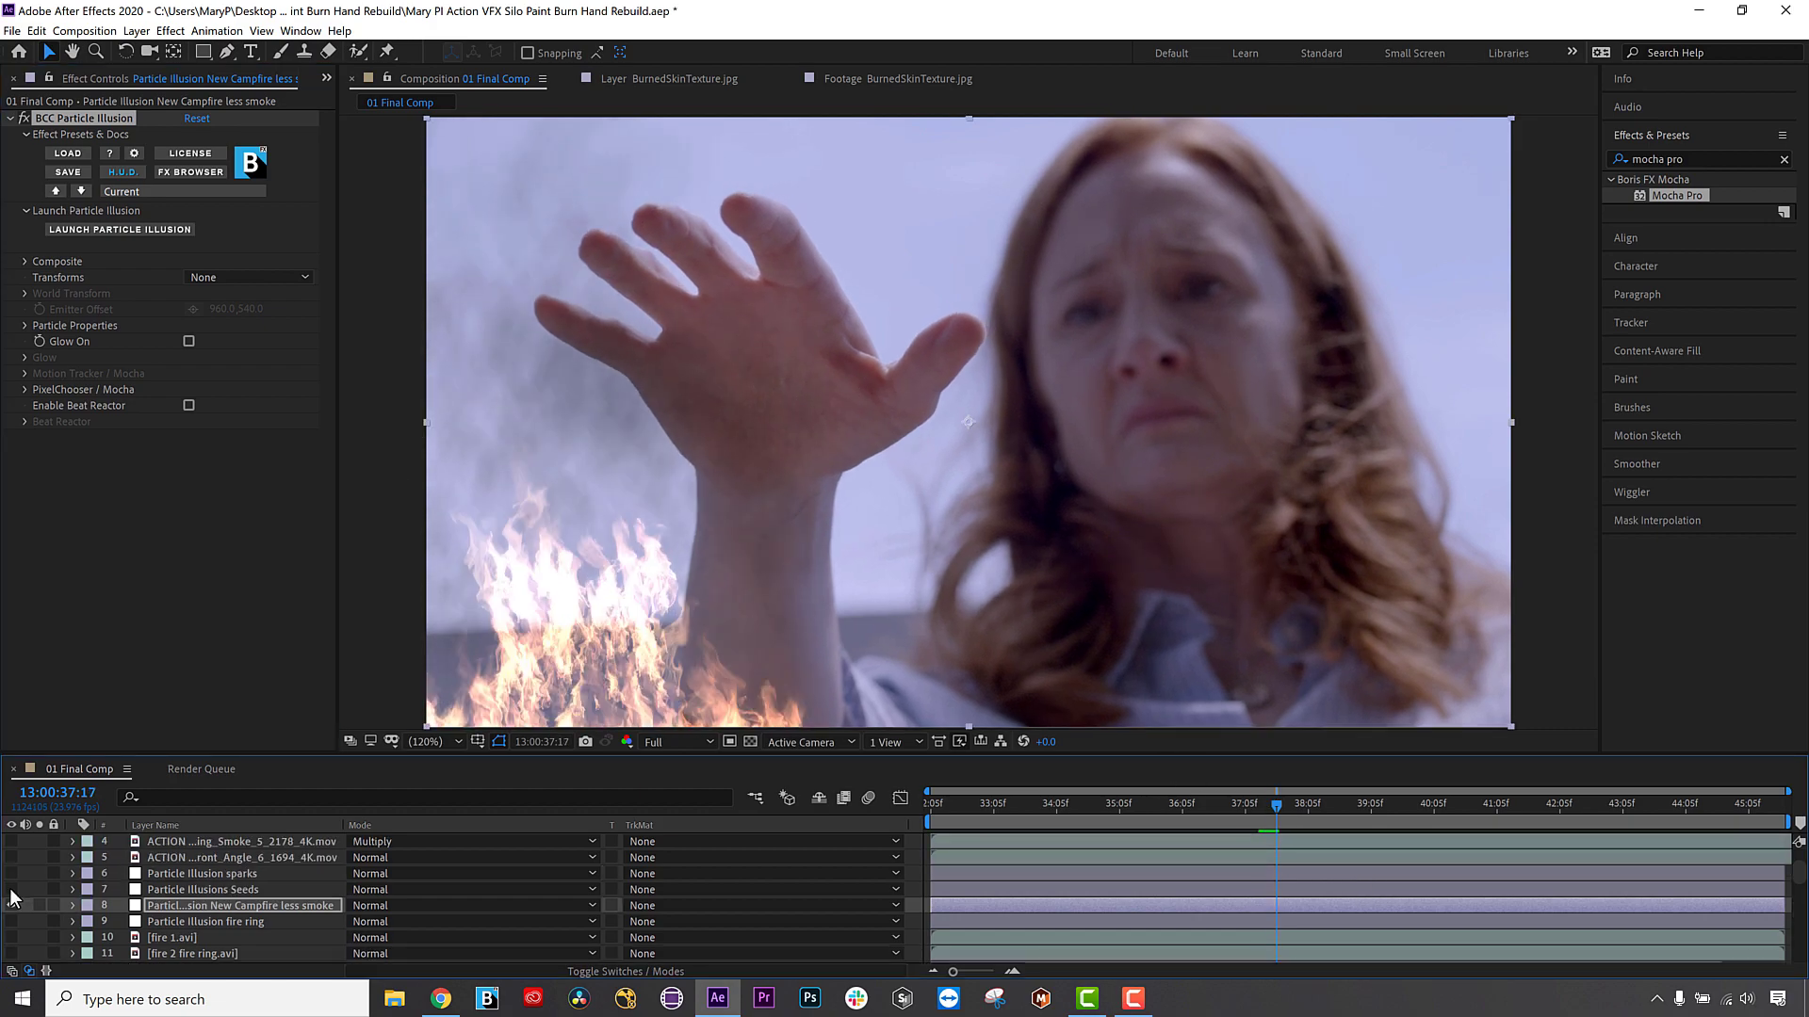
left_click_drag(10, 889, 10, 905)
left_click(11, 874)
left_click_drag(11, 874, 11, 901)
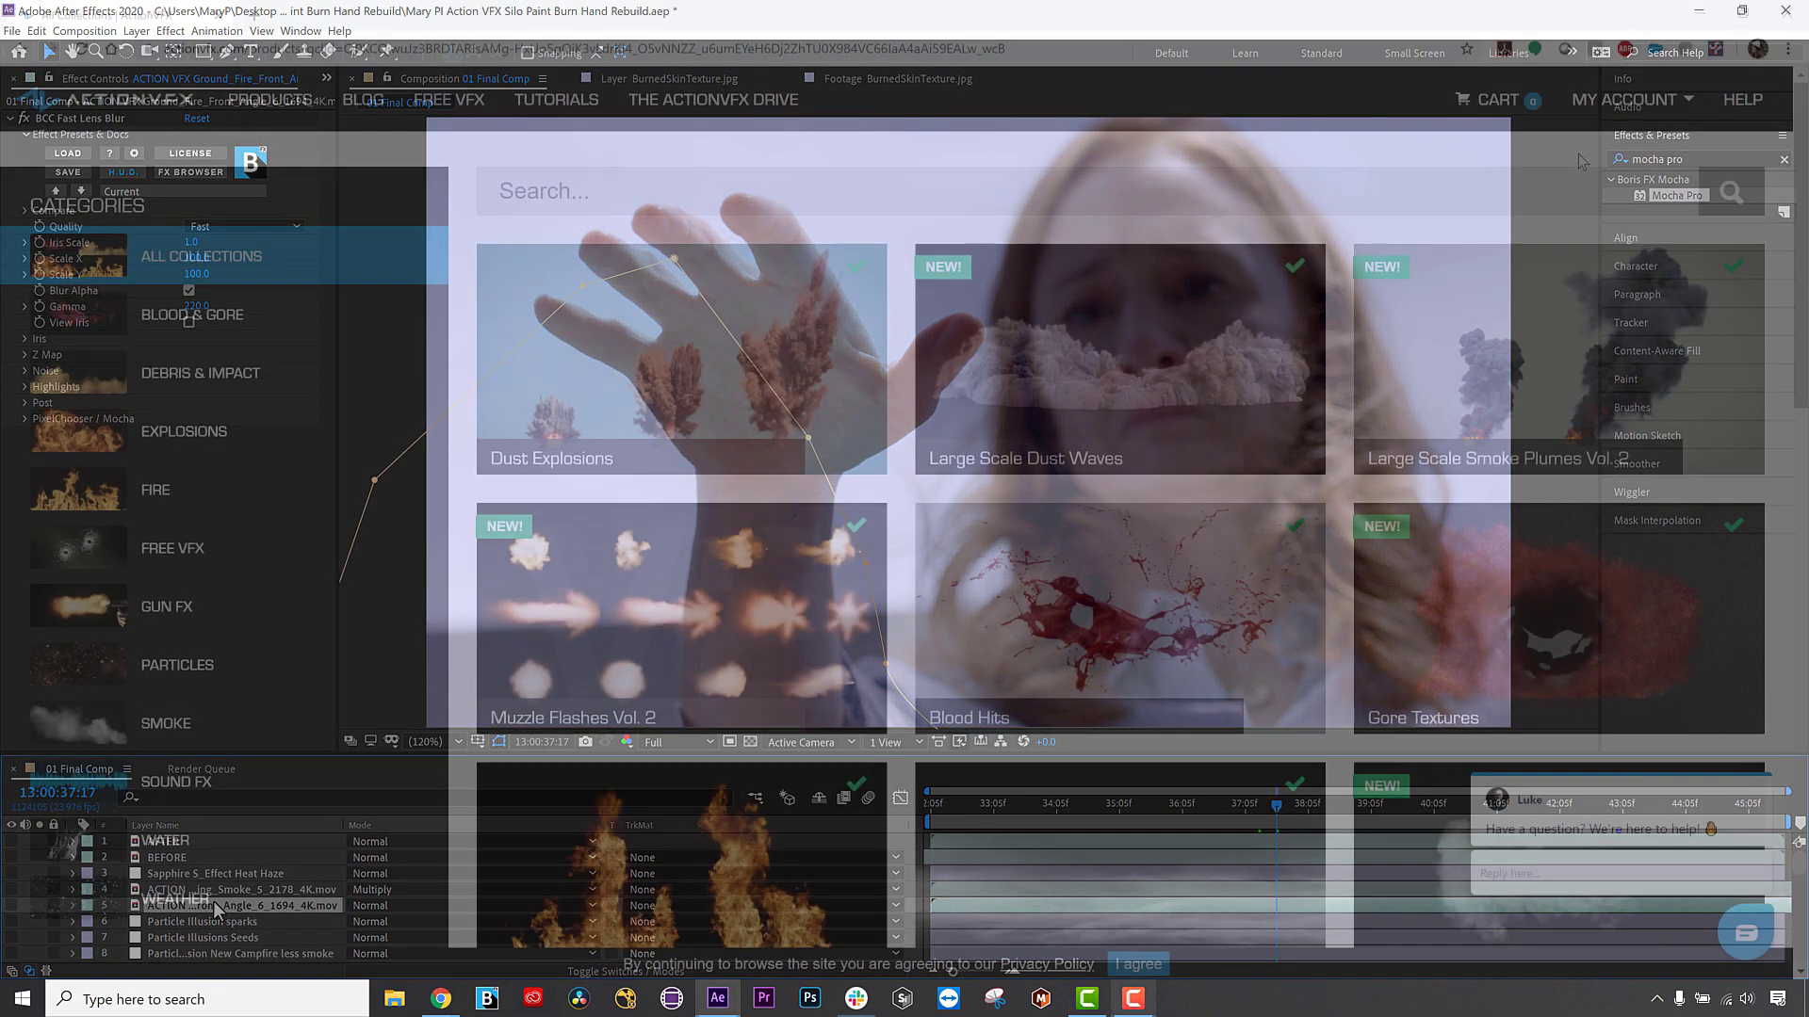
Browse the All Collections page of the ActionVFX website in the browser for available stock effects.
scroll(1579, 162, "down", 10)
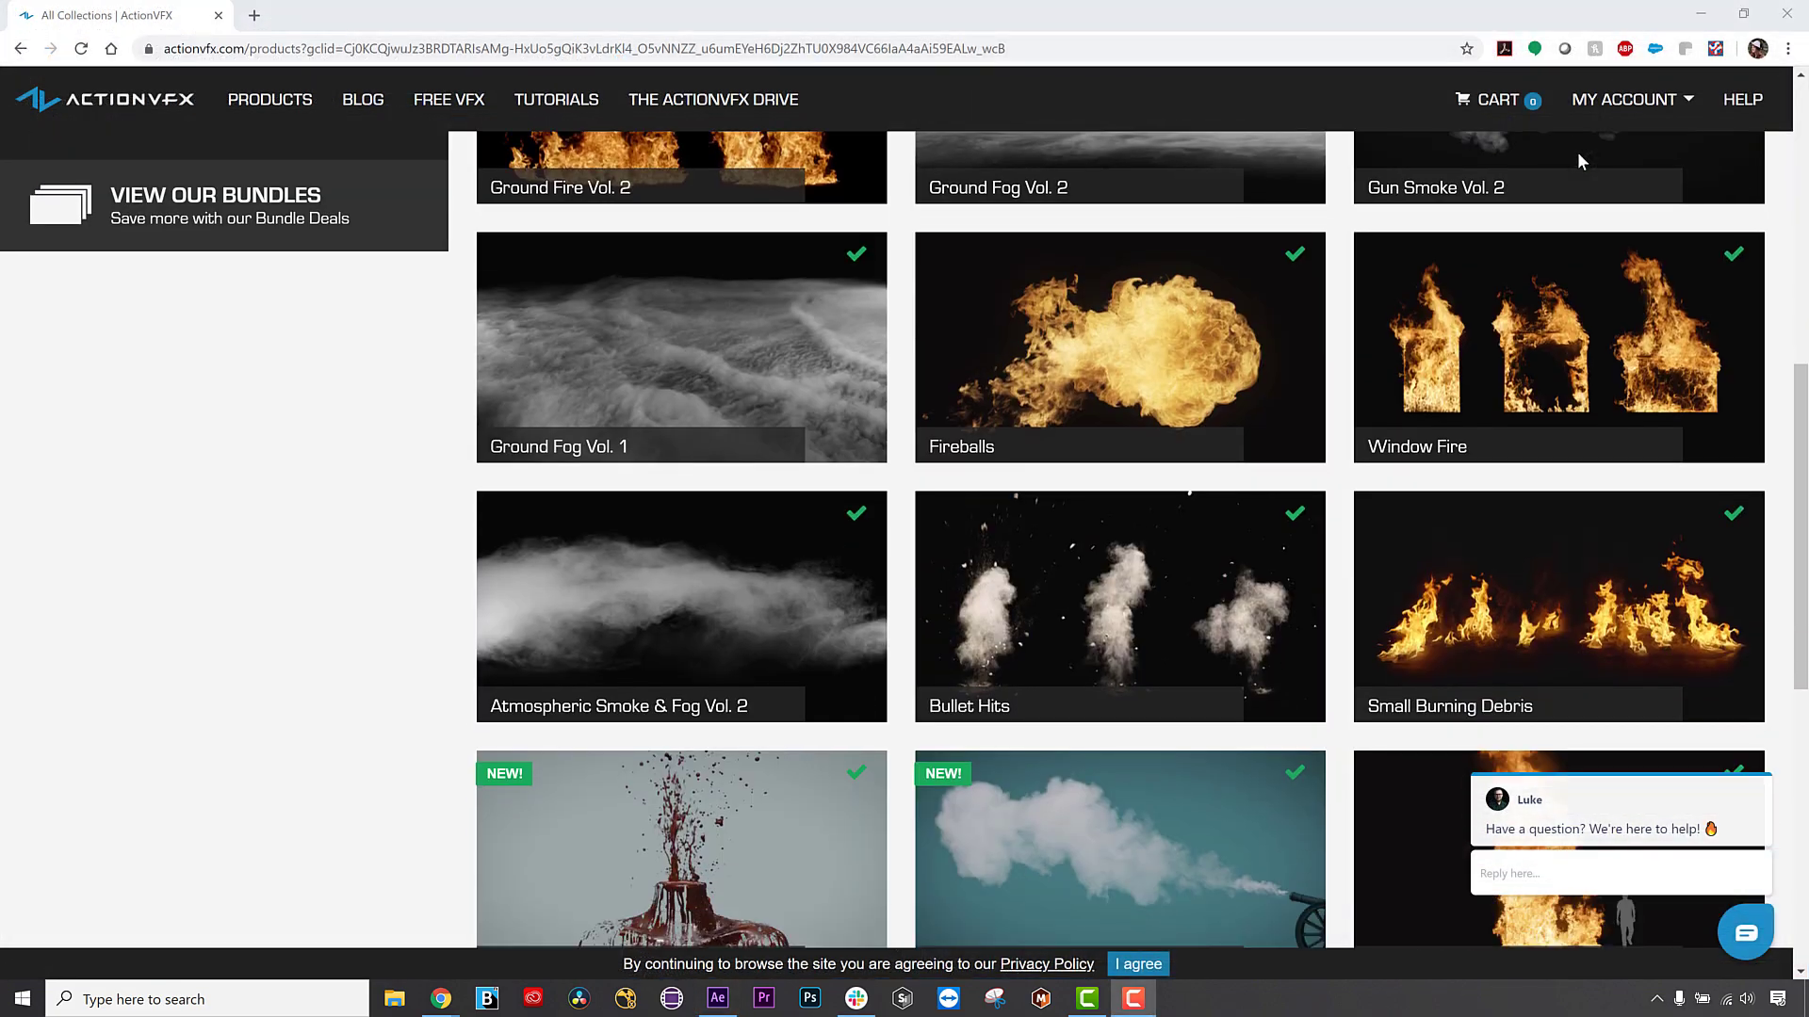
scroll(1577, 156, "down", 2)
scroll(1577, 155, "up", 11)
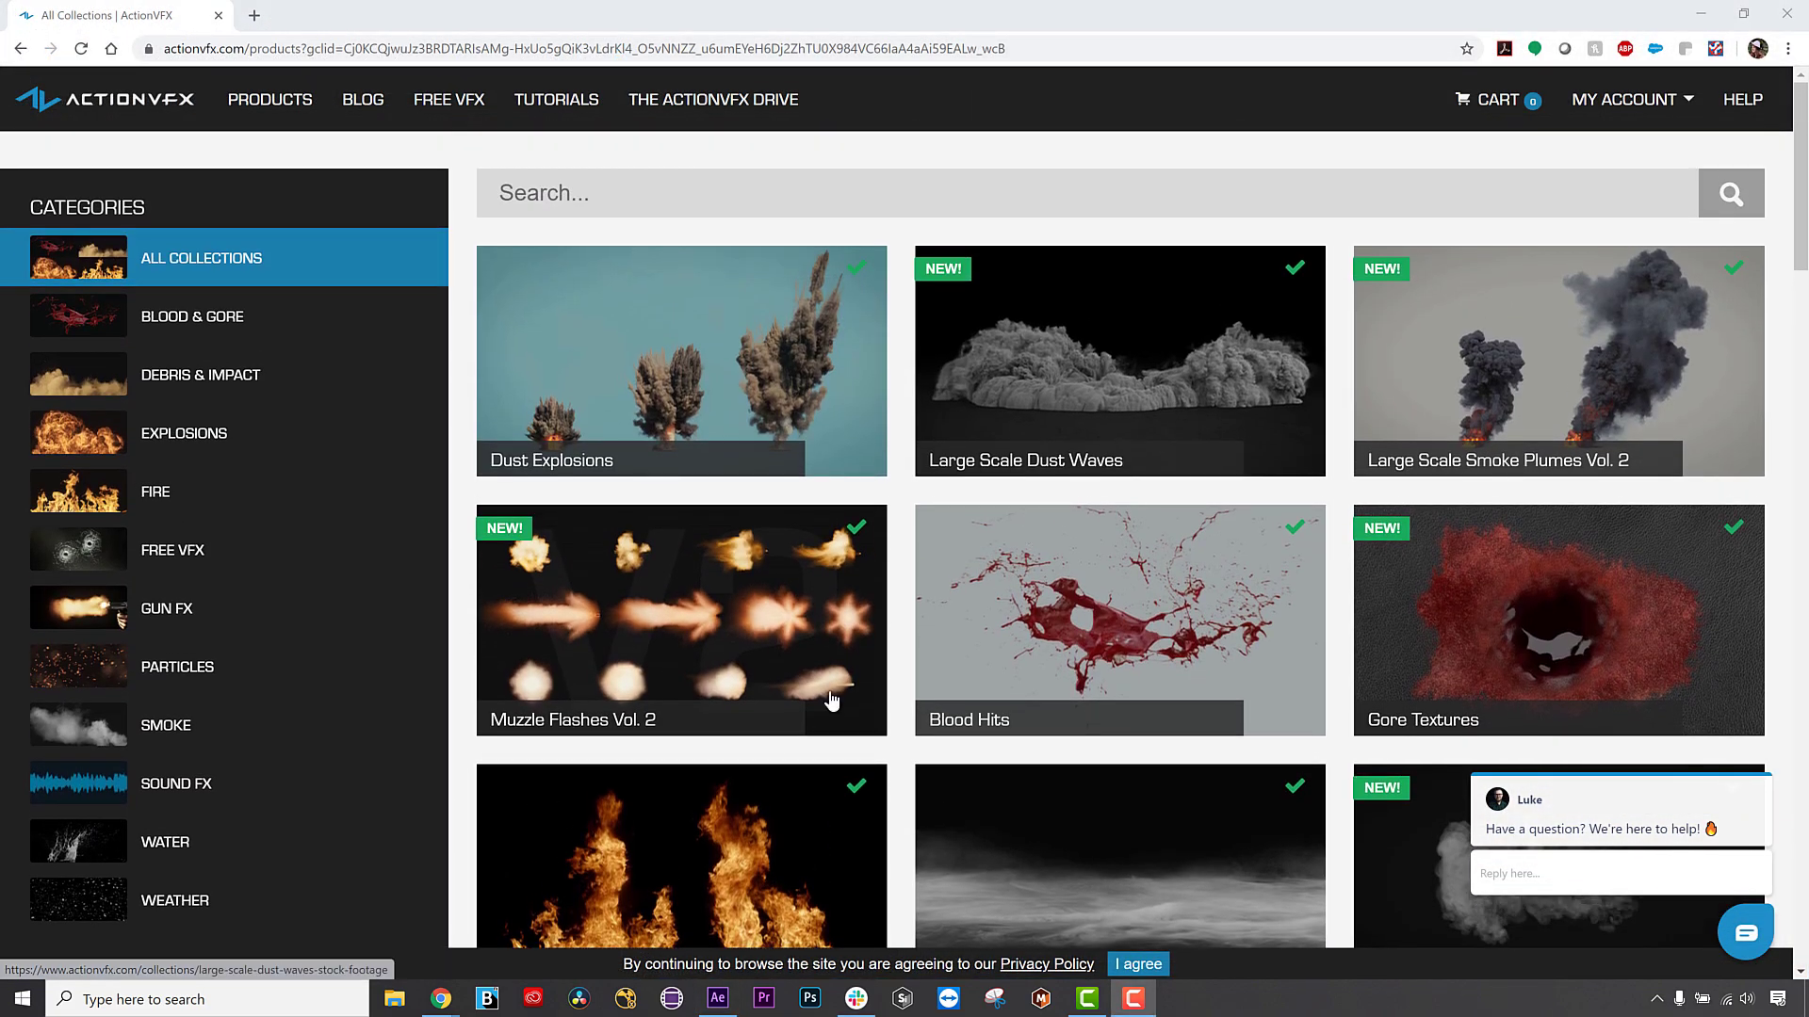
Open the Ground Fire Vol. 2 collection and look through its fire clips down to the related collections.
left_click(670, 863)
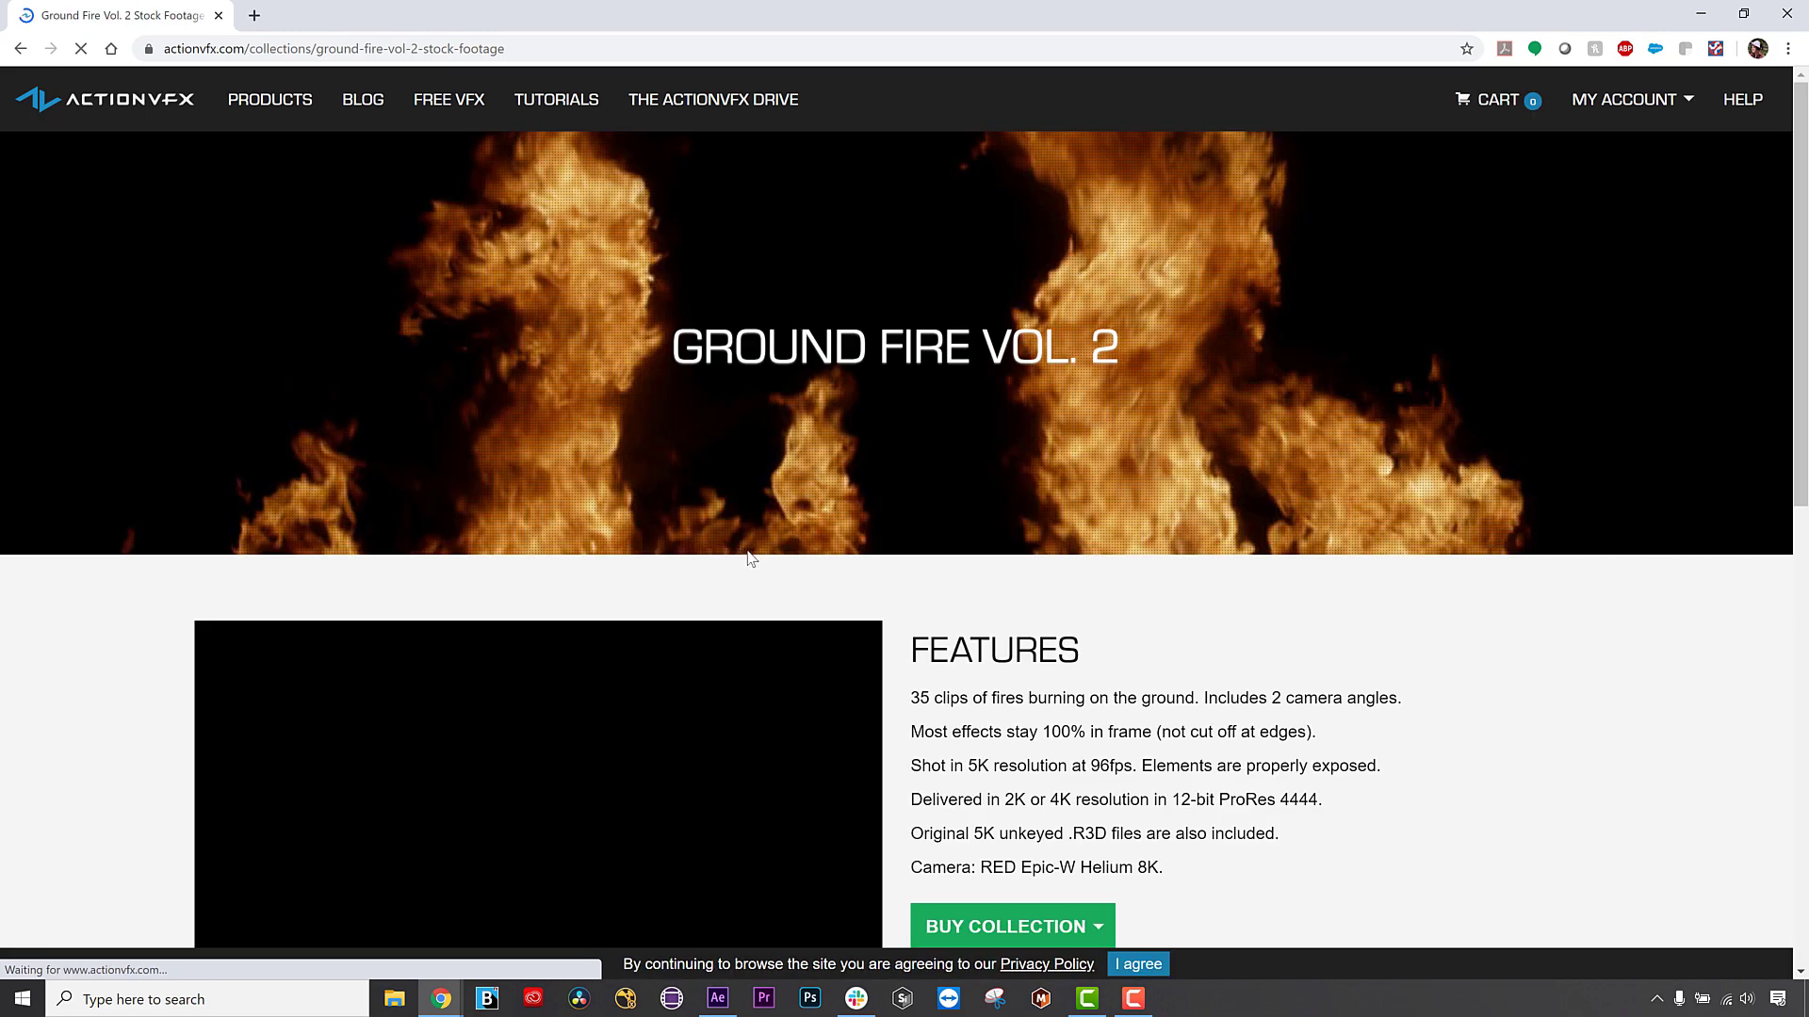
scroll(759, 555, "down", 4)
scroll(760, 556, "down", 8)
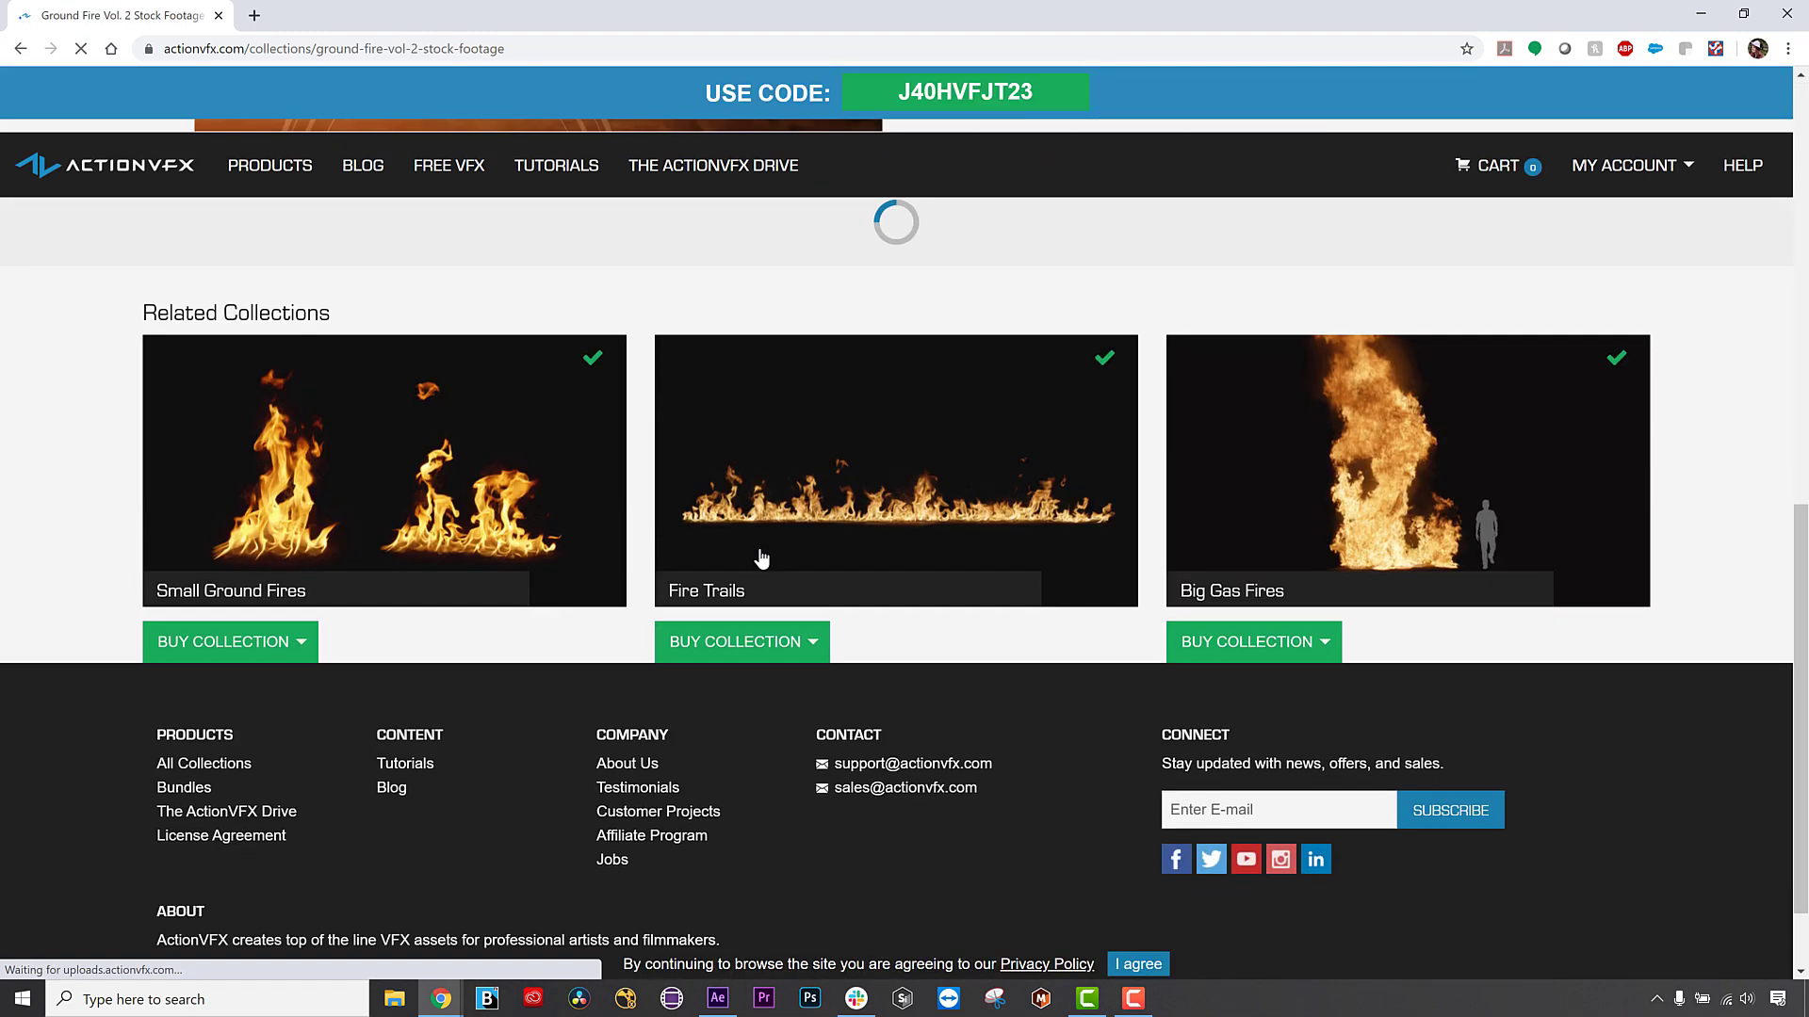
scroll(761, 558, "down", 5)
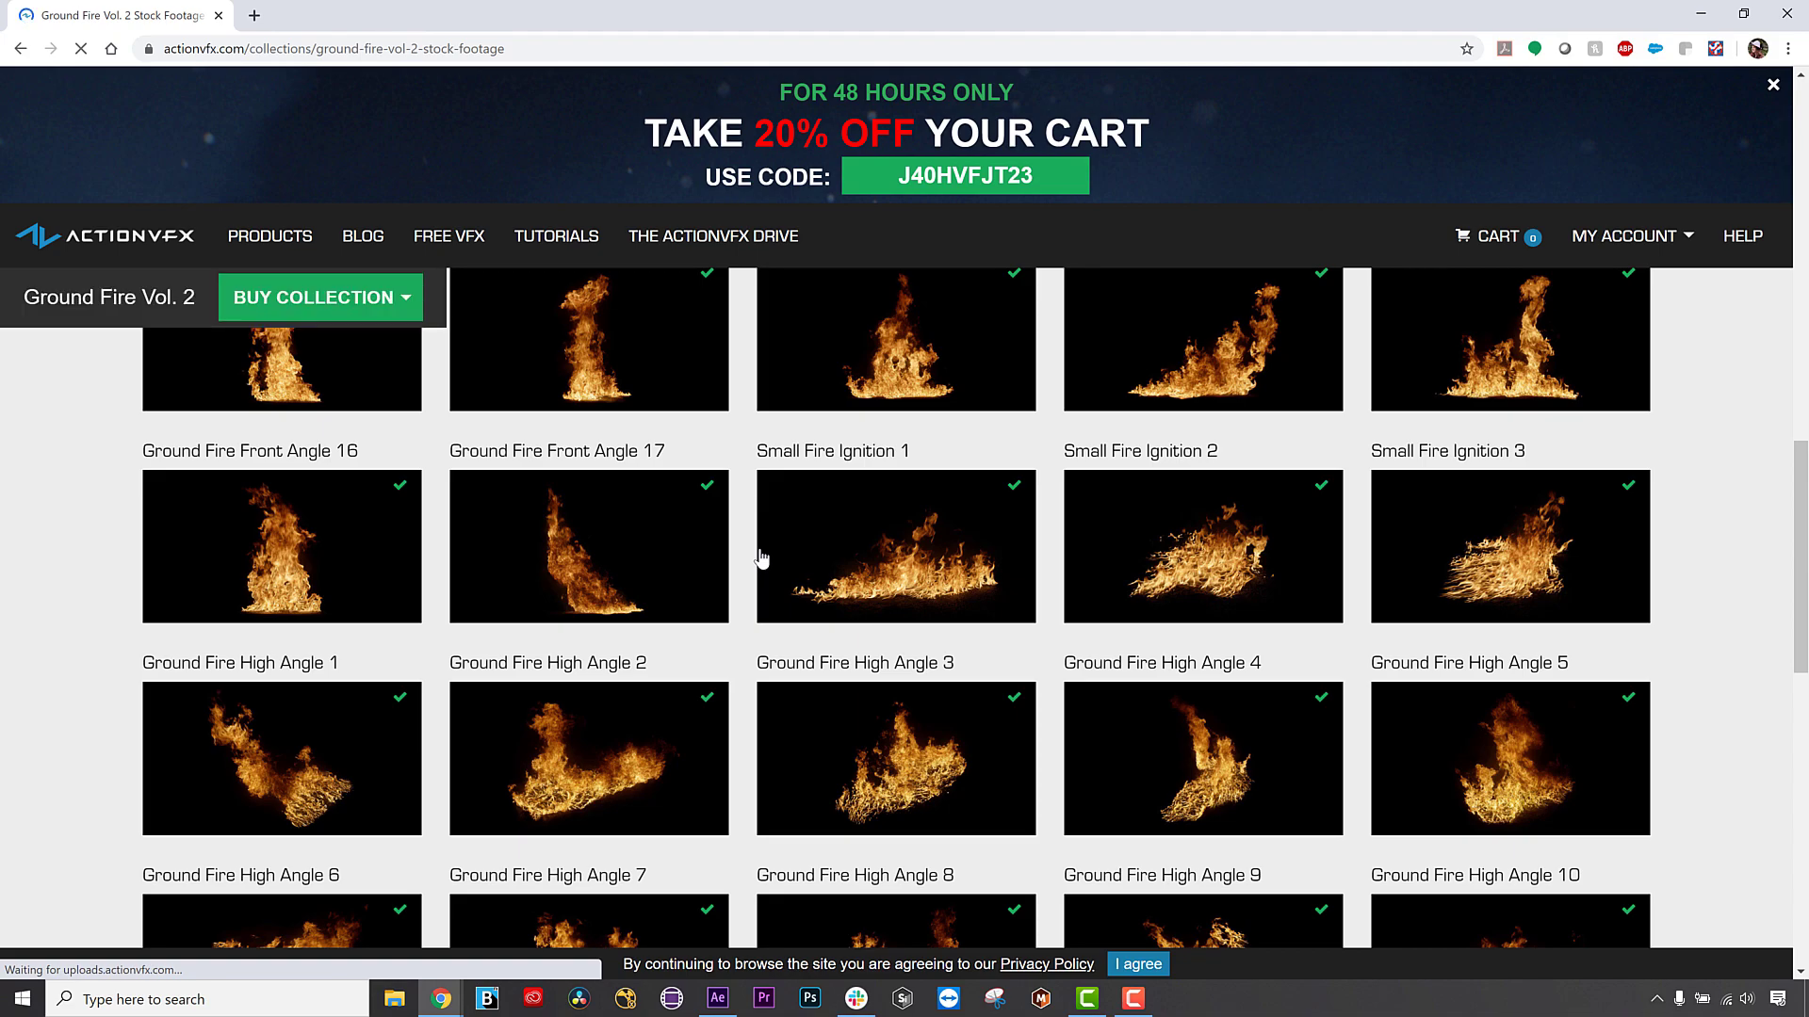
scroll(762, 558, "down", 8)
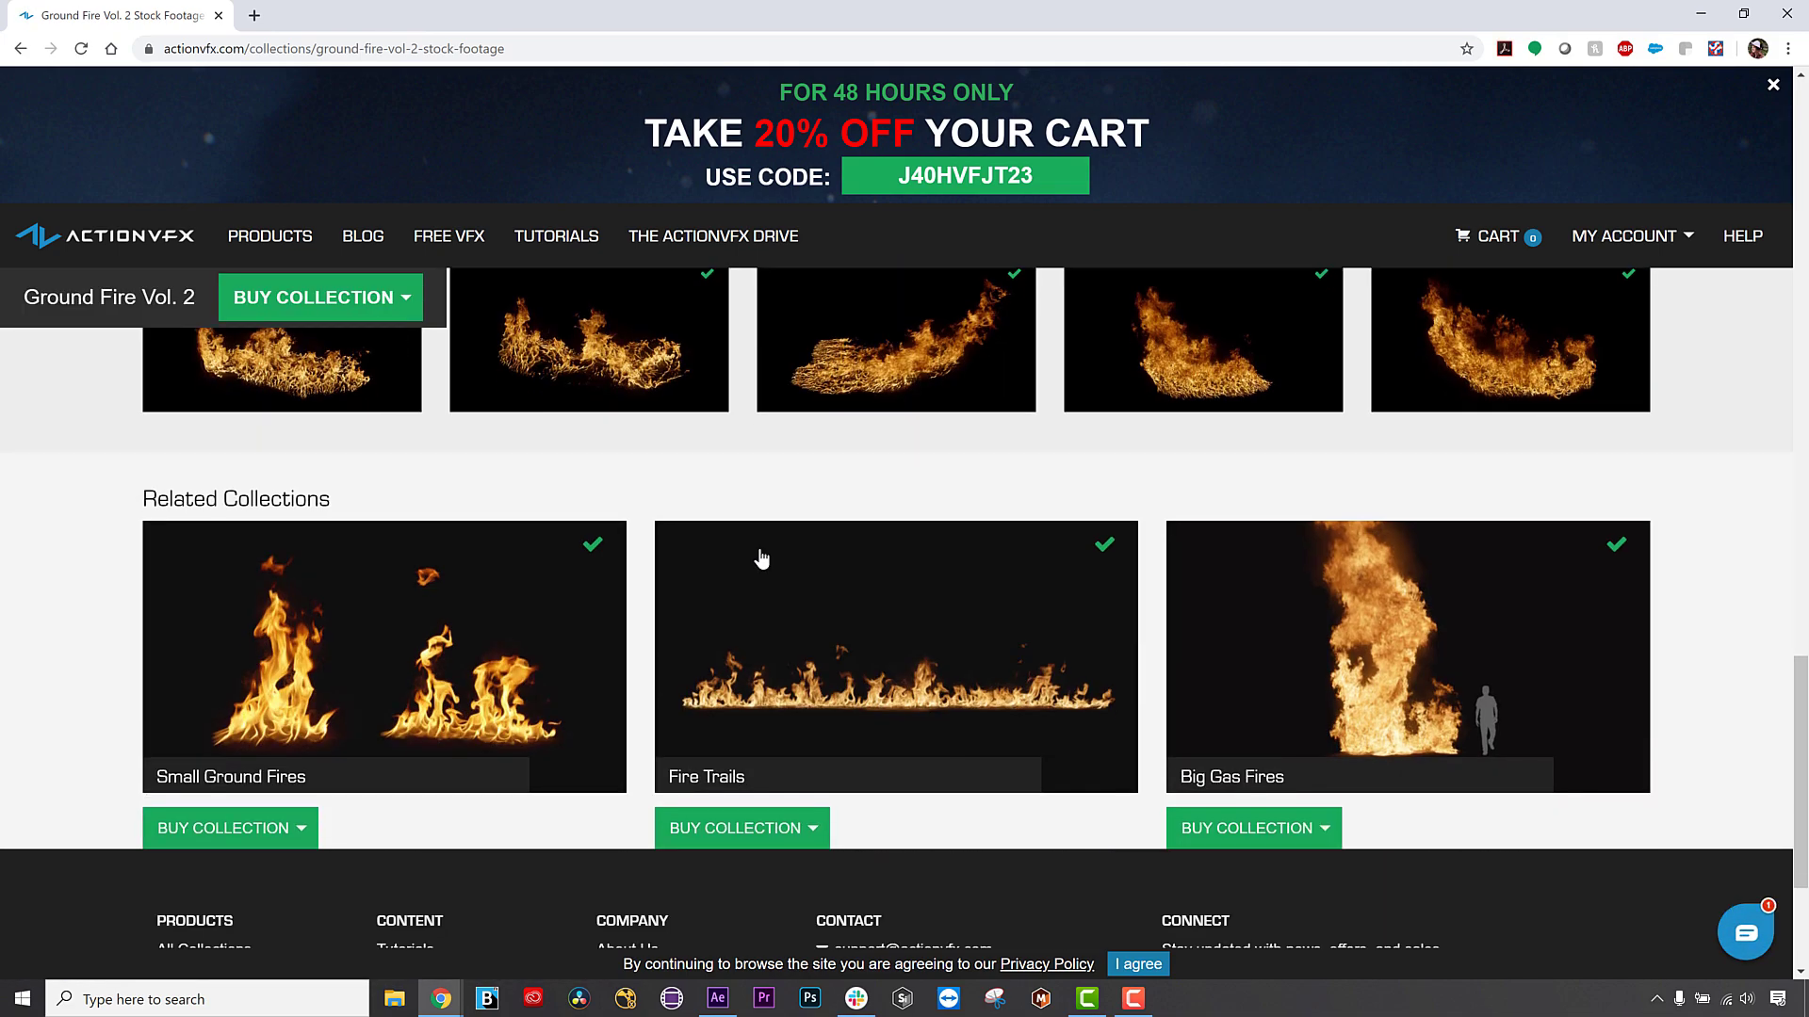
scroll(762, 560, "down", 1)
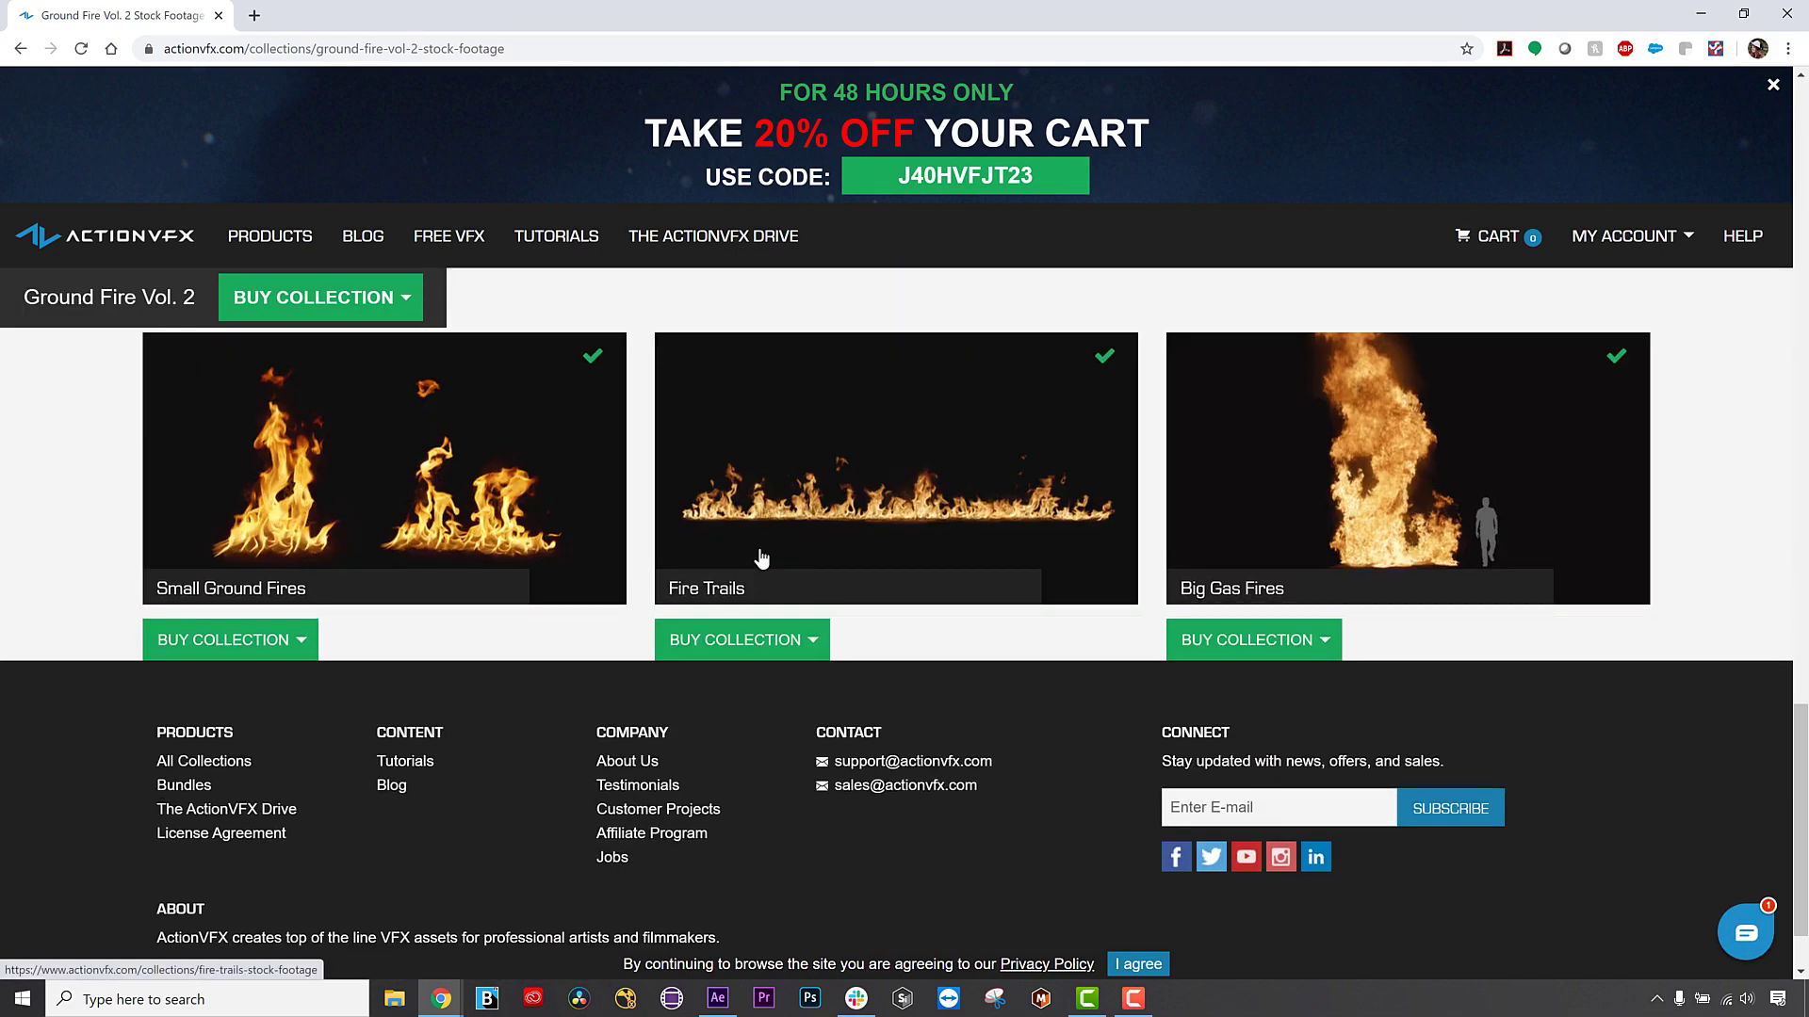
Open the related Small Ground Fires collection and look through its small fire clips.
left_click(406, 544)
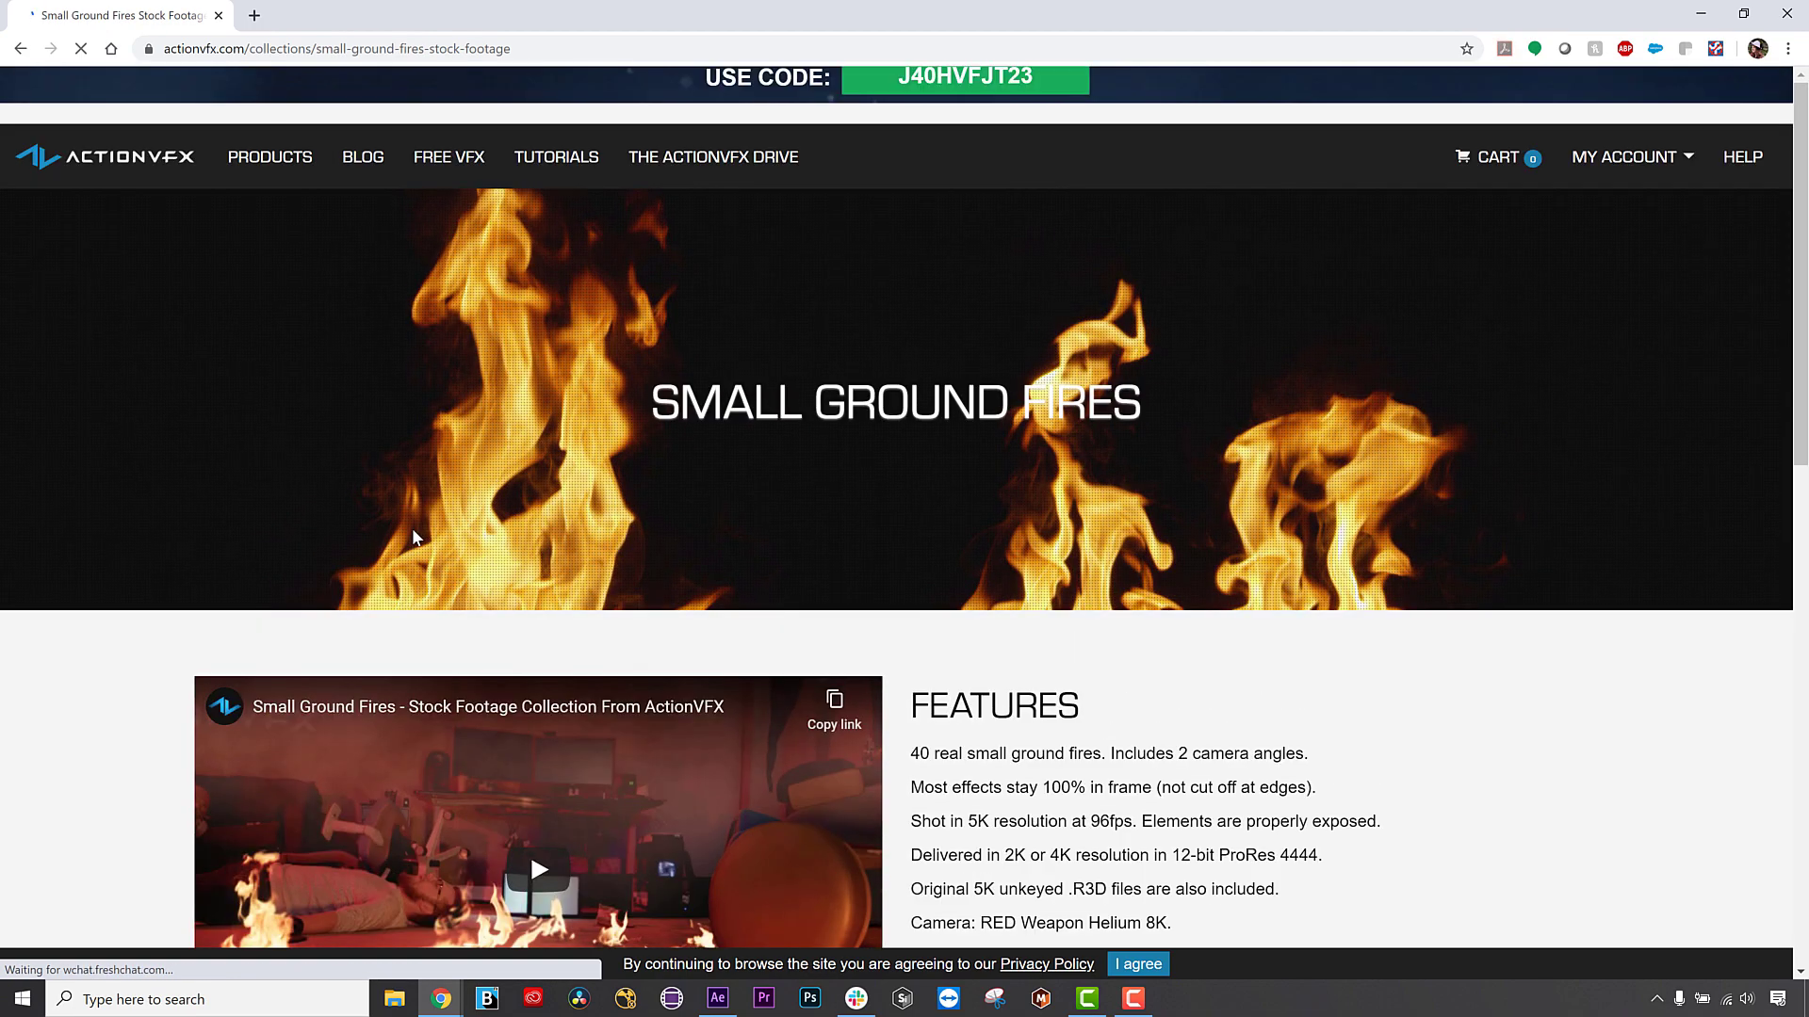
scroll(412, 528, "down", 3)
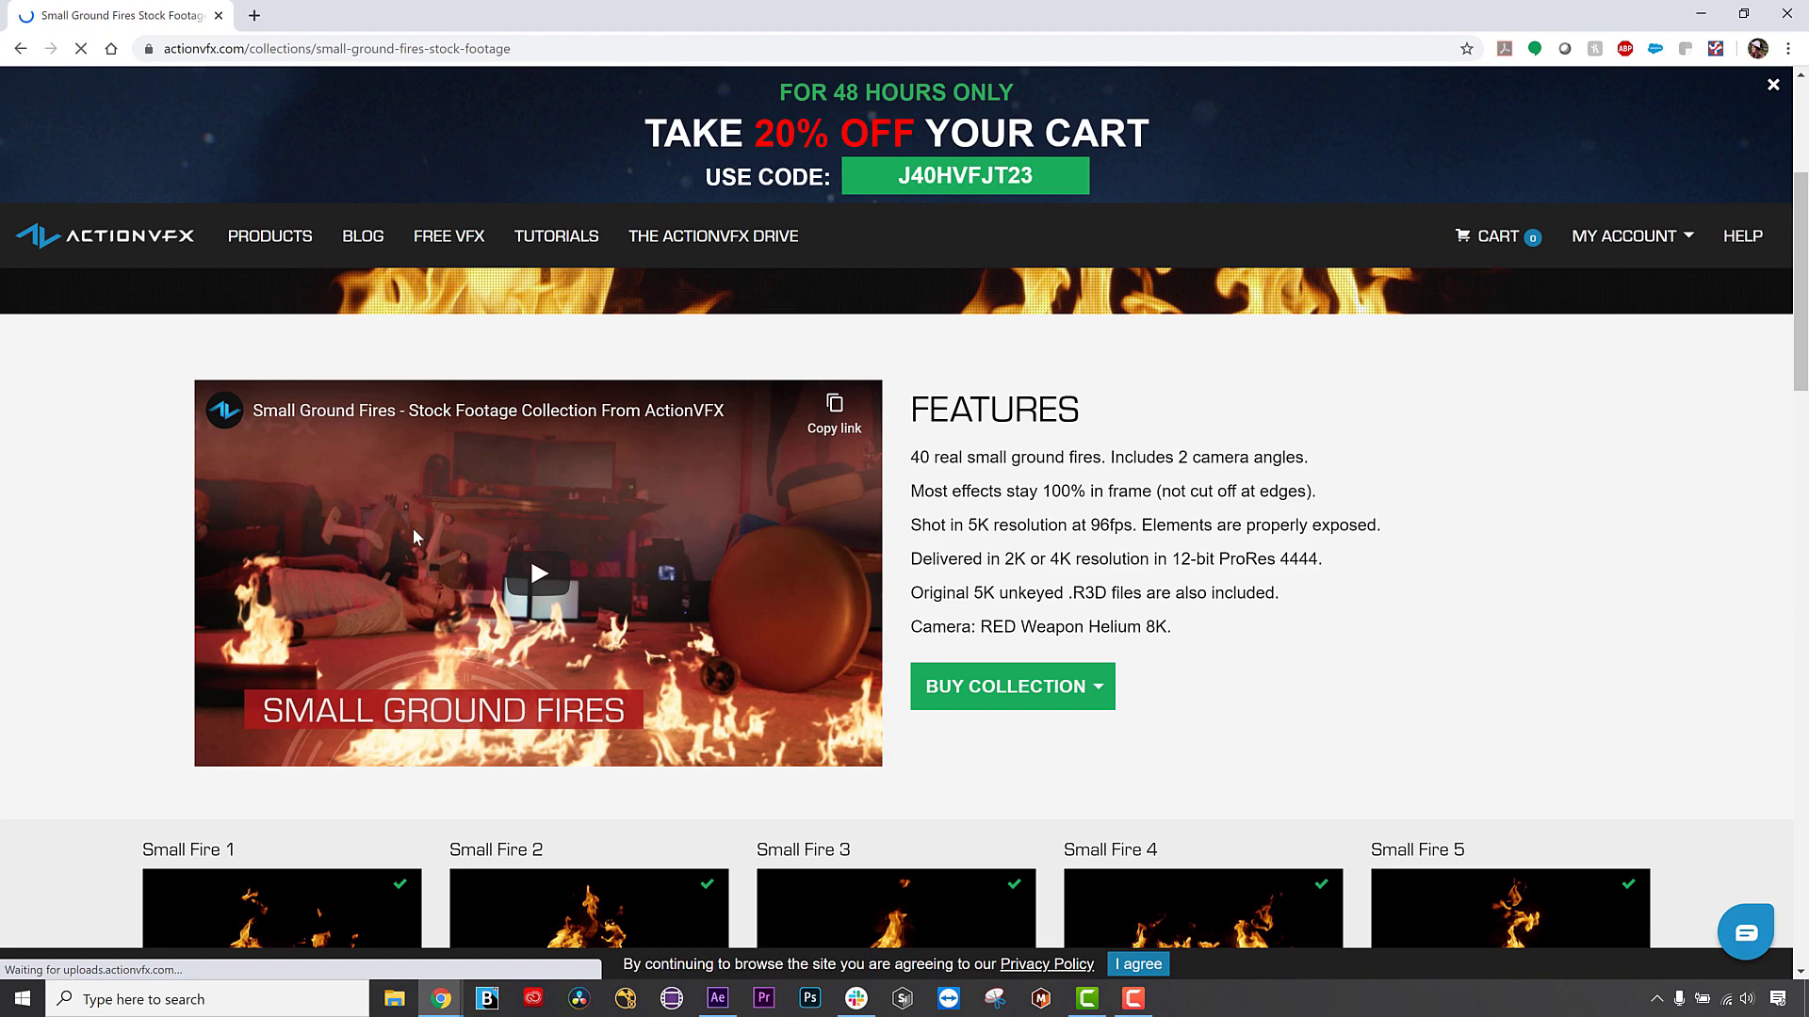
scroll(414, 529, "down", 3)
scroll(415, 536, "down", 3)
scroll(415, 537, "down", 3)
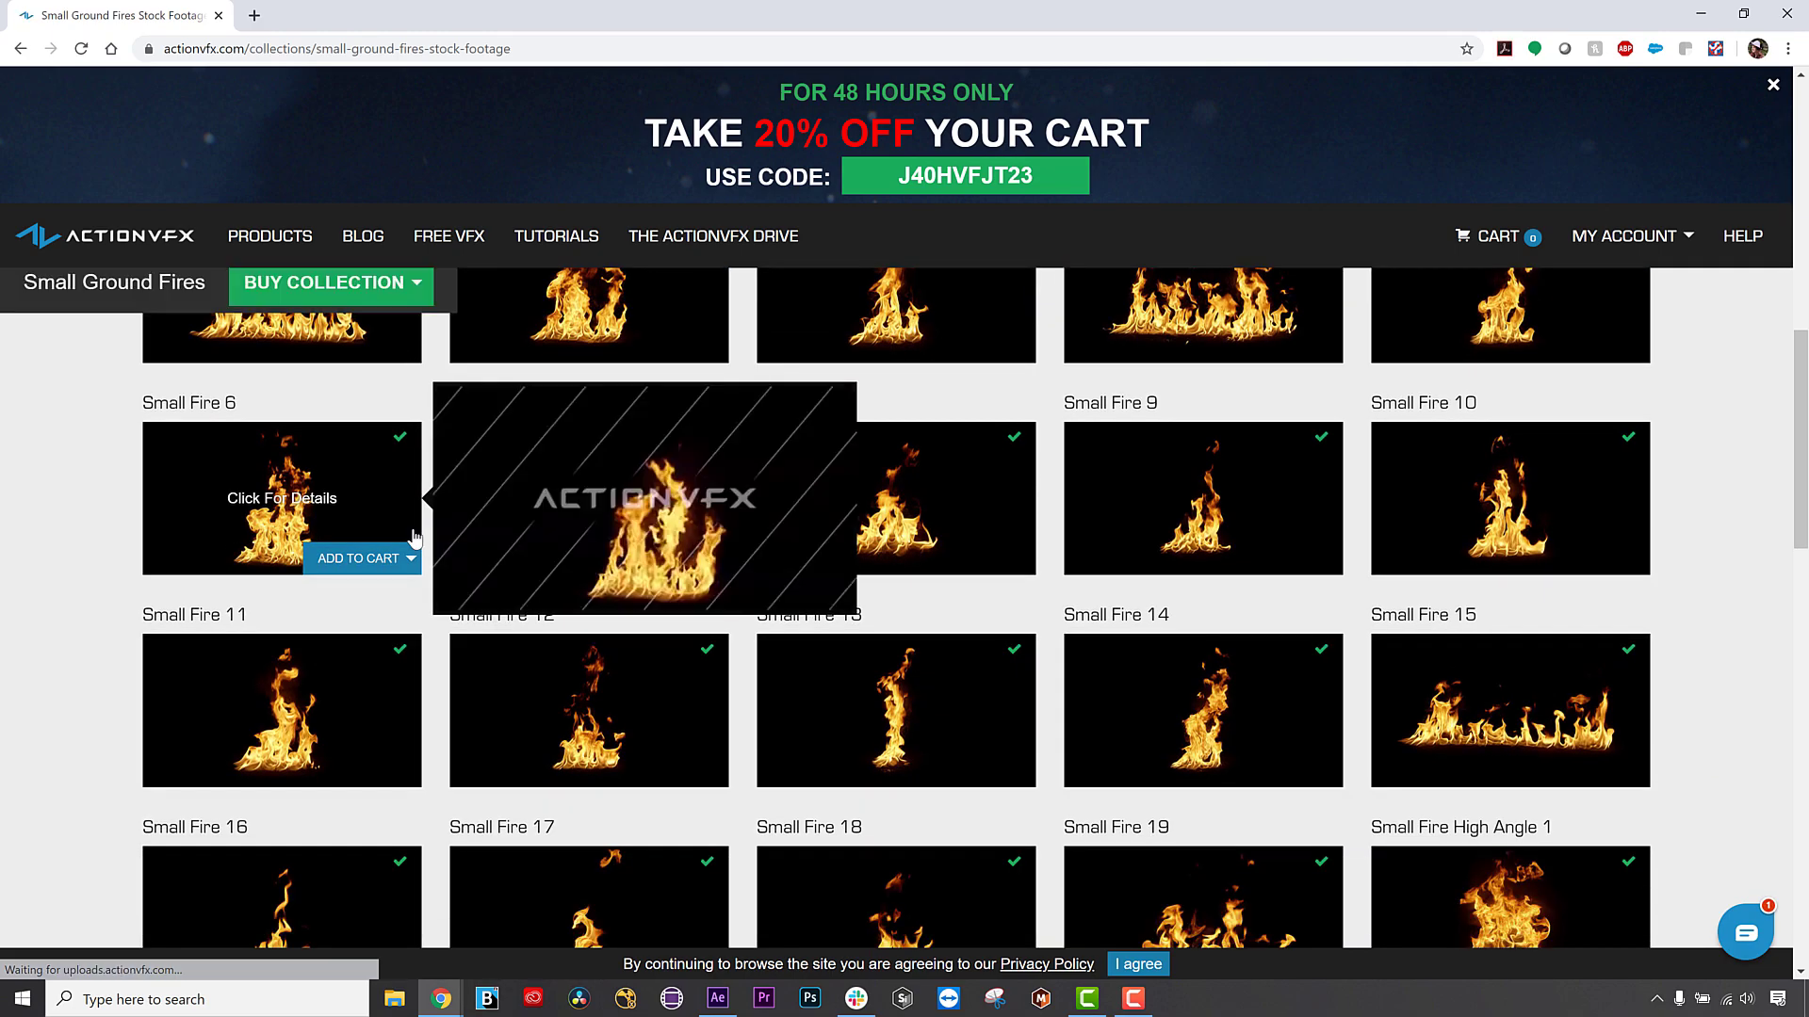
scroll(415, 537, "down", 1)
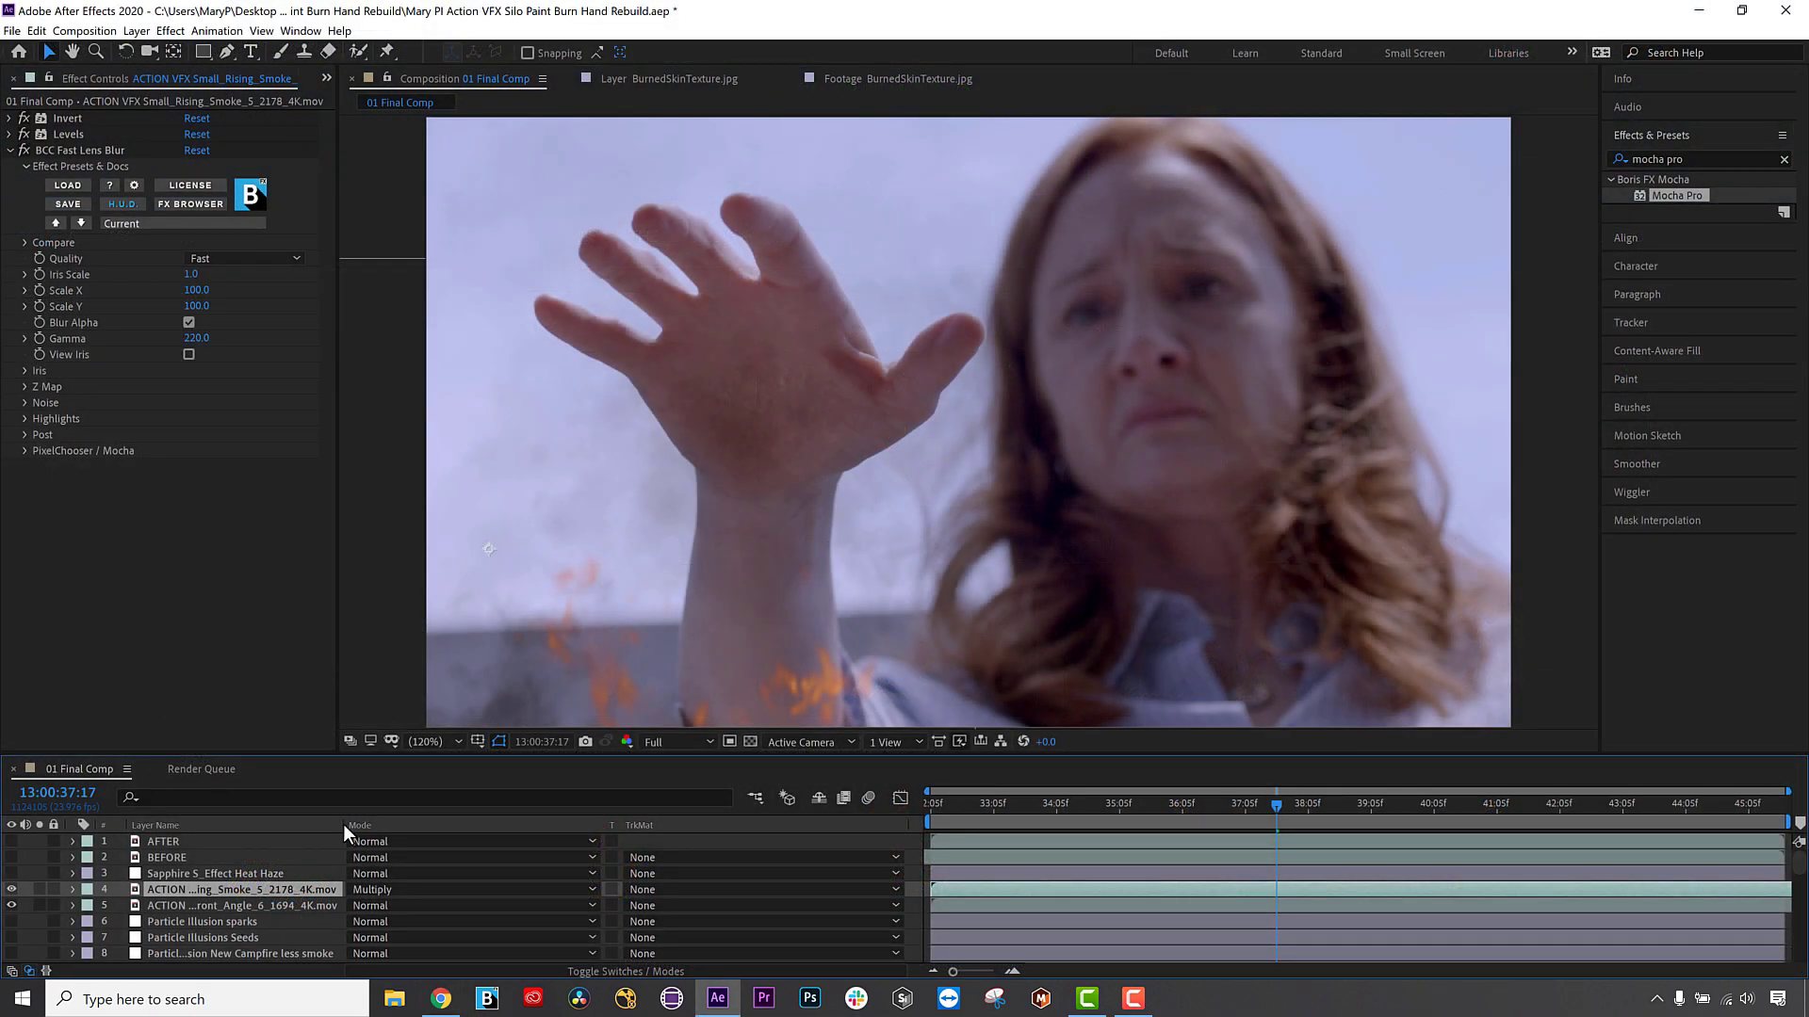
Return to After Effects and widen the timeline's Layer Name column so the full ACTION VFX clip names can be read.
left_click_drag(343, 825, 497, 825)
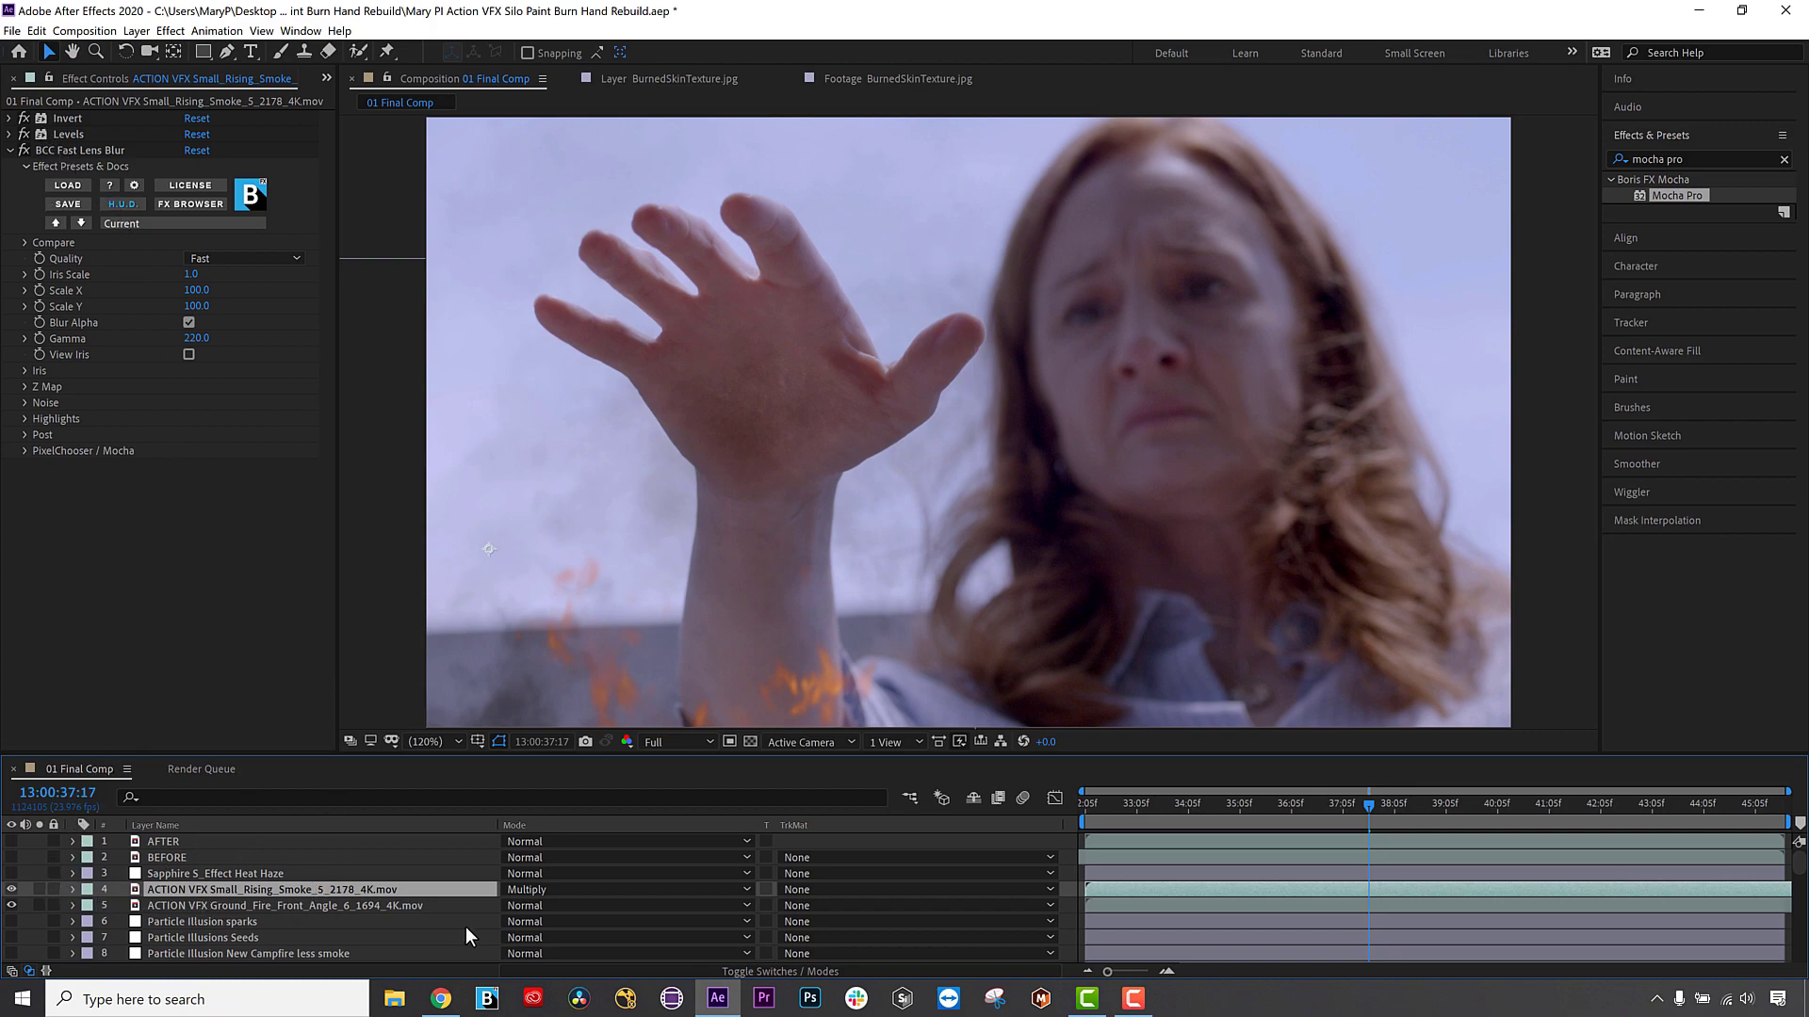
Set the rising smoke layer's blend mode to Normal and switch off its effects to view the untreated smoke clip.
left_click(565, 889)
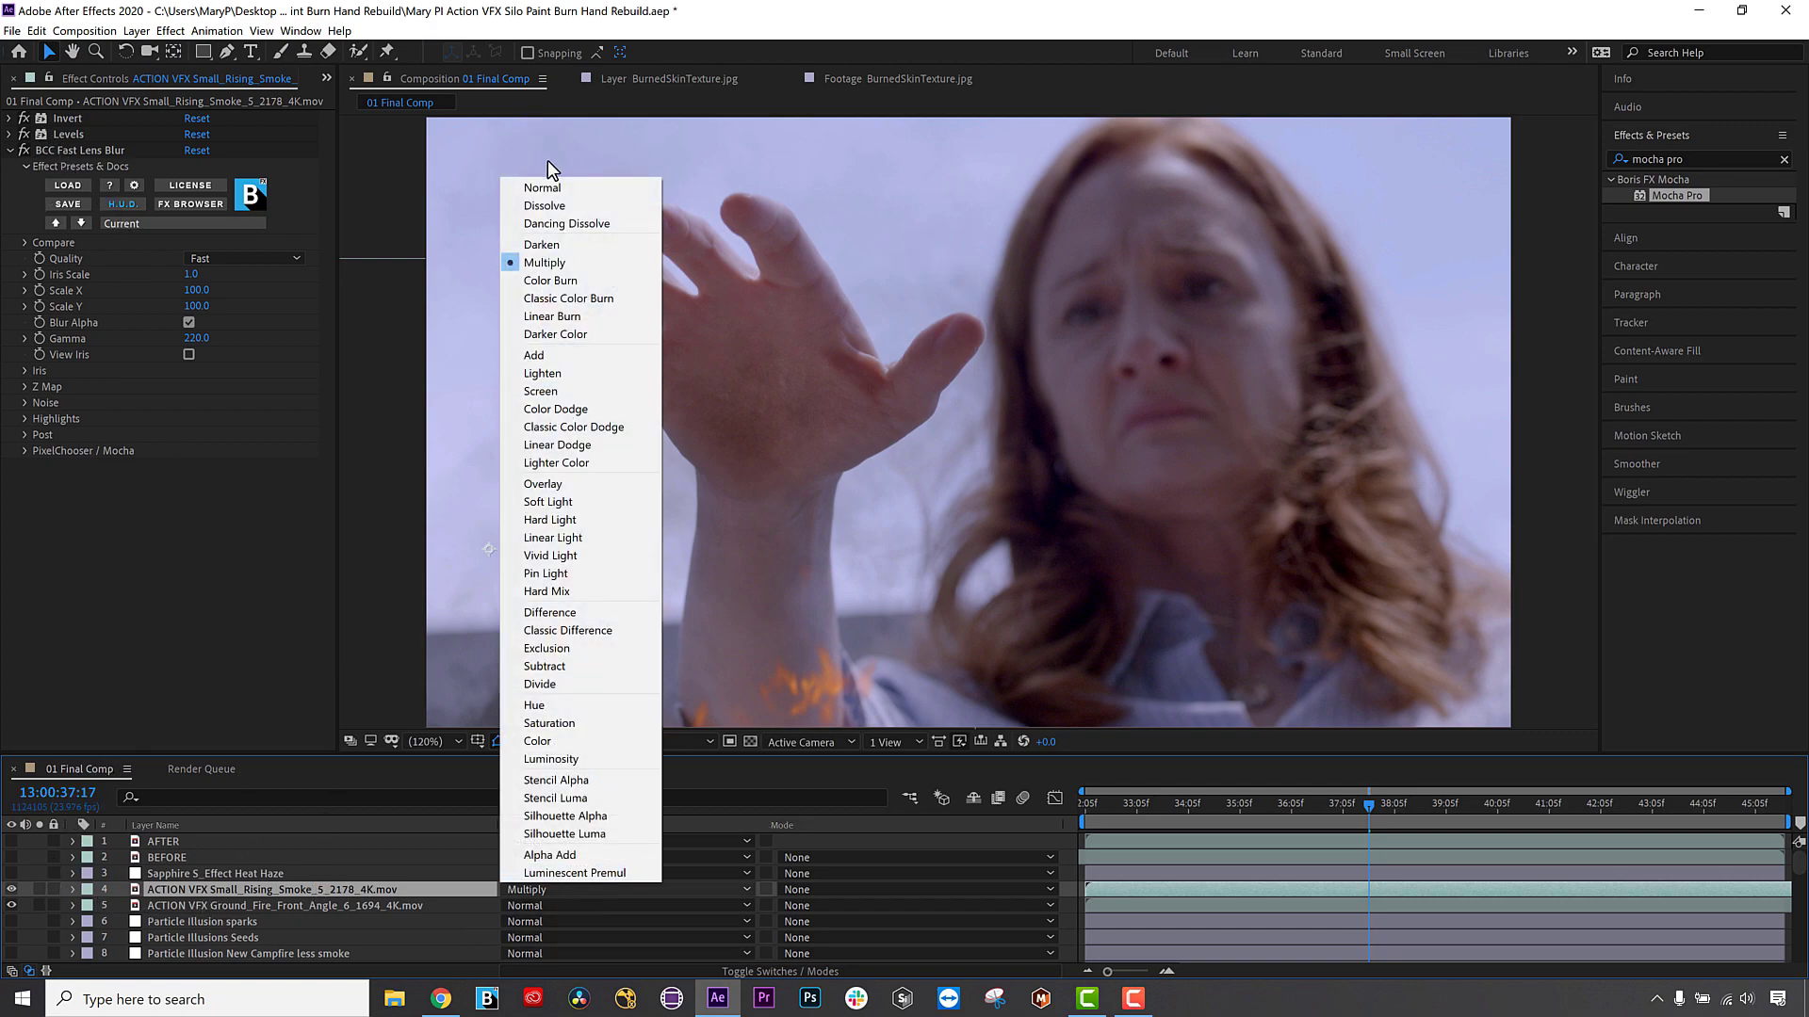
left_click(538, 188)
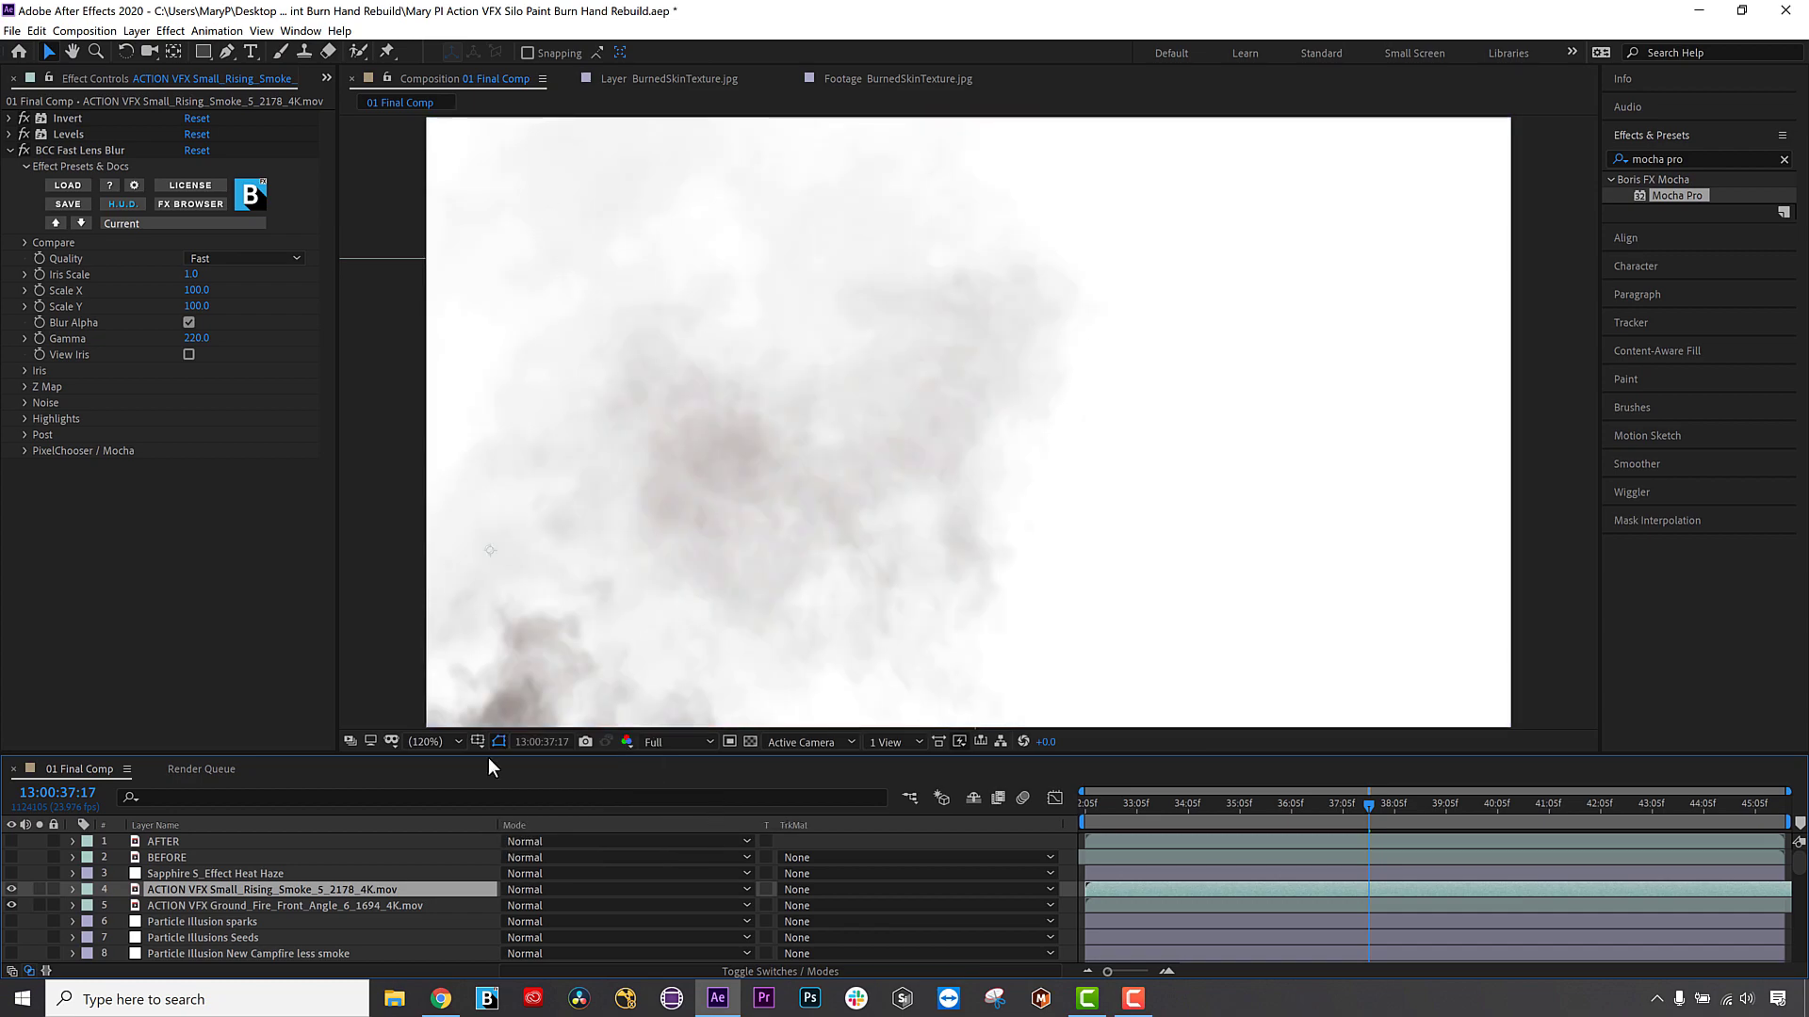
left_click(24, 118)
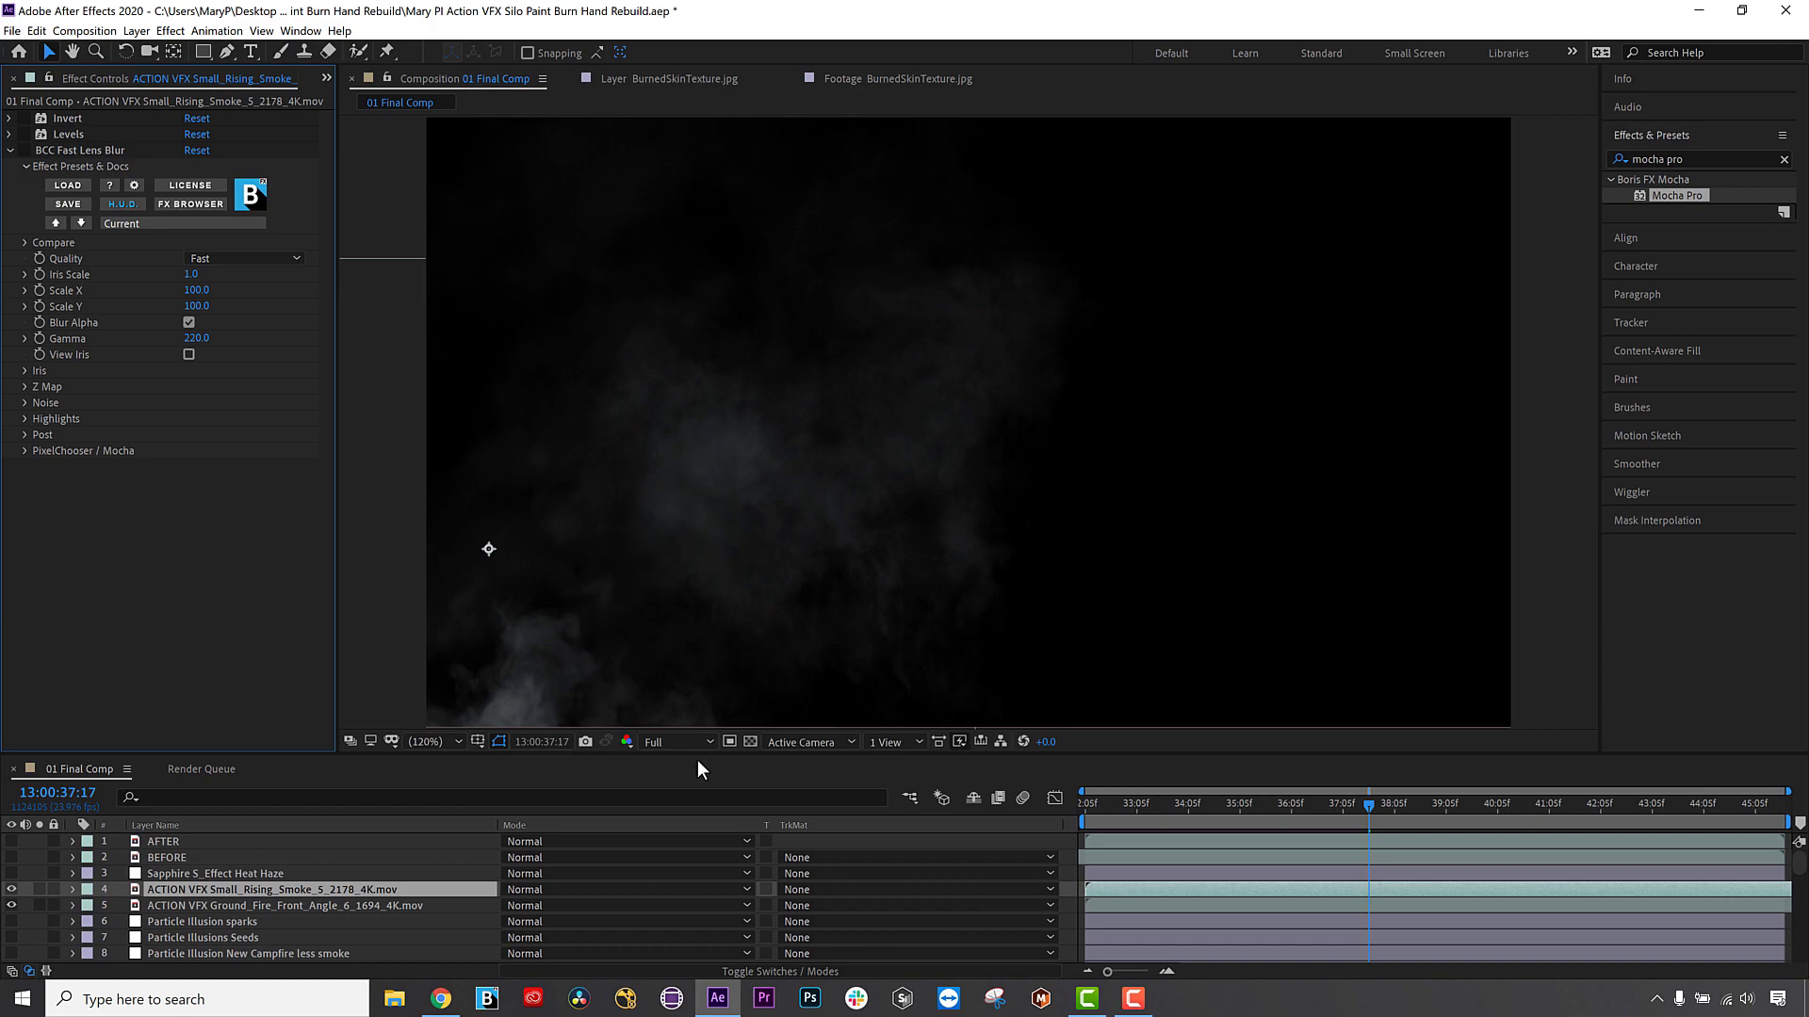
left_click(805, 888)
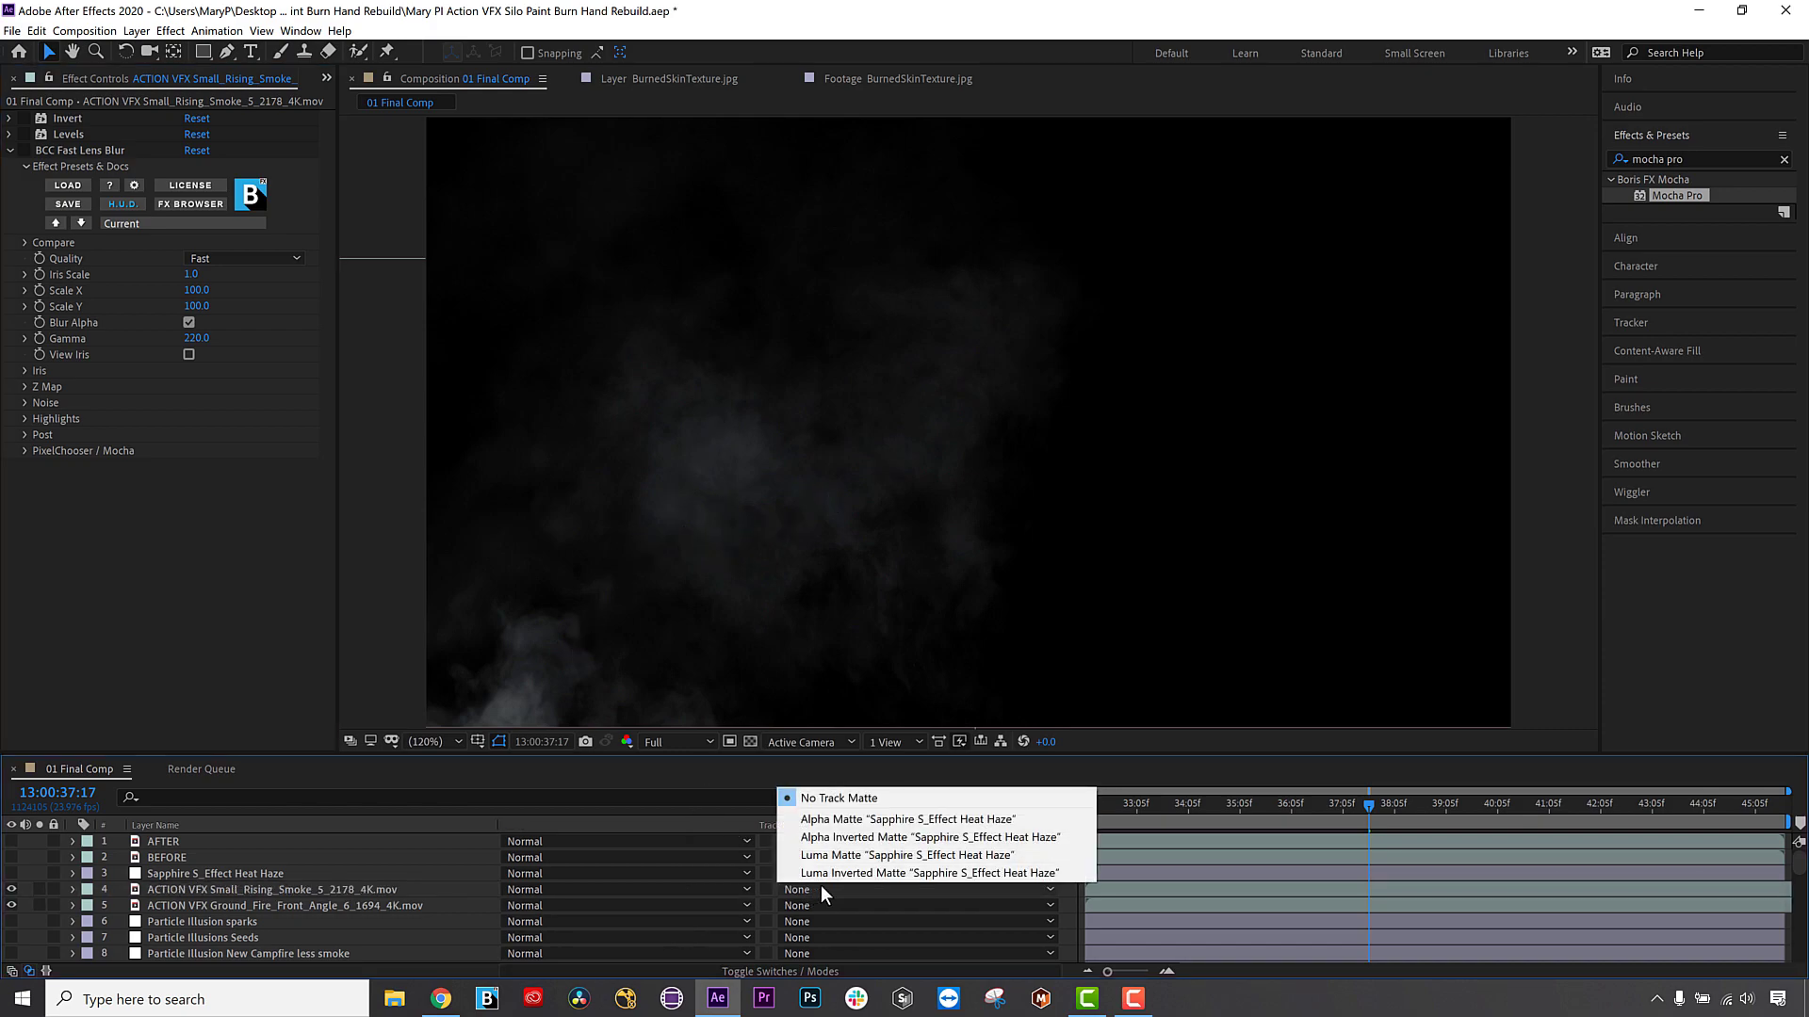
left_click(224, 888)
left_click(230, 885)
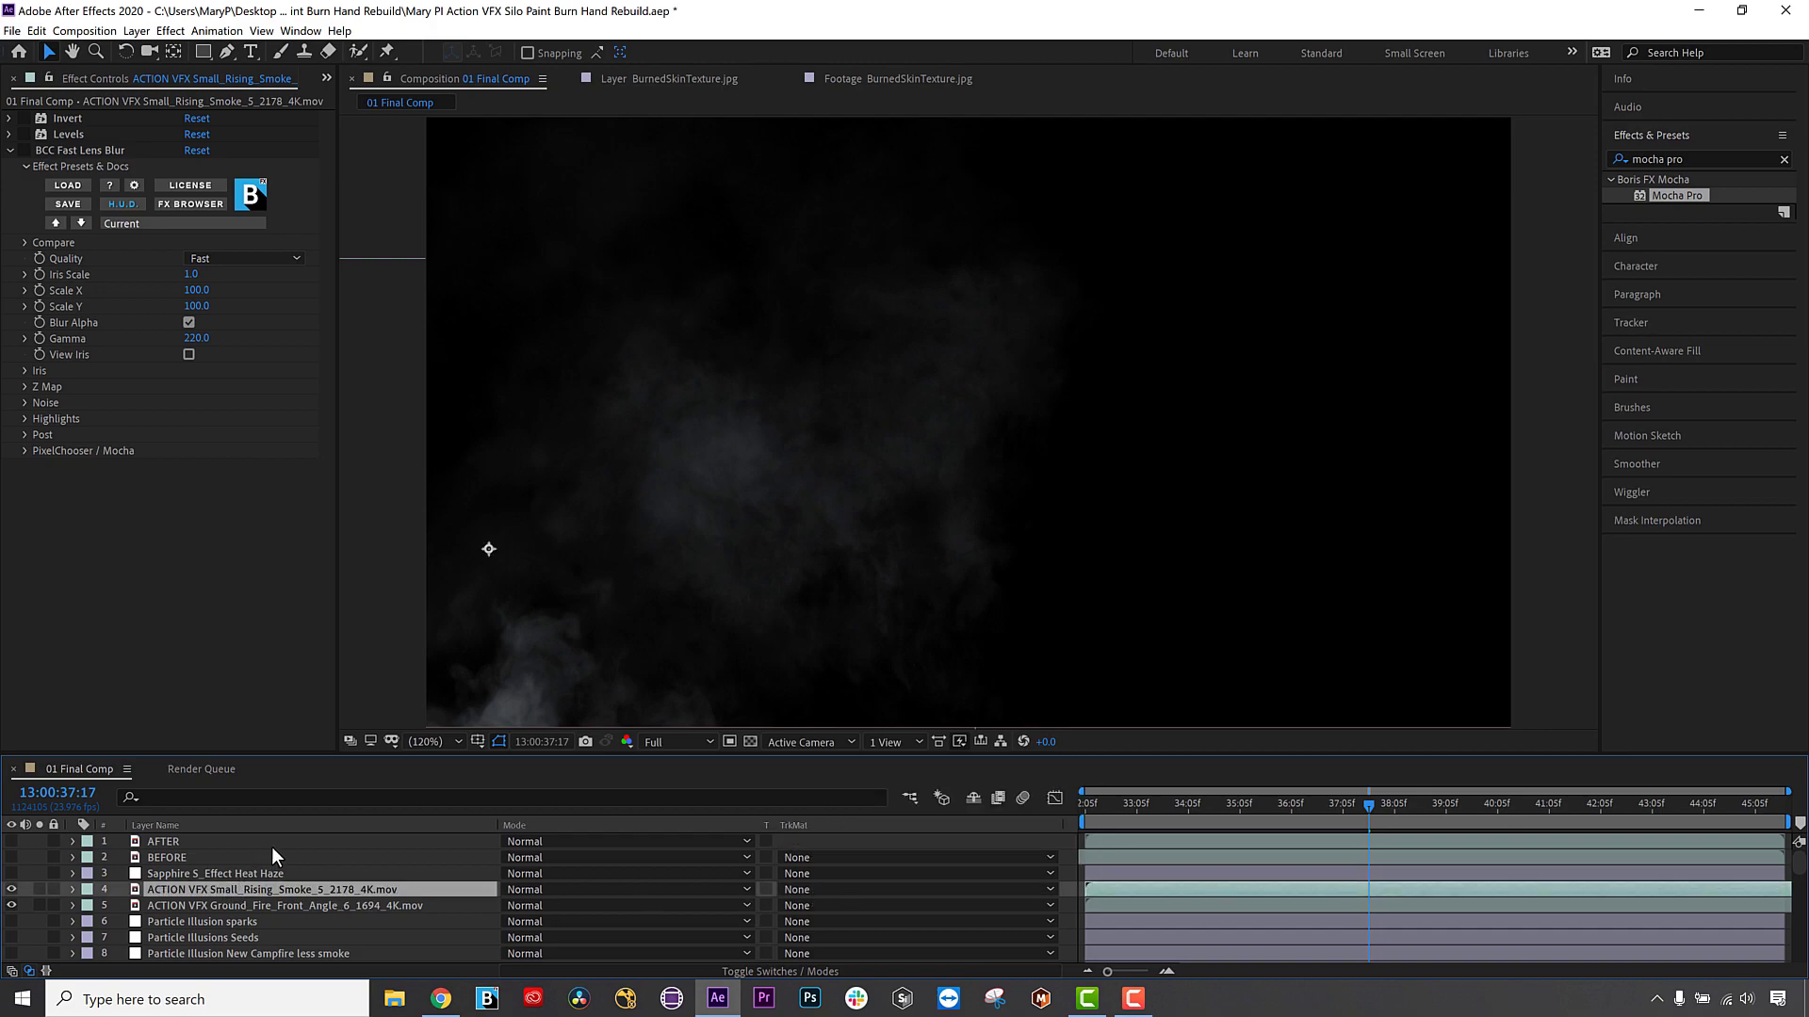
Switch the rising smoke layer's effects back on and set its blend mode to Multiply.
left_click(24, 118)
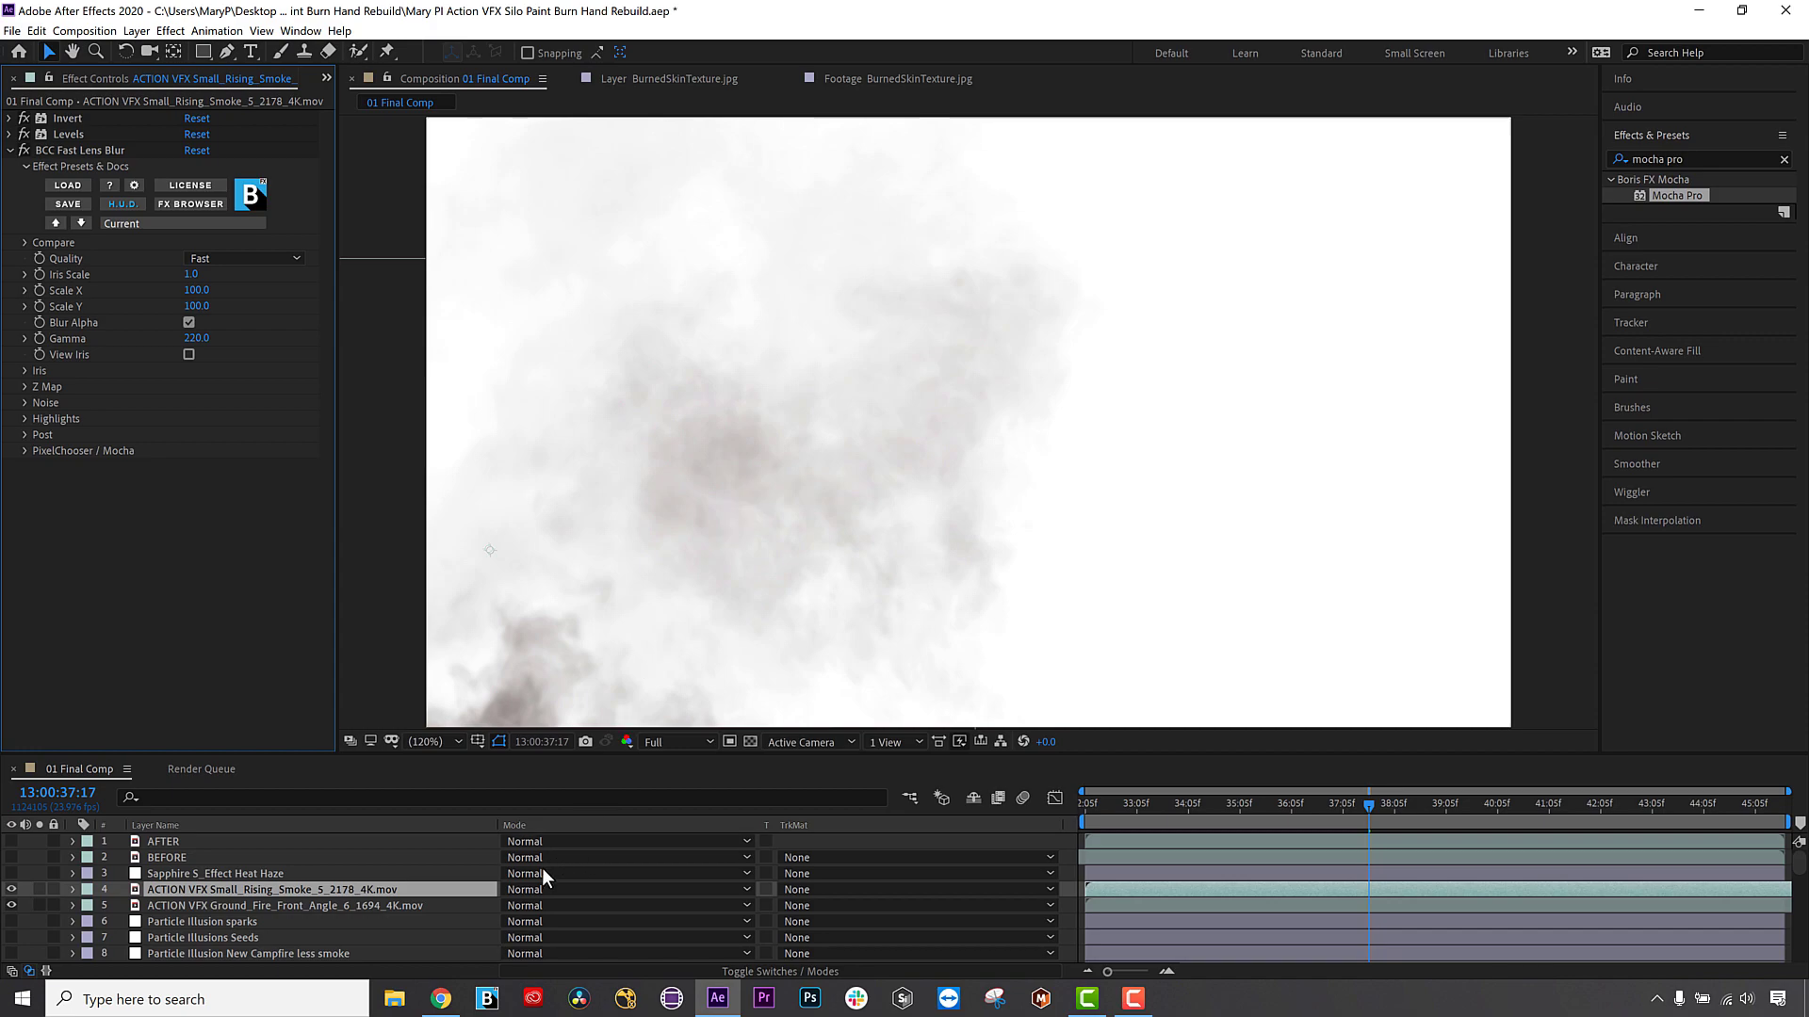
left_click(525, 888)
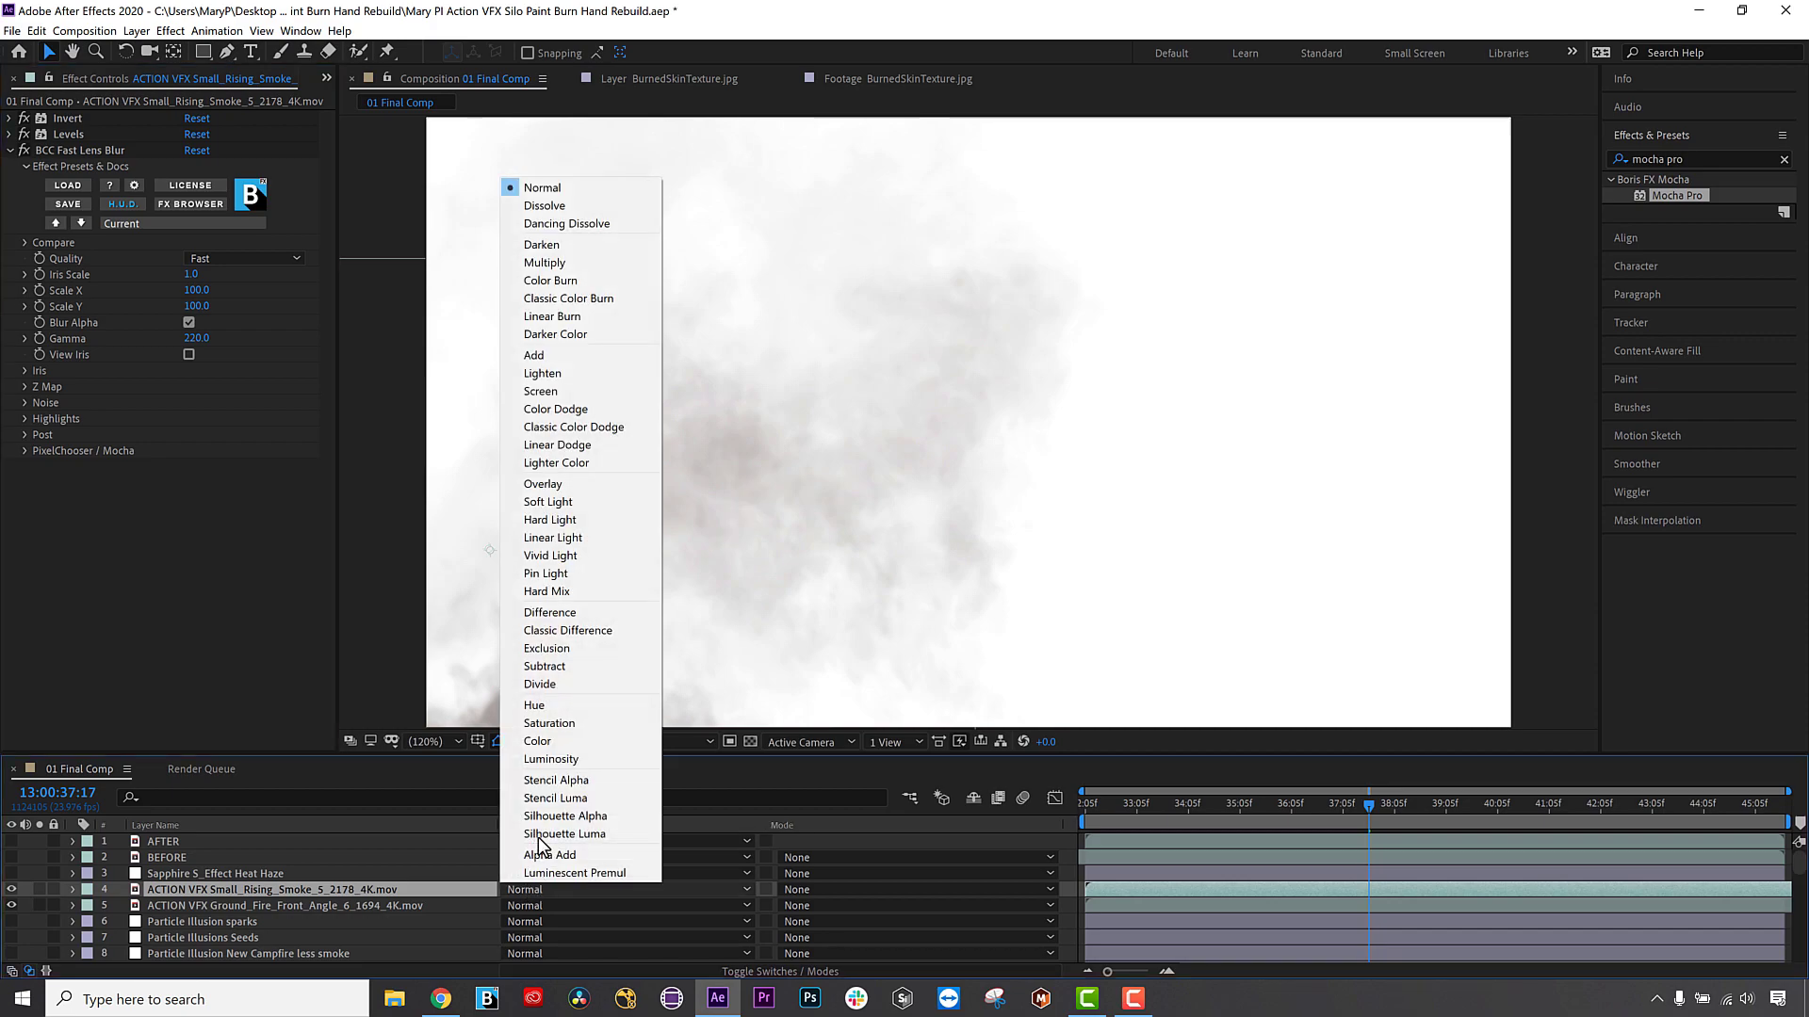
left_click(569, 262)
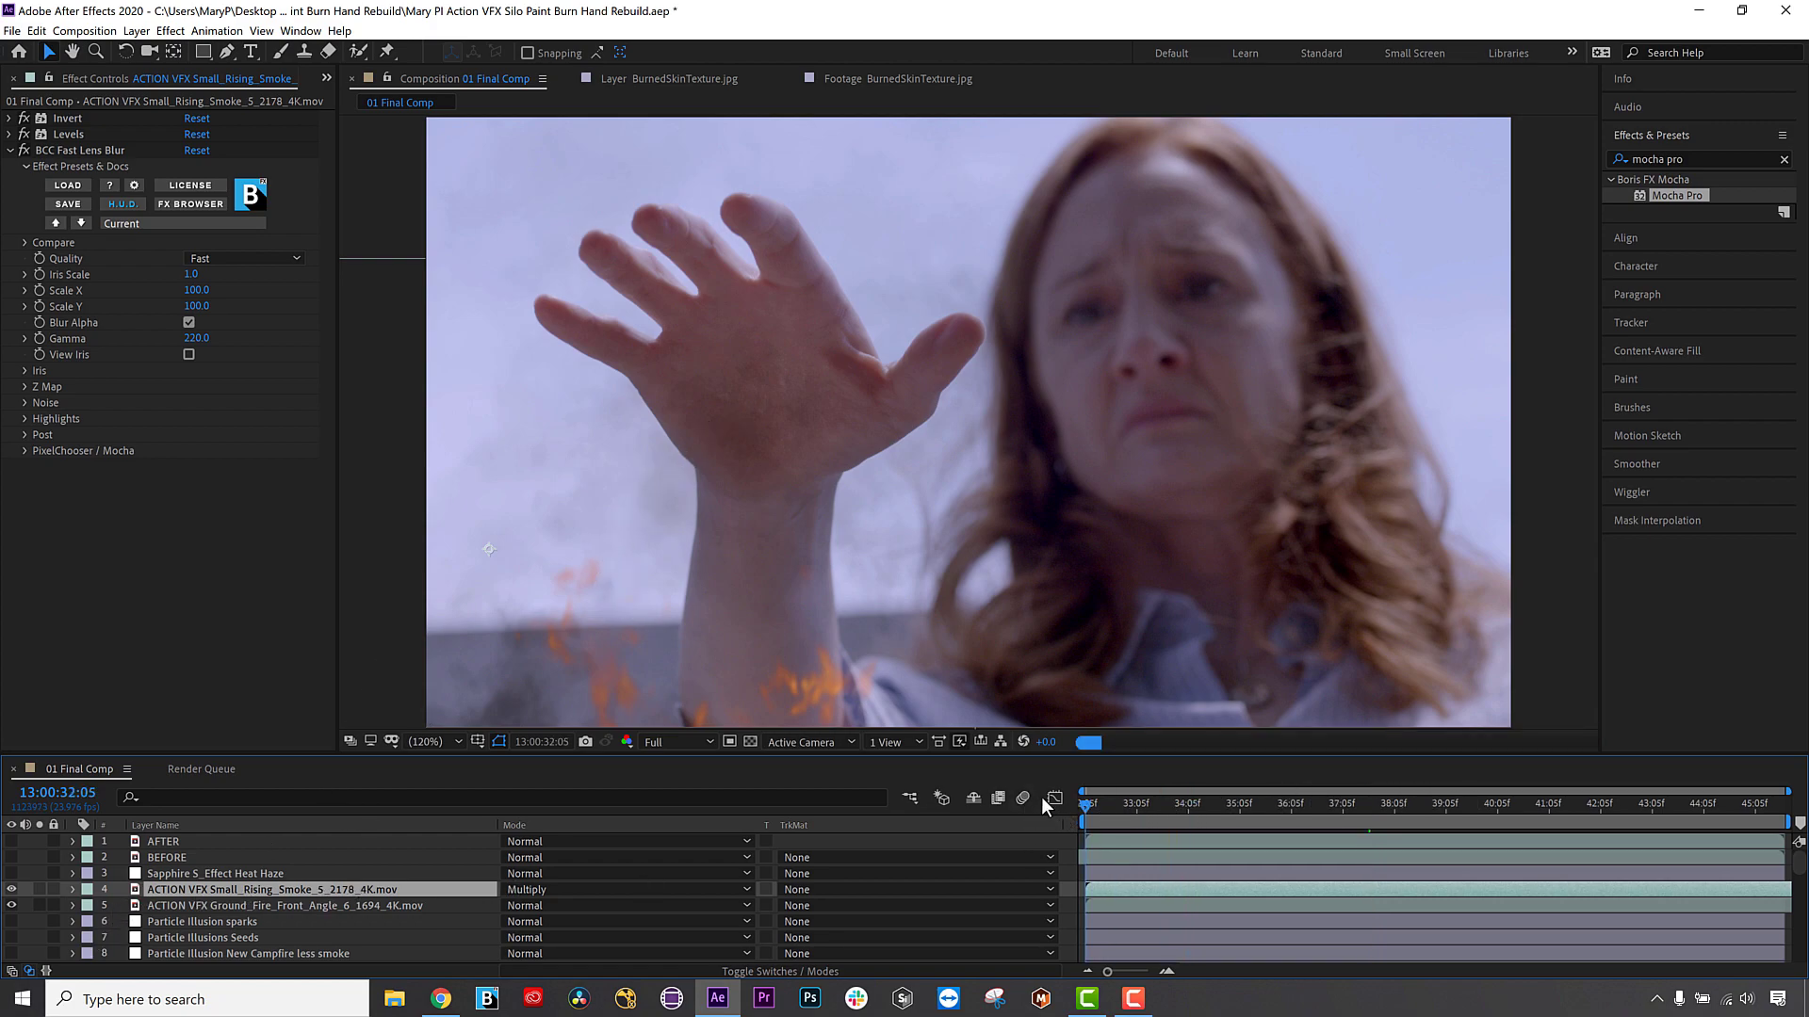
Preview the composition from its start to review the smoke and fire, and select the Ground Fire layer.
key("Home")
key("space")
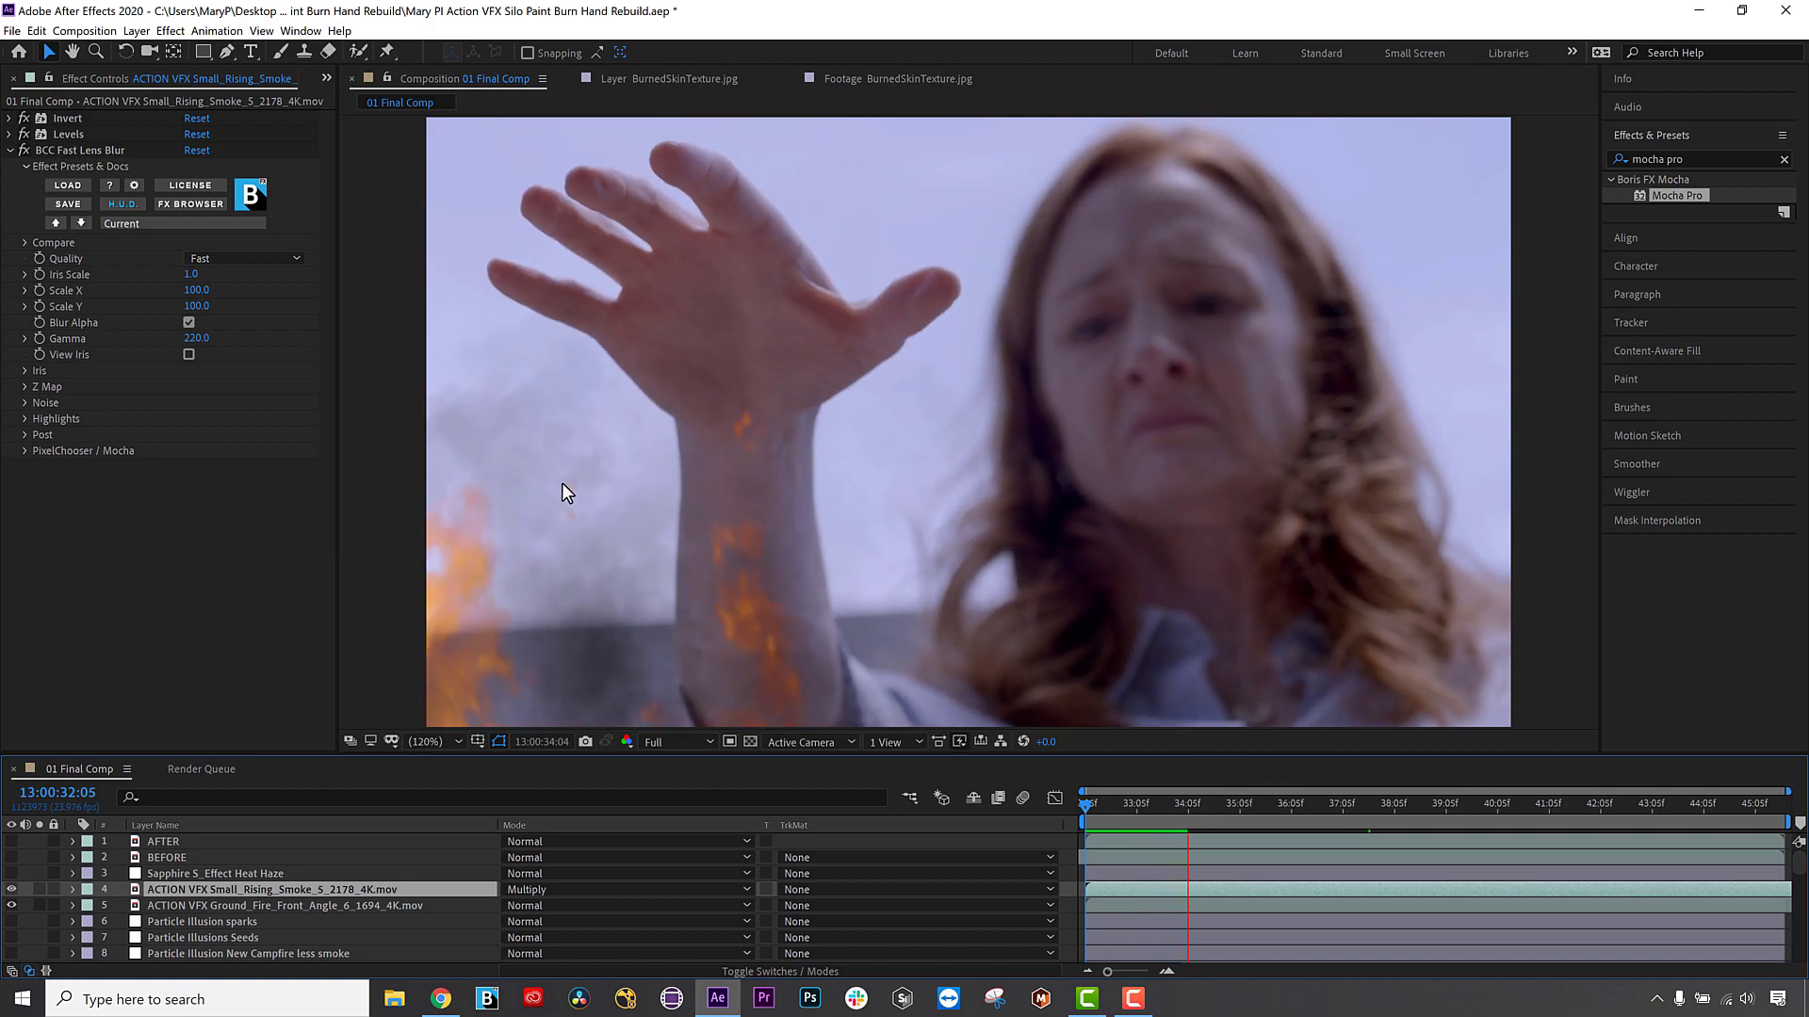
left_click(200, 907)
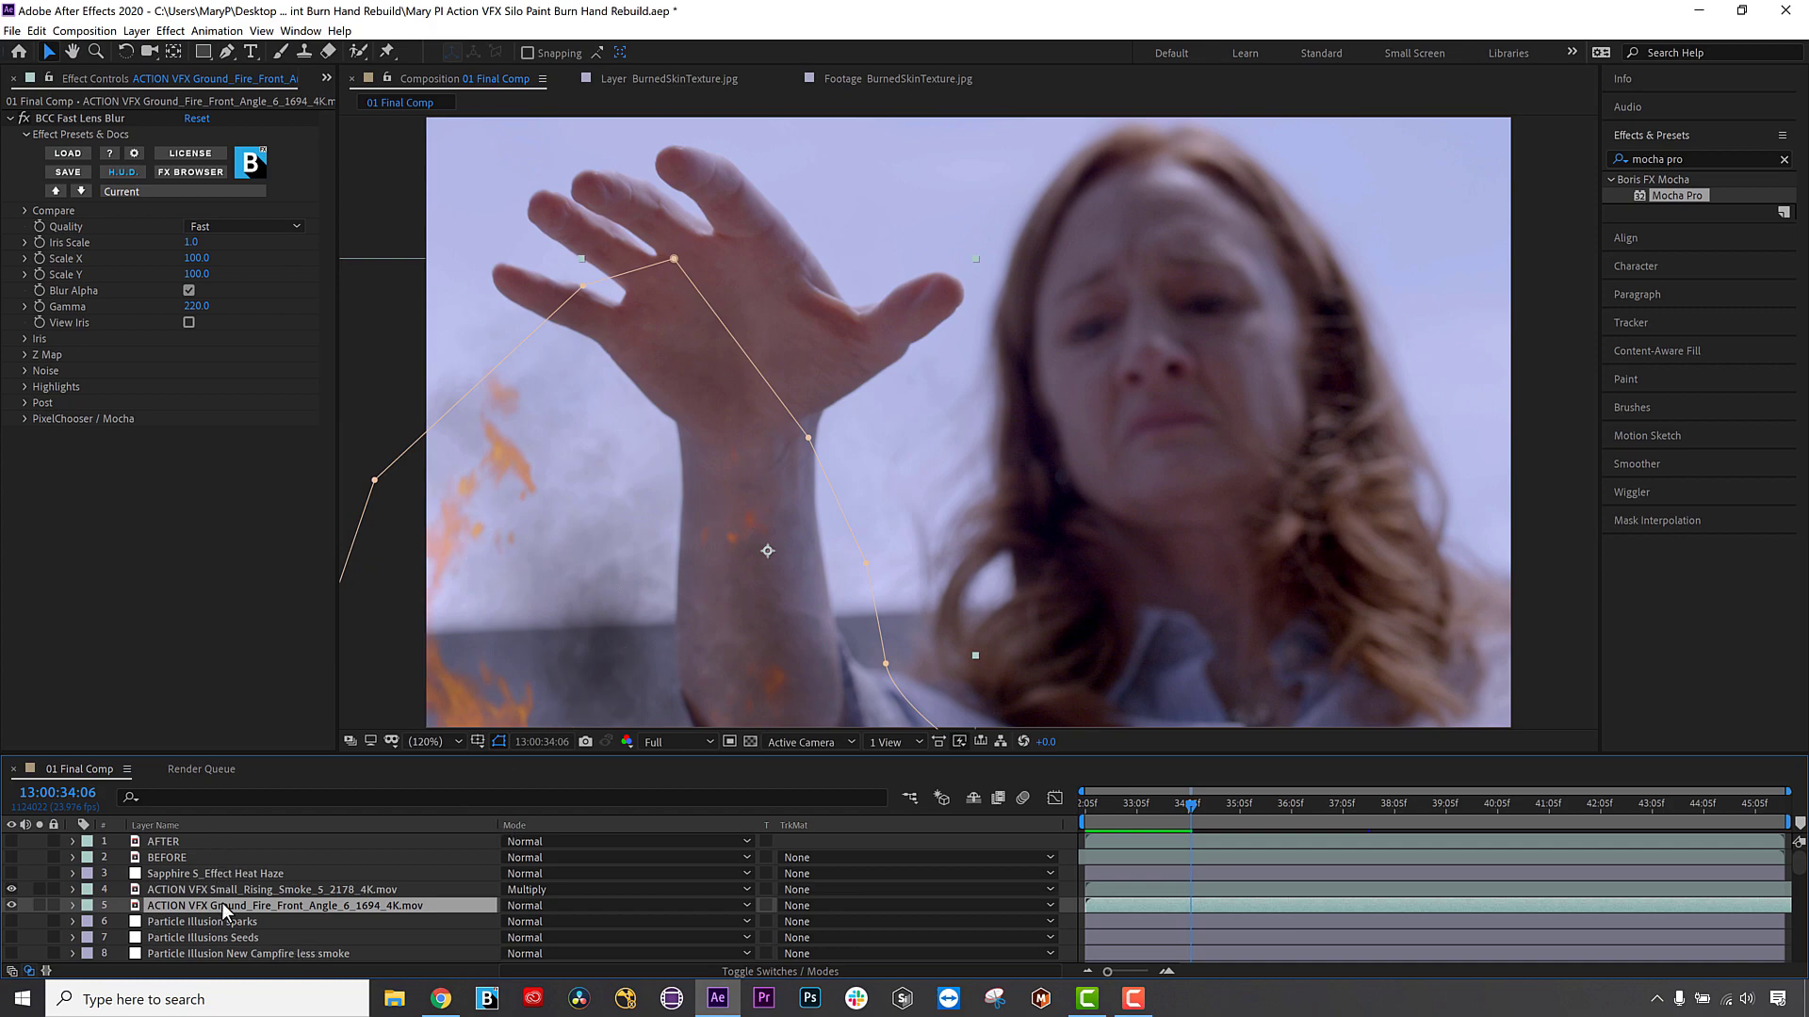
Reveal the Sapphire S_Effect Heat Haze layer's mask and effect properties and look through them.
left_click(224, 878)
key("e")
key("m")
key("m")
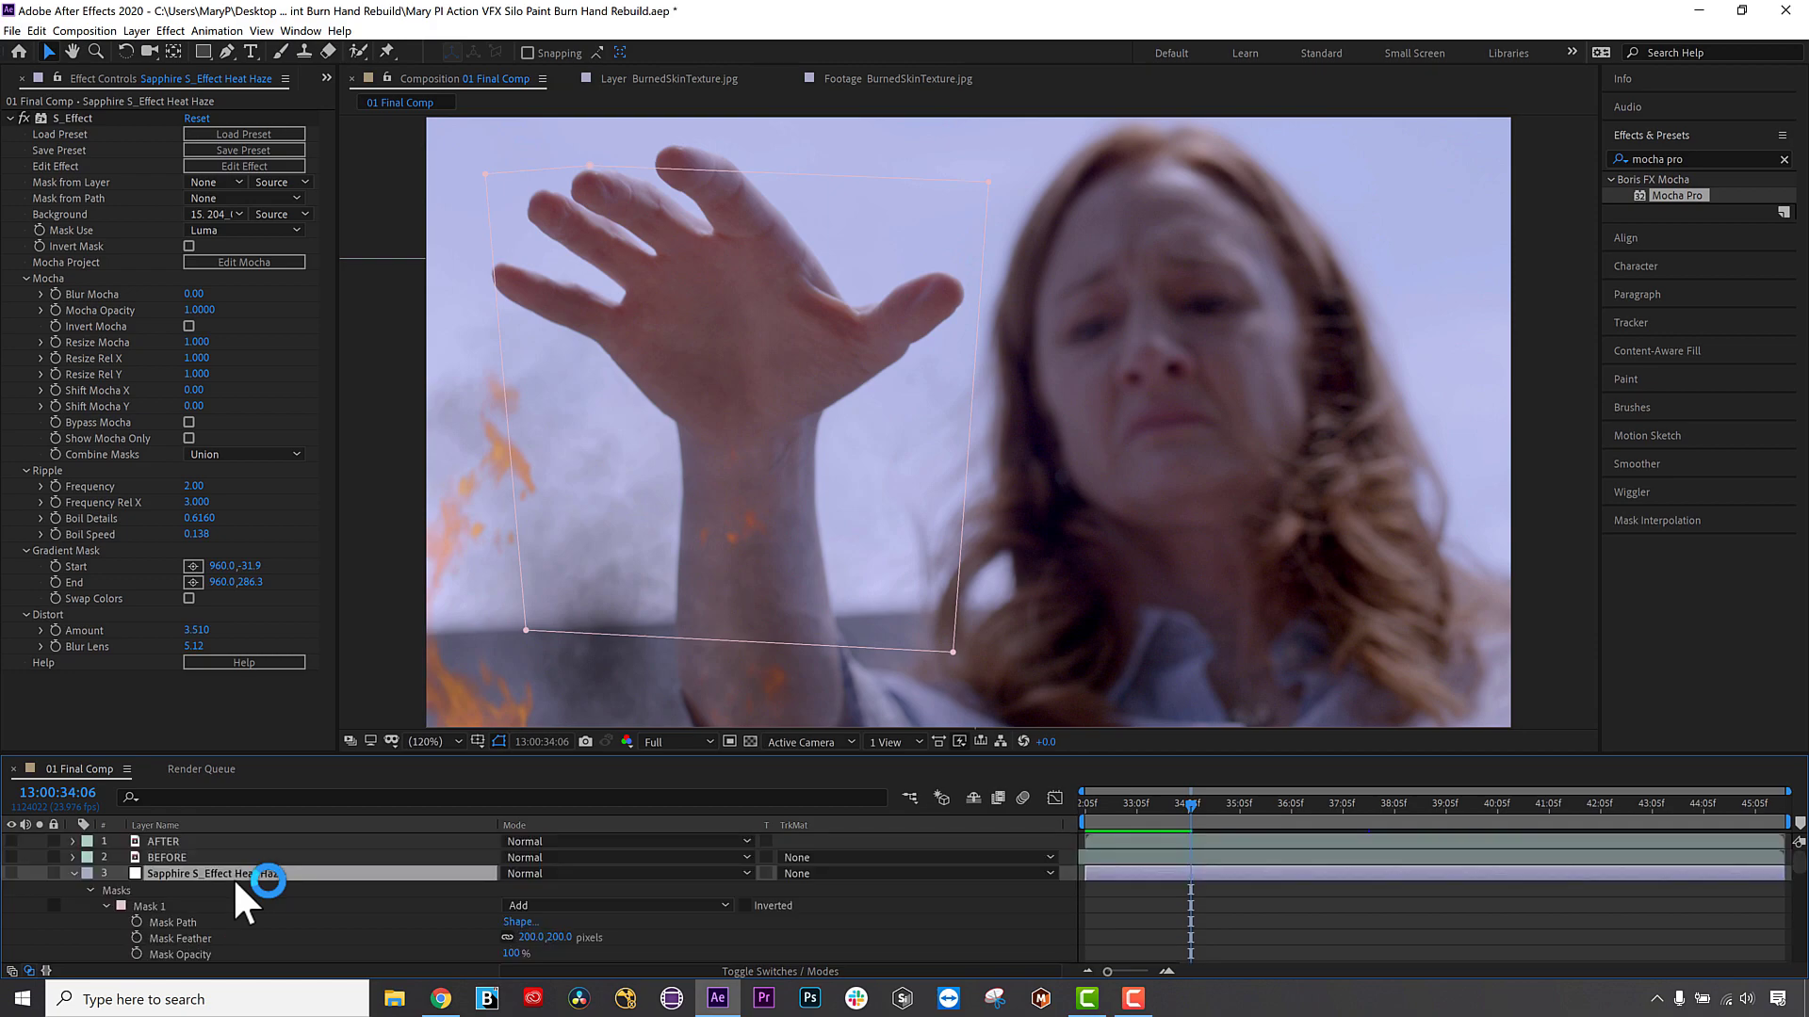
scroll(234, 880, "down", 11)
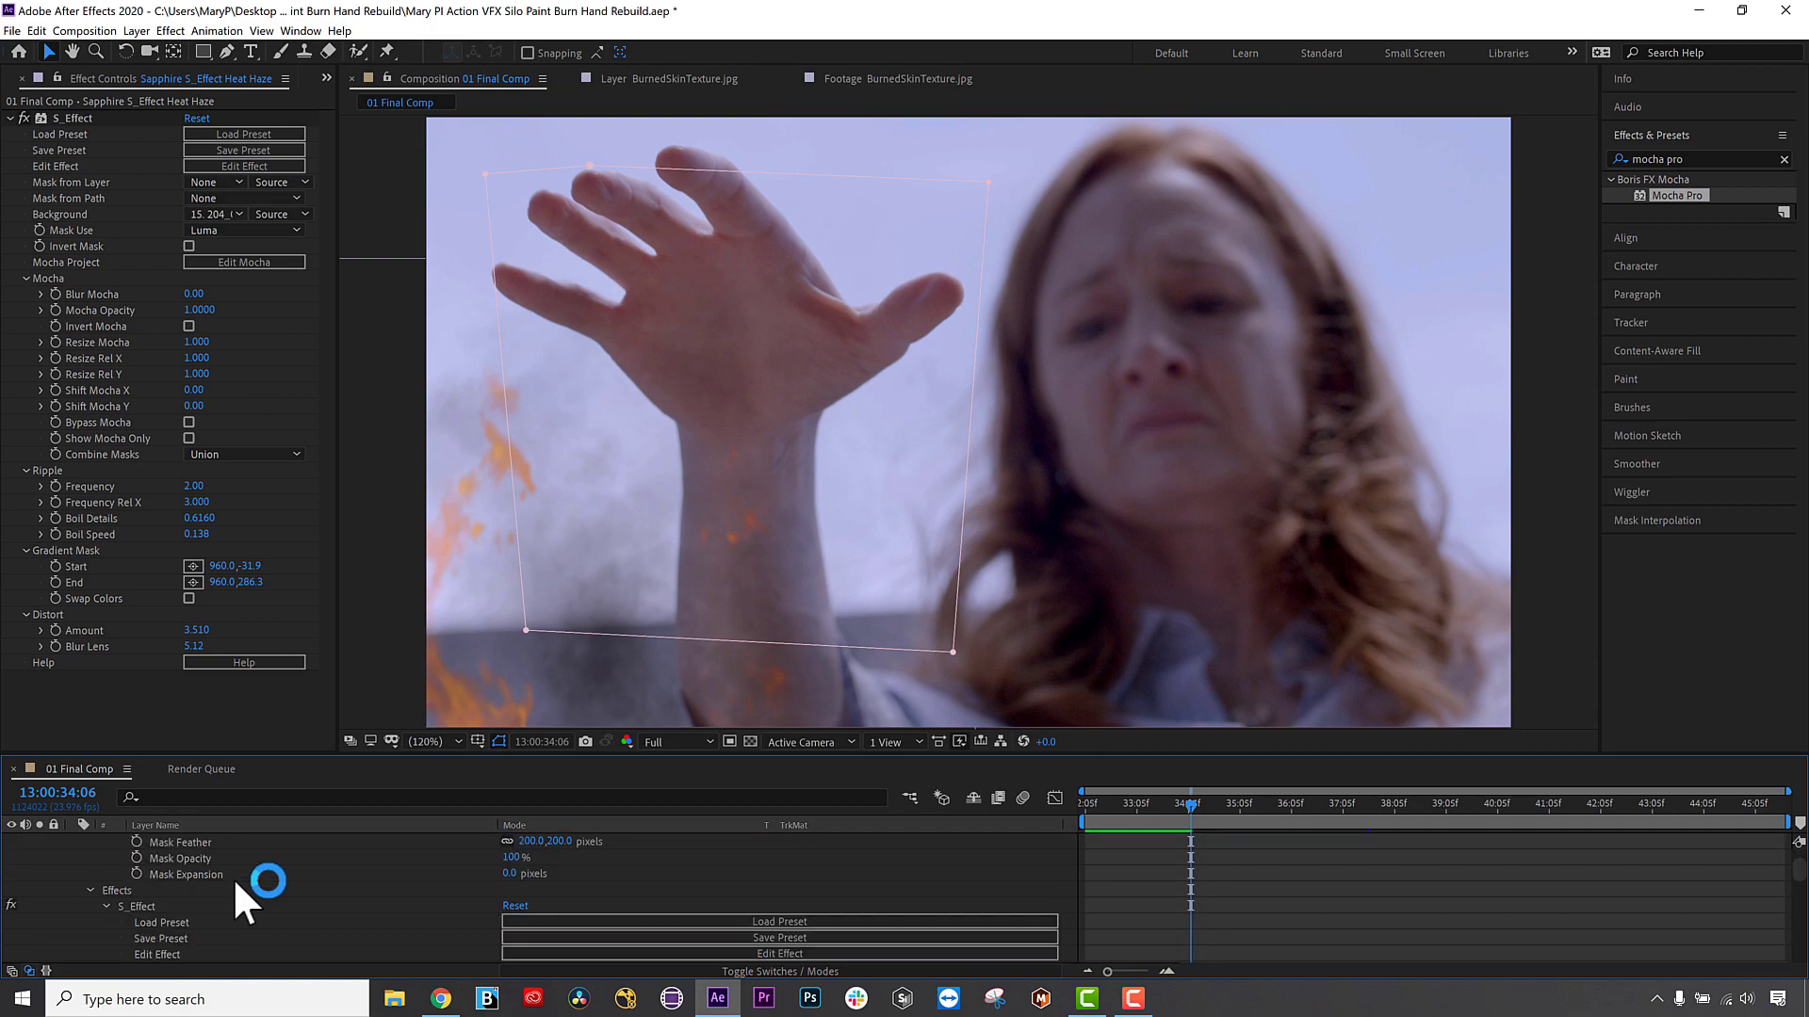
scroll(234, 880, "up", 11)
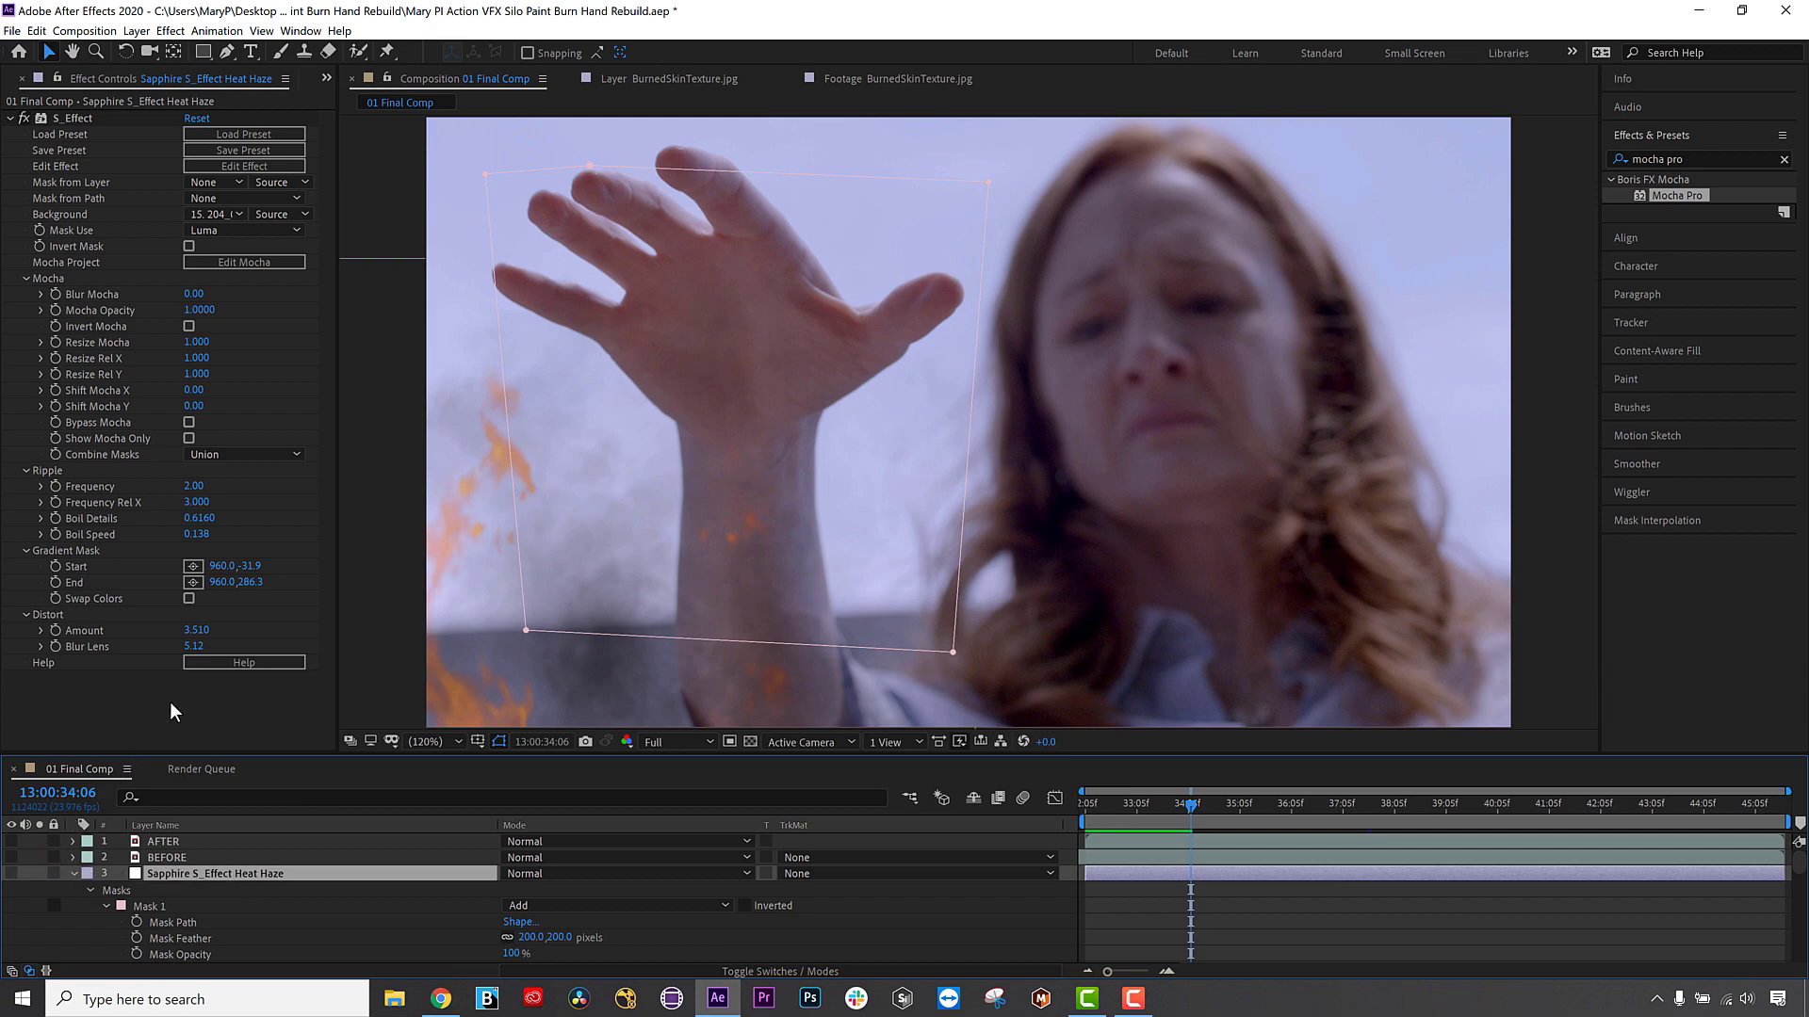
Make the Sapphire S_Effect Heat Haze layer visible over a close-up of the fingers and collapse its properties.
scroll(527, 281, "up", 4)
key("space")
left_click_drag(533, 252, 998, 534)
left_click_drag(749, 356, 961, 451)
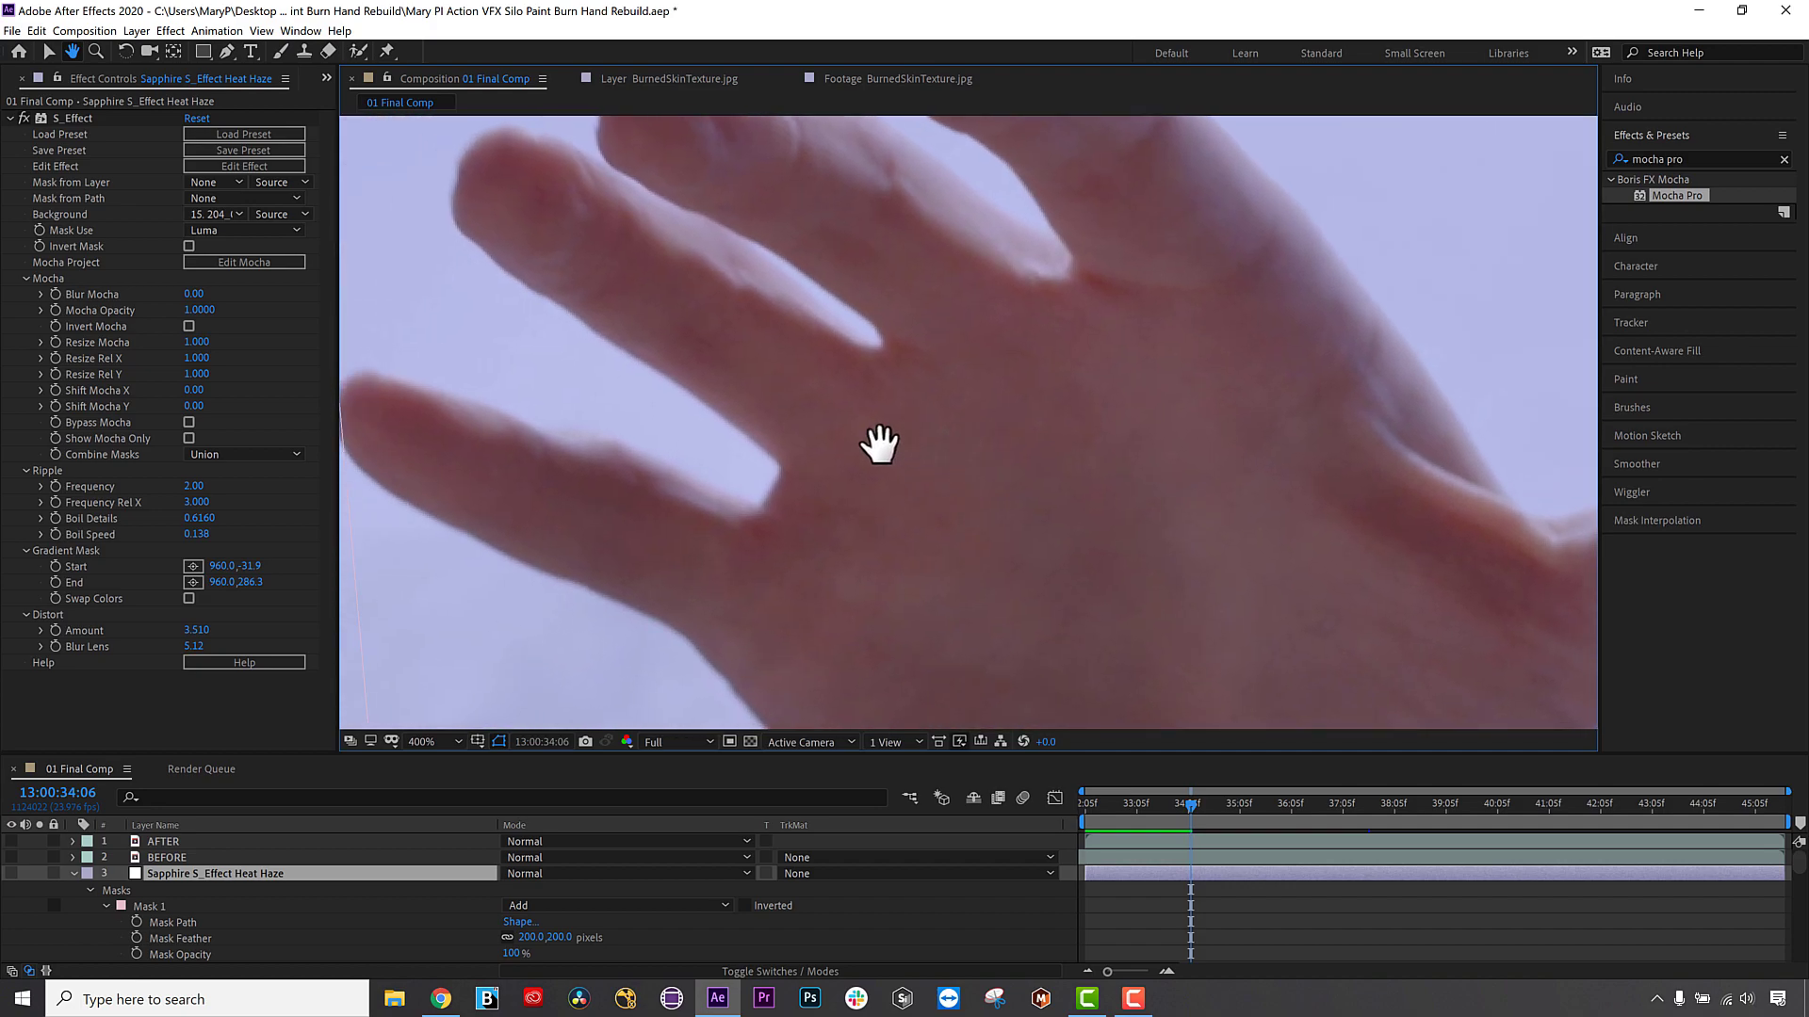
left_click(12, 874)
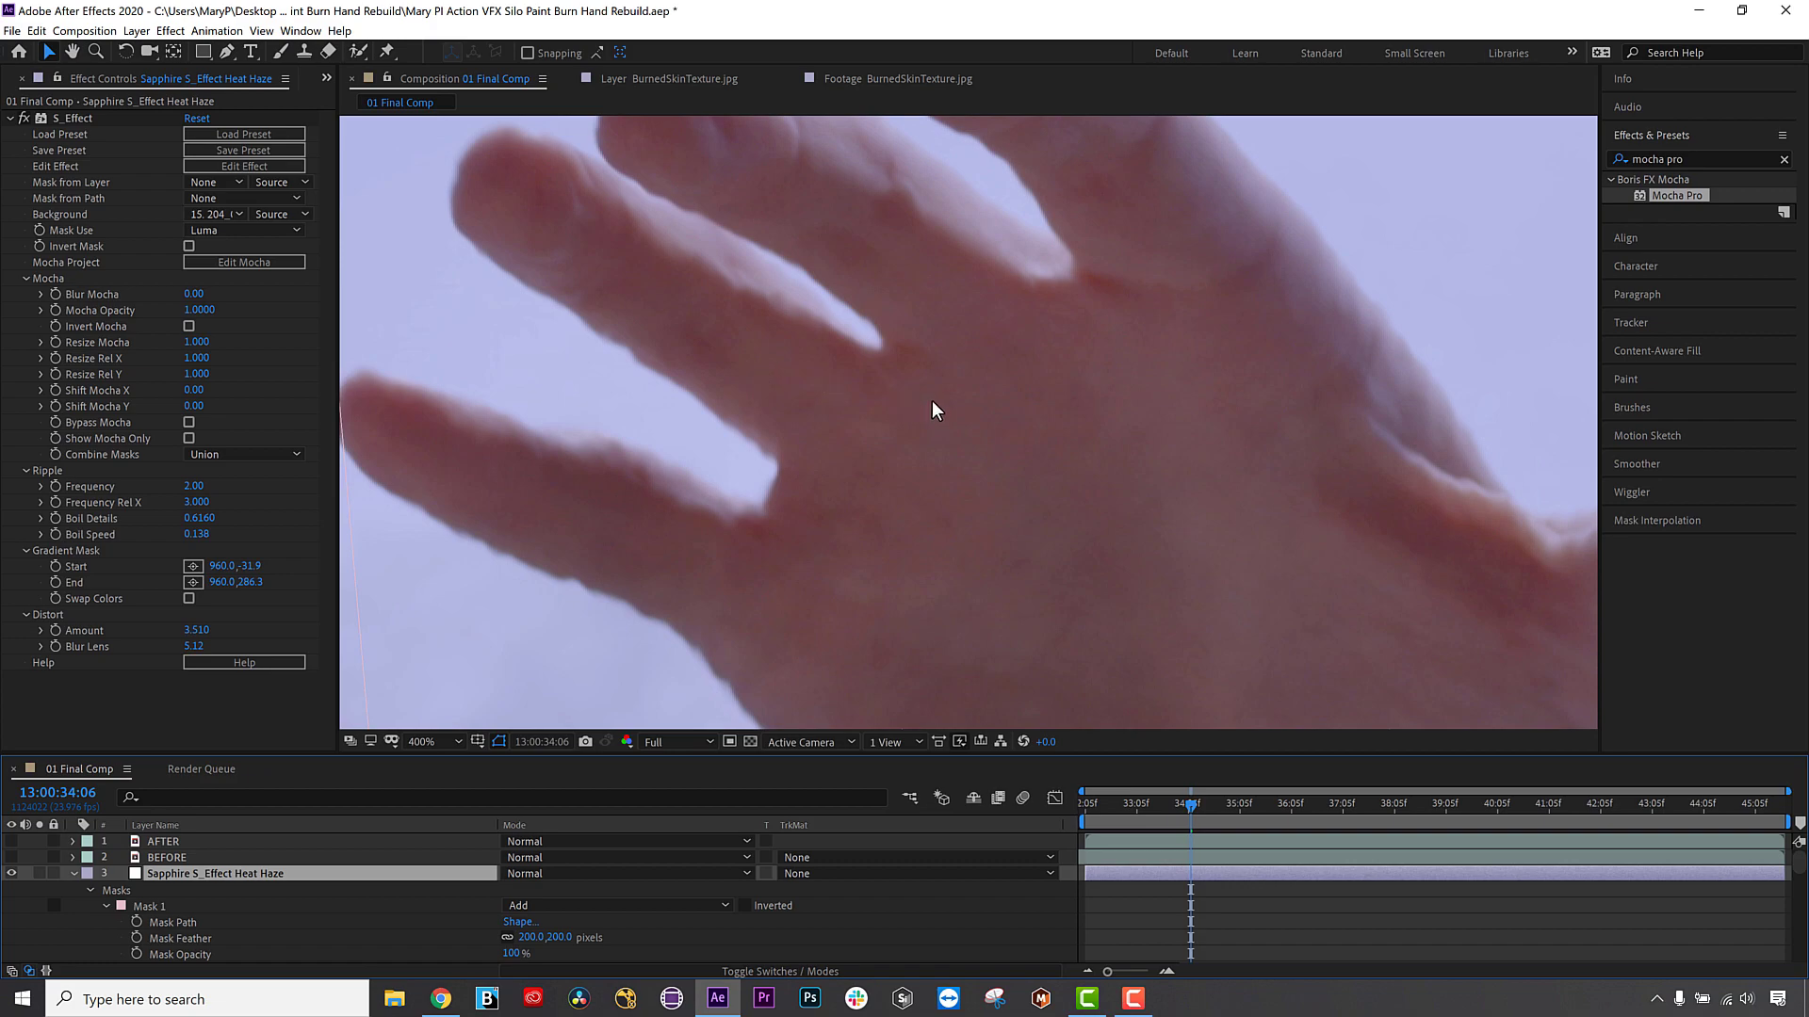
left_click(72, 874)
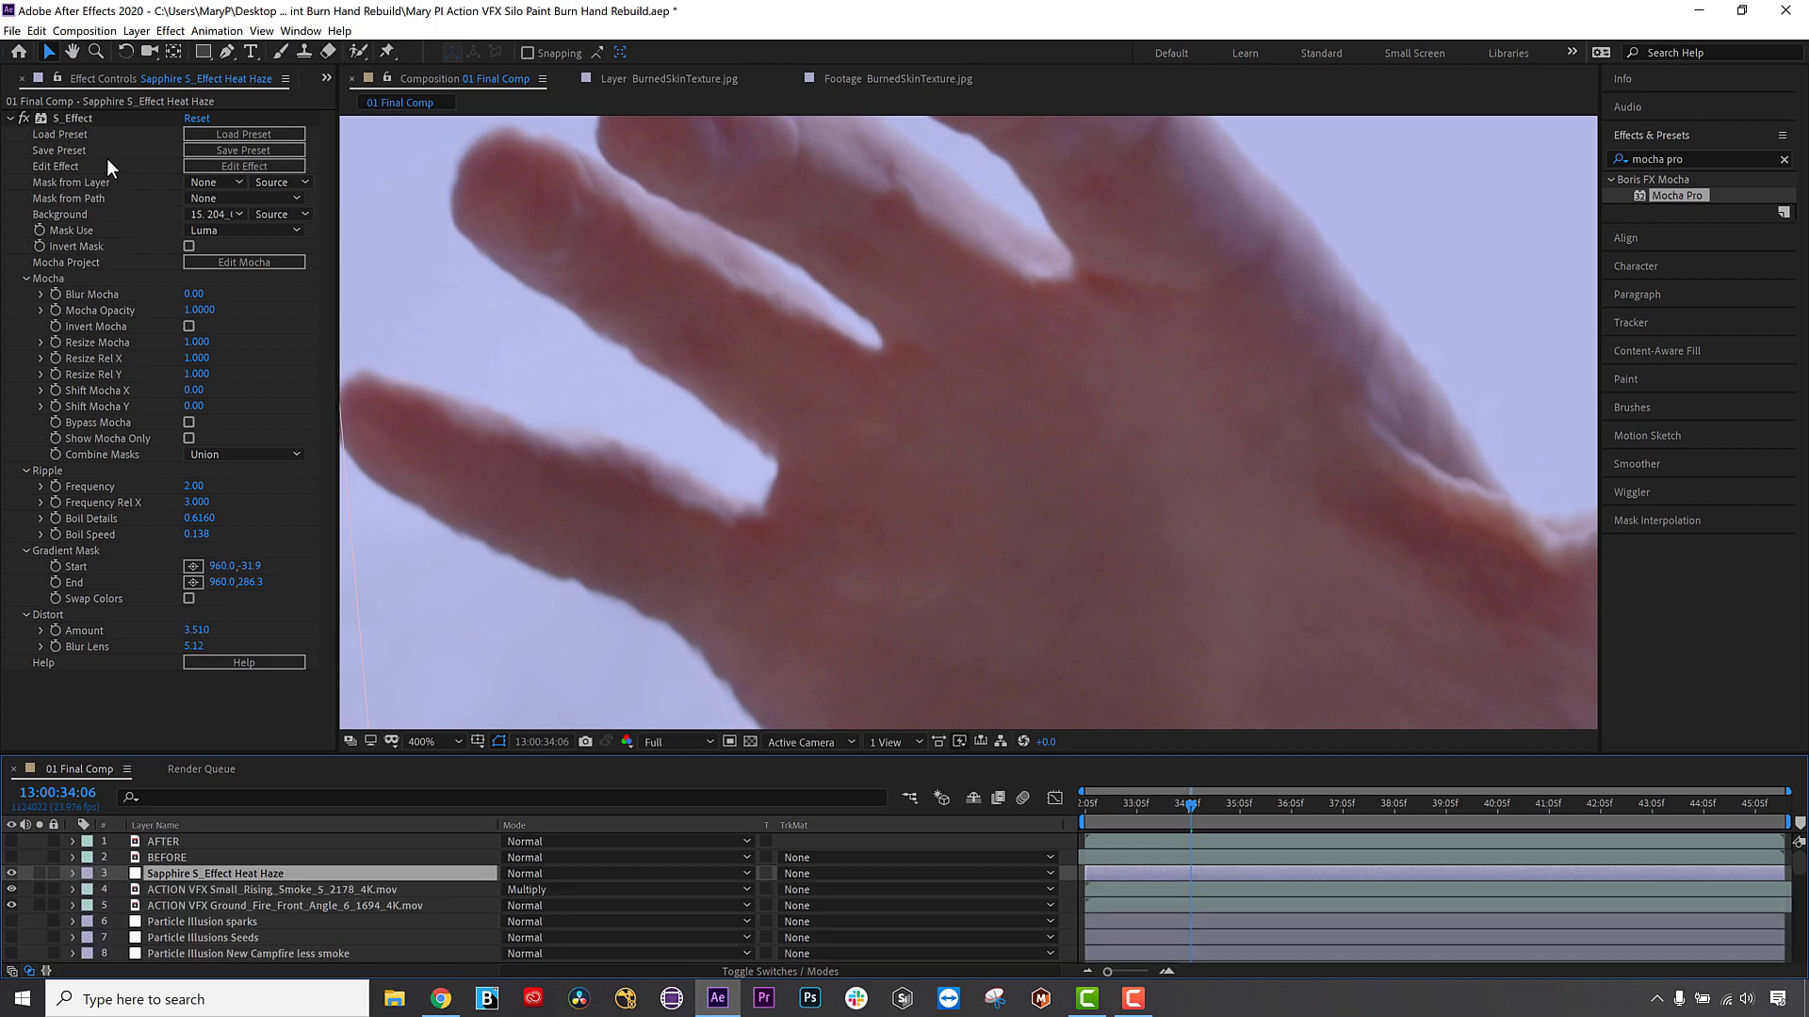
Switch off the heat haze layer's existing S_Effect and add a second Sapphire Builder S_Effect to the layer.
left_click(36, 121)
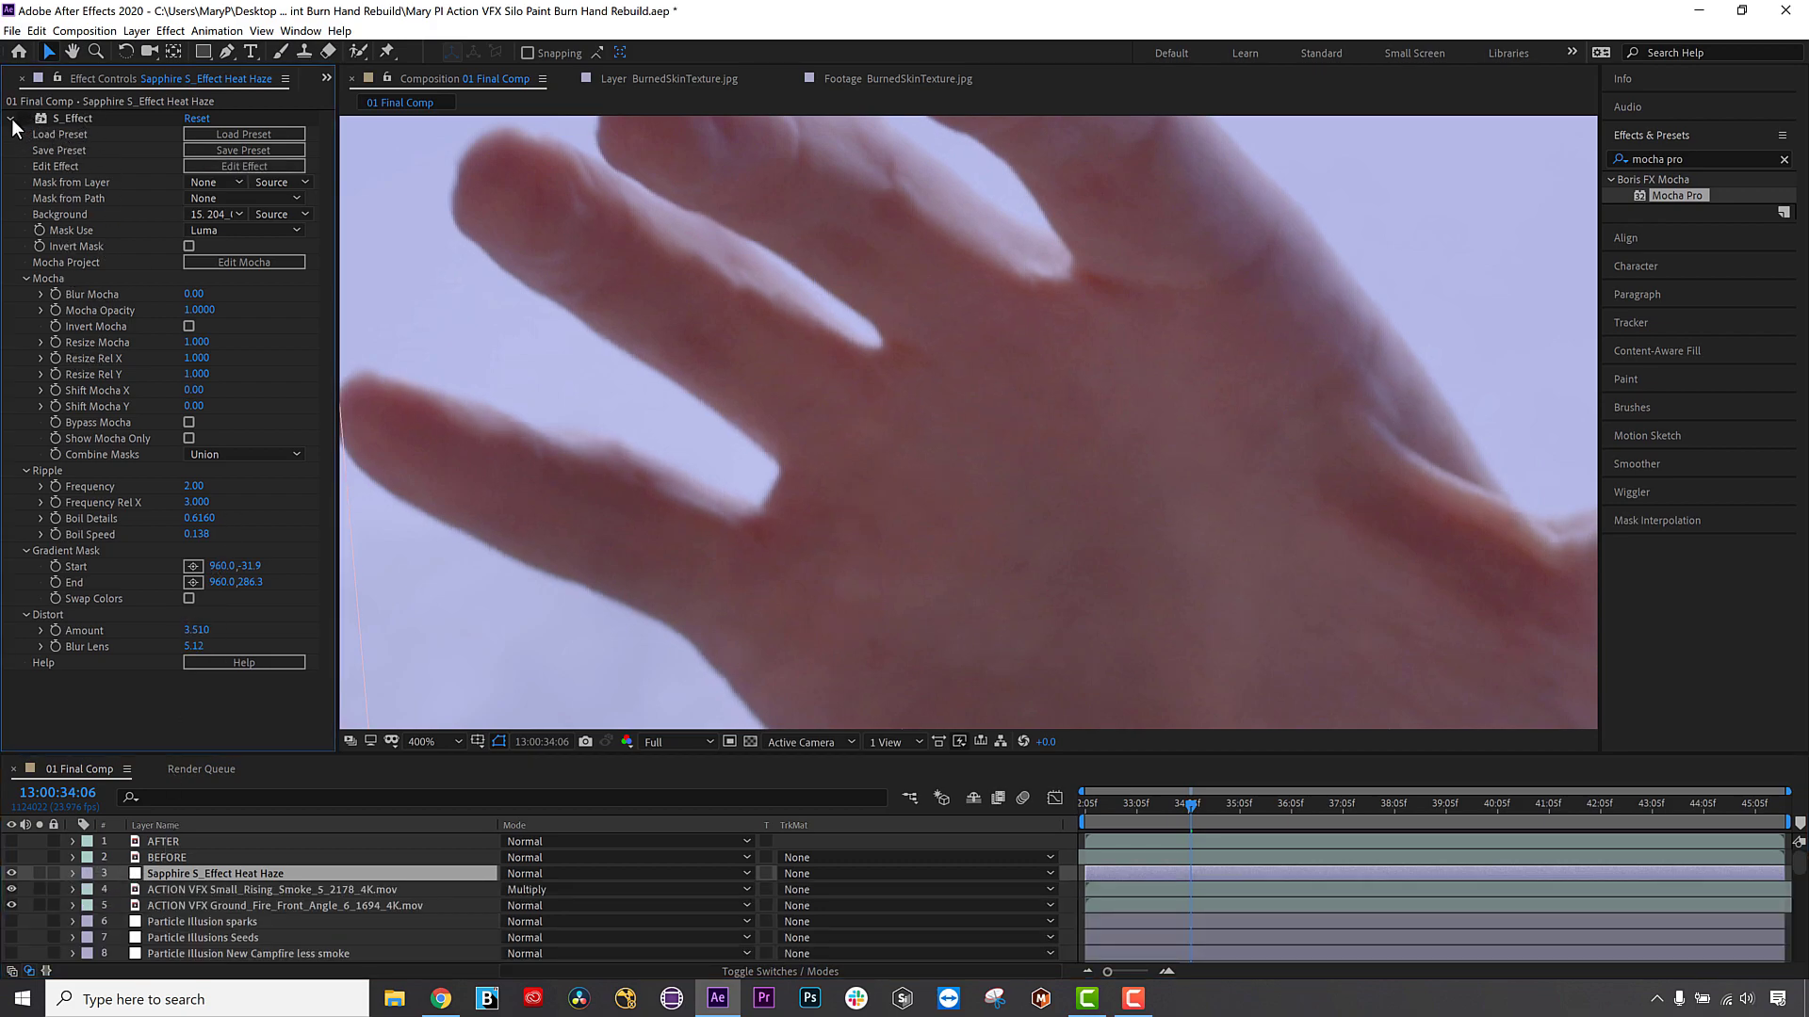
left_click(12, 120)
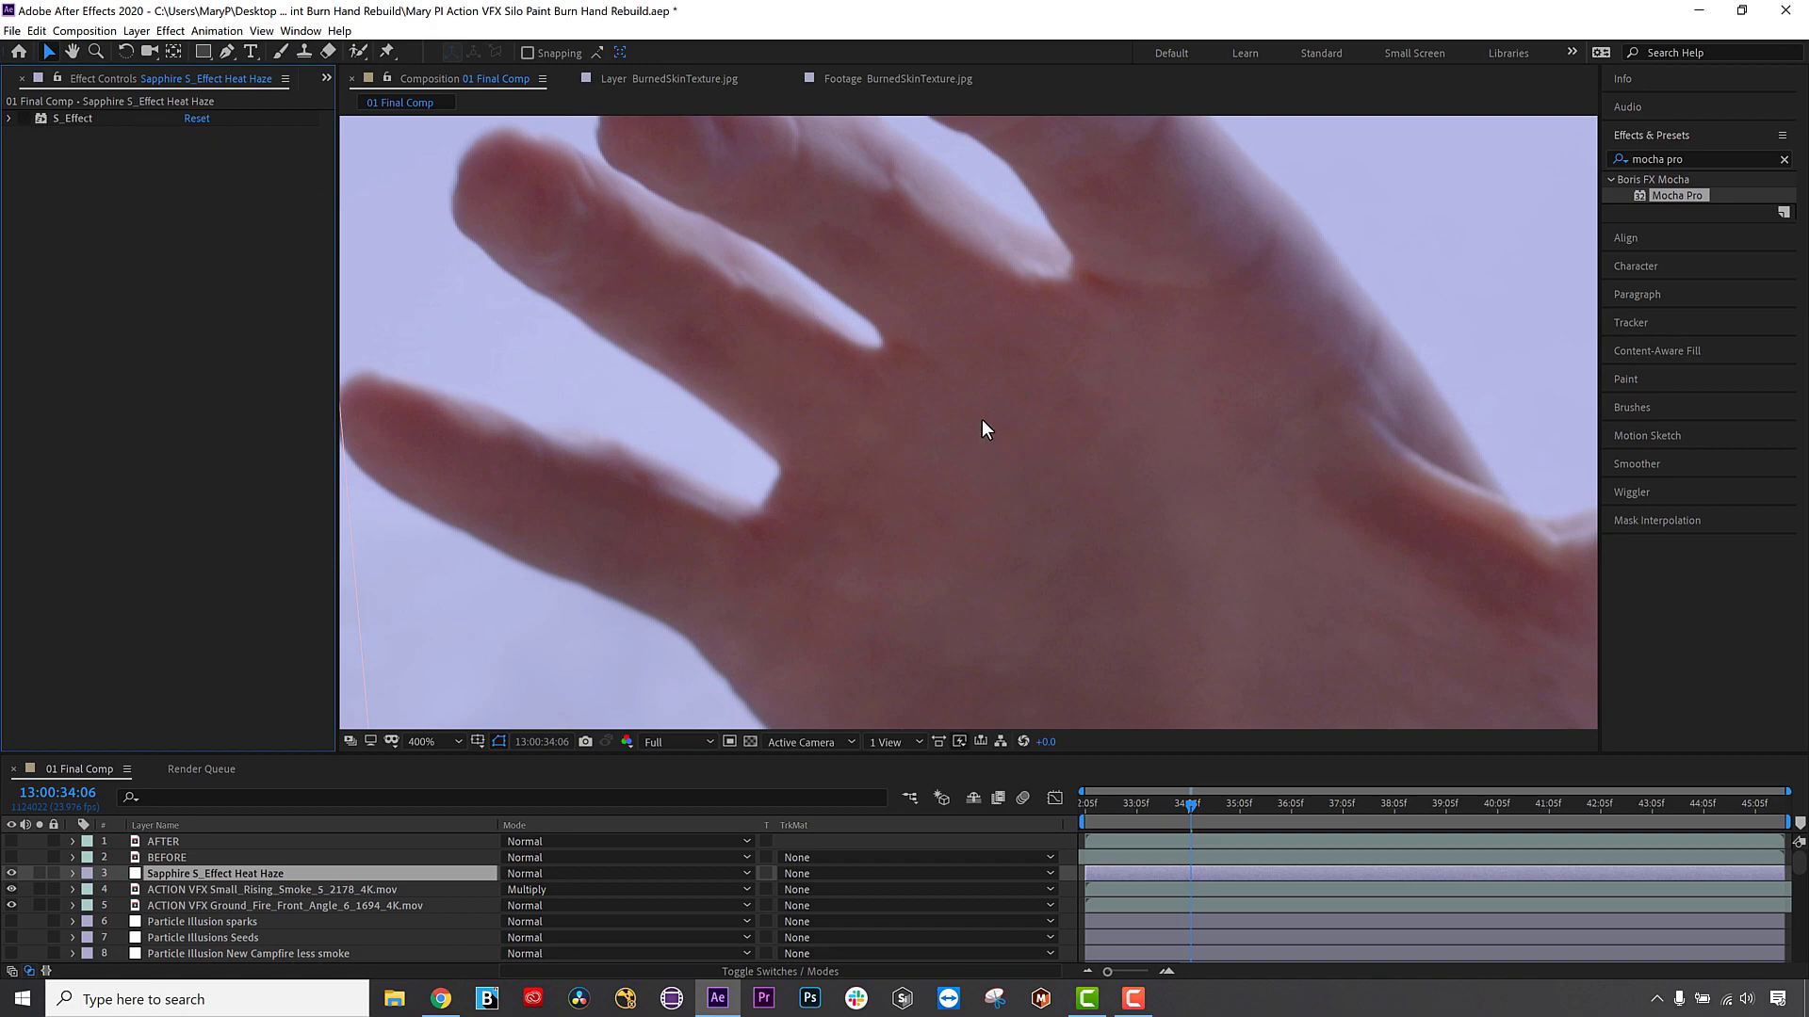
left_click(184, 30)
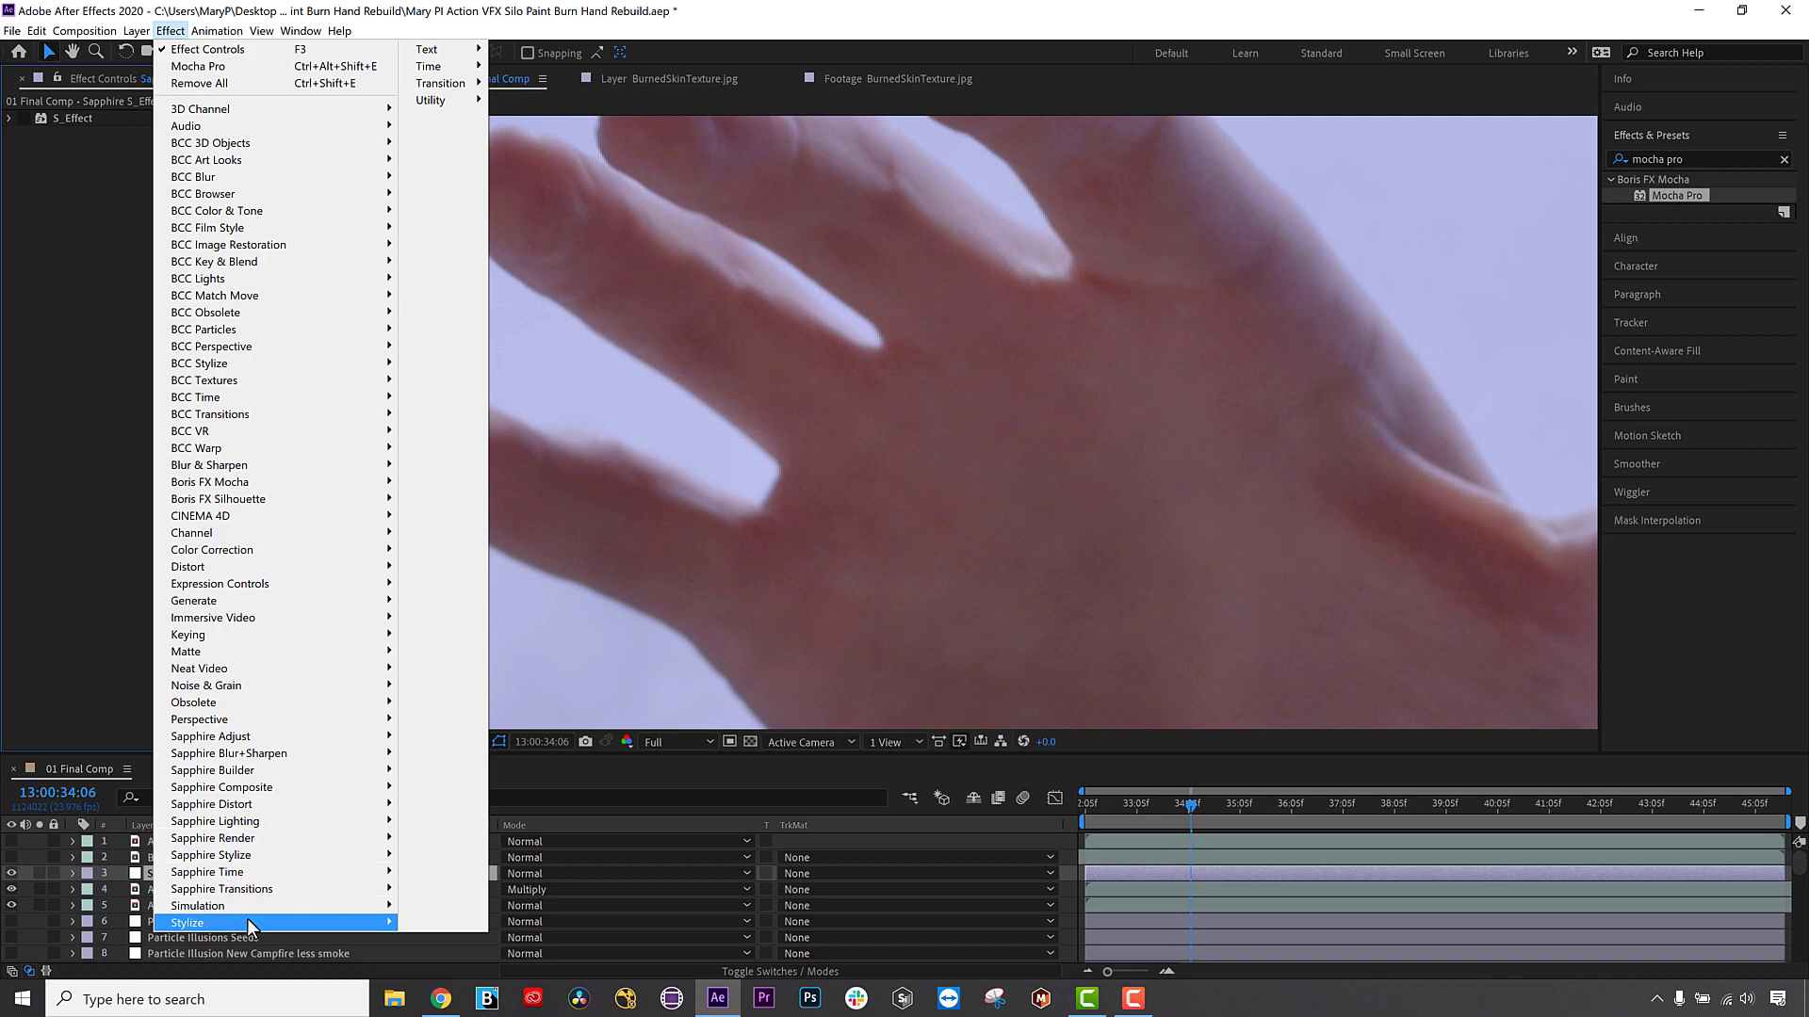
mouse_move(269, 771)
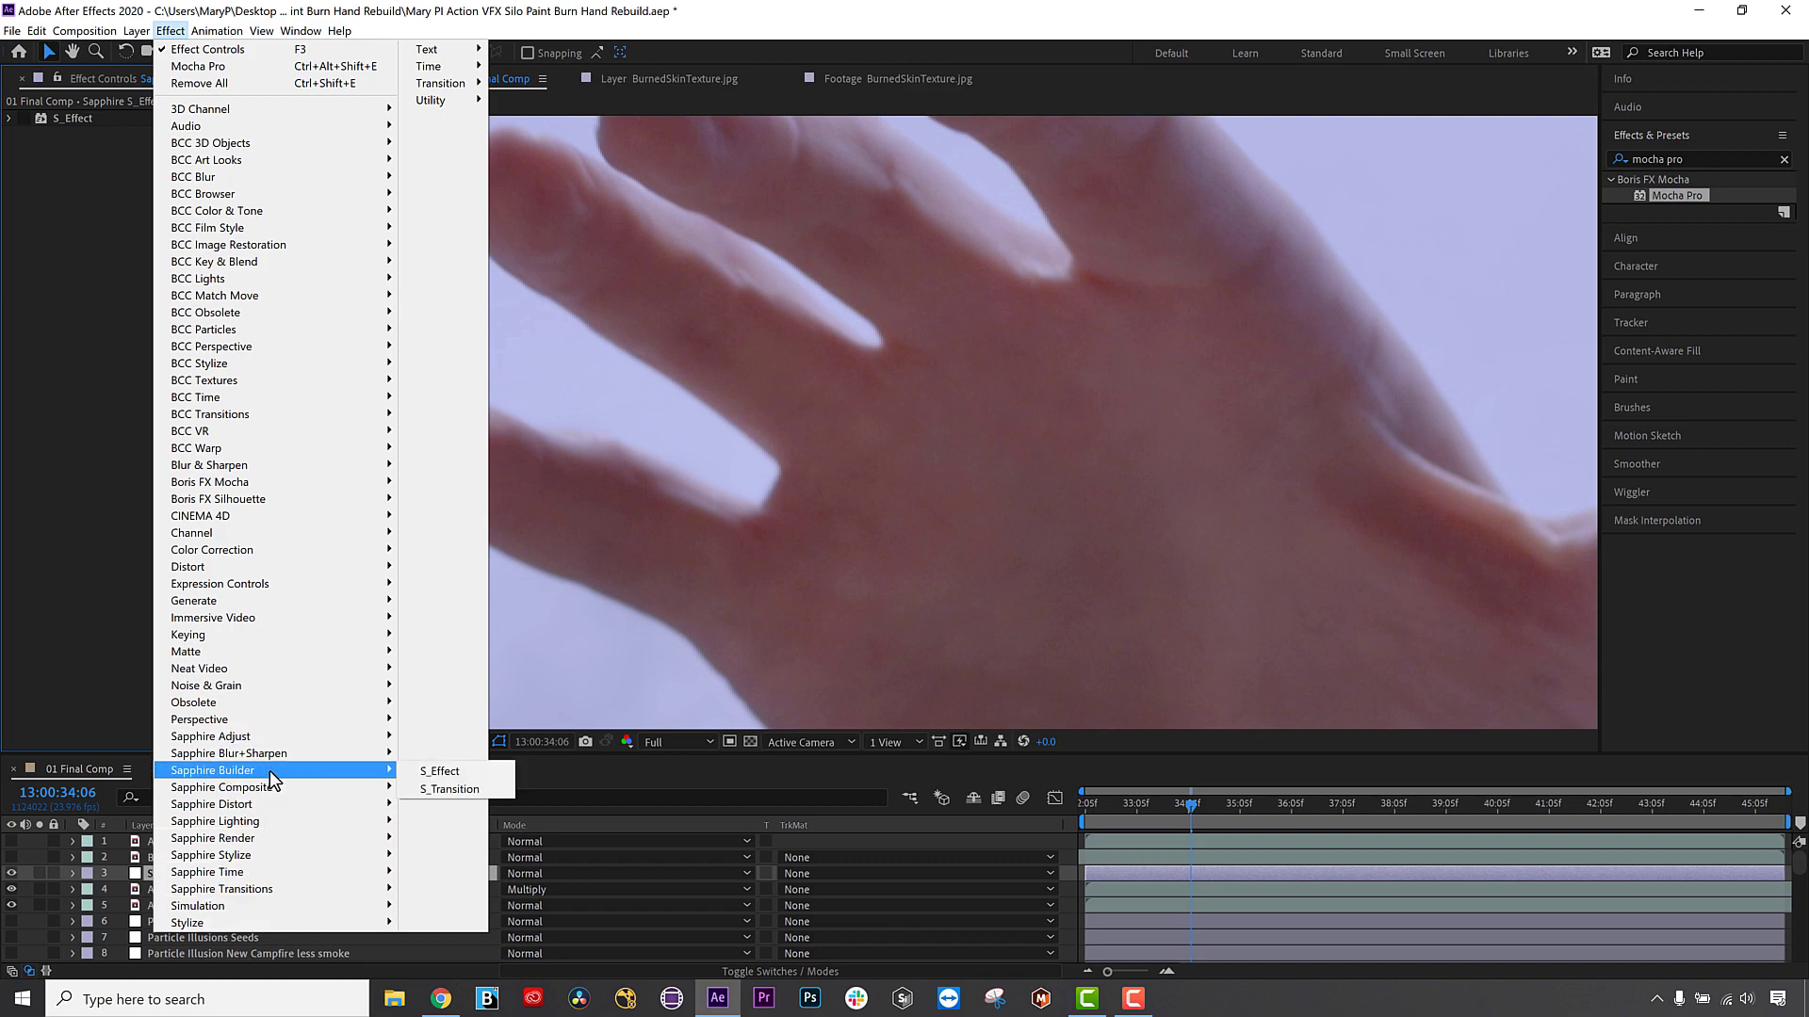
left_click(489, 773)
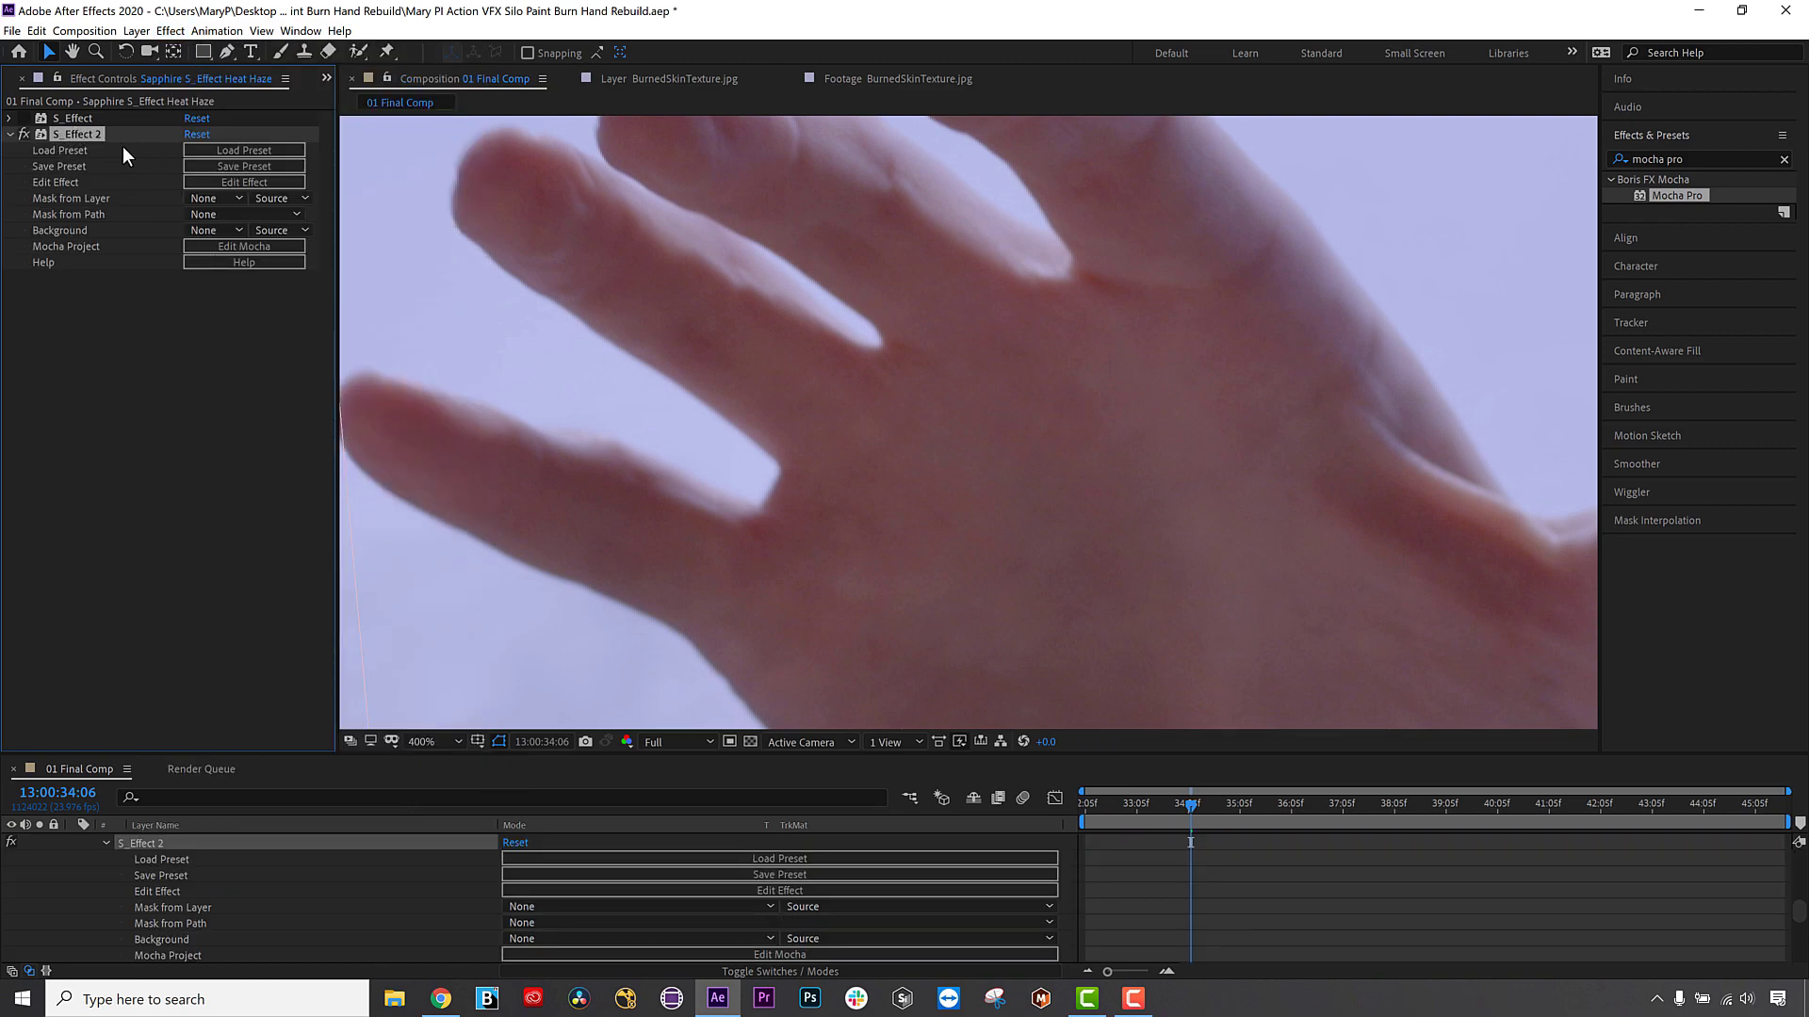
Search the Sapphire presets for "heat haz", preview the Heat Haze preset and load it into the second S_Effect.
left_click(209, 151)
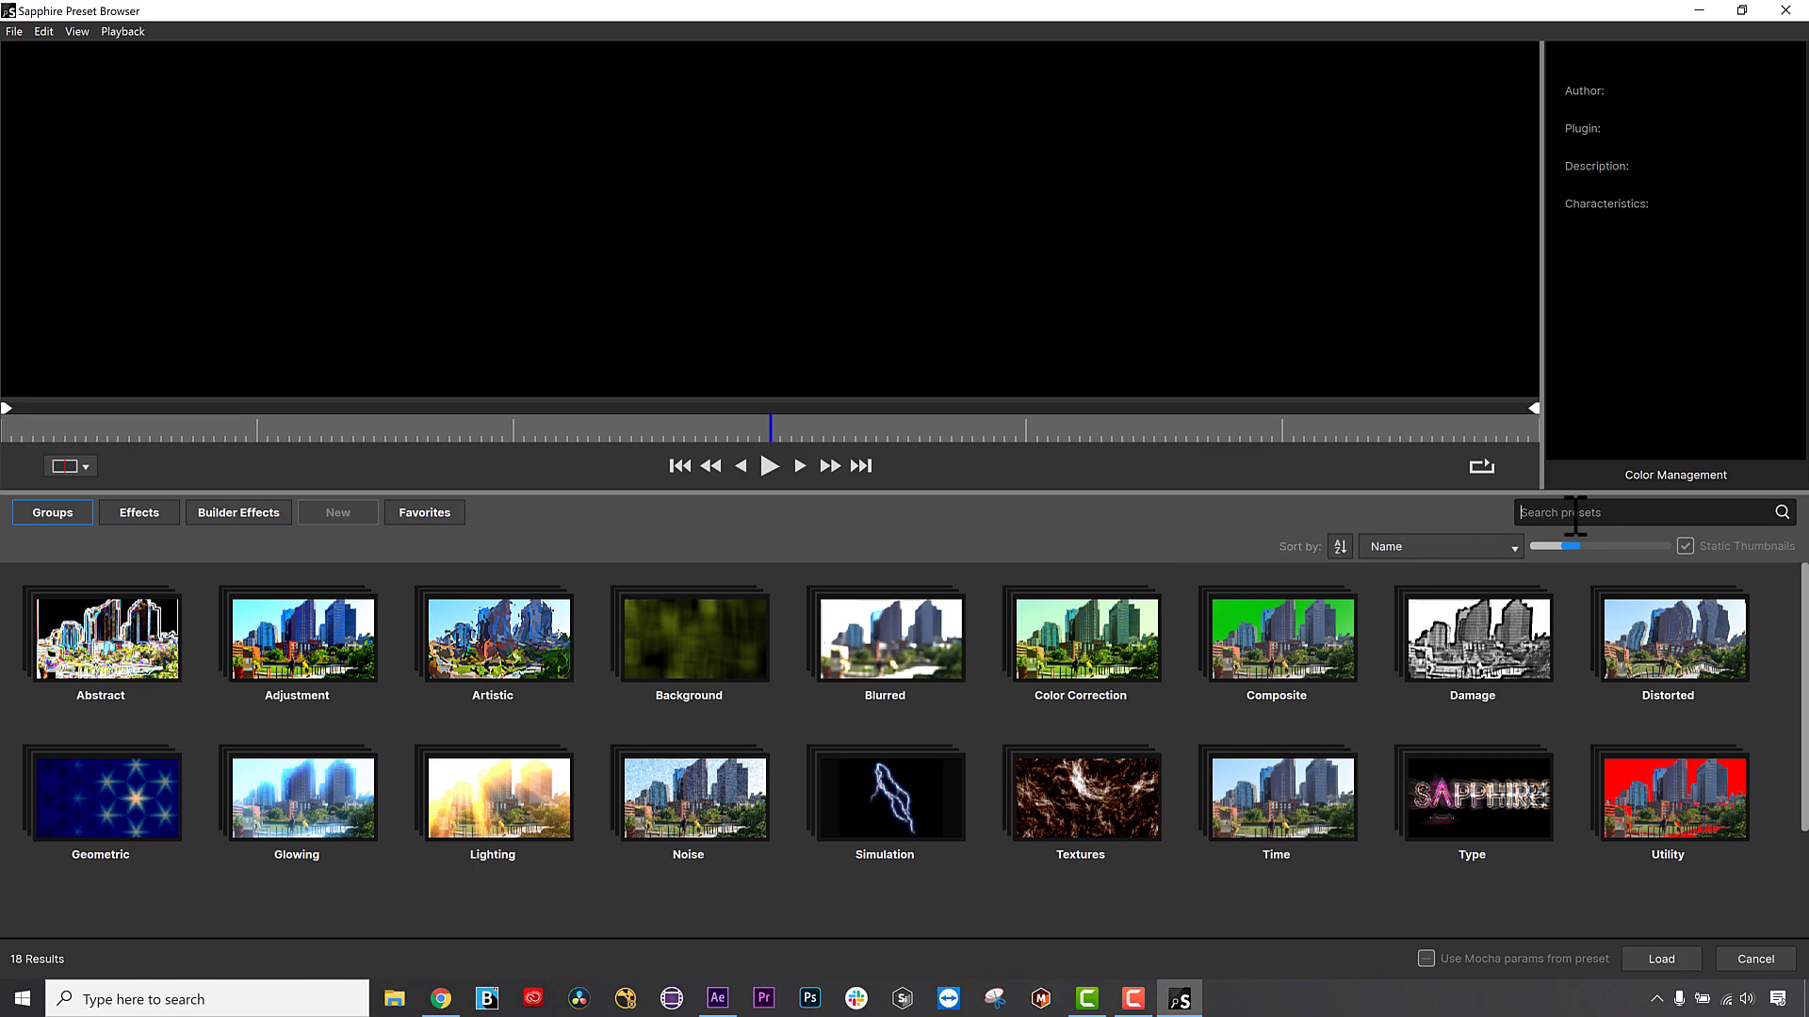
type("h")
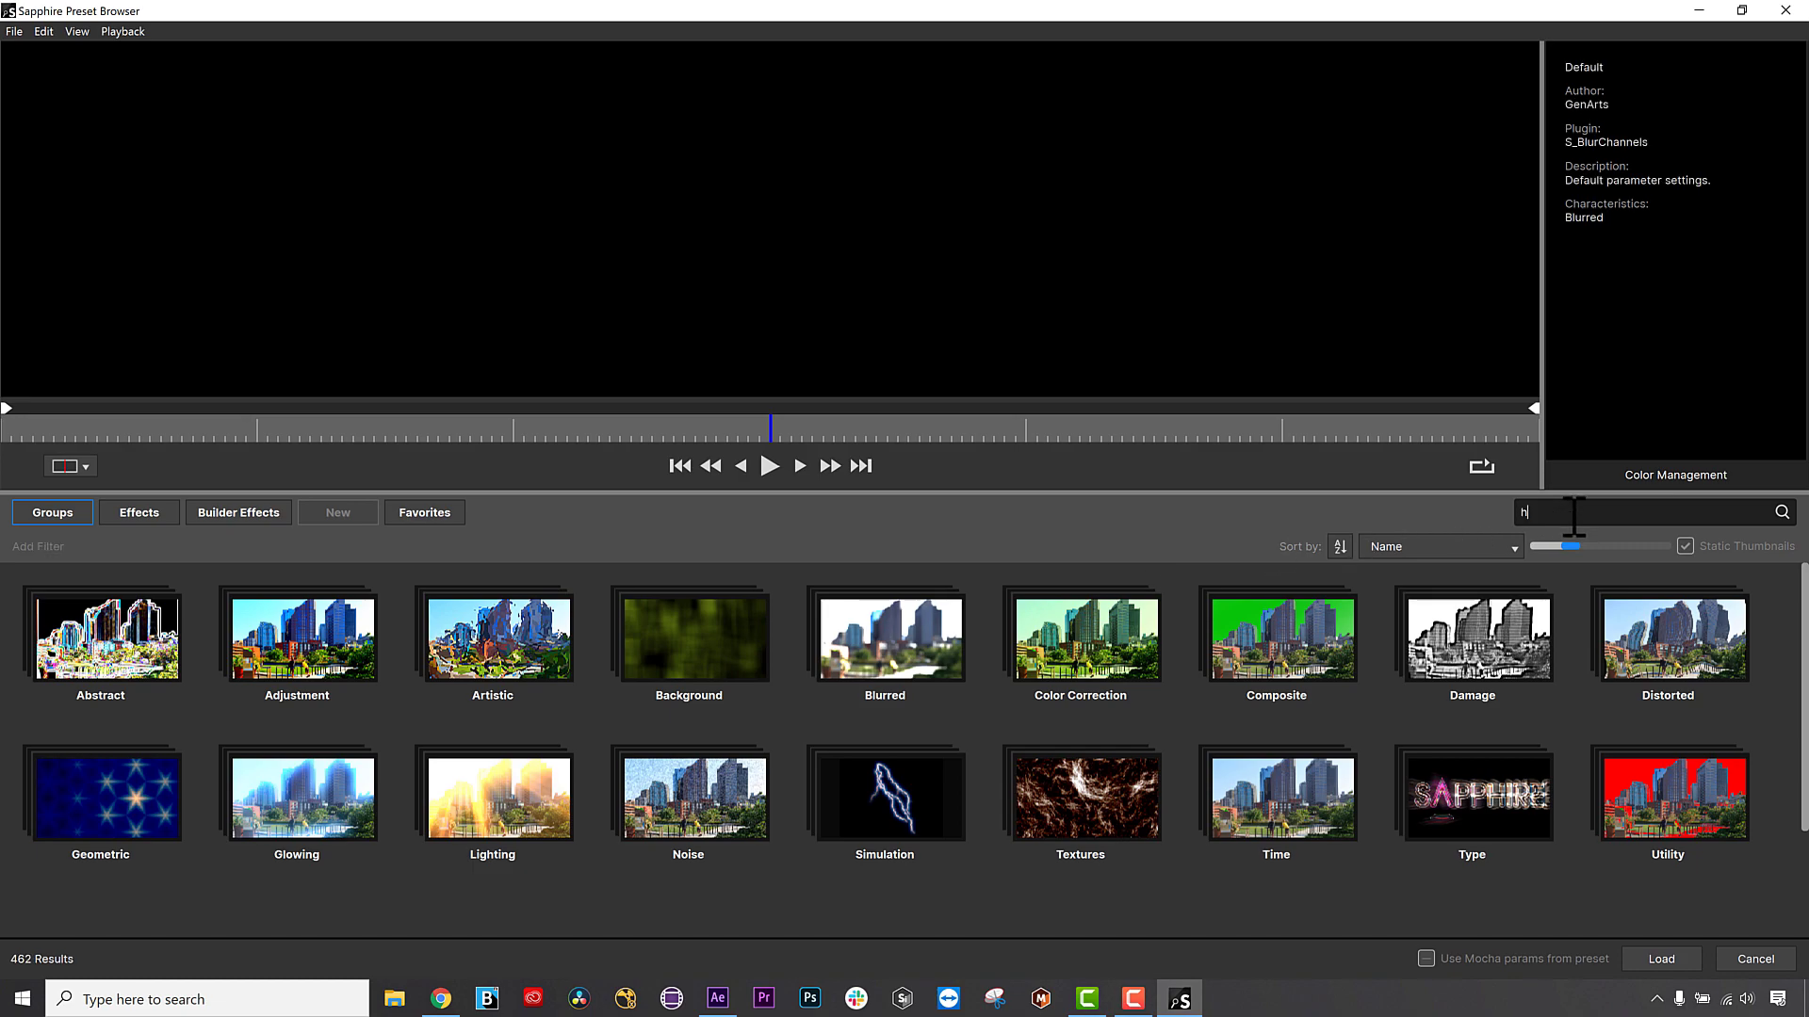
type("eat haz")
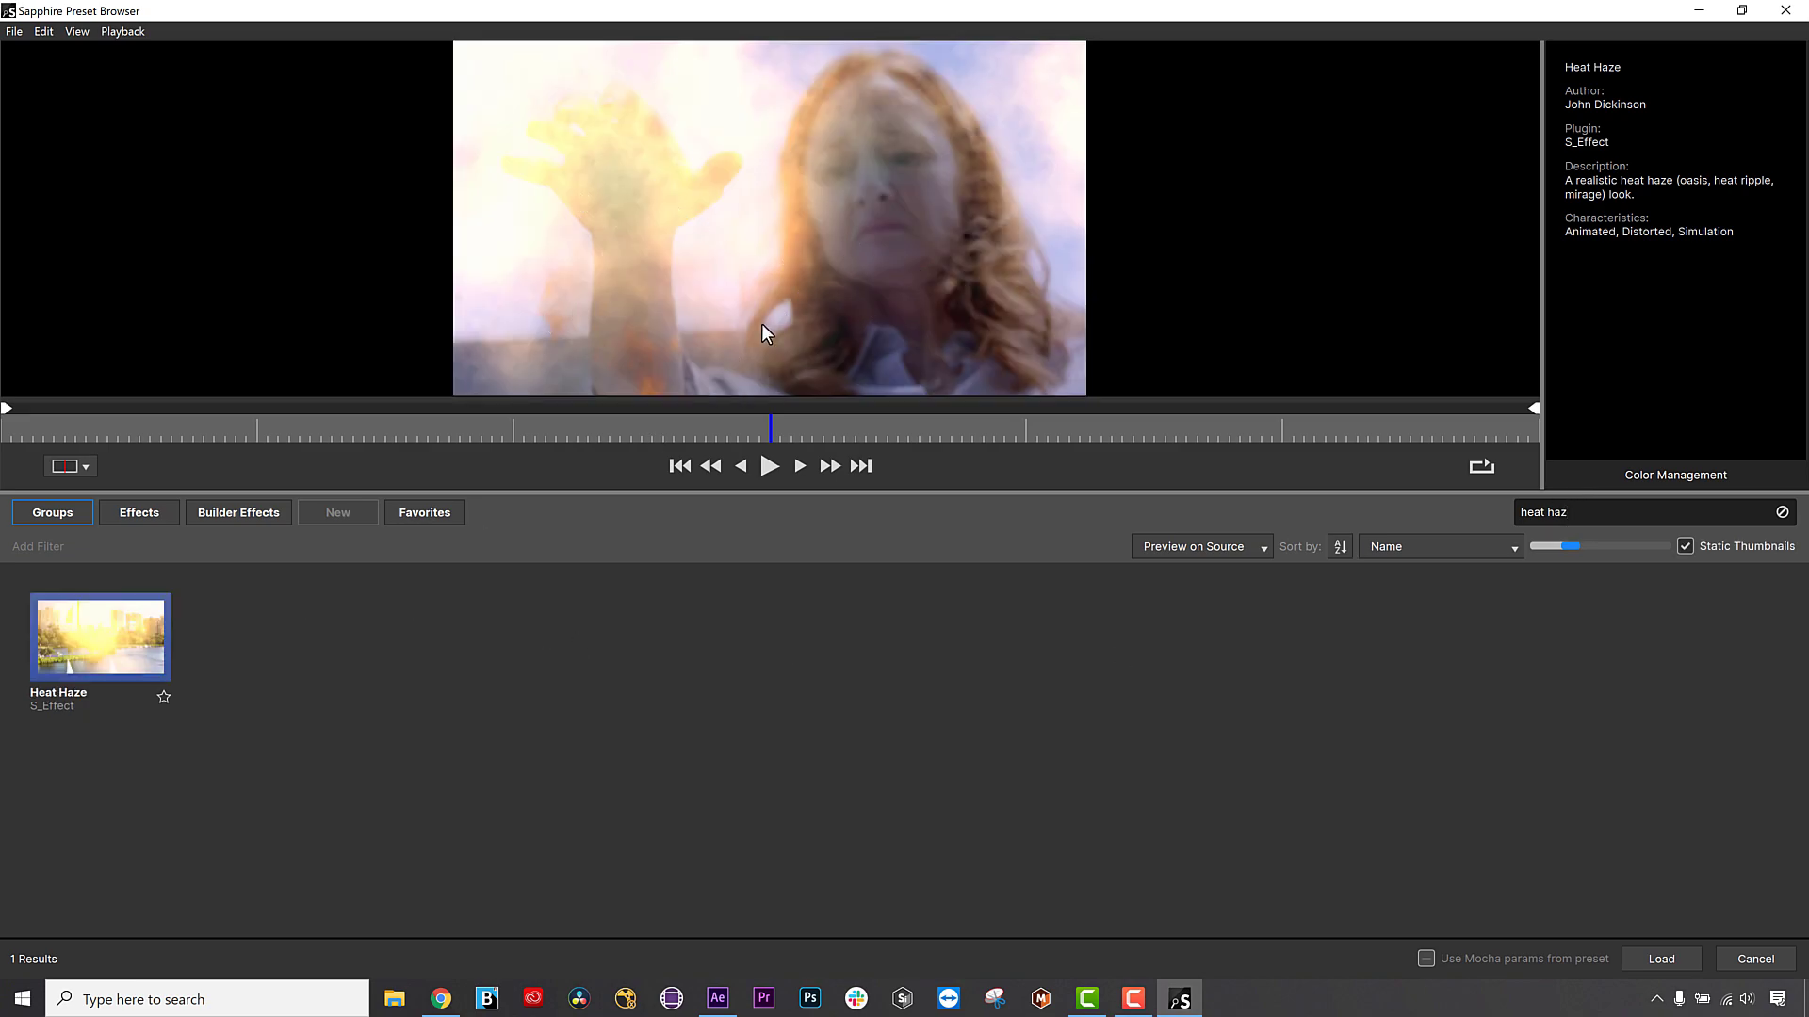
left_click(768, 467)
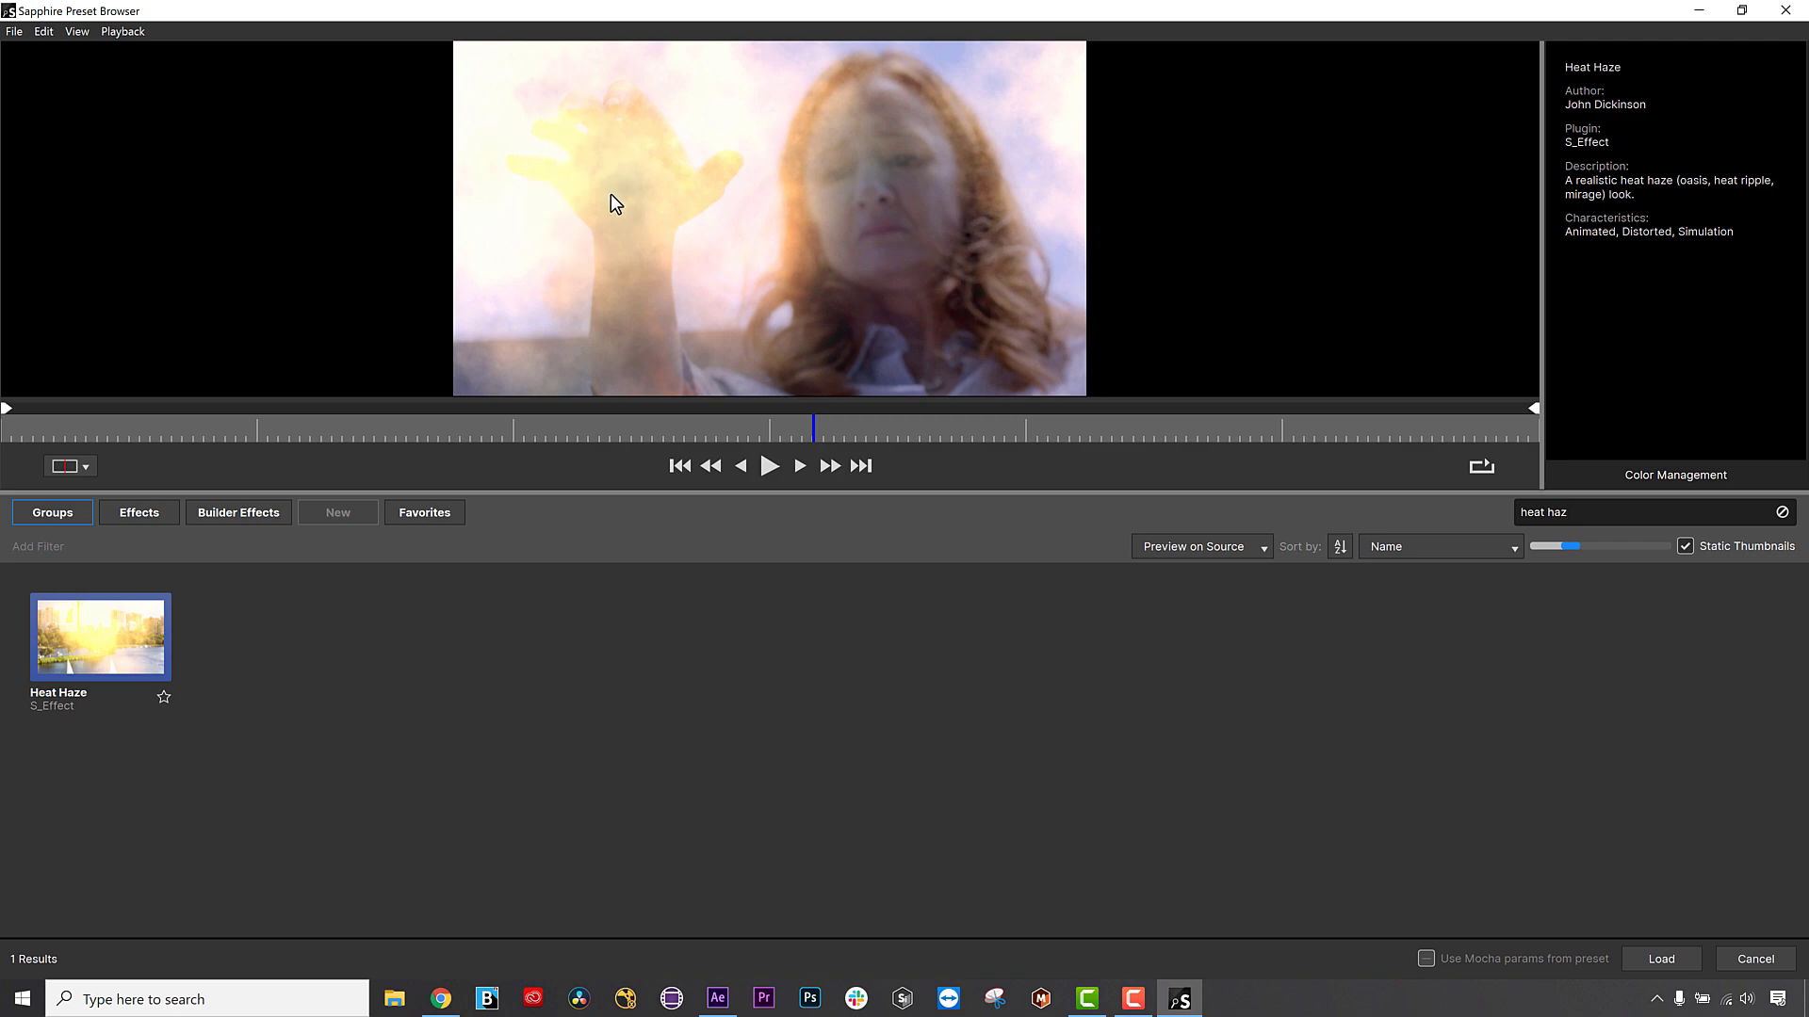
double_click(149, 626)
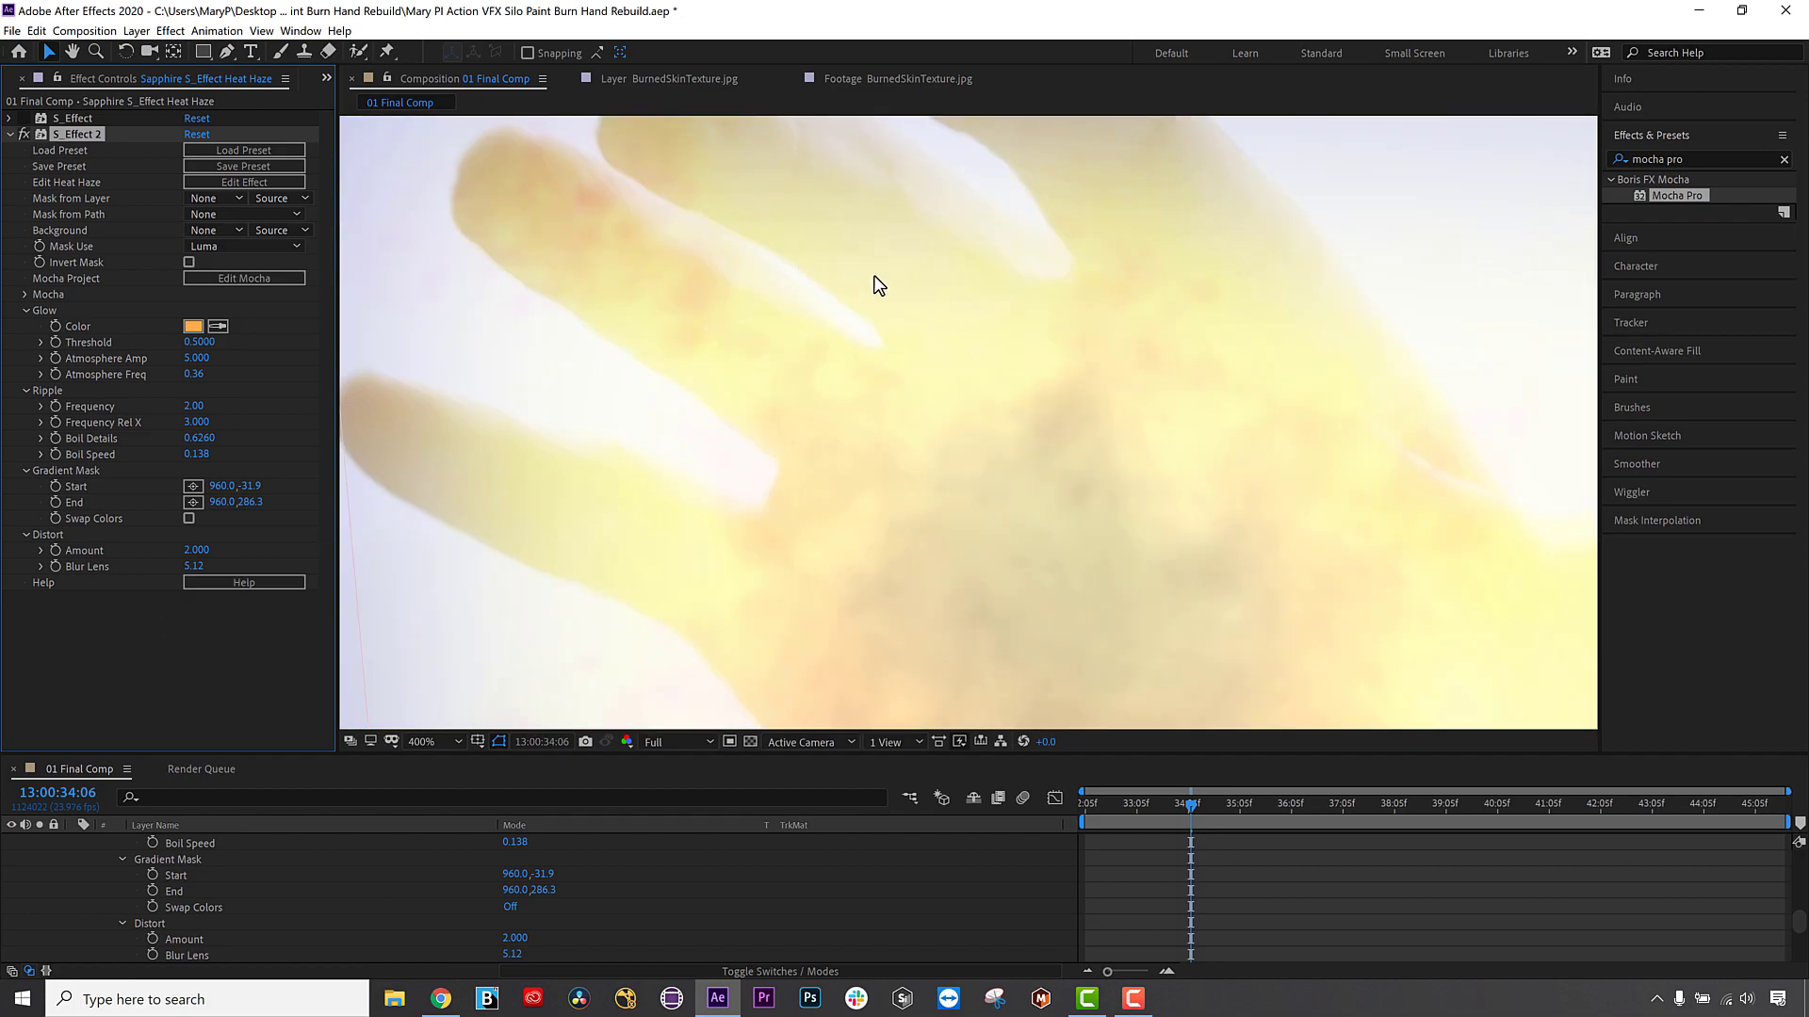
Open the Heat Haze effect for editing in the Sapphire Effect Builder and delete its Glow node.
left_click(250, 181)
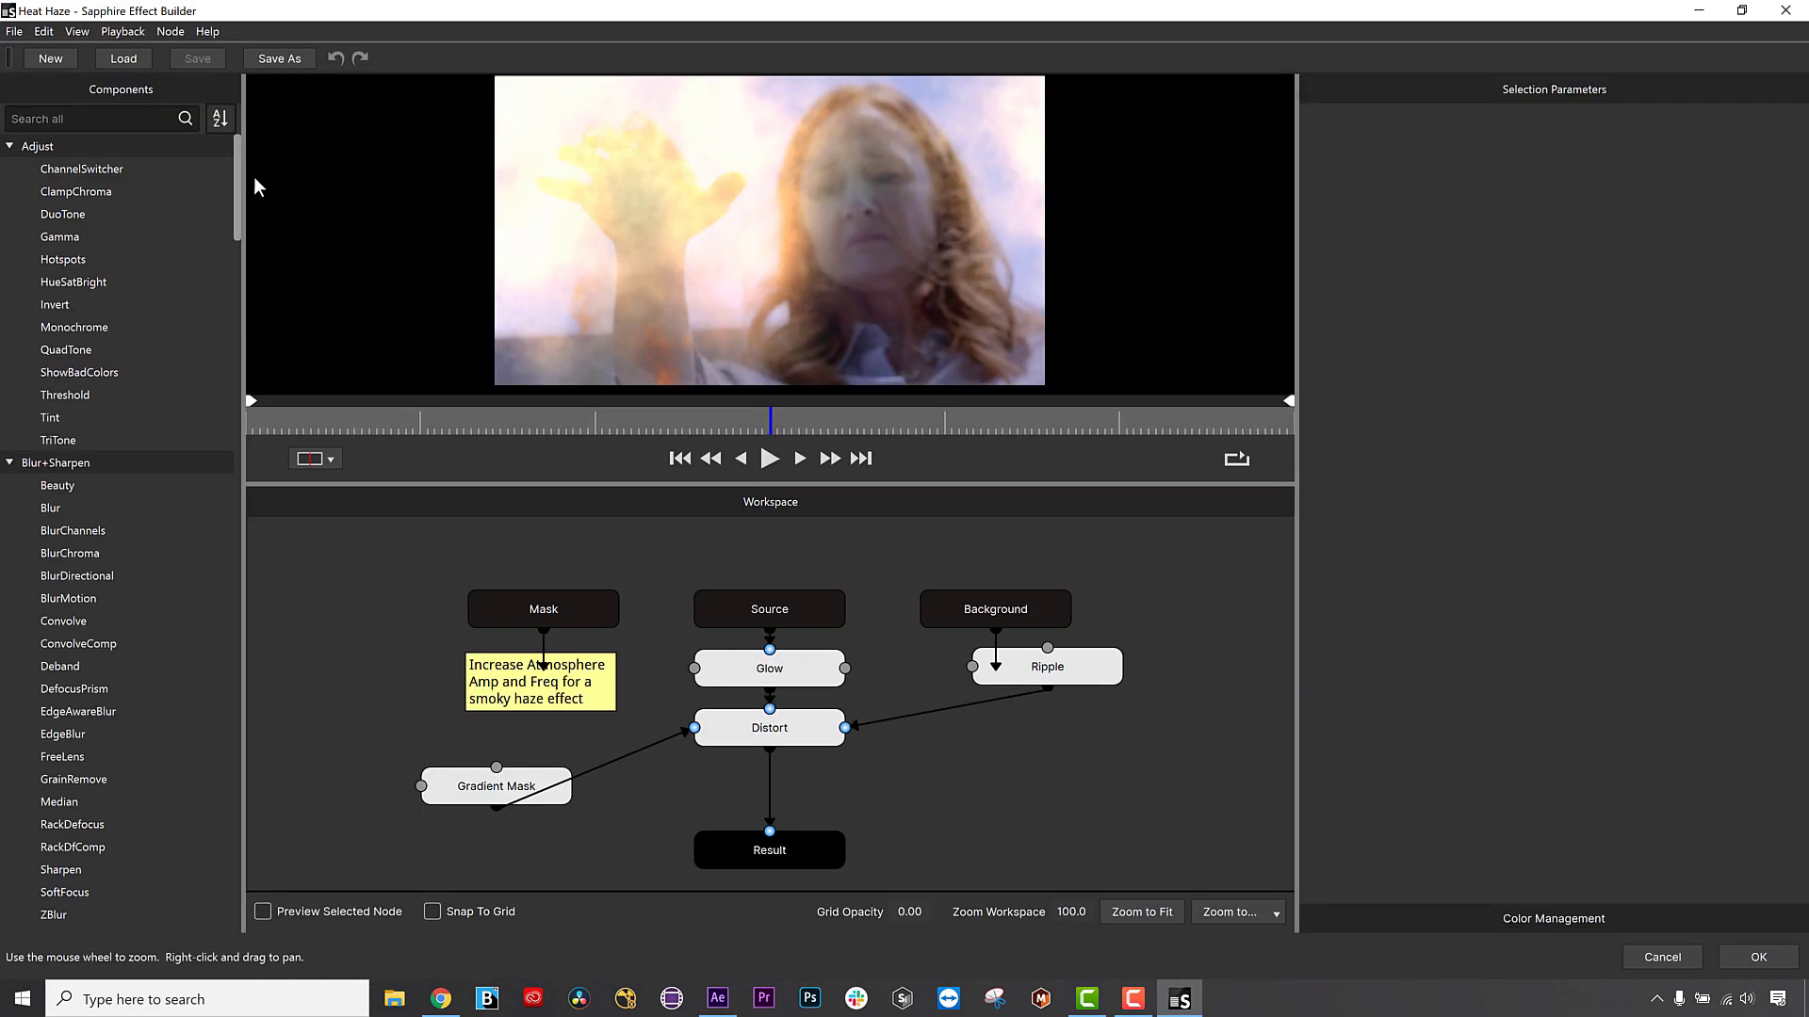
left_click_drag(759, 674, 763, 676)
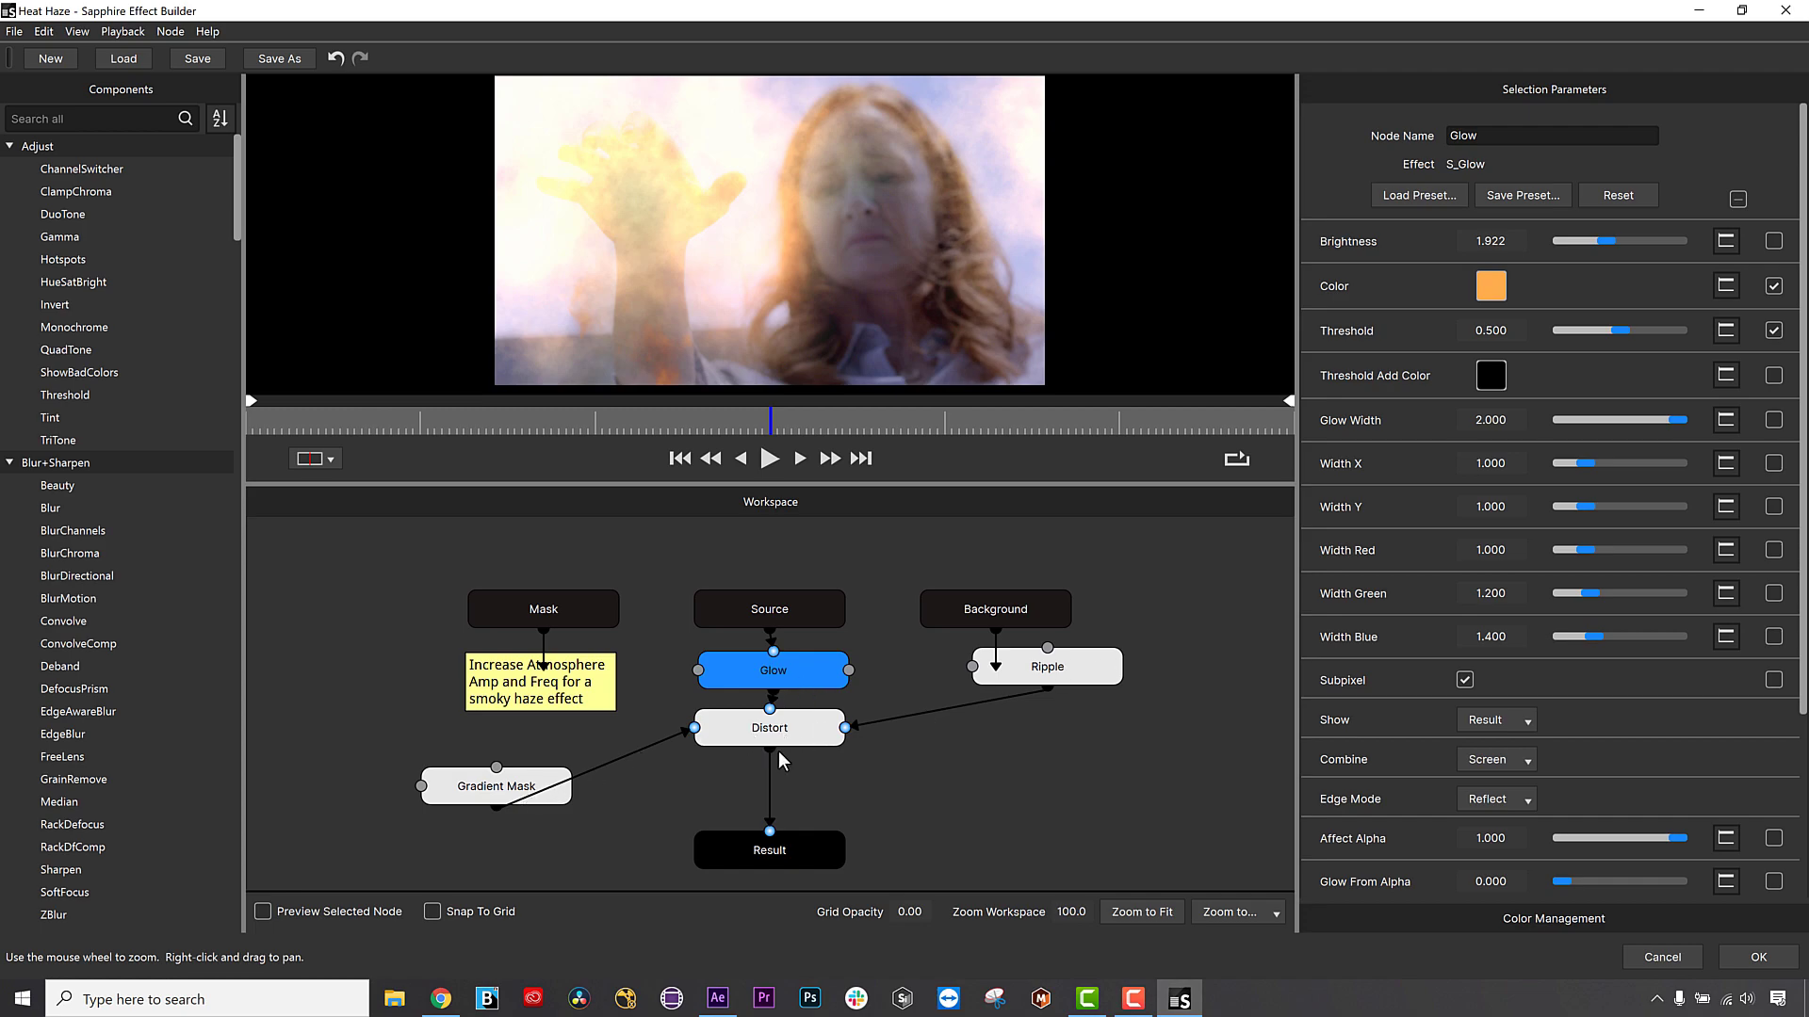
key("Delete")
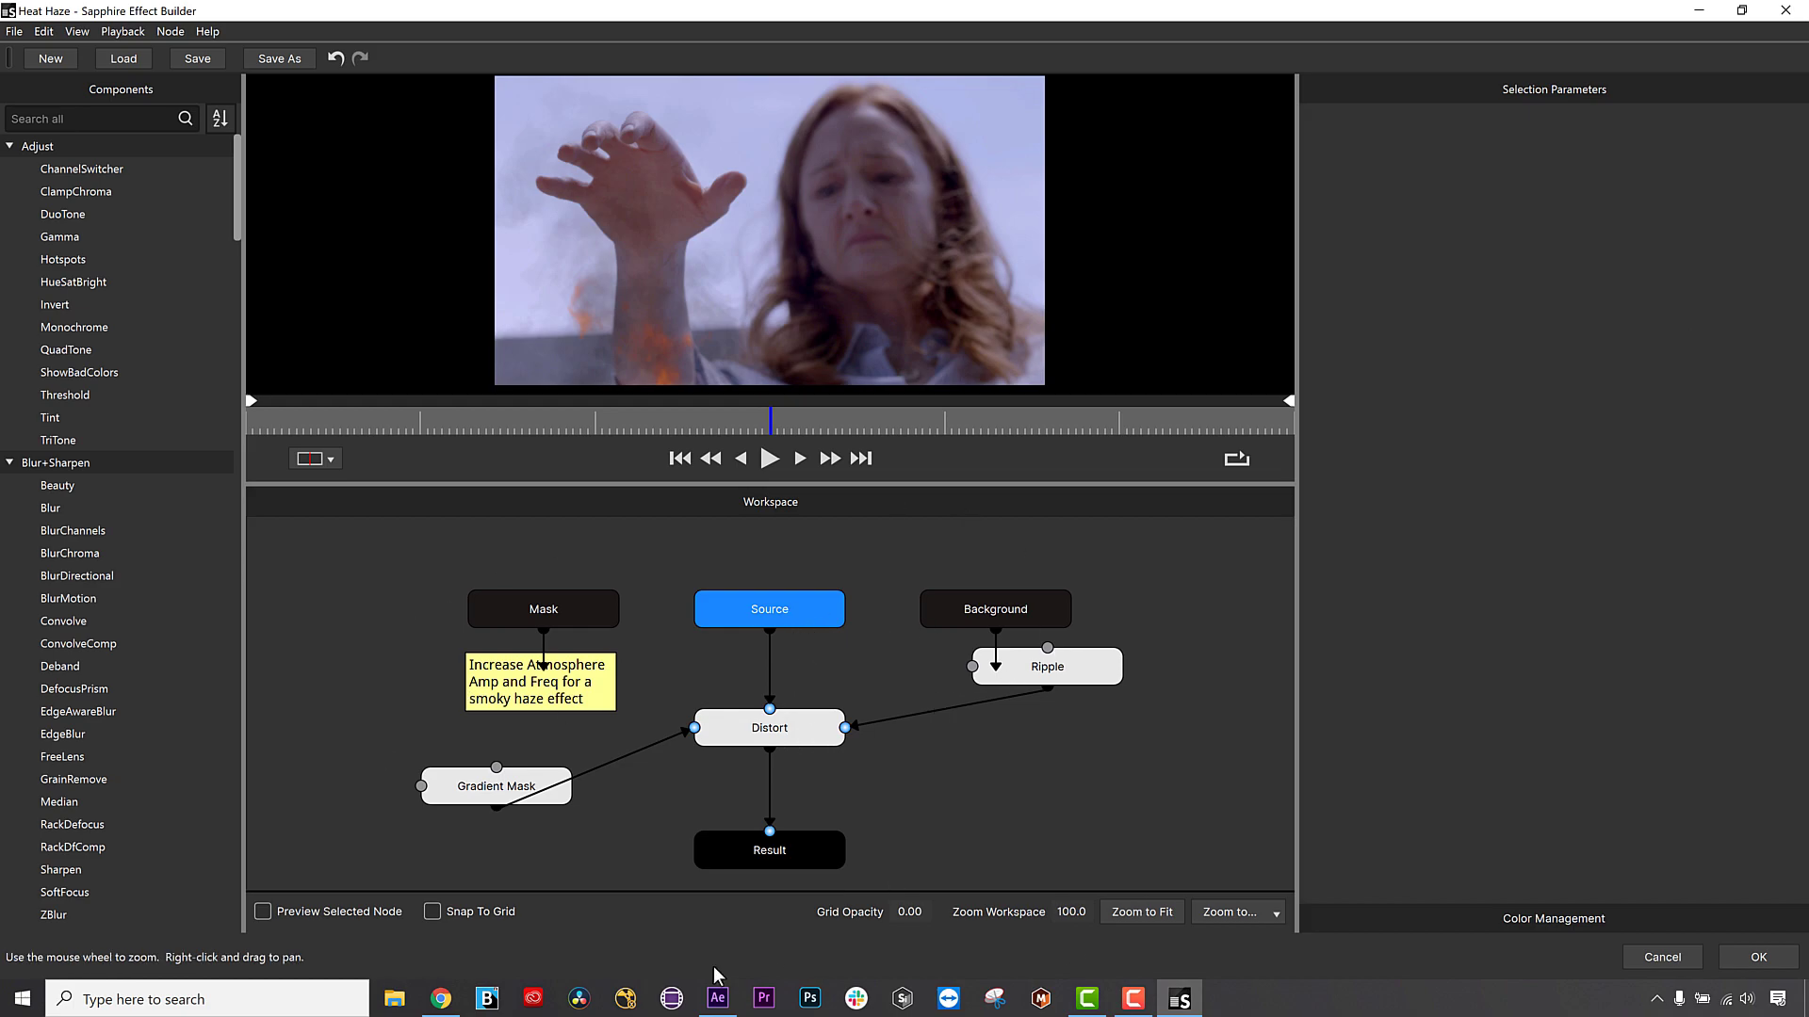
Check the parameters of the Distort and Ripple nodes and accept the edited Heat Haze effect.
left_click(790, 851)
left_click(822, 723)
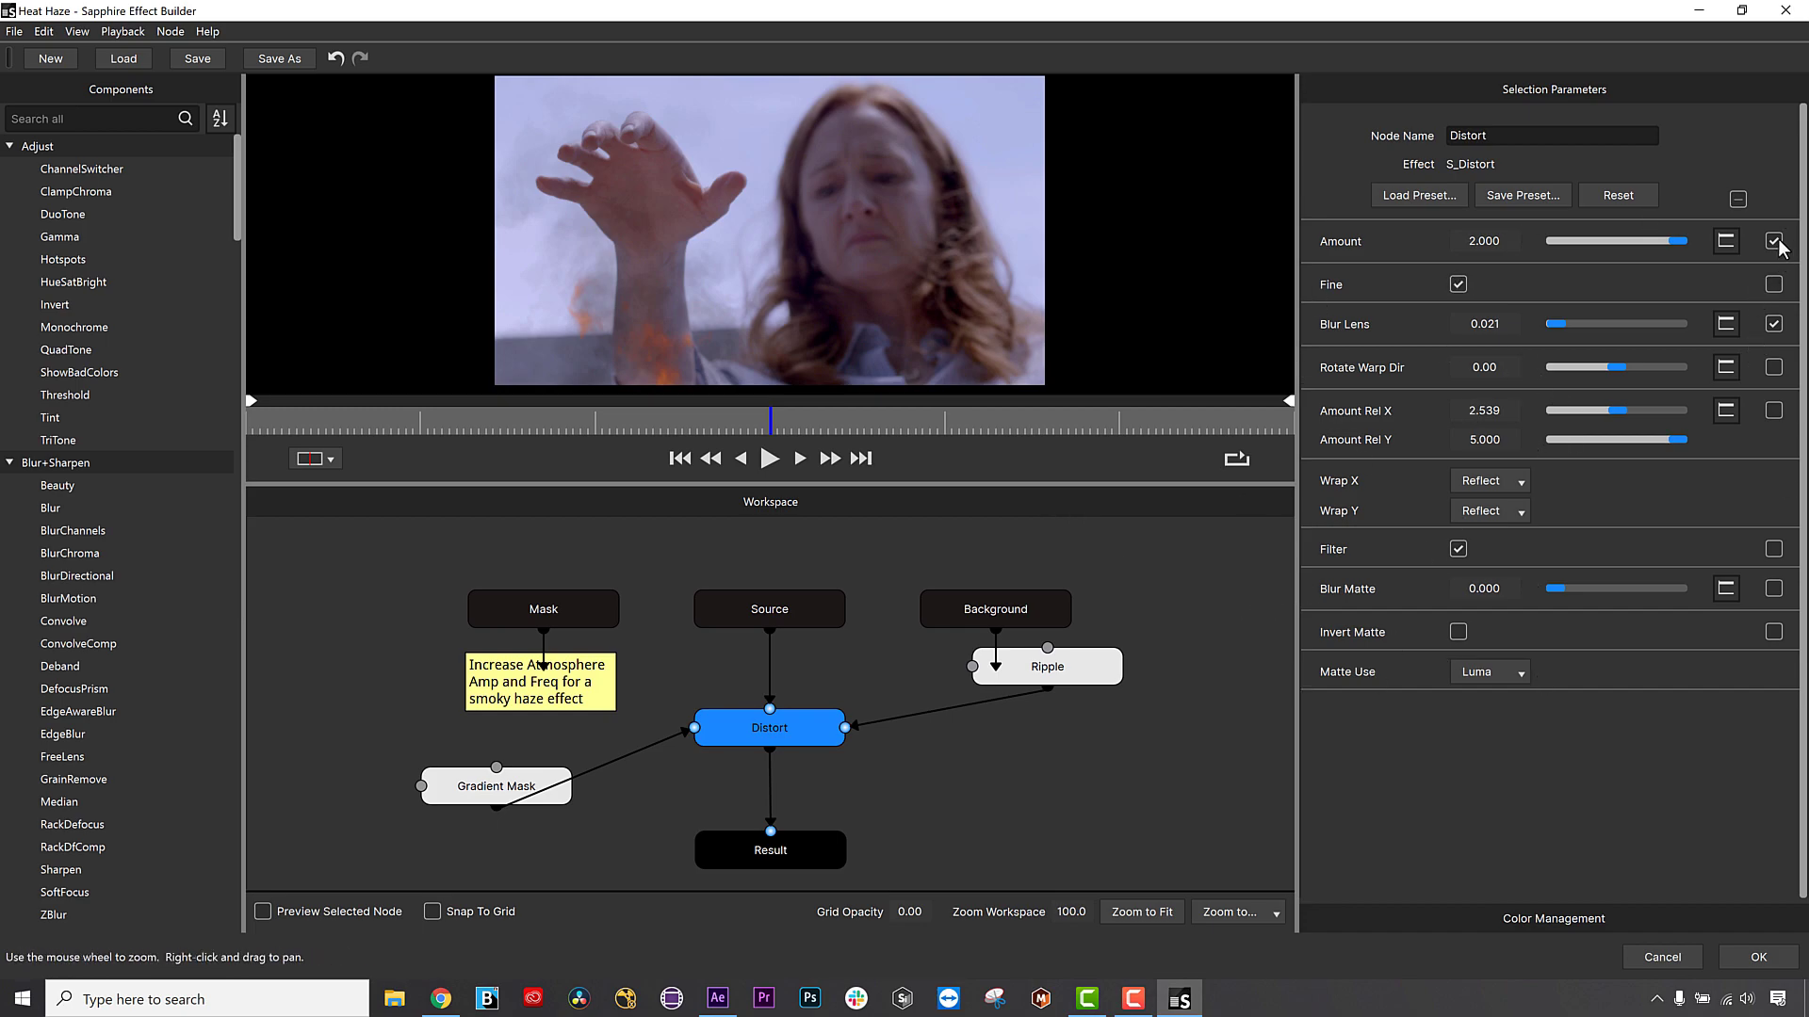
left_click(1104, 665)
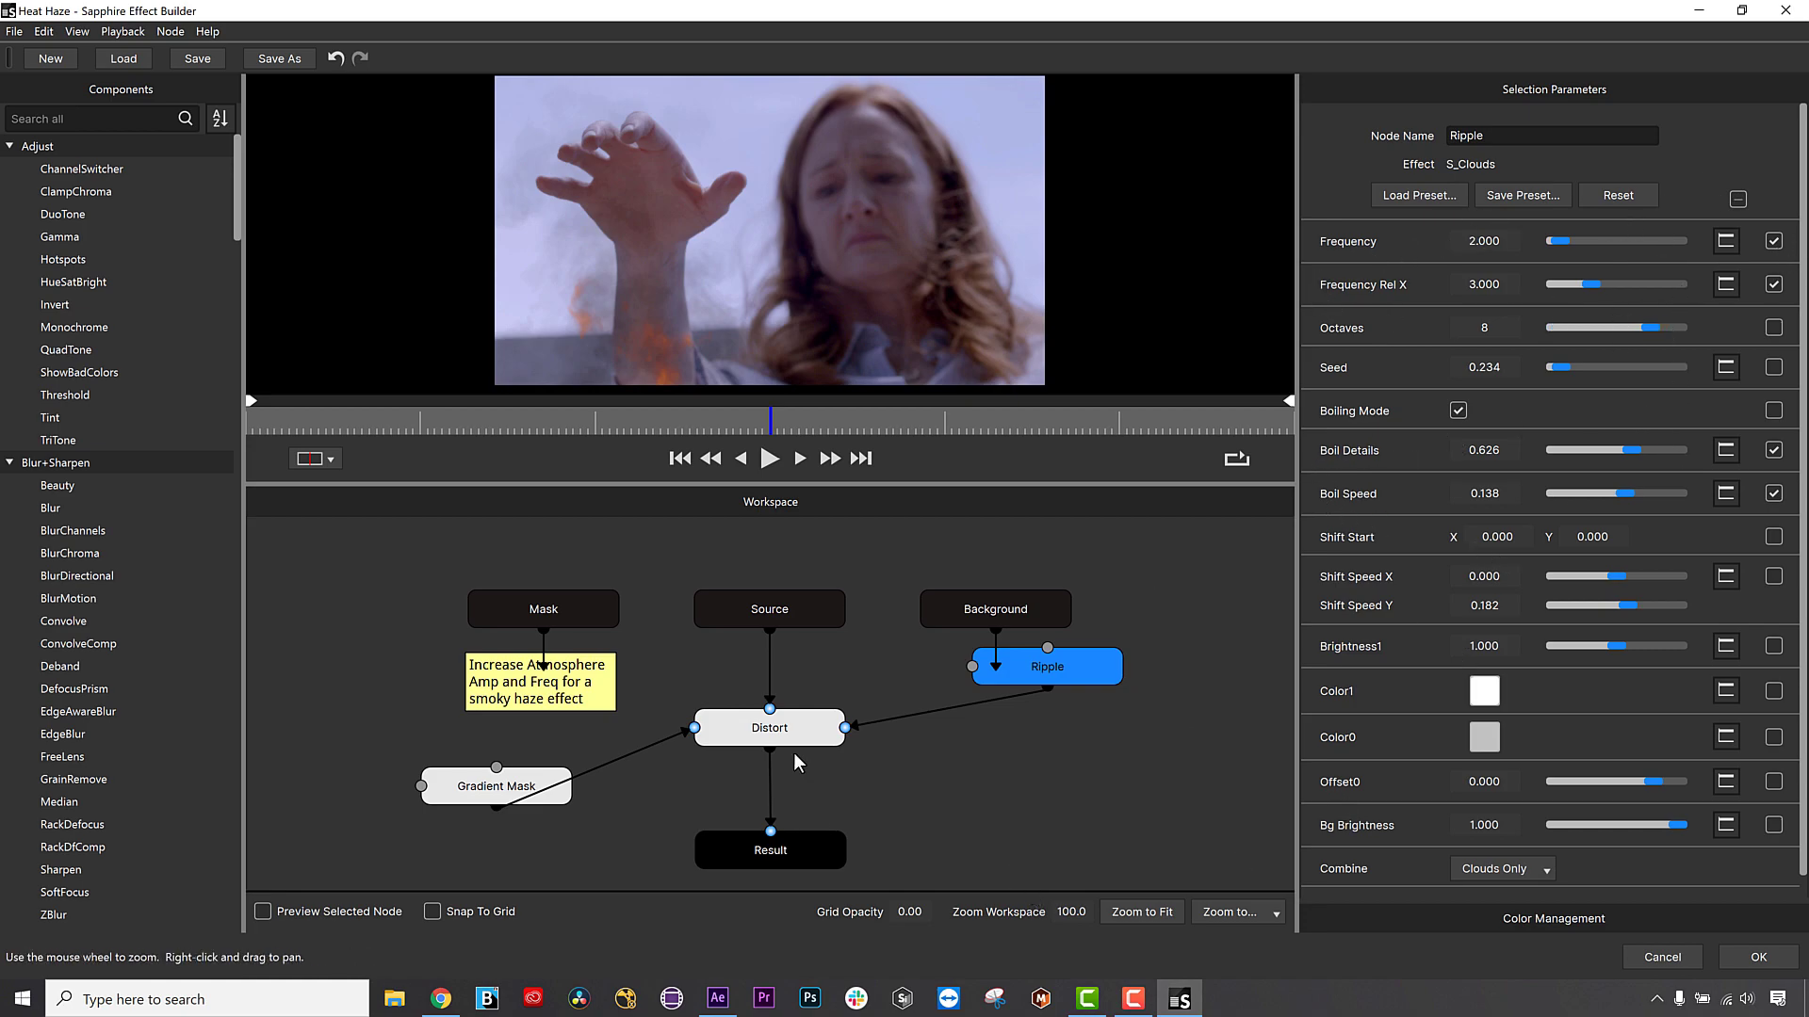
left_click(787, 737)
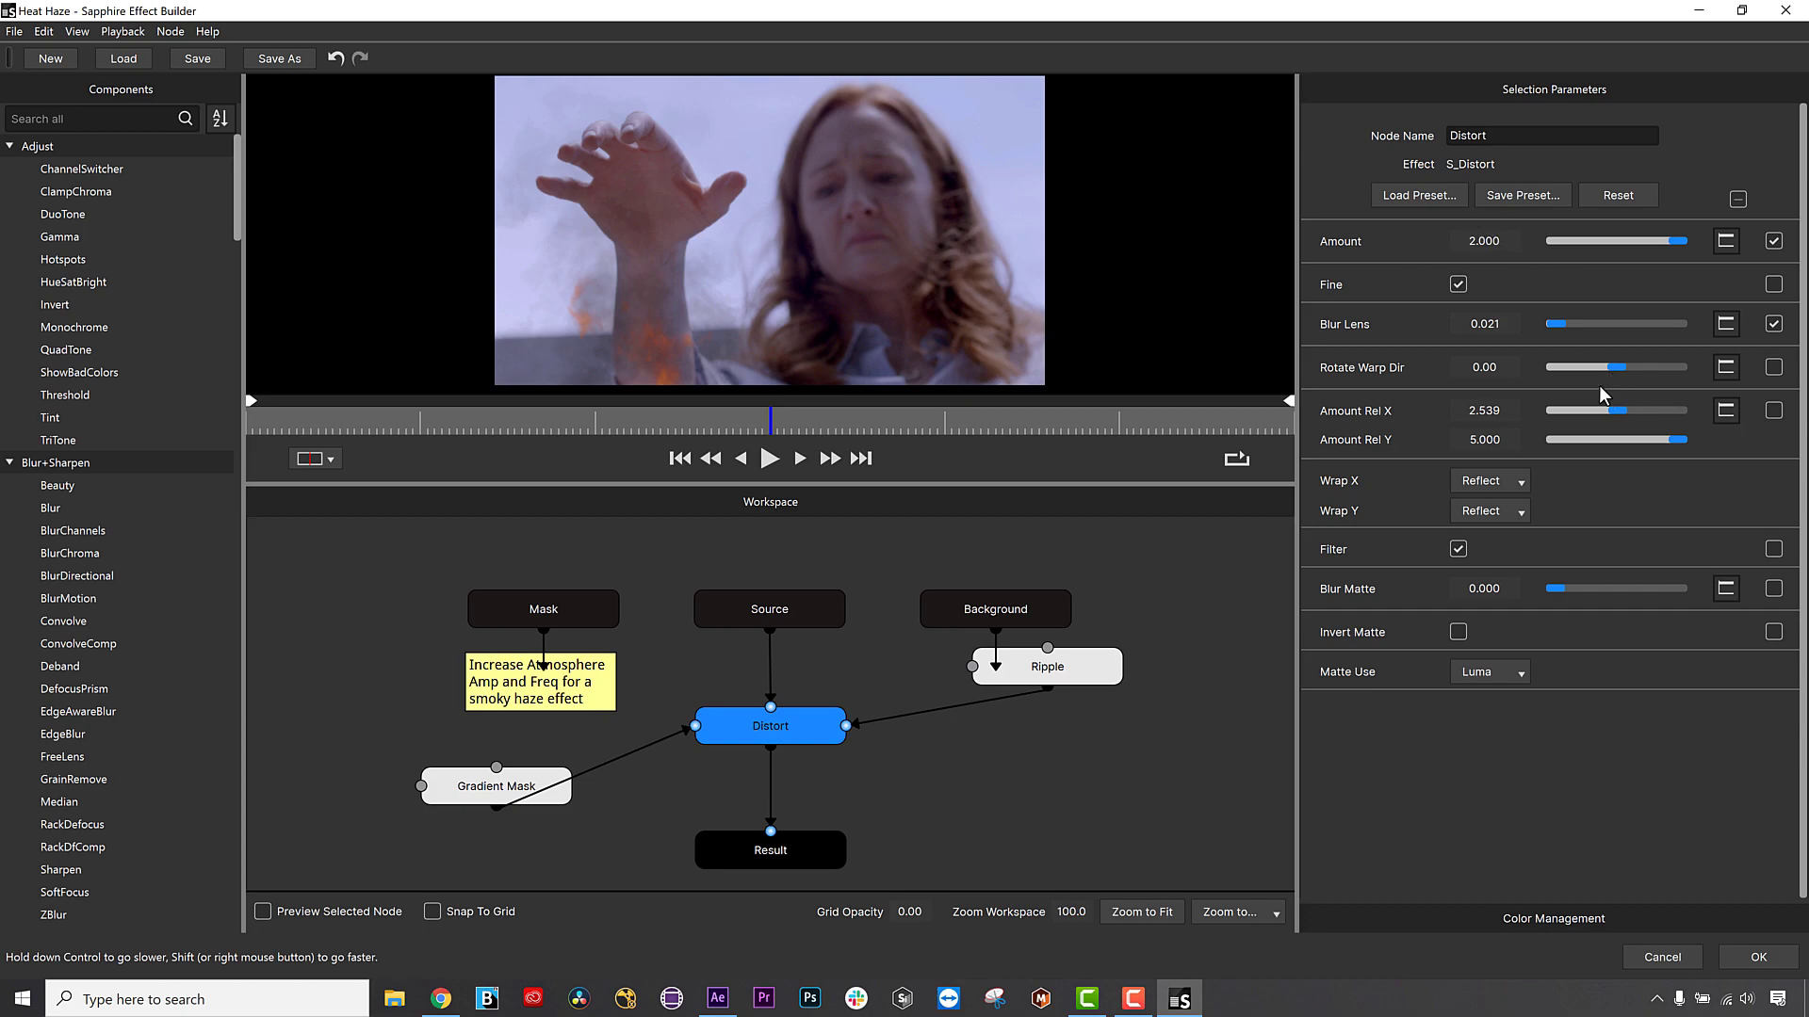
left_click(1756, 956)
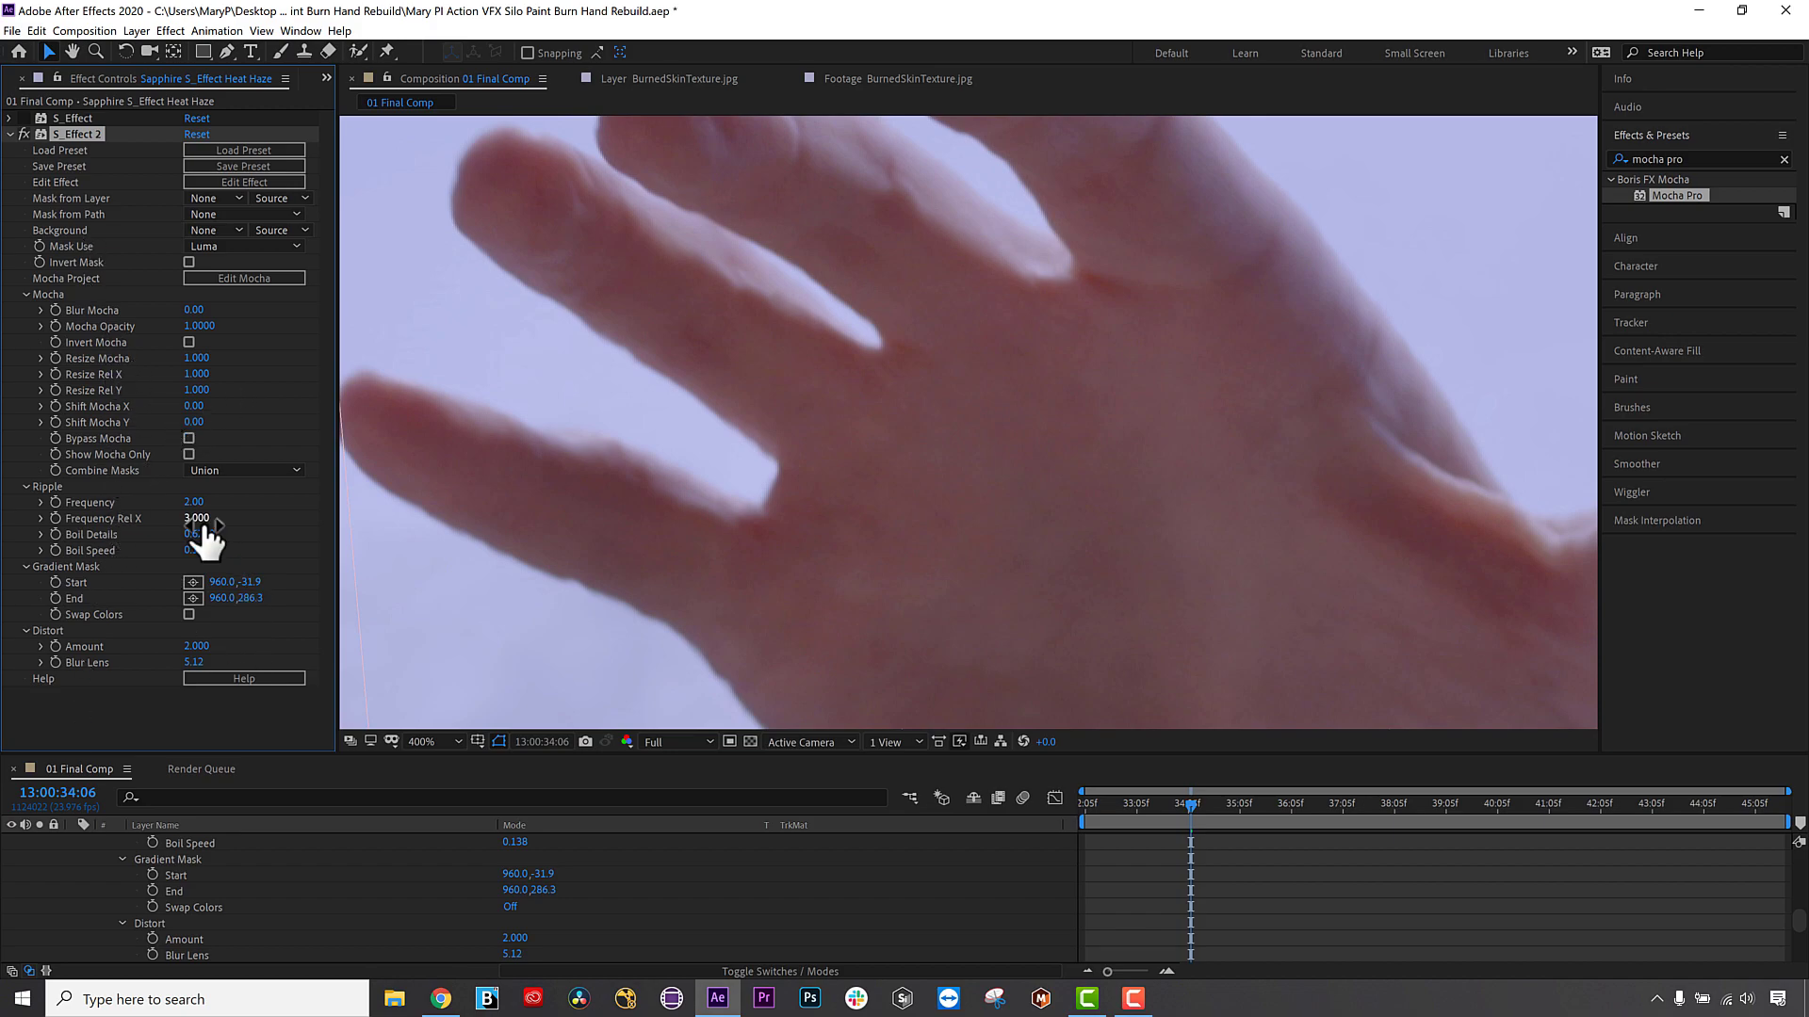
Set the second S_Effect's Ripple Frequency to 4.50, Frequency Rel X to 3.150 and Boil Details to 0.4860.
mouse_move(201, 506)
left_mouse_down()
mouse_move(212, 536)
mouse_move(193, 537)
left_mouse_up()
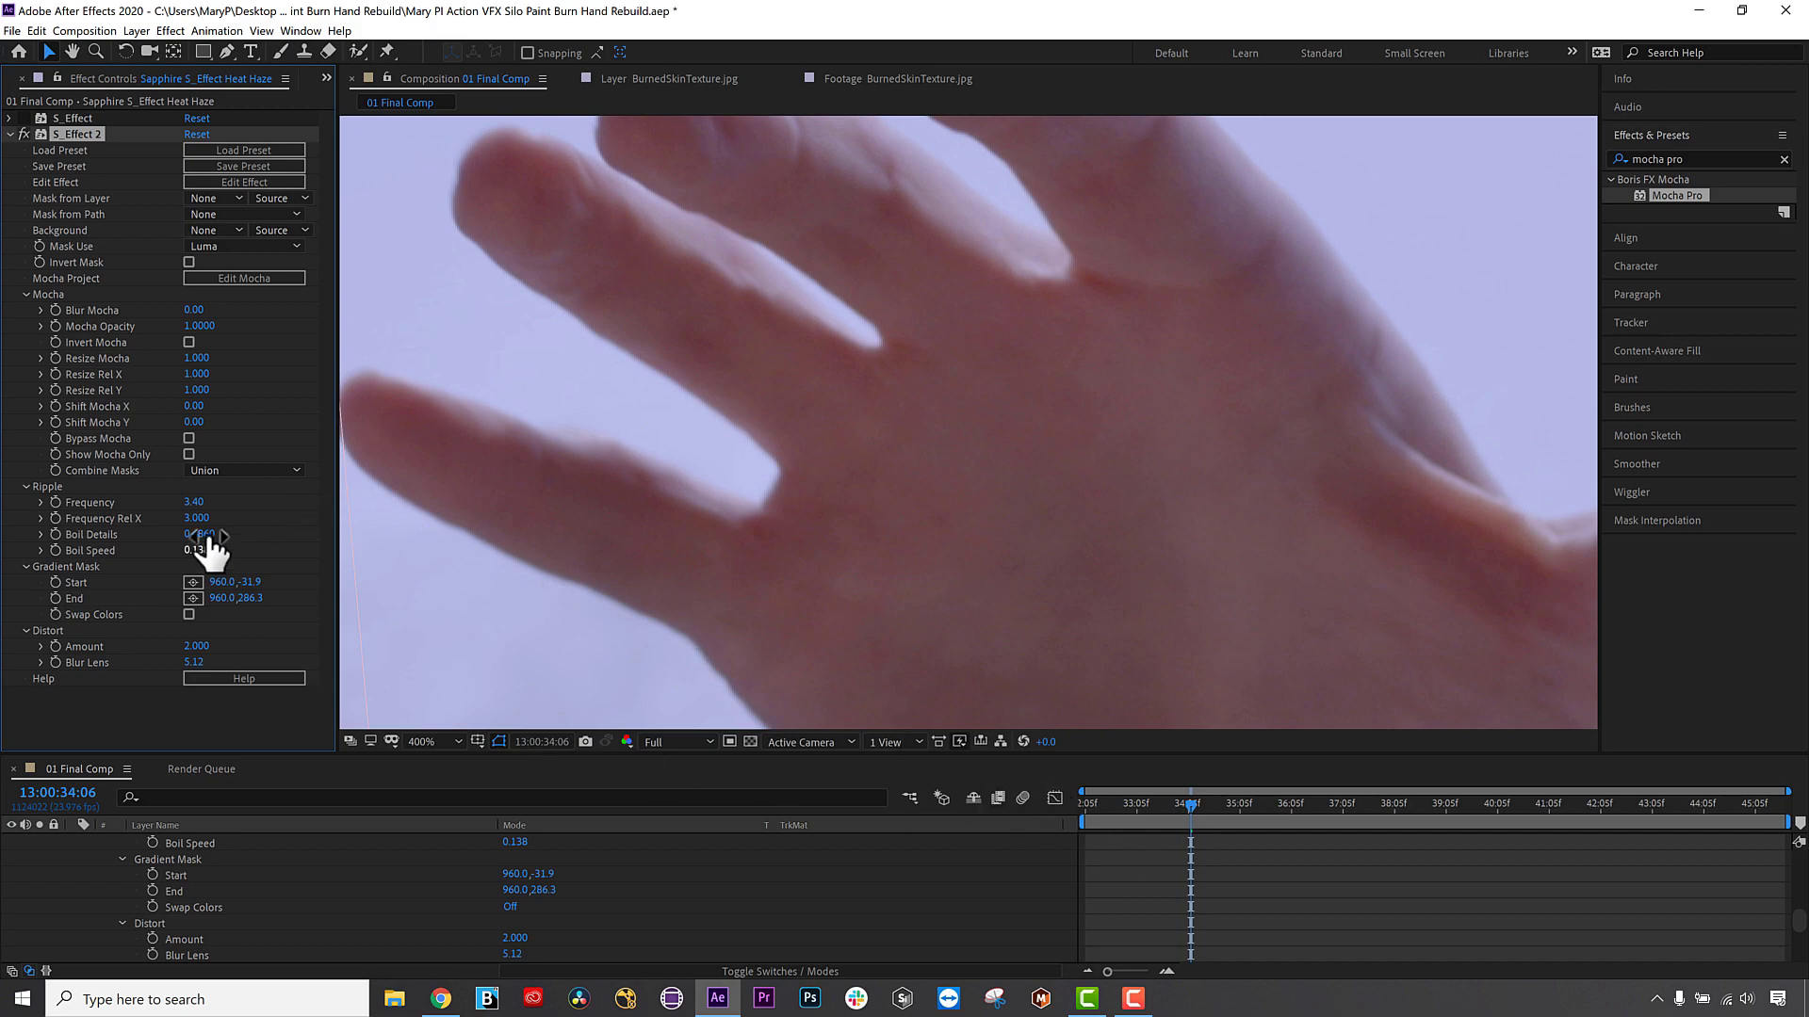
left_click_drag(203, 517, 216, 517)
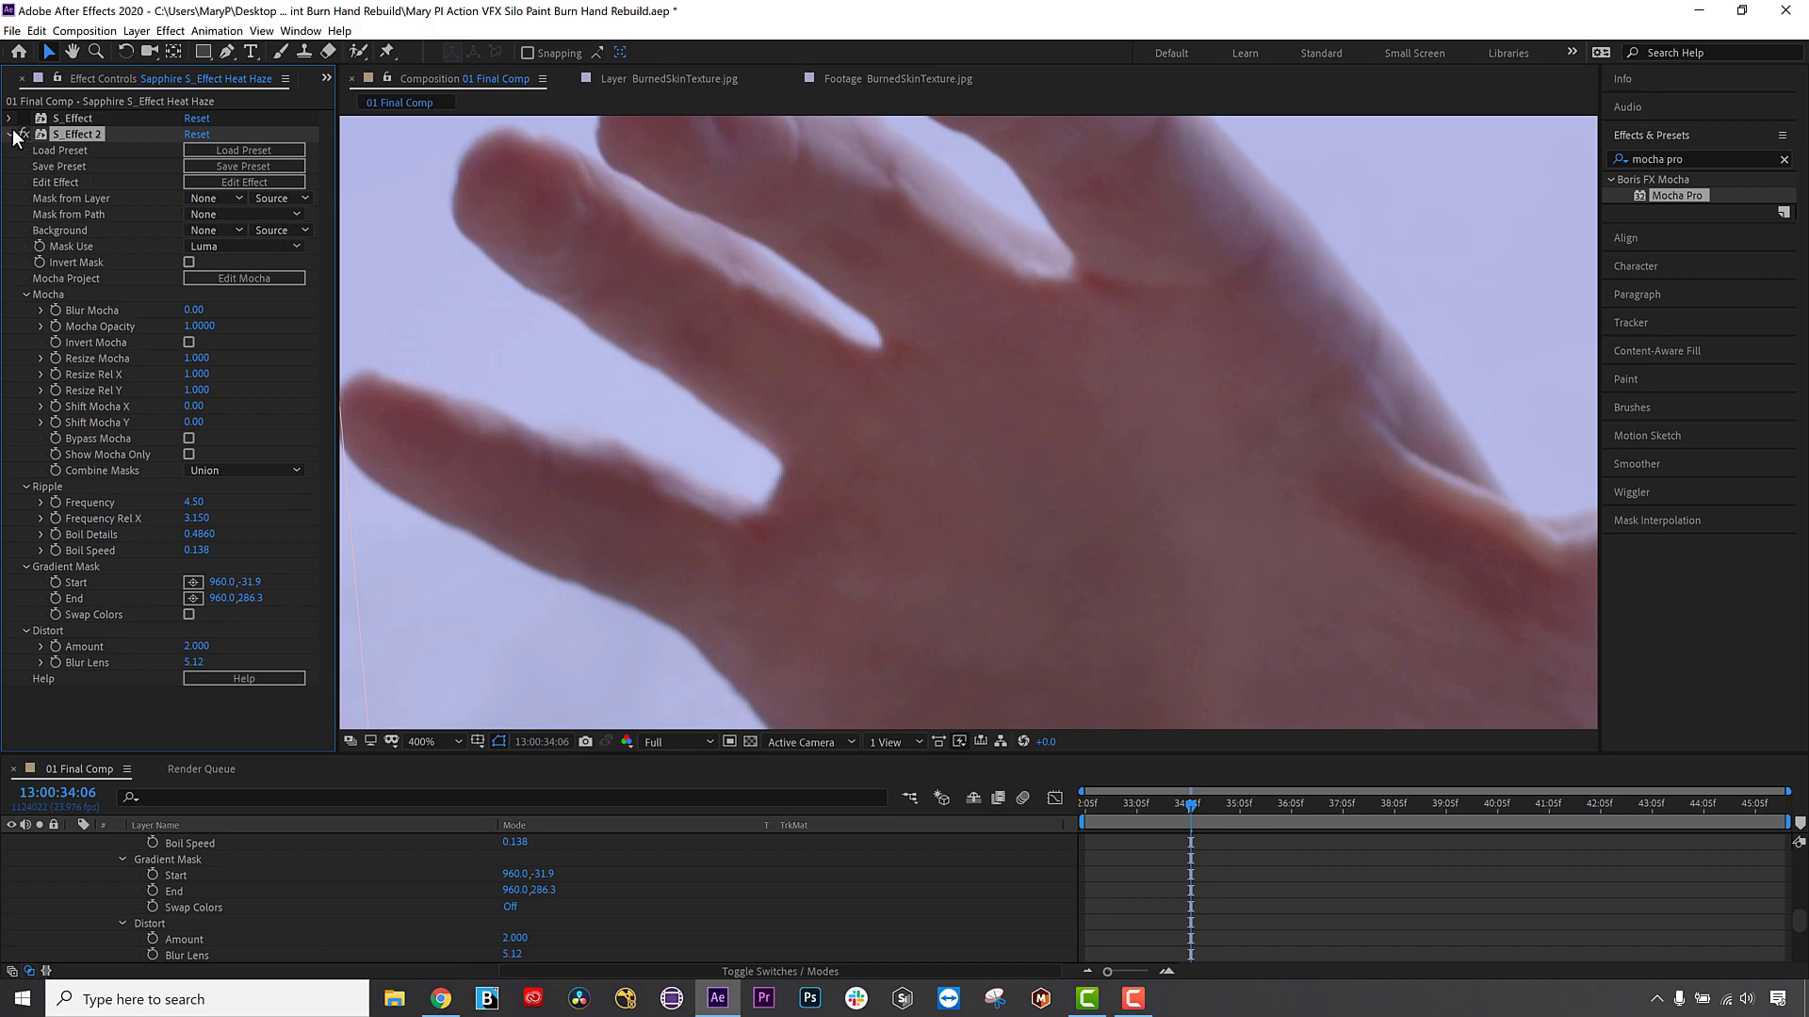
Delete the second S_Effect from the Heat Haze layer and expand the settings of the remaining S_Effect.
key("Delete")
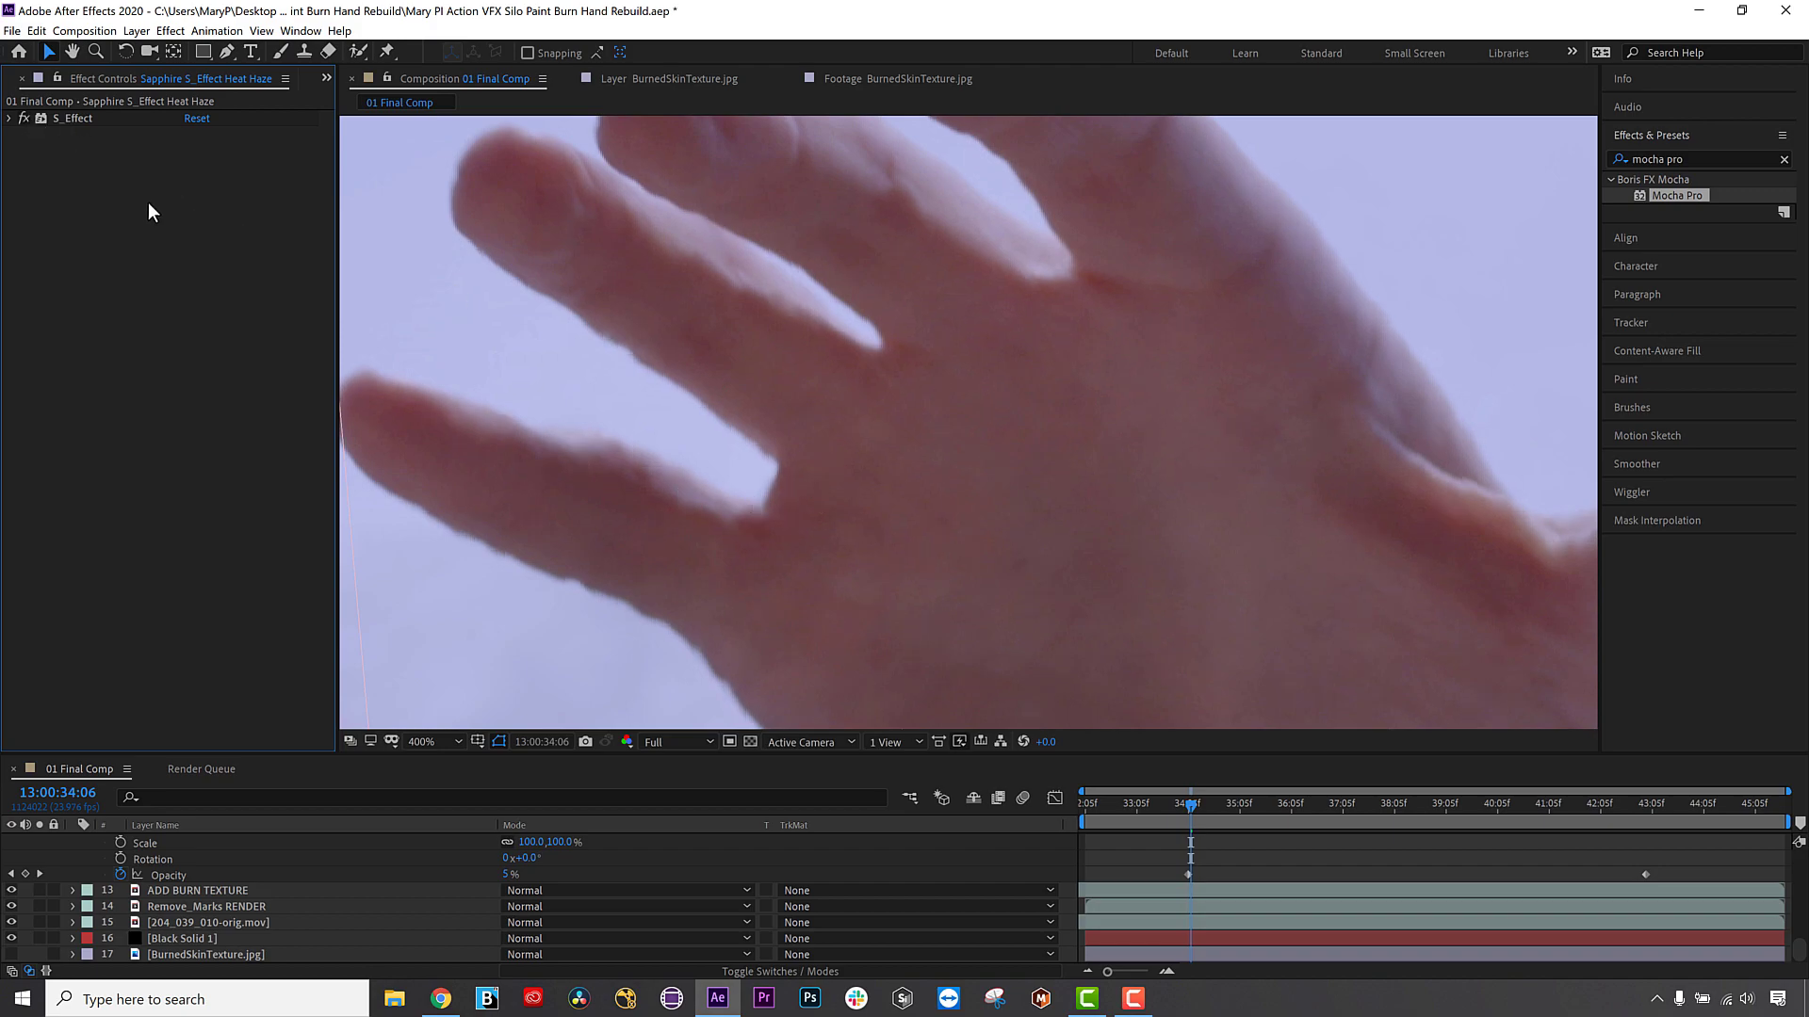
left_click(10, 119)
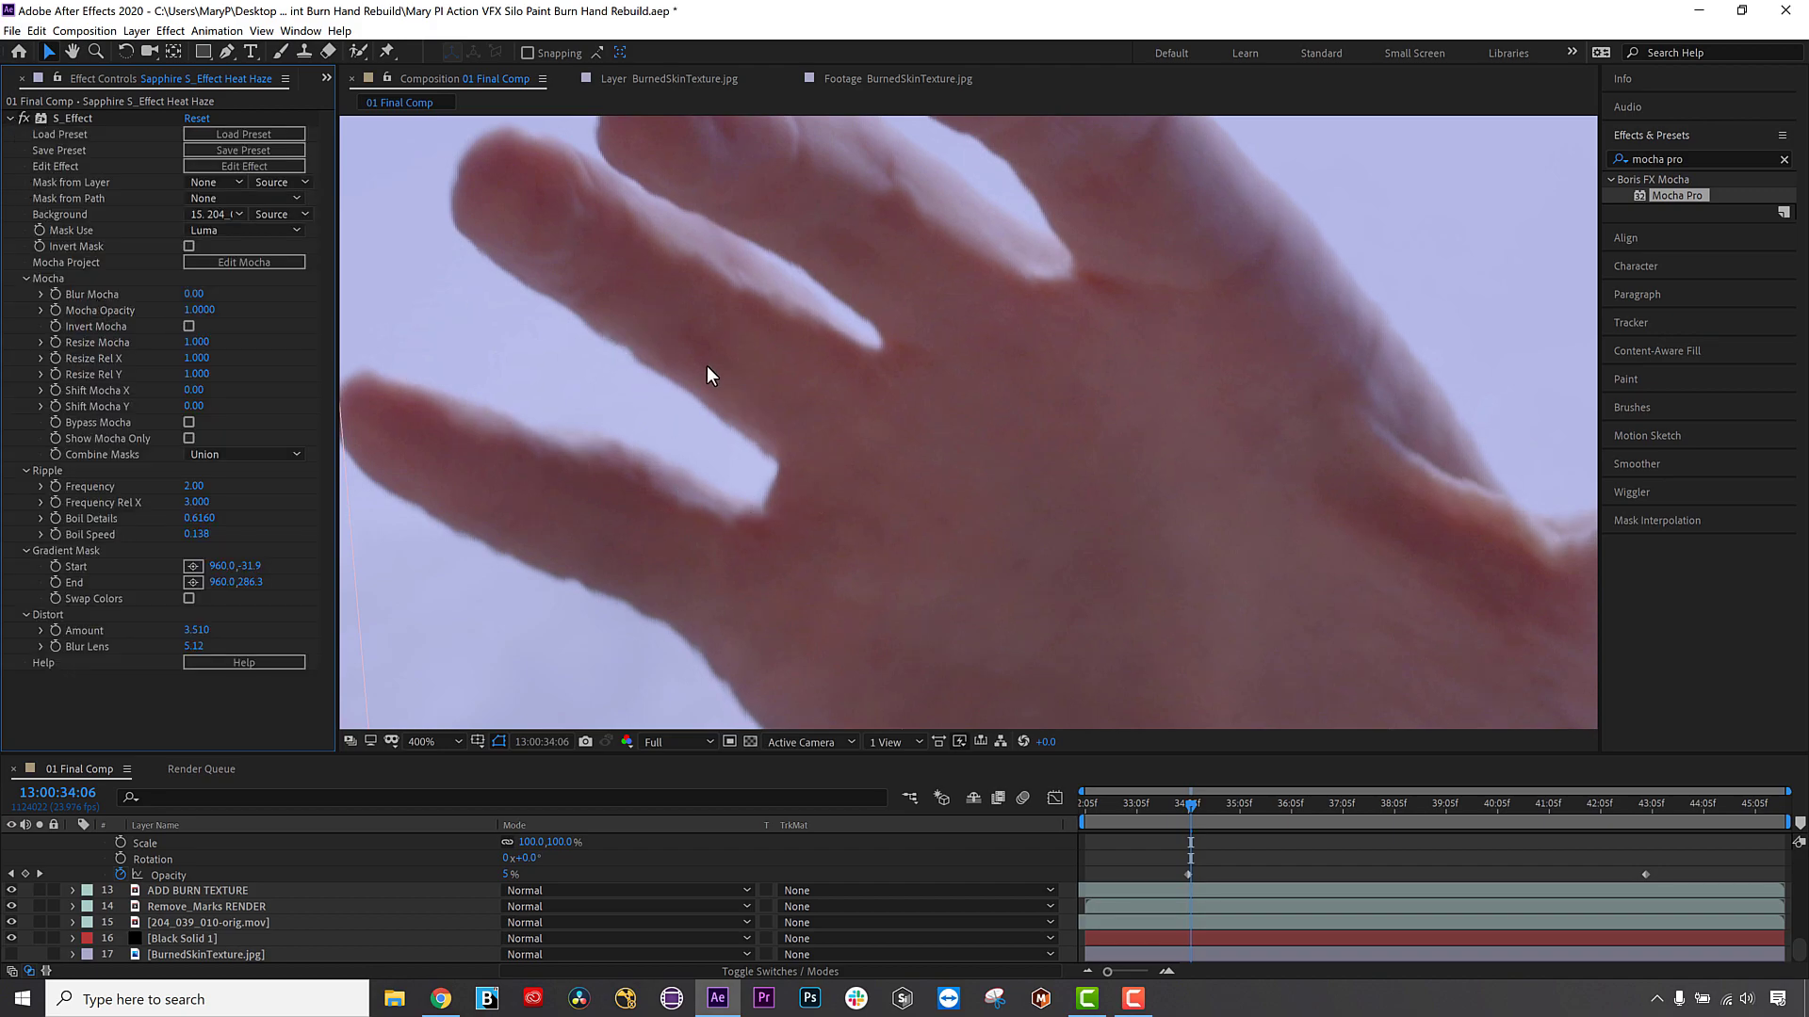
Collapse the Sapphire S_Effect Heat Haze layer, make the BEFORE layer visible and play back the original shot.
scroll(710, 369, "down", 8)
scroll(714, 369, "up", 5)
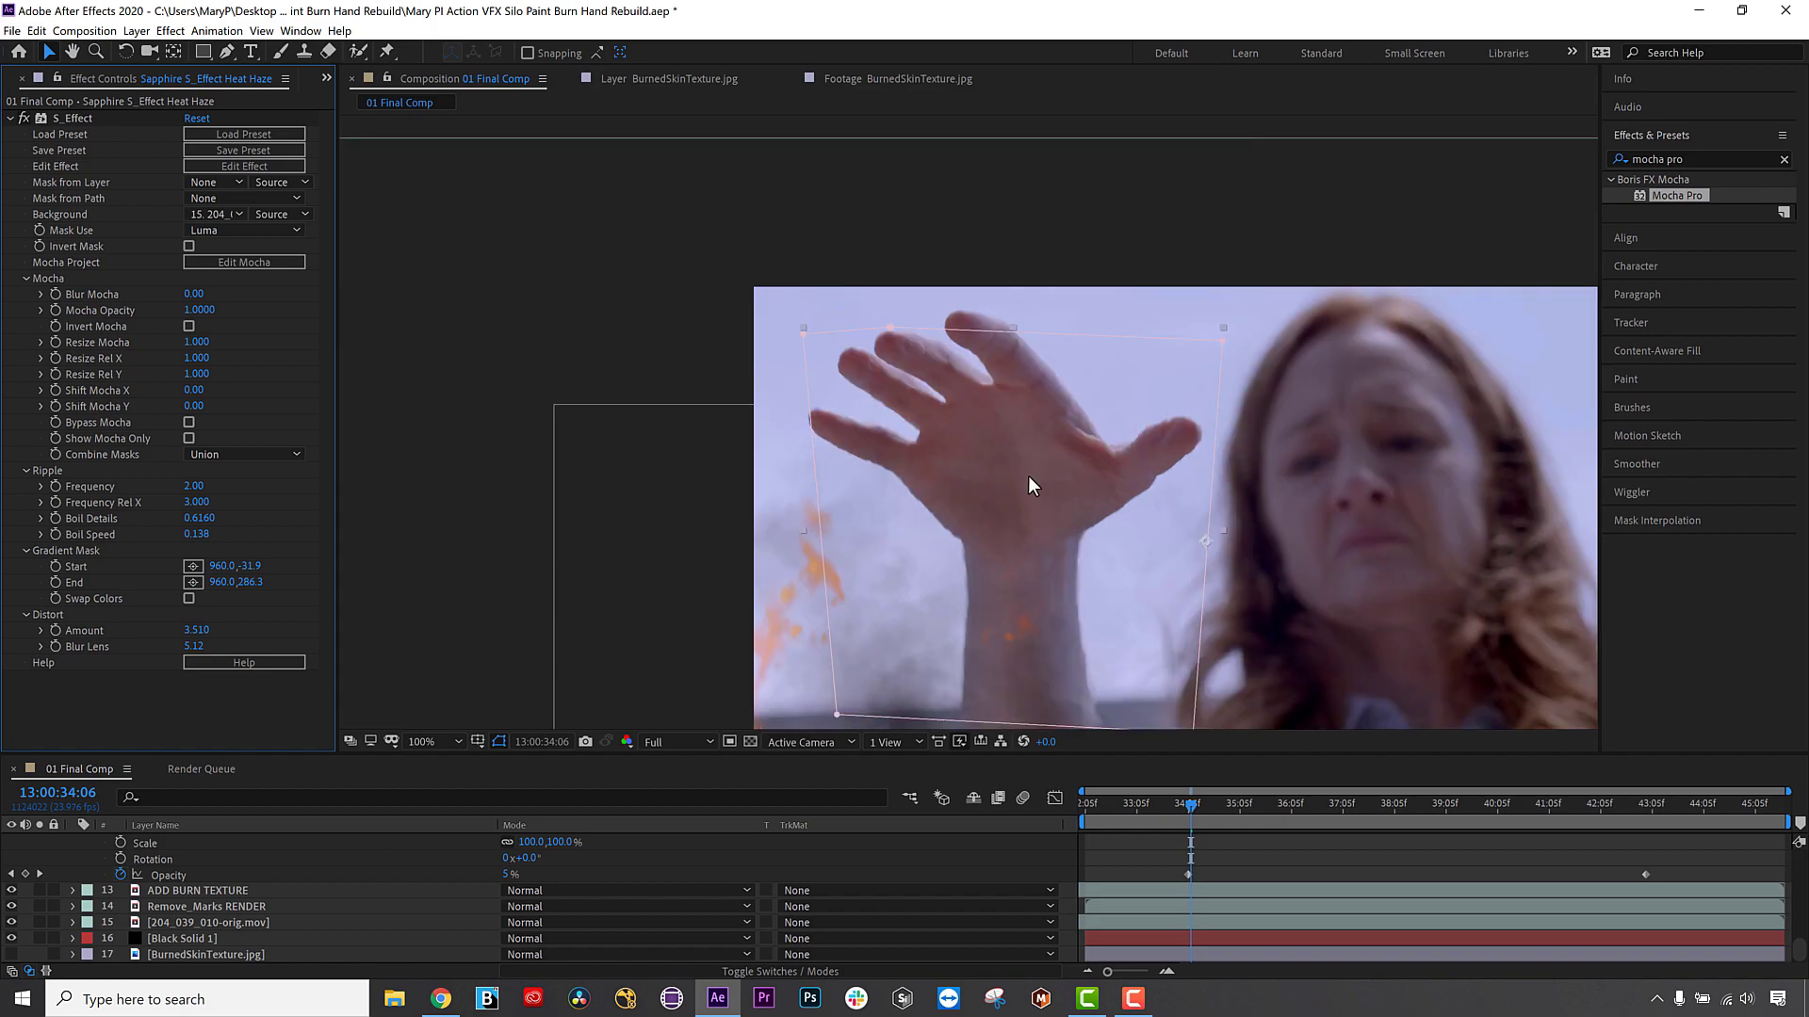
key("space")
left_click_drag(1150, 481, 880, 343)
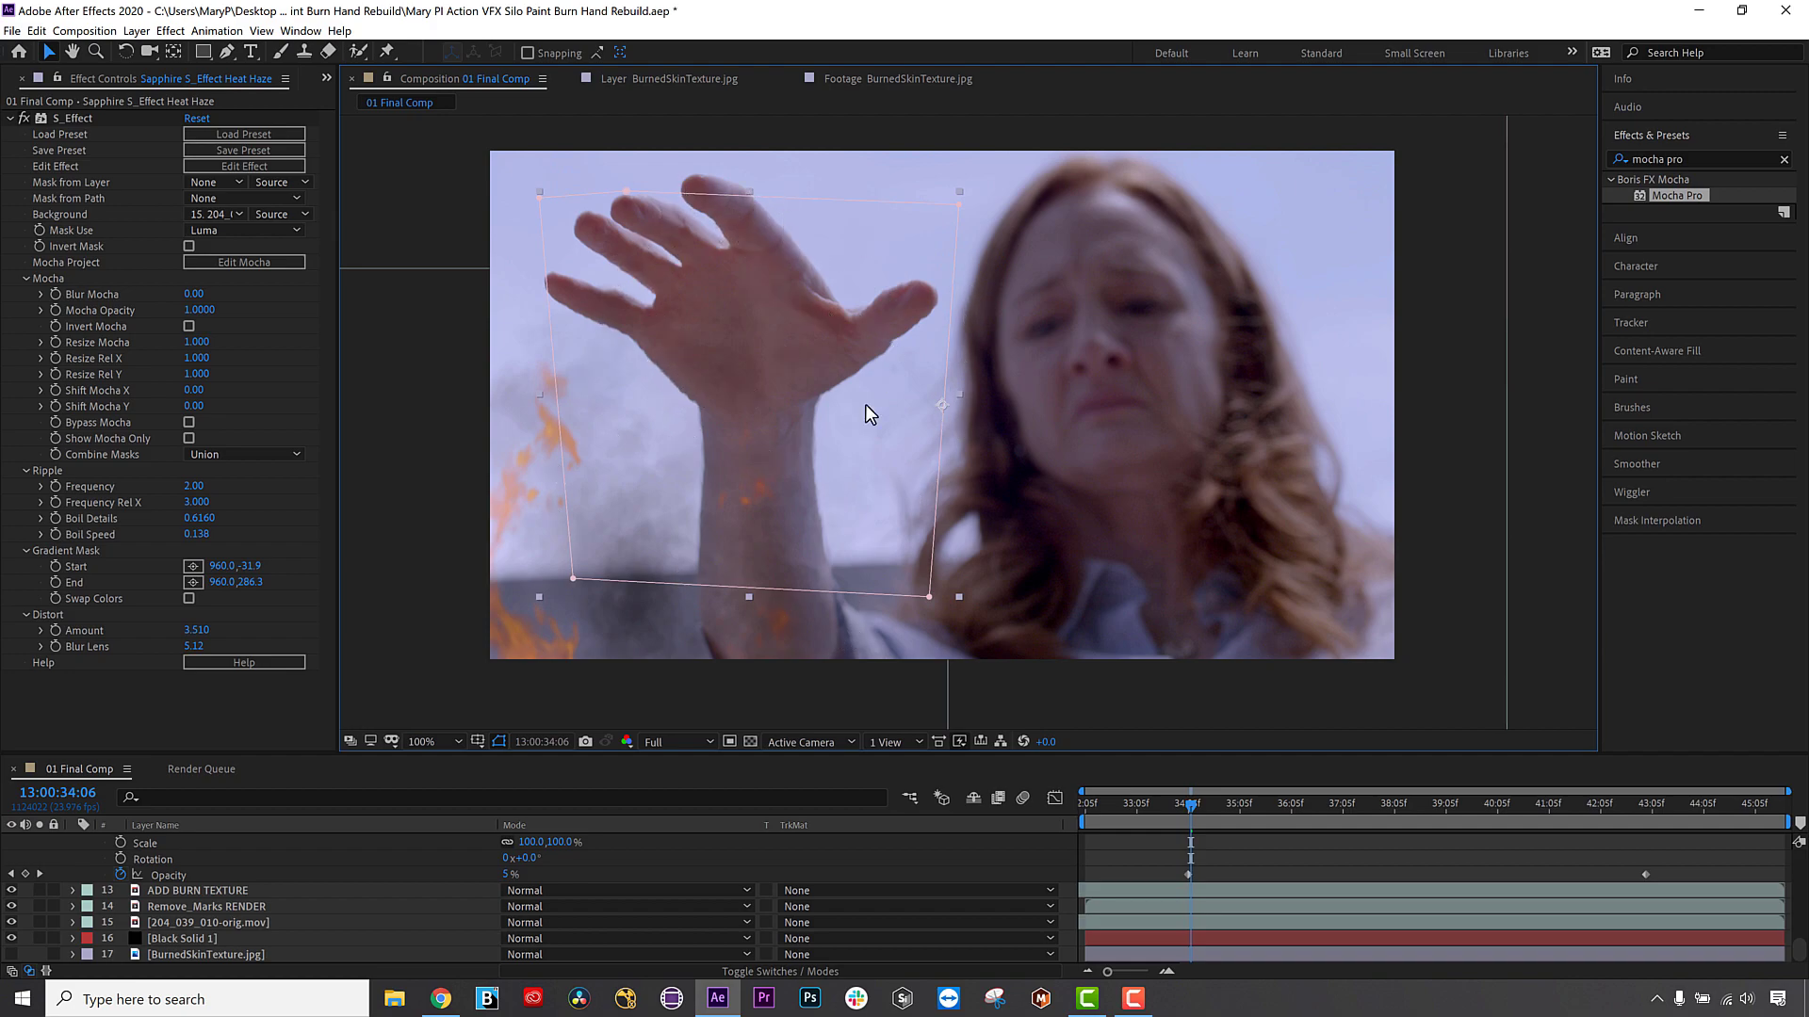
scroll(329, 839, "up", 10)
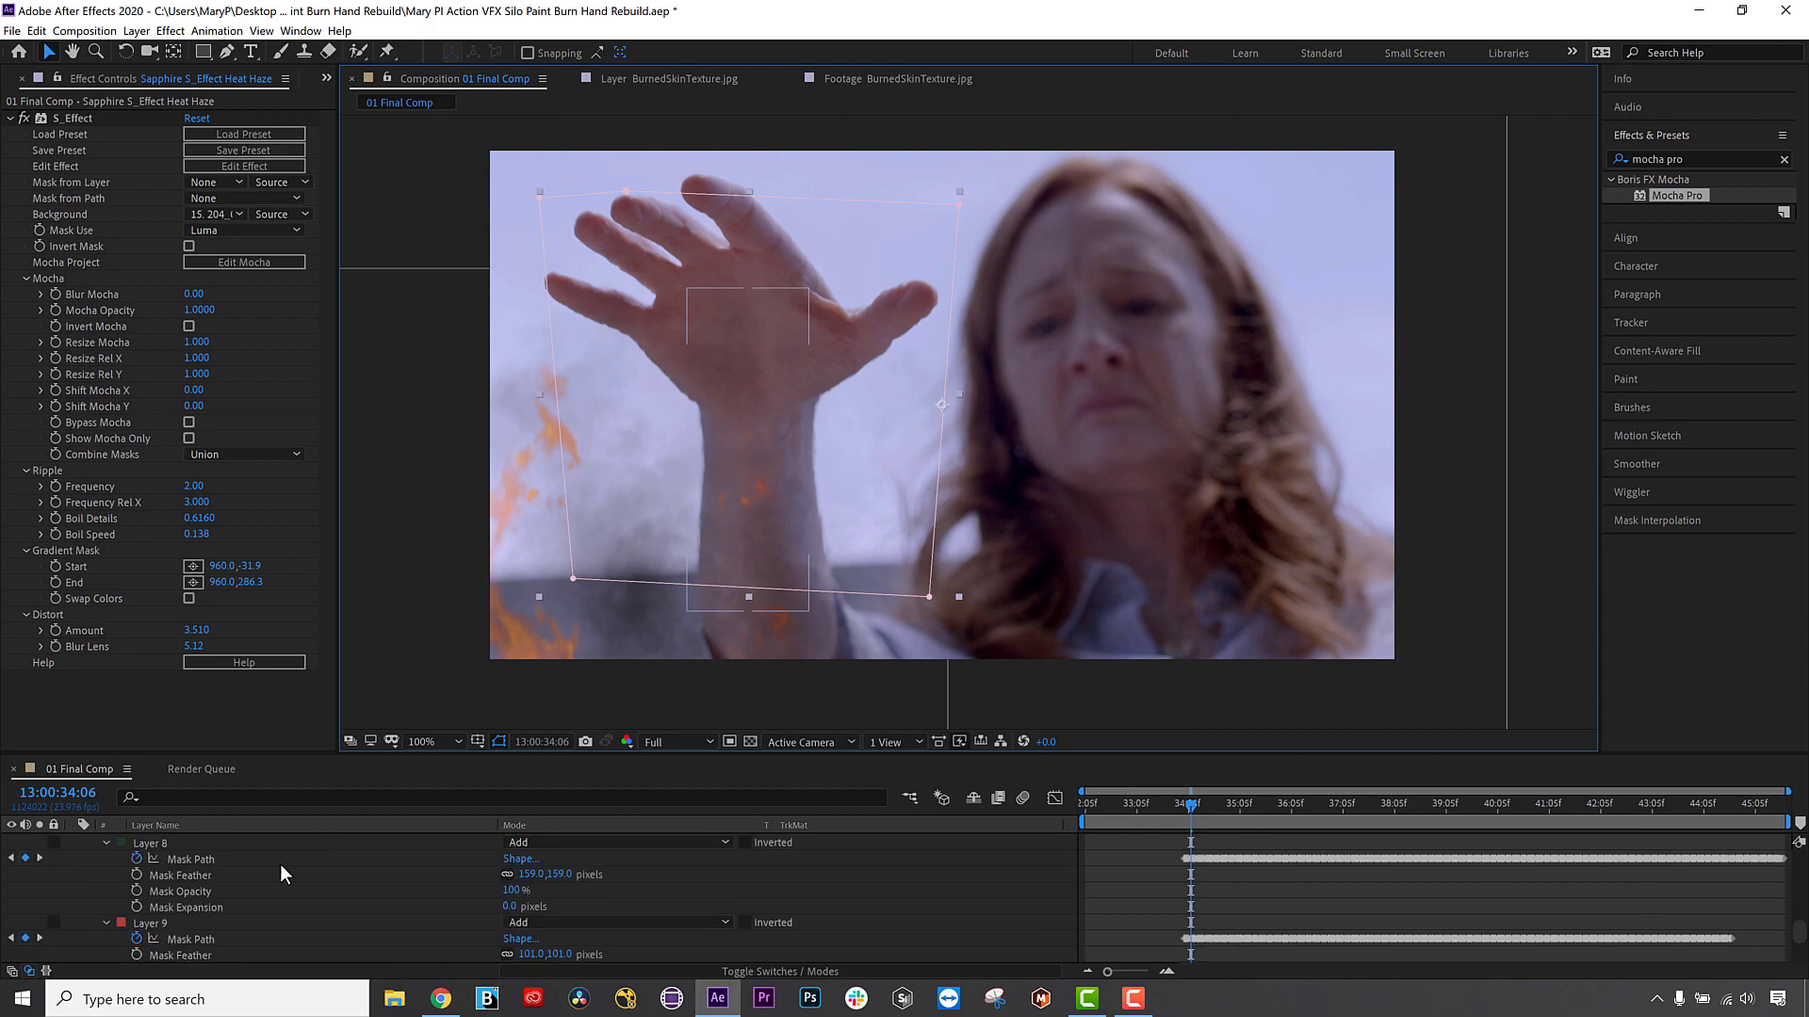
left_click(73, 873)
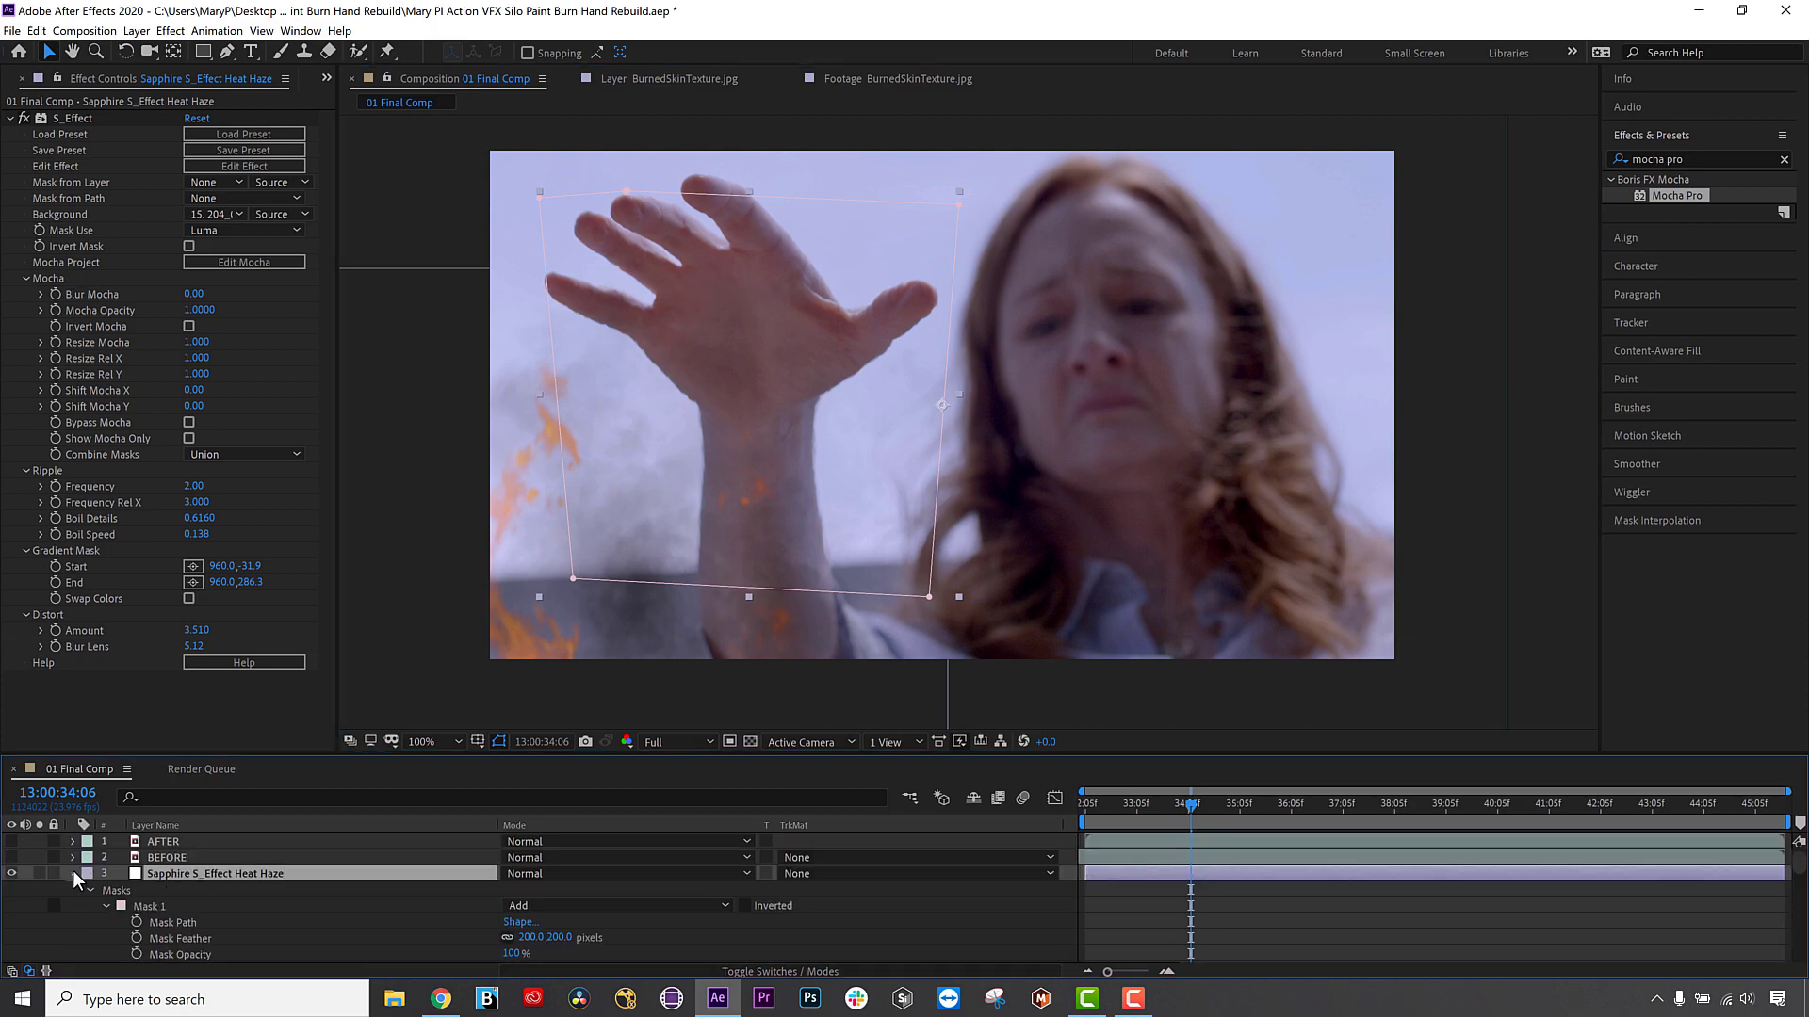
left_click(11, 857)
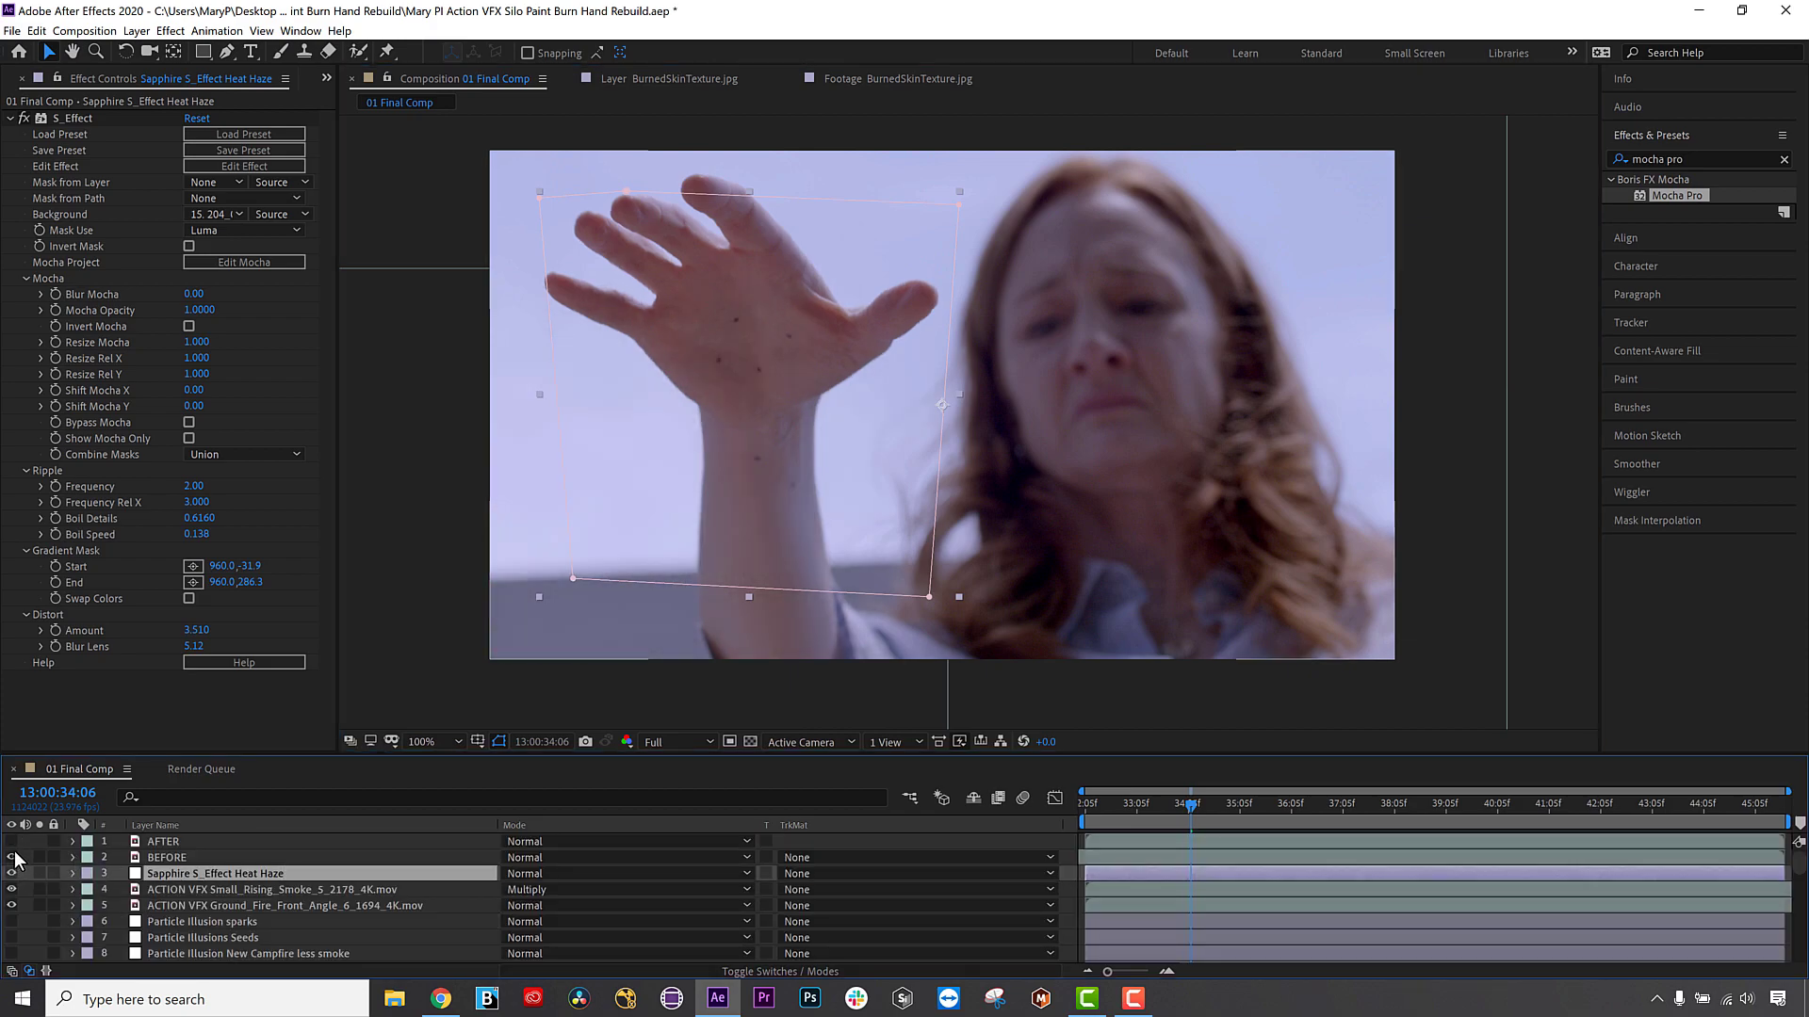
key("space")
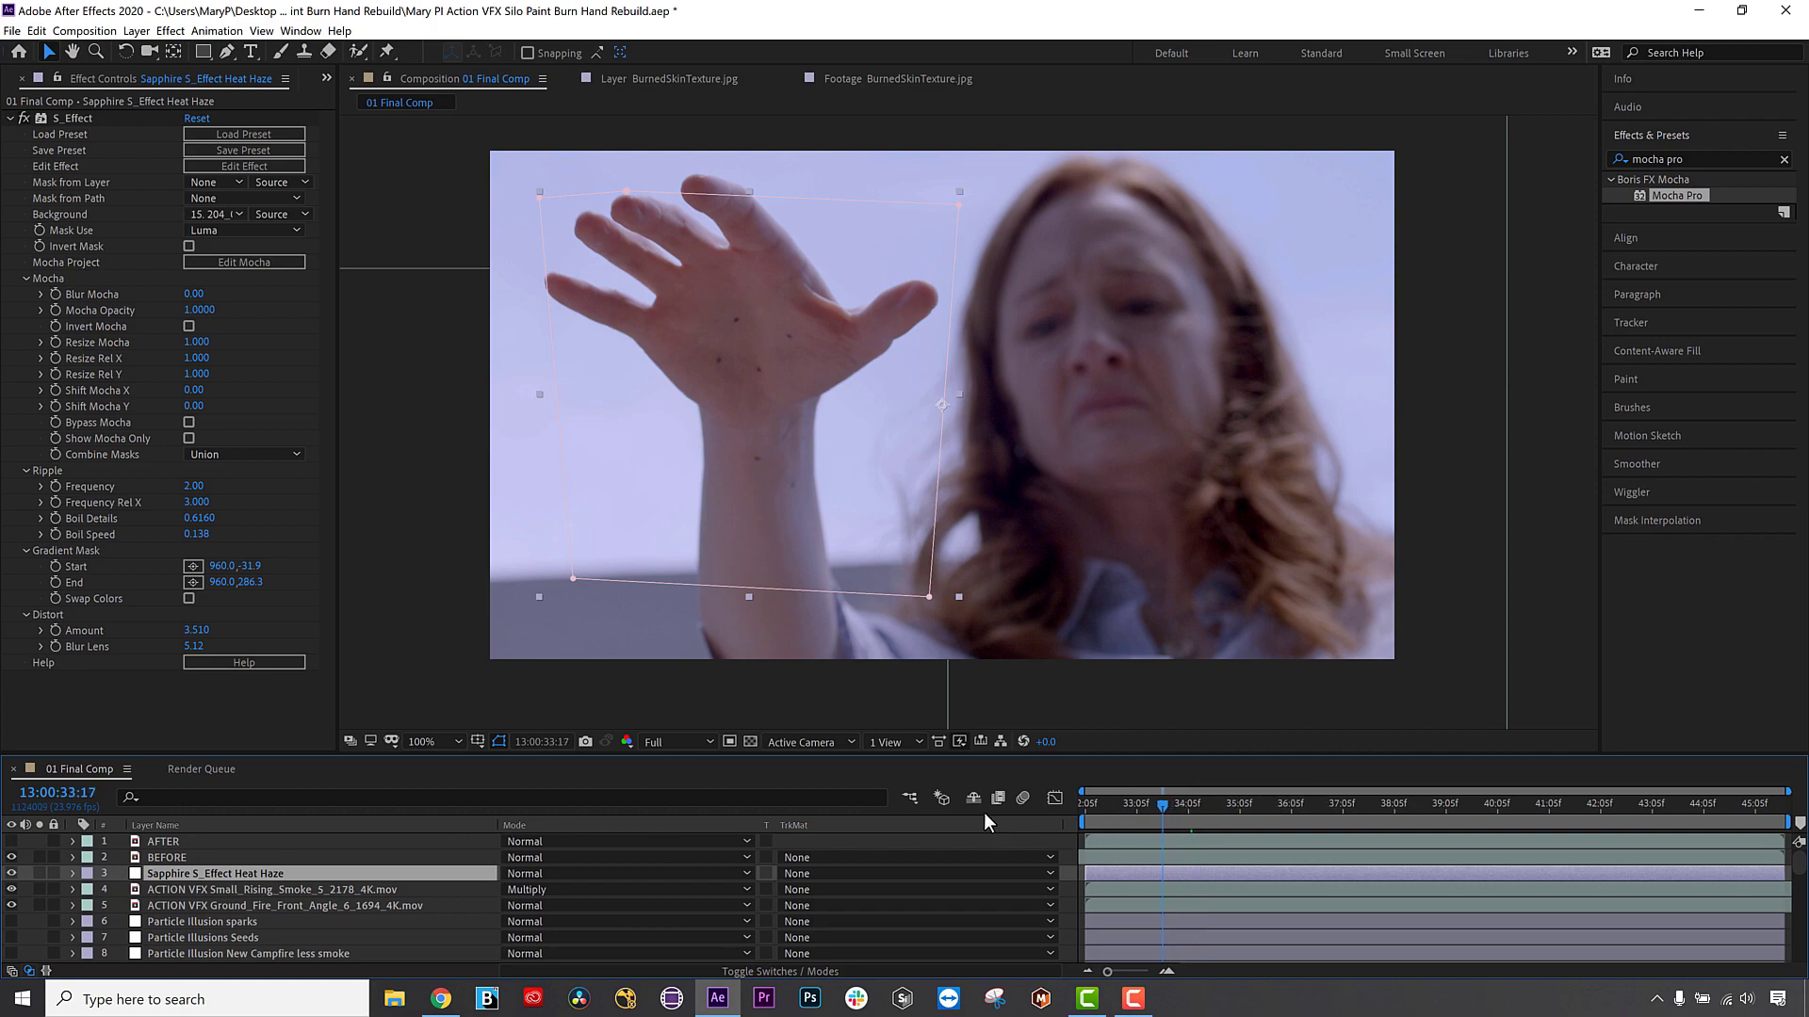